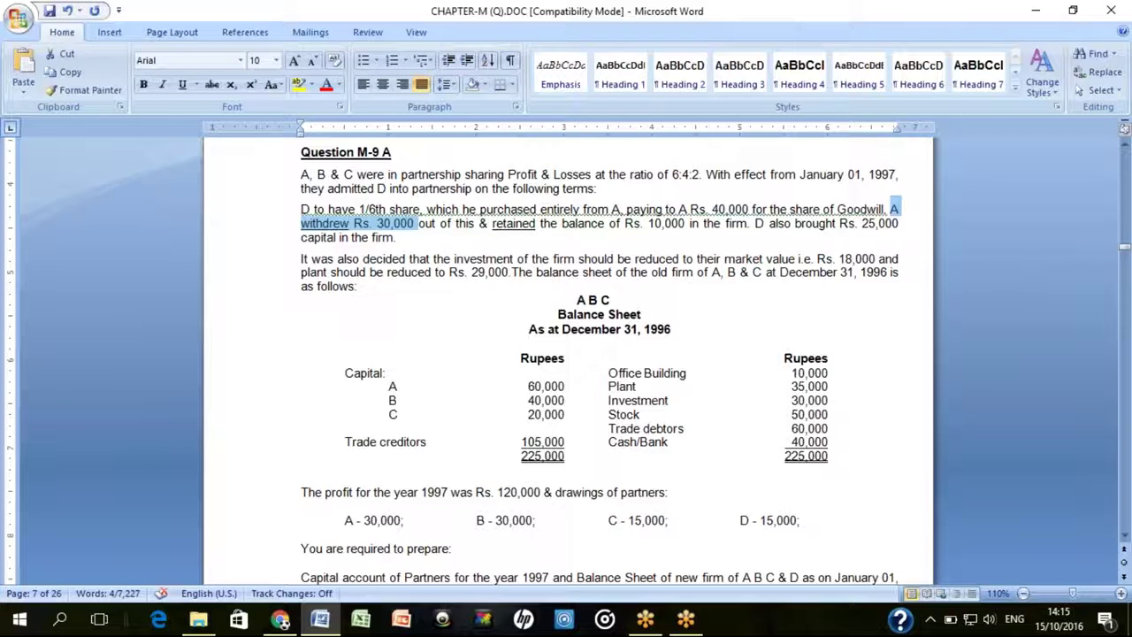
Deselect the highlighted text in the partnership question and switch to Excel with a blank workbook
click(421, 258)
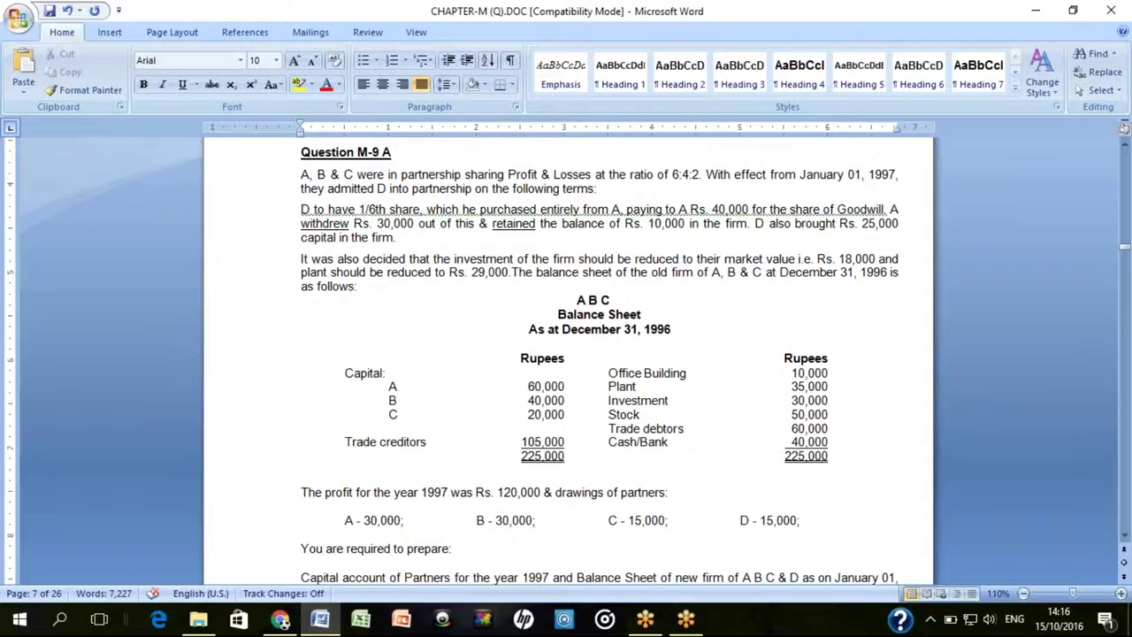
key(alt+Tab)
key(Escape)
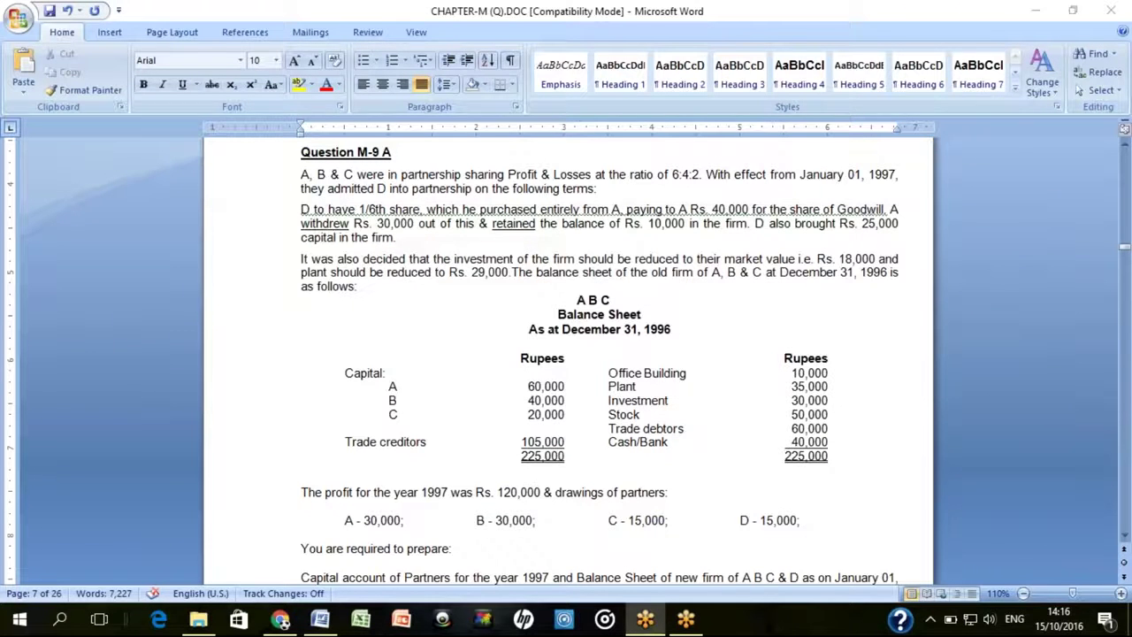
click(378, 624)
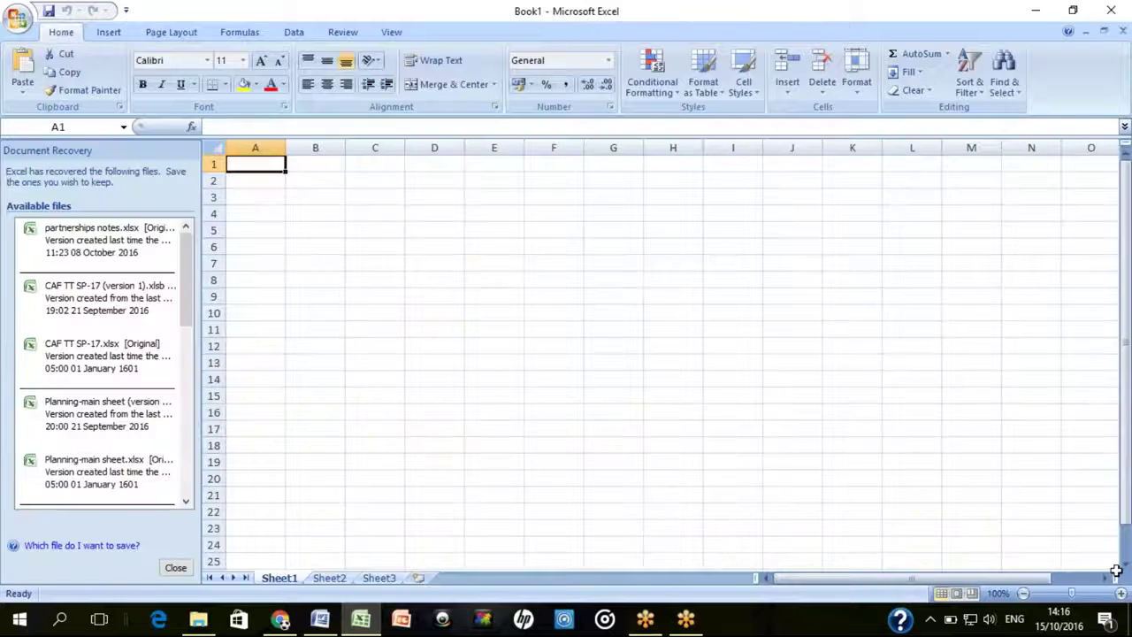
Zoom the blank sheet to 130% and close the document recovery list, choosing to remove the recovered files
click(1121, 593)
click(1121, 592)
click(1121, 592)
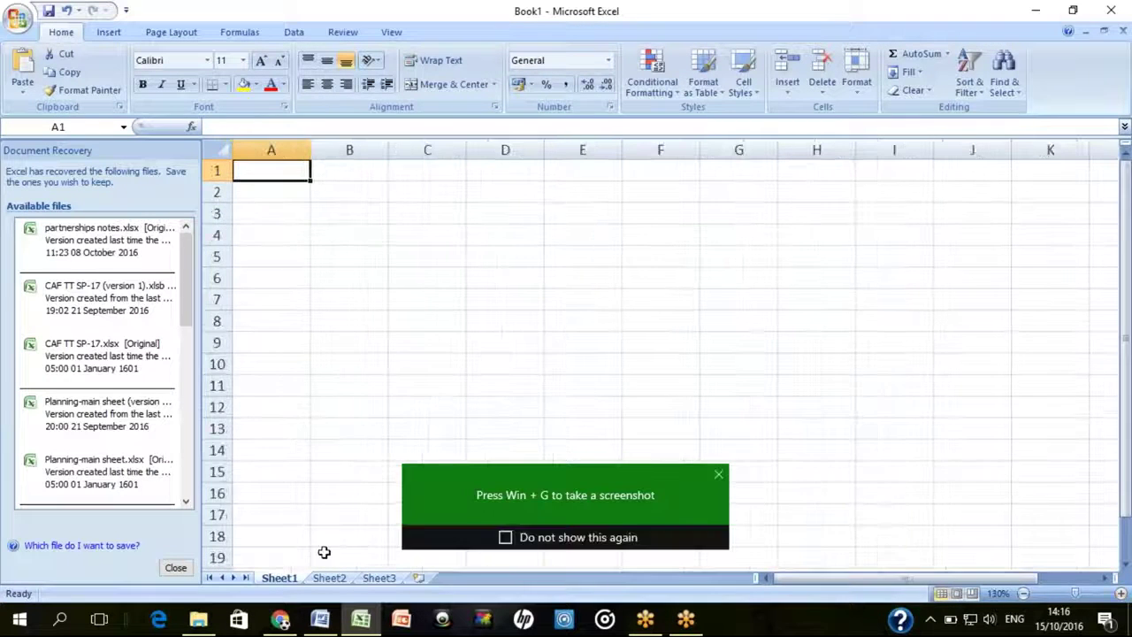
click(175, 567)
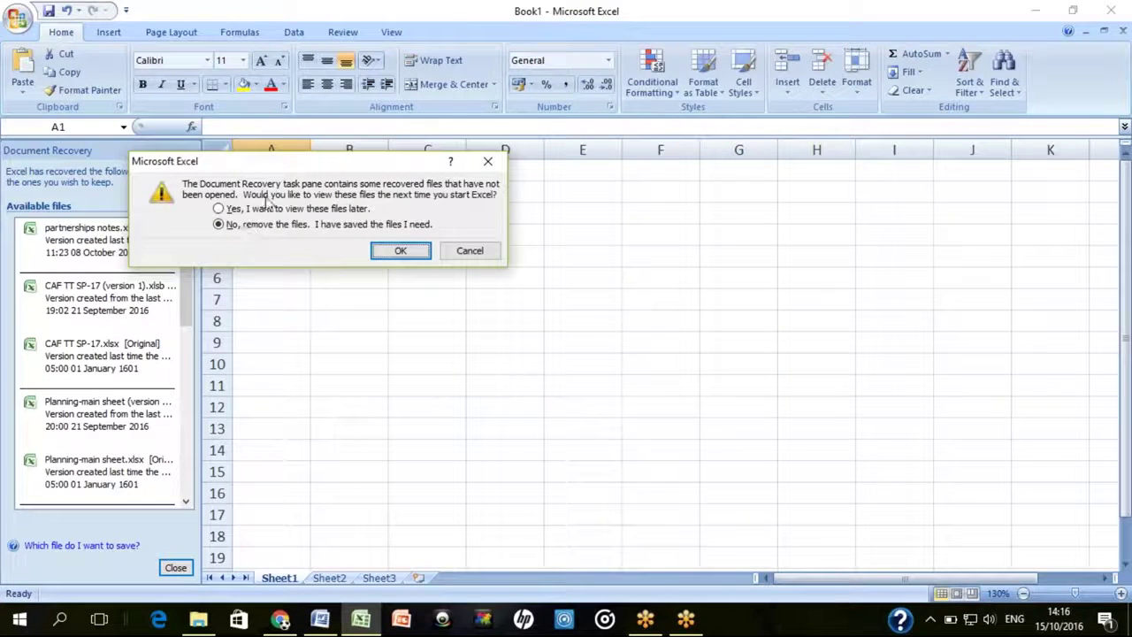
click(401, 250)
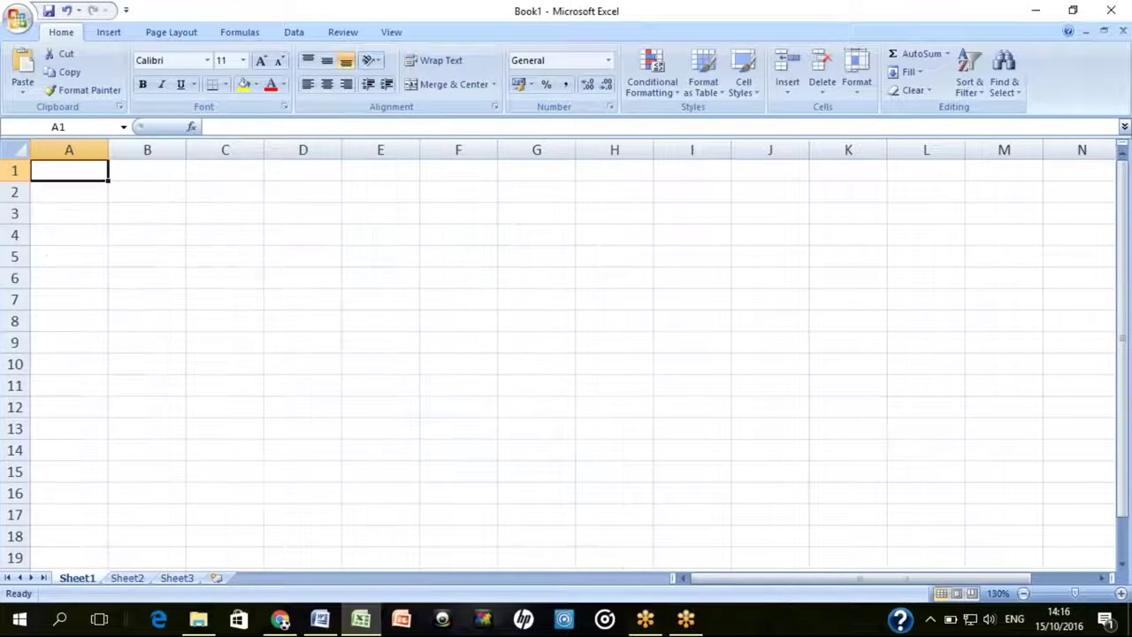
Enter the heading "Step 1:" in A2 and its title "NEW PSR" in B2
key(Return)
text(Step 1:)
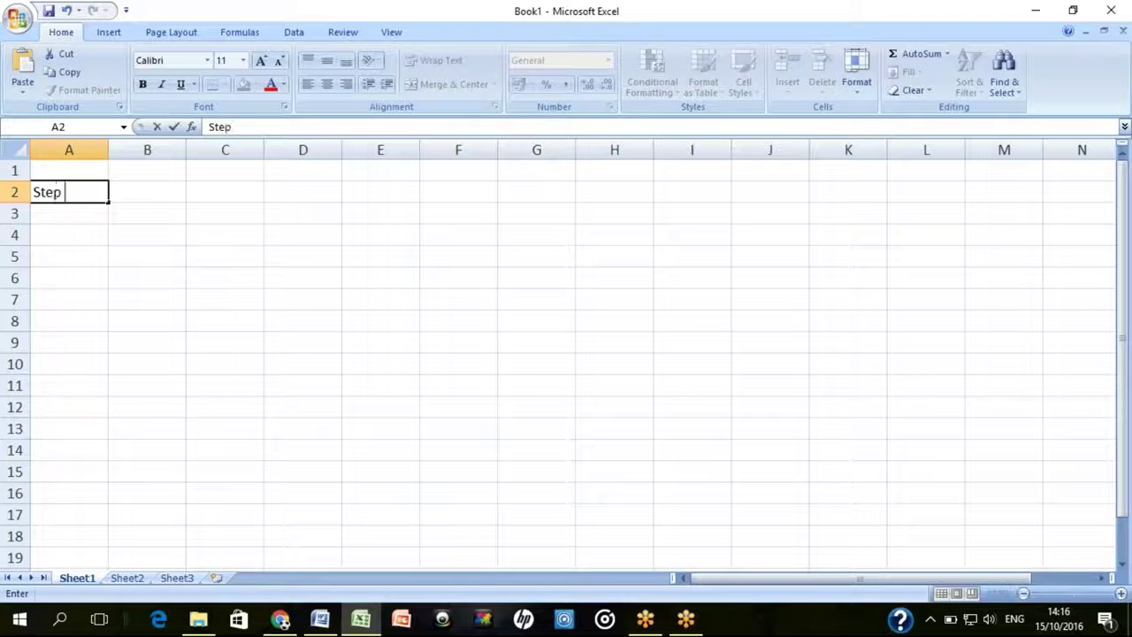
key(Return)
key(Right)
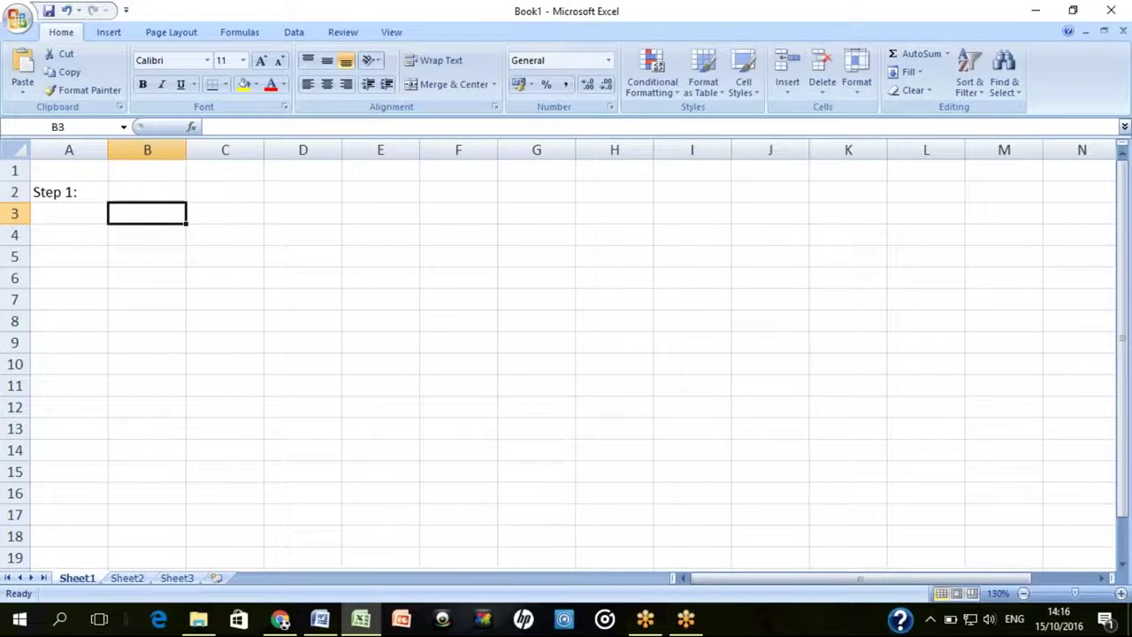
key(Up)
text(NEW PSR)
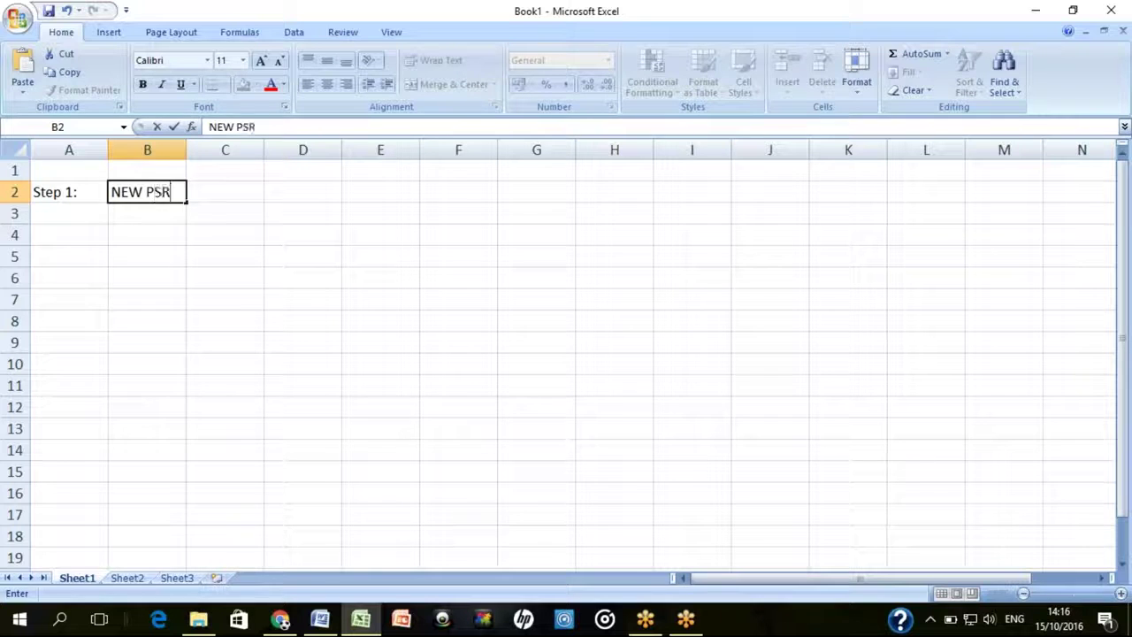
Enter the column header "OLD PSR" in B4, two rows below the step title
key(Up)
key(Down)
key(Down)
key(Down)
text(O)
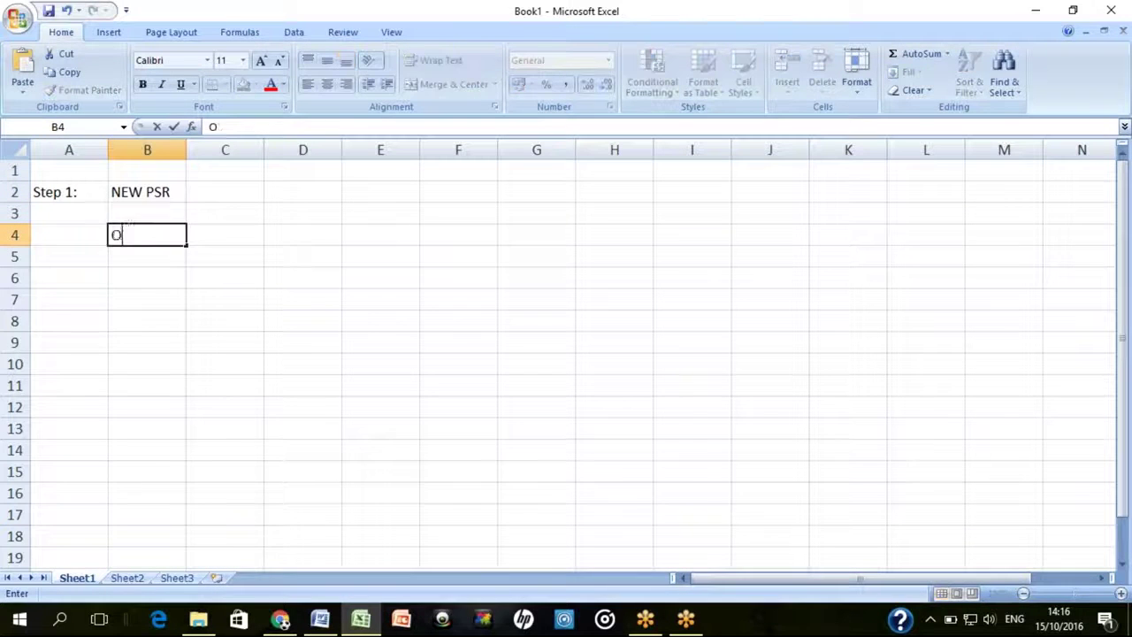
text(LD PSR)
key(Return)
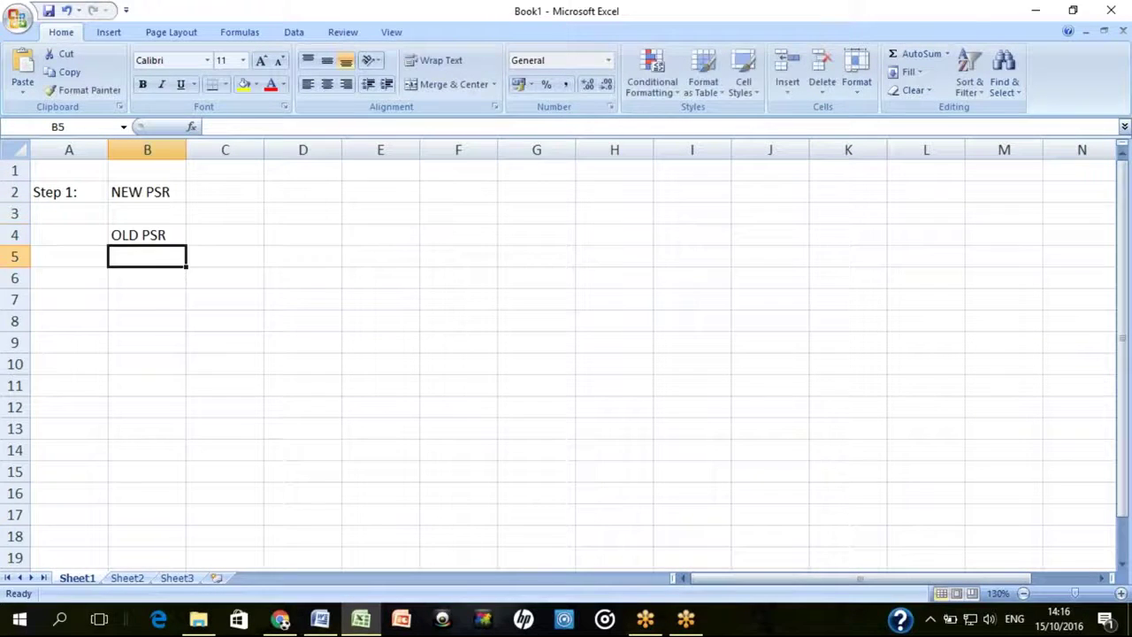
List the partners A, B, C and D down cells A5 to A8
key(Down)
key(Left)
key(Up)
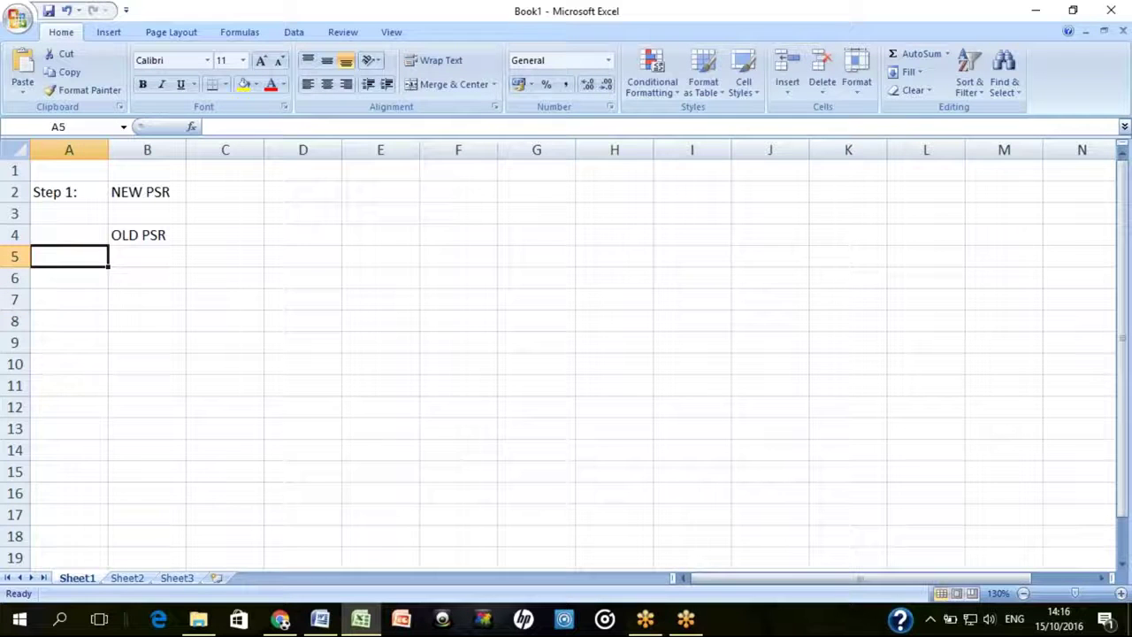
text(A)
key(Return)
text(B)
key(Return)
text(V)
key(BackSpace)
text(C)
key(Return)
text(D)
Check the old profit-sharing ratio in the Word question and enter 6, 4, 2 and 0 for the partners in B5:B8
key(Tab)
key(Up)
key(Up)
key(Up)
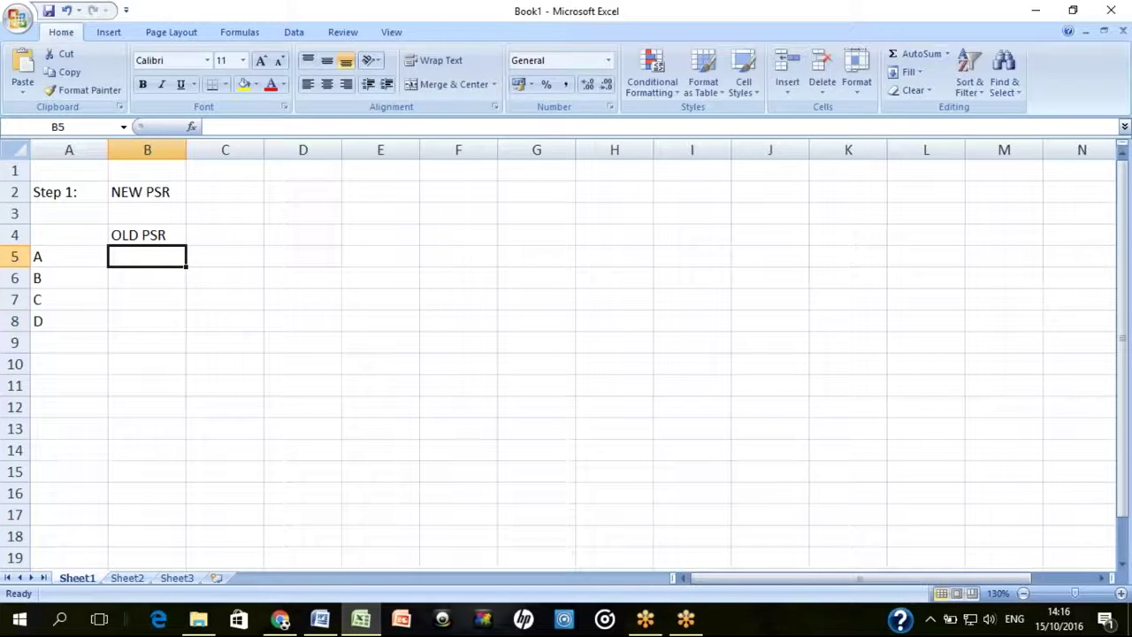
key(alt+Tab)
key(alt+Tab)
key(alt+Tab)
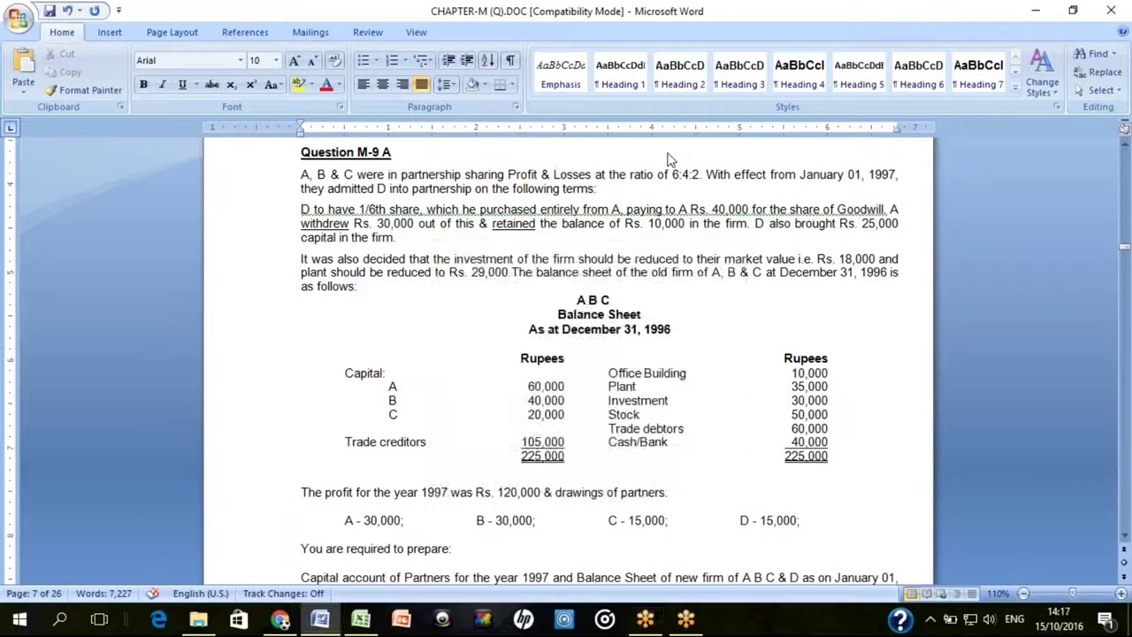
key(alt+Tab)
key(alt+Tab)
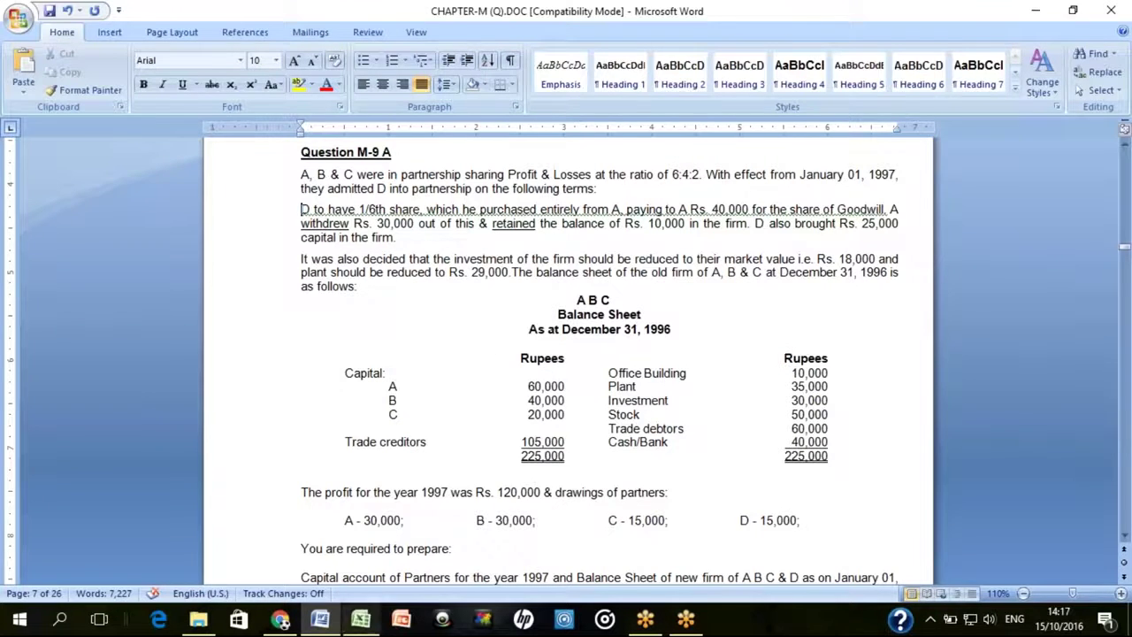
key(alt+Tab)
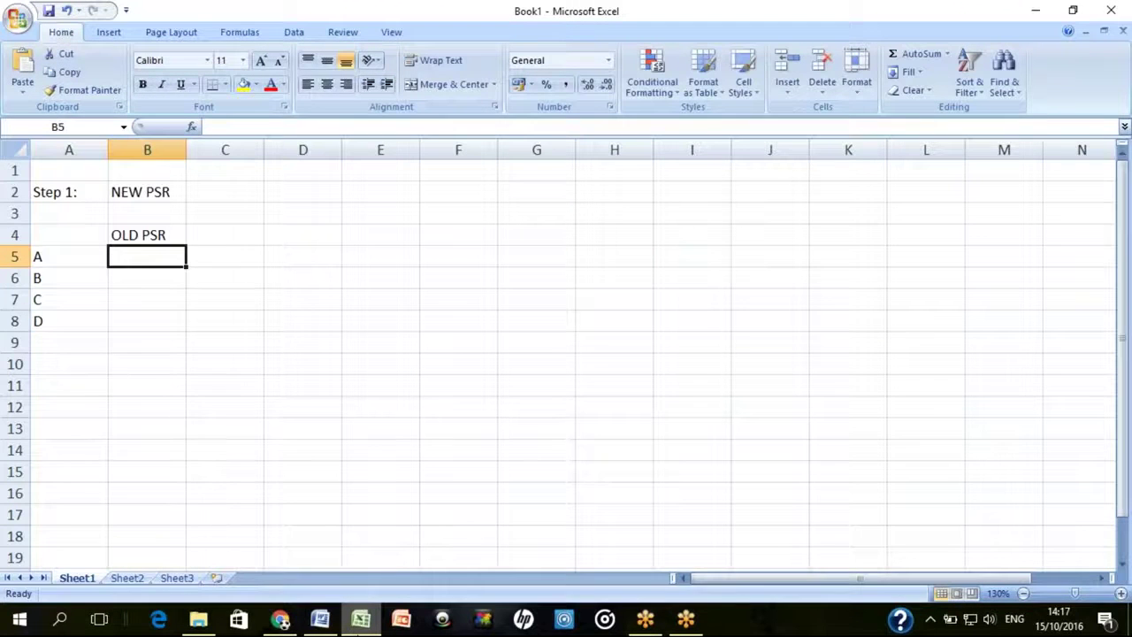
text(6)
key(Return)
text(4)
key(Return)
text(2)
key(Return)
text(0)
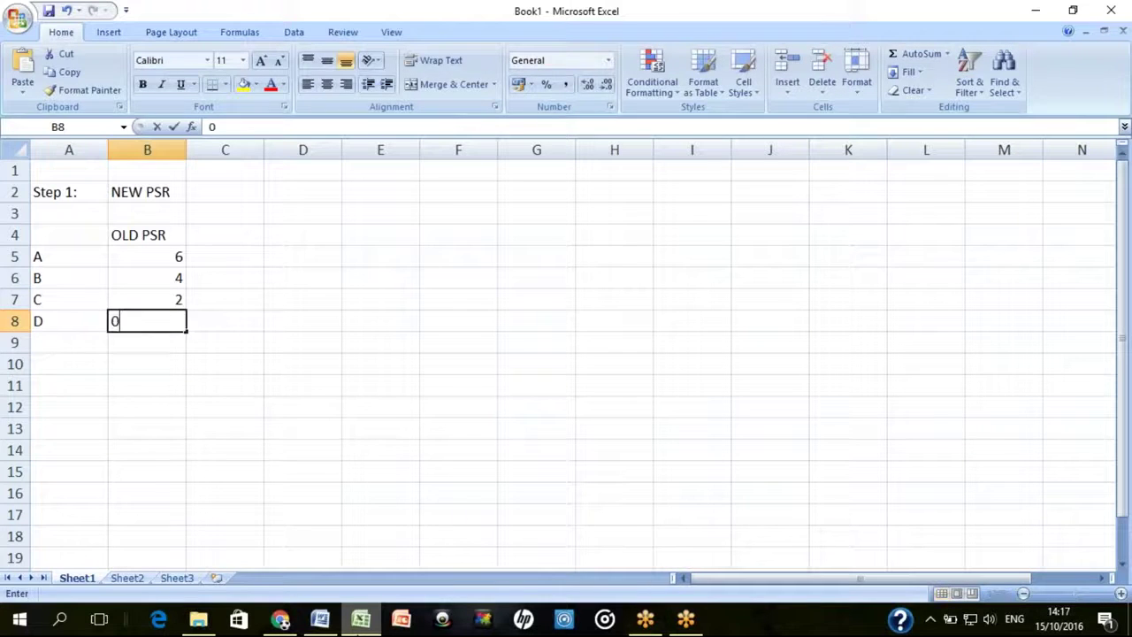
key(Return)
Format the range B5:D8 with the comma number style and no decimal places
key(Right)
key(Up)
key(Up)
key(Up)
key(Up)
key(Left)
key(shift+Down)
key(shift+Down)
key(shift+Up)
key(shift+Up)
key(shift+Down)
key(shift+Down)
key(shift+Down)
key(shift+Right)
key(shift+Right)
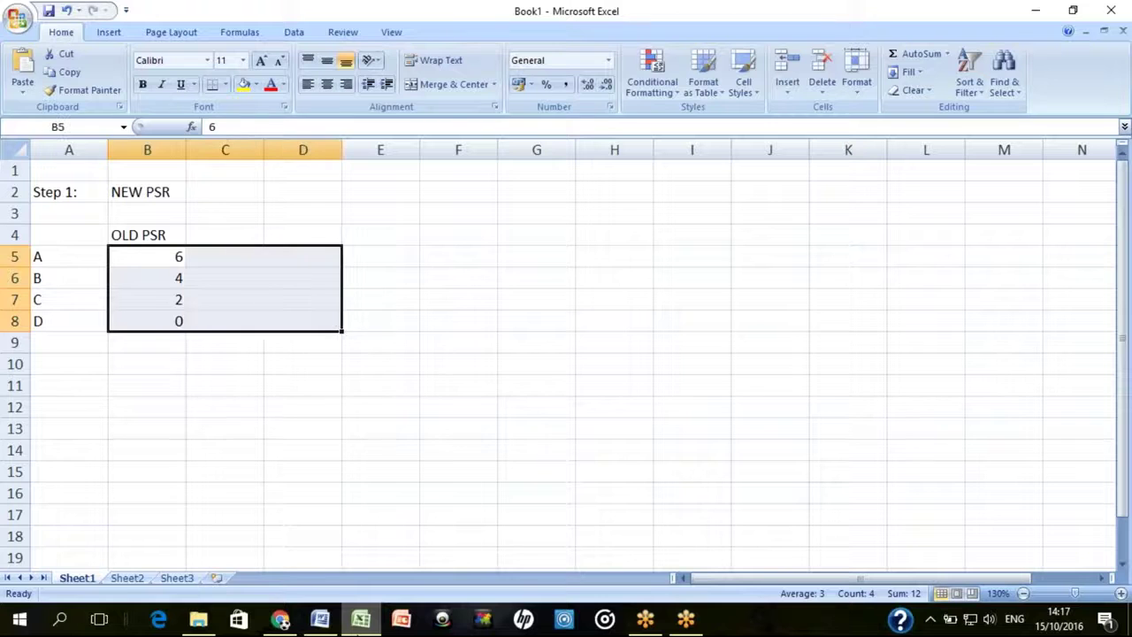
click(565, 85)
click(607, 85)
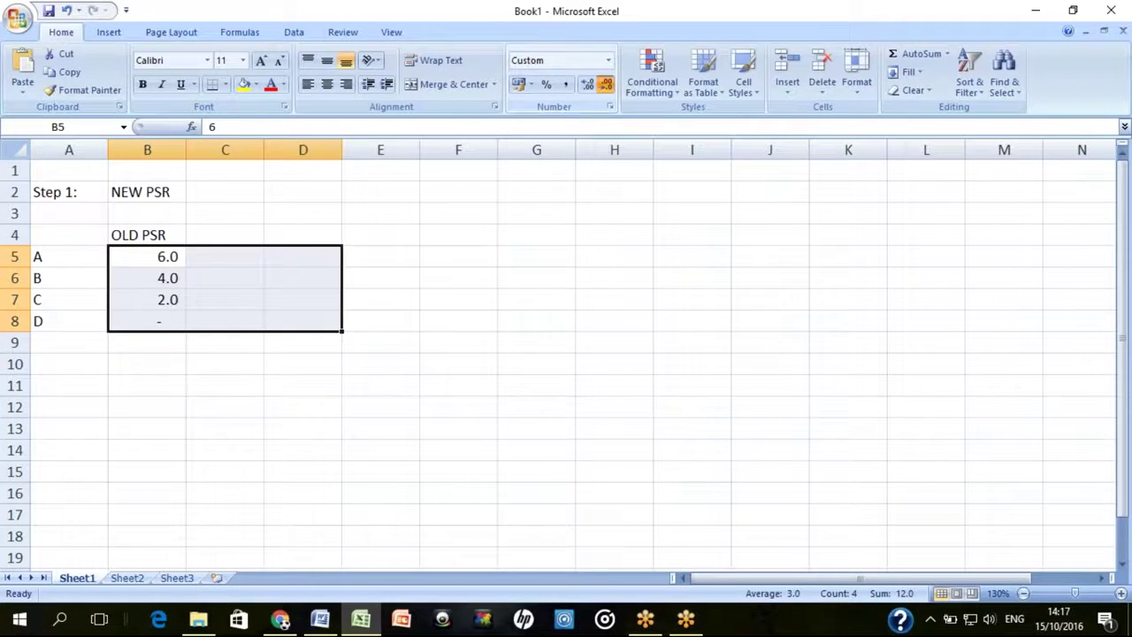
click(607, 85)
Enter the column header "NEW PSR" in C4 beside the OLD PSR header
key(Right)
key(Up)
key(Up)
key(Down)
text(NEW PSR)
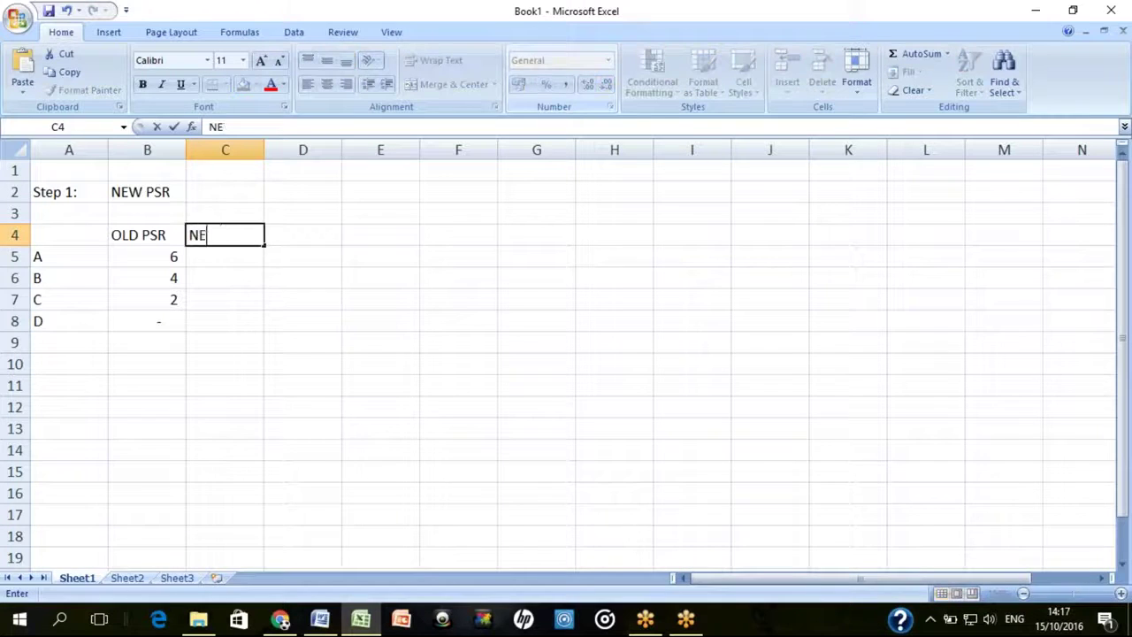
key(Up)
key(Down)
key(Down)
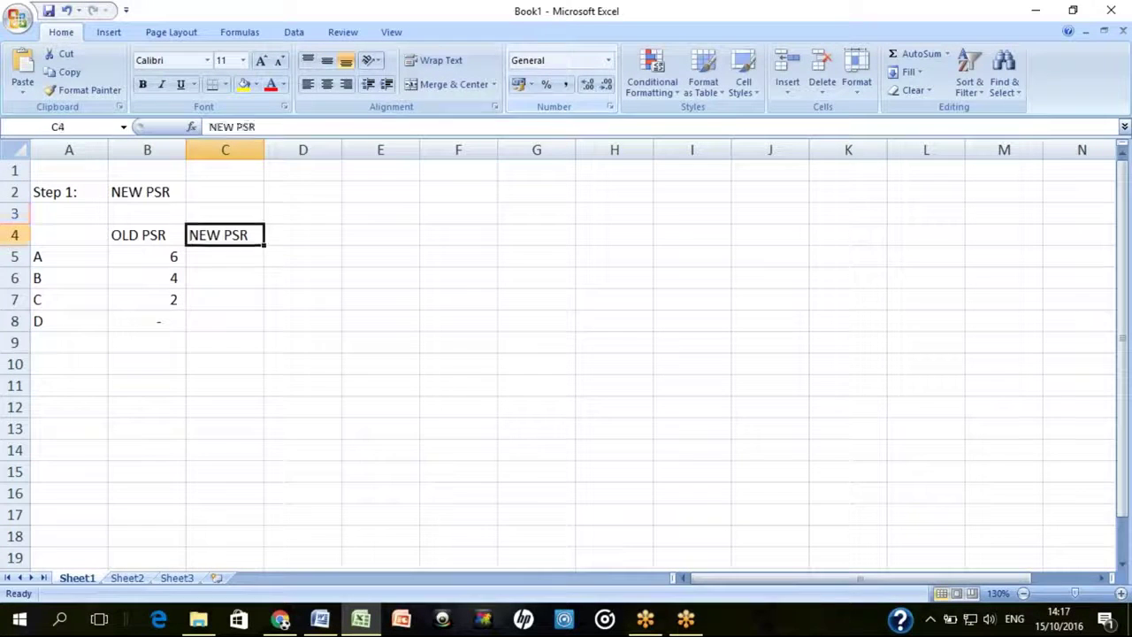
Try to turn partner A's old ratio in B5 into the fraction 6/12
key(Left)
key(F2)
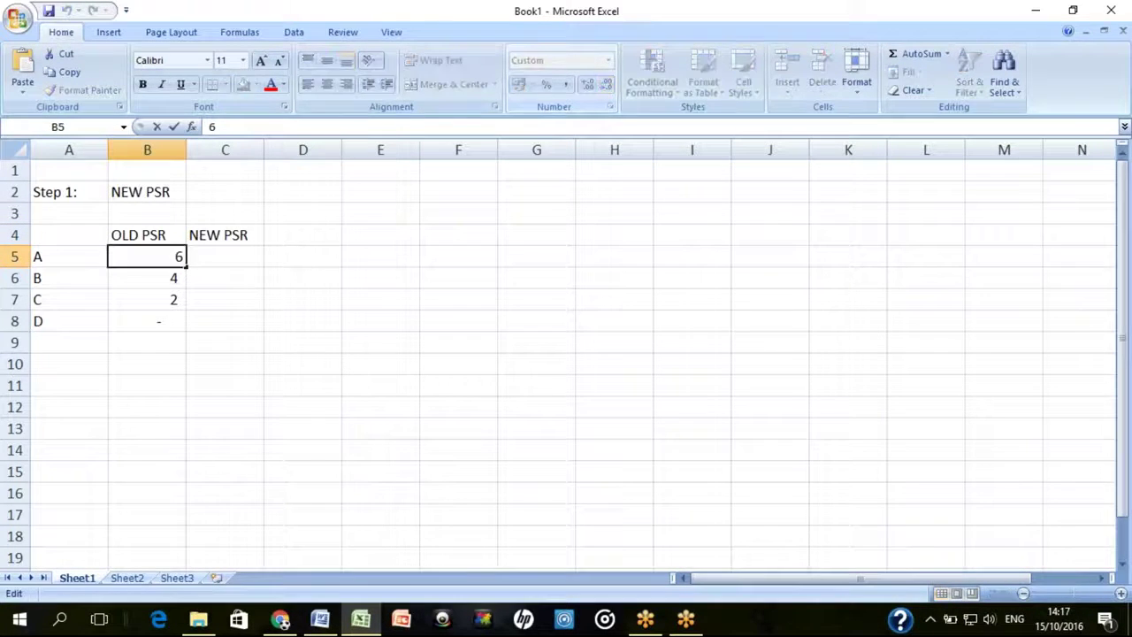
text(/1)
key(Return)
key(Up)
key(F2)
text(12)
key(BackSpace)
key(BackSpace)
text(/12)
key(shift+Tab)
key(Right)
Rewrite partner A's old ratio in B5 as the text fraction 6/12
key(F2)
key(Left)
key(Left)
key(Left)
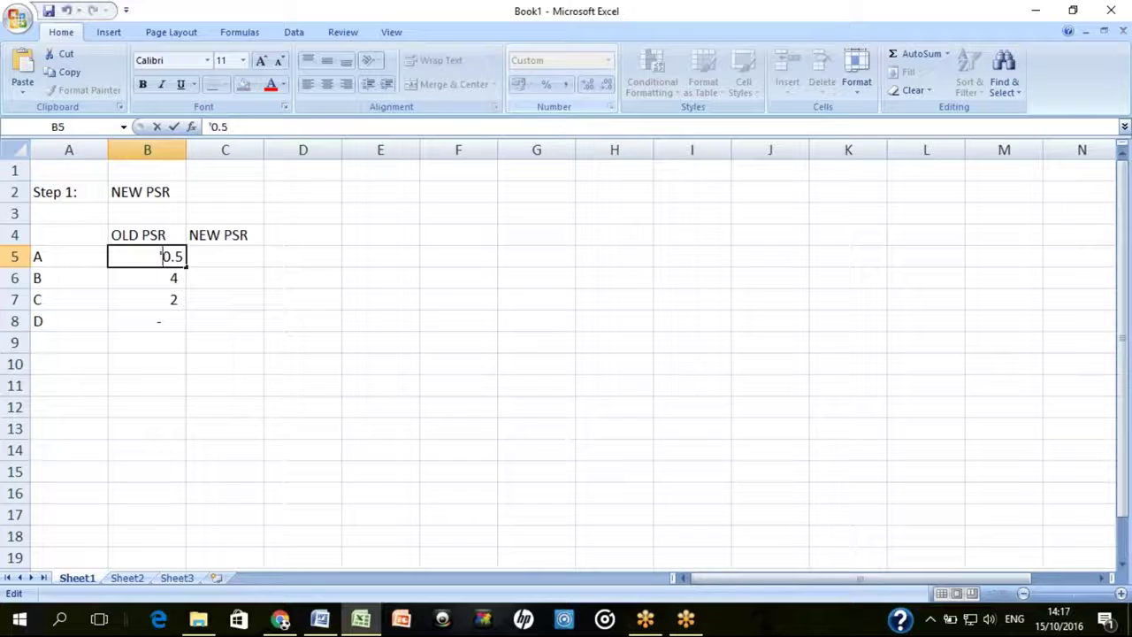
text('u6)
key(BackSpace)
key(BackSpace)
key(BackSpace)
text('6/12)
key(Return)
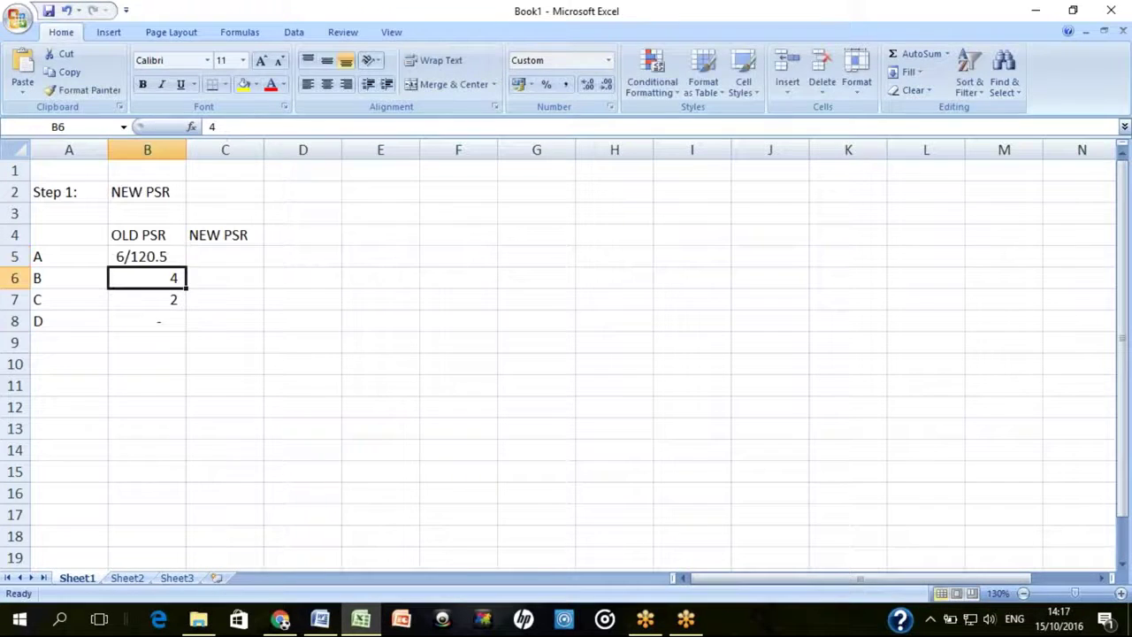
key(Up)
key(F2)
key(BackSpace)
key(BackSpace)
key(BackSpace)
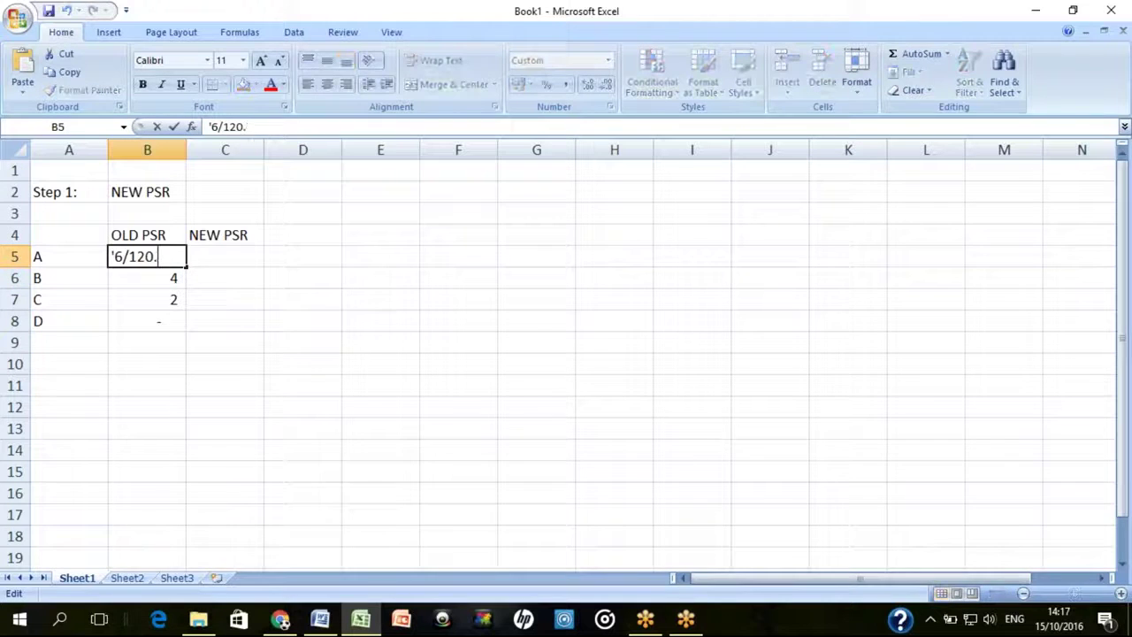
key(Return)
Enter the new ratios 1/3, 1/3, 1/6 and 1/6 as text for partners A to D in C5:C8
click(225, 256)
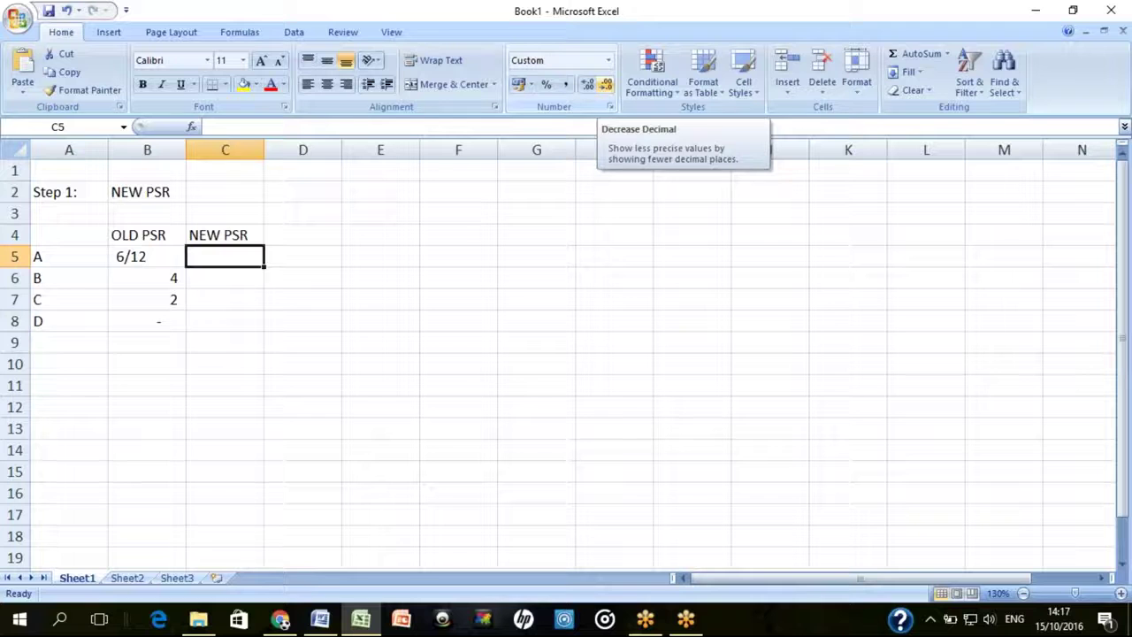
text('1/)
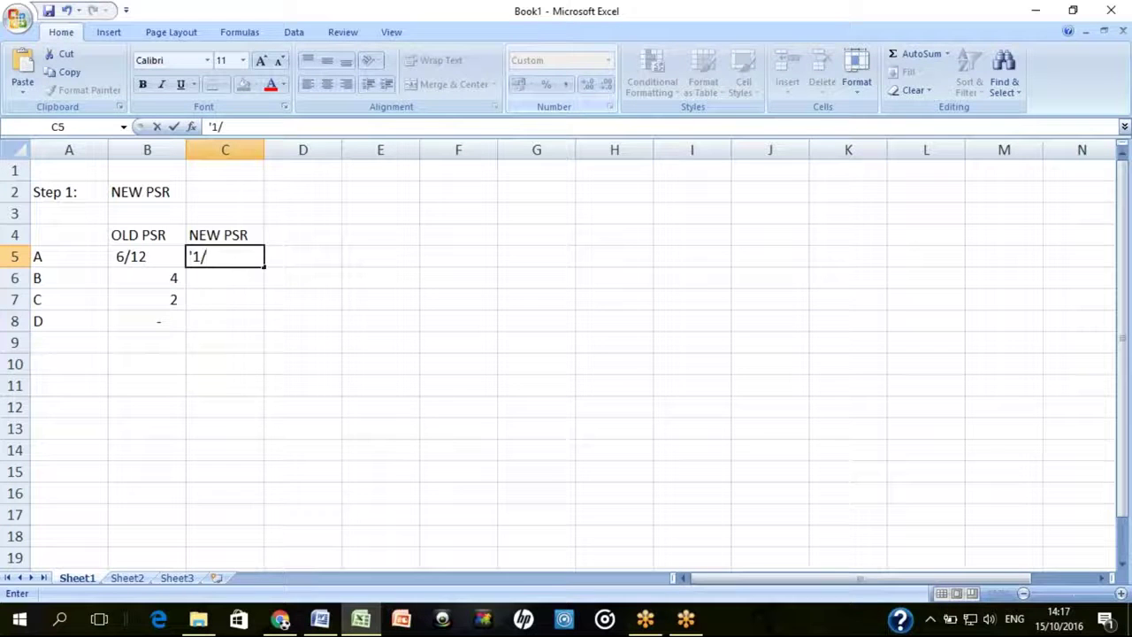
text(3)
key(Return)
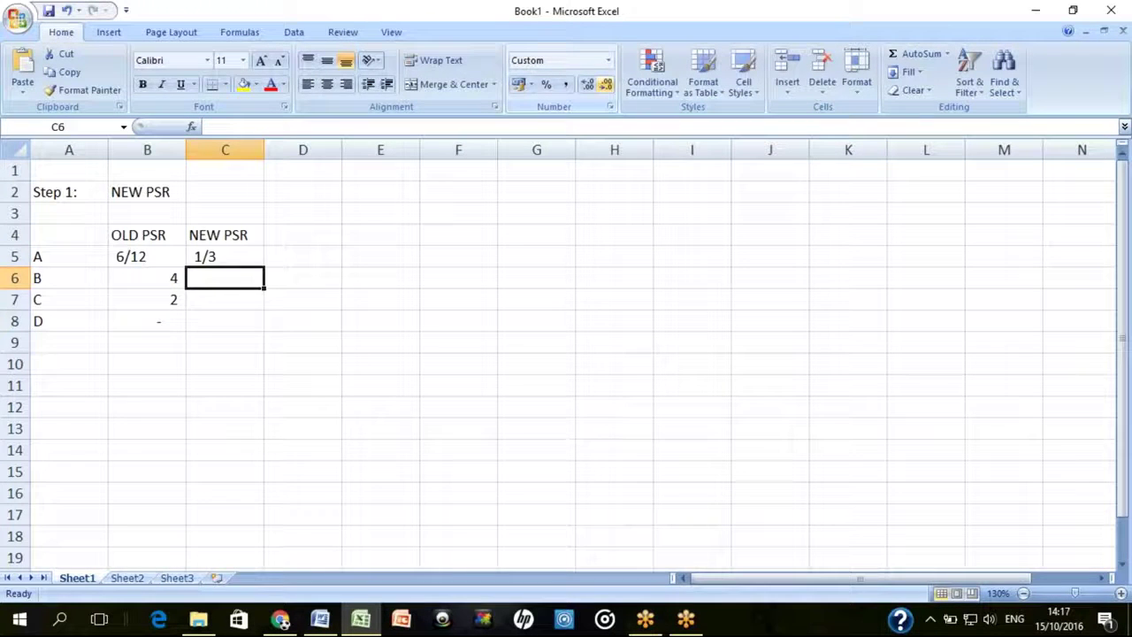
text('1/3)
key(Return)
text('1/6)
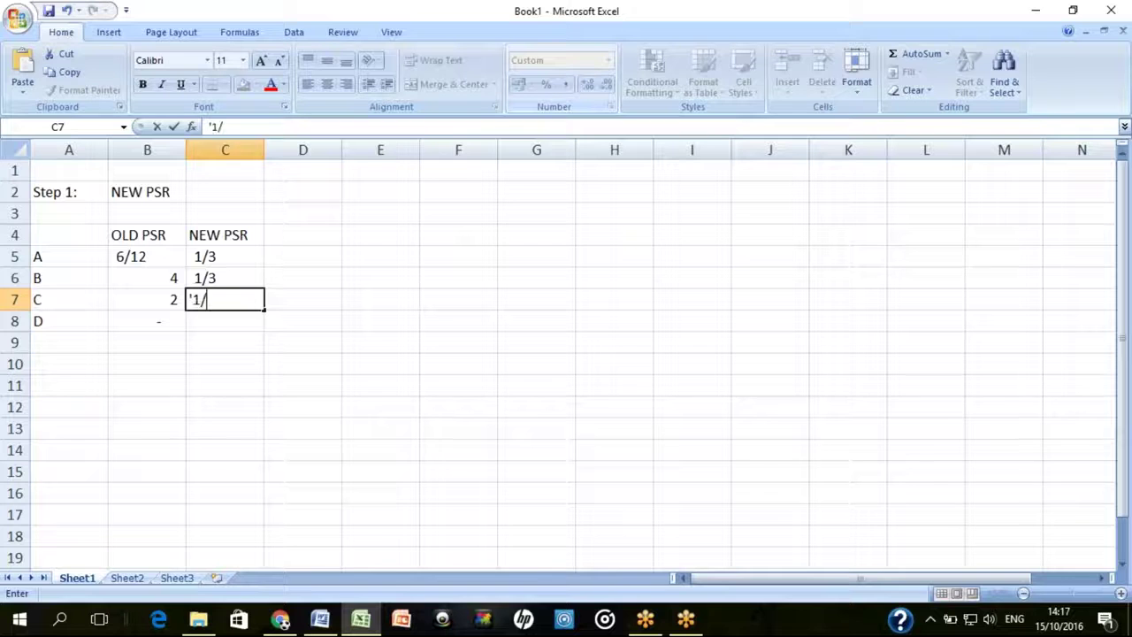
key(Return)
text('1/6)
Change the old ratios of partners B and C in B6 and B7 to the text fractions 4/12 and 2/12
click(147, 277)
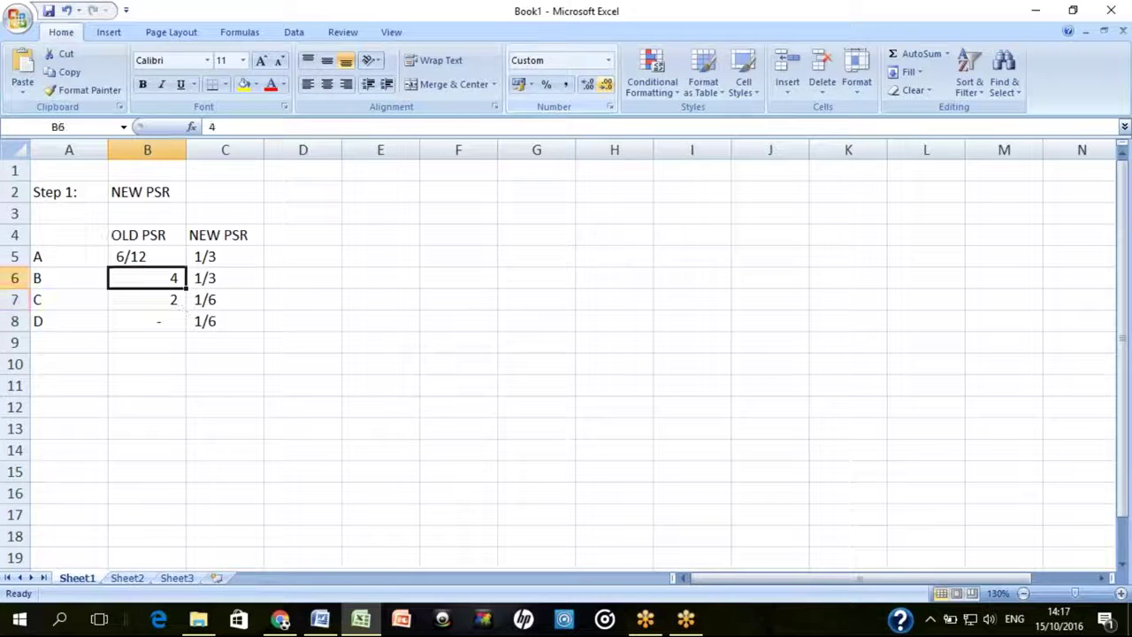
key(F2)
key(Home)
text(')
key(End)
text(/12)
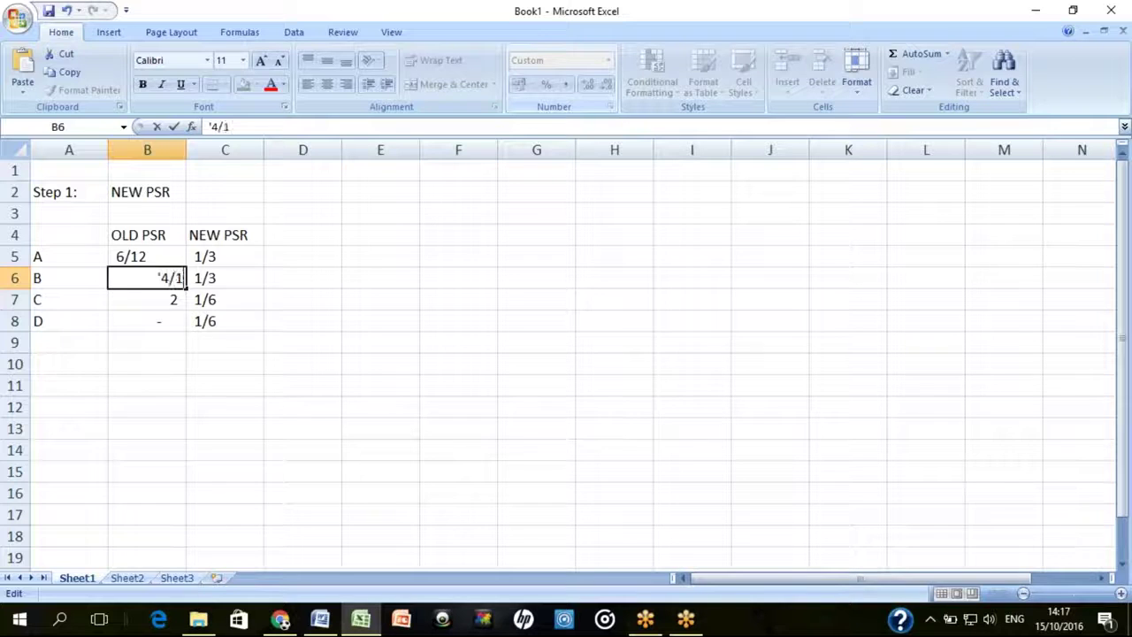
key(Return)
key(F2)
key(Home)
text(')
key(End)
text(/12)
key(Return)
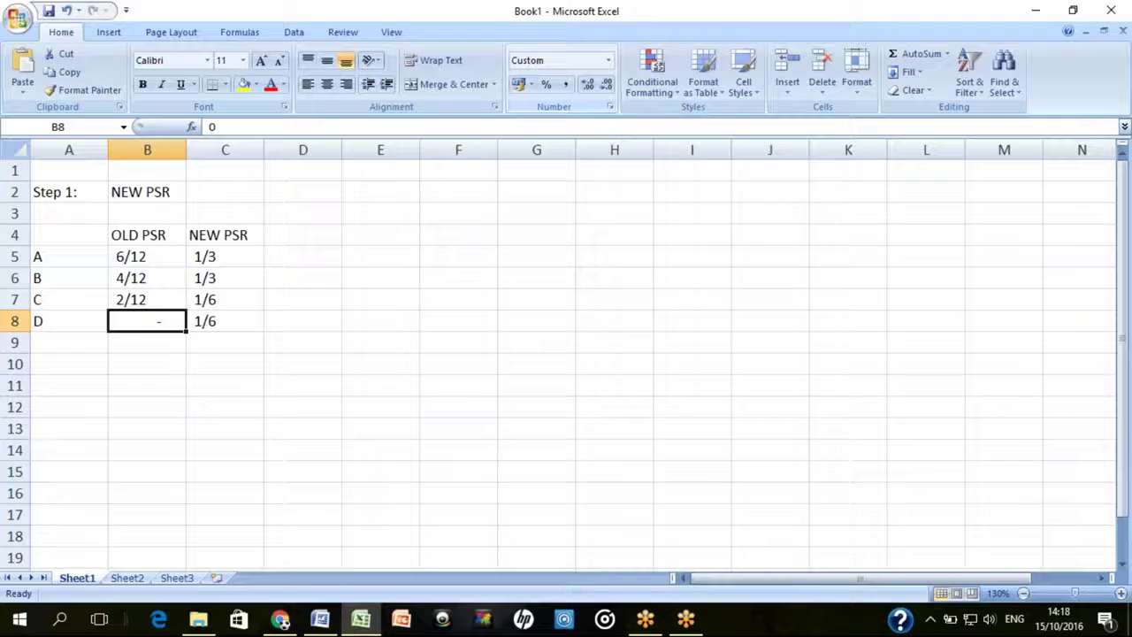
Enter the heading "Step 2:" in A10 and select the adjacent cell B10 for its title
click(147, 342)
click(69, 363)
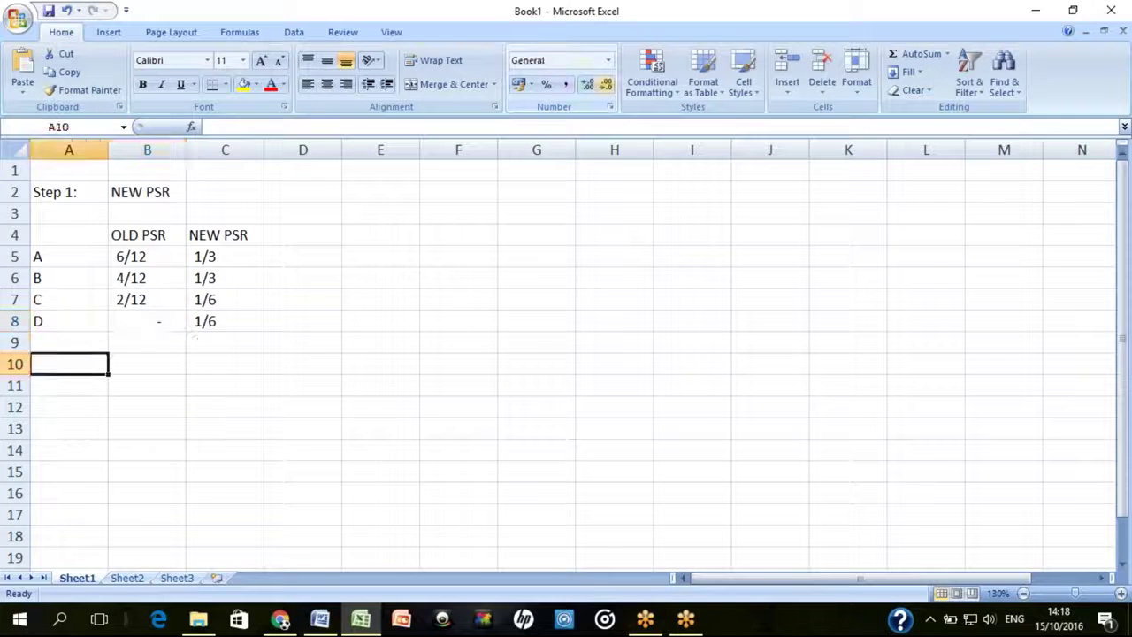
text(Stp)
key(BackSpace)
text(ep 2:)
key(Return)
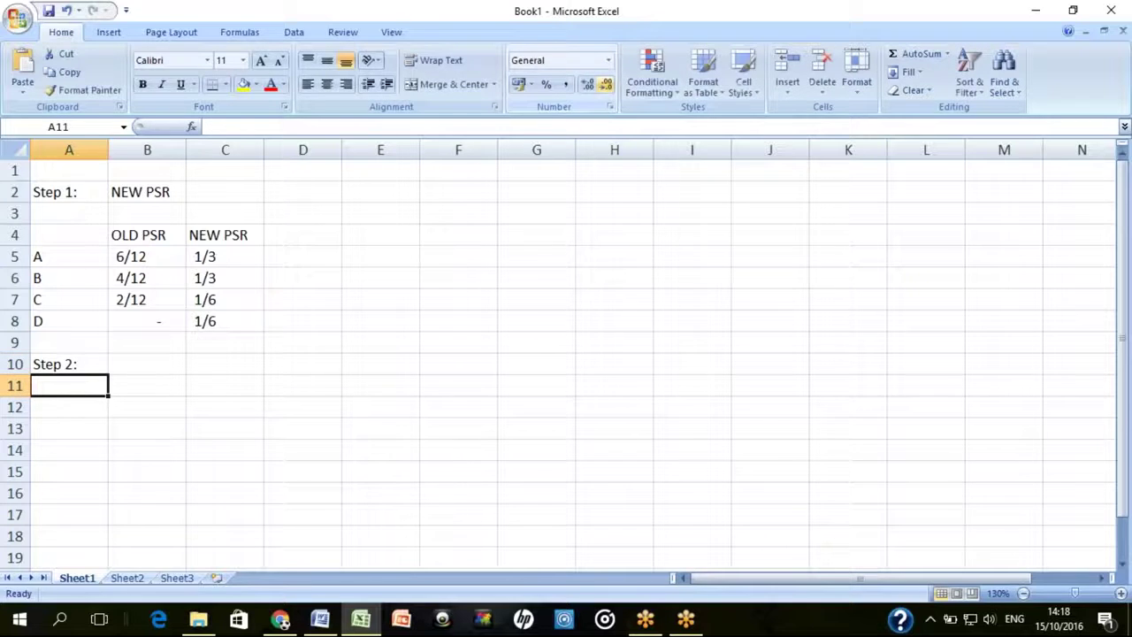
click(147, 364)
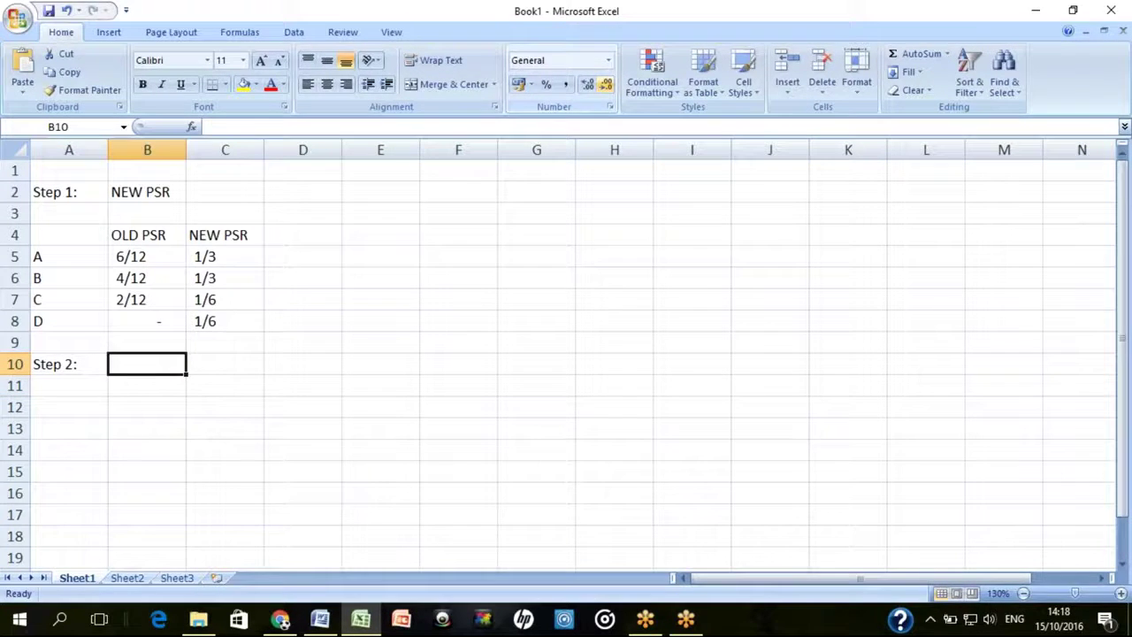
Enter "GOODWILL:" in B10 as the title of Step 2
text(GOODWILL:)
key(Return)
key(Return)
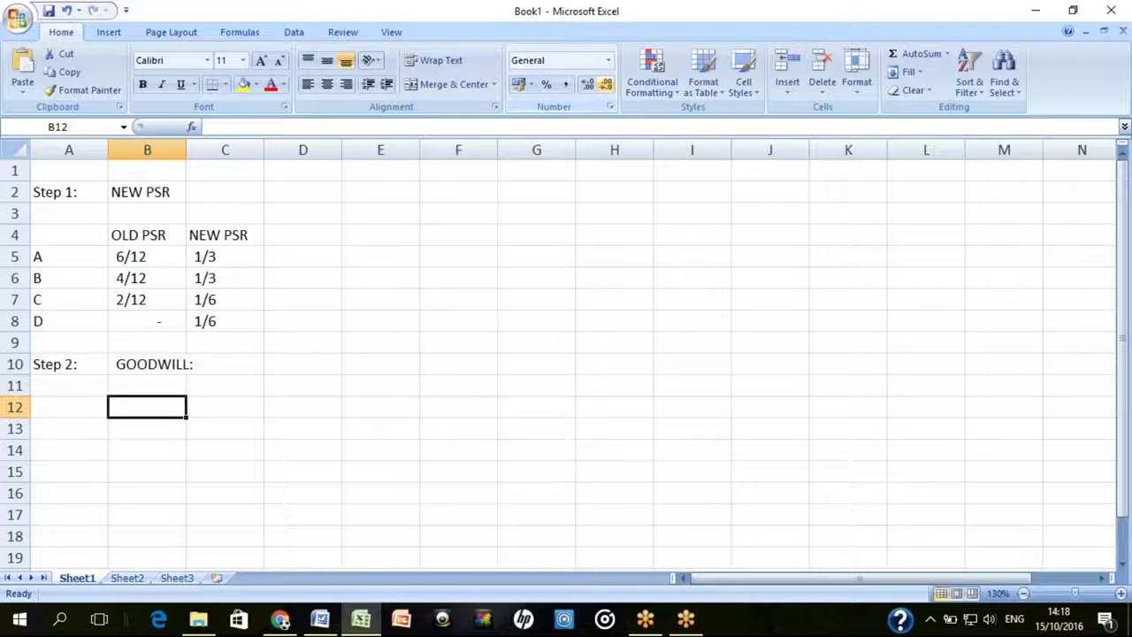
Switch to the Word question and examine the terms on D's goodwill payment and A's withdrawal, then return to the Excel sheet
key(alt+Tab)
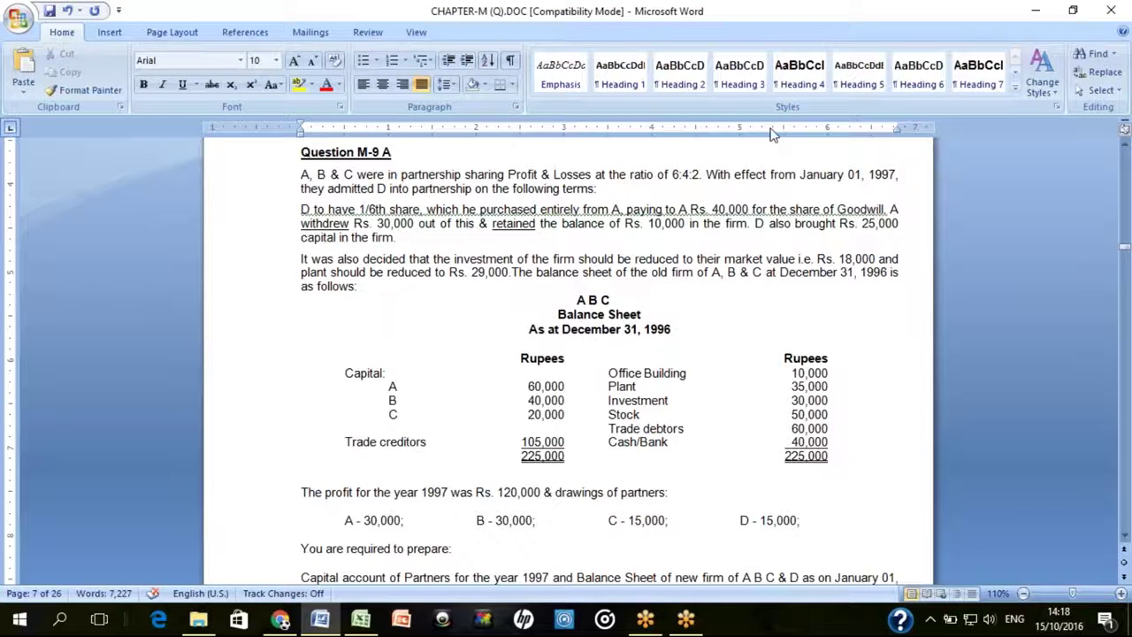
double_click(723, 207)
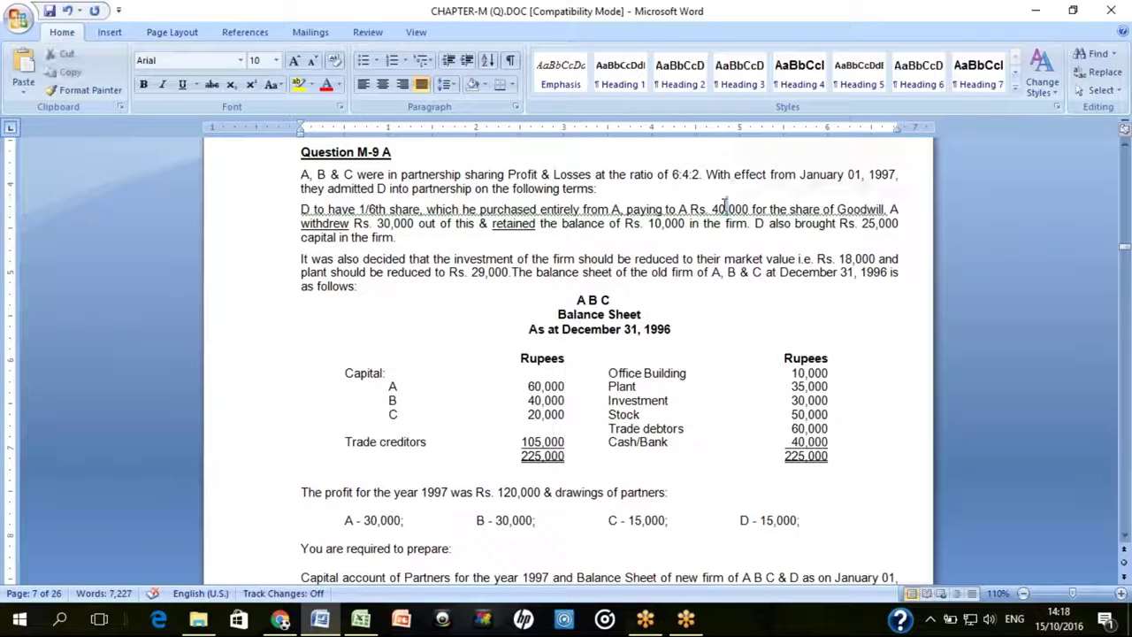
click(858, 209)
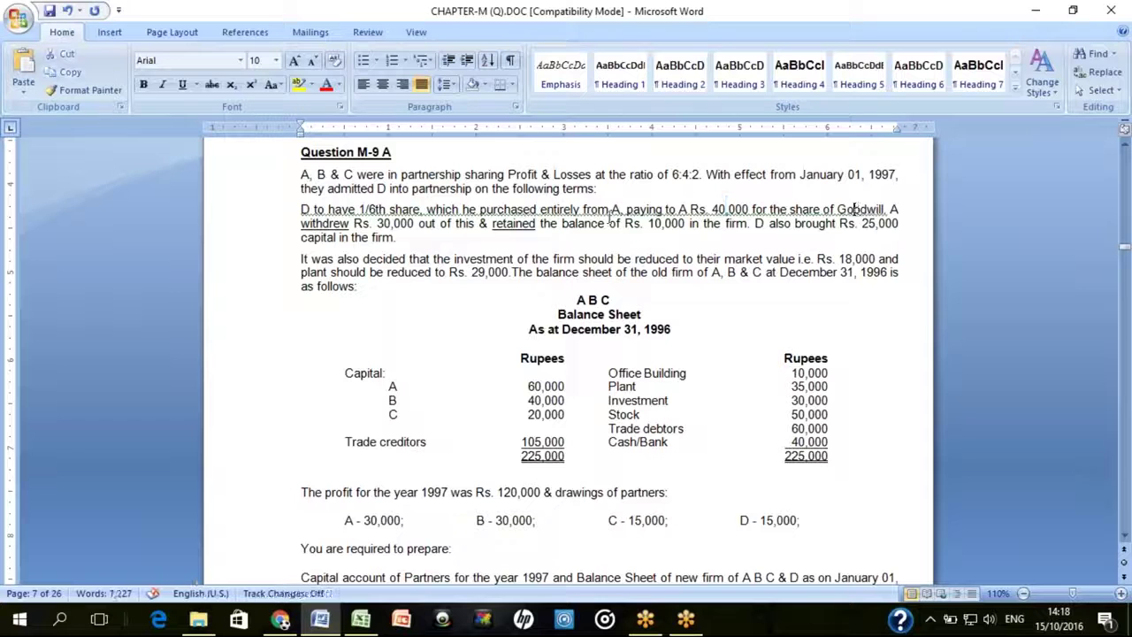
drag(302, 222, 680, 239)
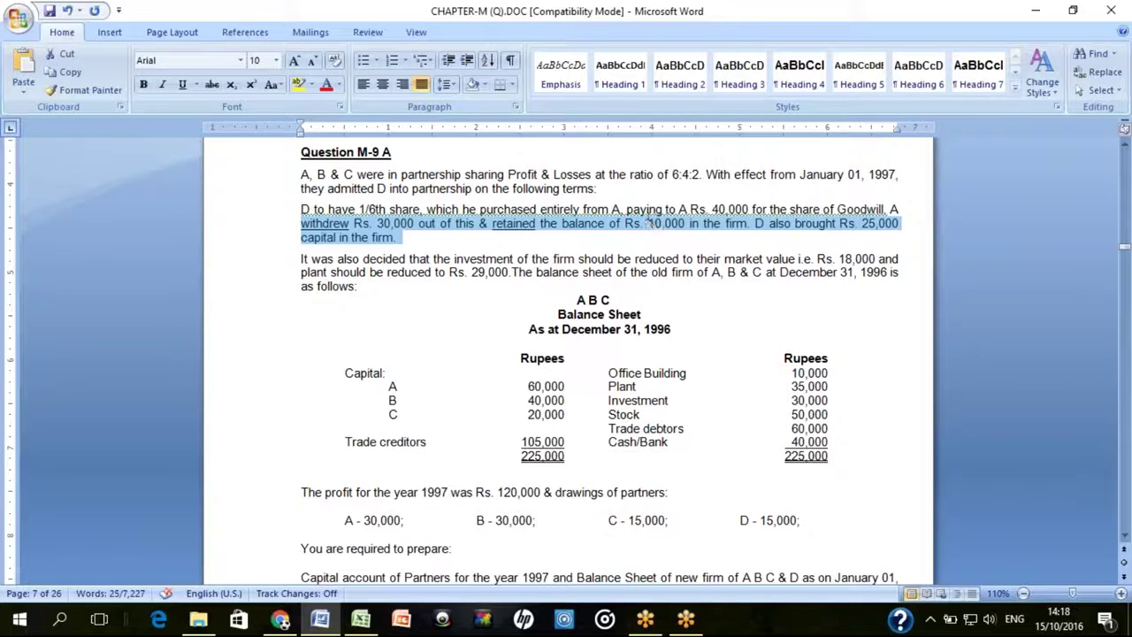
click(711, 209)
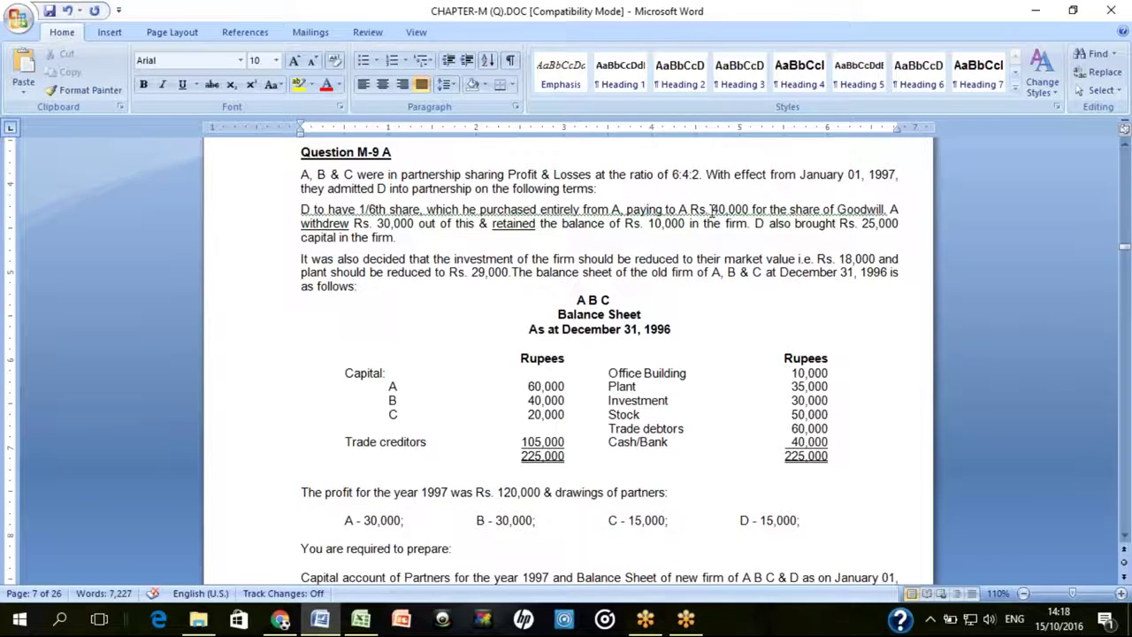
double_click(713, 210)
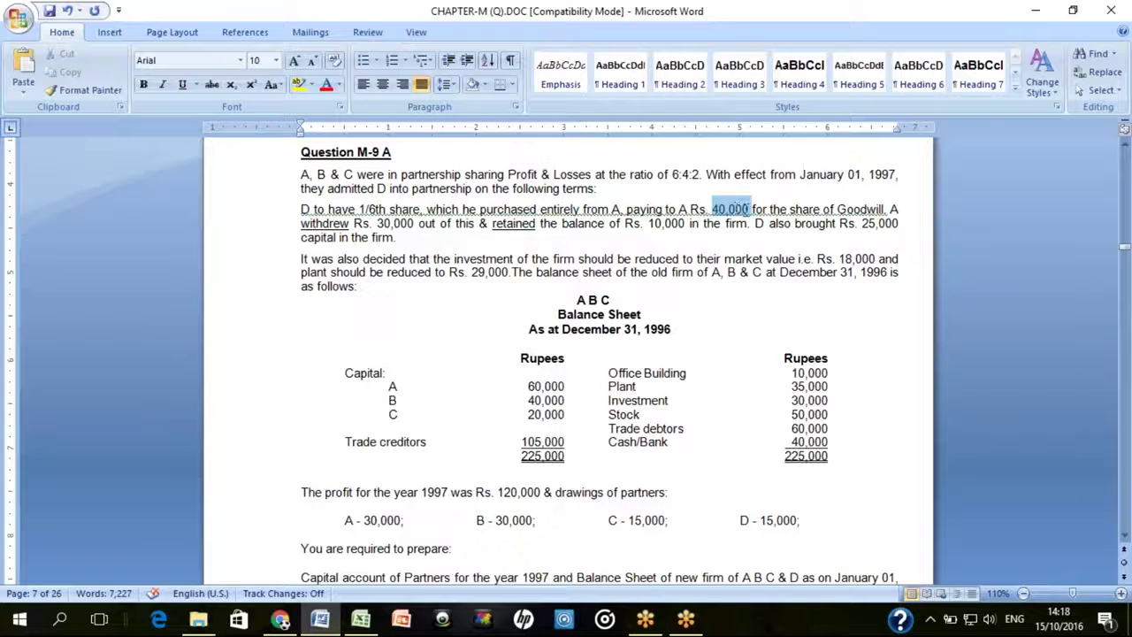
key(alt+Tab)
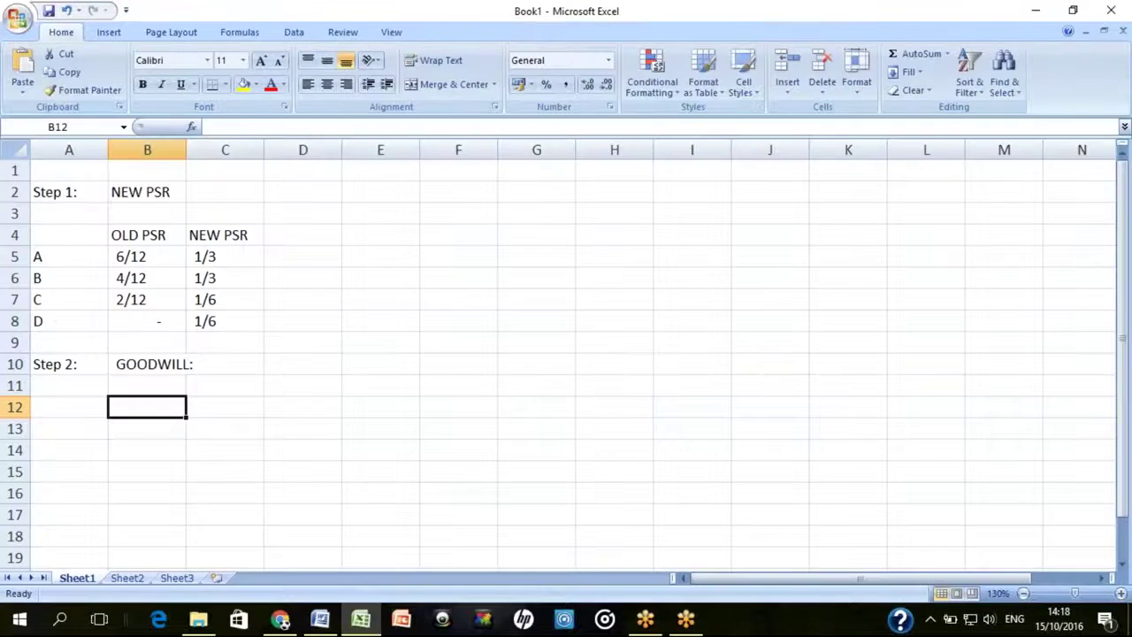
Enter "Cash/Bank Dr" in B12 as the debit line of the goodwill entry
text(Cash Dr)
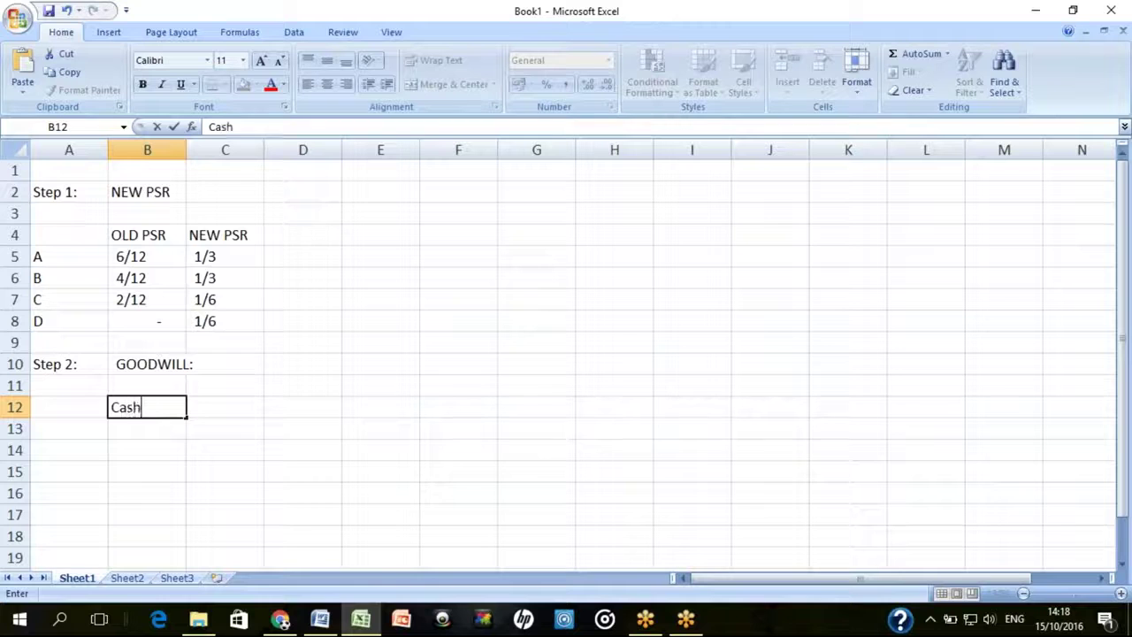
key(Left)
key(Right)
key(F2)
key(Left)
key(Left)
key(Left)
key(Left)
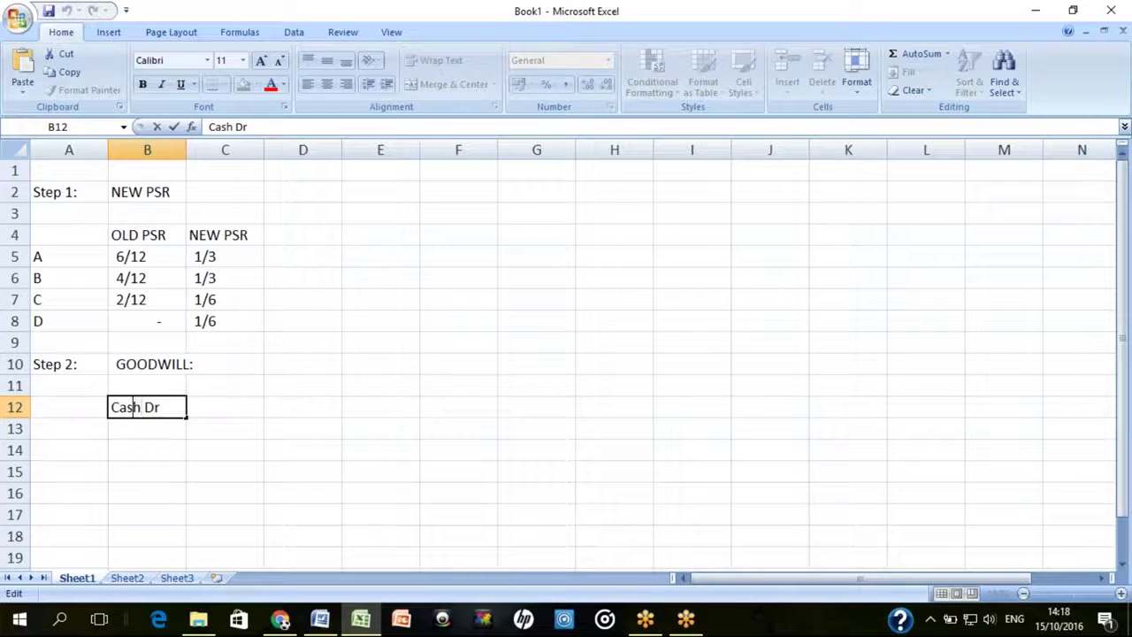
key(Right)
text(/Bank)
key(Return)
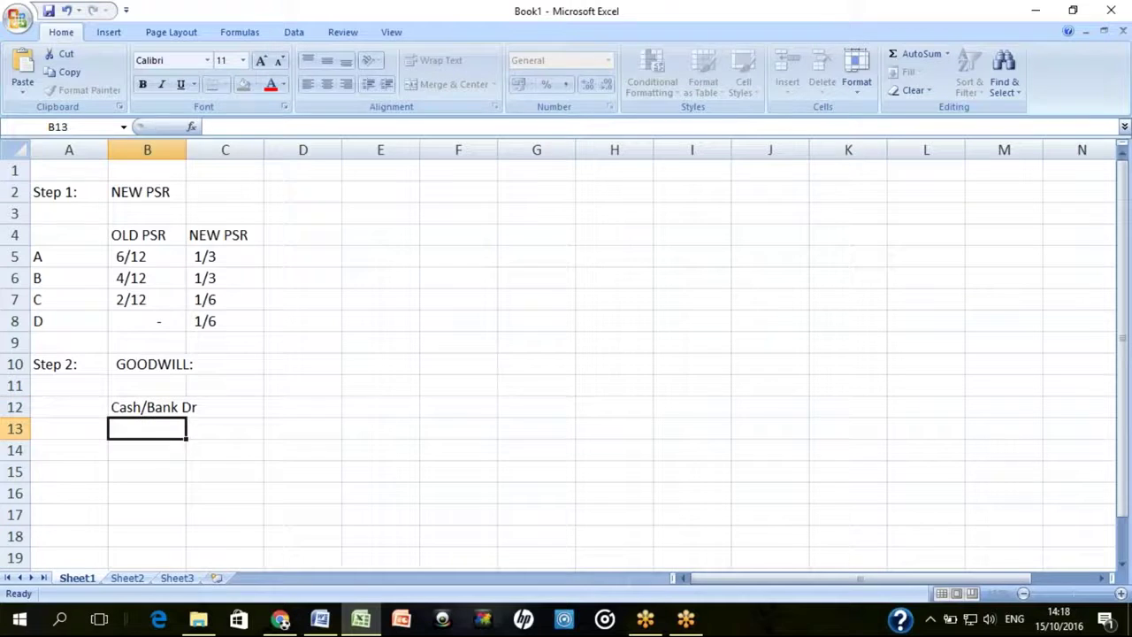
Enter the debit amount 40,000 in D12 for the Cash/Bank line
key(Right)
key(Right)
key(Up)
text(40,000)
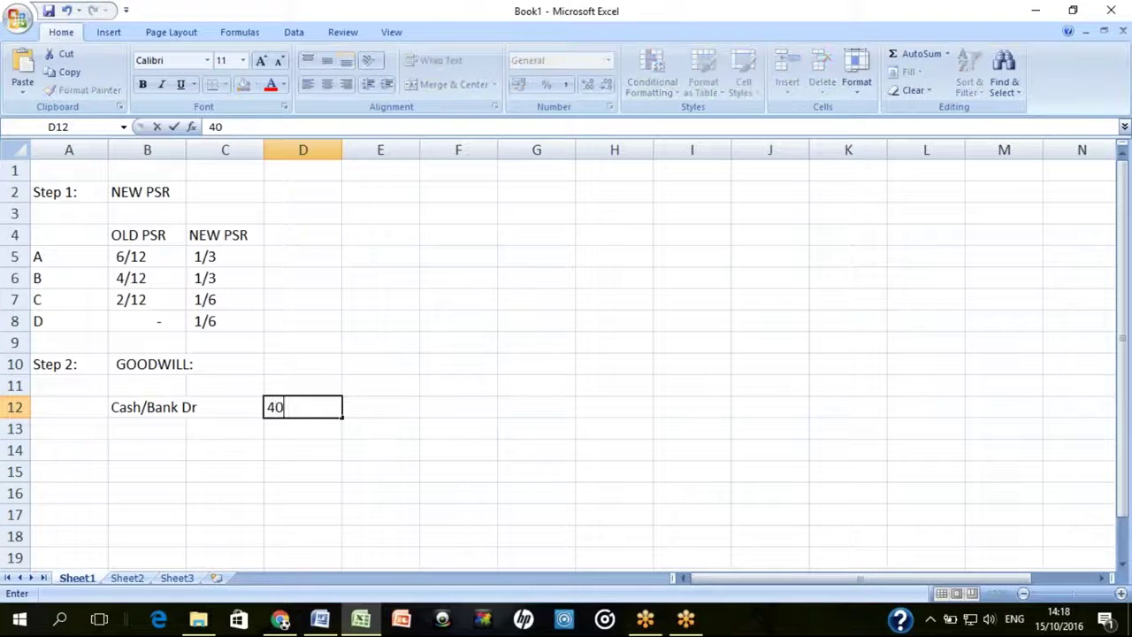
key(Return)
Enter "Capital A/c-A Cr" in C13 as the credit line of the goodwill entry
key(Left)
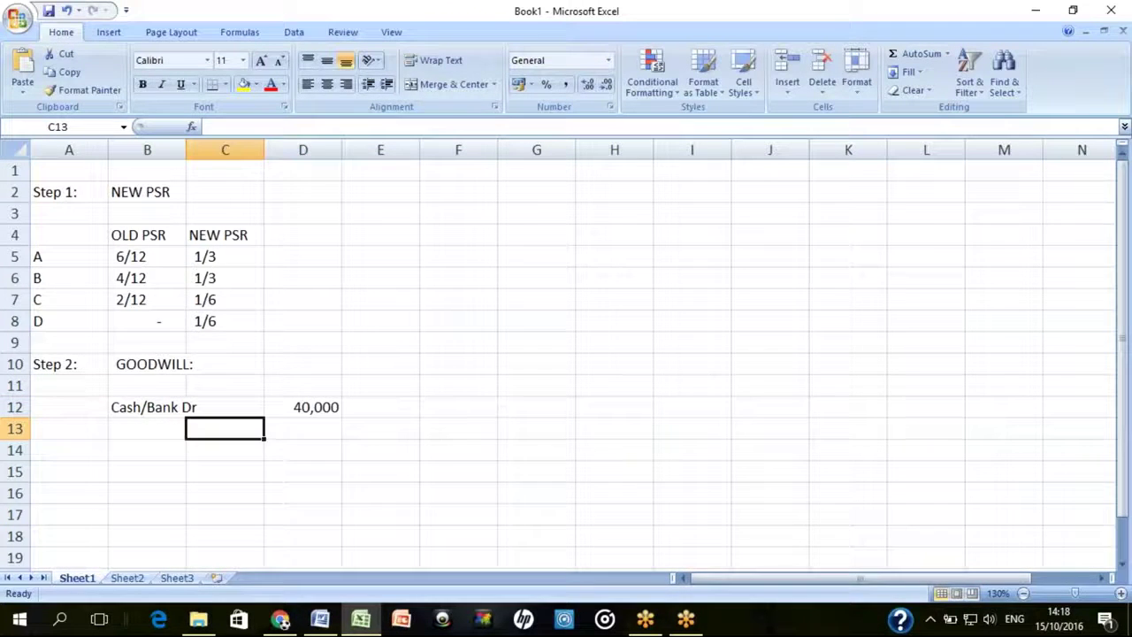
text(C)
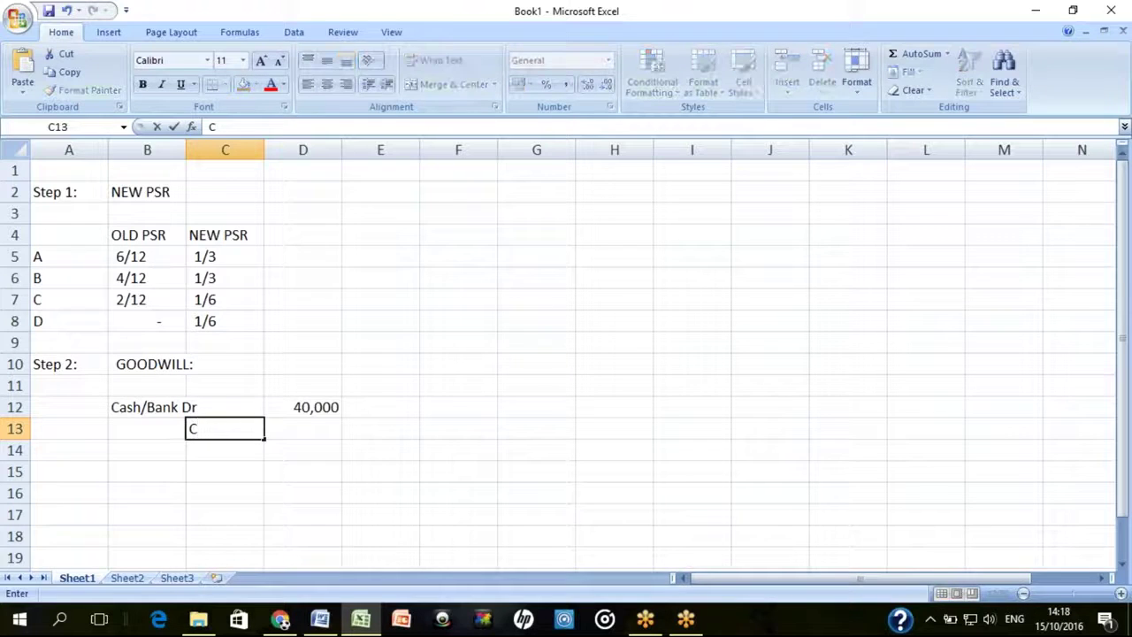
text(apital)
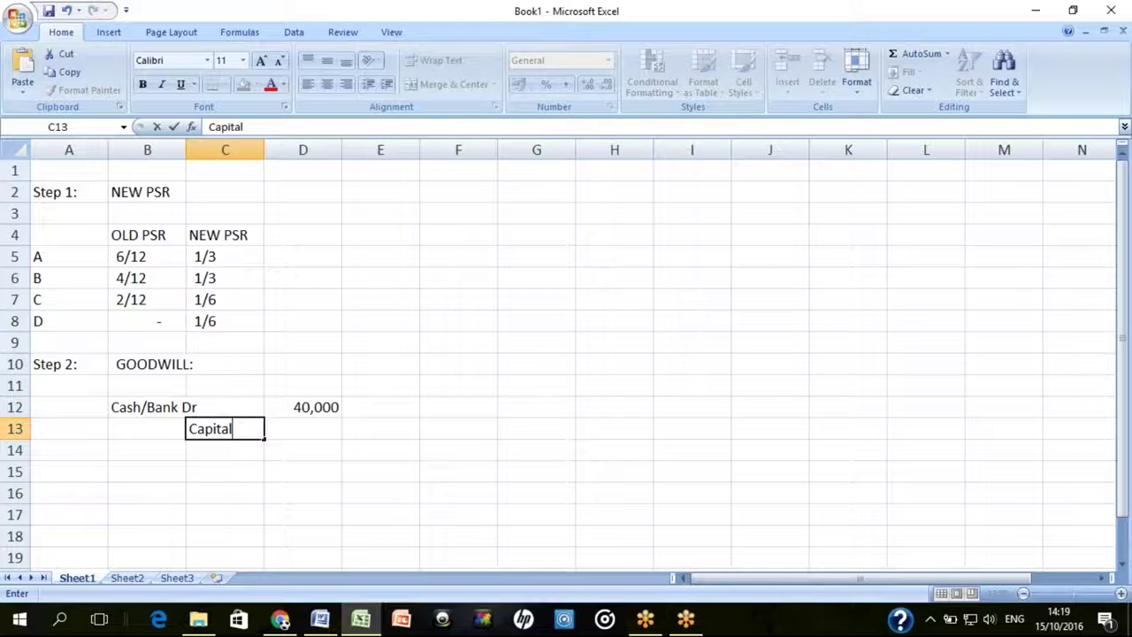
text(A/c-A)
key(Return)
key(Up)
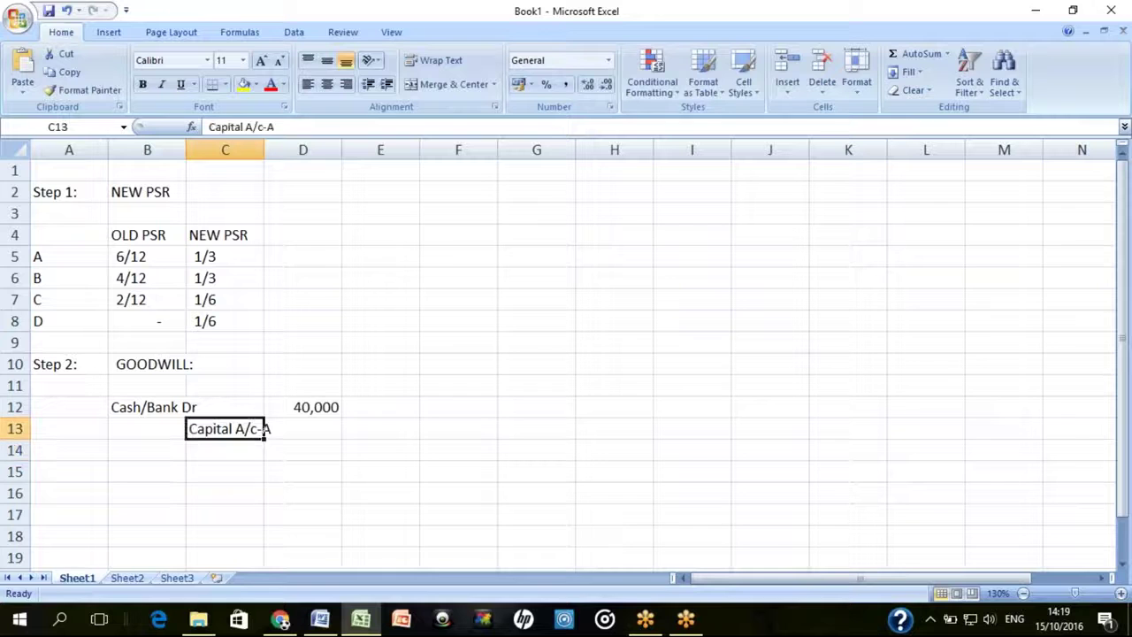
key(F2)
text(Cr)
key(Return)
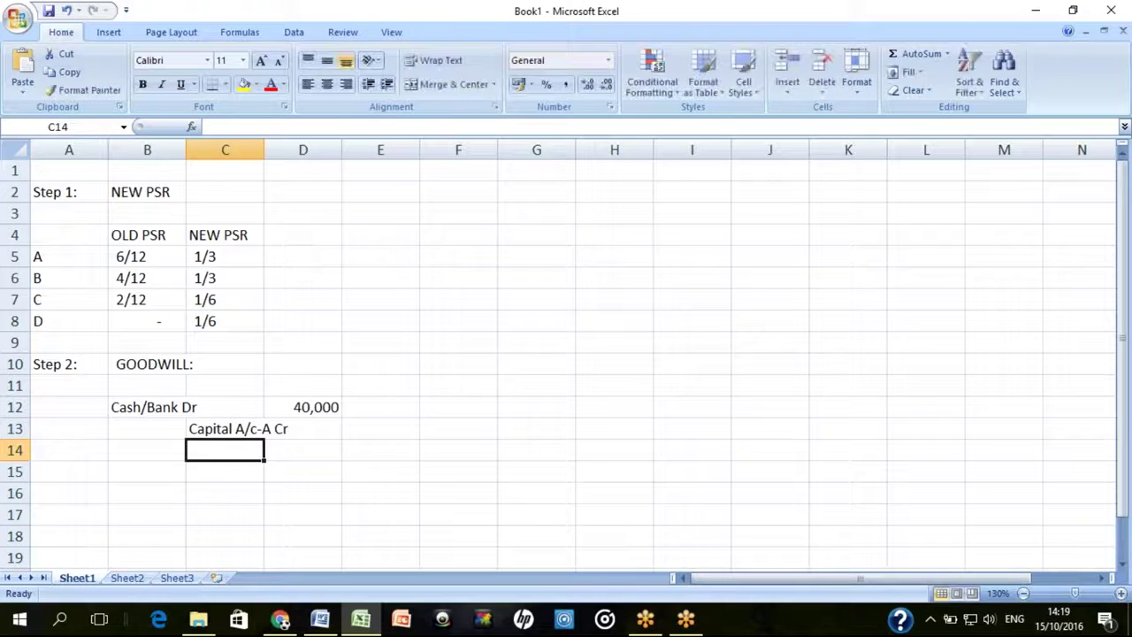
Enter the credit amount 40,000 in E13 for A's capital account line
key(Right)
key(Right)
key(Up)
text(40,000)
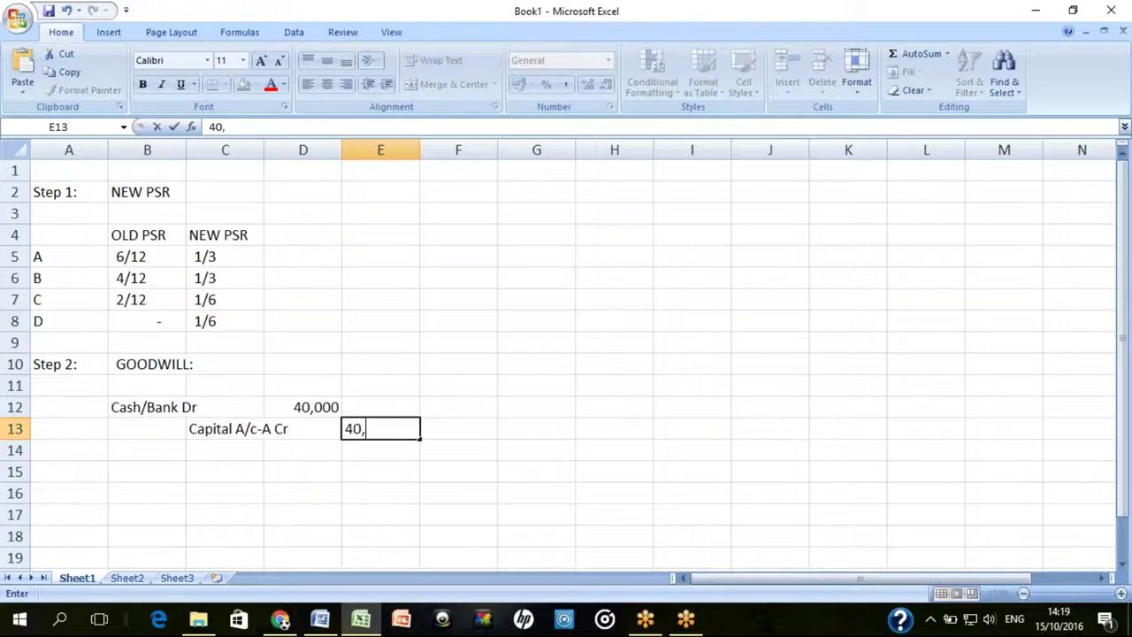
key(Return)
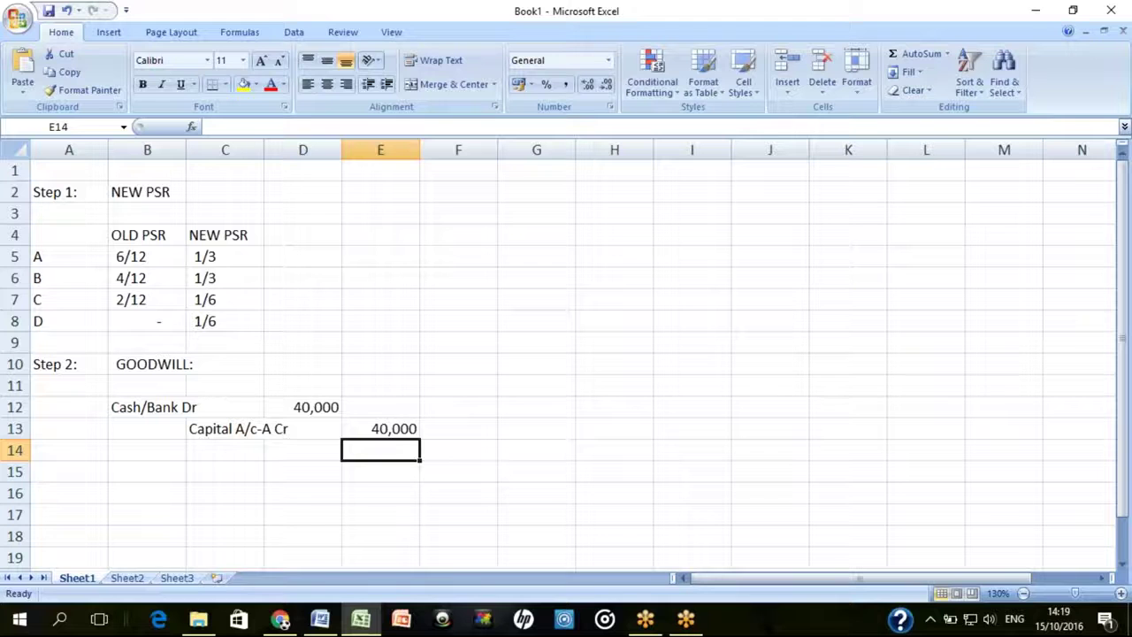
Replace the credit account in C13 with "Goodwill" and enter "Cr" beside it in D13
key(Left)
key(Up)
key(Left)
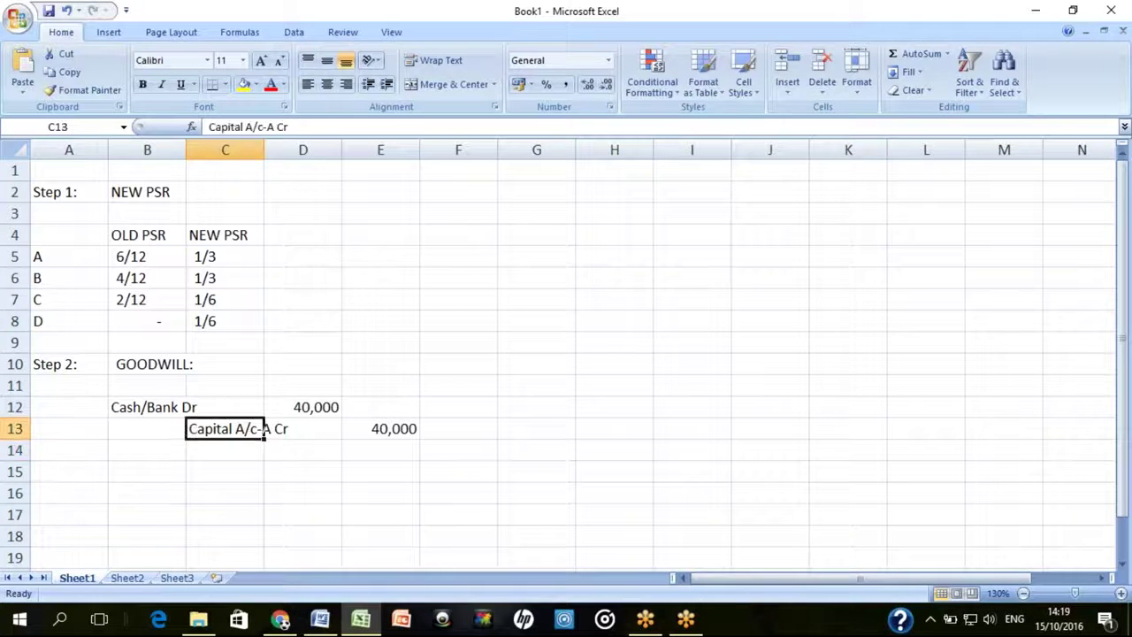
text(Goodwill)
key(Return)
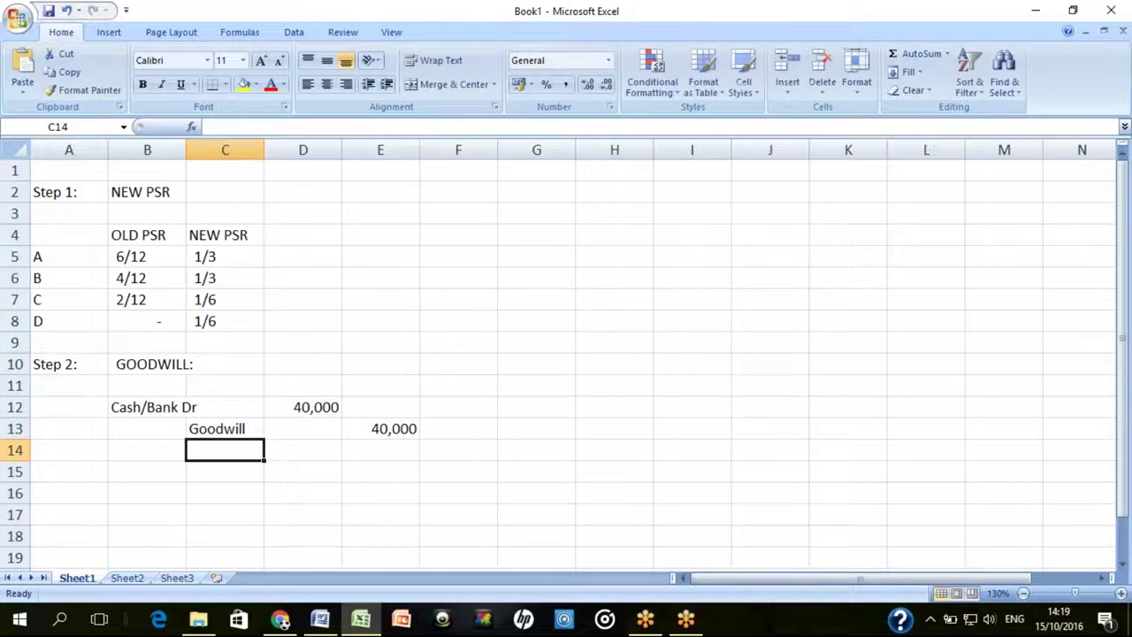
key(Right)
key(Up)
text(cr)
key(Return)
key(Up)
text(Cr)
key(Return)
Review the Cash/Bank and Goodwill entry in rows 12 and 13 against the goodwill terms of the Word question
key(Up)
key(Up)
key(Left)
key(Left)
key(Right)
key(Right)
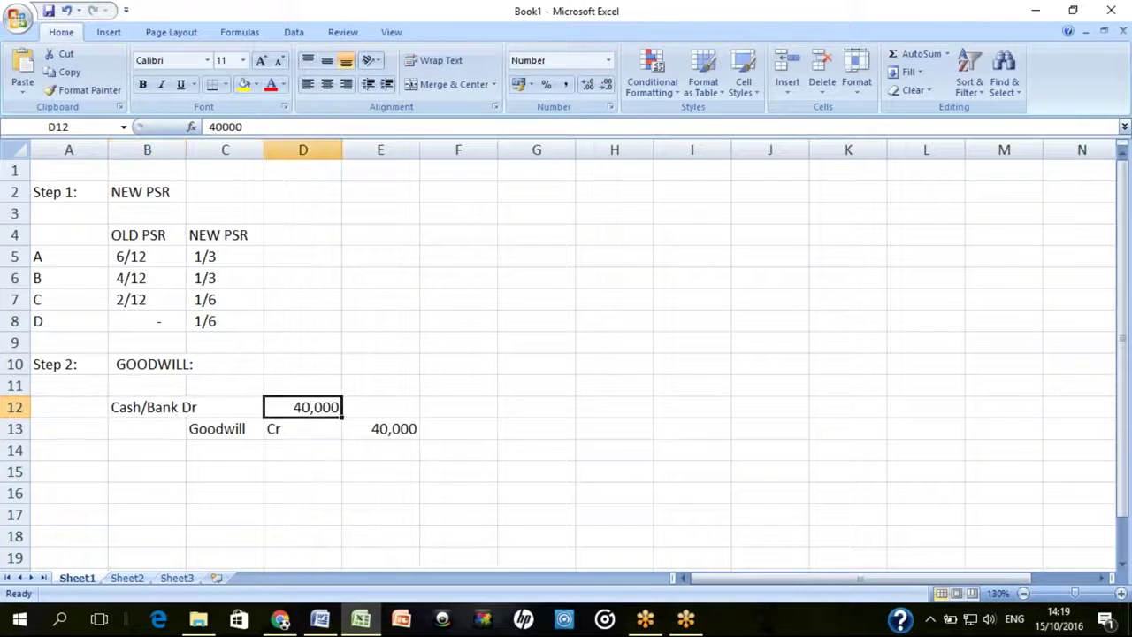
key(Down)
key(Left)
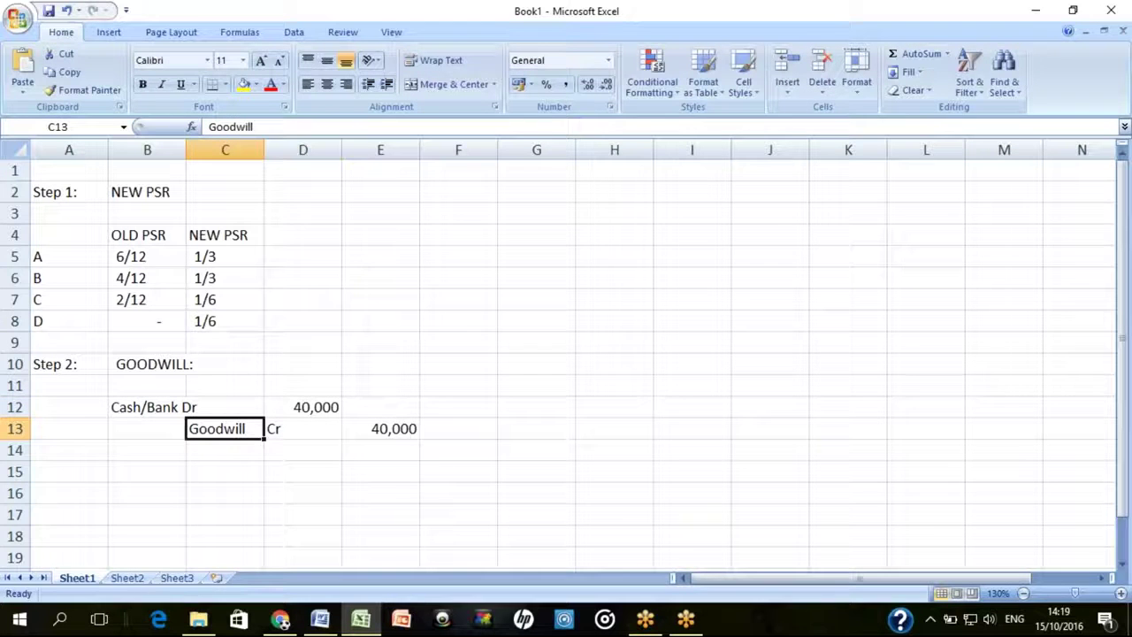
click(380, 428)
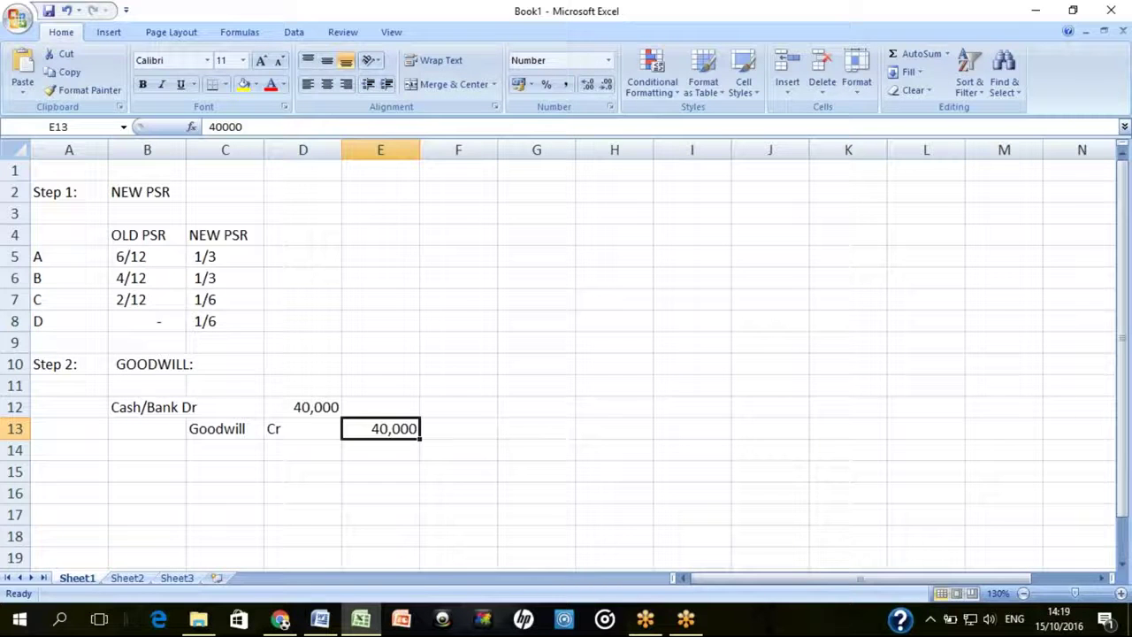
key(alt+Tab)
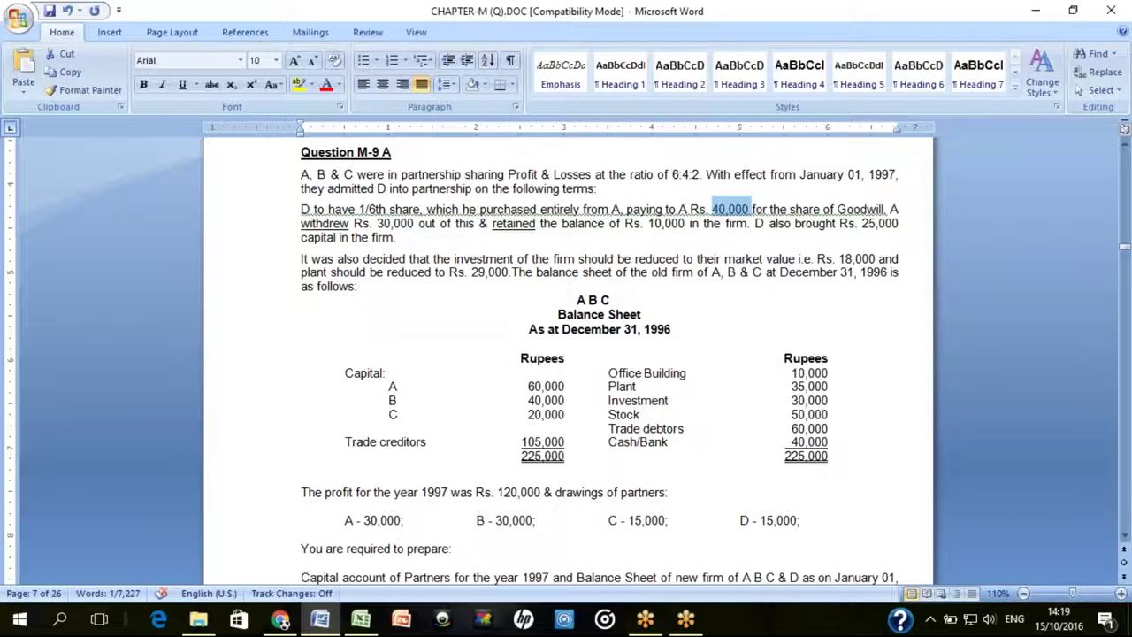
key(alt+Tab)
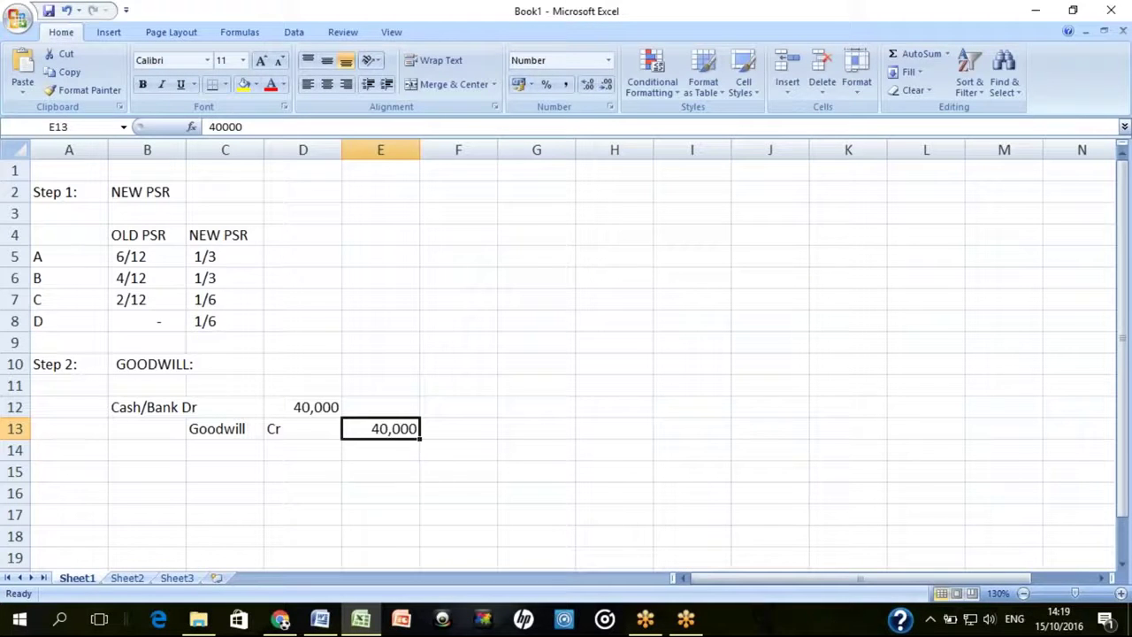
Enter "Goodwill" in B15 with the amount 40,000 in D15
key(Down)
key(Down)
key(Left)
key(Left)
key(Left)
text(G)
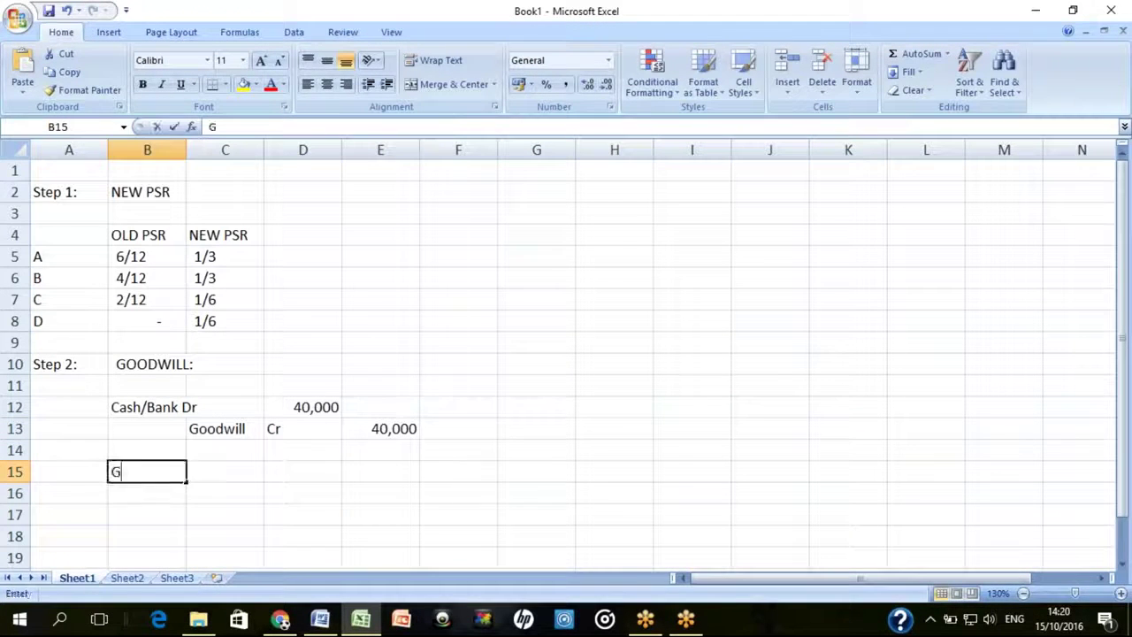
text(oodwill)
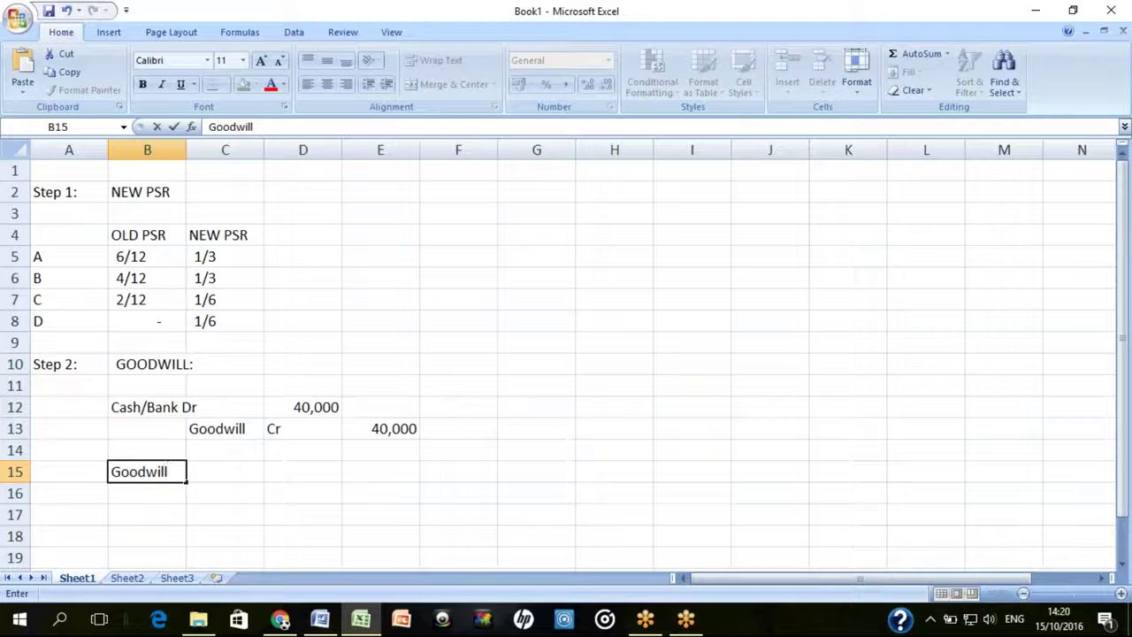
key(Right)
key(Right)
text(40,000)
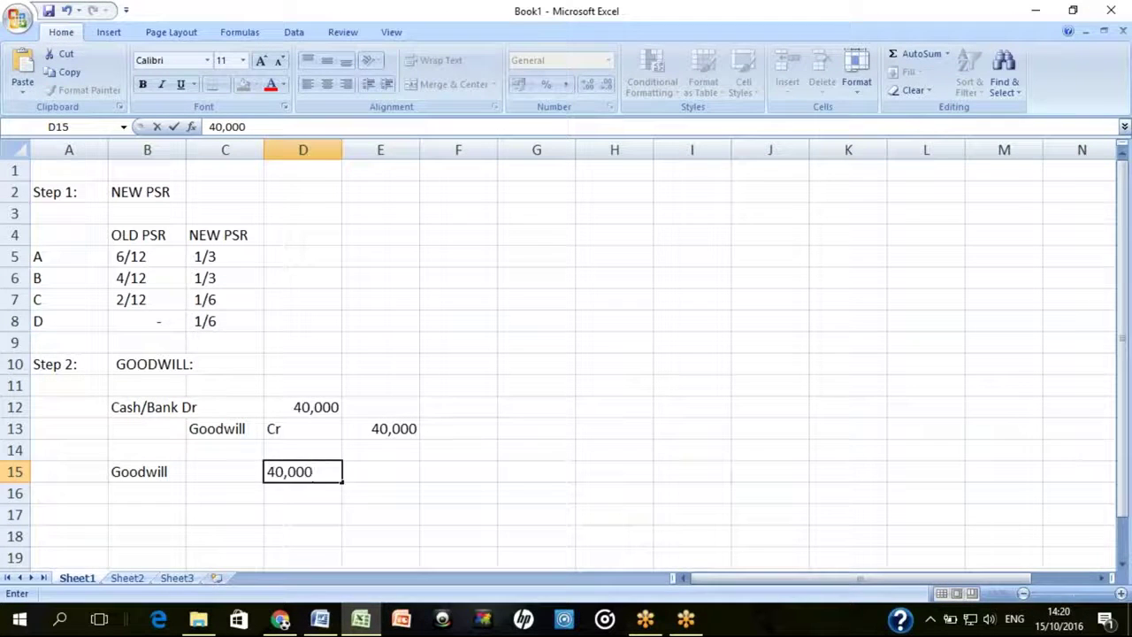
key(Return)
Clear the Cash/Bank and Goodwill journal entry from B12:E13
click(303, 472)
click(224, 450)
drag(147, 406, 380, 429)
key(Delete)
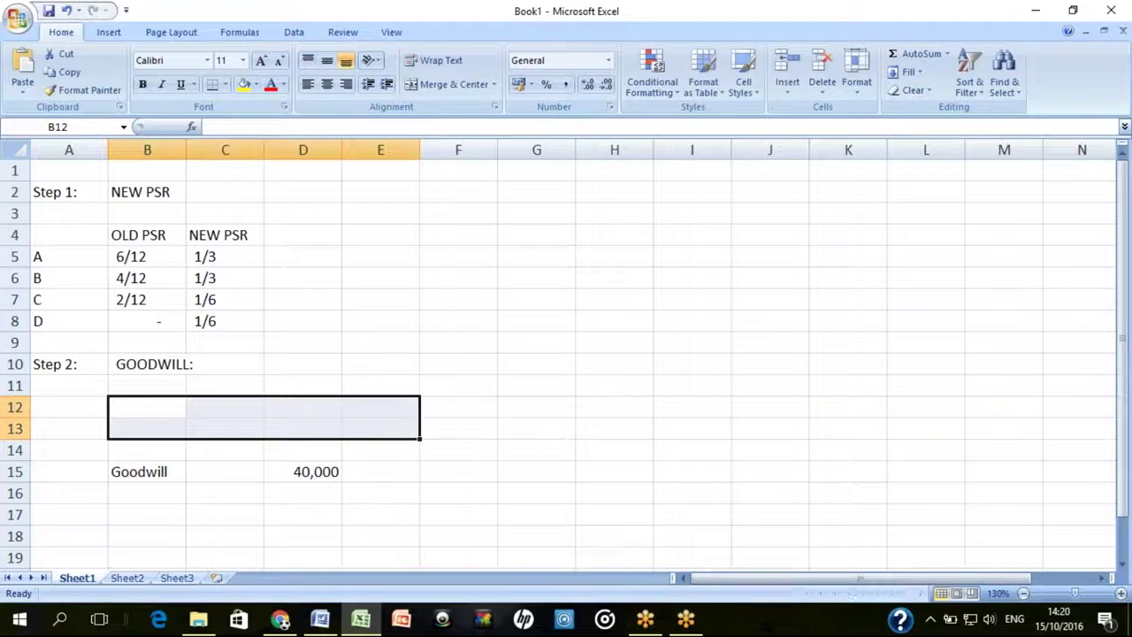
Delete the three empty rows 12 to 14 above the Goodwill line
key(Down)
key(Down)
key(Down)
key(Up)
key(Up)
key(Up)
key(shift+space)
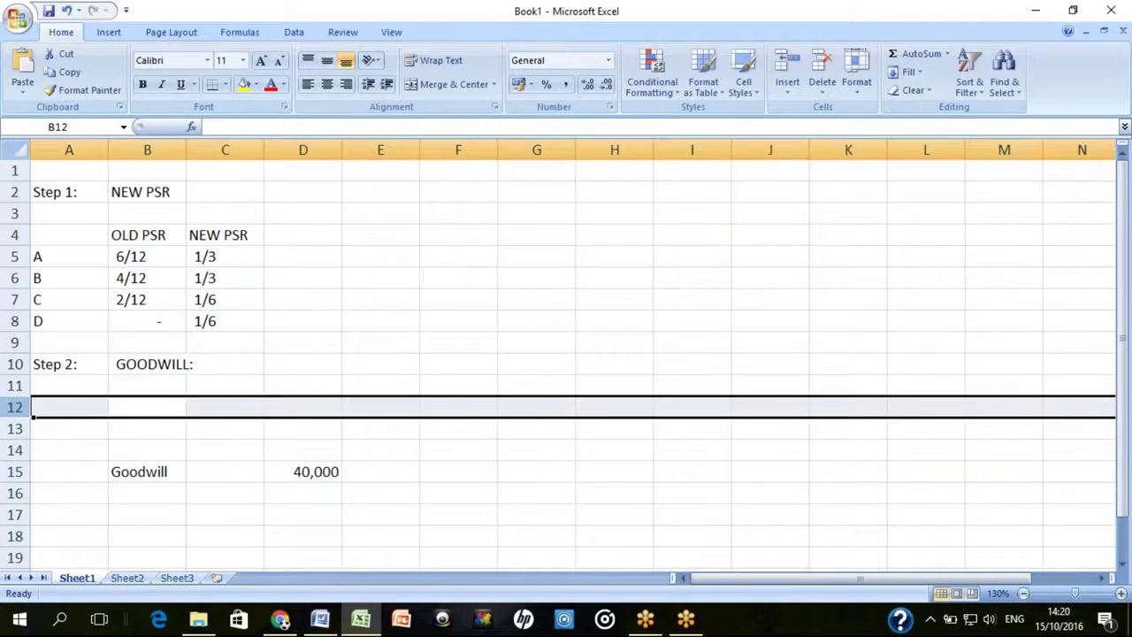
key(ctrl+minus)
key(ctrl+minus)
key(ctrl+minus)
click(224, 407)
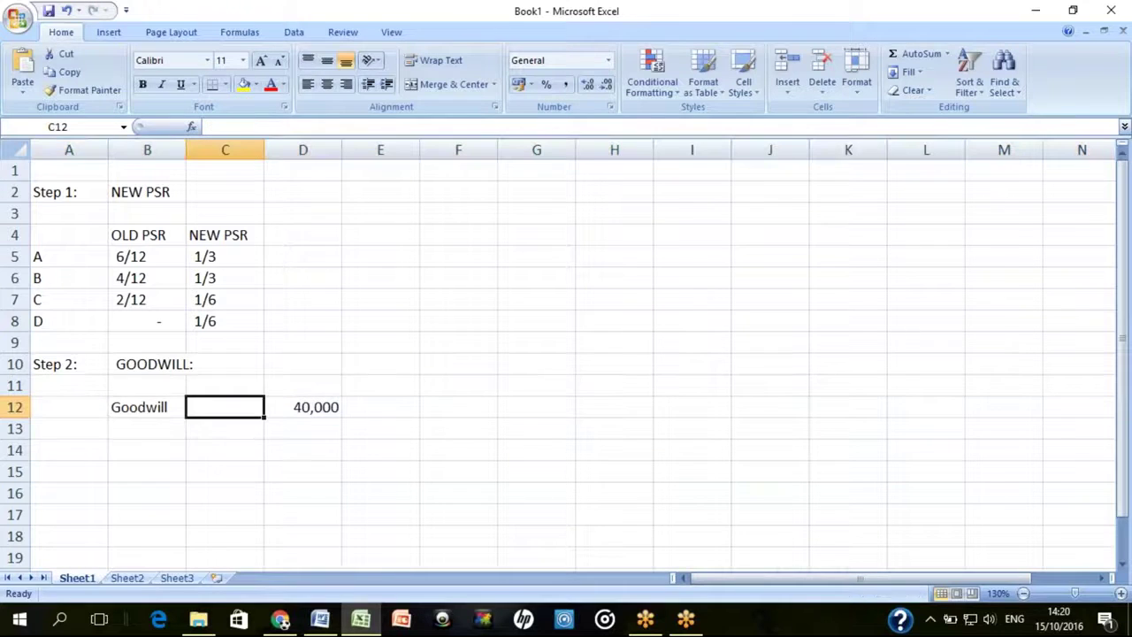
click(147, 407)
click(69, 407)
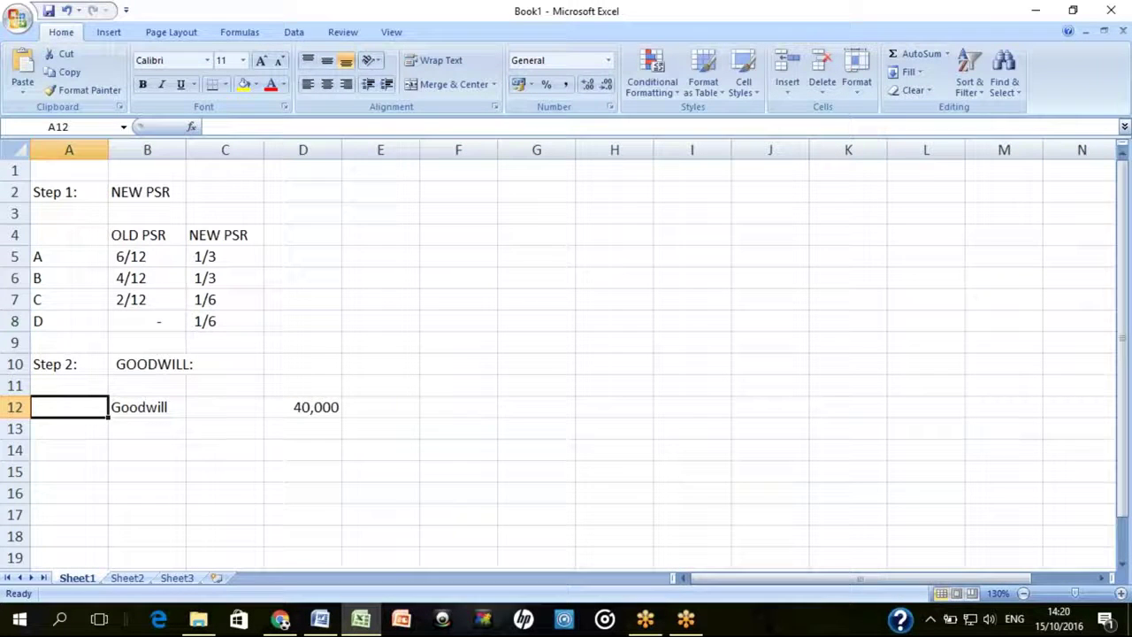
click(146, 407)
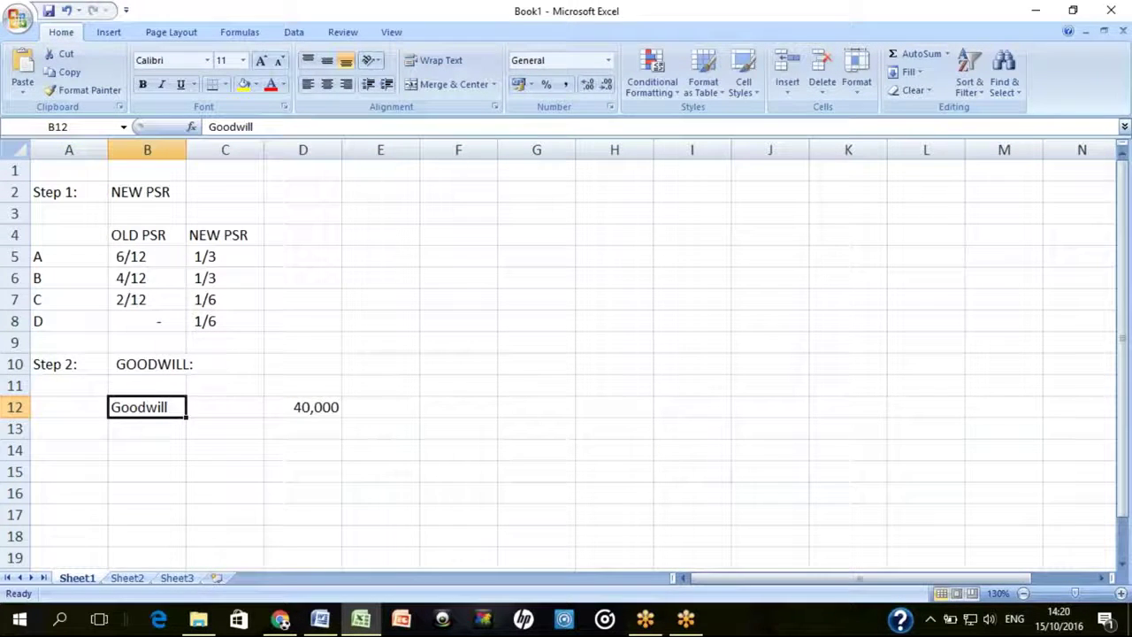
click(303, 407)
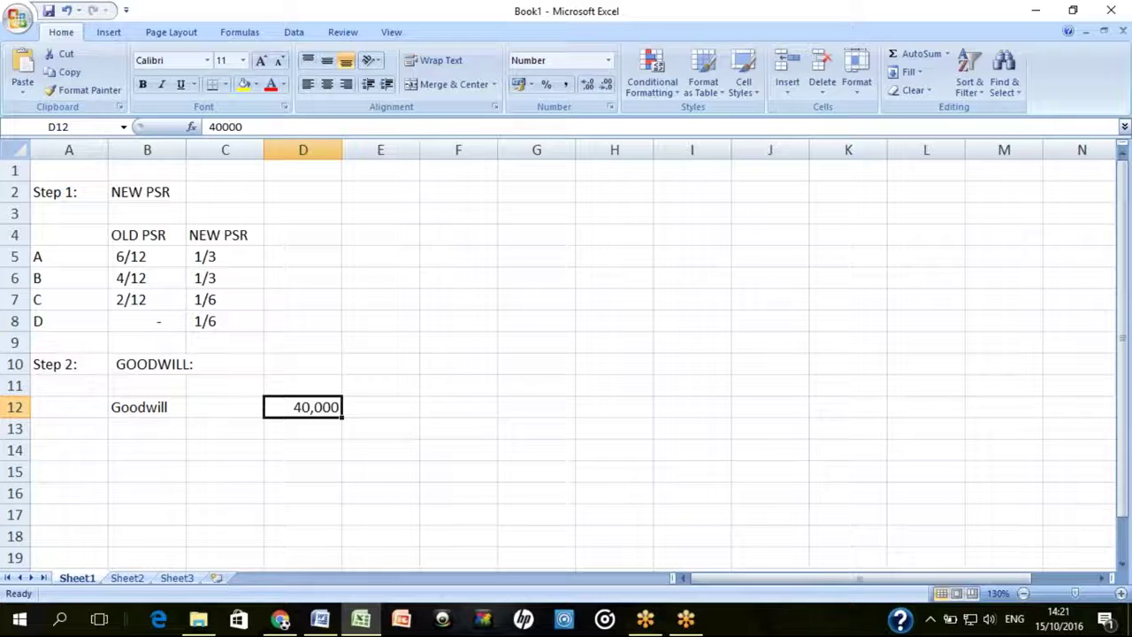
Mark the Goodwill line as a debit by entering "Dr" in C12
click(302, 428)
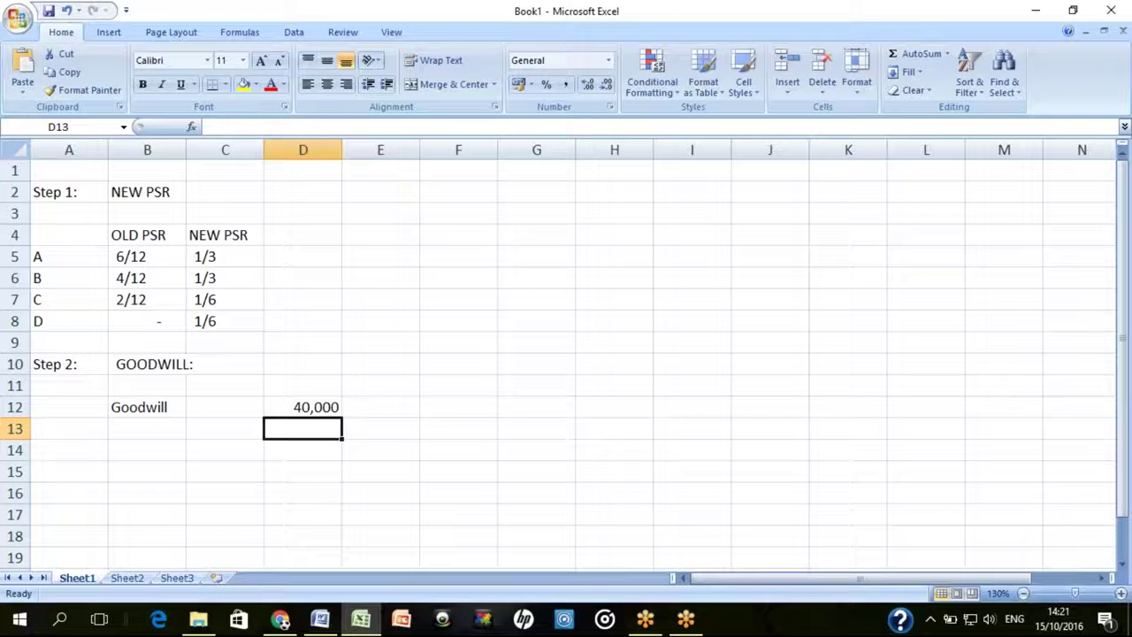
click(224, 407)
text(Dr)
key(Return)
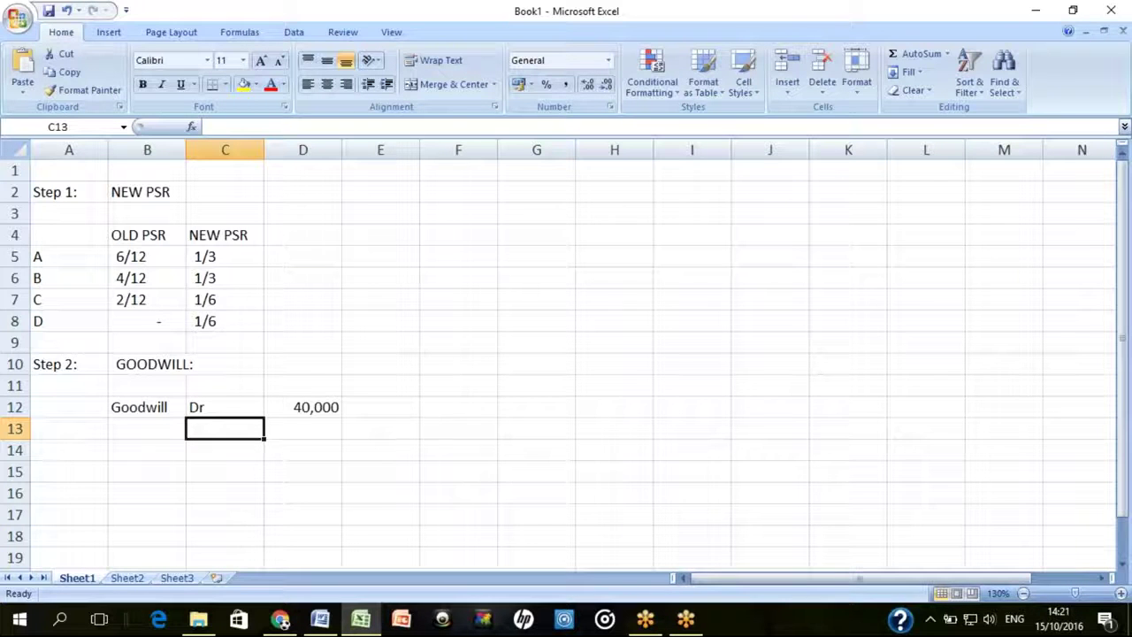
Enter the credit line "Capital a/c A" in C13, with "Cr" in D13 and 40,000 in E13
text(Ca)
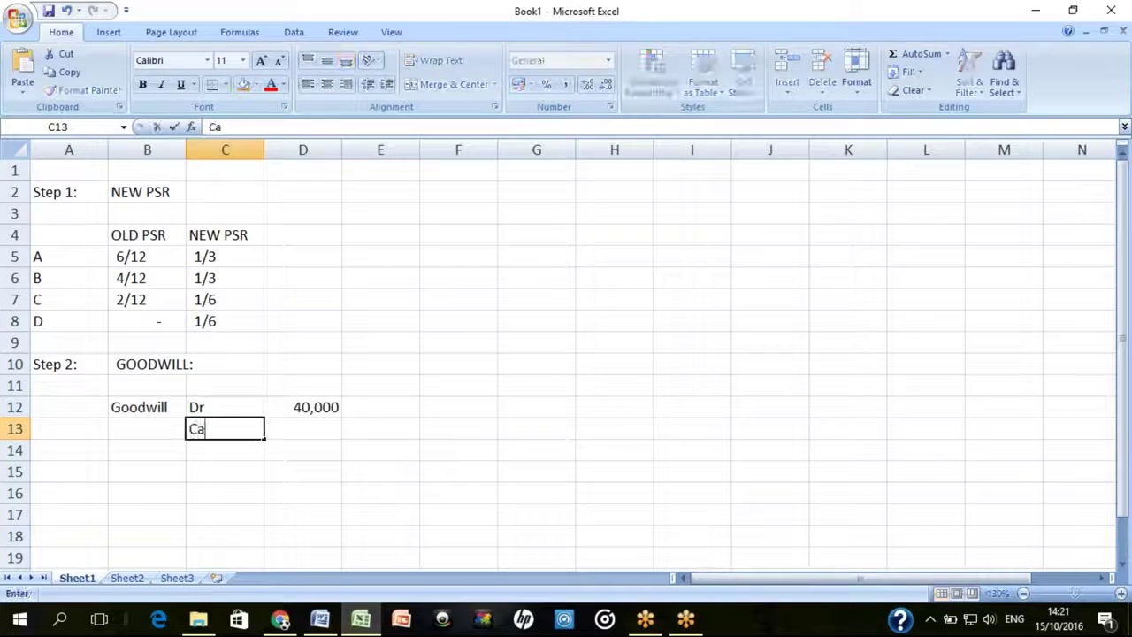
text(pital a/c A)
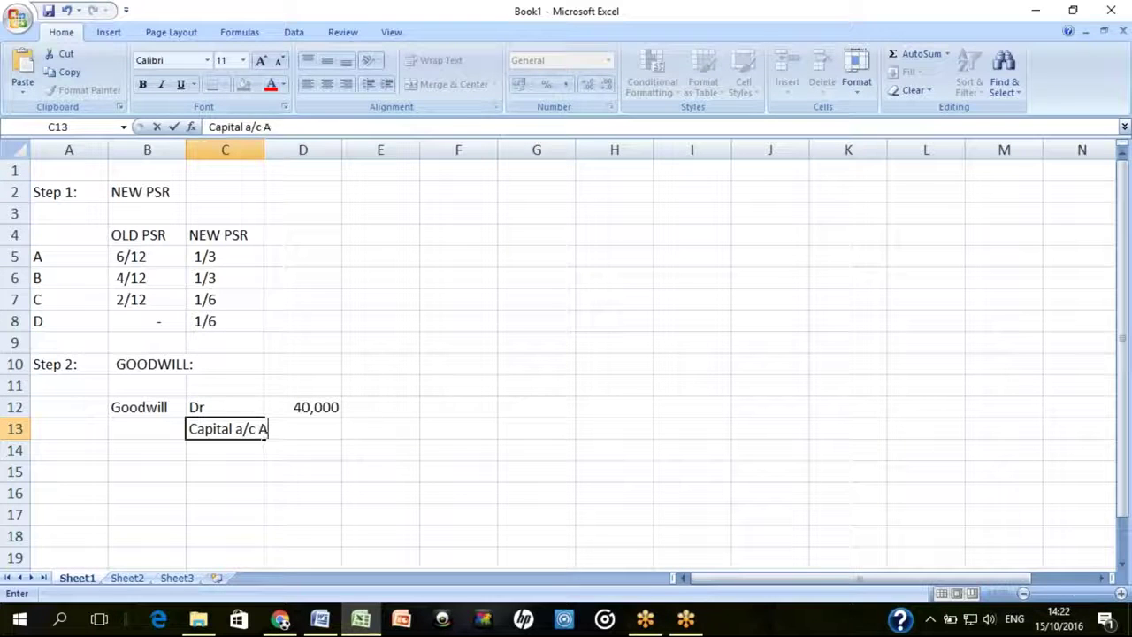
key(Return)
click(302, 428)
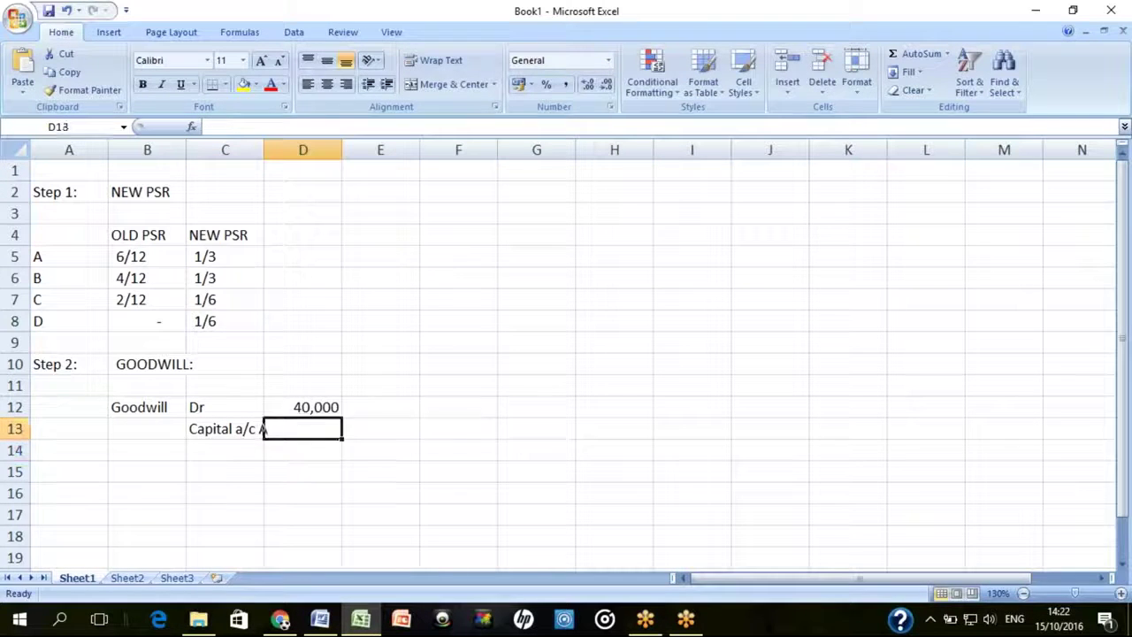
text(Cr)
key(Tab)
text(40,000)
key(Return)
key(Up)
key(Up)
key(Left)
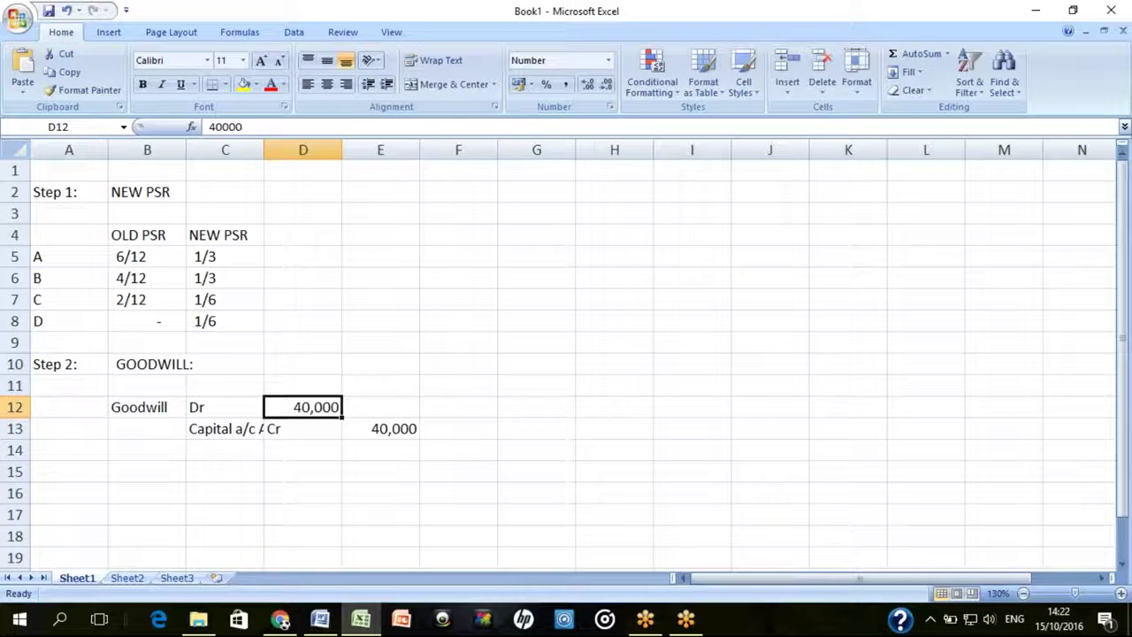
Enter the heading "Share of Mr.D's goodwill" in D11 above the journal entry
click(303, 386)
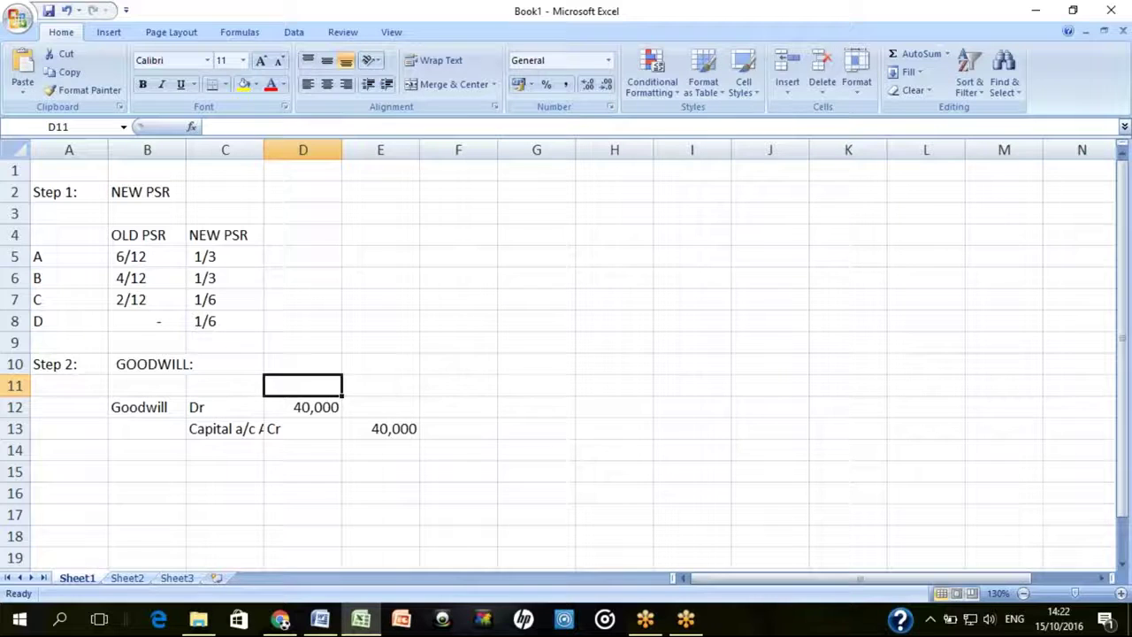
text(Shsre)
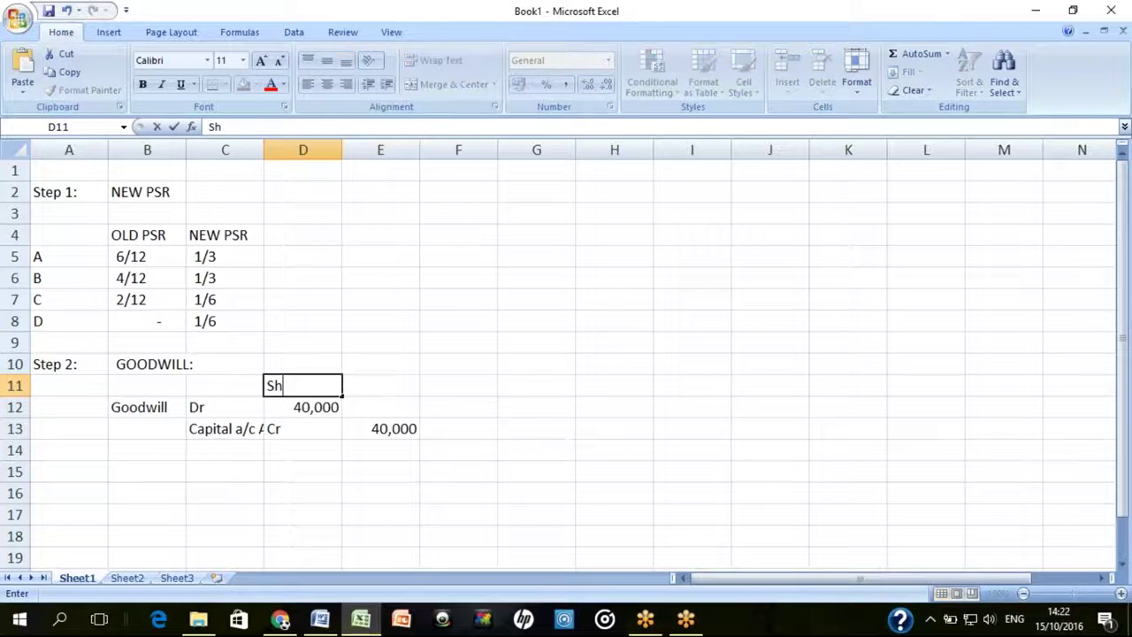
key(BackSpace)
key(BackSpace)
key(BackSpace)
text(are of )
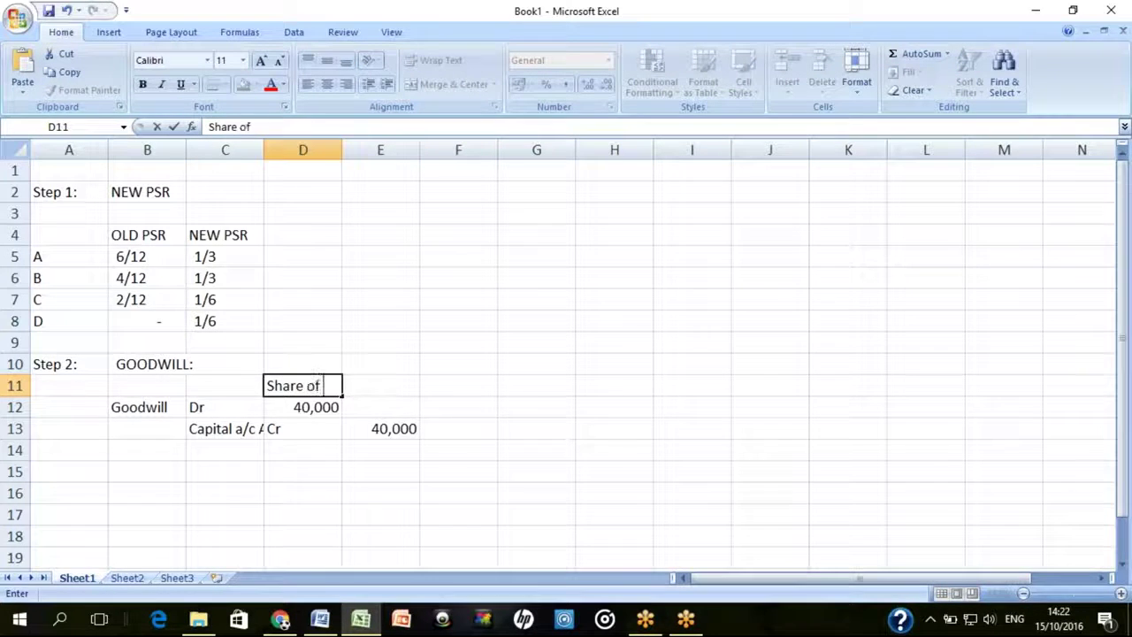
text(Mr.d)
key(BackSpace)
text(D)
text(goodwill)
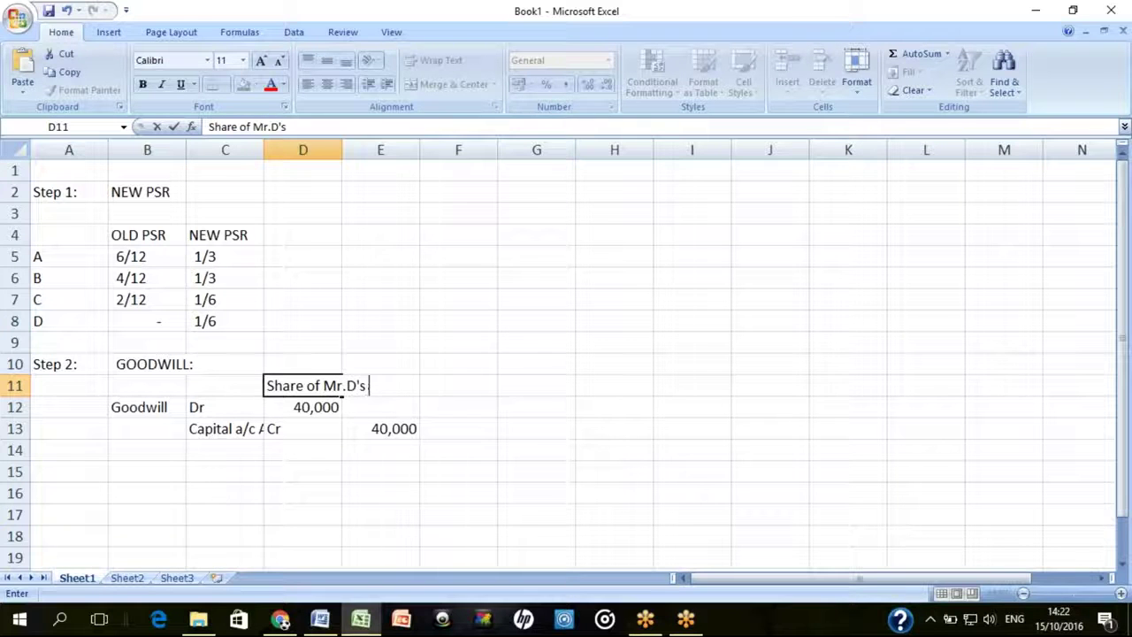
key(Return)
click(341, 387)
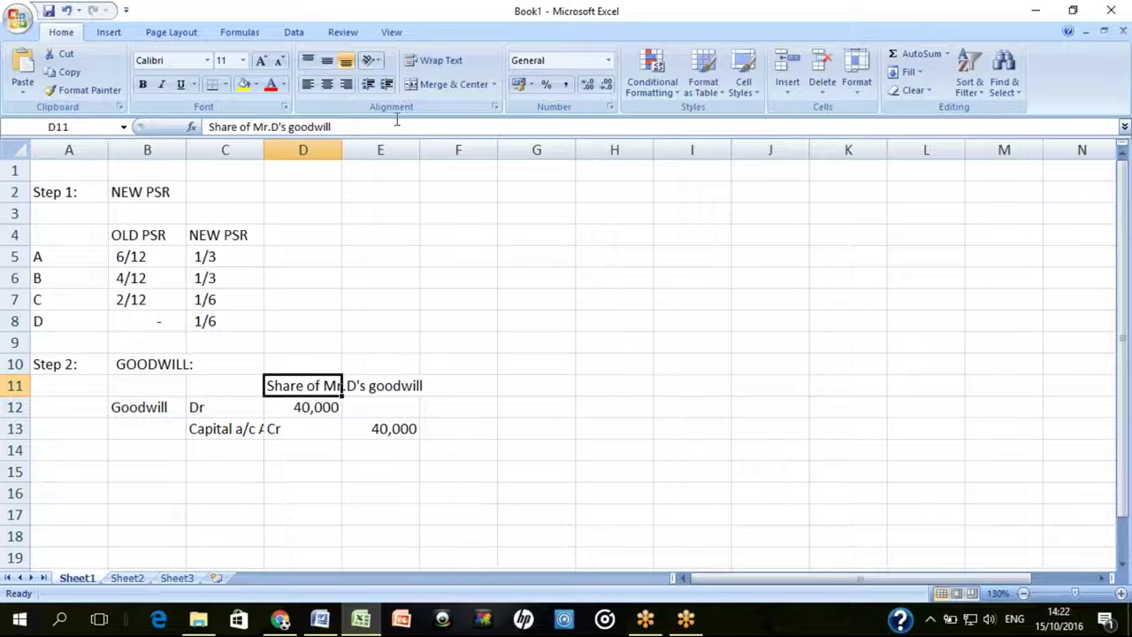
Widen column C to fit its text and change the capital account label in C13 to "Capital a/c-A"
drag(265, 152, 288, 152)
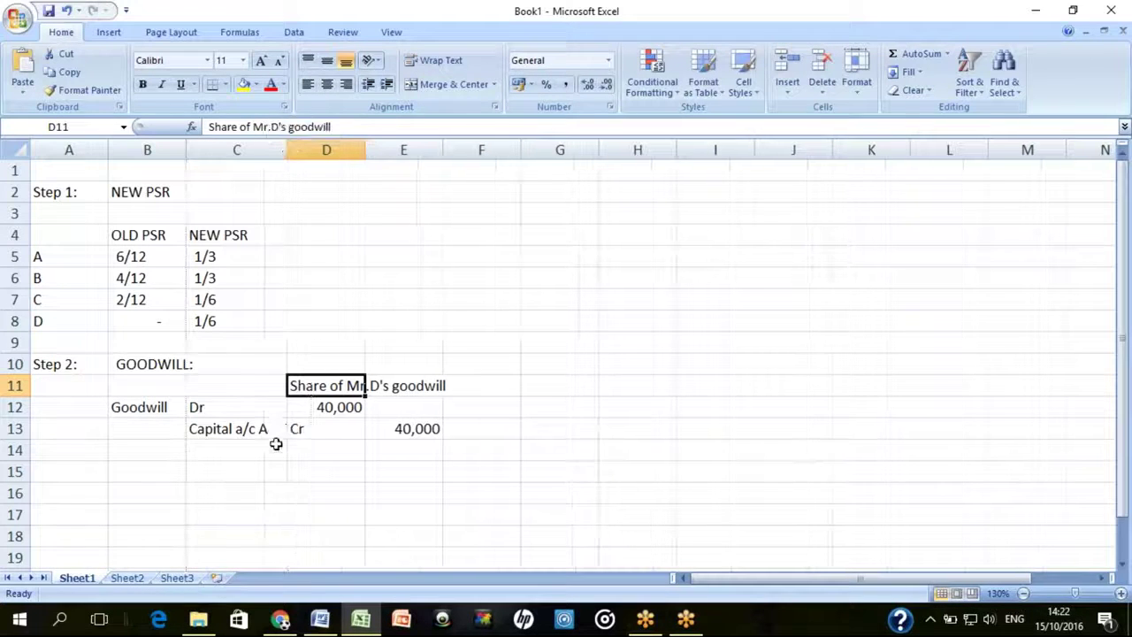
click(263, 430)
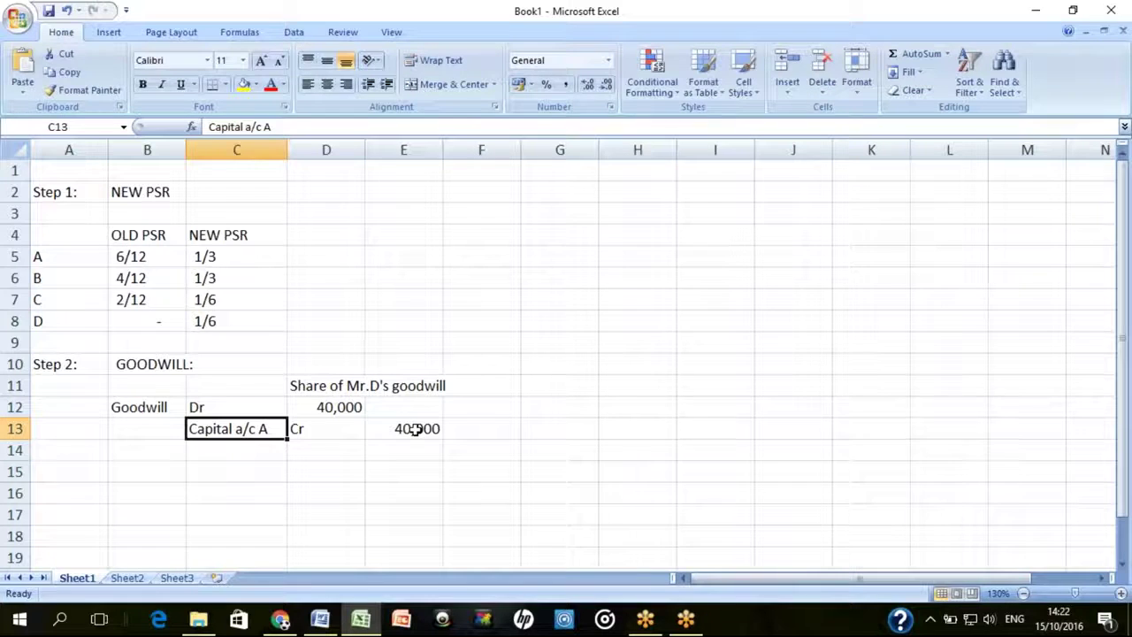
key(F2)
key(Left)
key(BackSpace)
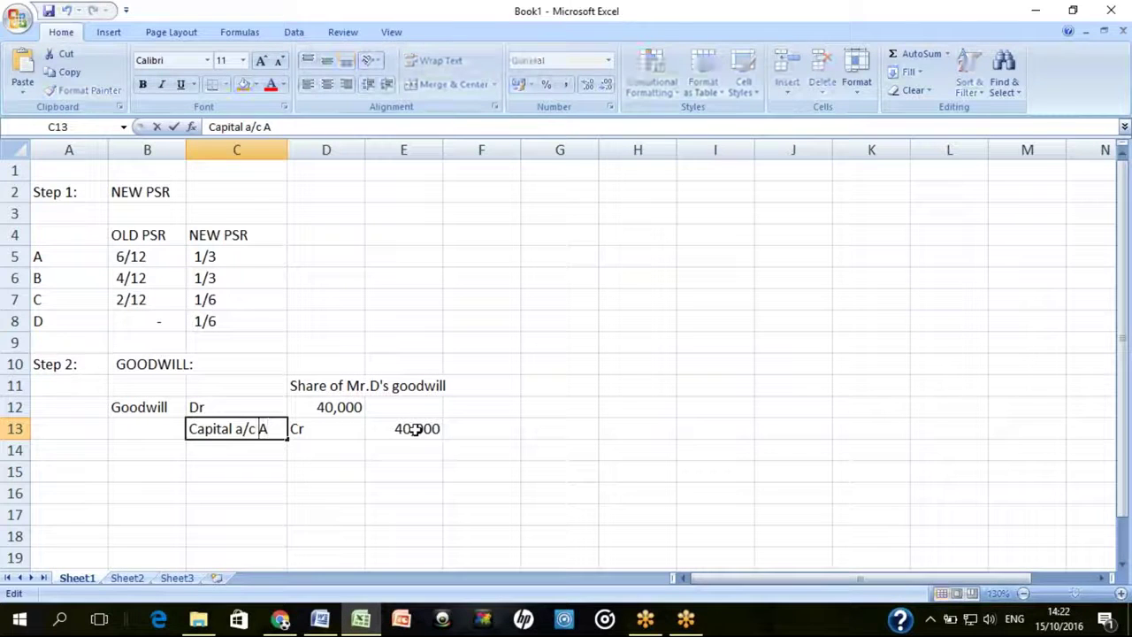
text(-)
key(Return)
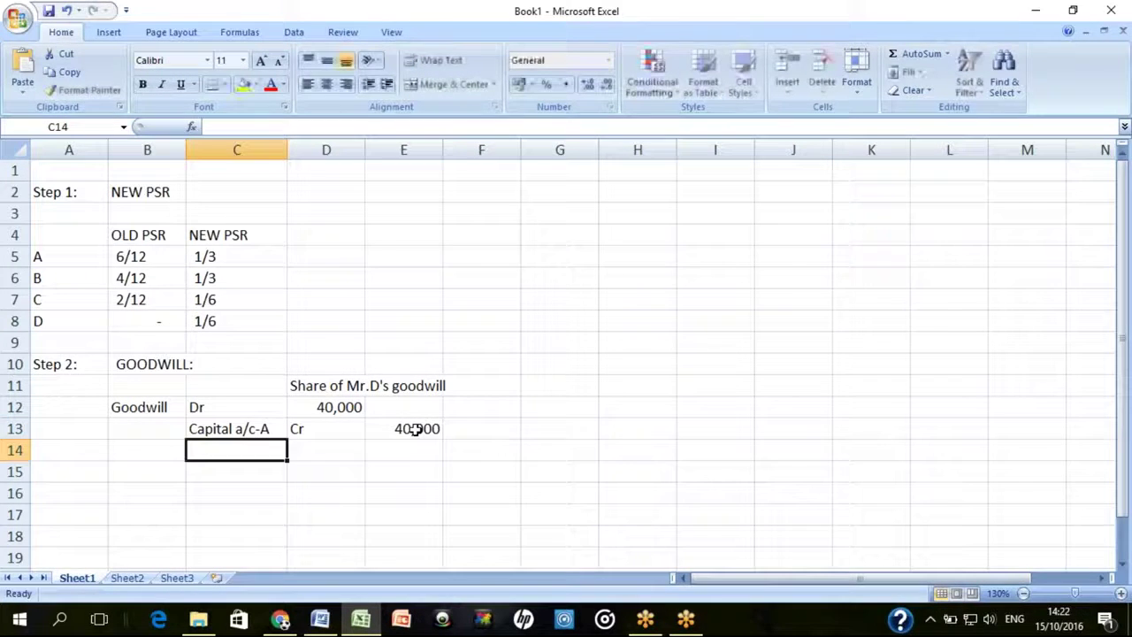
key(Right)
key(Right)
key(Right)
key(Up)
key(Left)
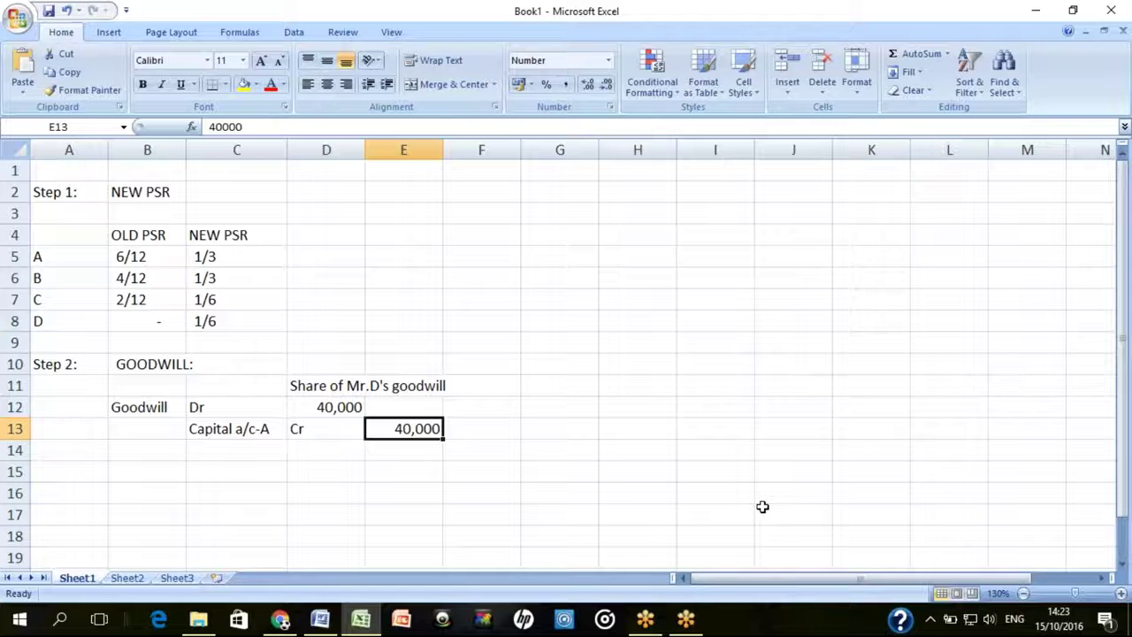
Enter "Goodwill" in C16 as the credit account of a second journal entry
key(Down)
key(Down)
key(Left)
key(Left)
key(Left)
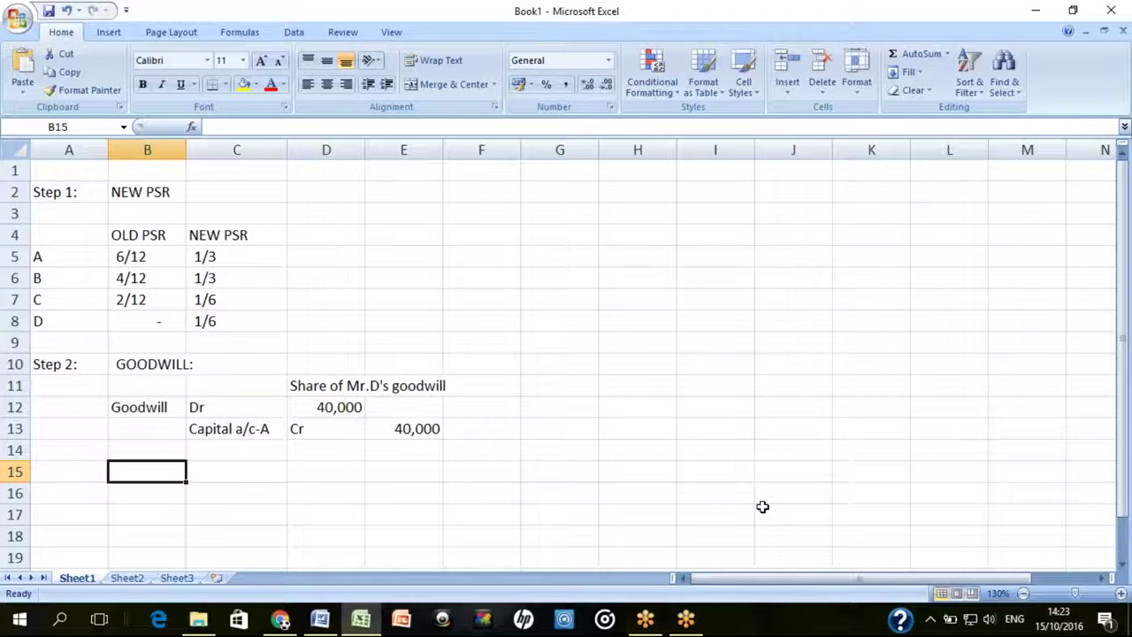
key(Right)
key(Up)
key(Down)
key(Down)
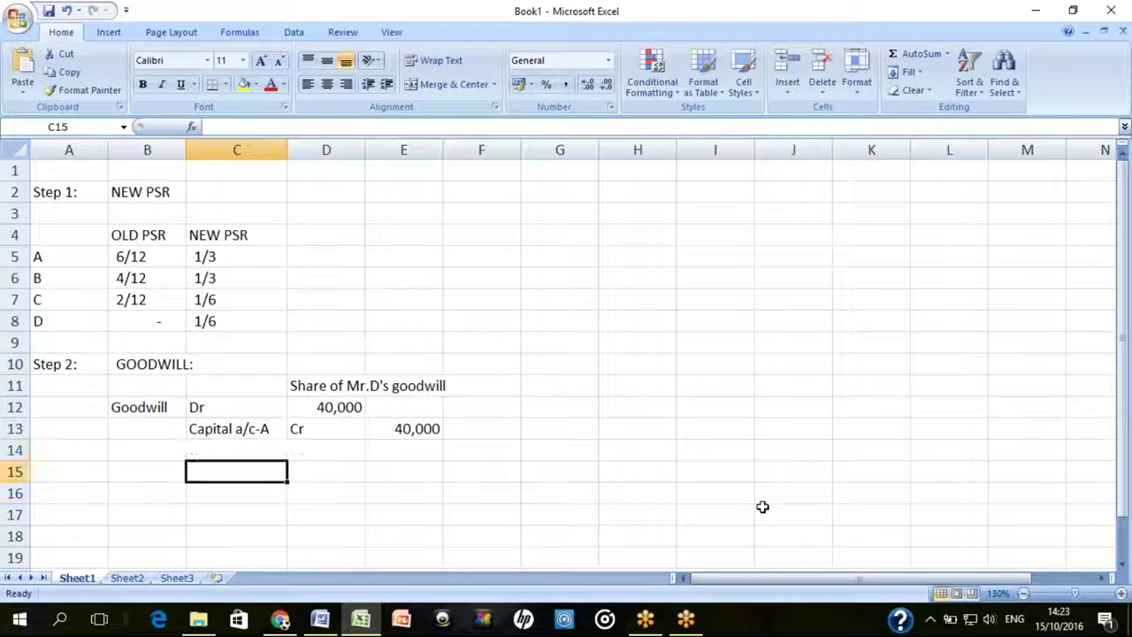
text(Goodwill)
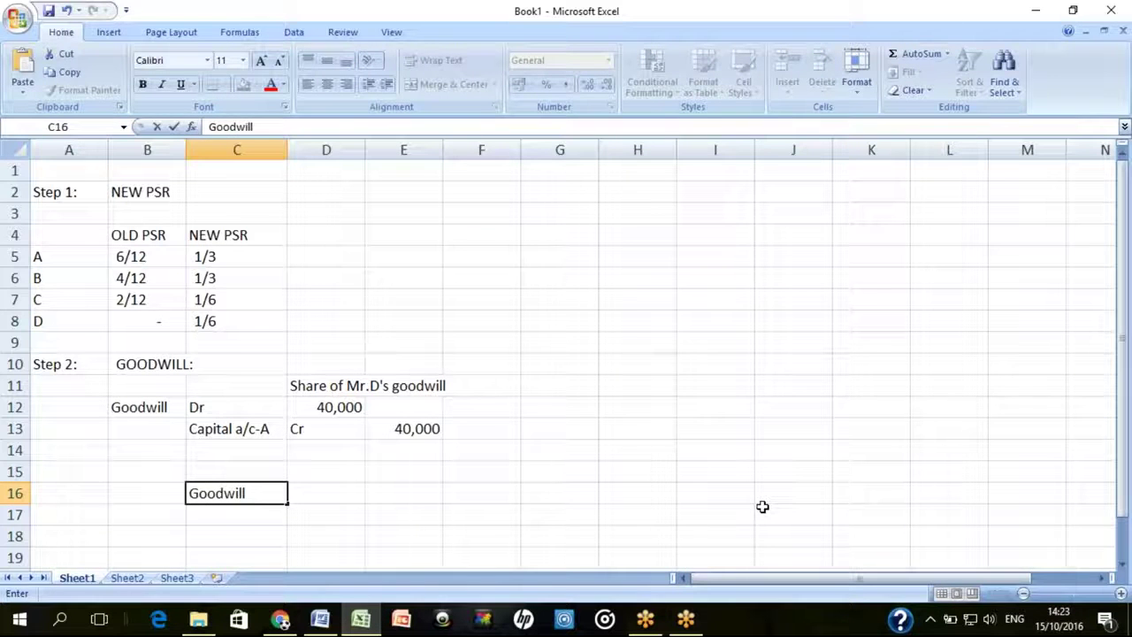
key(Right)
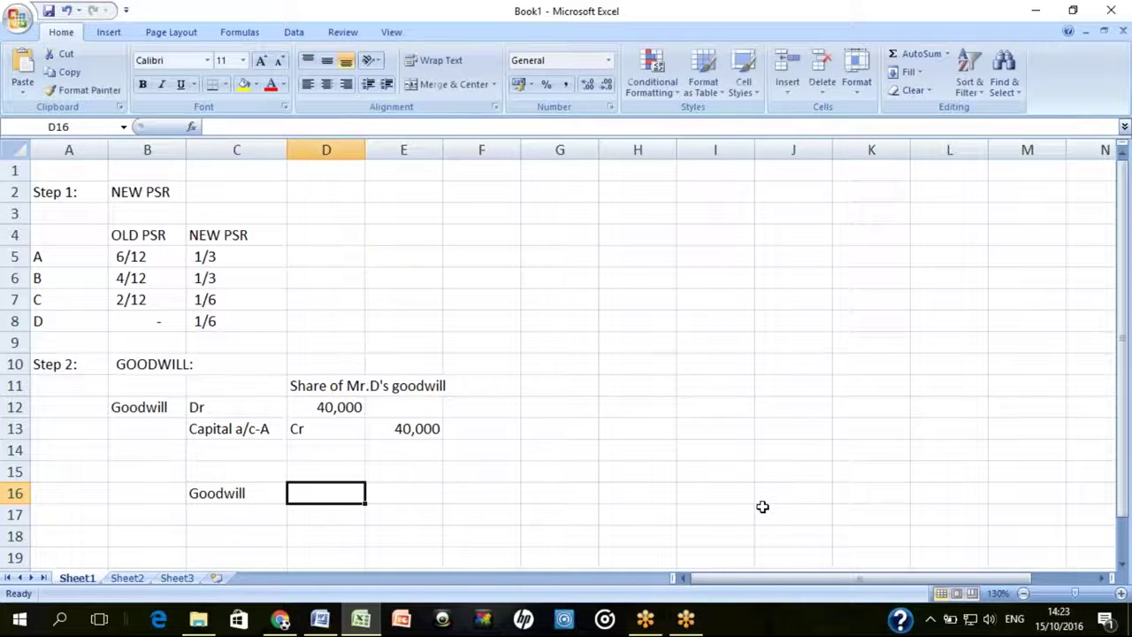
Complete the Goodwill credit line with "Cr" in D16 and 40,000 in E16
text(Cr)
key(Return)
key(Up)
key(Right)
text(40,000)
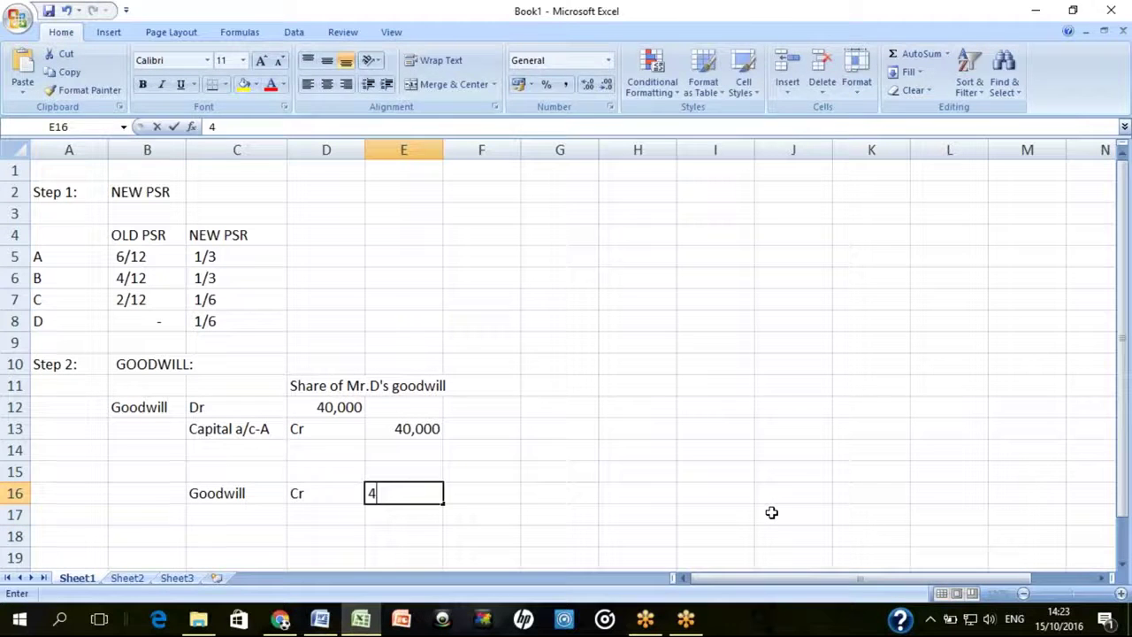
key(Return)
key(Up)
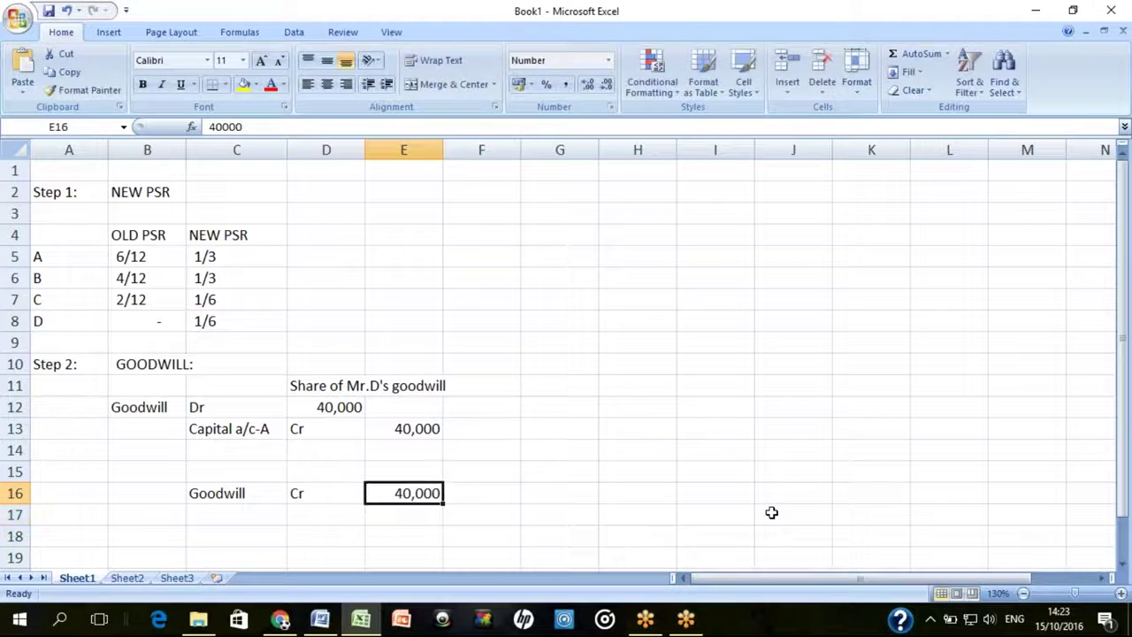
Enter "Cash/Bank" in B15 as the debit account above the Goodwill credit line
key(Up)
key(Left)
key(Left)
key(Down)
key(shift+Right)
key(shift+Right)
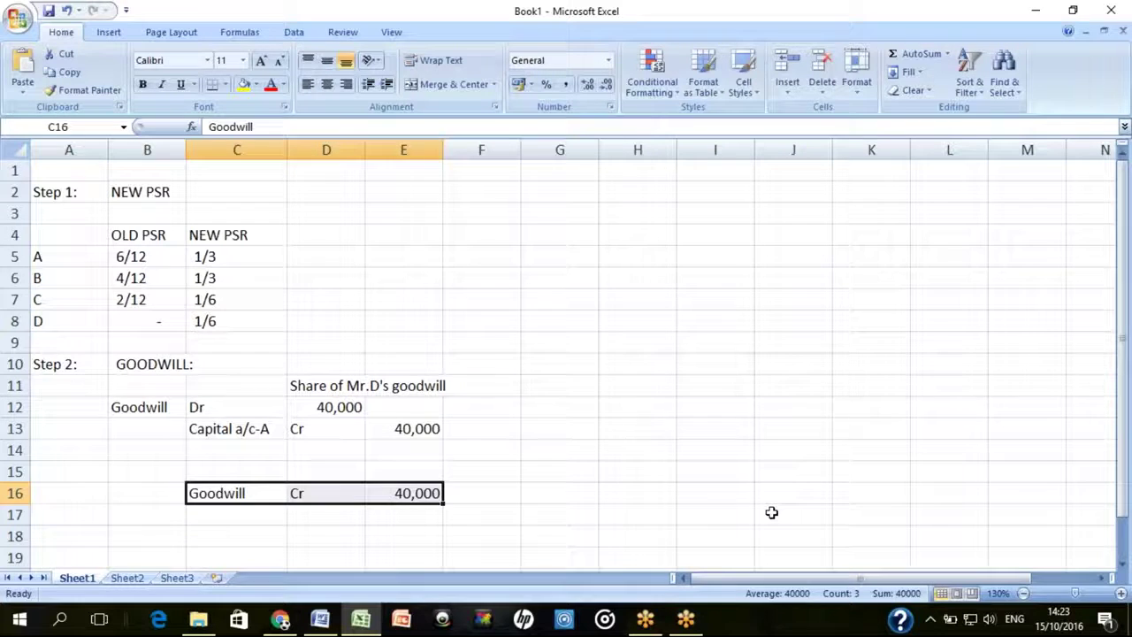
key(Up)
key(Left)
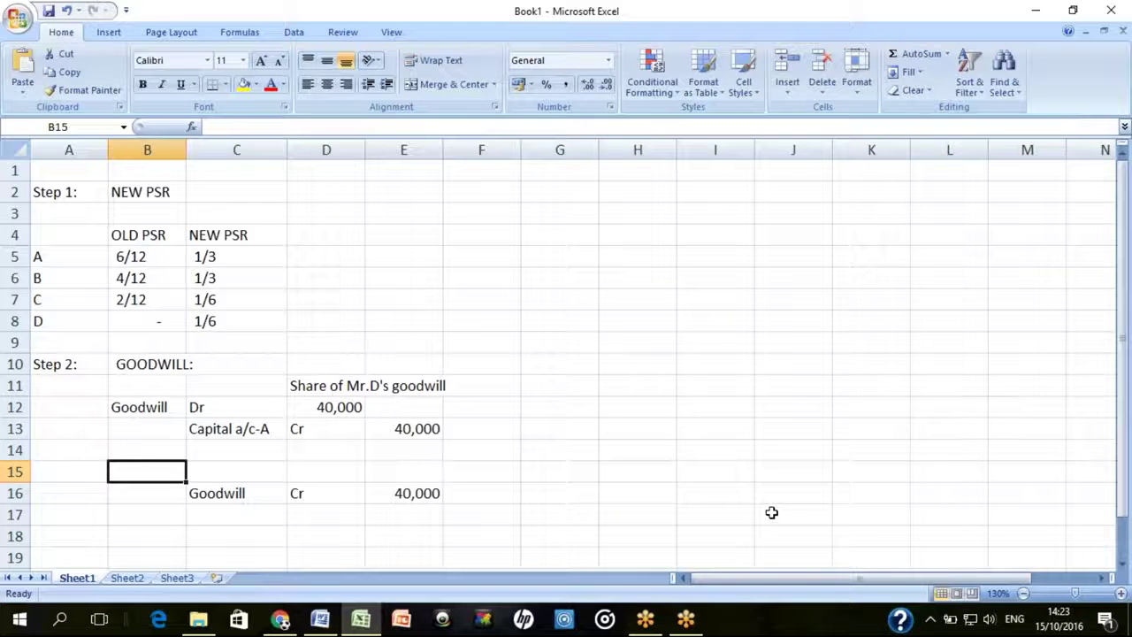
text(Cash/Bank)
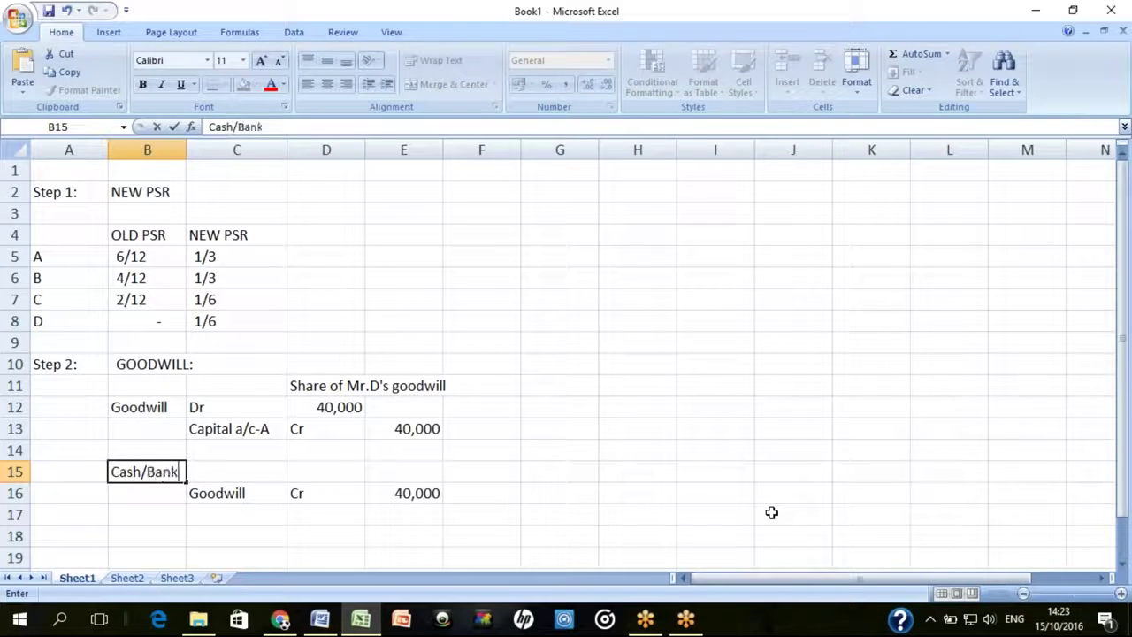
key(Return)
Complete the Cash/Bank debit line with "Dr" in C15 and 40,000 in D15
key(Right)
key(Up)
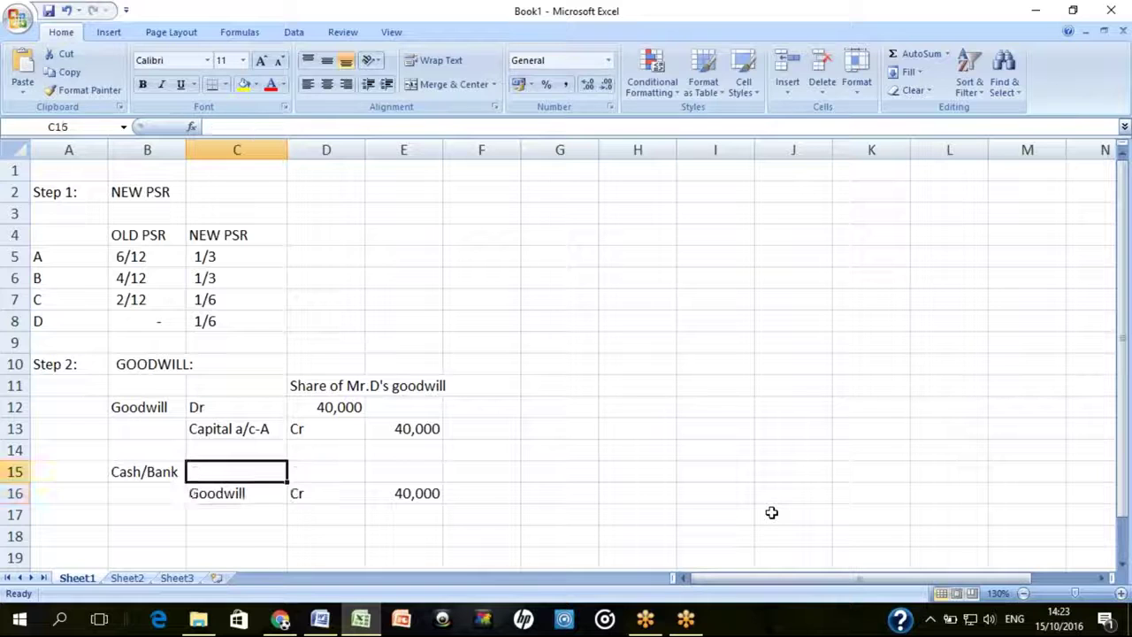
text(Dr)
key(Right)
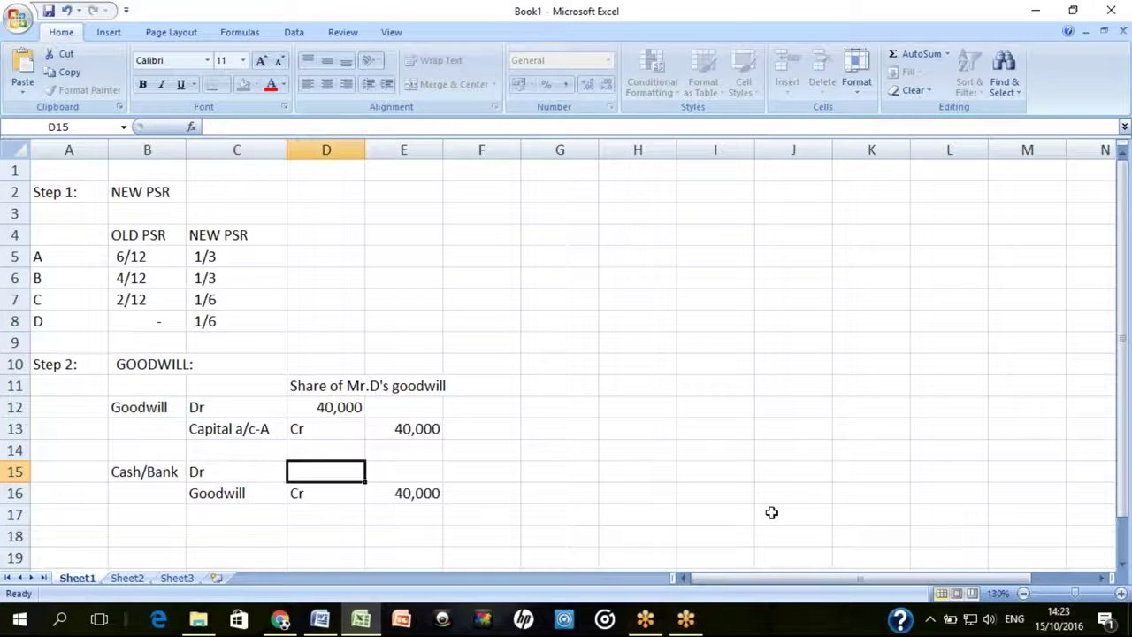
text(40,000)
key(Return)
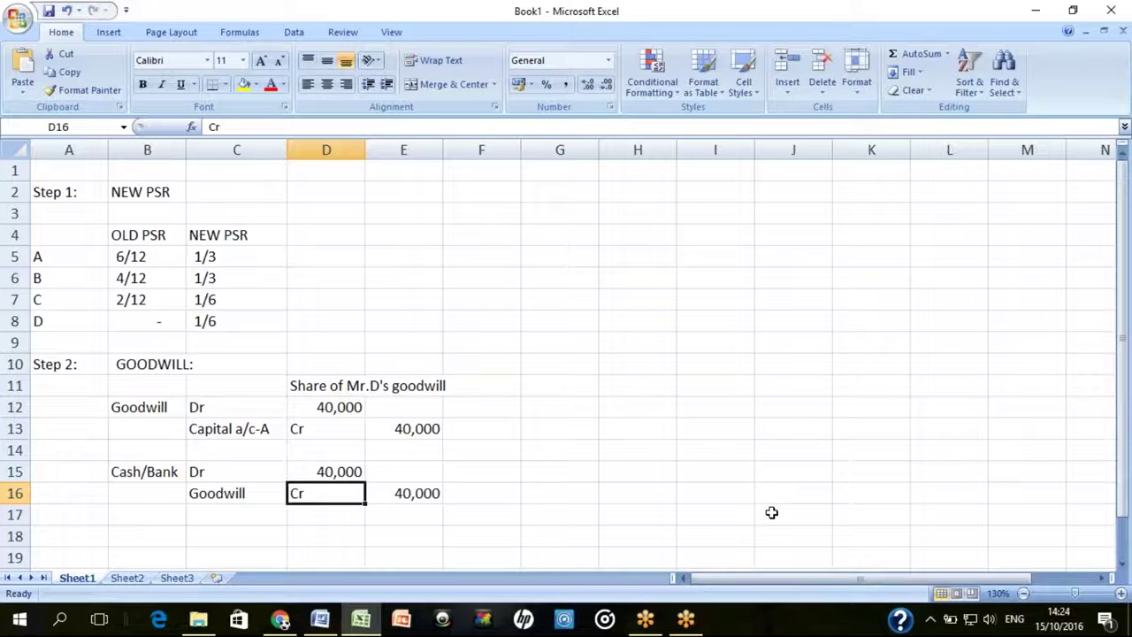
Review the two goodwill journal entries between the heading in row 11 and the Cash/Bank line in row 15
key(Up)
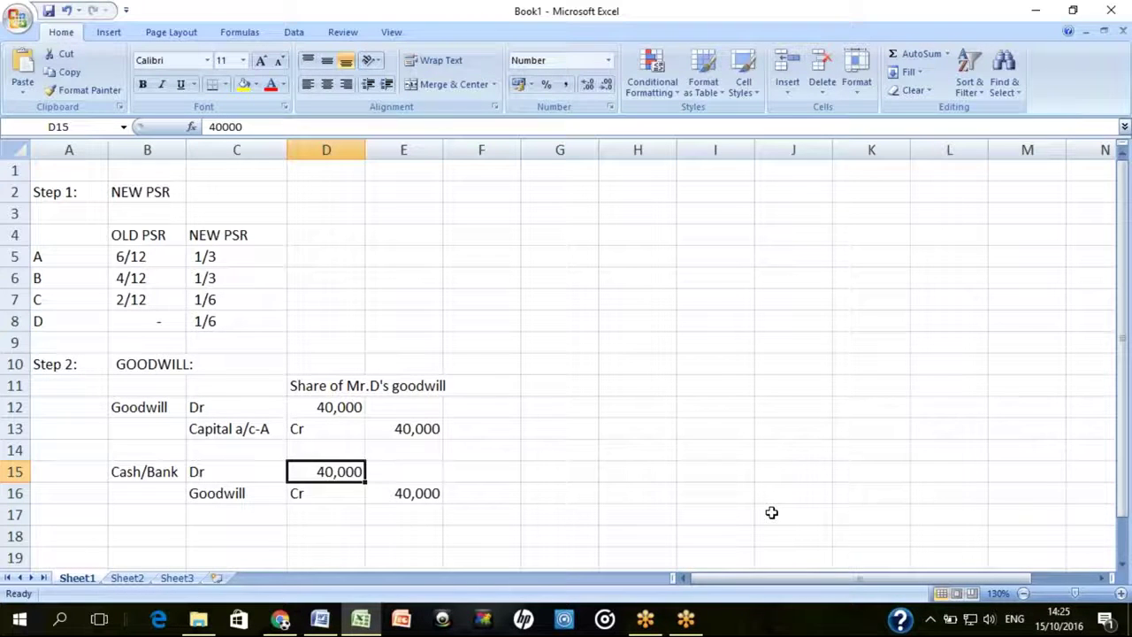
key(Up)
key(Up)
key(Up)
key(Up)
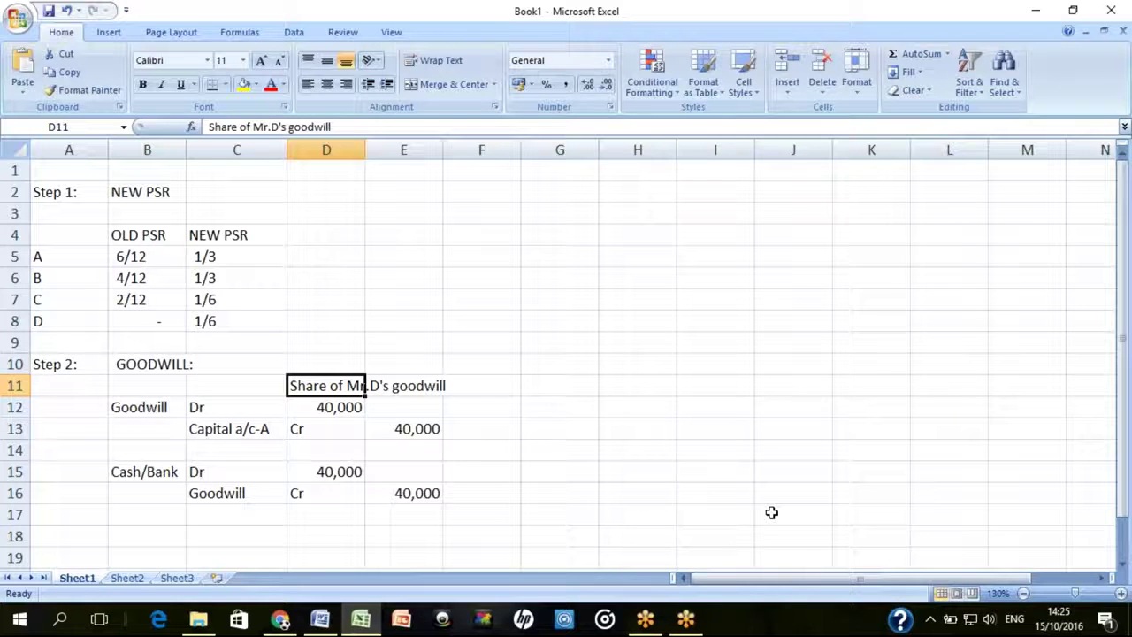
key(Down)
key(Down)
key(Down)
key(Down)
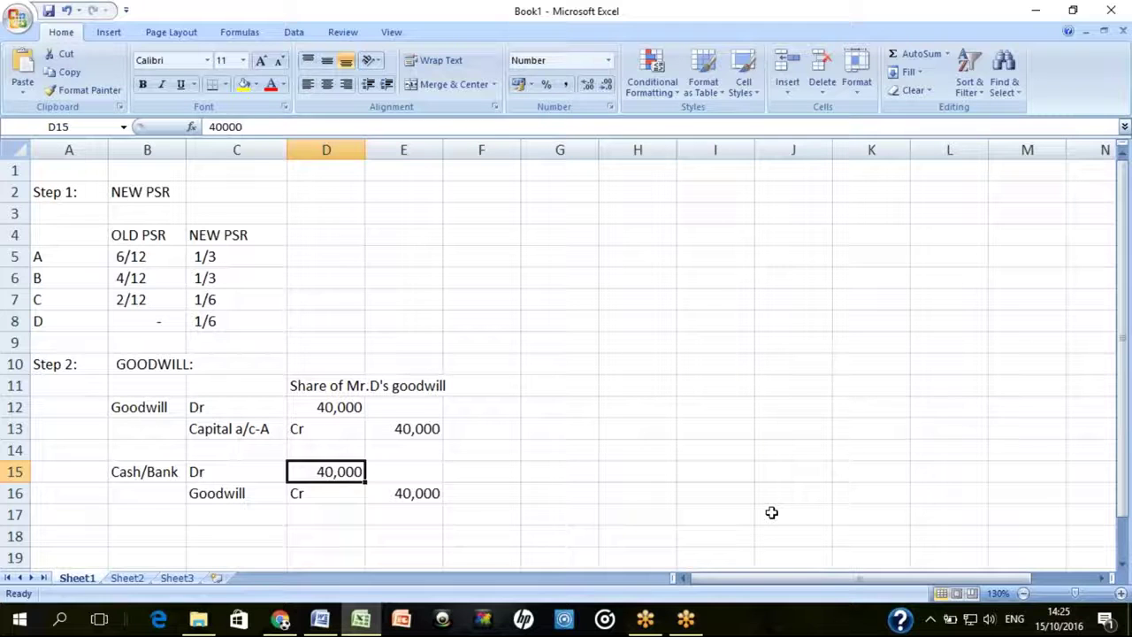
Start the next section by entering "Step 3" in A18 and "Revaluation" in B18
key(Left)
key(Left)
key(Down)
key(Down)
key(Left)
key(Down)
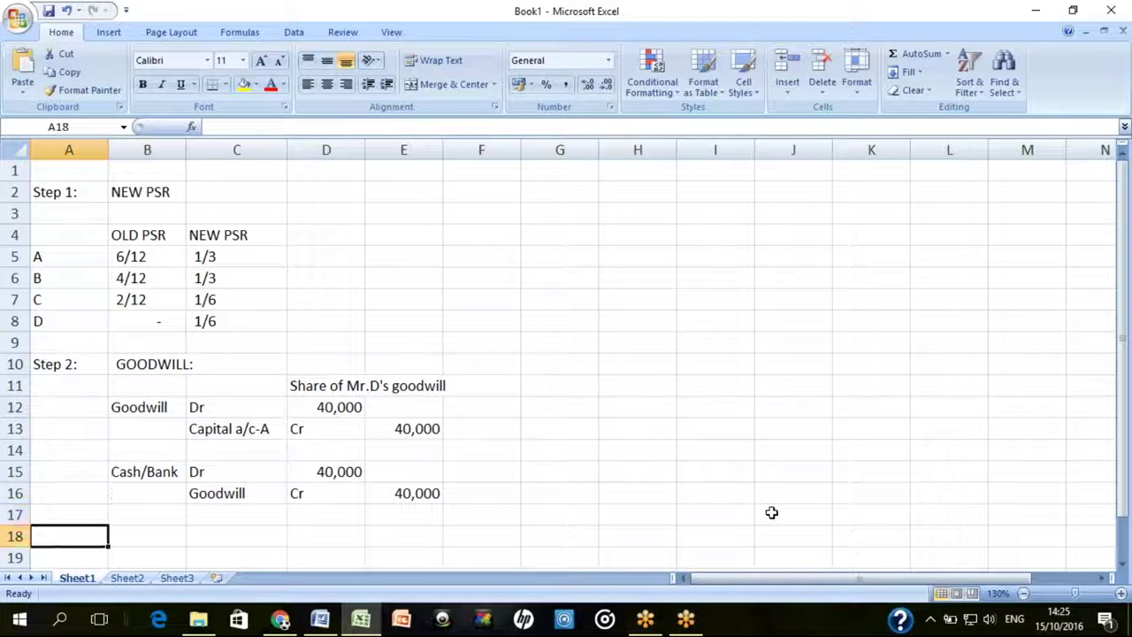
text(Step 3)
key(Return)
key(Right)
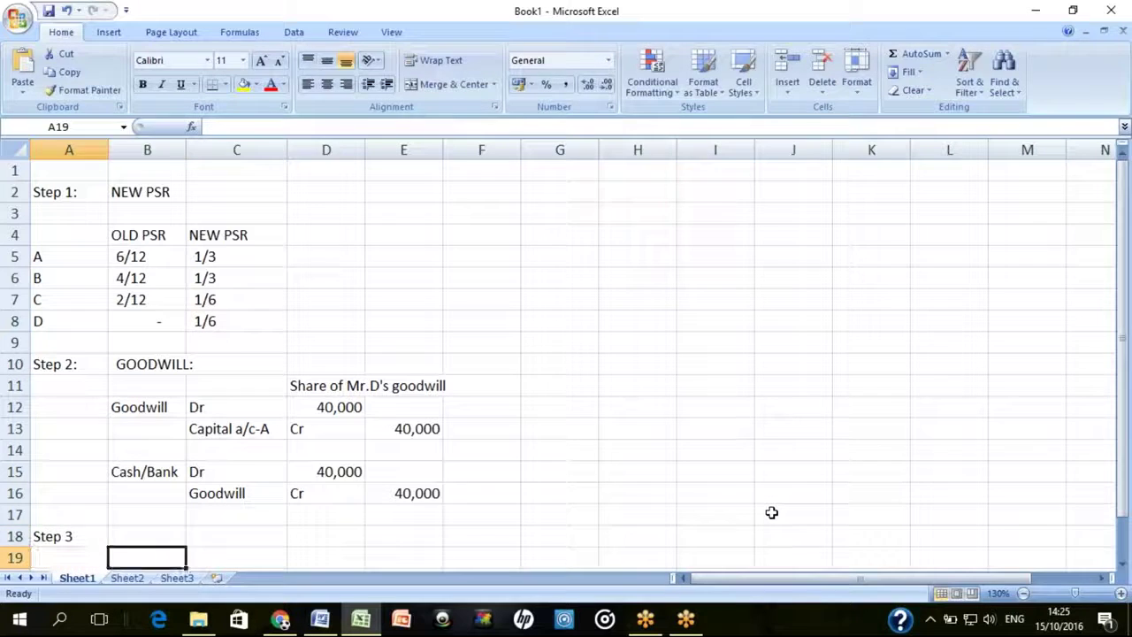
key(Up)
text(Revaluation)
key(Return)
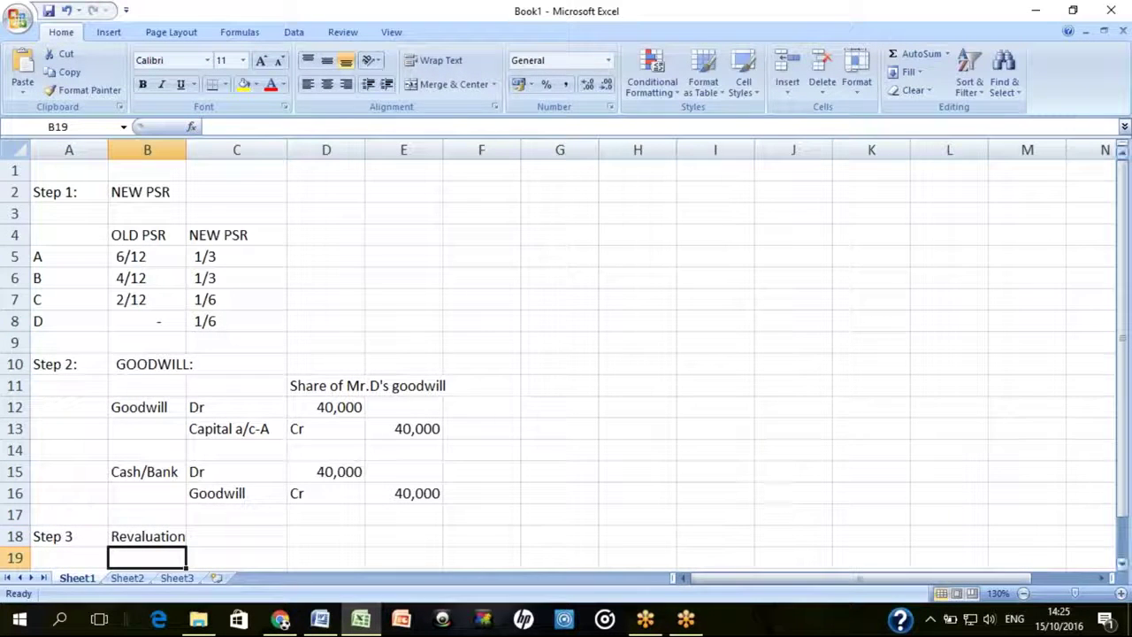
click(871, 32)
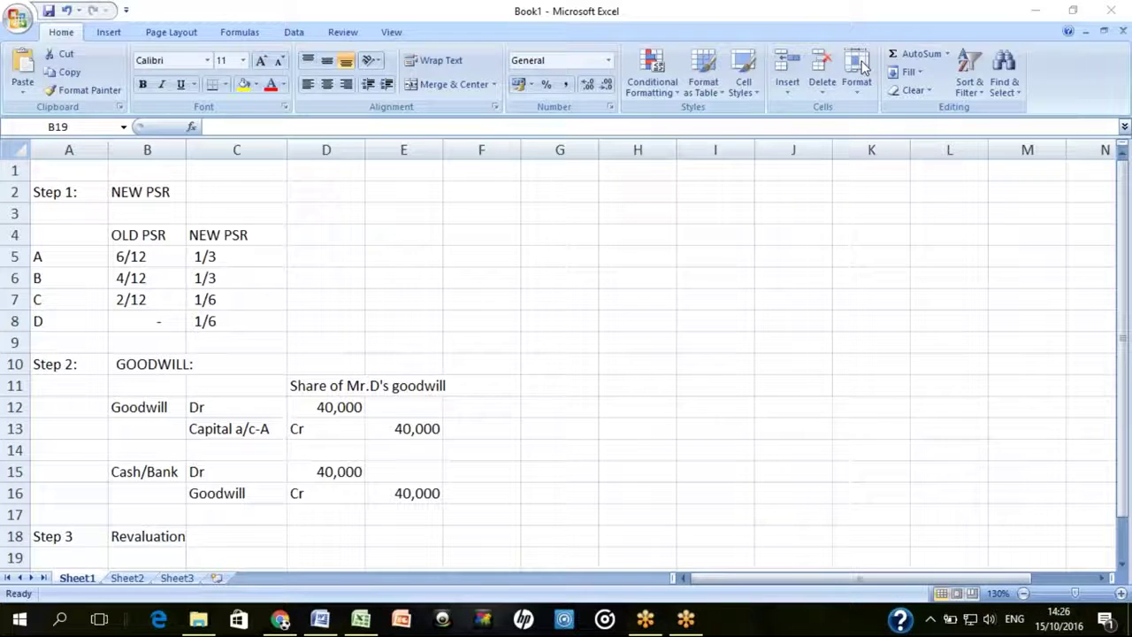
Label a new section below the Revaluation heading by entering "Step 5:" in A20
click(146, 556)
click(147, 536)
key(Down)
key(Down)
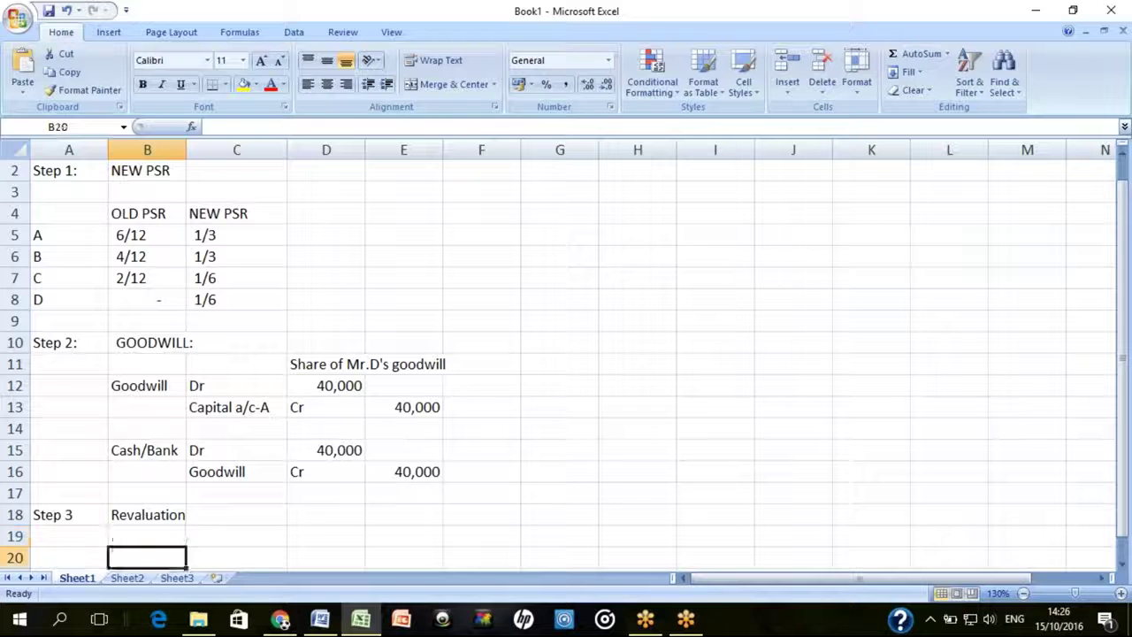
click(69, 557)
click(69, 536)
click(69, 557)
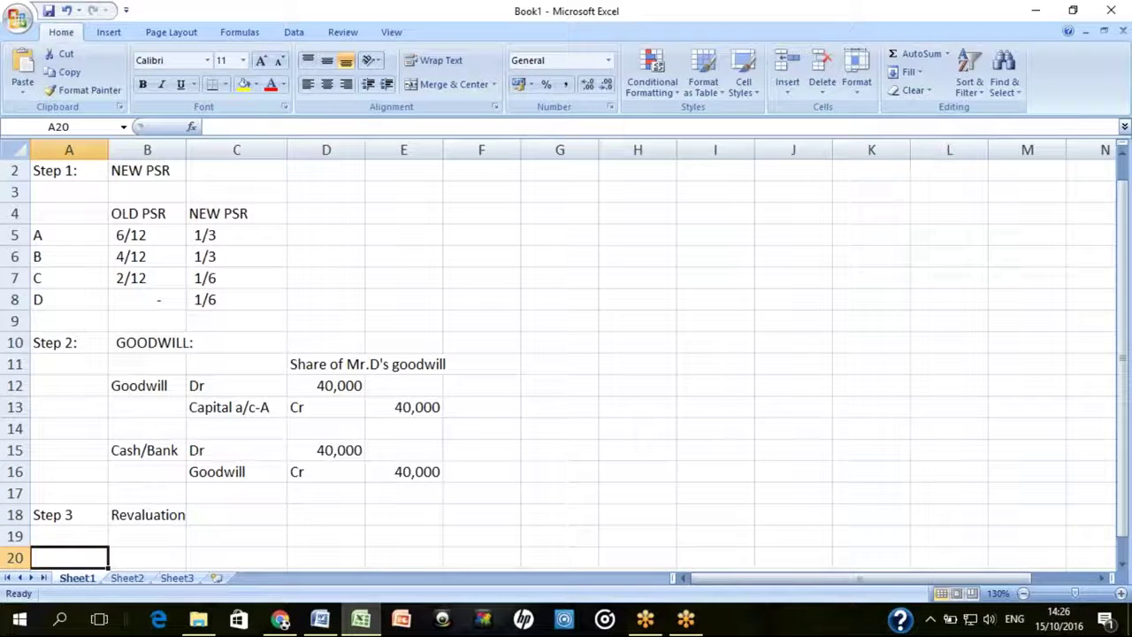
text(Step 5:)
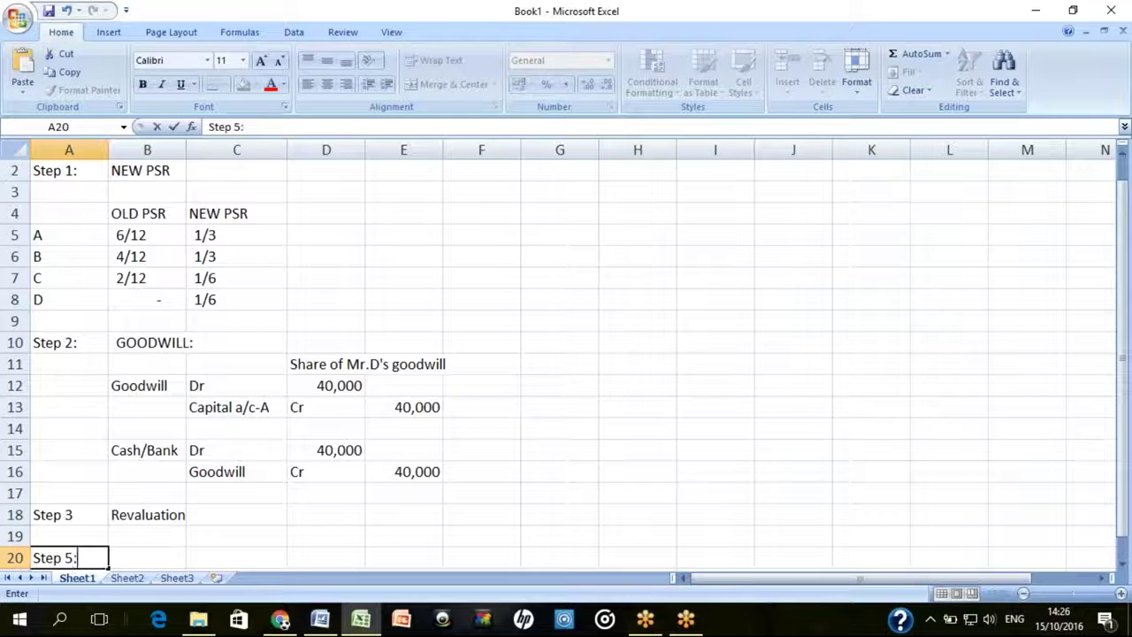
key(Return)
Enter the section title "Capital adjustments:" in B20 beside the Step 5 label
click(147, 536)
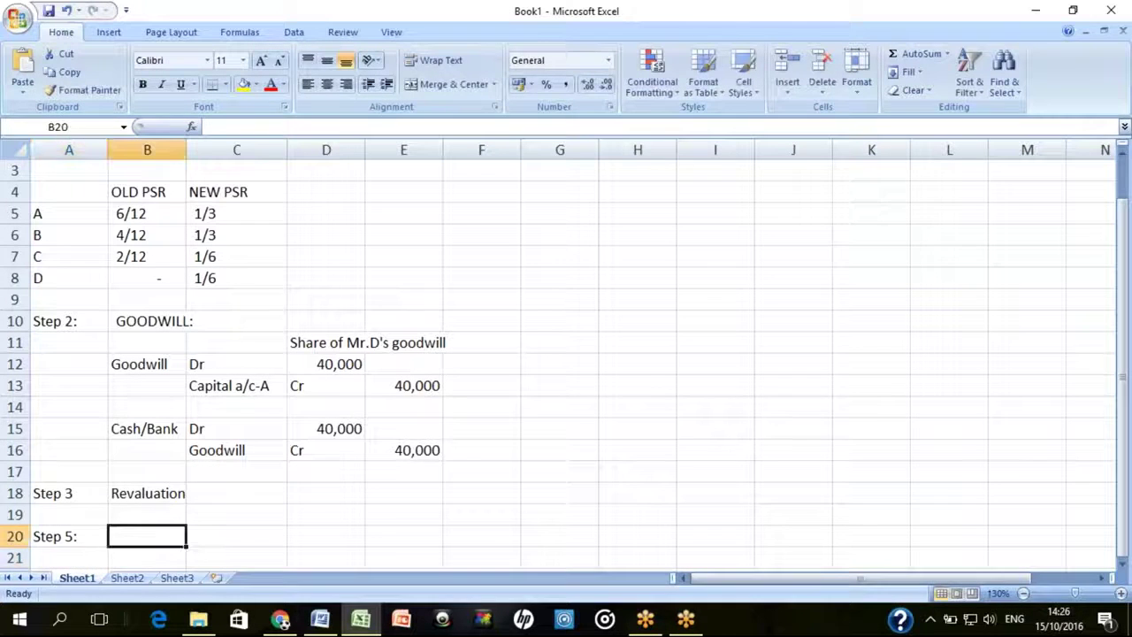
text(Capital ad)
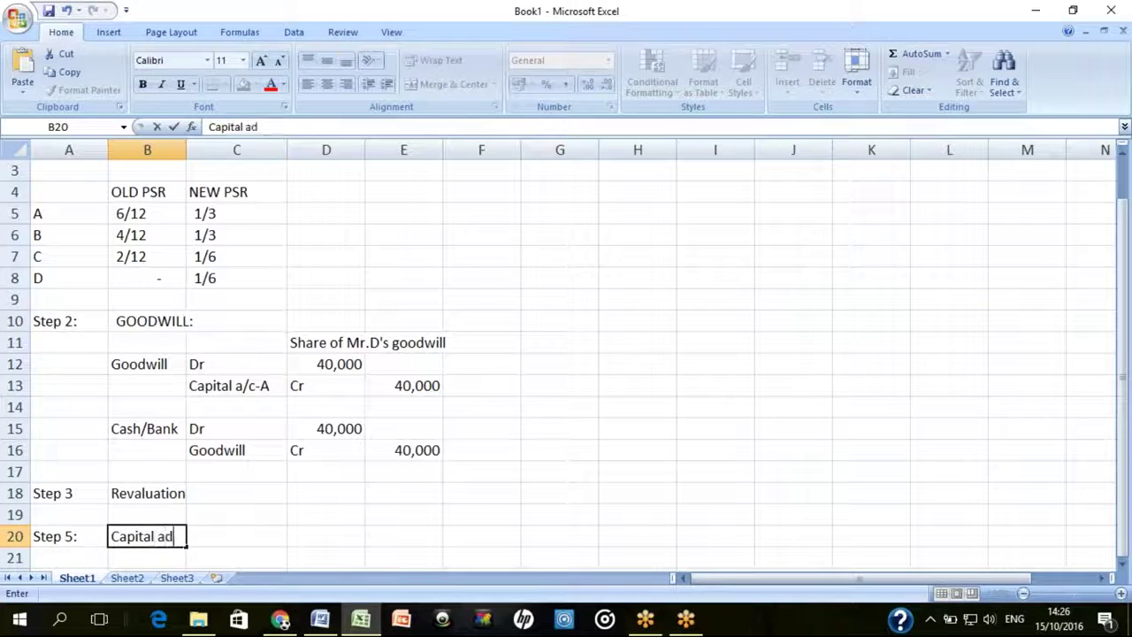
text(justmen)
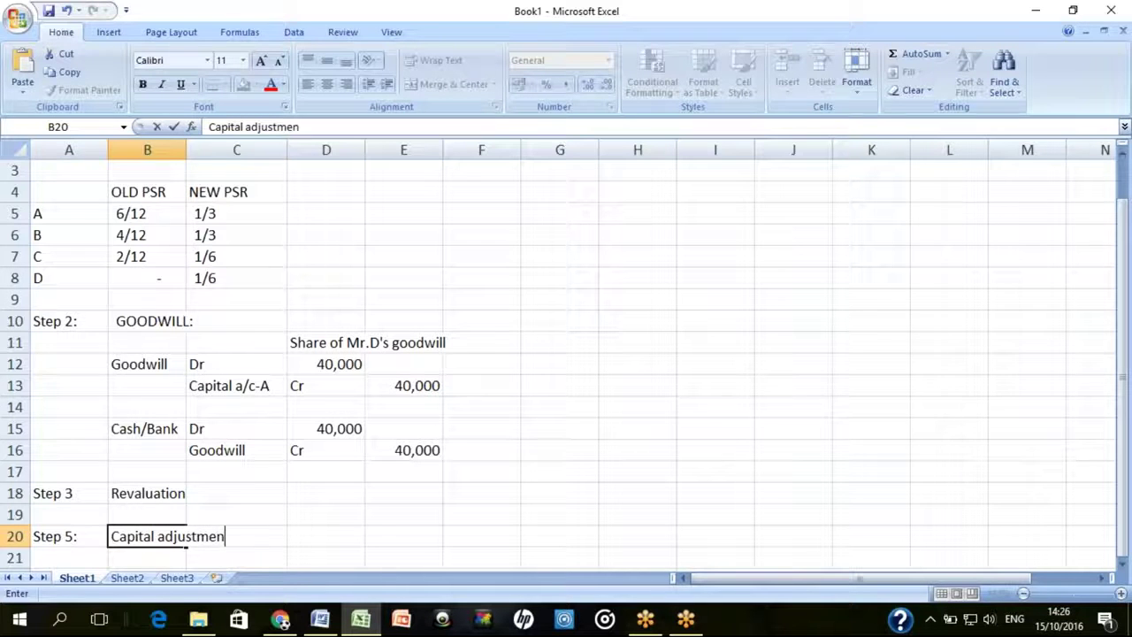
text(ts:)
key(Return)
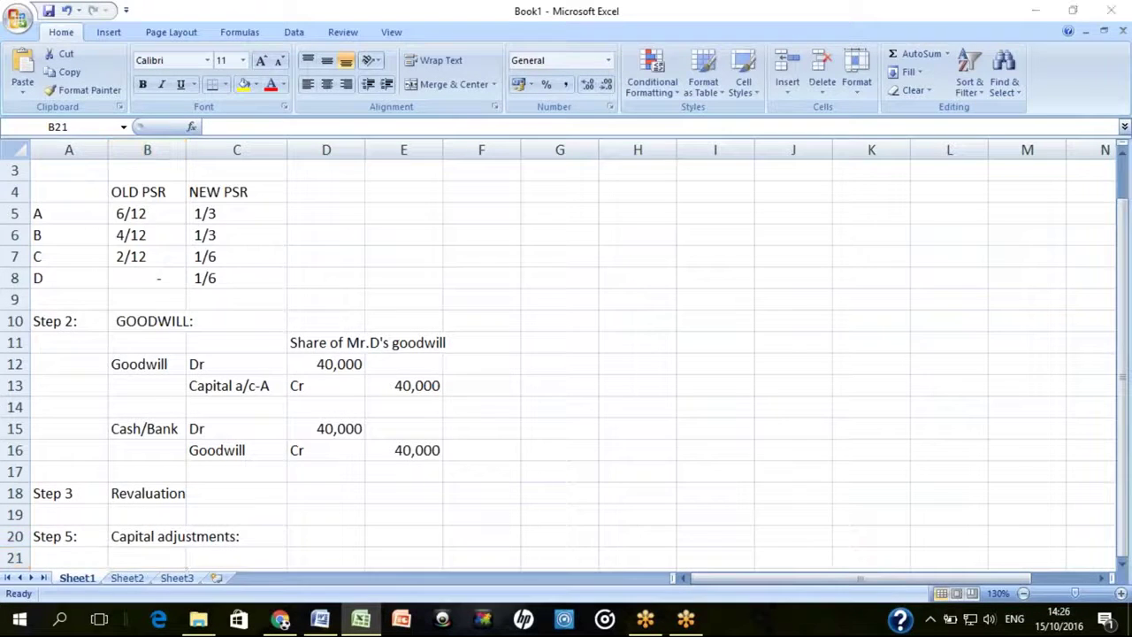
Compare the goodwill payment and A's withdrawal in the Word question with the Capital a/c-A credit in E13 of the Excel sheet
key(alt+Tab)
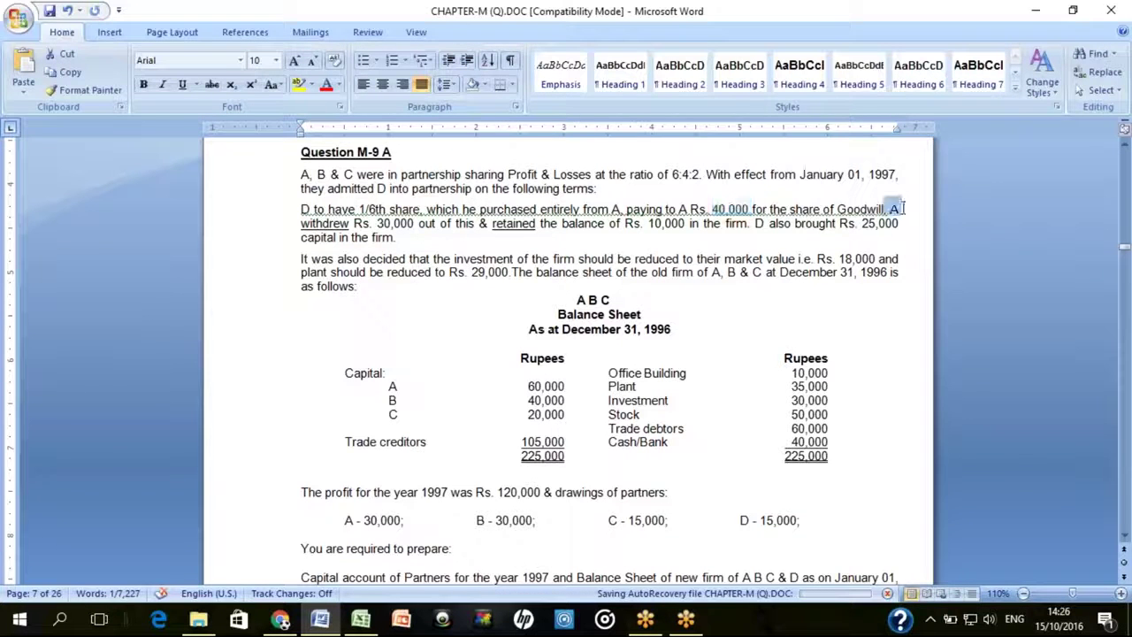
click(743, 209)
double_click(743, 208)
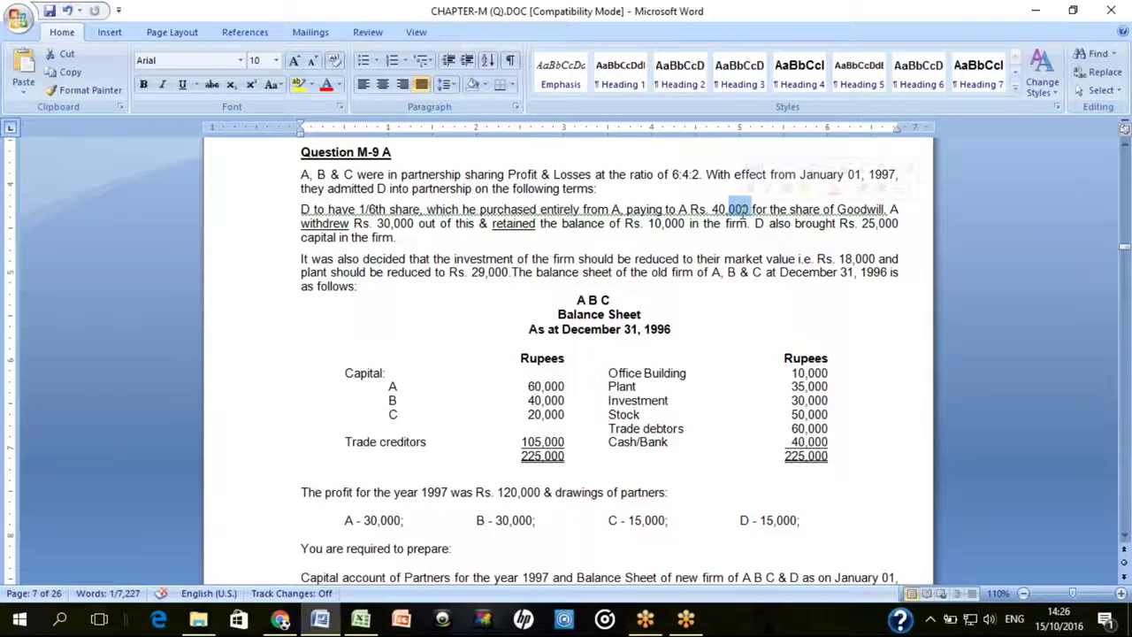
drag(301, 223, 414, 224)
key(alt+Tab)
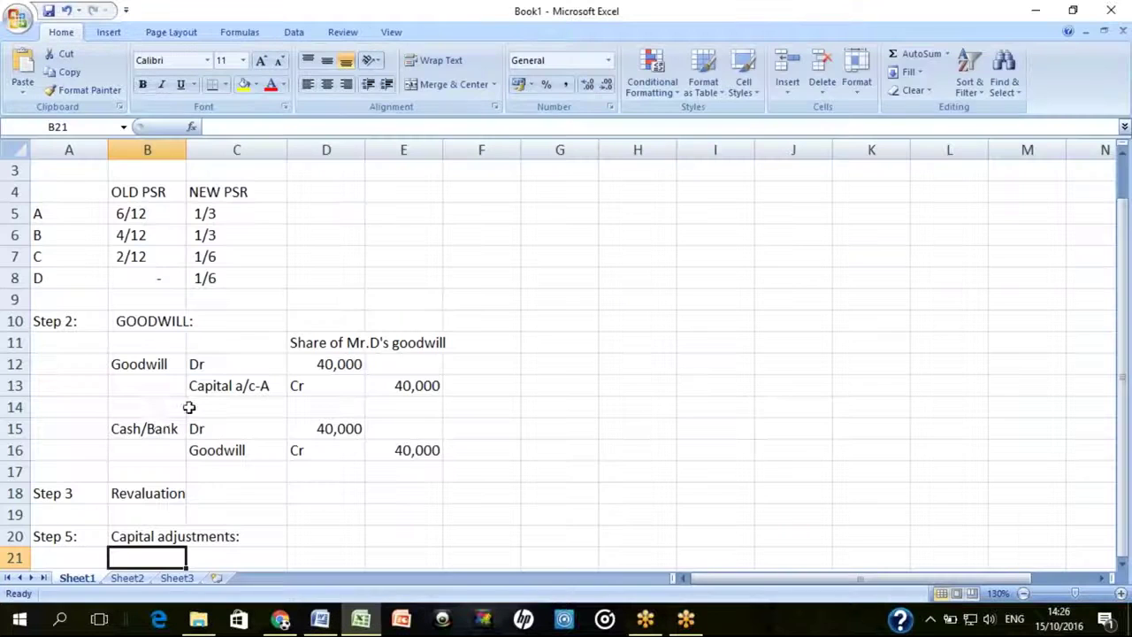
click(416, 386)
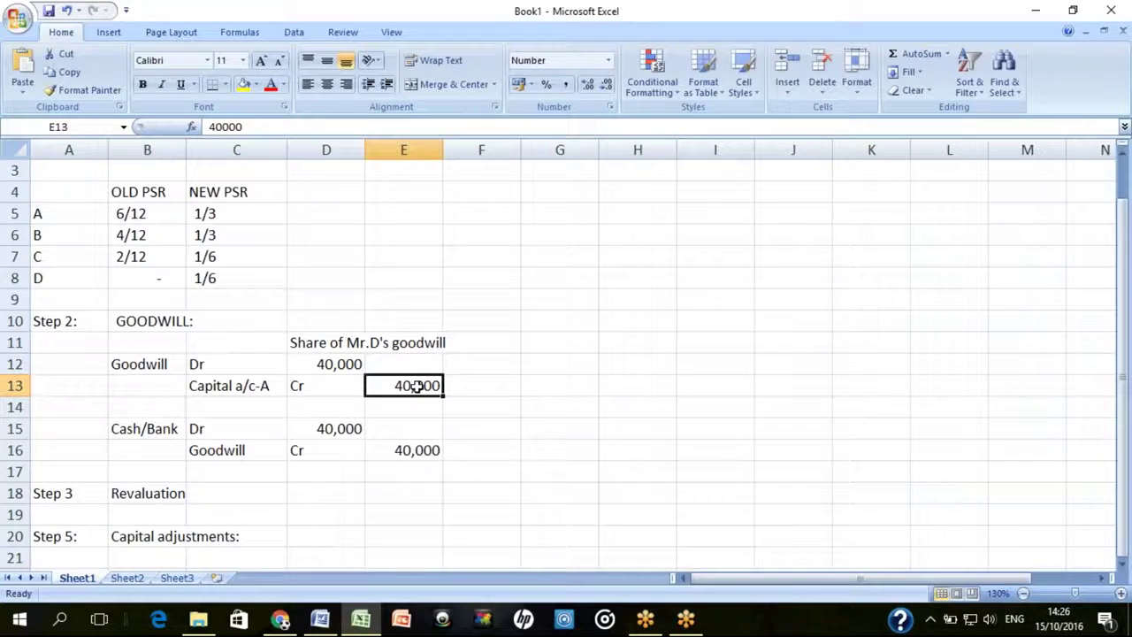
double_click(416, 386)
key(alt+Tab)
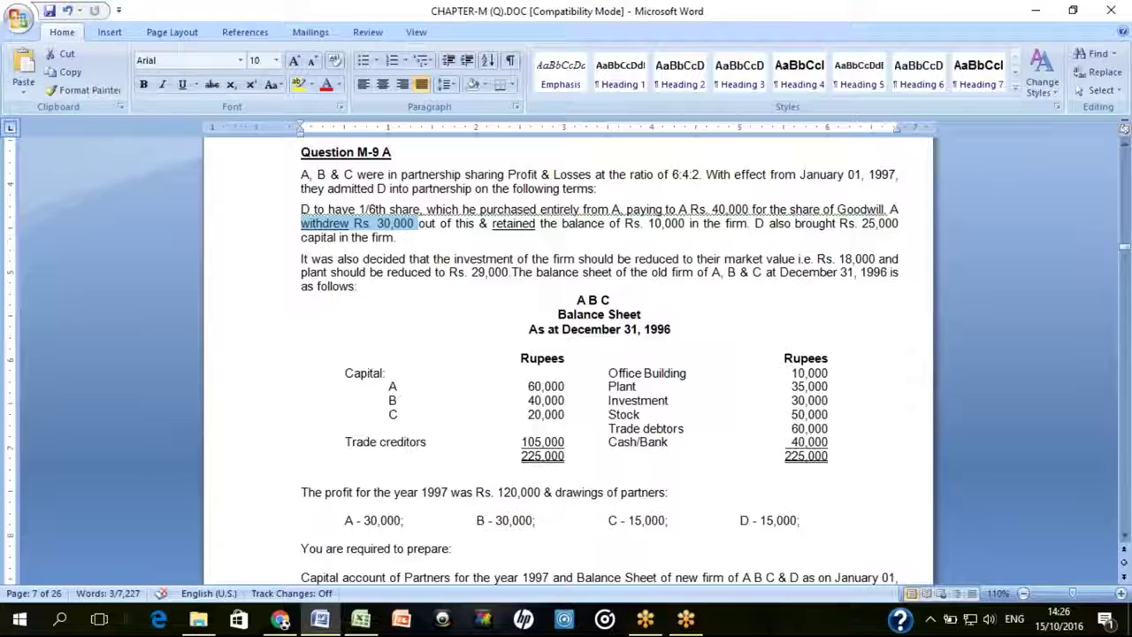
click(391, 222)
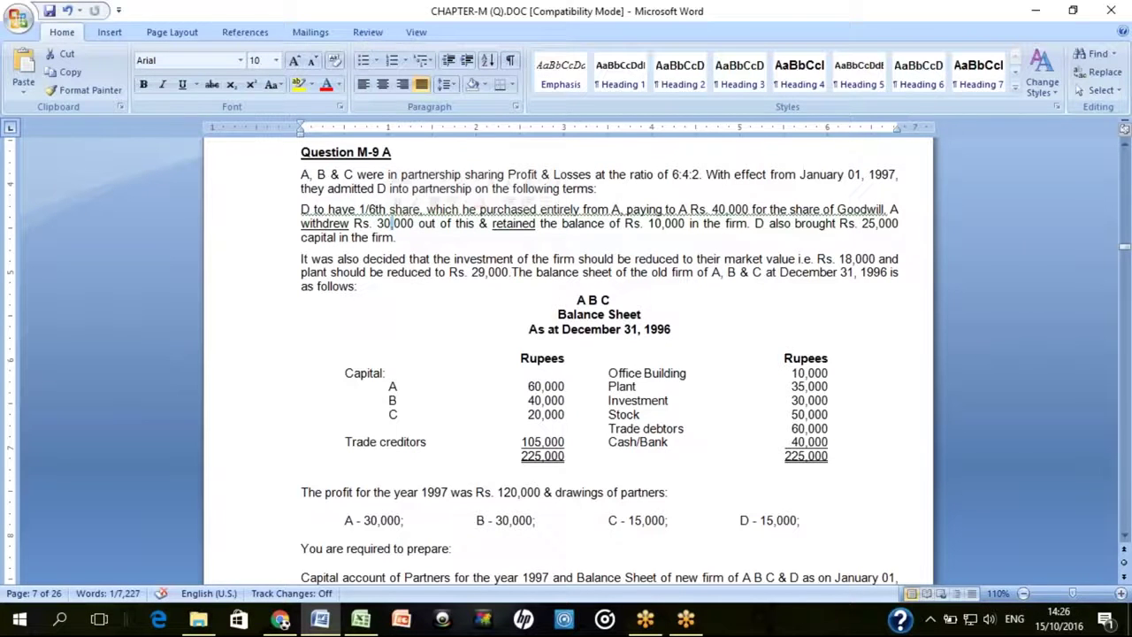
Switch to Excel and review the Capital a/c-A credit line in C13:E13
key(alt+Tab)
click(530, 425)
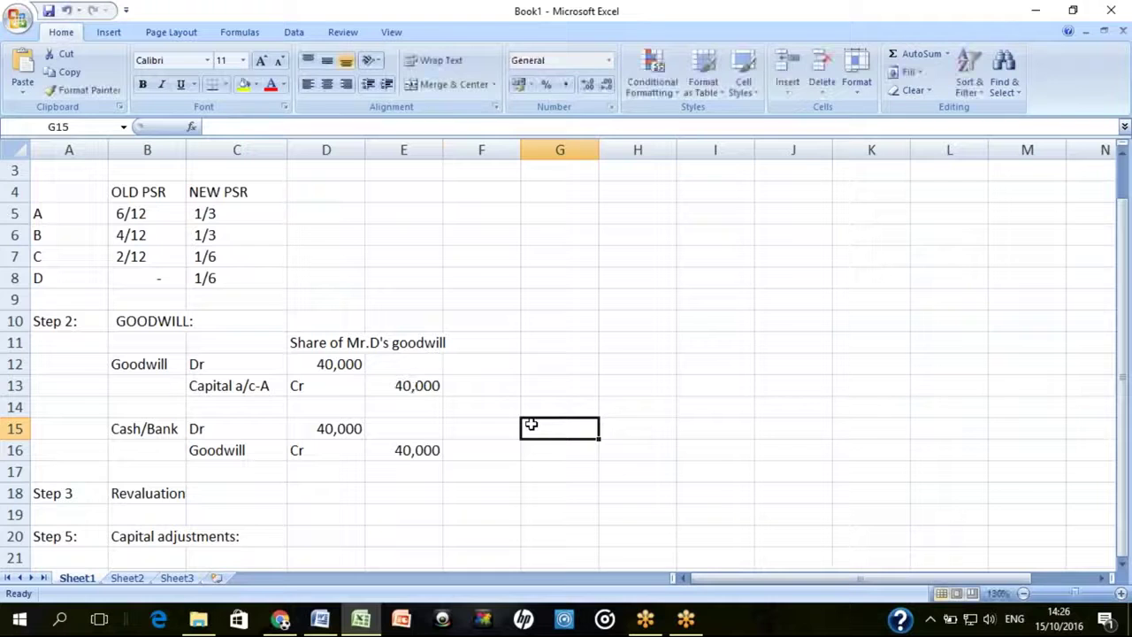
double_click(415, 386)
key(Tab)
click(431, 386)
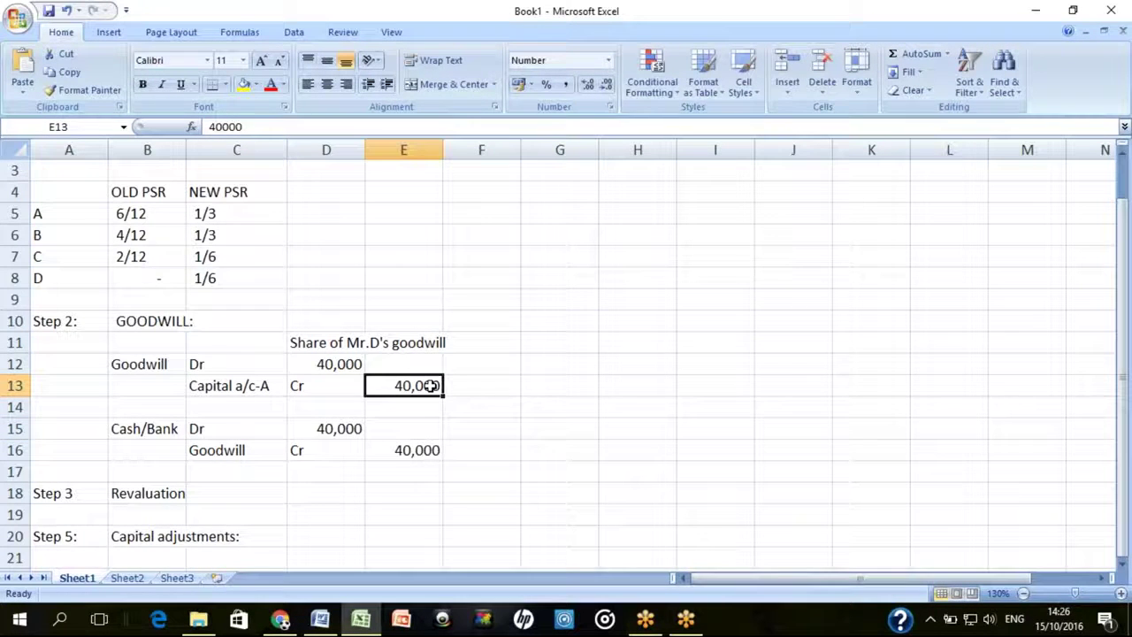
drag(250, 386, 390, 390)
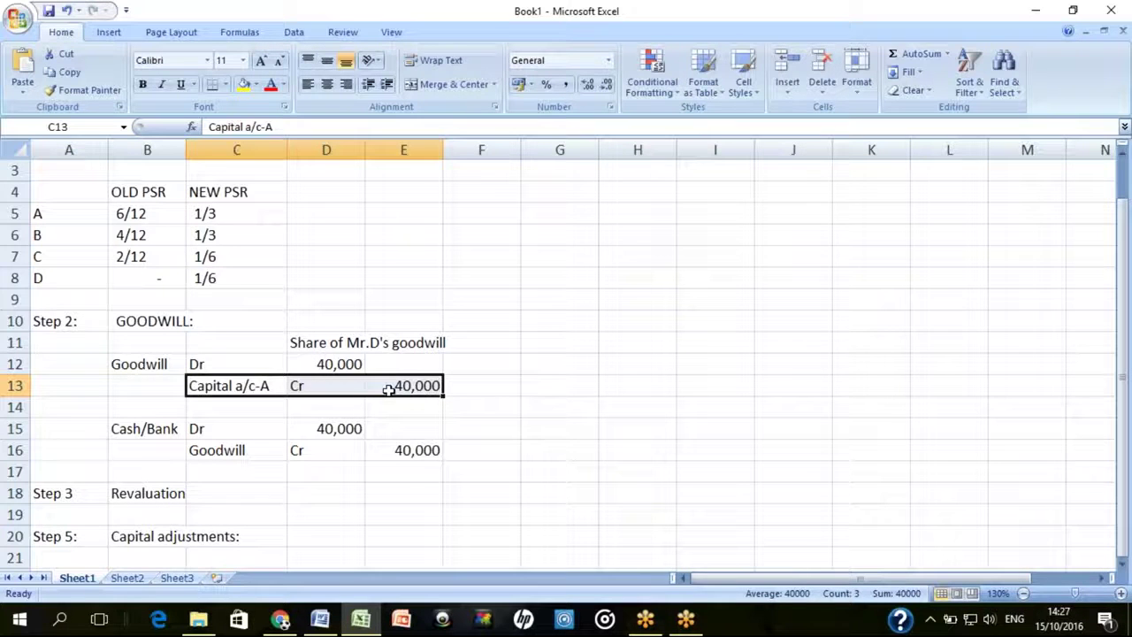
Enter "Capital a/c - A" in B22 as the debit account for A's withdrawal
click(157, 550)
key(Down)
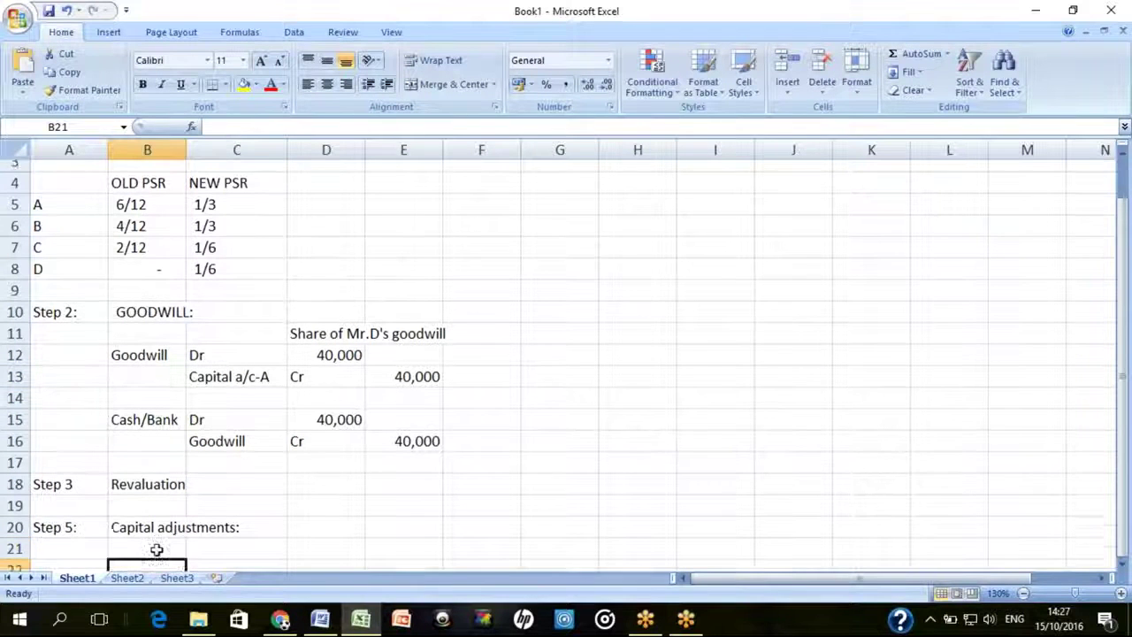
text(Capital a/)
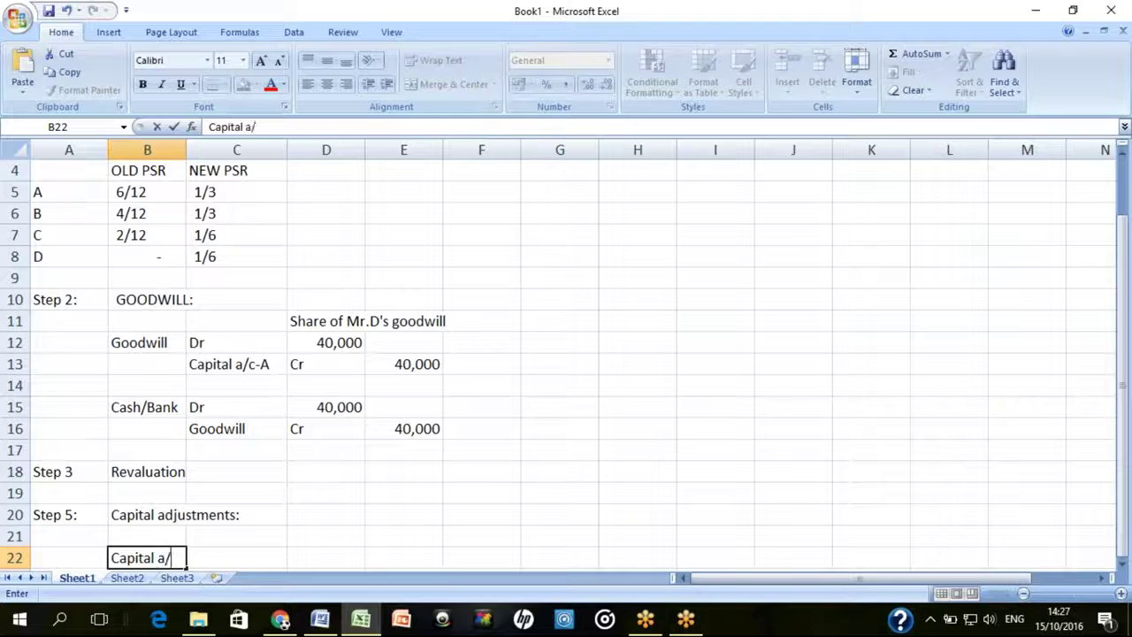
text(c - A)
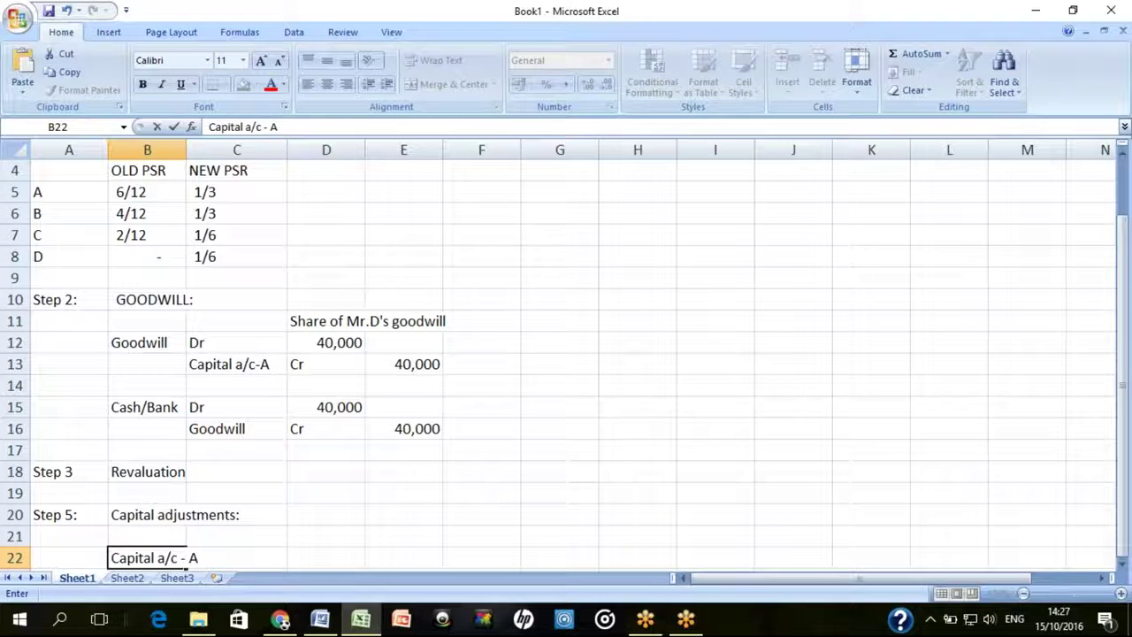
key(Return)
key(Right)
Complete the capital debit line with "Dr" in D22 and 30,000 in E22
click(326, 536)
text(Dr)
key(Right)
text(30,00)
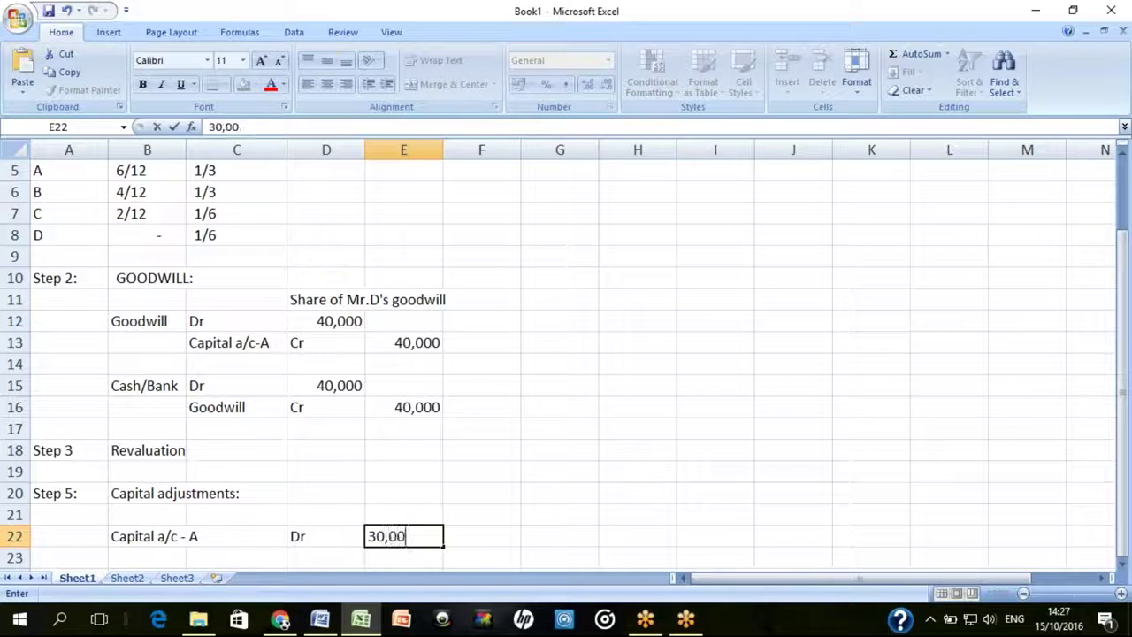
text(0)
key(Return)
Add the matching credit line in row 23 with "Cash/bank" in D23, "Cr." in E23 and 30,000 in F23
click(325, 557)
text(Cash)
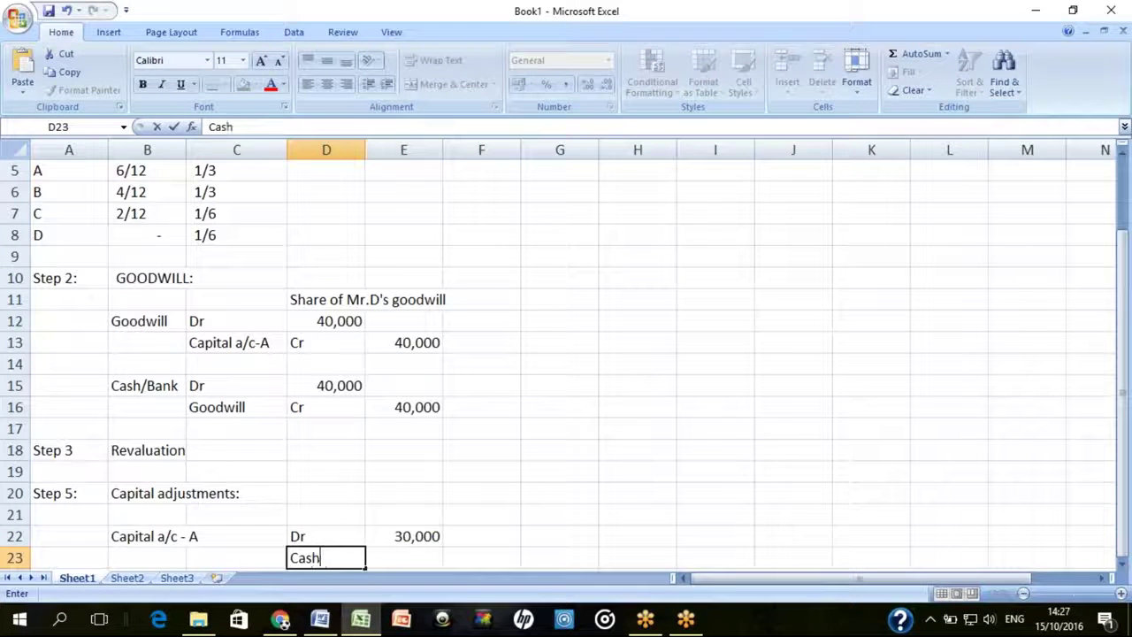
text(/bank Vr)
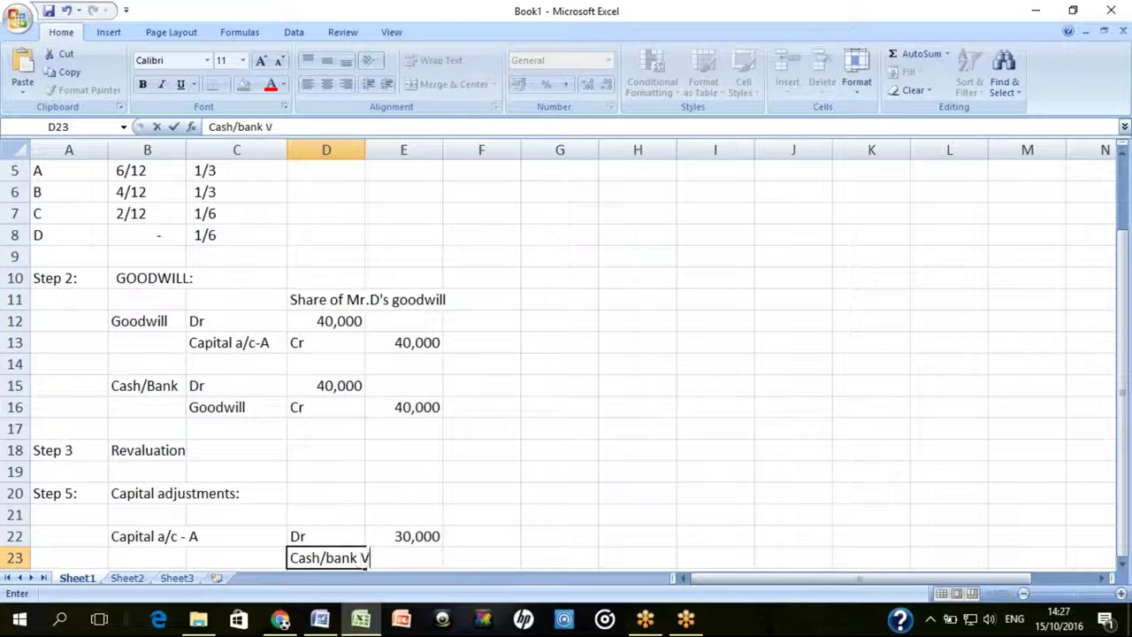
key(BackSpace)
key(BackSpace)
key(BackSpace)
key(Tab)
text(Cr.)
key(Tab)
text(30,000)
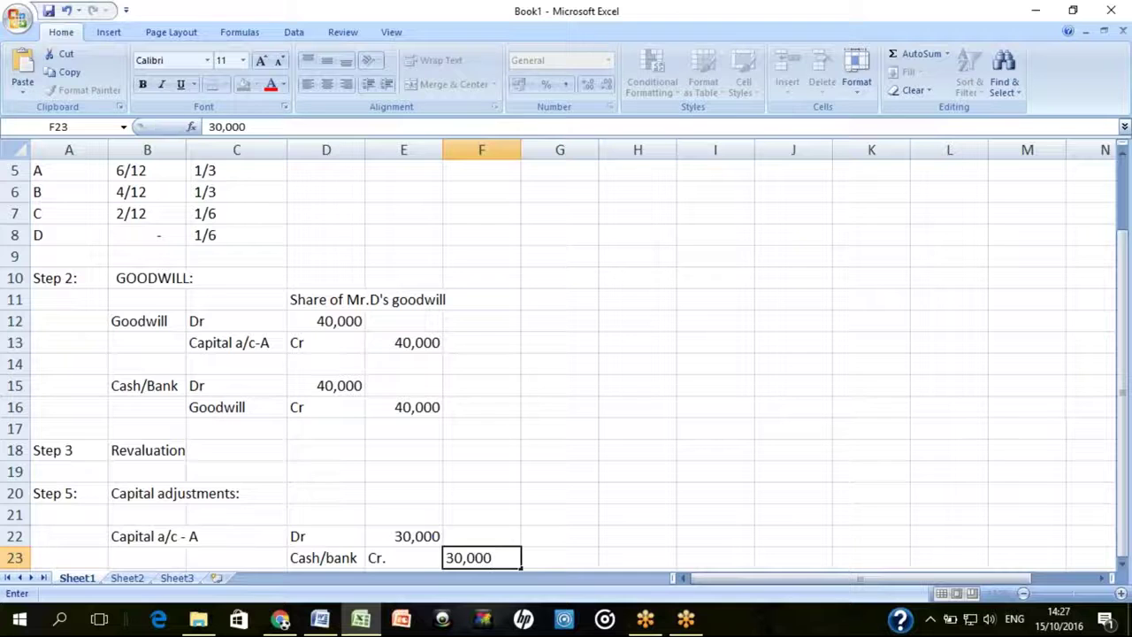
key(Return)
Compare A's goodwill credit in E13 with the withdrawal debit in E22
key(Up)
key(Up)
key(Left)
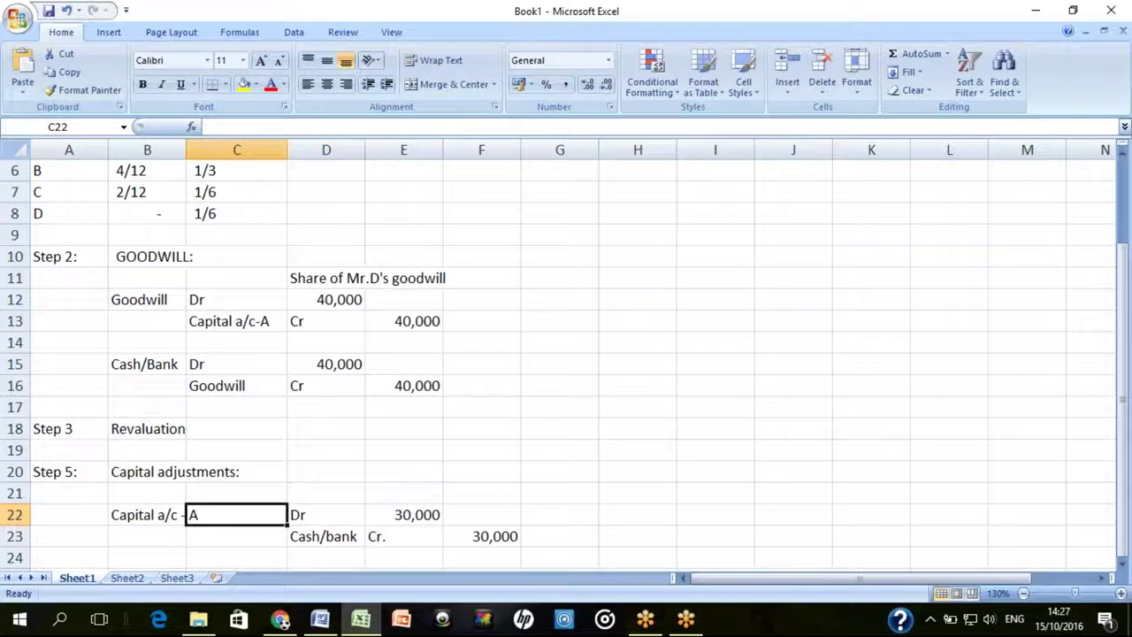
key(Right)
key(Right)
key(Up)
key(Up)
key(Up)
key(Up)
key(Up)
key(Up)
key(Up)
key(Up)
key(Up)
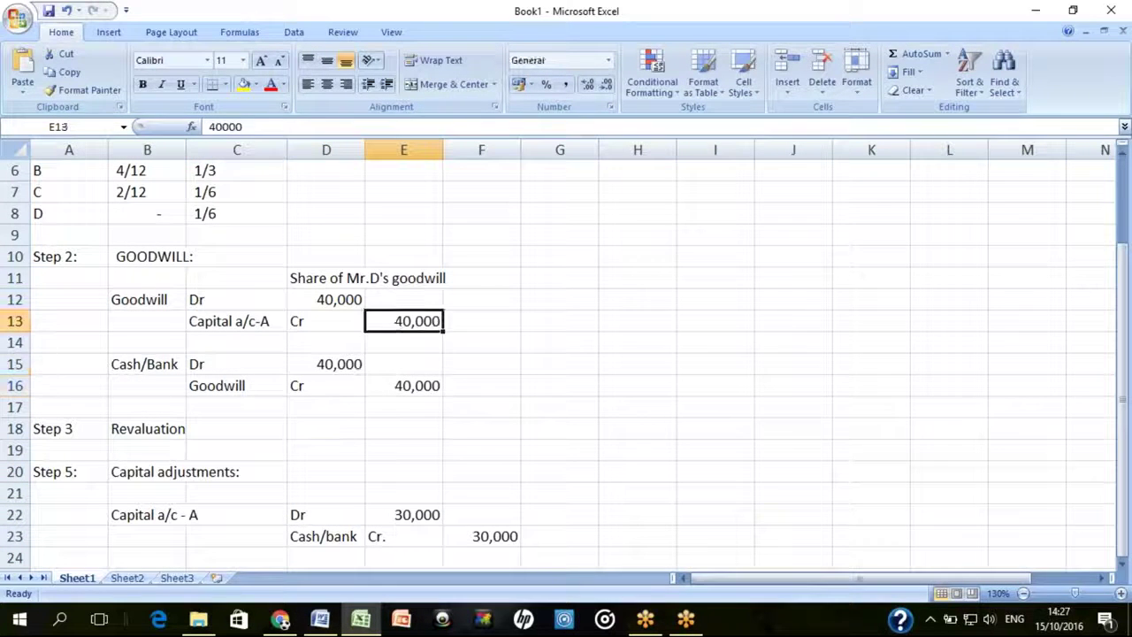
ctrl+click(414, 514)
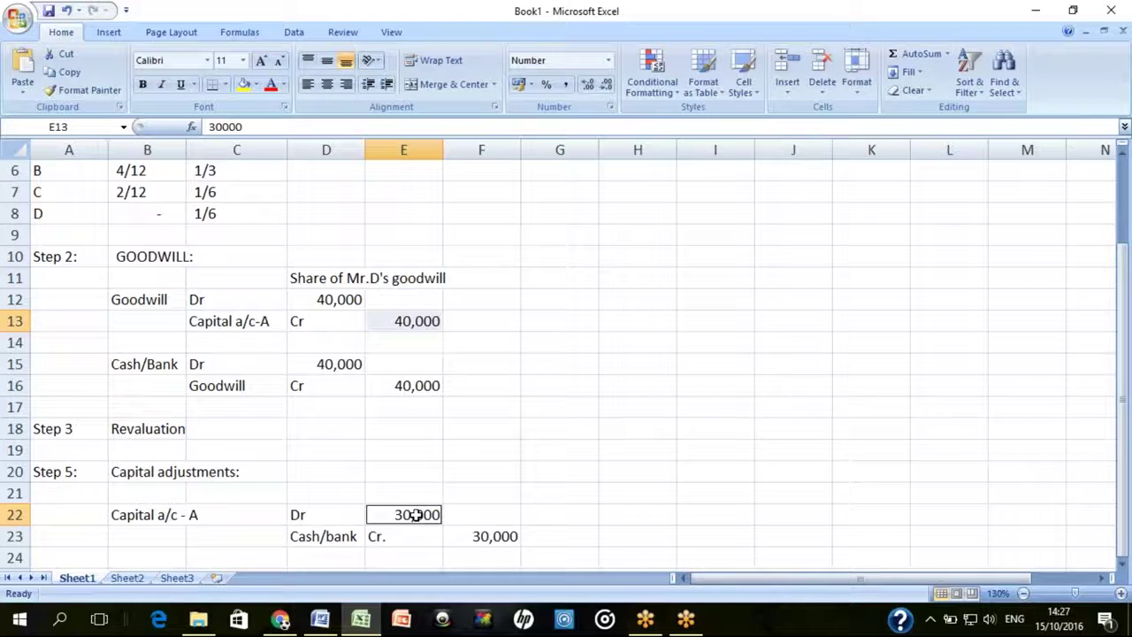
click(399, 322)
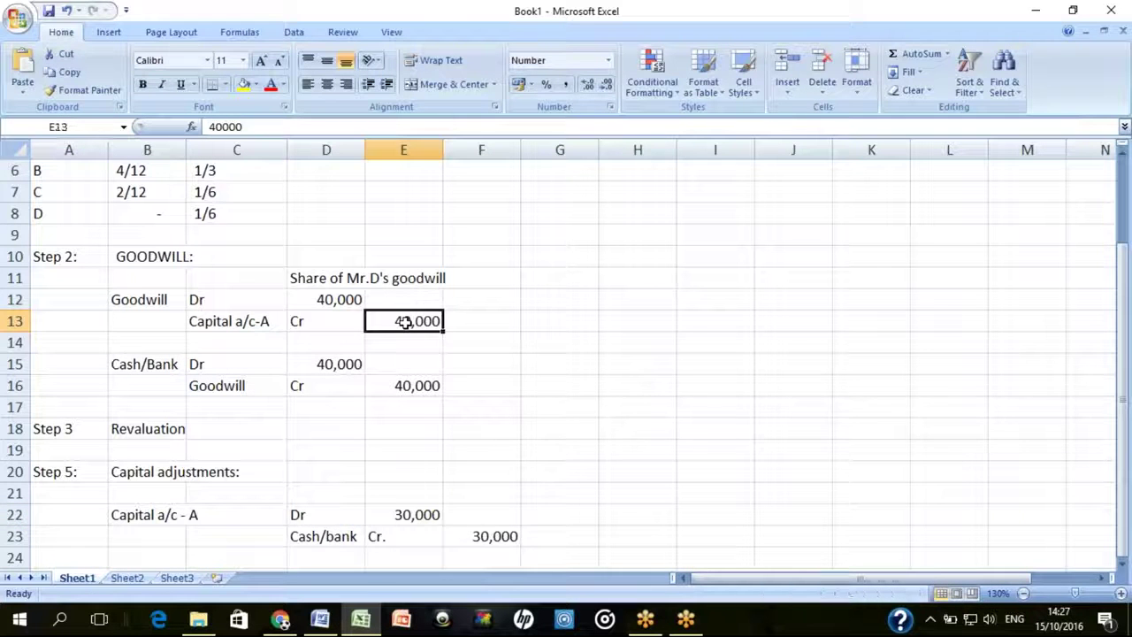
click(403, 511)
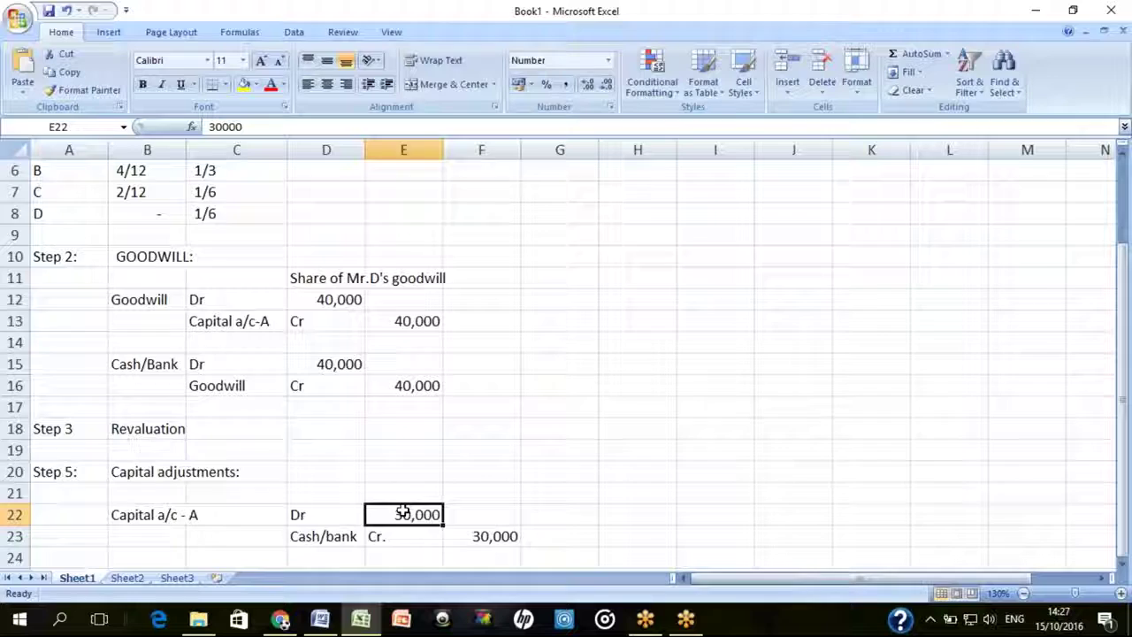
Switch to the Word question and read the terms on A's retained balance and the capital D brought in
key(alt+Tab)
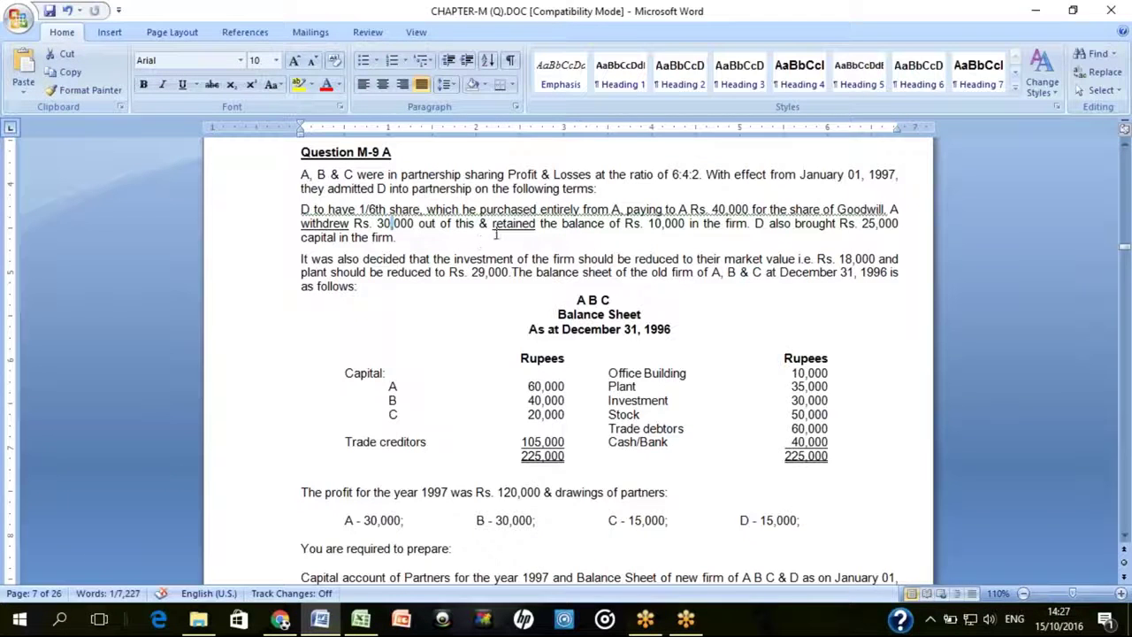
click(537, 224)
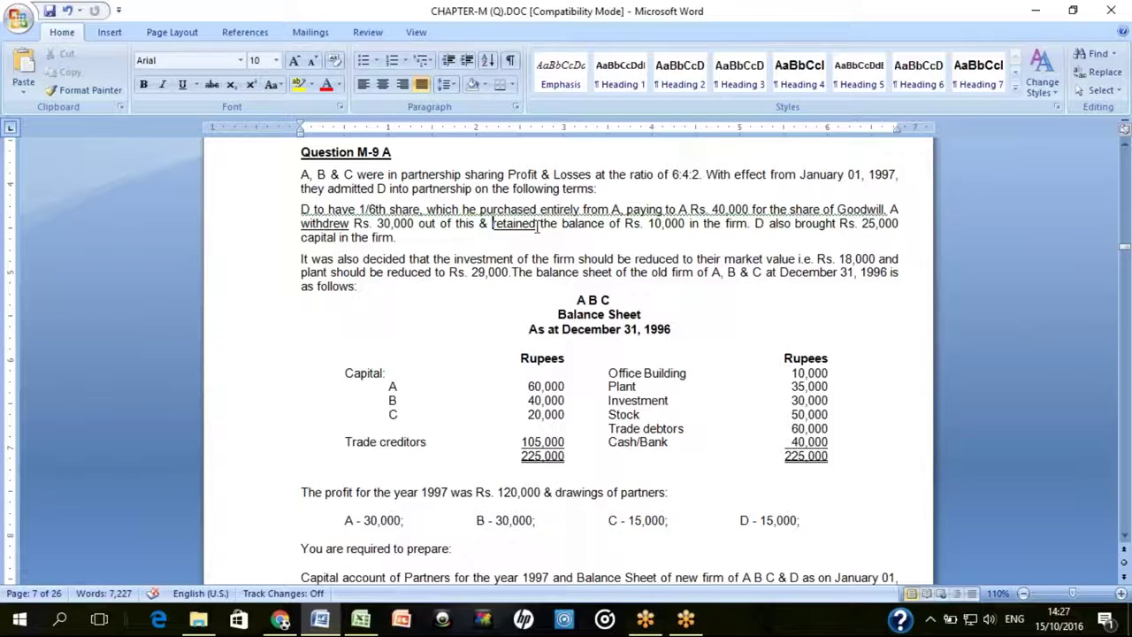
double_click(536, 224)
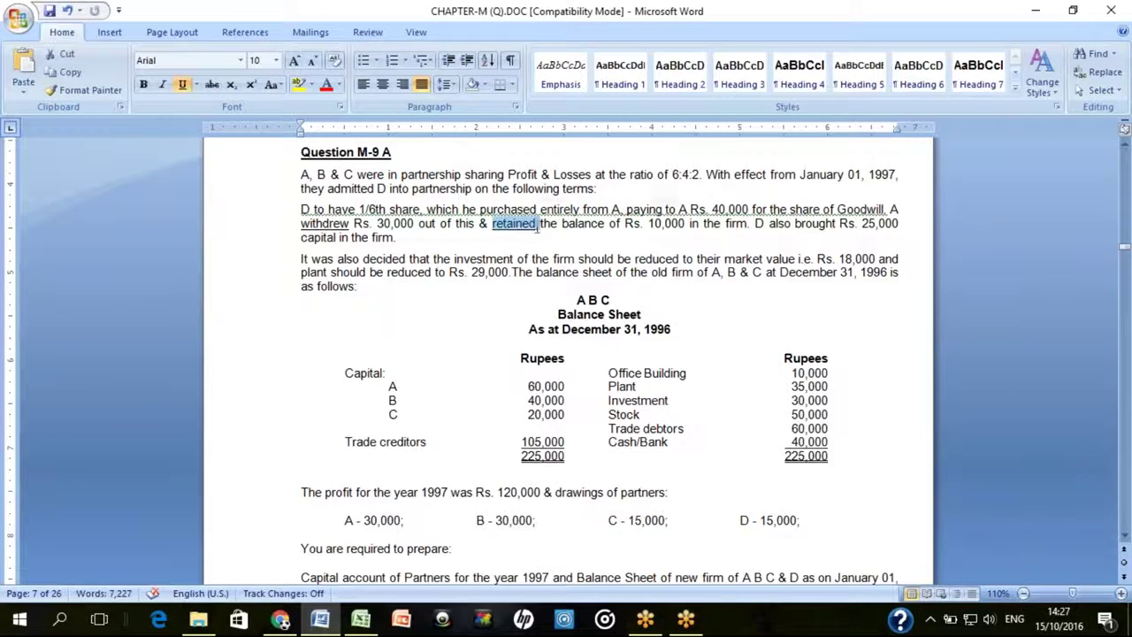
double_click(661, 225)
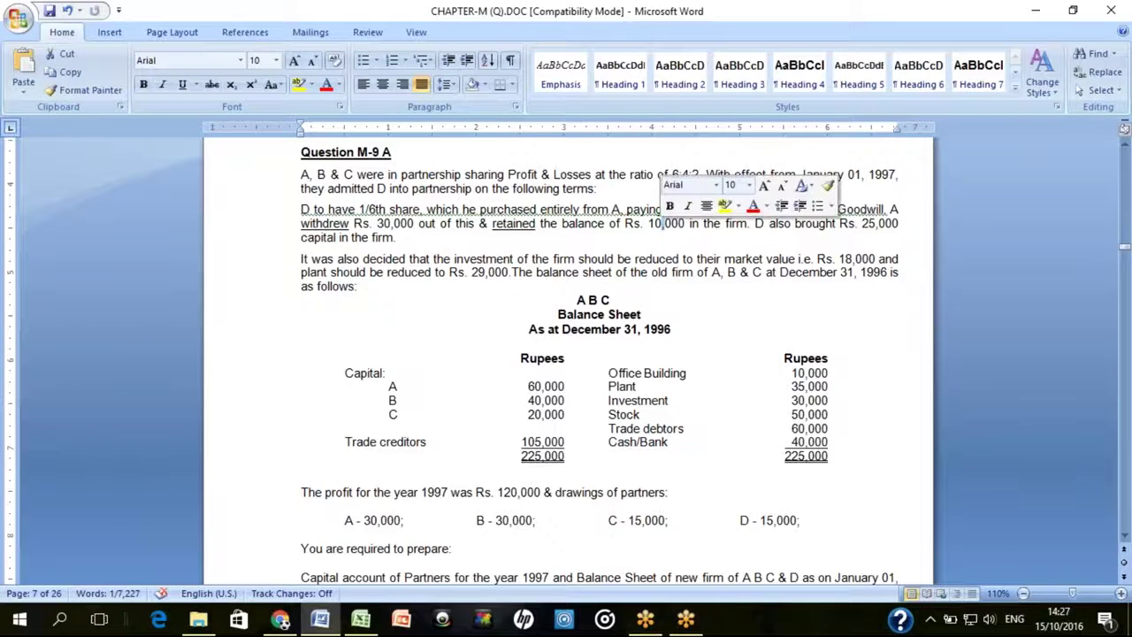
drag(754, 224, 899, 224)
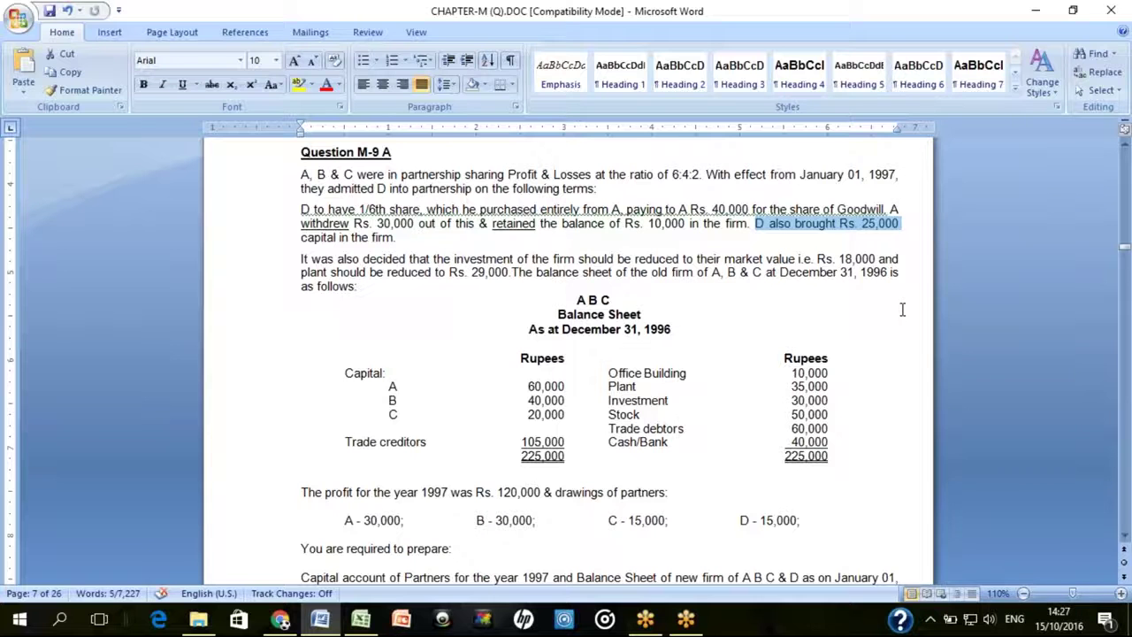
Switch back to the Excel sheet and select cell B26 below the capital adjustment entry
key(alt+Tab)
key(Down)
key(Down)
key(Left)
key(Left)
key(Left)
key(Left)
key(Right)
key(Down)
key(Down)
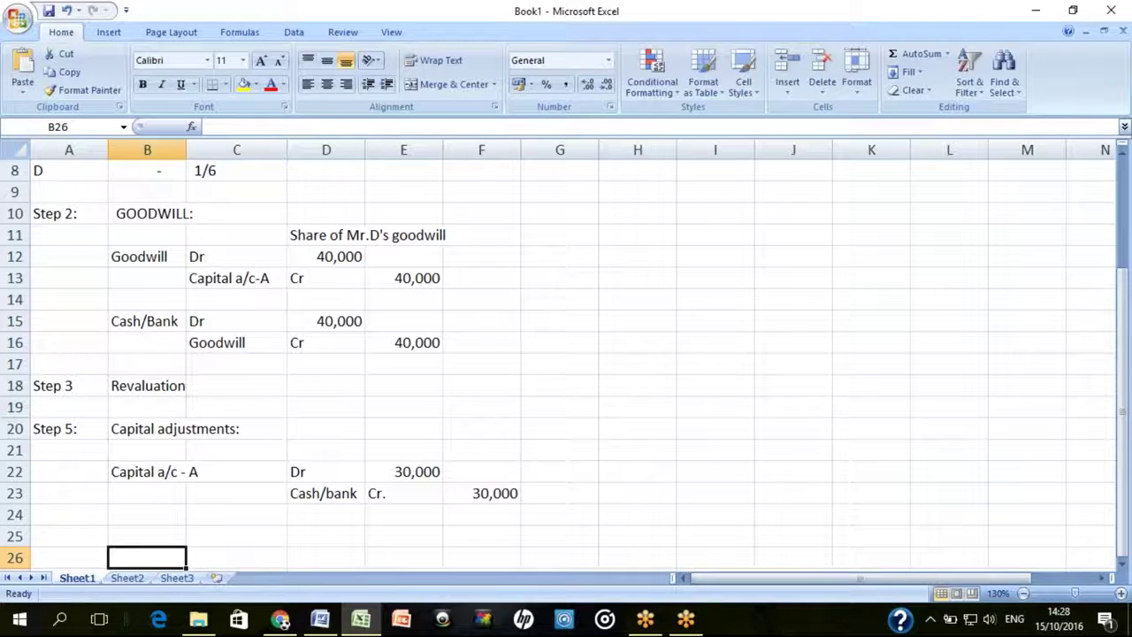
Switch to the Word question and reread the amounts for goodwill, A's withdrawal, A's retained balance and D's capital
key(alt+Tab)
double_click(739, 210)
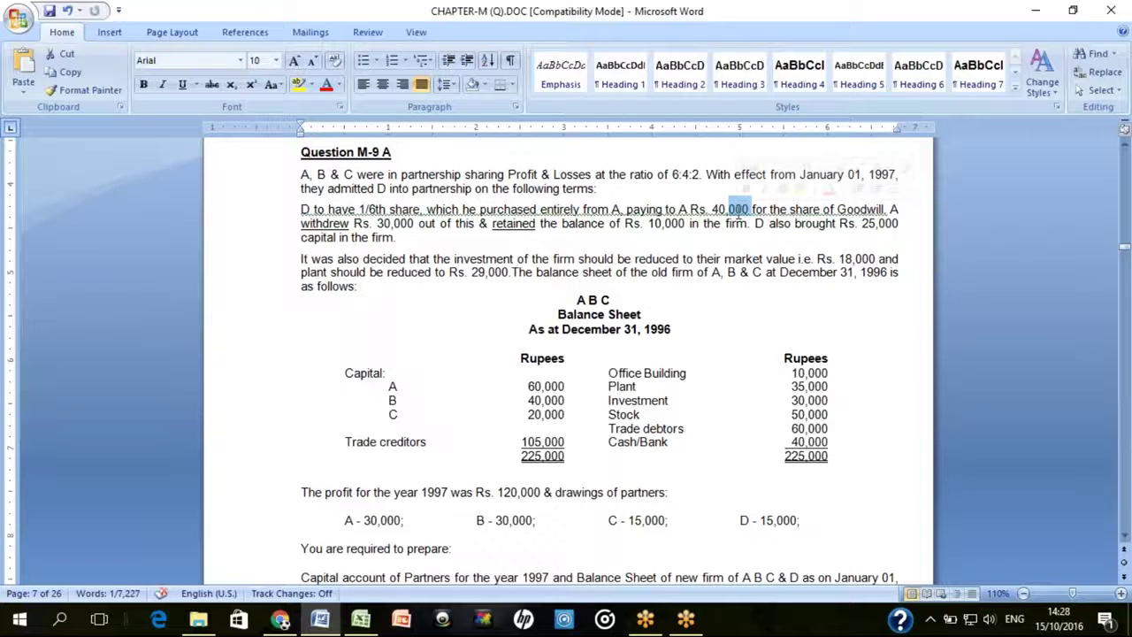
click(390, 224)
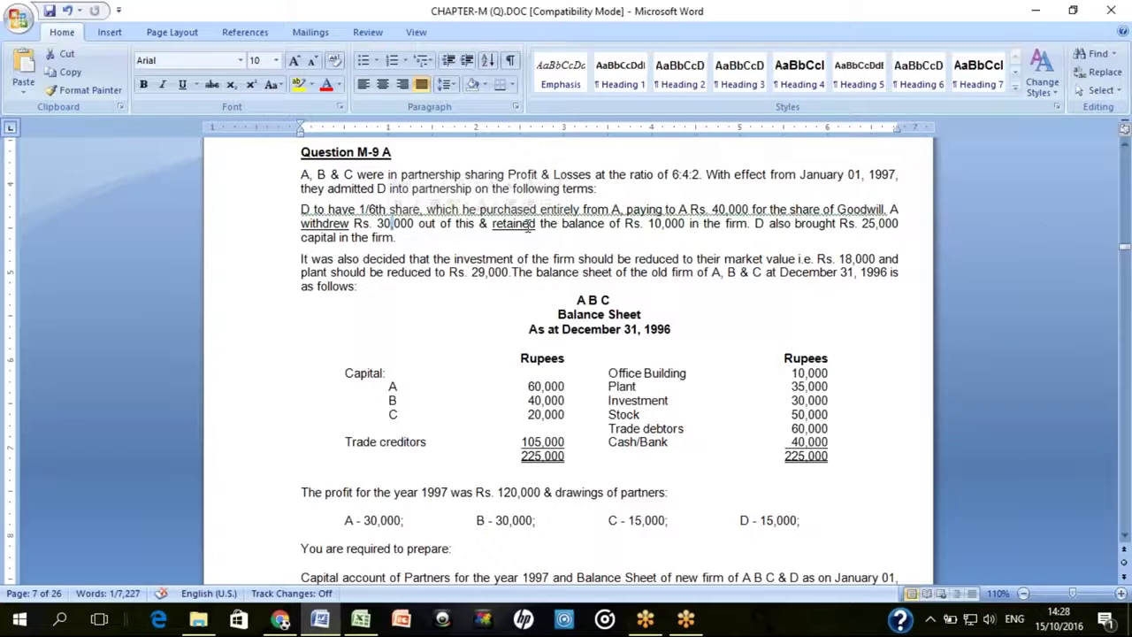
double_click(672, 224)
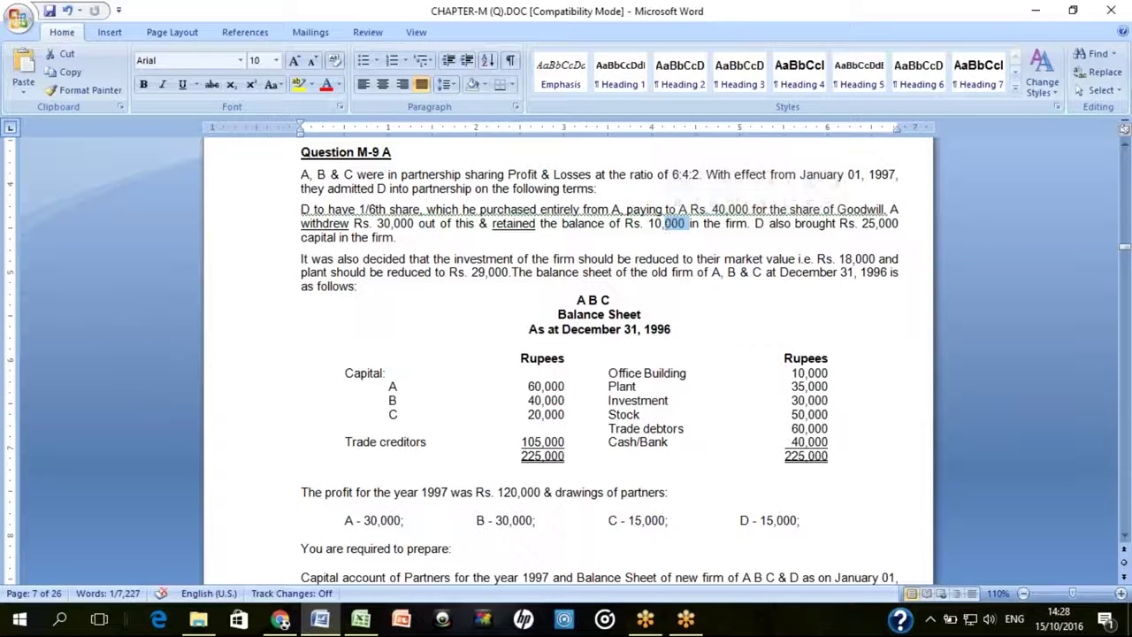
click(858, 224)
Switch to the Excel sheet and enter a debit line in row 26 with "Cash/Bank" in B26, "Dr." in C26 and 25,000 in D26
key(alt+Tab)
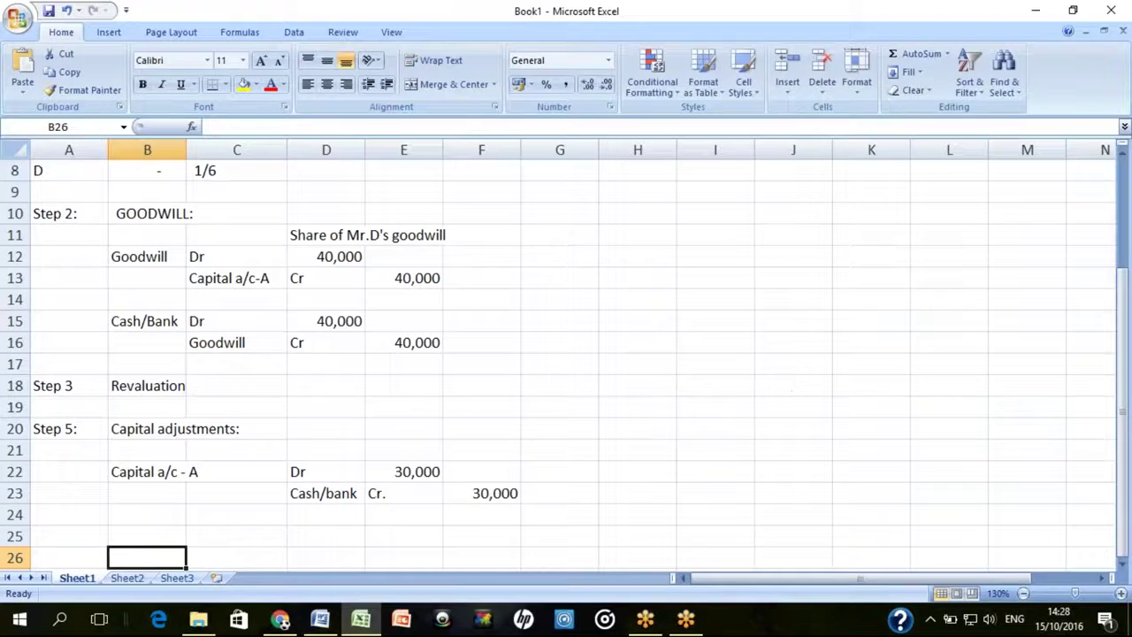
text(Cash/Bank)
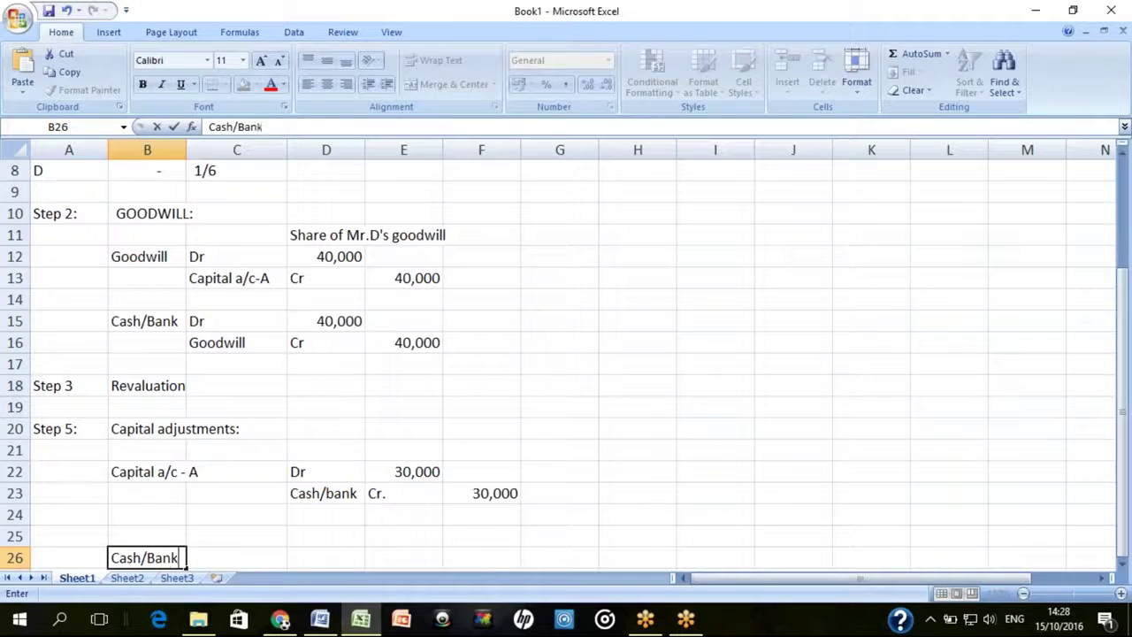
key(Tab)
text(Dr.)
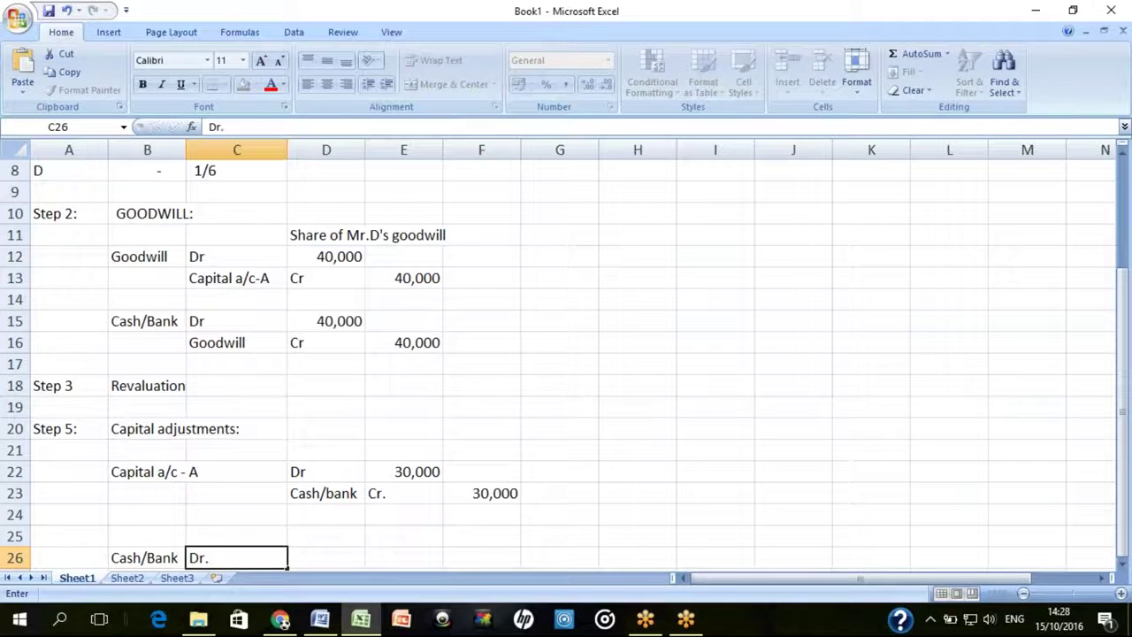
key(Tab)
text(25,000)
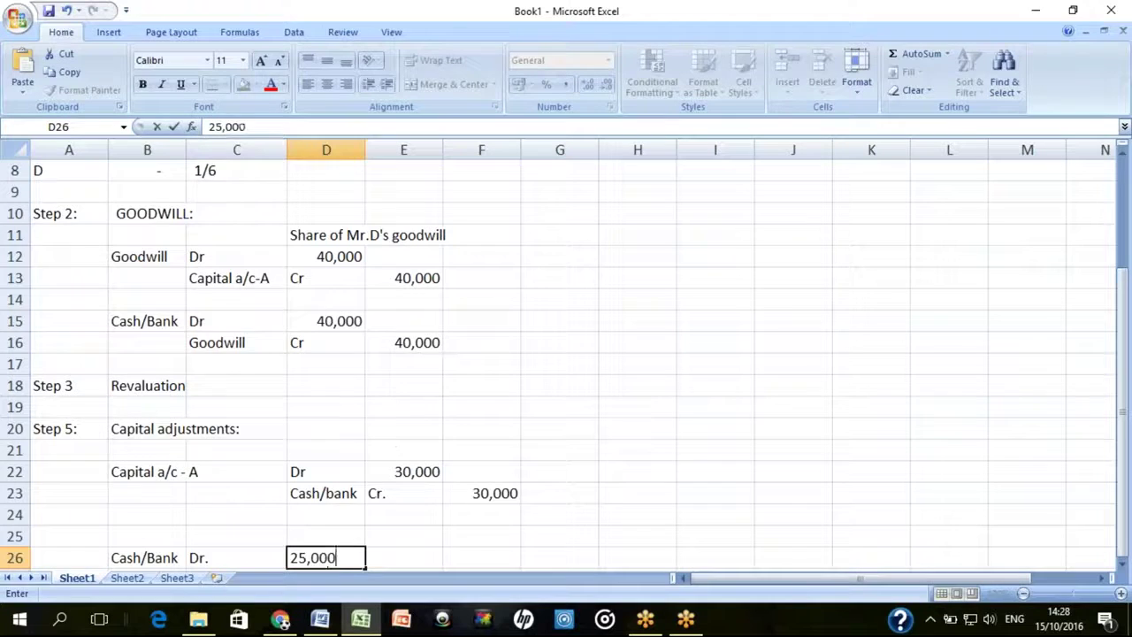
key(Return)
Add the credit line in row 27 with "Capital a/c- C" in D27, "Cr." in E27 and 25,000 in F27
click(326, 557)
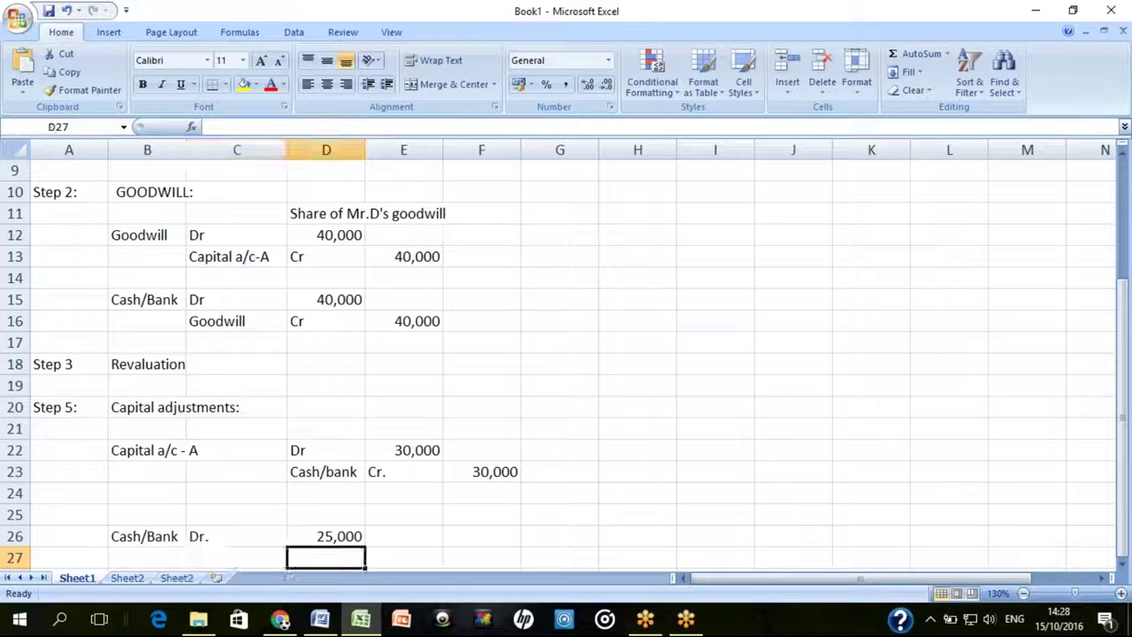
text(Capital a/c- C)
key(Tab)
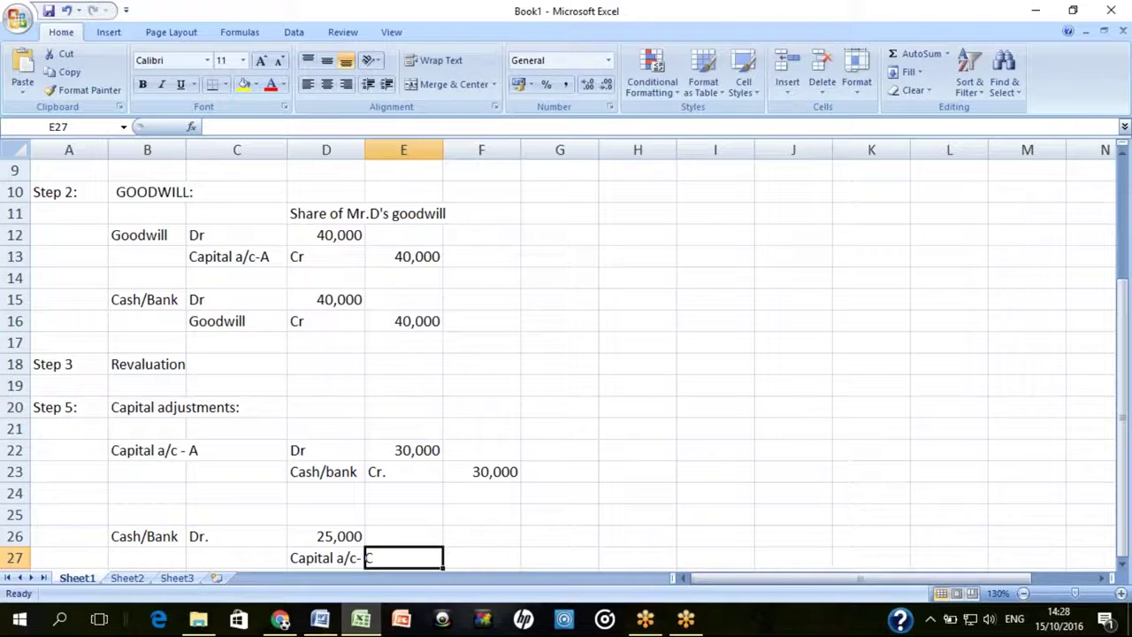
text(Cr.)
key(Tab)
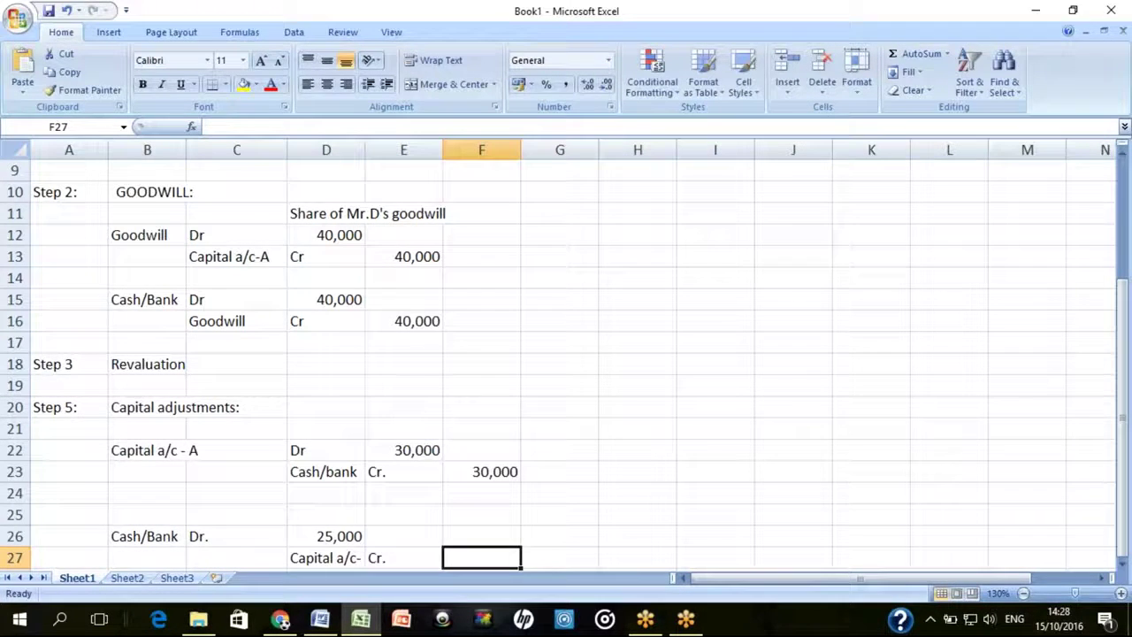
text(25,000)
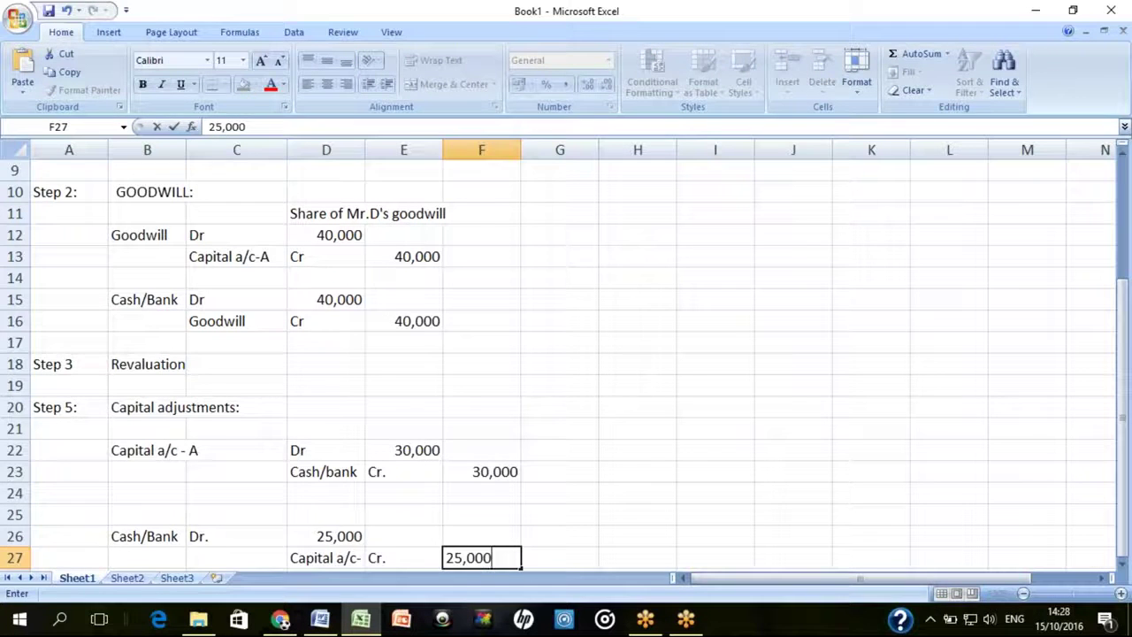
key(Return)
Widen column D to fit the account name, correct D27 to "Capital a/c- D" and select the credit amount in F27
click(326, 536)
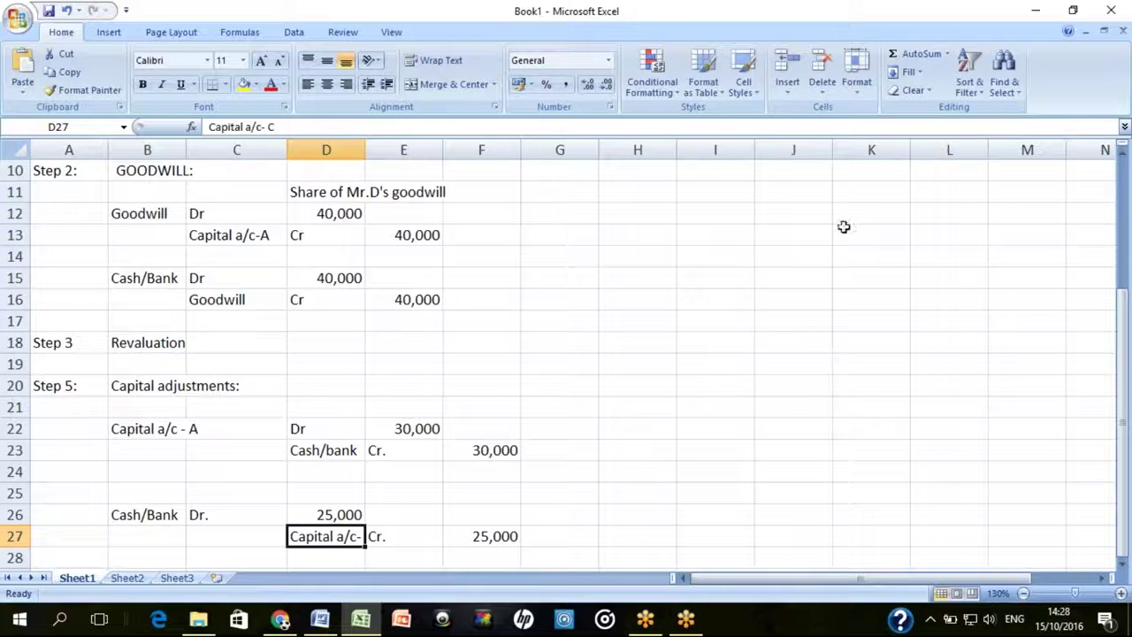
drag(366, 144, 392, 144)
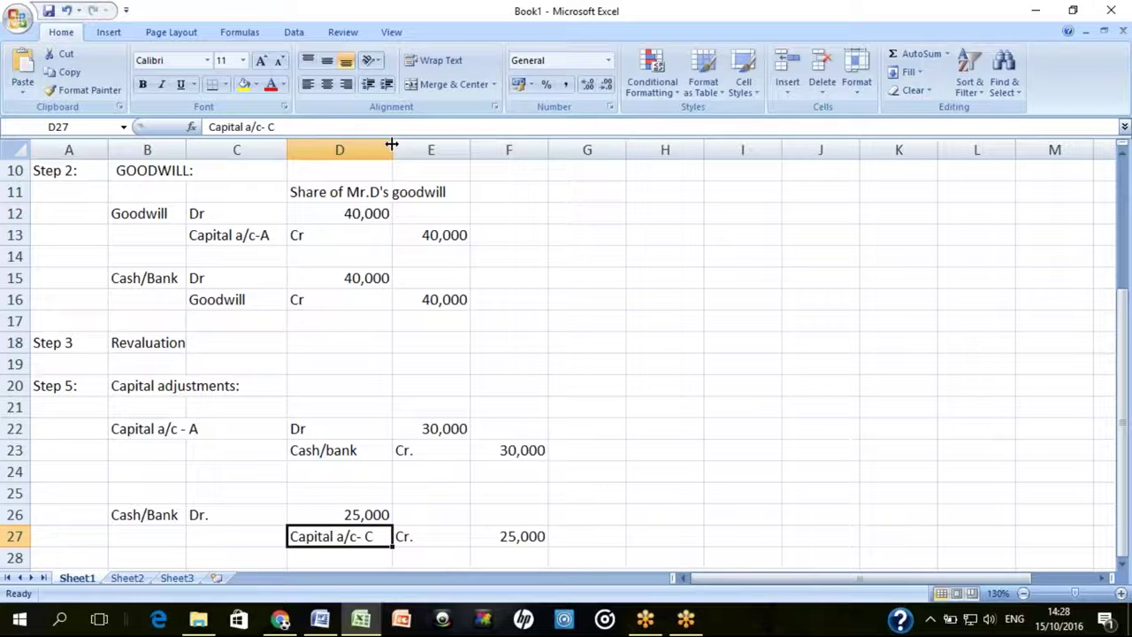
key(F2)
key(BackSpace)
text(D)
key(Return)
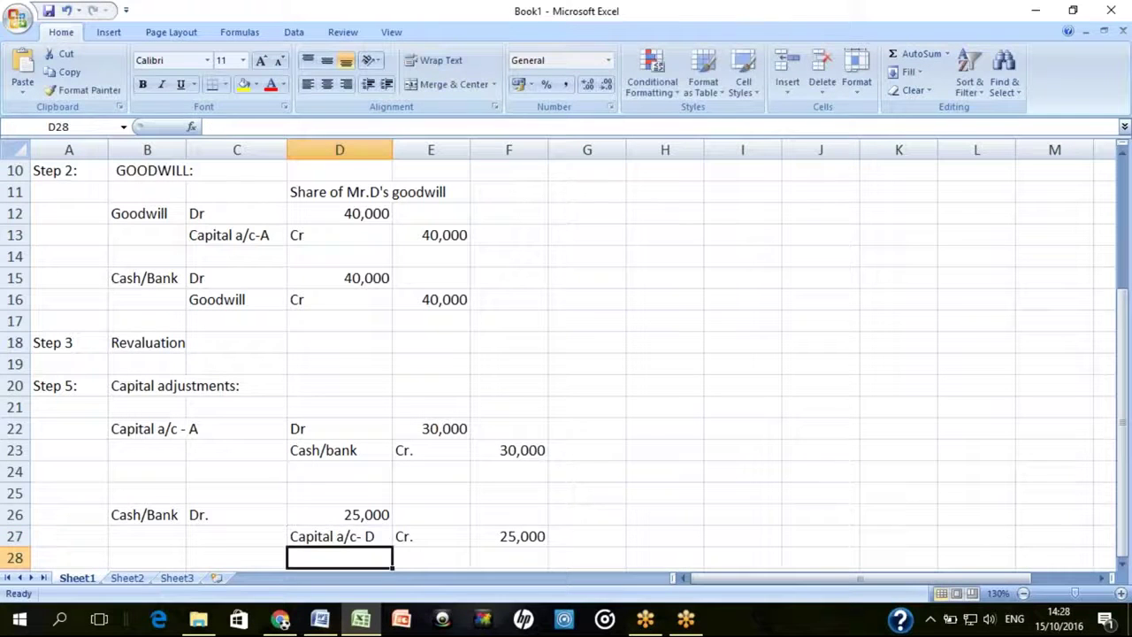
key(Right)
key(Right)
key(Up)
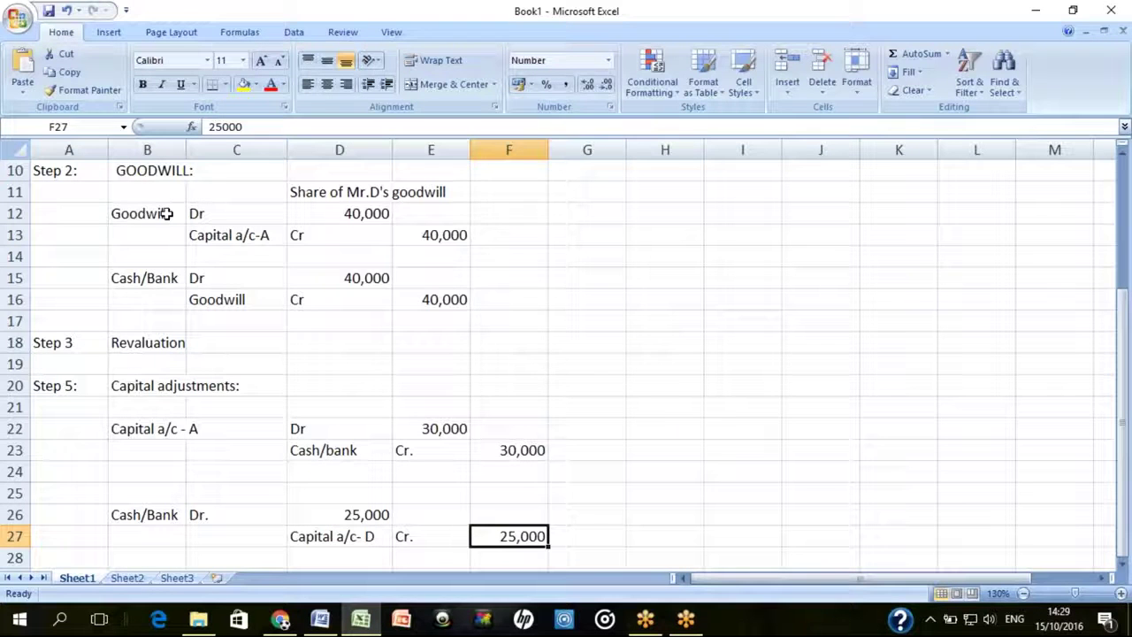
Switch to the Word document and look through Question M-9 A and the questions that follow it
key(alt+Tab)
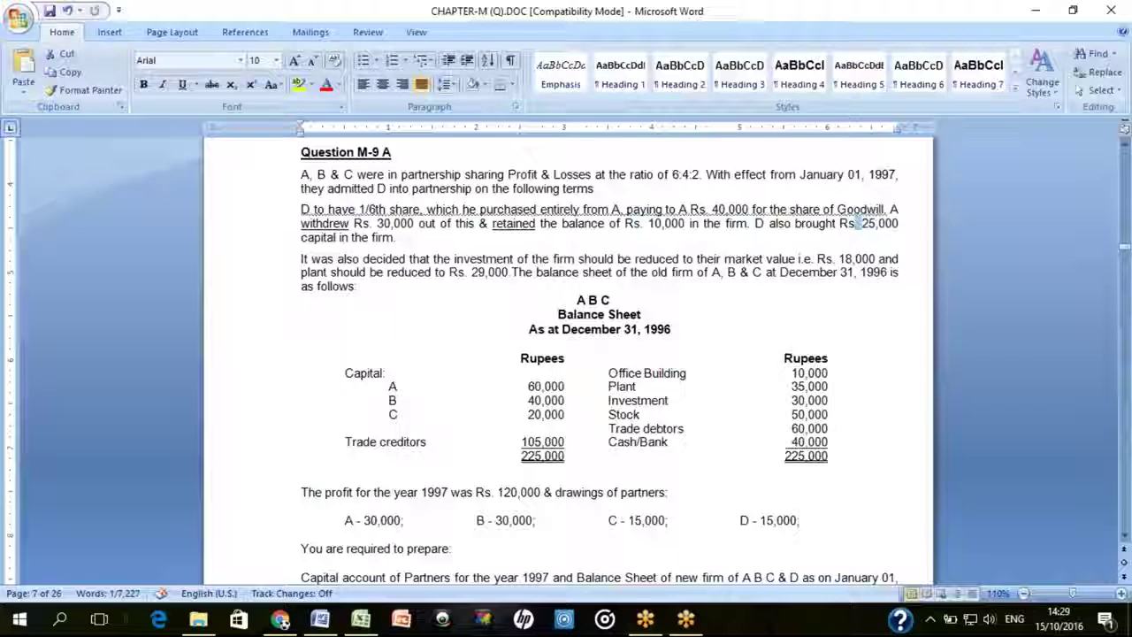
key(ctrl+z)
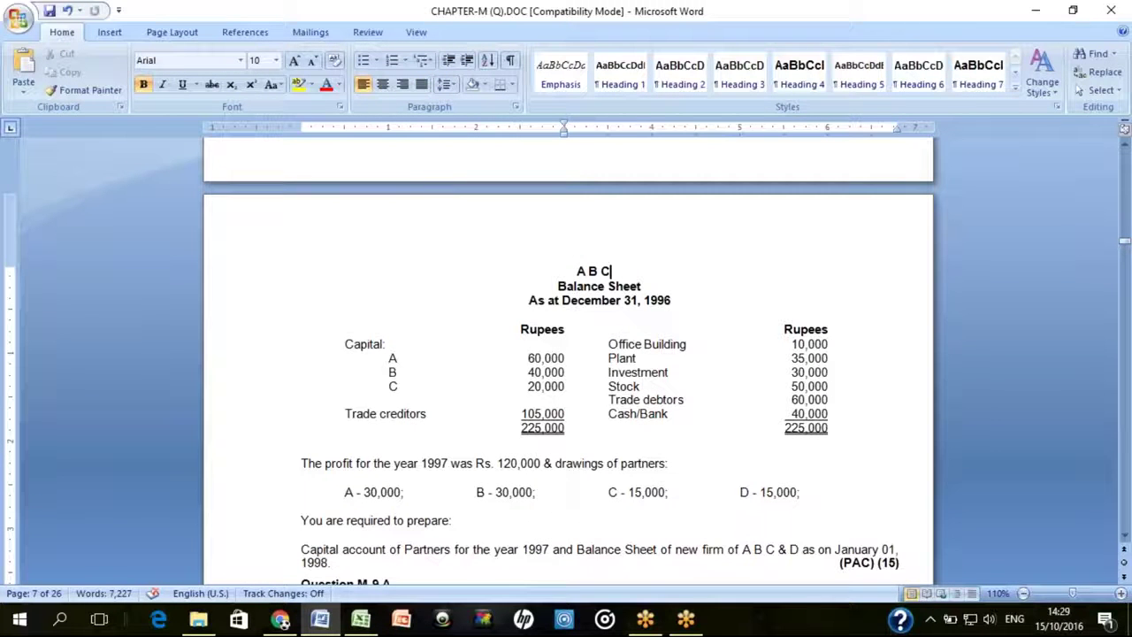
key(ctrl+z)
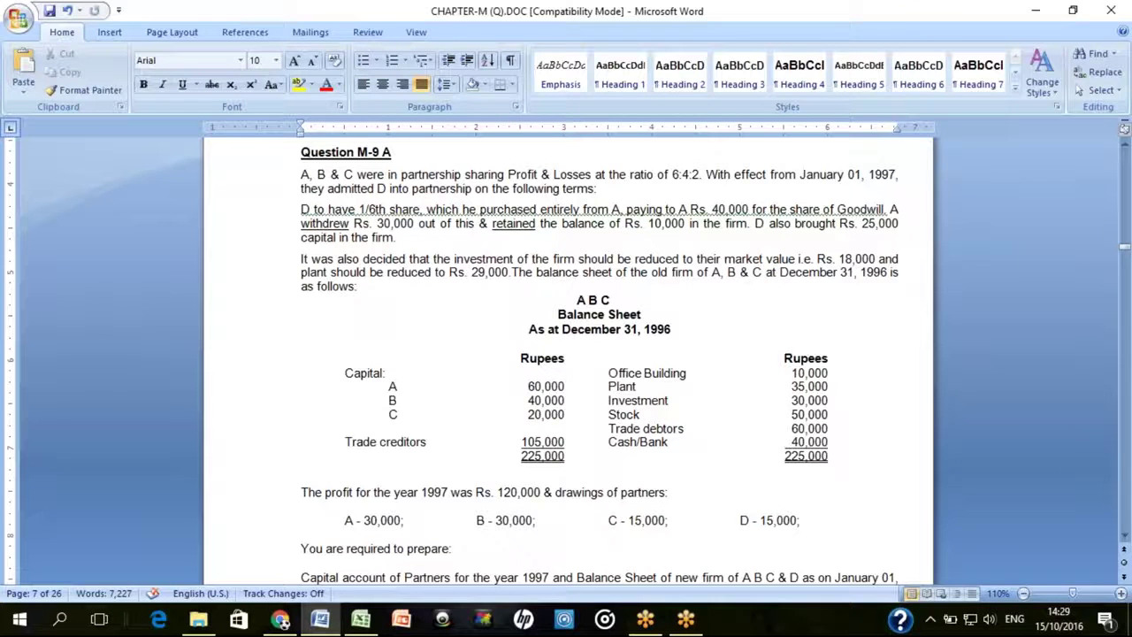
text(.)
key(Page_Down)
key(Page_Down)
key(Page_Down)
key(Page_Down)
key(Page_Down)
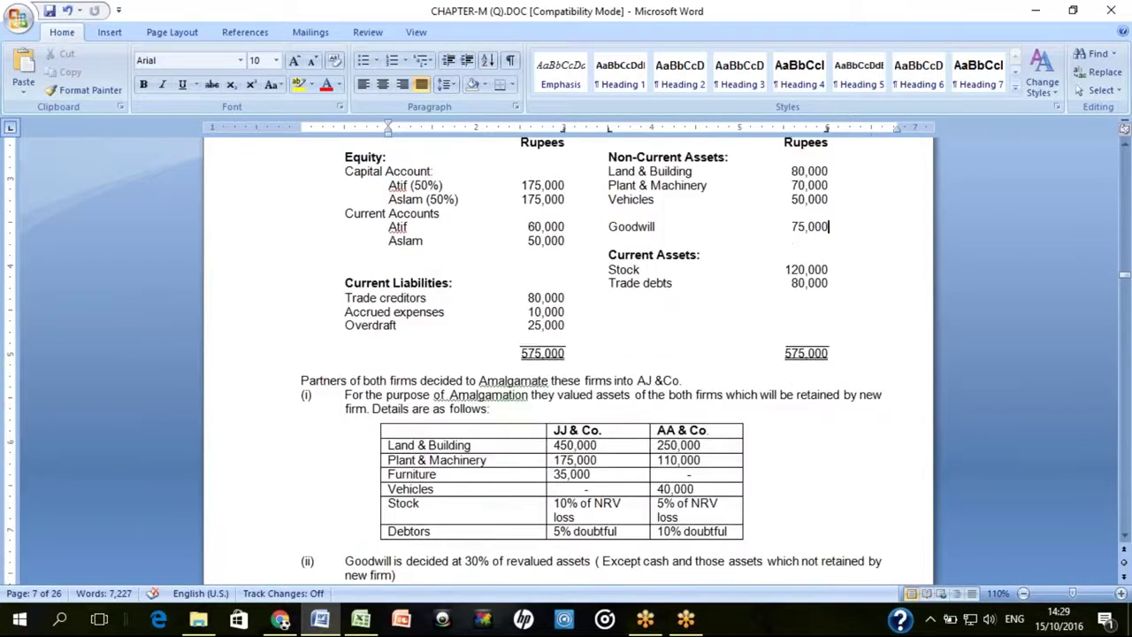
key(Page_Down)
key(Page_Down)
key(Page_Down)
key(Page_Down)
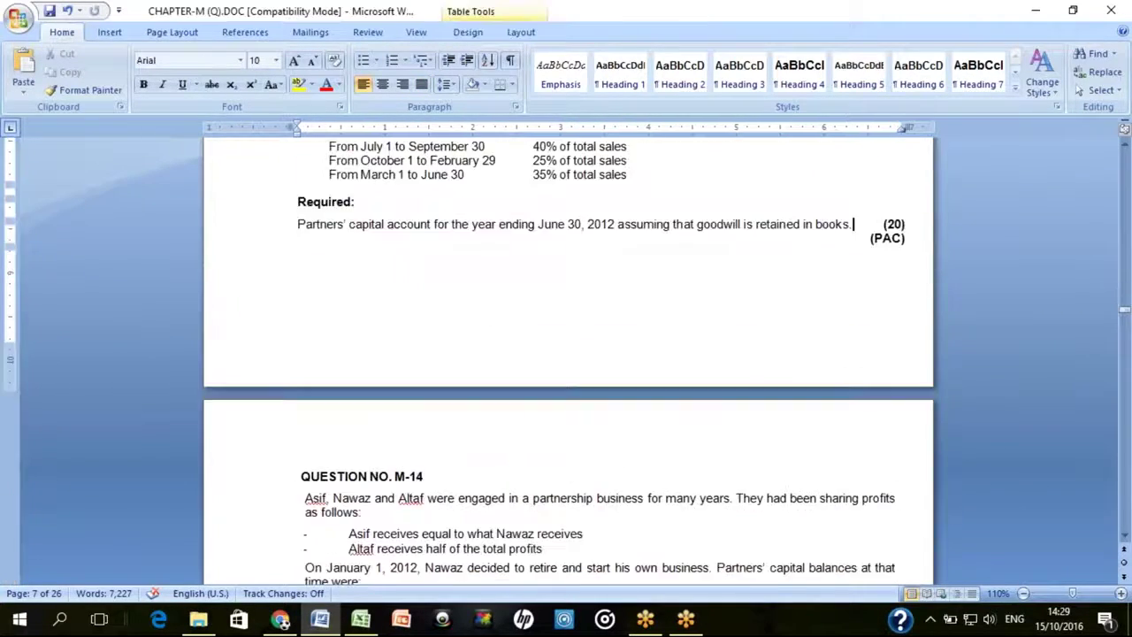
key(Page_Down)
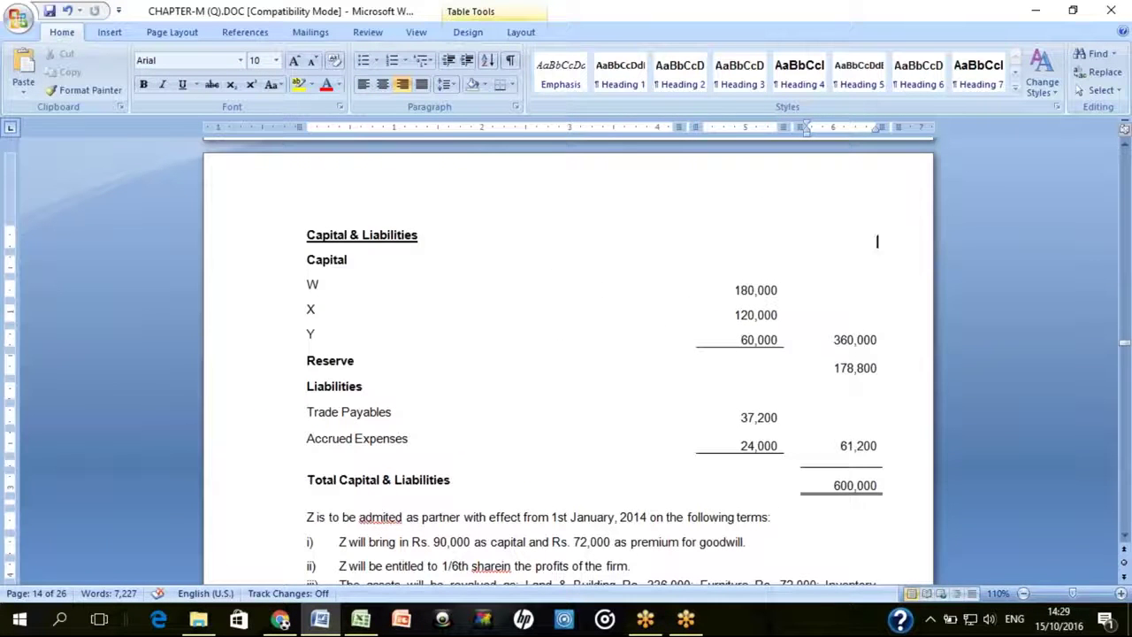
Go back through the Word document to Question M-9 A and find the line listing the partners' drawings
key(Page_Up)
key(Page_Up)
key(Page_Up)
key(Page_Up)
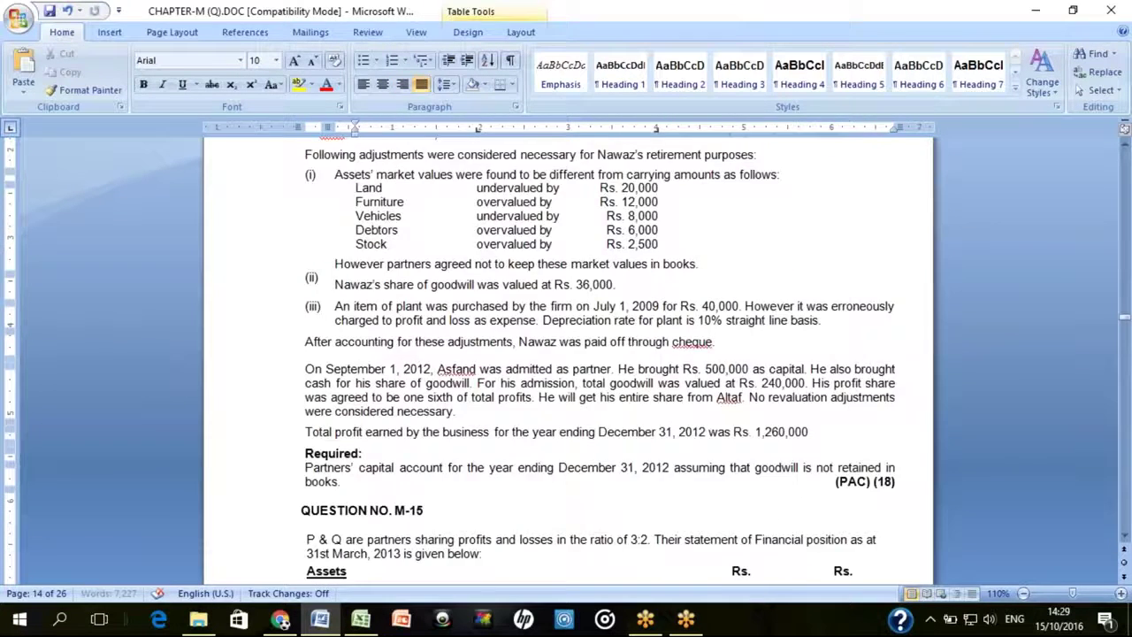
key(Page_Up)
key(Page_Up)
key(Page_Up)
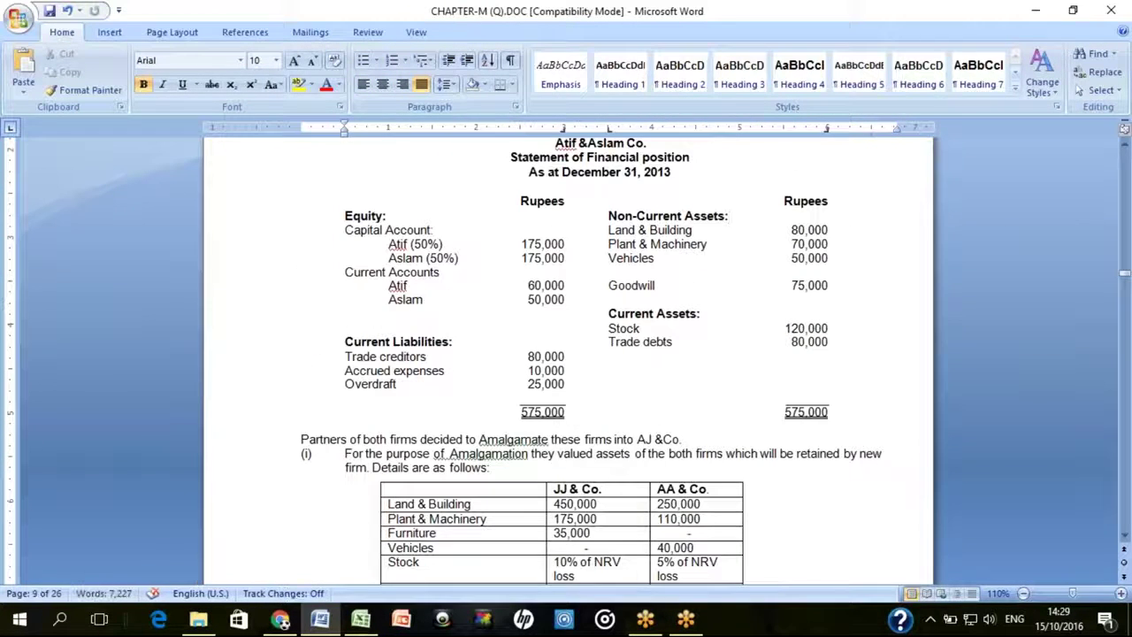
key(Page_Up)
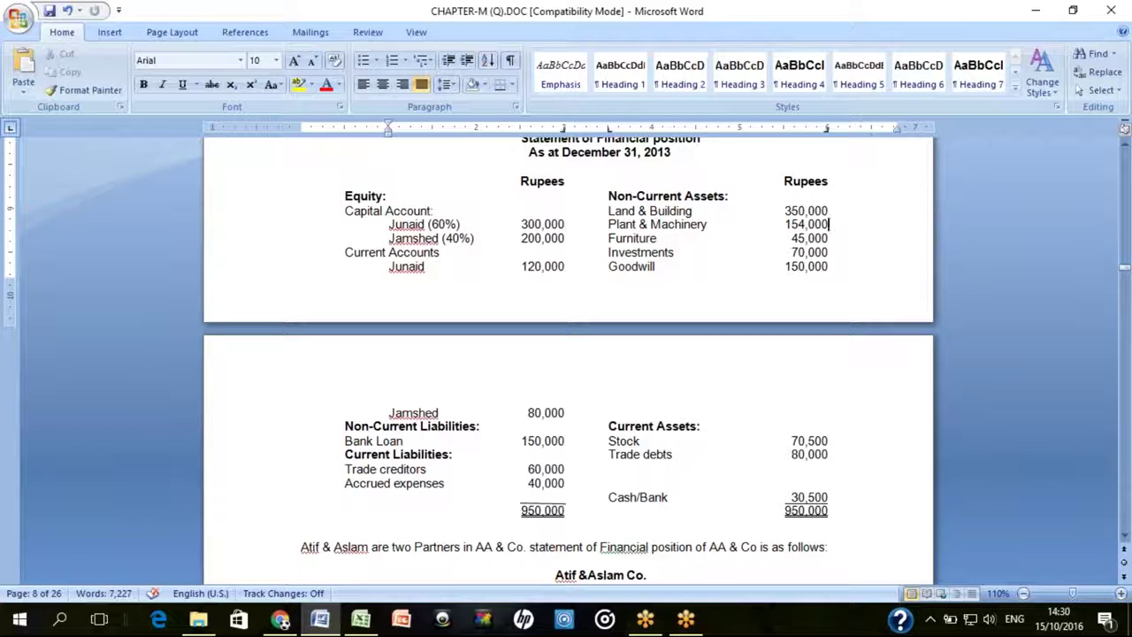
scroll(566, 354, down, 2)
key(Page_Up)
key(Page_Up)
key(Page_Up)
key(Page_Up)
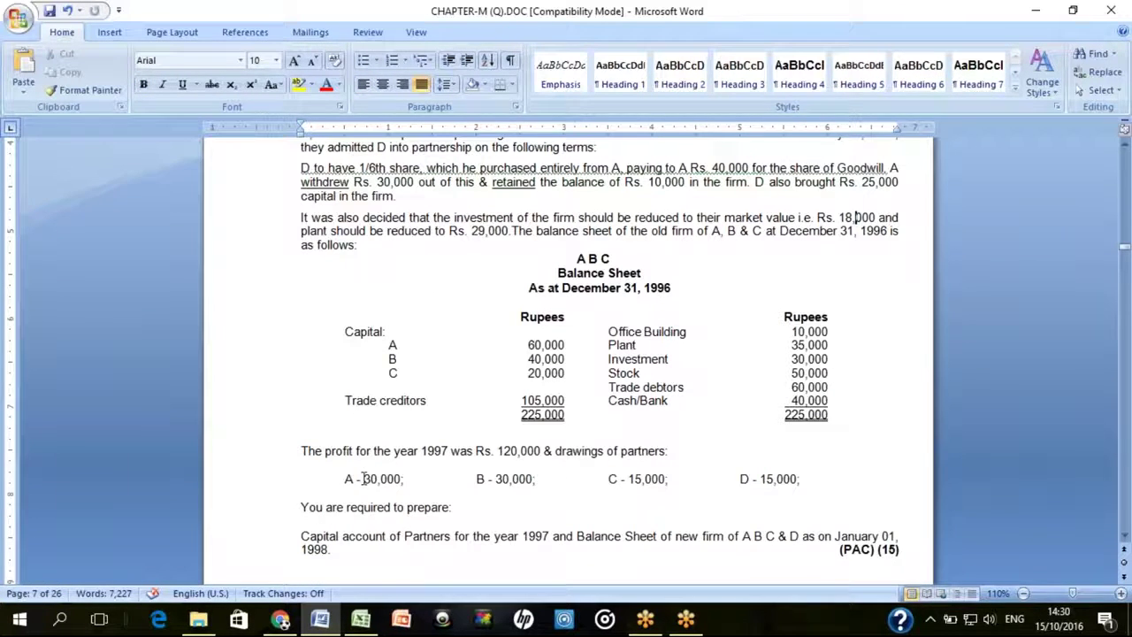
Add the note "(this does not include drawings of Rs. 30,000 mentioned above)" after A's 30,000 drawings
drag(364, 478, 401, 478)
click(402, 478)
text(()
text(this do)
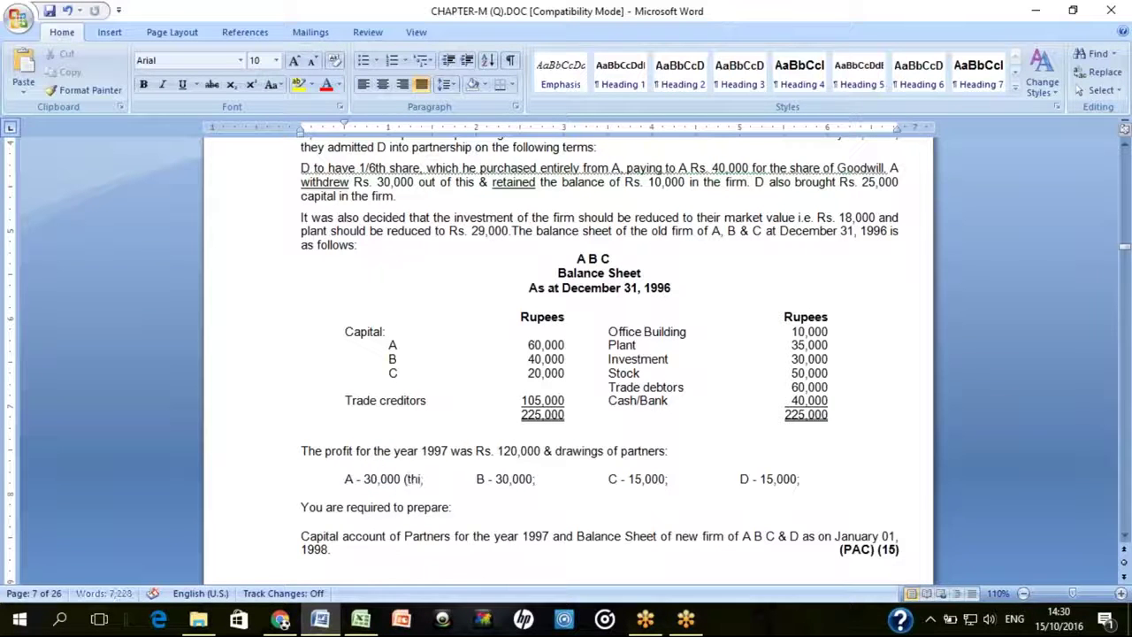
text(es not )
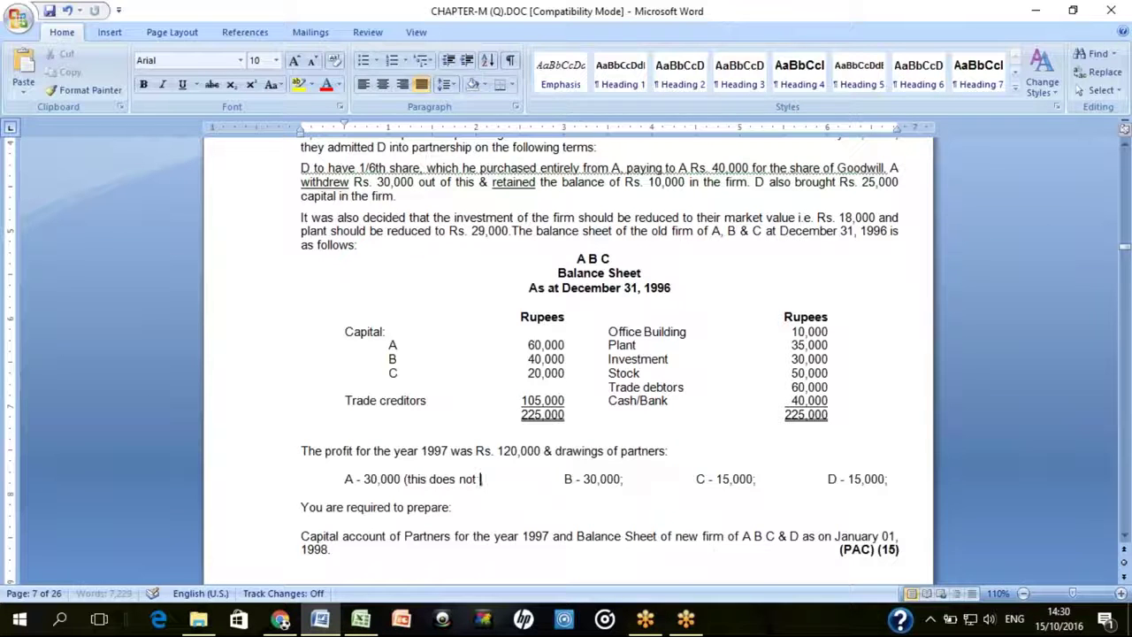
text(include drawings of )
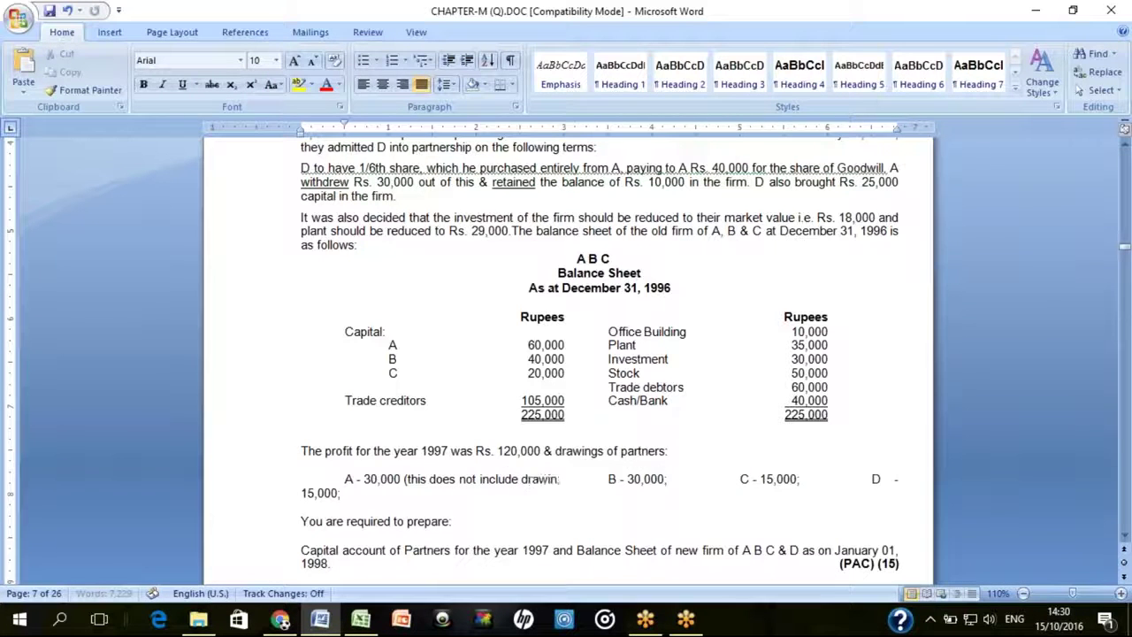
text(Rs. 30,000)
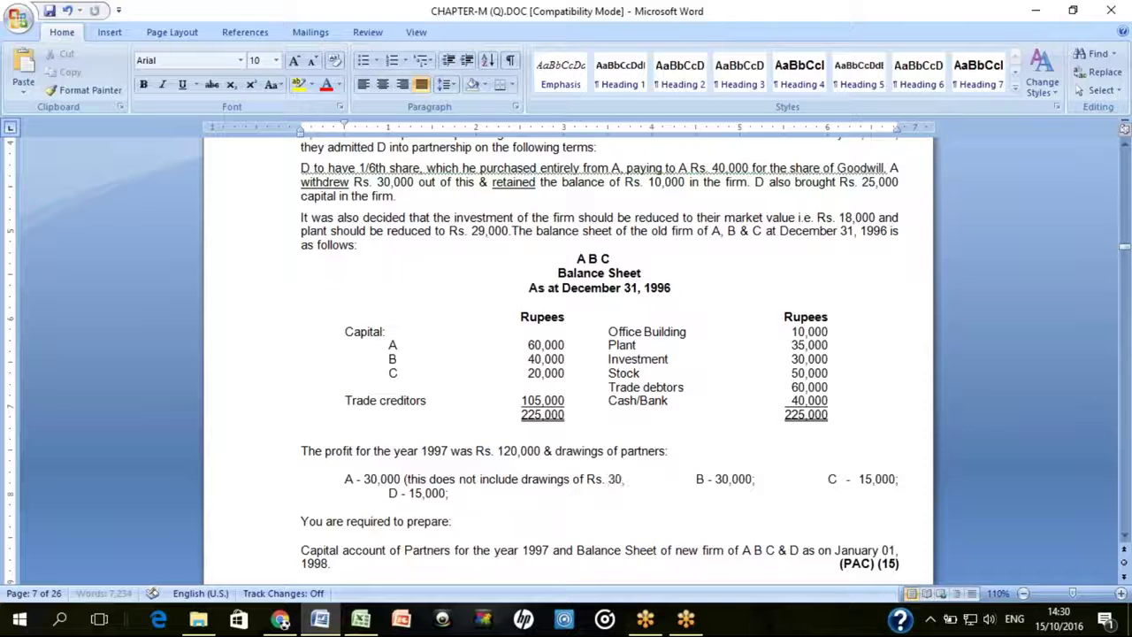
text( mentioned abo)
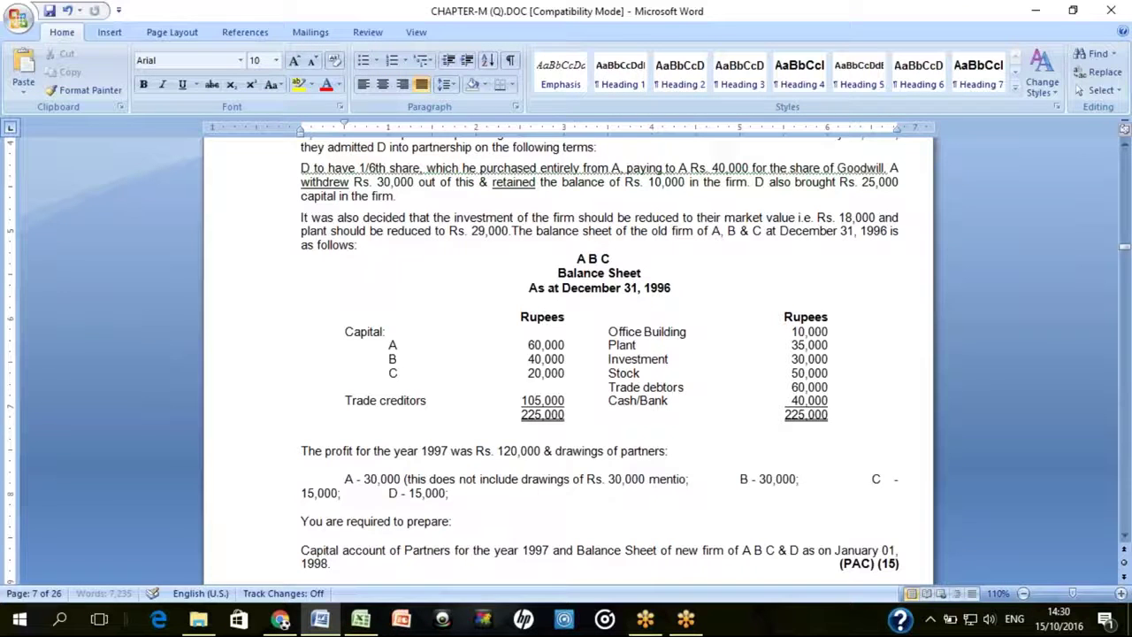
text(ve))
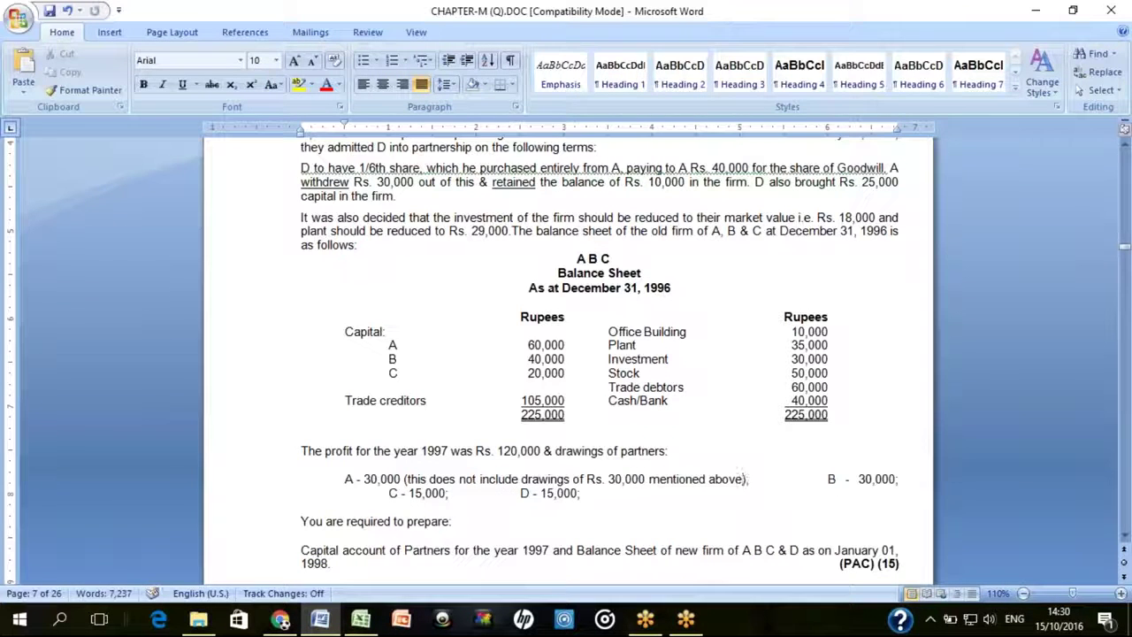
Remove the extra spacing between A's drawings note and B's drawings
click(827, 479)
key(Left)
key(Left)
key(Delete)
key(Delete)
Reduce the spacing between B's and C's drawings to a single tab
key(Right)
key(Right)
key(Right)
key(Right)
key(Right)
key(Right)
key(Right)
key(Right)
key(Right)
key(Right)
key(Right)
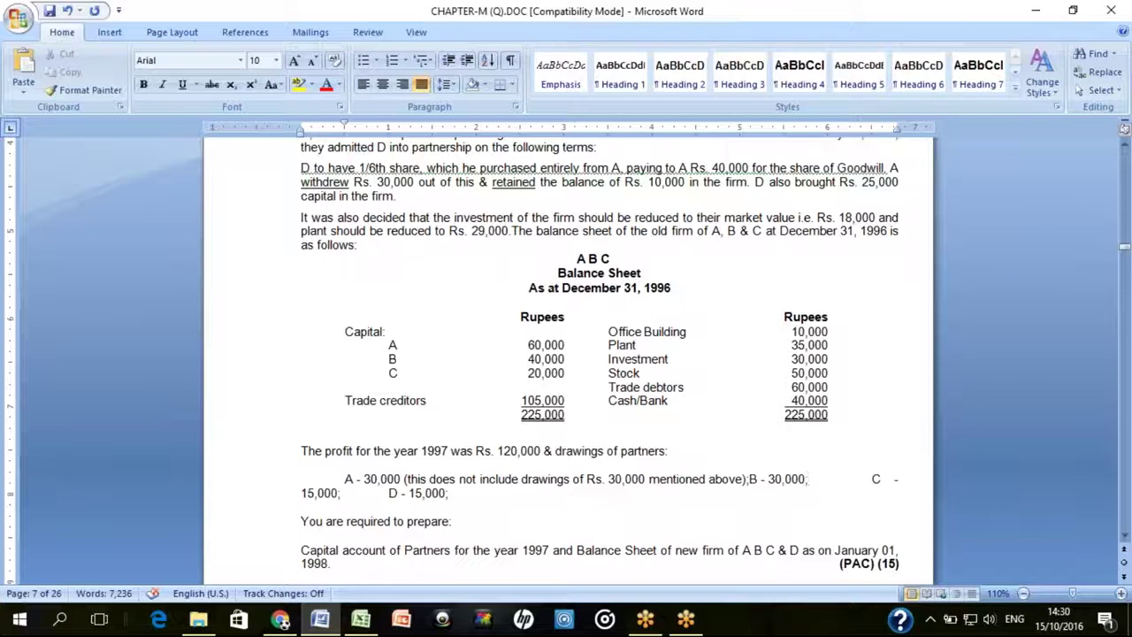
key(Delete)
key(Delete)
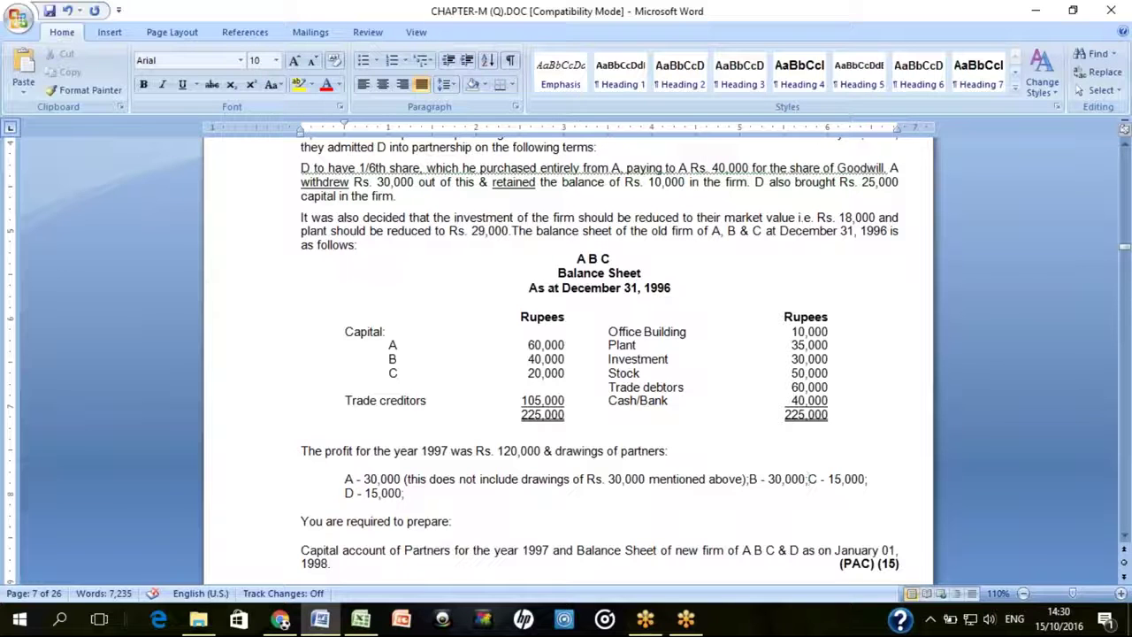
key(Tab)
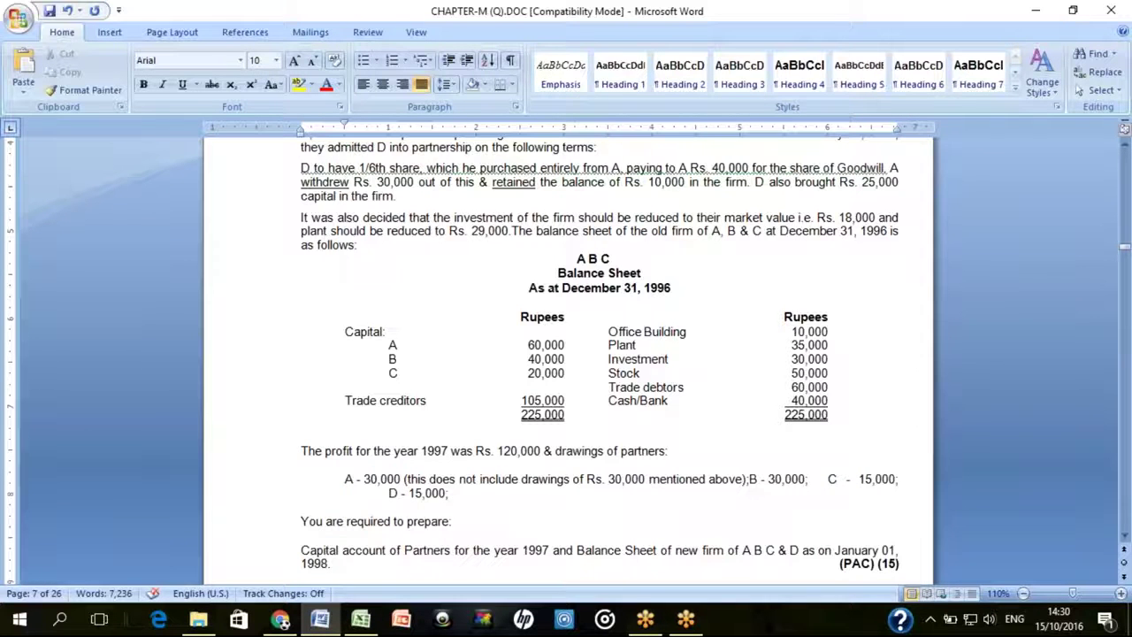
Remove the remaining spacing between B's and C's drawings in Question M-9 A
key(BackSpace)
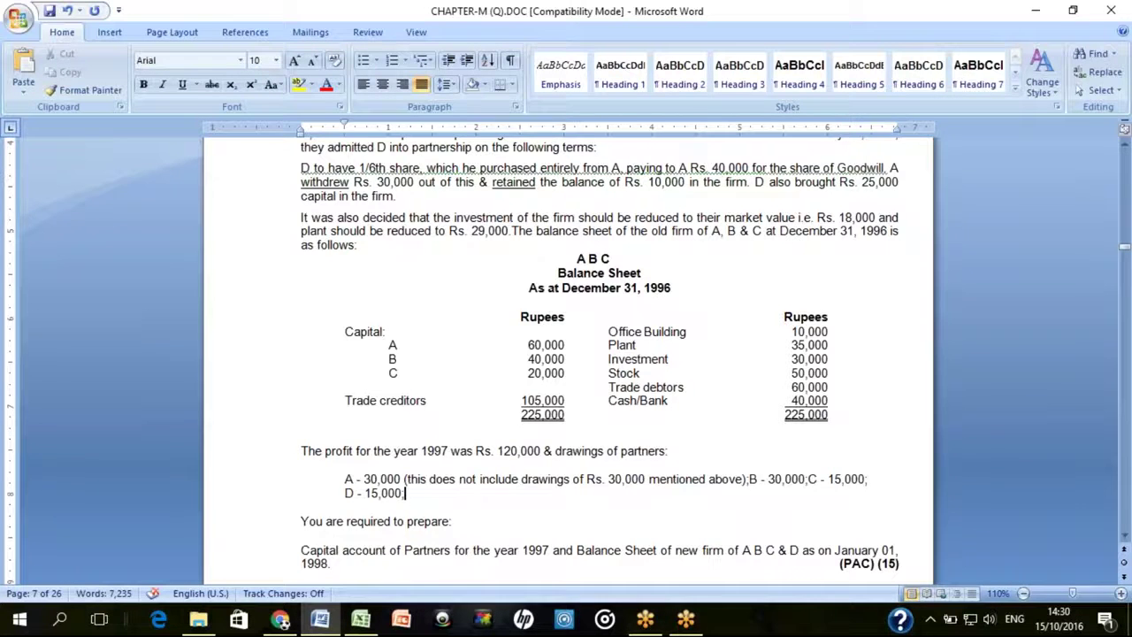
Go forward through the Word document to Question M-20 on the partnership of L, M & N
scroll(803, 504, down, 10)
scroll(802, 505, down, 20)
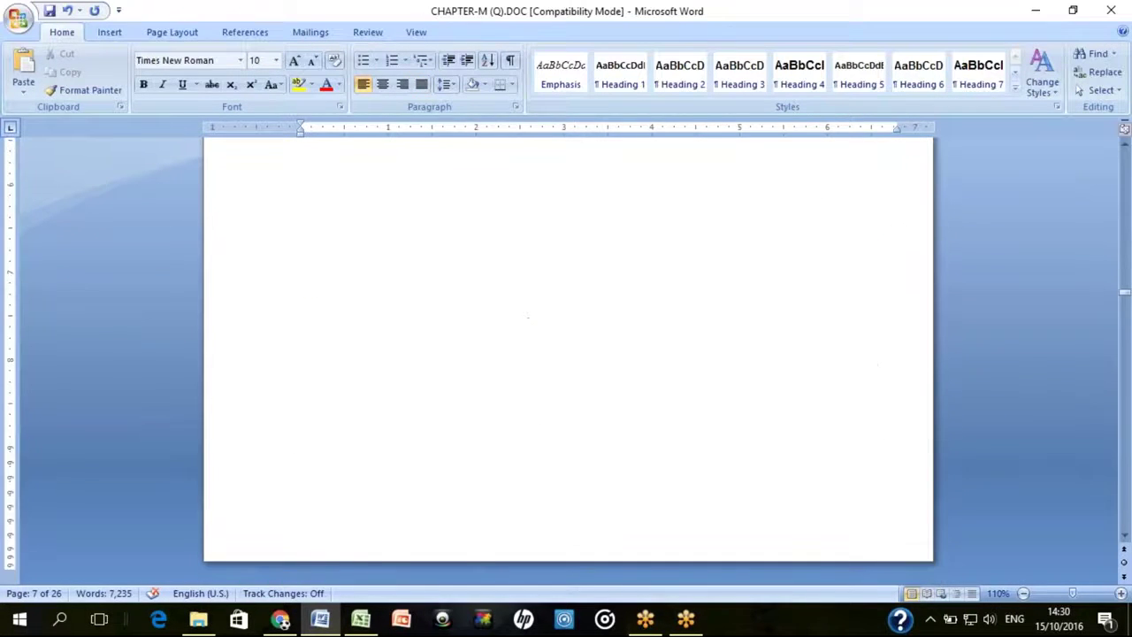
scroll(802, 504, down, 20)
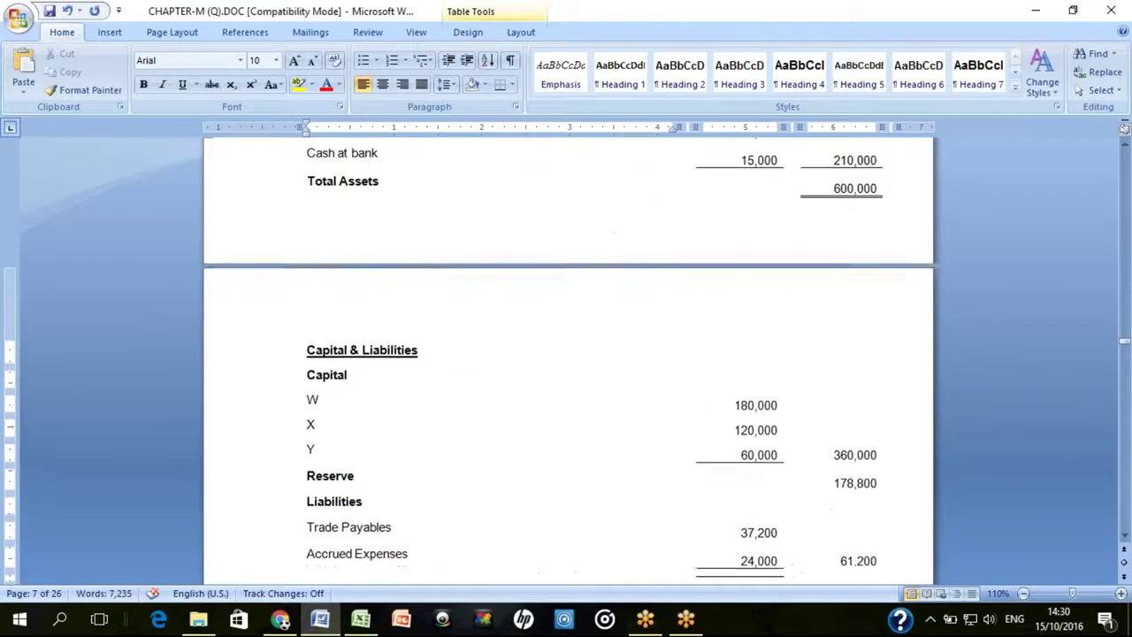
scroll(802, 504, down, 20)
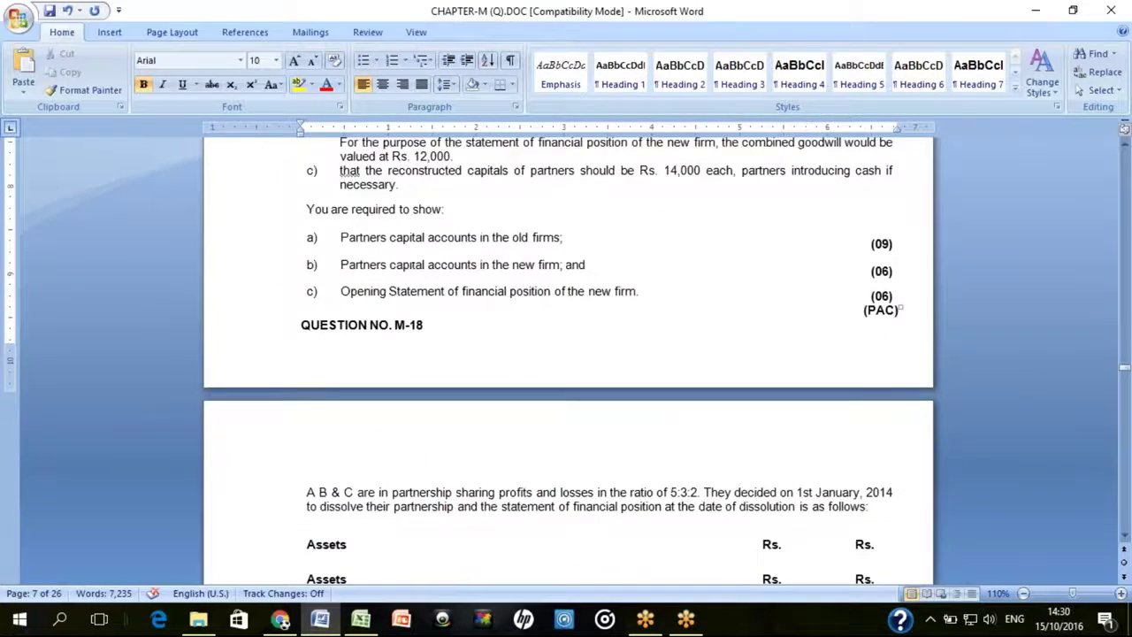
scroll(310, 440, down, 20)
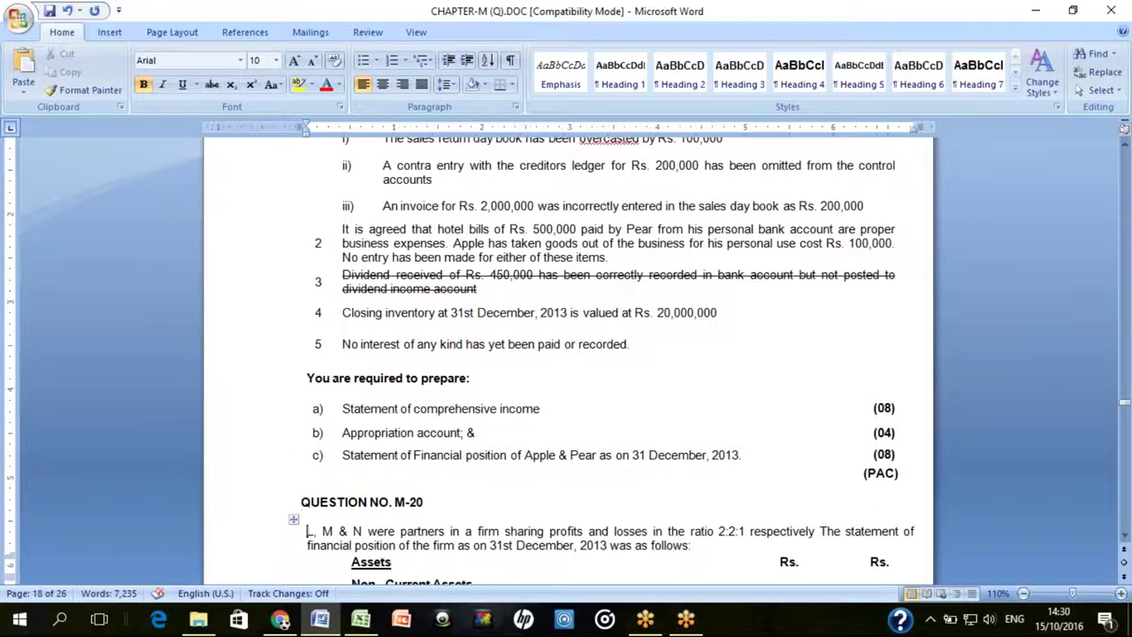
scroll(314, 455, down, 3)
scroll(307, 579, down, 4)
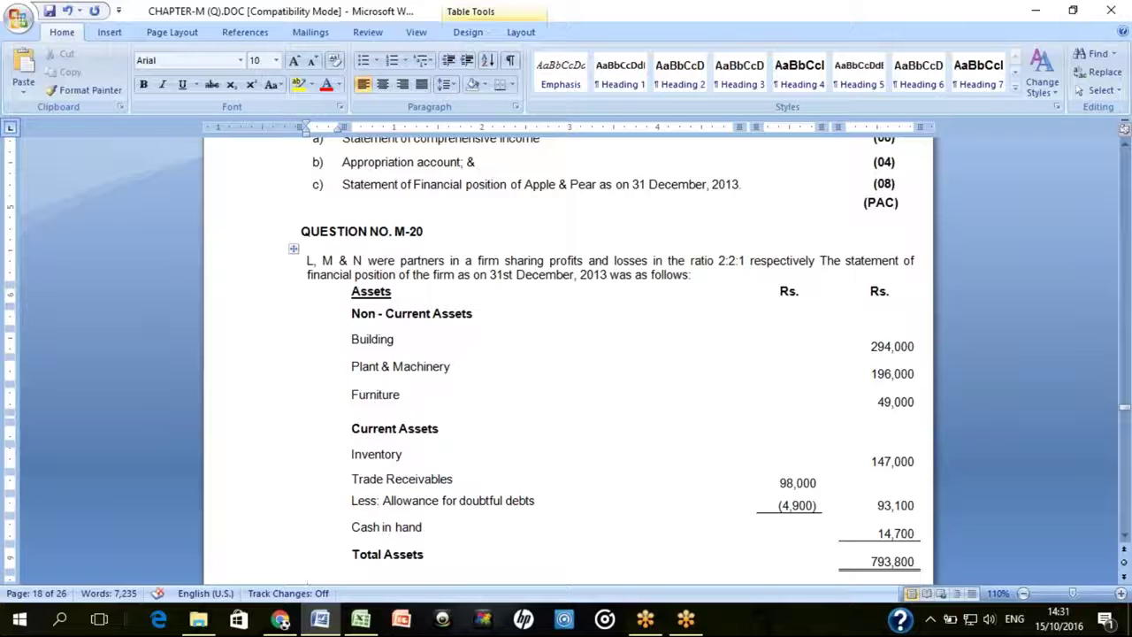
Examine the assets, capital and liabilities of L, M & N in Question M-20 and highlight the General Reserve item
key(Return)
key(Return)
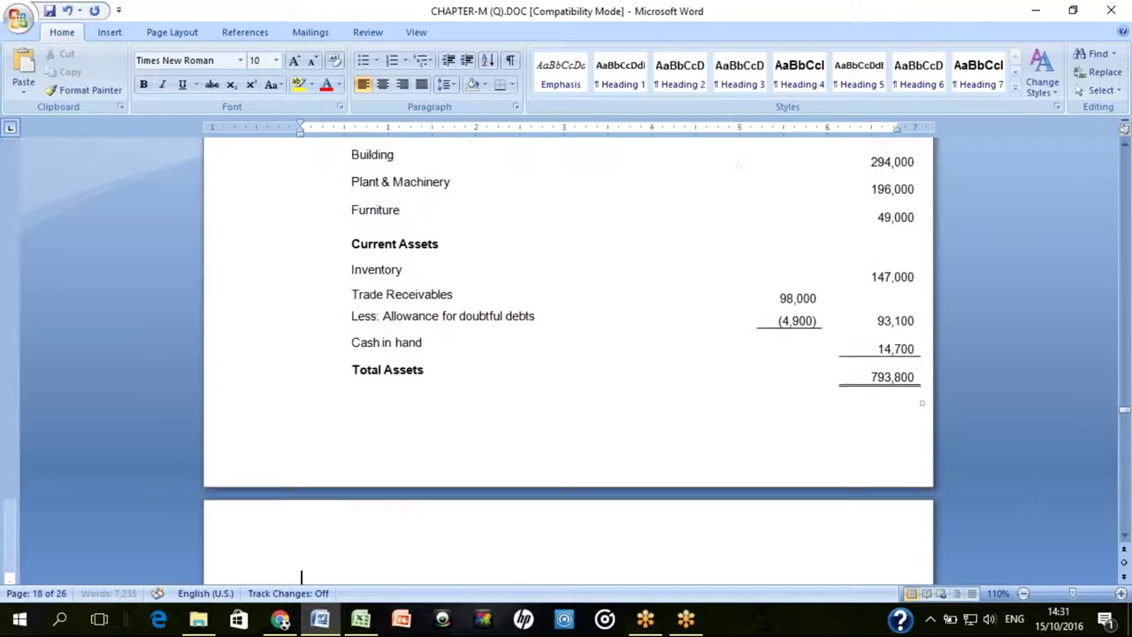
key(Down)
key(Down)
key(Down)
key(Down)
key(Down)
key(Down)
key(Down)
key(Down)
key(Down)
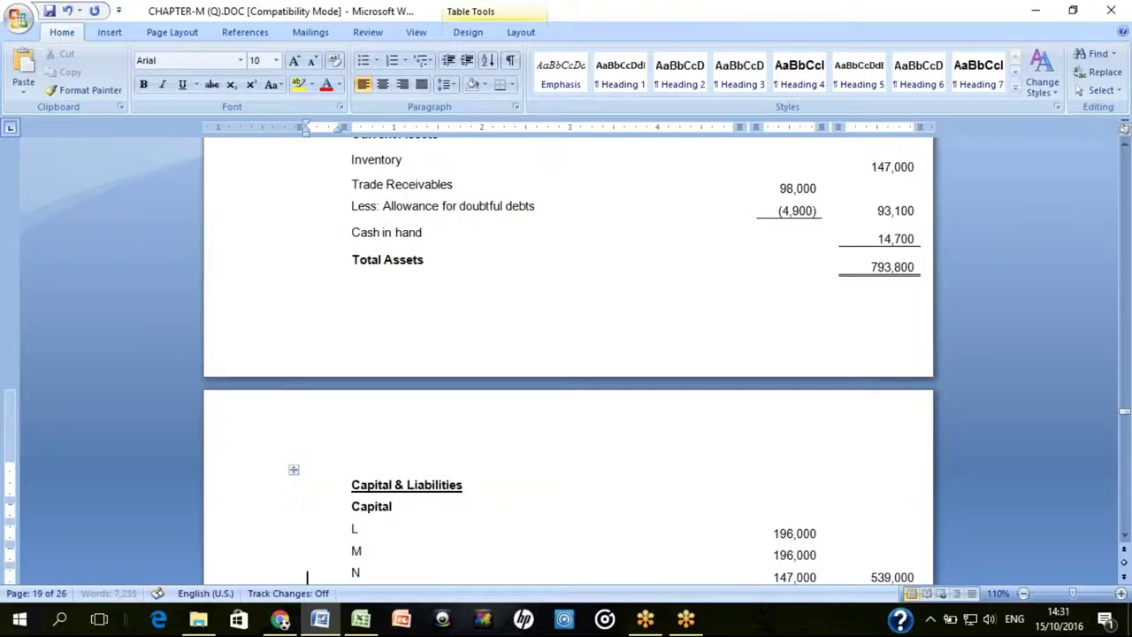
key(Down)
key(Down)
key(Down)
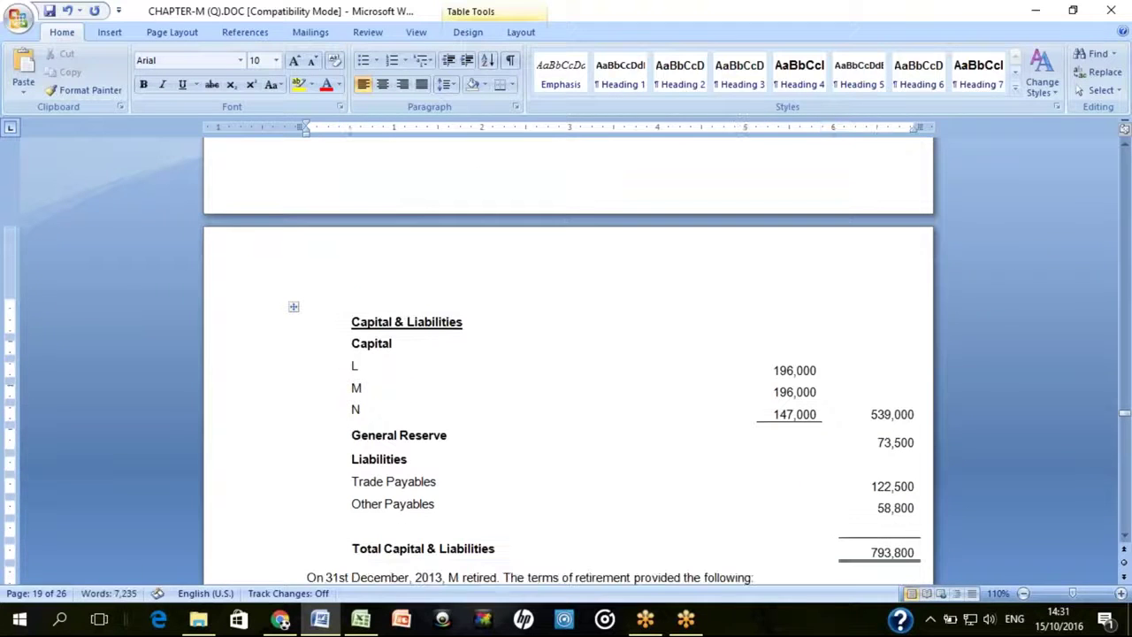
drag(451, 436, 352, 435)
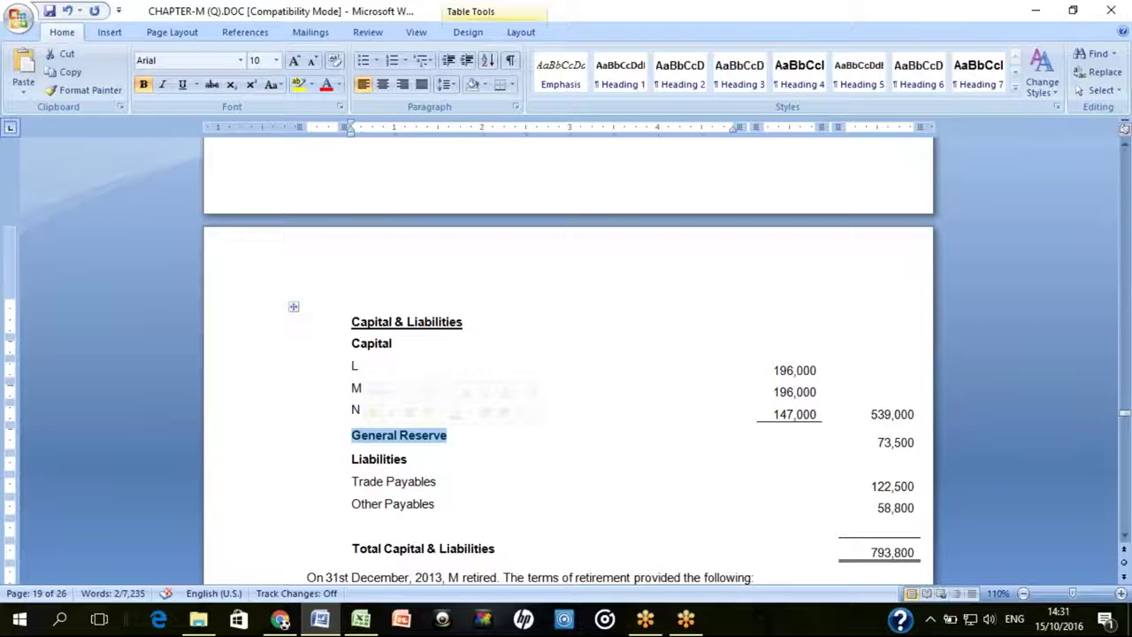
Read the terms of M's retirement in Question M-20, checking them against the statement of financial position
key(Down)
key(Down)
key(Down)
key(Down)
key(Down)
key(Down)
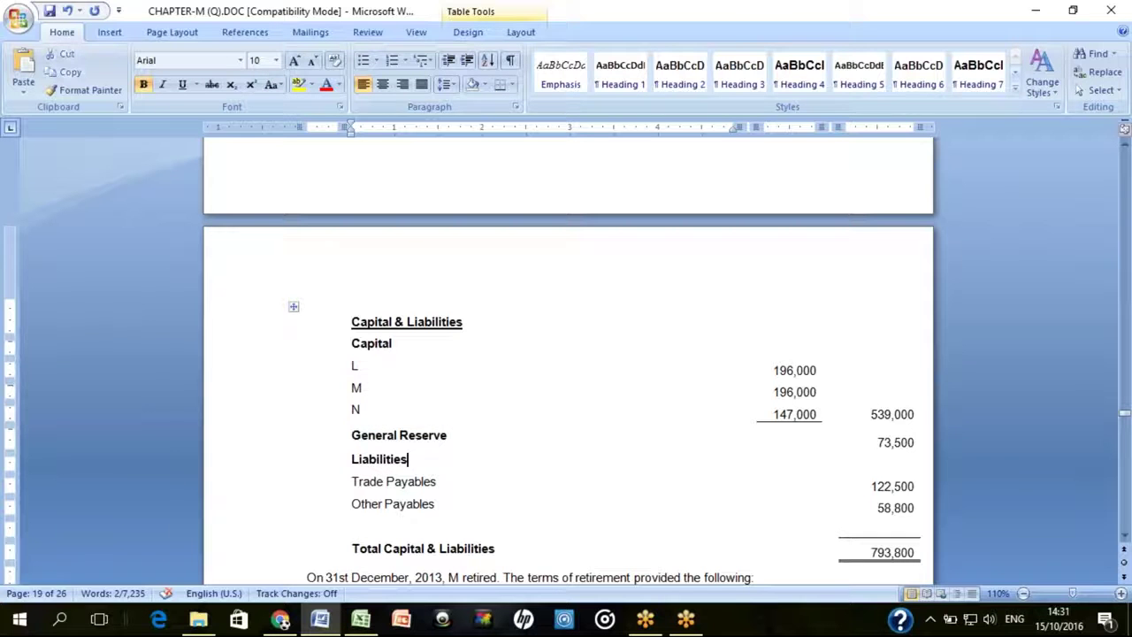
key(Down)
key(Down)
key(Down)
key(Down)
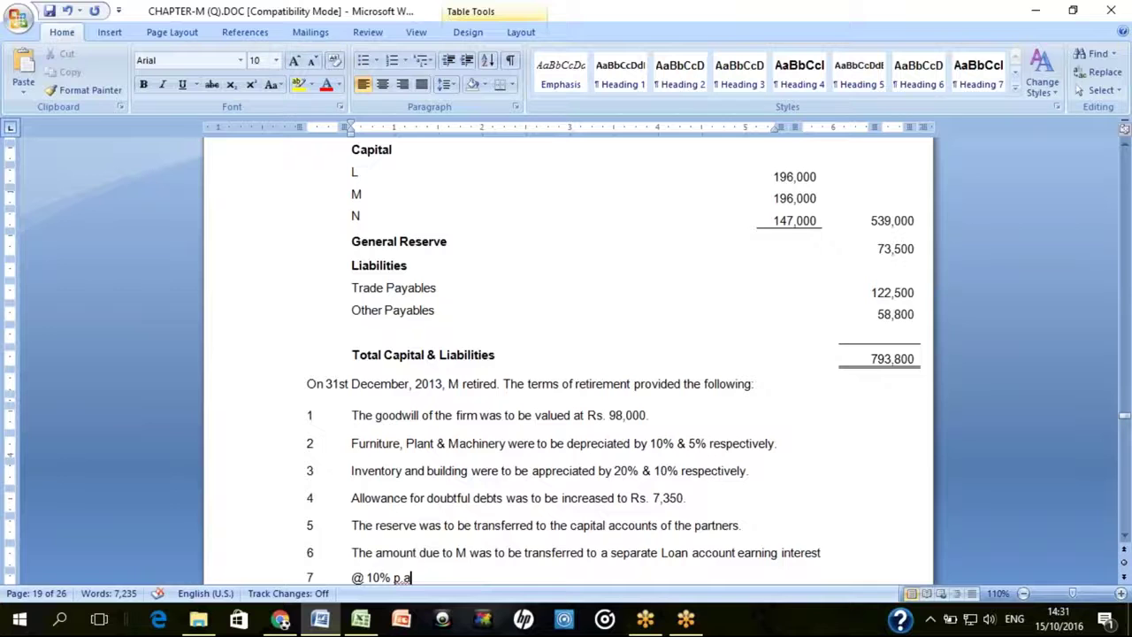
key(Page_Up)
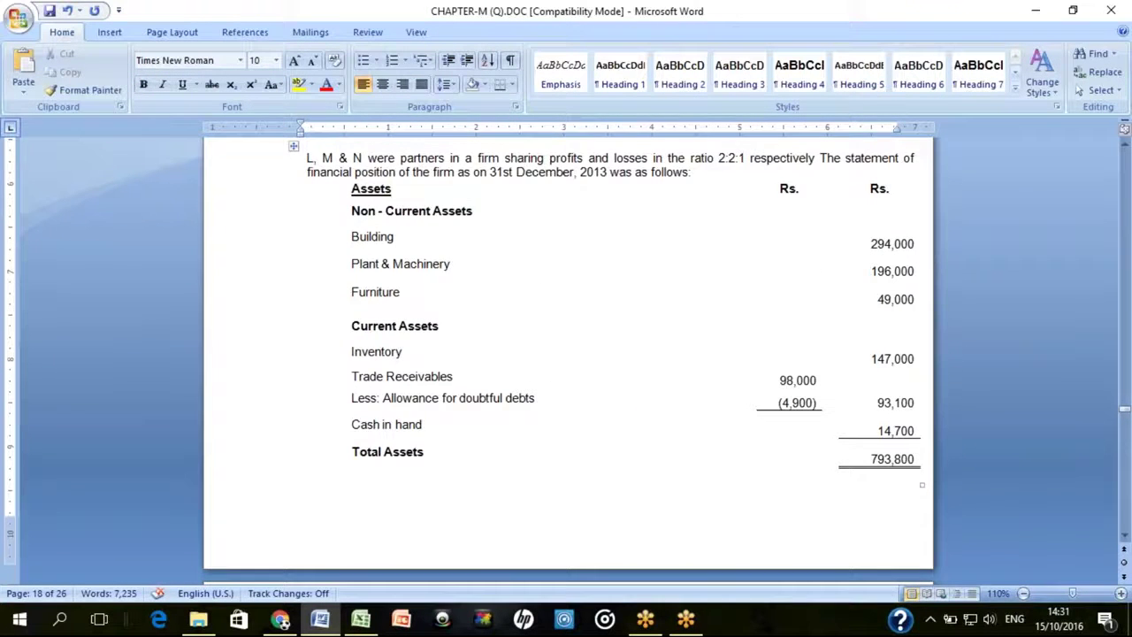
key(Page_Down)
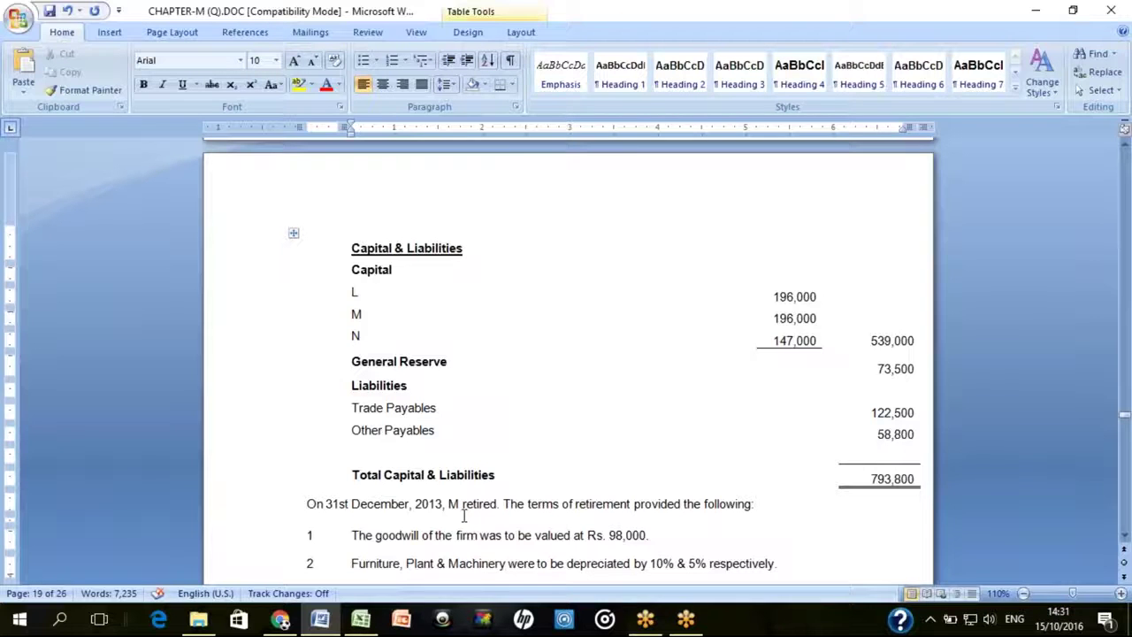
click(542, 510)
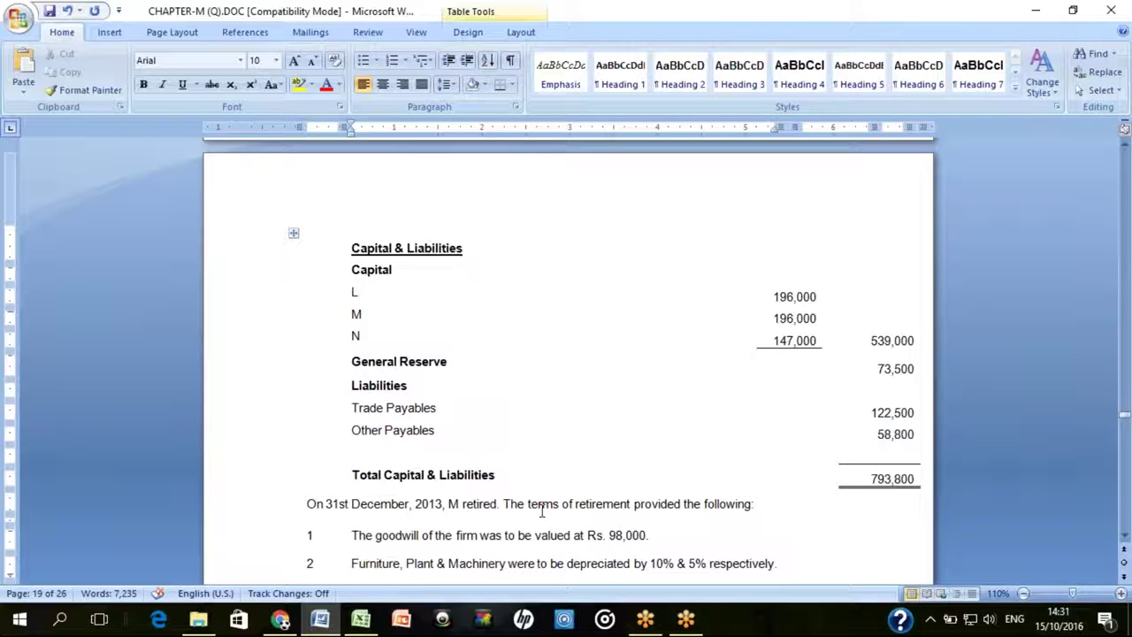
scroll(541, 566, down, 3)
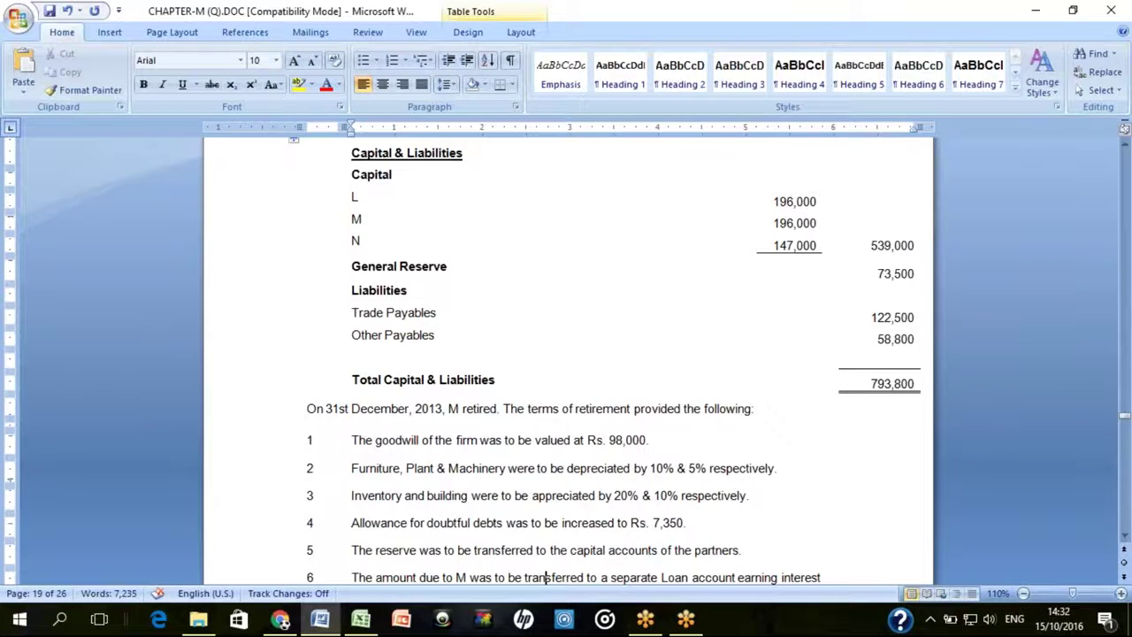
key(Down)
key(Down)
key(Down)
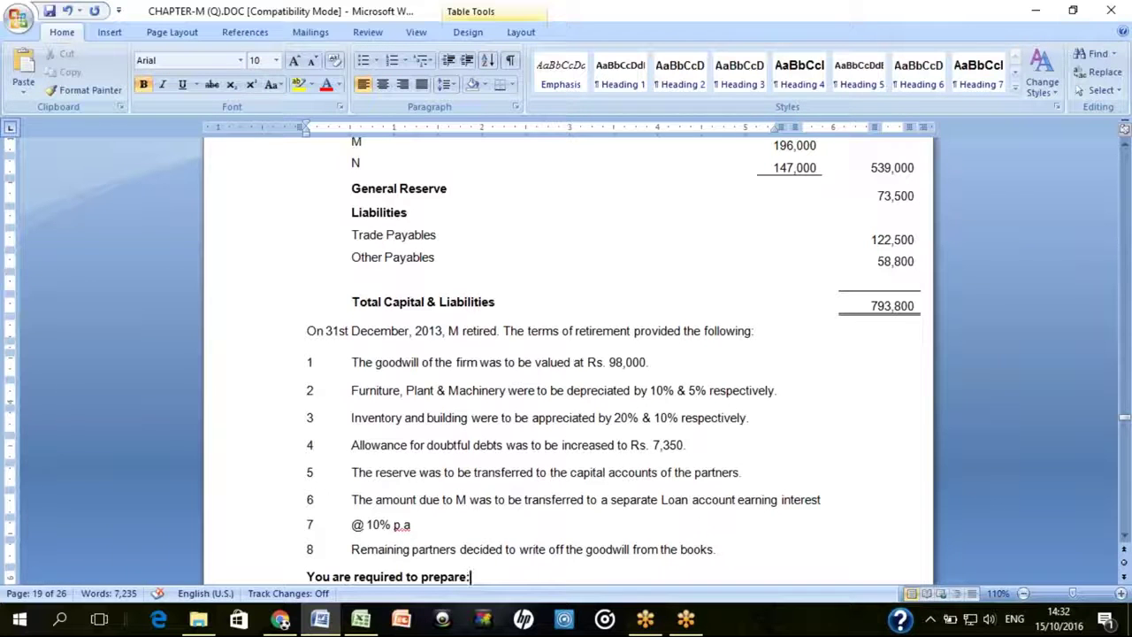
Highlight the goodwill valuation term, then the words "depreciated" in term 2 and "appreciated" in term 3
drag(353, 364, 652, 373)
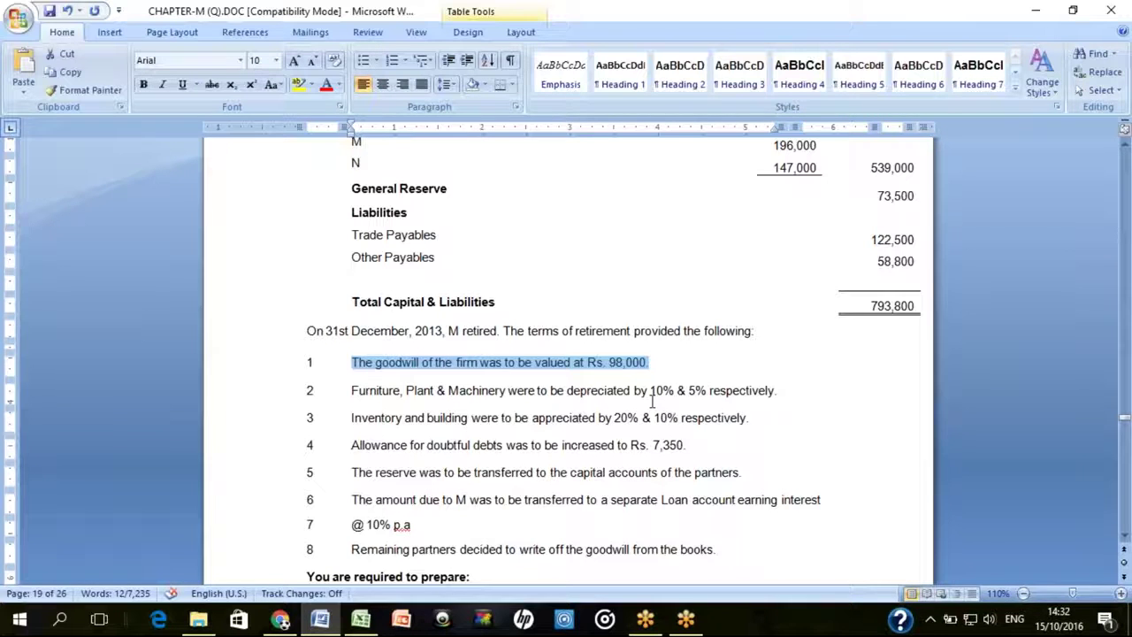
click(597, 397)
double_click(597, 397)
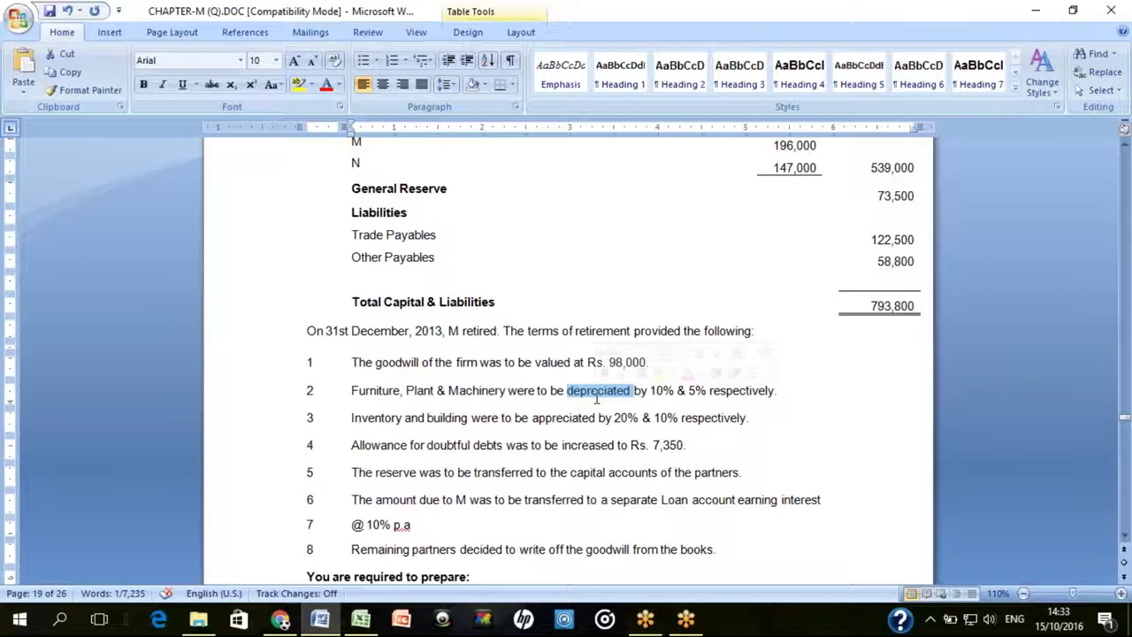
double_click(559, 425)
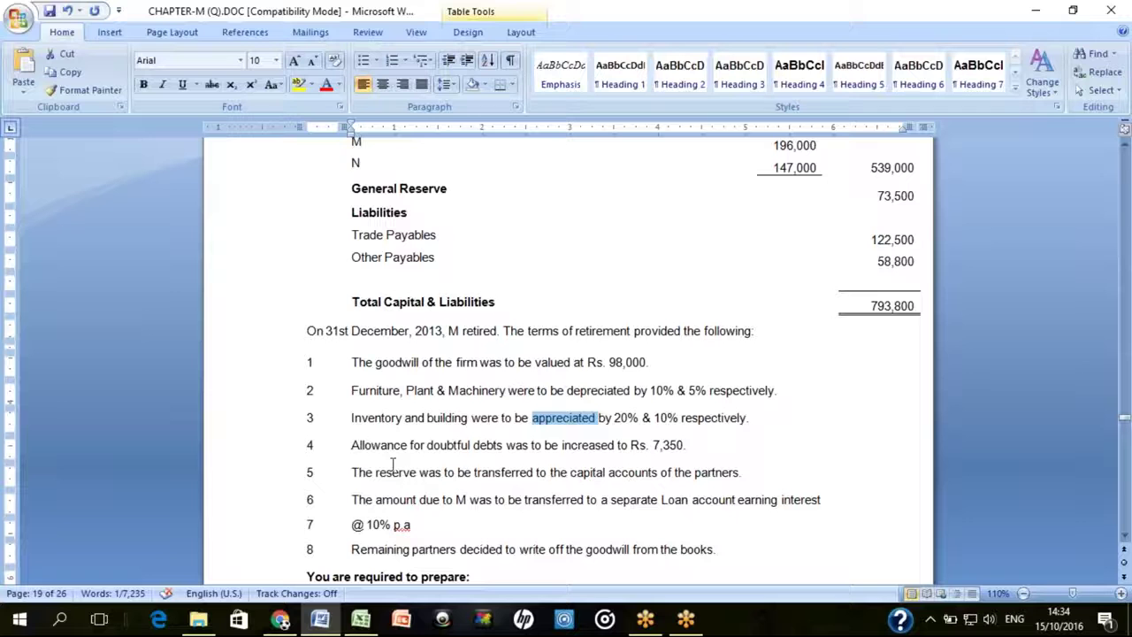
Compare the word "to" in the doubtful debts allowance term with "by" in the depreciation and appreciation terms
double_click(624, 445)
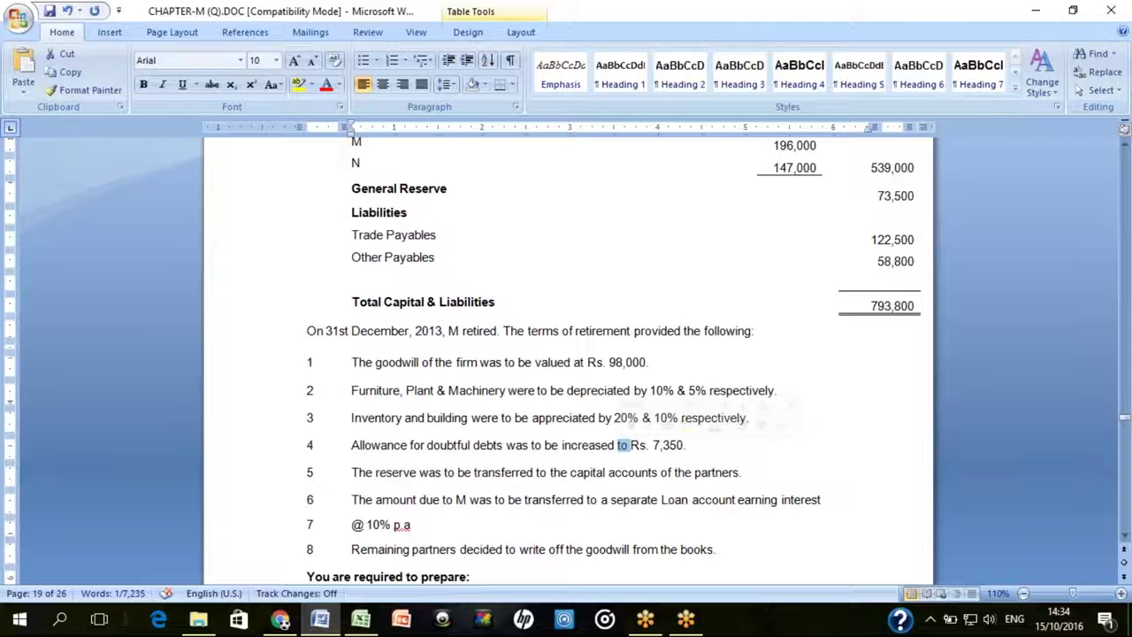
double_click(606, 418)
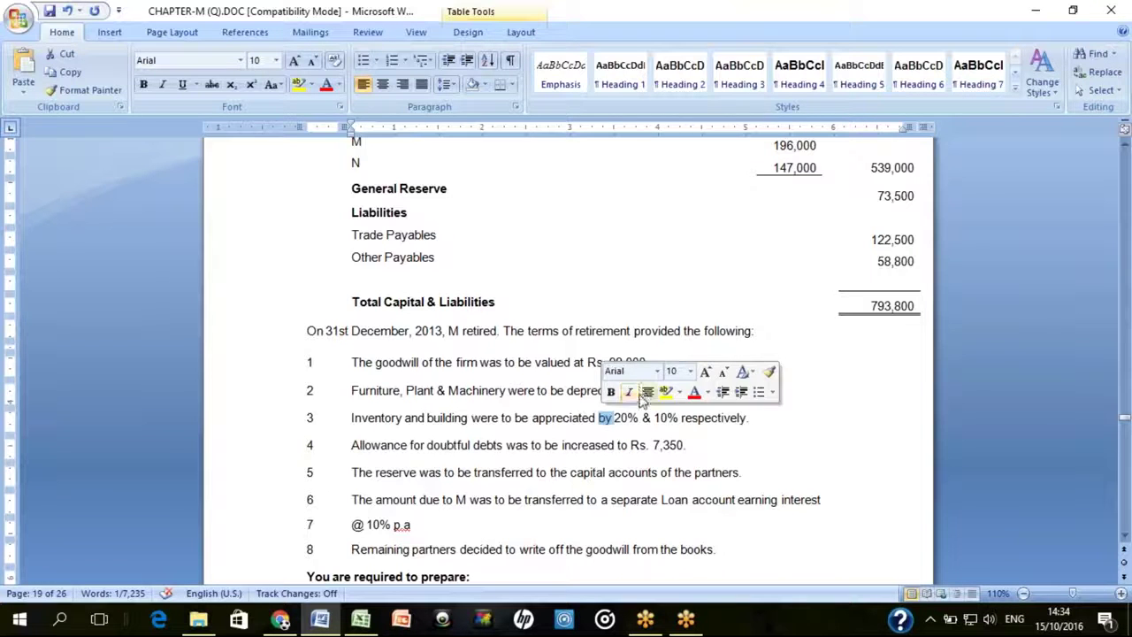
double_click(639, 391)
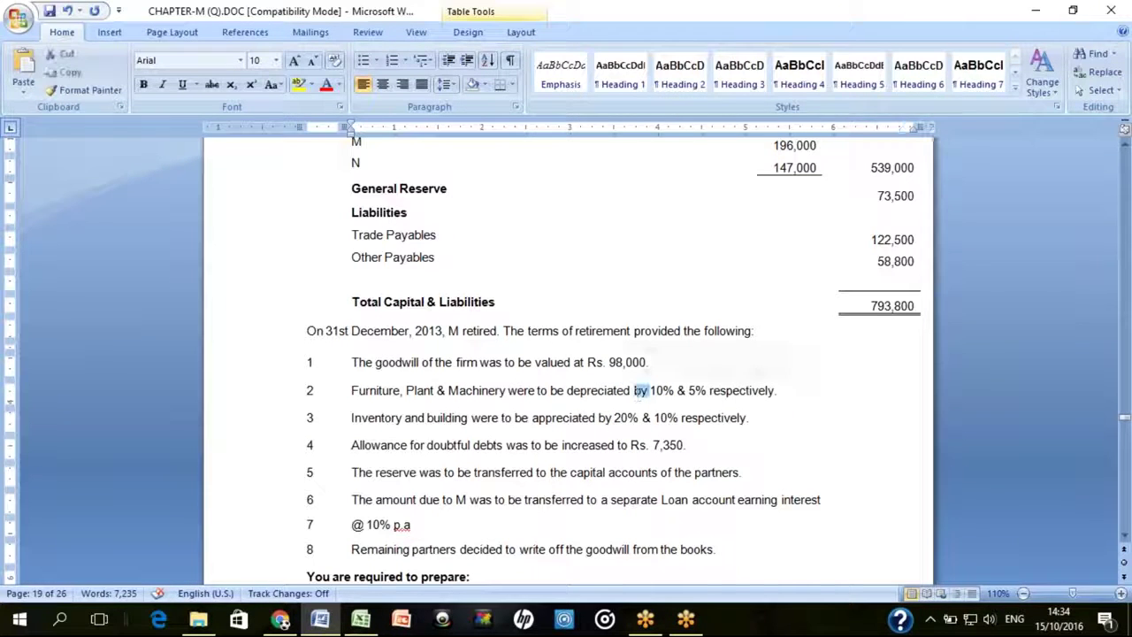
double_click(624, 445)
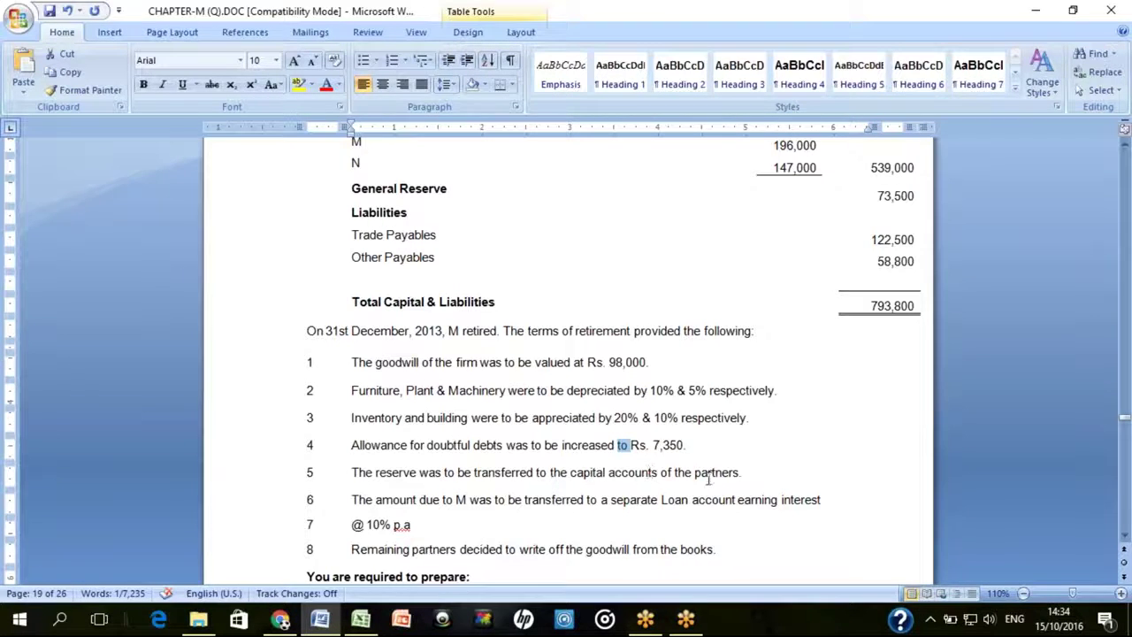
Highlight the reserve transfer term and the opening words of the term on the amount due to M
drag(353, 472, 456, 472)
drag(507, 499, 724, 474)
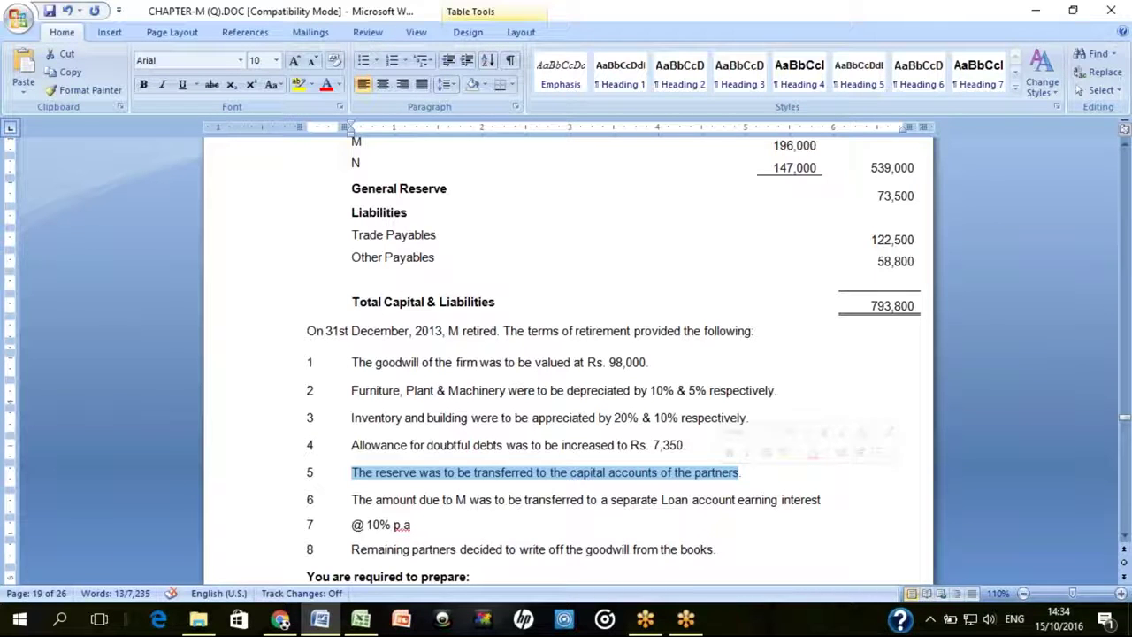
drag(350, 500, 462, 495)
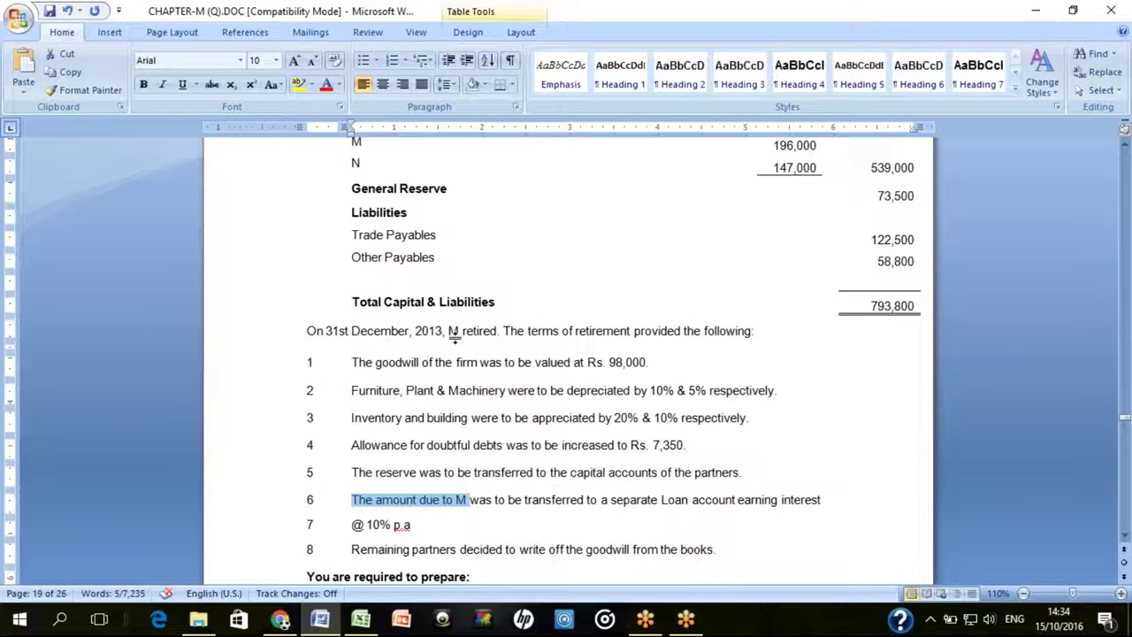
double_click(482, 500)
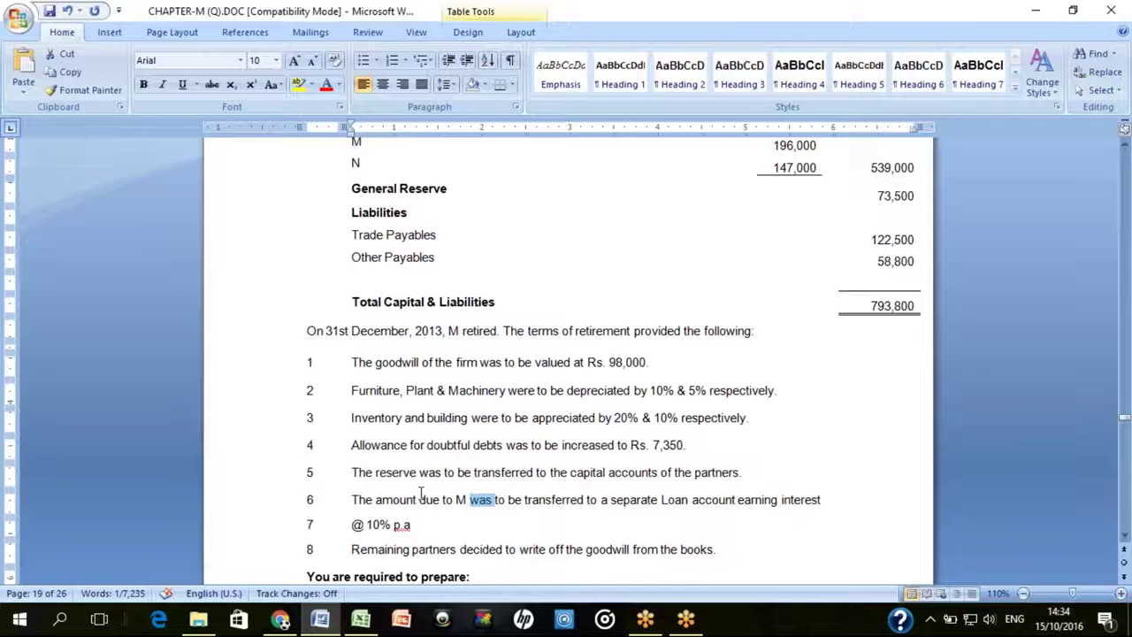
Remove the number beside "@ 10% p.a" and renumber the goodwill write-off term as 7
click(337, 527)
key(BackSpace)
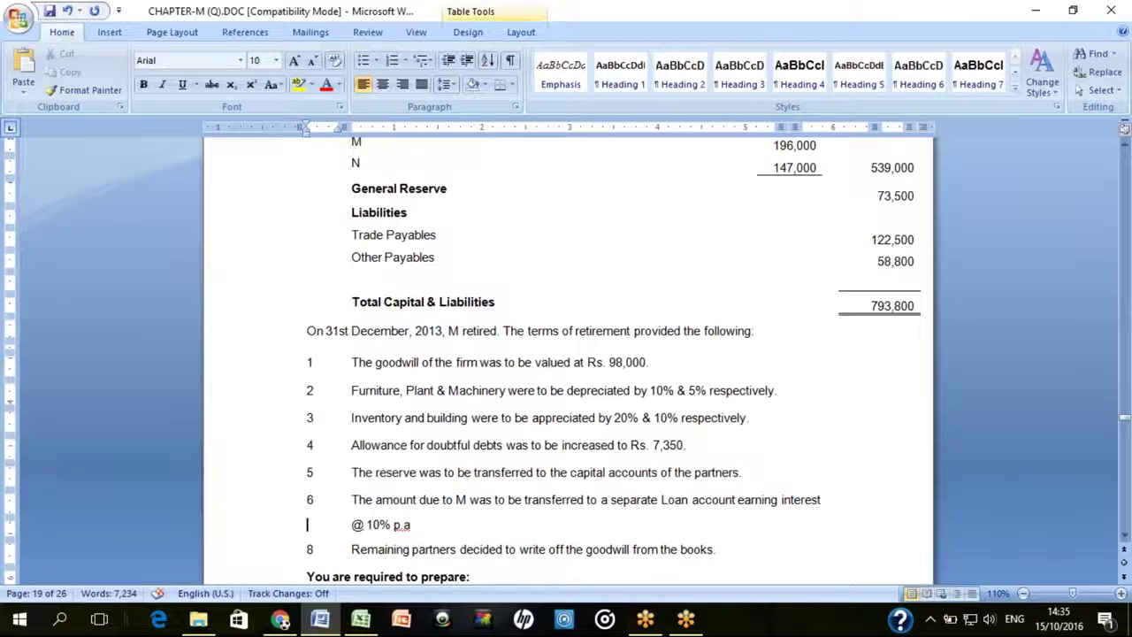
double_click(311, 550)
text(7)
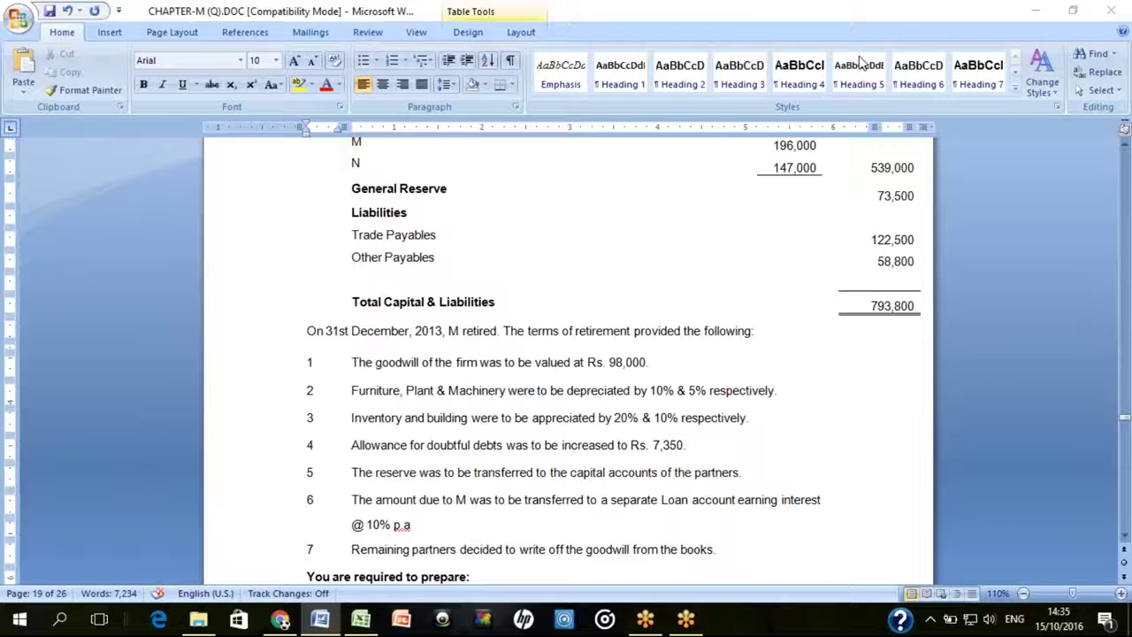
Switch to the Excel workbook Book1 and open the empty Sheet2
click(361, 618)
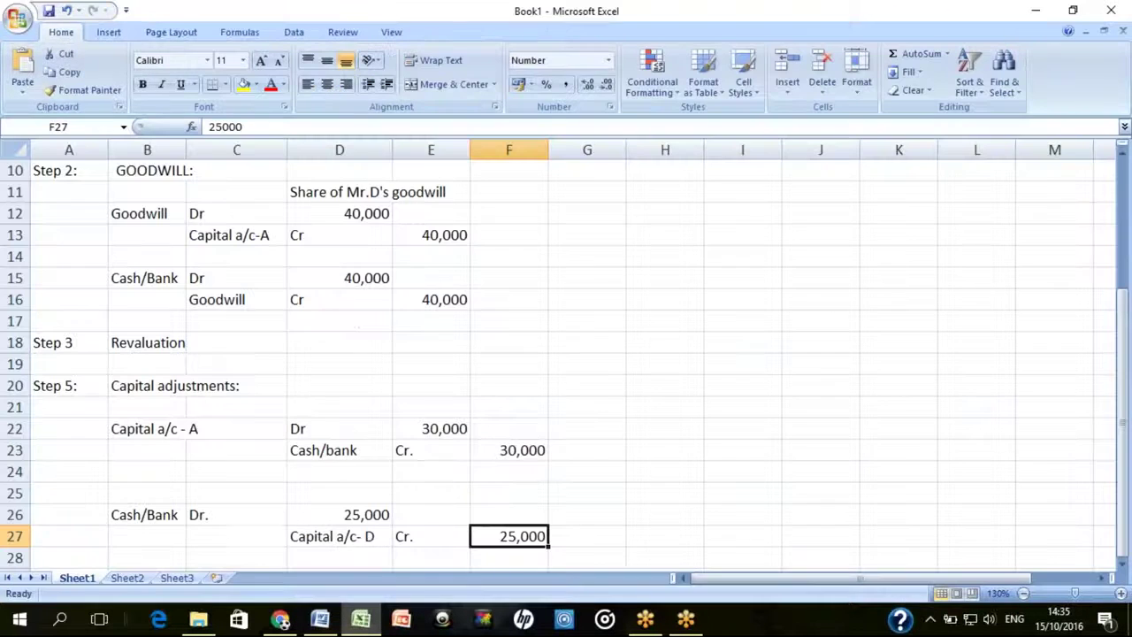
click(140, 577)
click(217, 281)
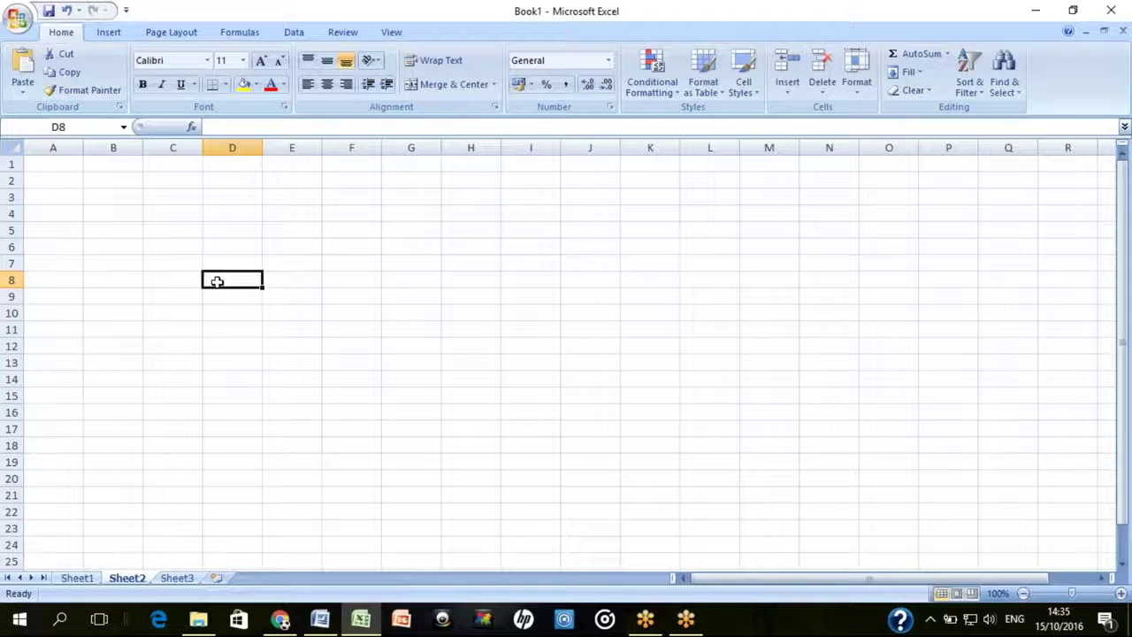
click(1122, 593)
click(1122, 593)
Enter the heading "Book Value" in cell C4 of Sheet2
click(211, 232)
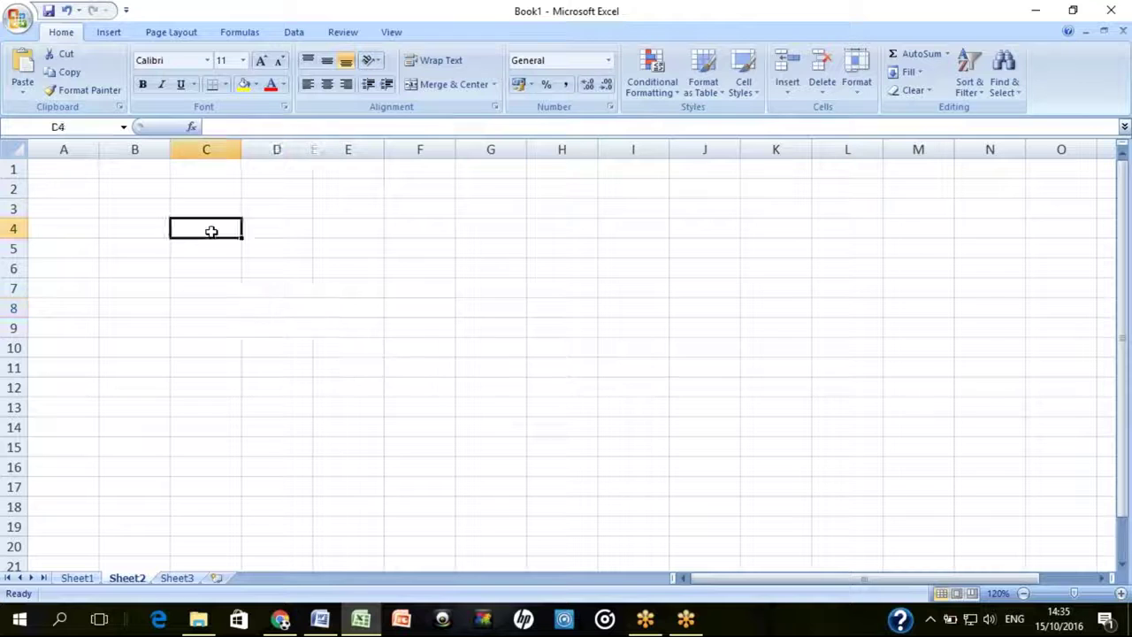
text(Book Valu)
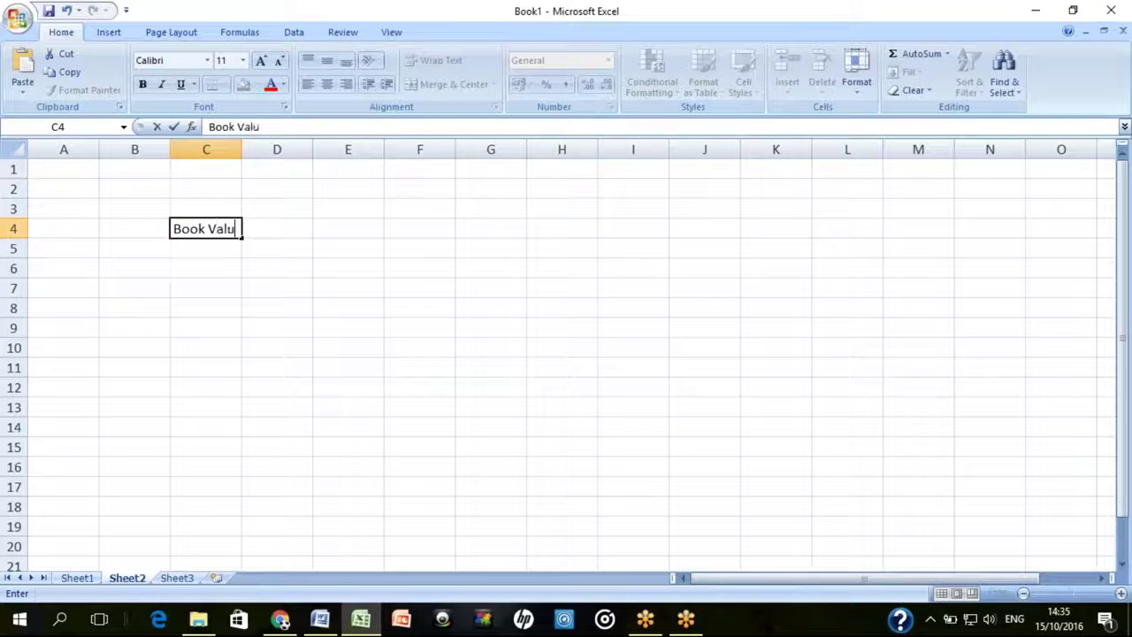
text(e)
key(Return)
Enter 100,000 in C6 under the Book Value heading and label the row "Furniture" in B6
click(206, 268)
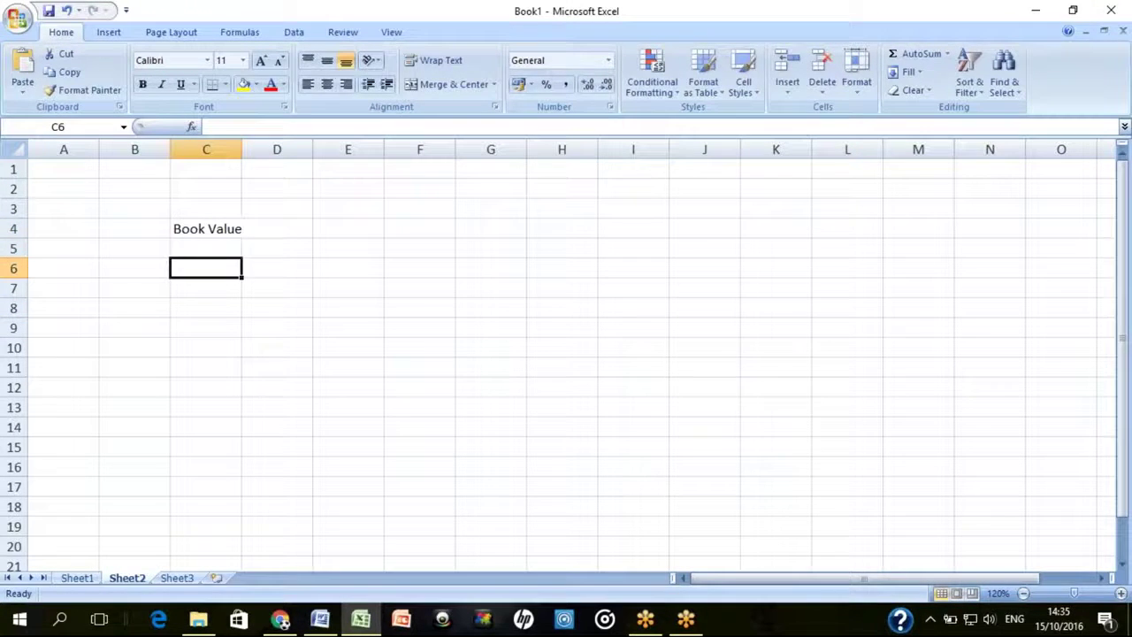
text(100,000)
key(Return)
click(134, 268)
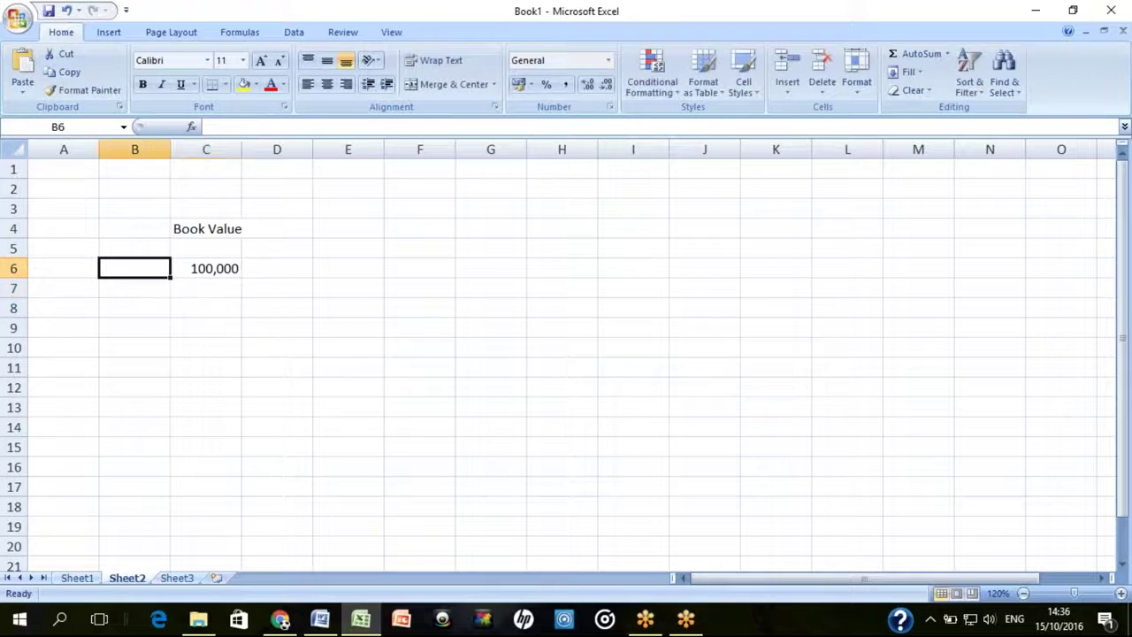
text(Furniture)
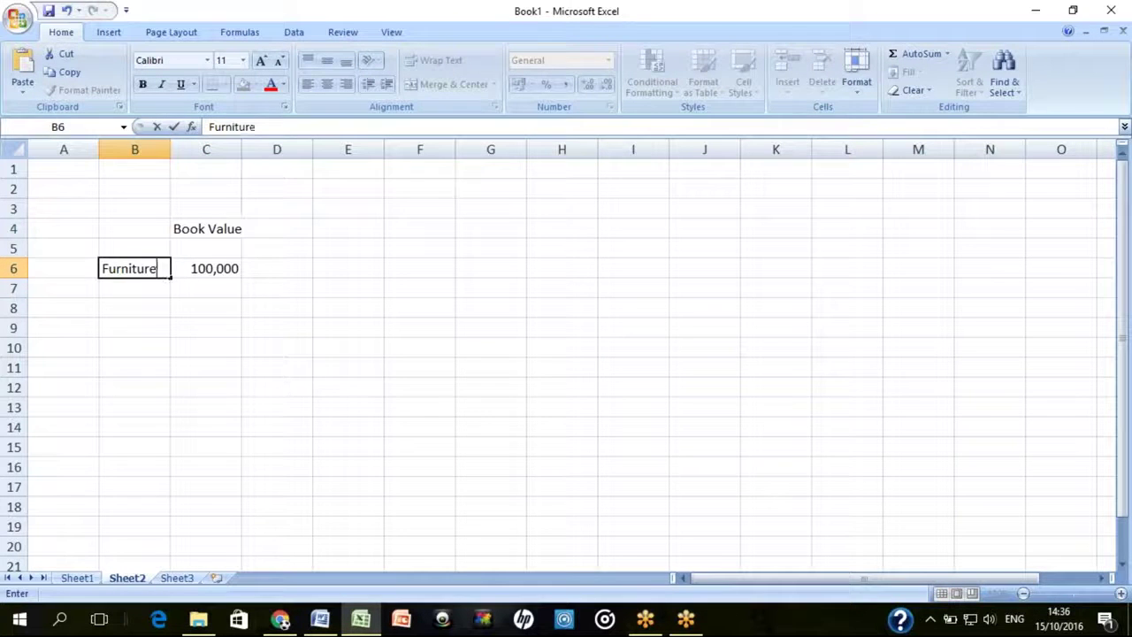
key(Return)
Make the Book Value heading bold
key(Up)
key(Right)
key(Up)
key(Up)
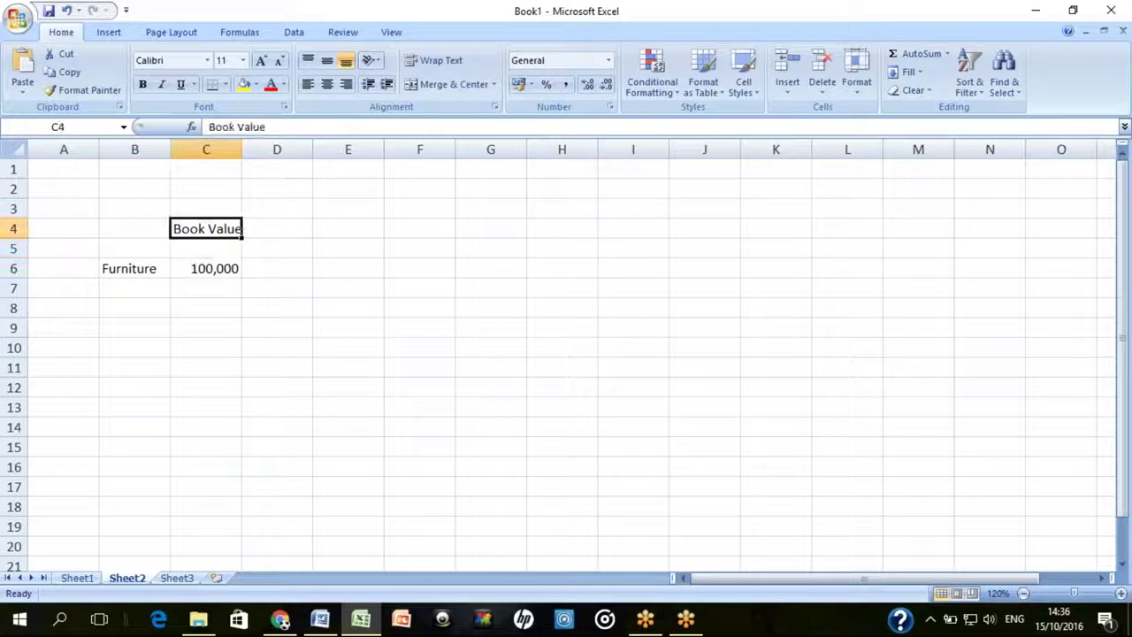
key(ctrl+b)
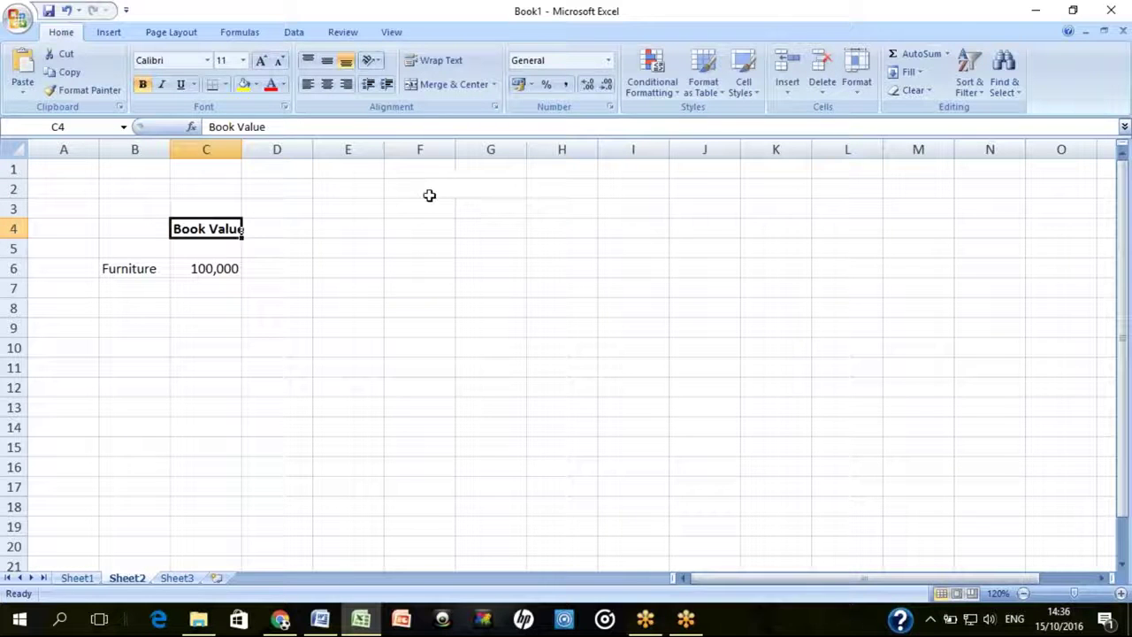
Add the heading "Market Value" in cell F4 and make it bold
key(Down)
key(Down)
key(Right)
key(Right)
key(Right)
key(Up)
key(Up)
key(Up)
text(Market Value)
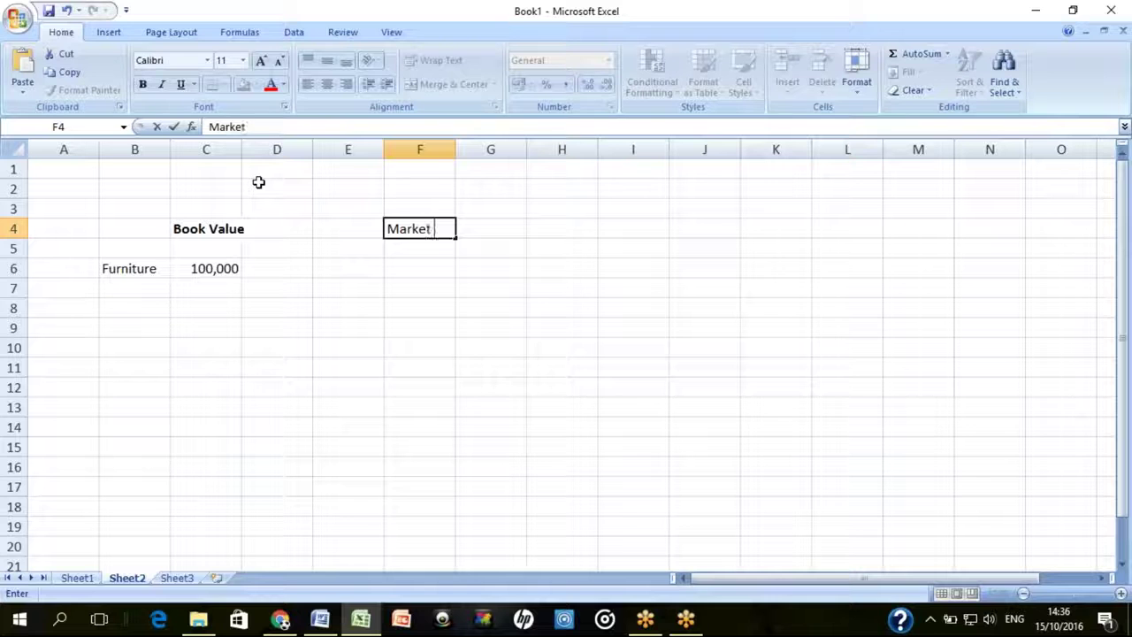
key(Return)
key(Up)
key(ctrl+b)
Enter 120,000 in F6 as the furniture's market value
key(Down)
key(Down)
text(120,000)
key(Return)
key(Up)
Enter the example term "Furniture is to be incresed by Rs. 20,000" in cell C8
key(Down)
key(Down)
key(Left)
key(Left)
key(Left)
key(Left)
key(Right)
text(Furniture I)
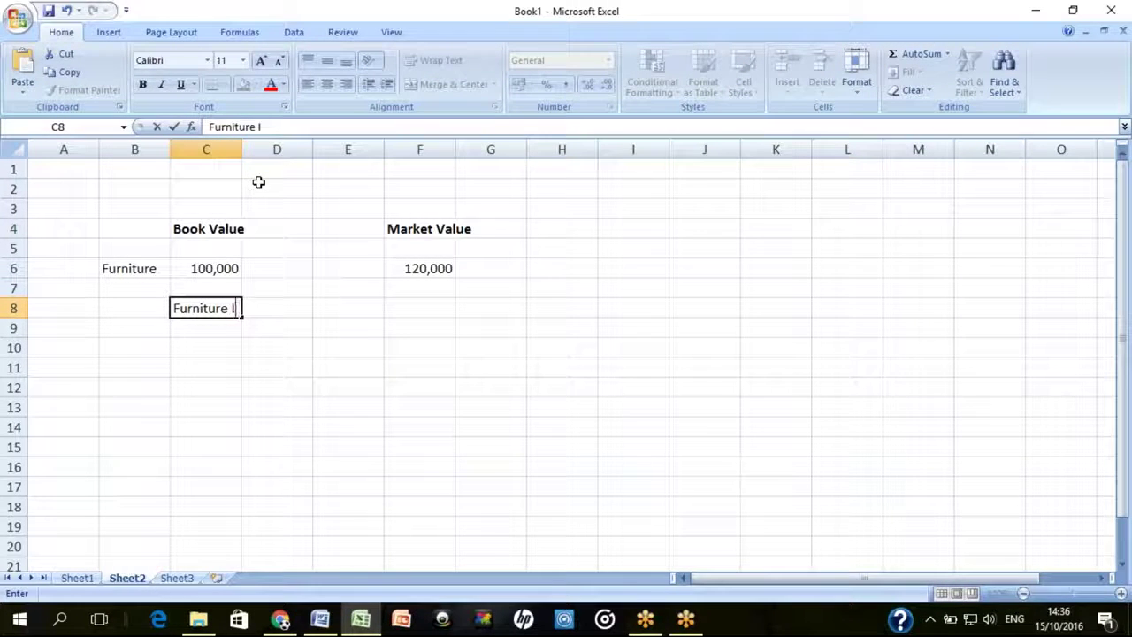
text(s to be incresed by Rs. 20,000)
key(Return)
Enter a second example term in C9 reading "Furniture is to be appreciated to Rs. 120,000"
text(Furniture is to )
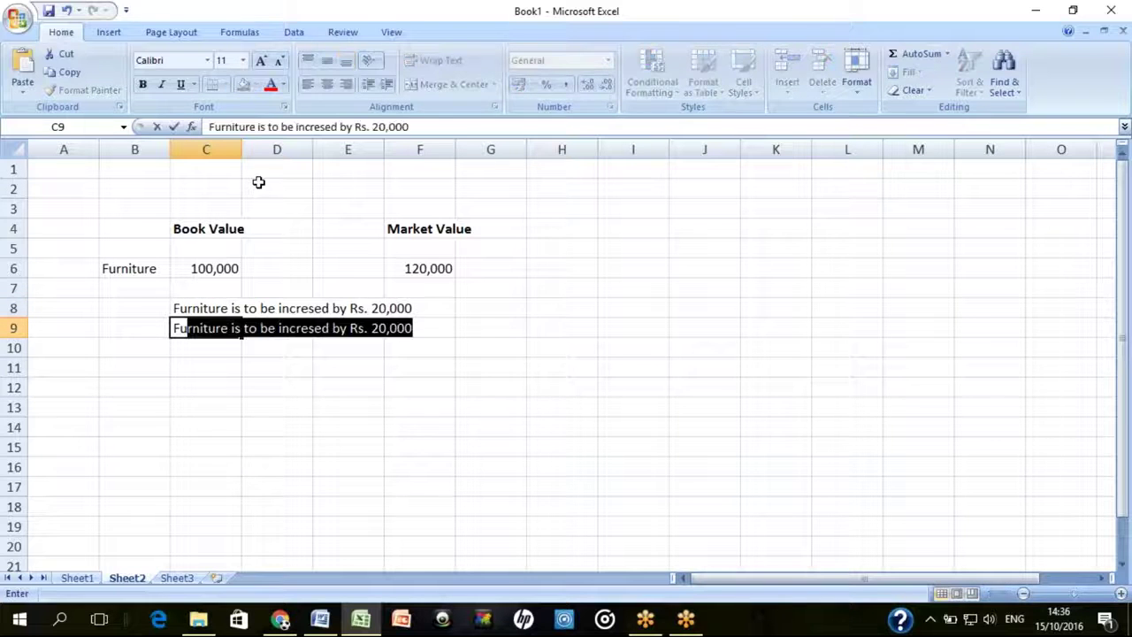
text(be increase)
key(BackSpace)
key(BackSpace)
key(BackSpace)
key(BackSpace)
key(BackSpace)
key(BackSpace)
key(BackSpace)
key(BackSpace)
text(appreciated to Rs. 10,0)
key(BackSpace)
key(BackSpace)
key(BackSpace)
text(20,000)
key(Return)
Replace the word "incresed" with "appreciated" in the example term in C8
key(Up)
key(Up)
key(F2)
key(Left)
key(Left)
key(Left)
key(Left)
key(Left)
key(Left)
key(Left)
key(Left)
key(Left)
key(Left)
key(Left)
key(Left)
key(Left)
key(Left)
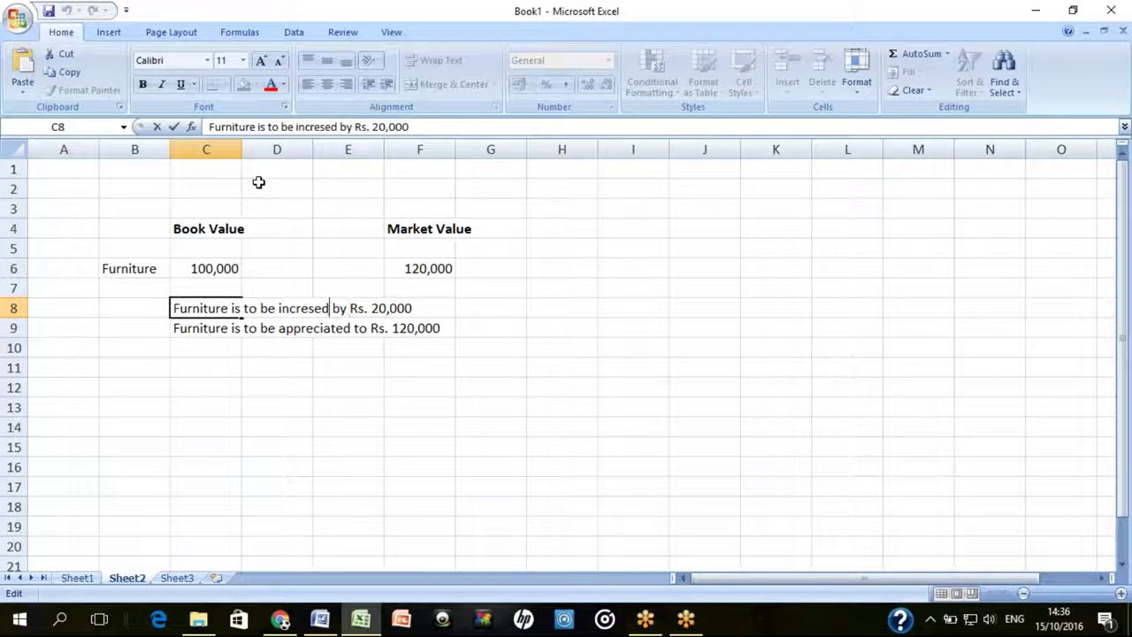
key(ctrl+shift+Left)
text(appreciated)
key(Return)
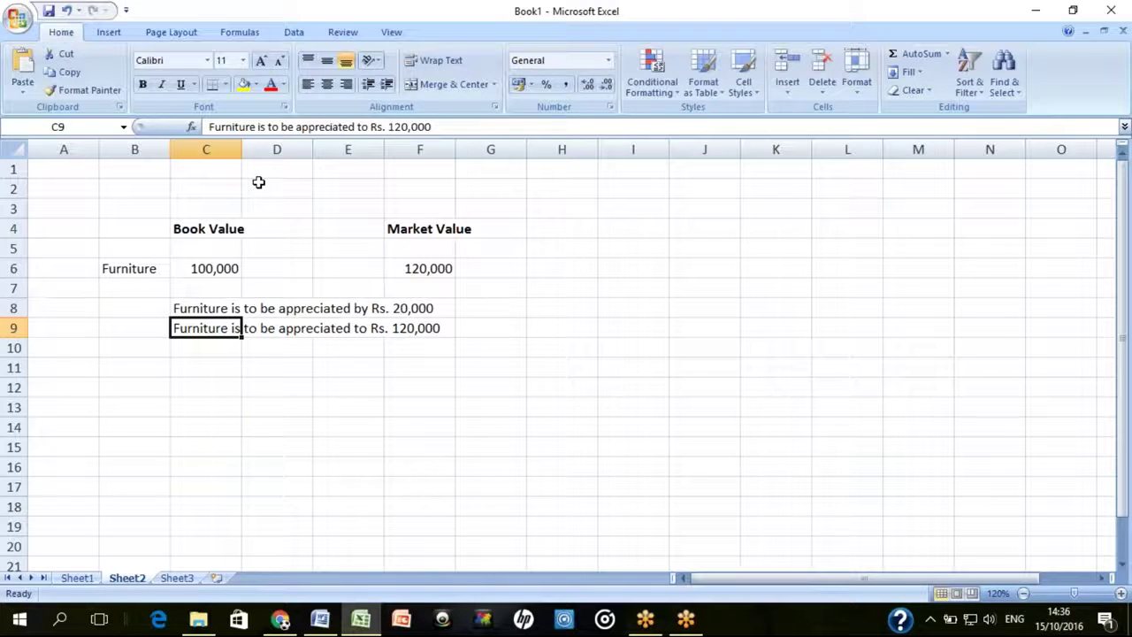
Underline only the word "by" in the example term in C8
key(Up)
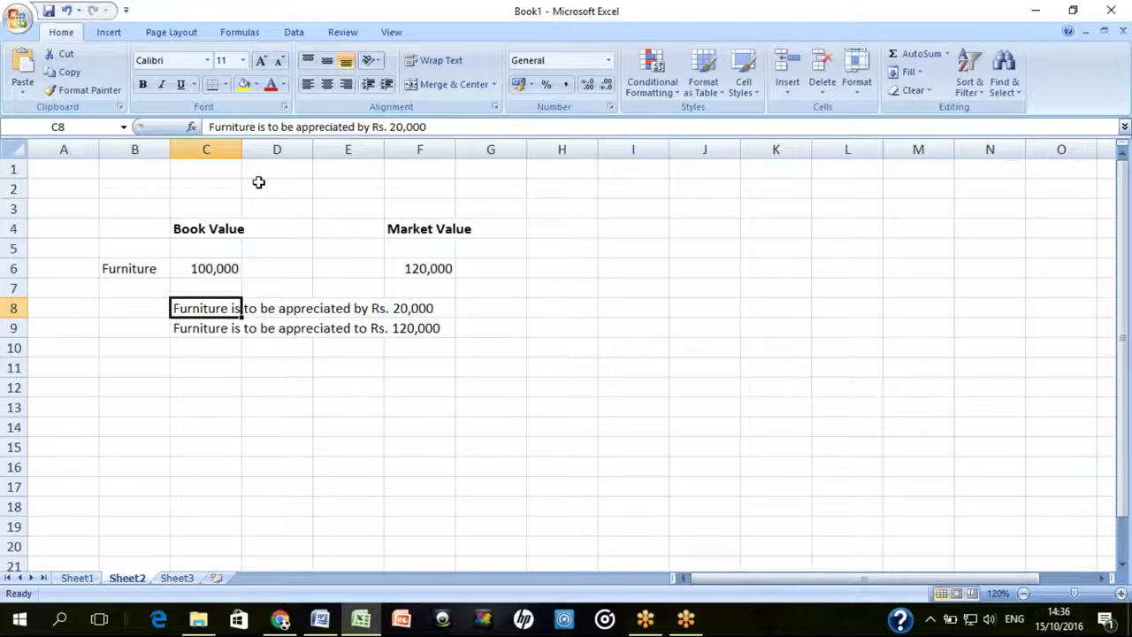
key(F2)
key(Left)
key(Left)
key(Left)
key(Left)
key(Left)
key(Left)
key(Left)
key(Left)
key(Left)
key(Left)
key(shift+Left)
key(shift+Left)
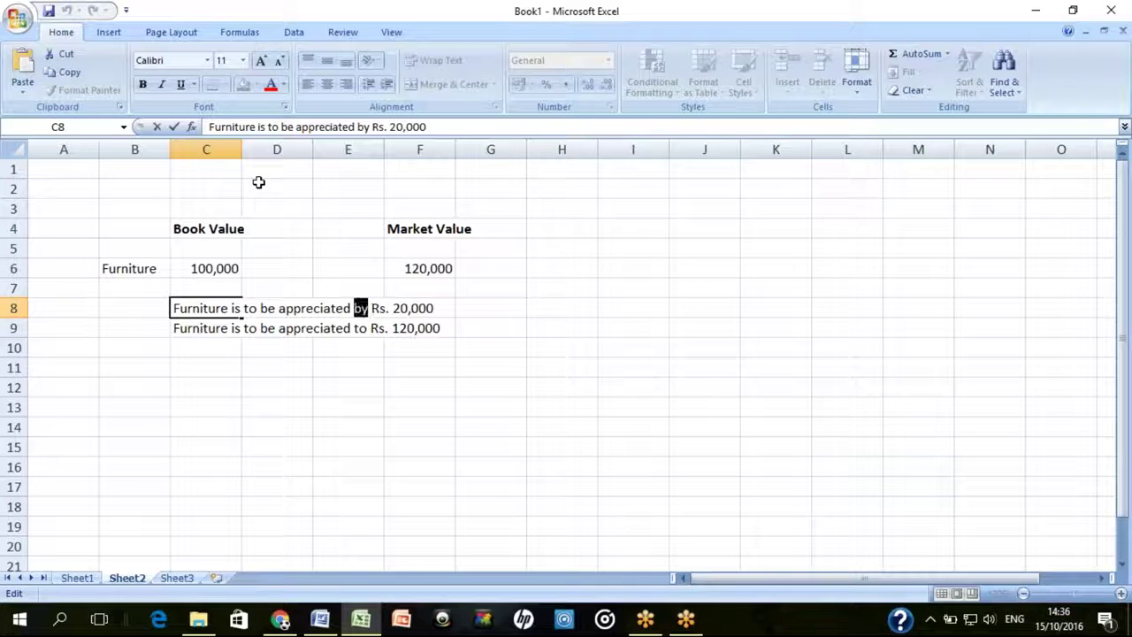
key(ctrl+u)
Highlight the amount 20,000 in the C8 term and go back to the underlined "by"
key(Right)
key(Right)
key(Right)
key(Right)
key(Right)
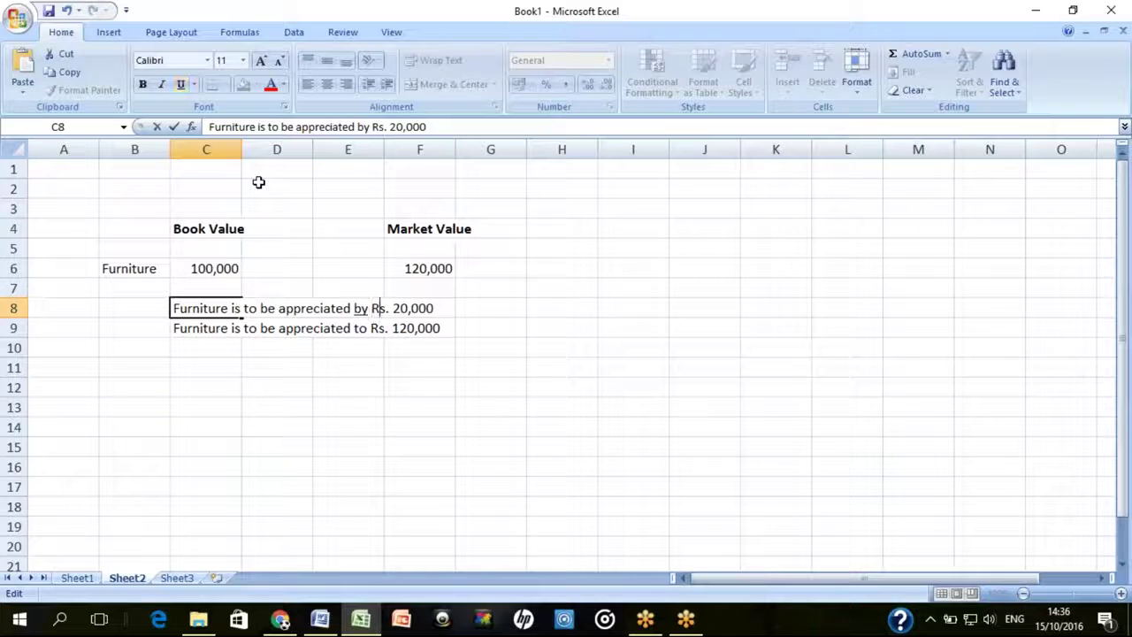
key(shift+End)
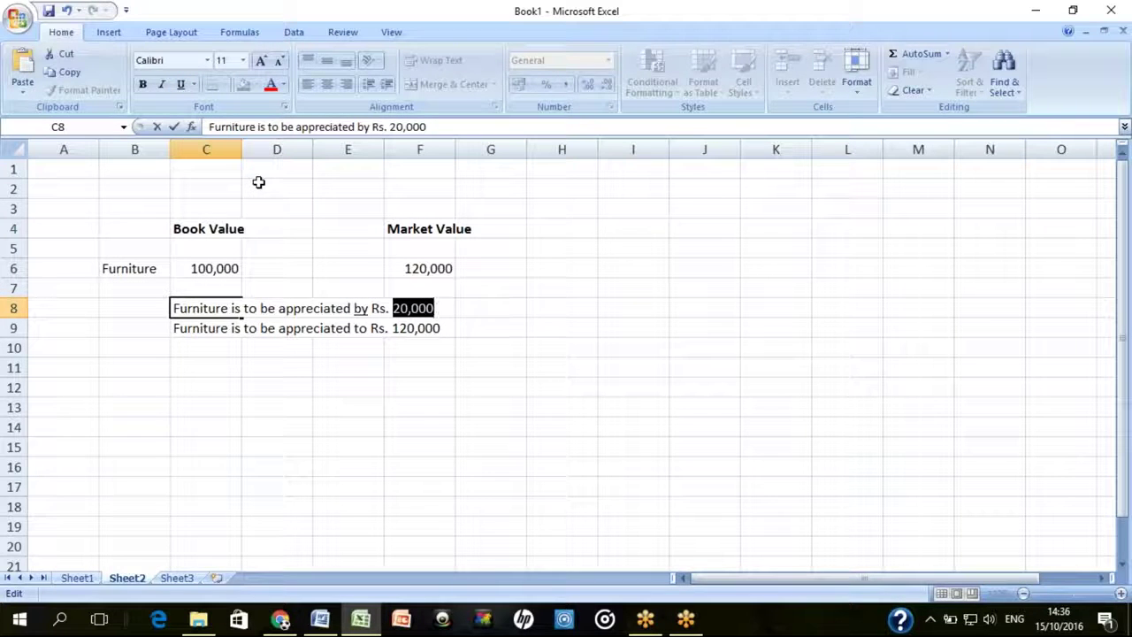
key(Left)
key(Left)
key(Left)
key(Left)
key(Left)
key(Left)
key(Left)
key(Left)
key(Left)
key(Left)
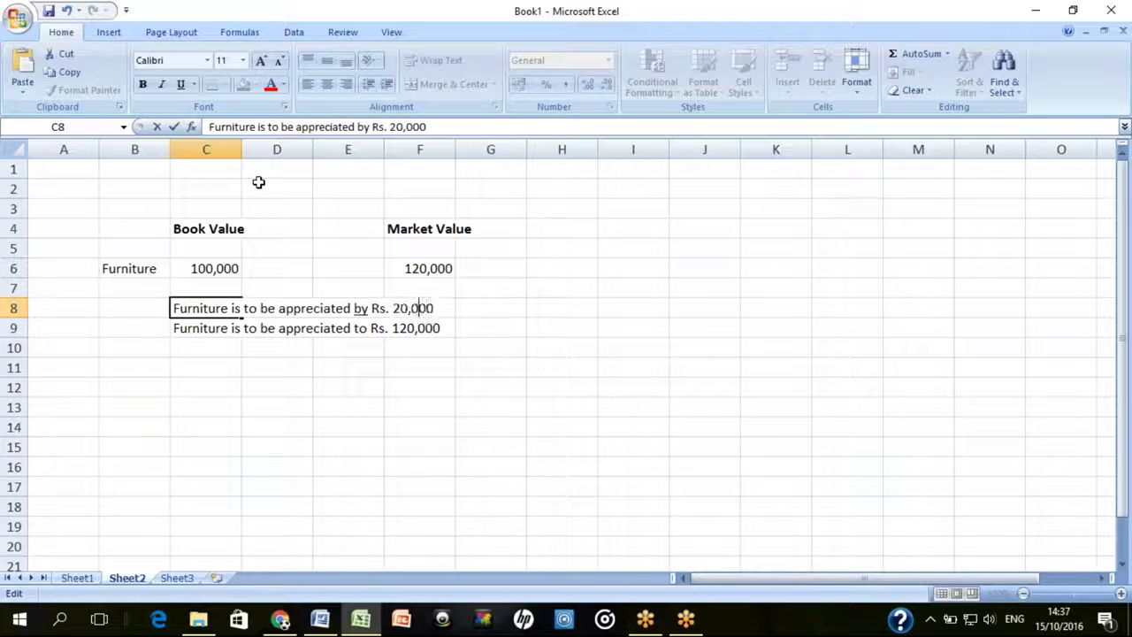
key(Left)
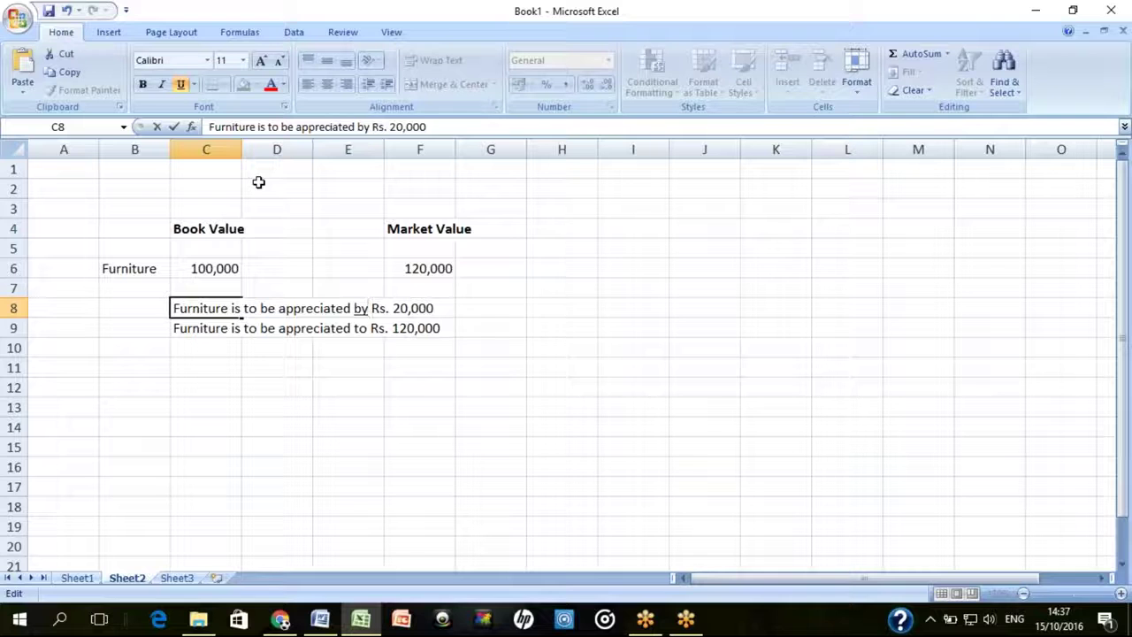
key(Return)
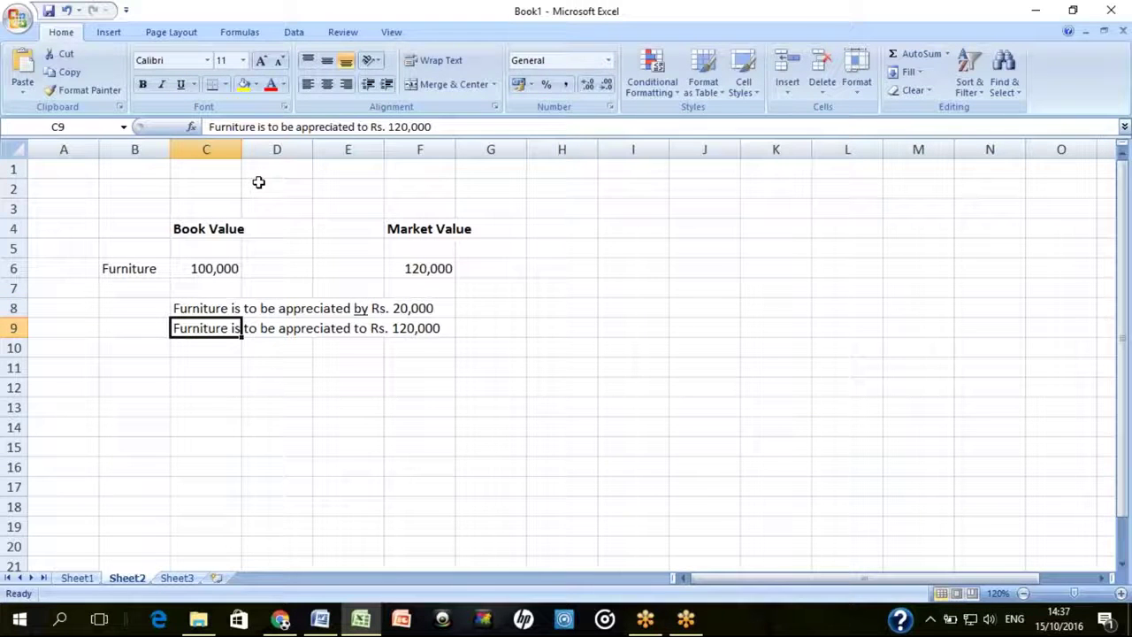
Highlight the word "to" in the example term in C9
key(F2)
key(ctrl+Left)
key(ctrl+Left)
key(Left)
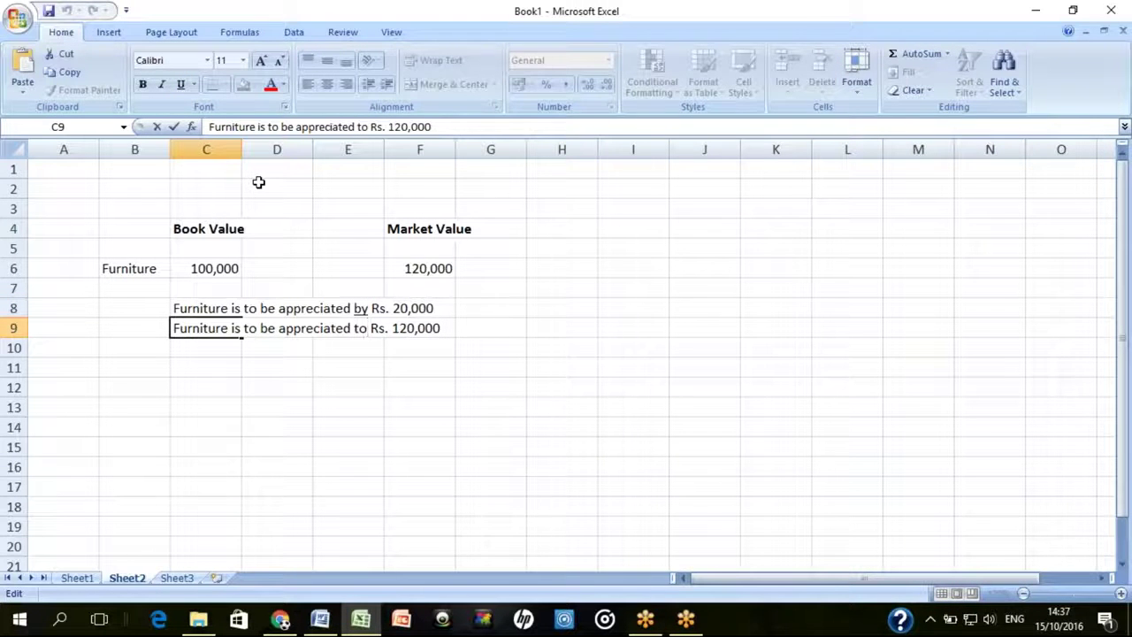
key(shift+Left)
key(shift+Left)
key(Return)
key(Up)
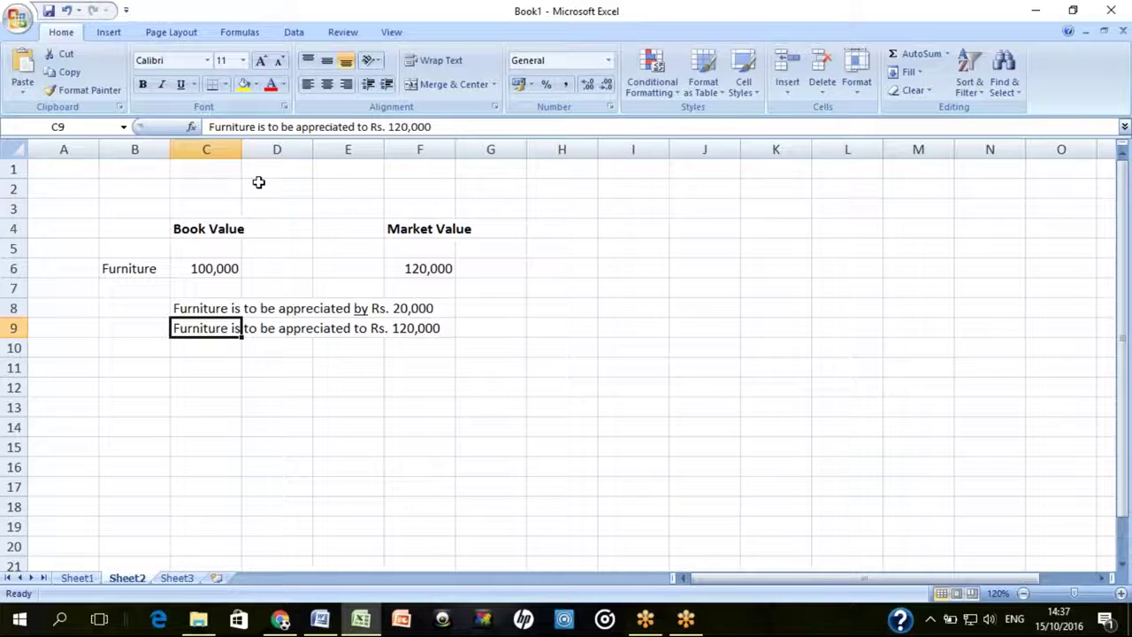
Enter a third example term in C10 reading "Furniture is to be valued at Rs 120,000"
key(Down)
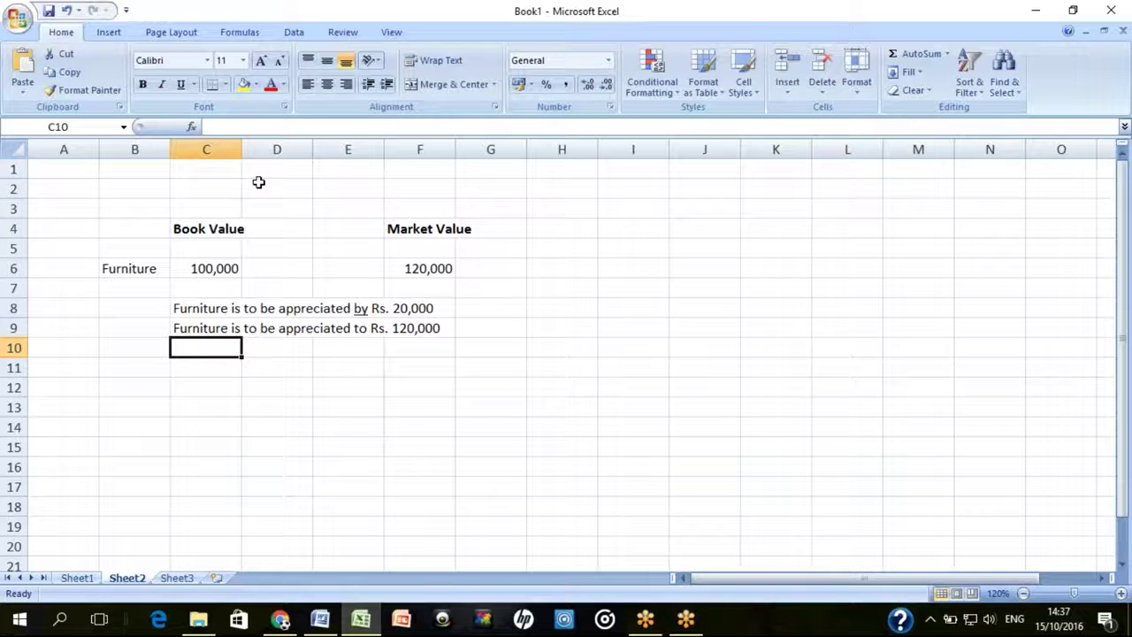
text(Furniture is to be raise)
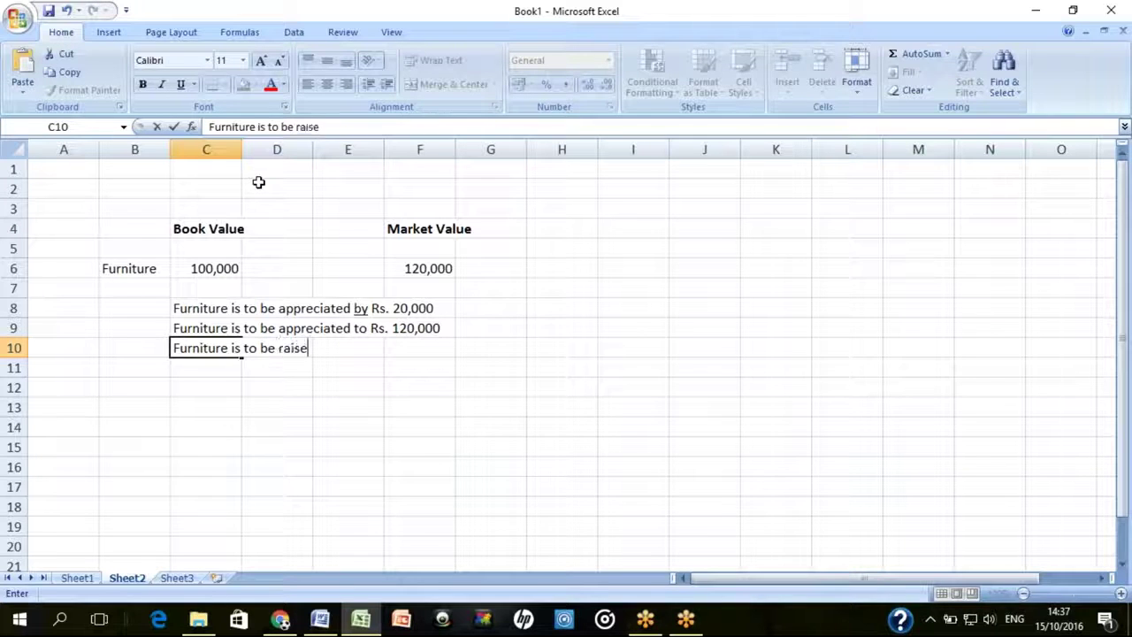
key(BackSpace)
key(BackSpace)
key(BackSpace)
key(BackSpace)
key(BackSpace)
text(value)
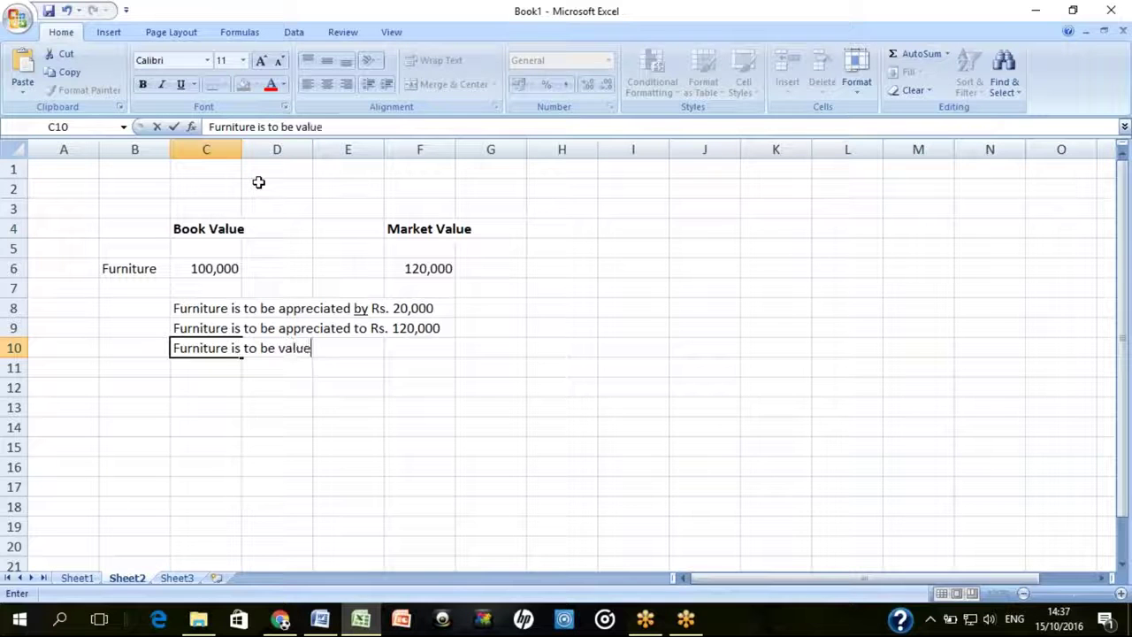
text(d at Rs 120,000)
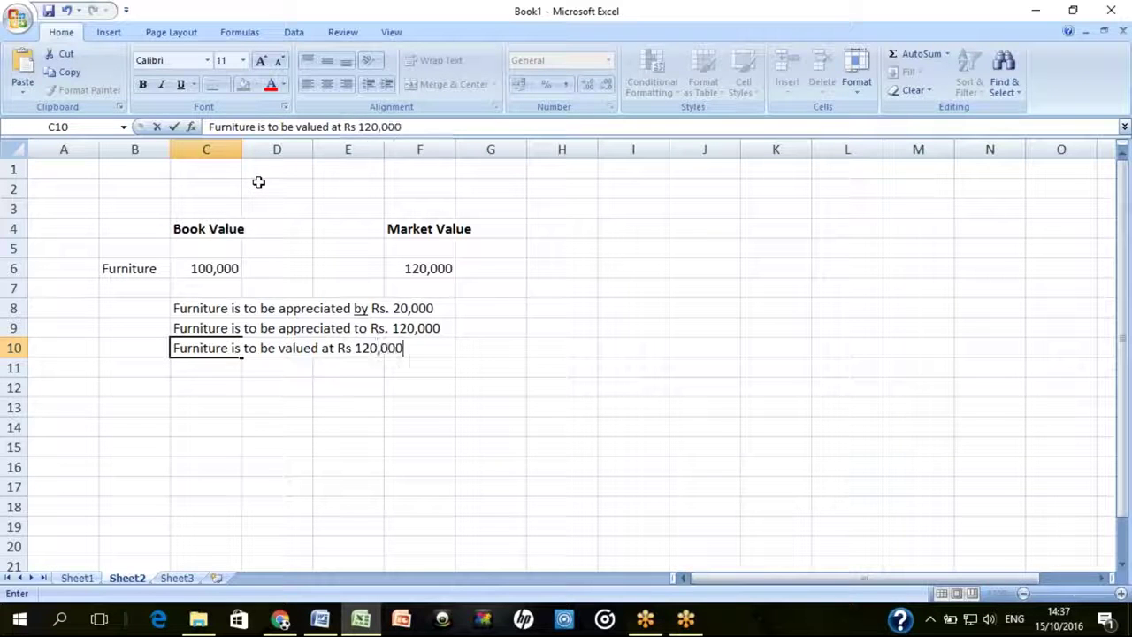
key(Return)
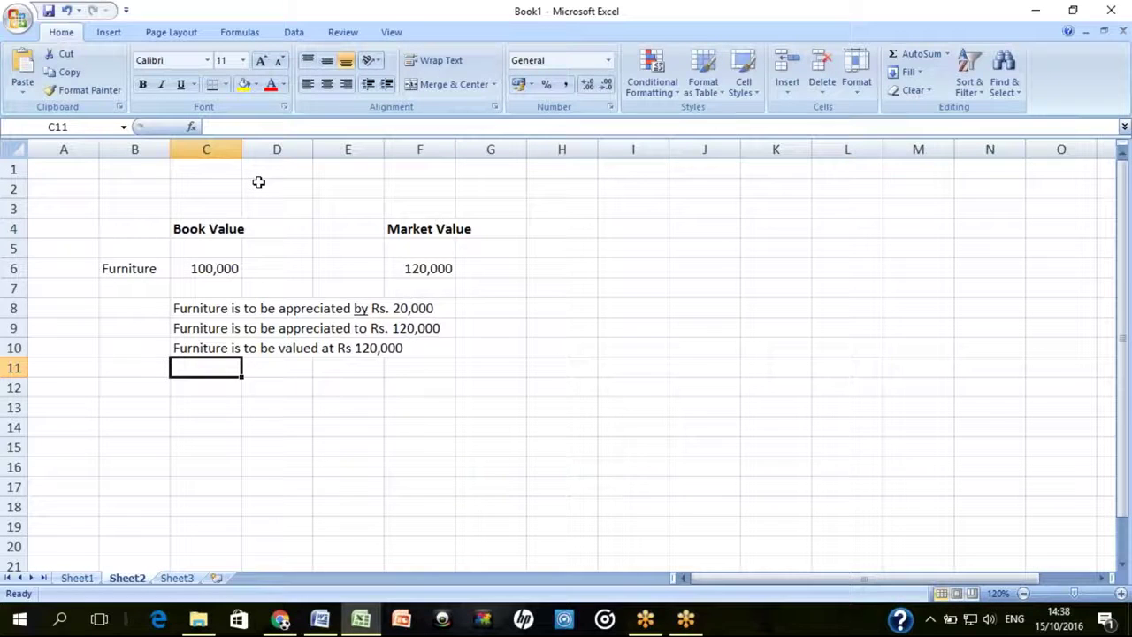
Switch to the Word document CHAPTER-M (Q).DOC and go to the list of what Question M-20 requires
key(ctrl+Page_Up)
key(alt+Tab)
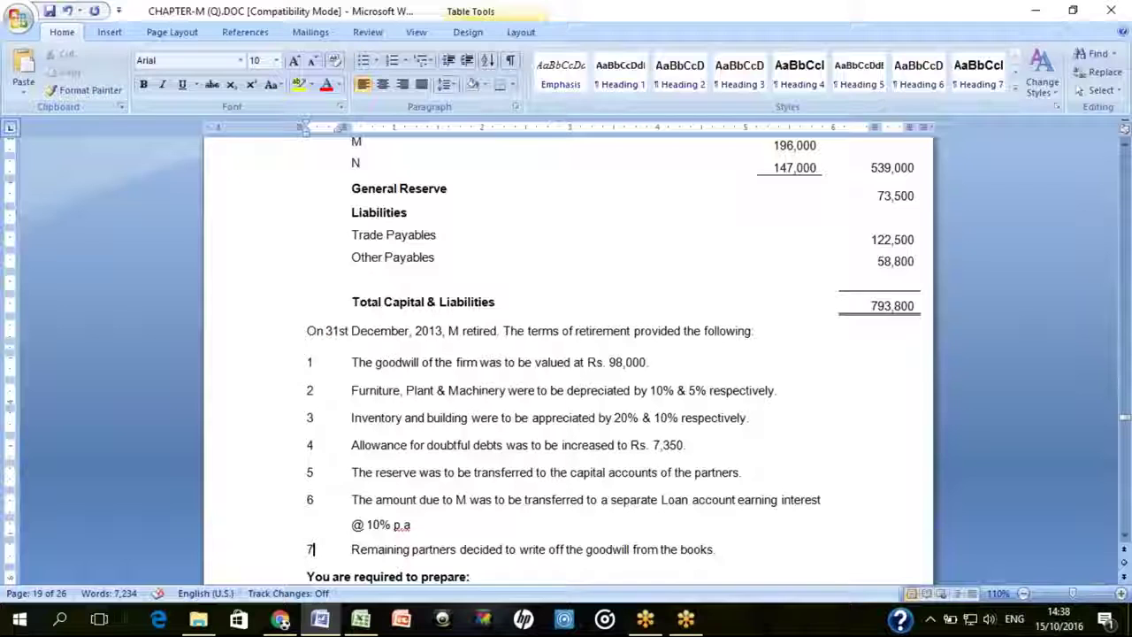
key(Down)
key(Down)
key(Down)
key(Down)
key(Down)
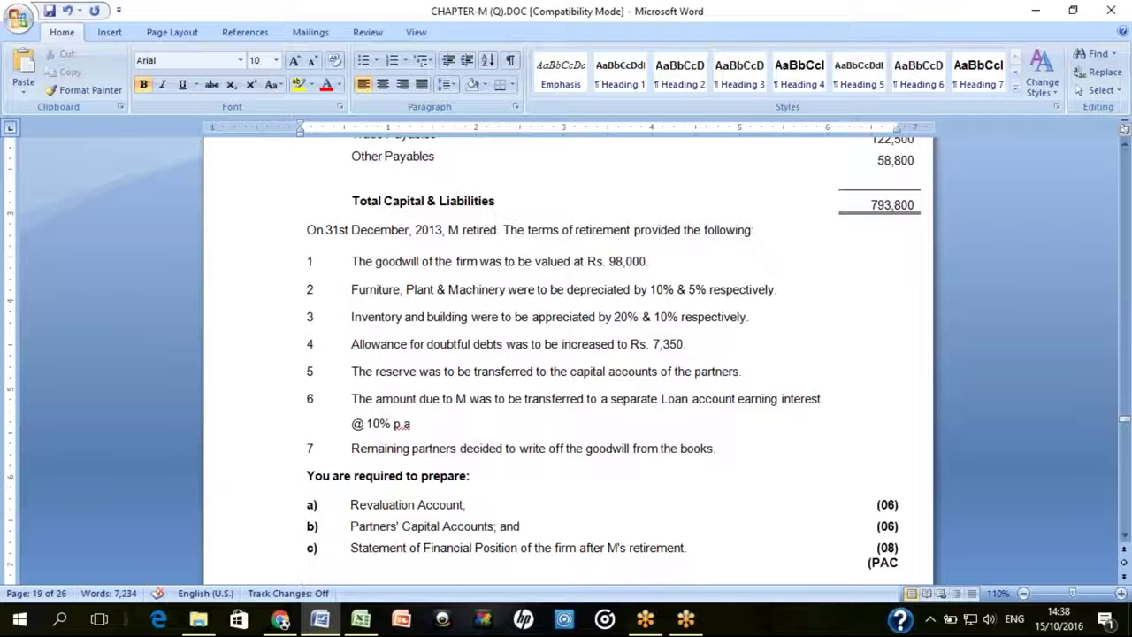
key(Up)
key(Up)
key(Up)
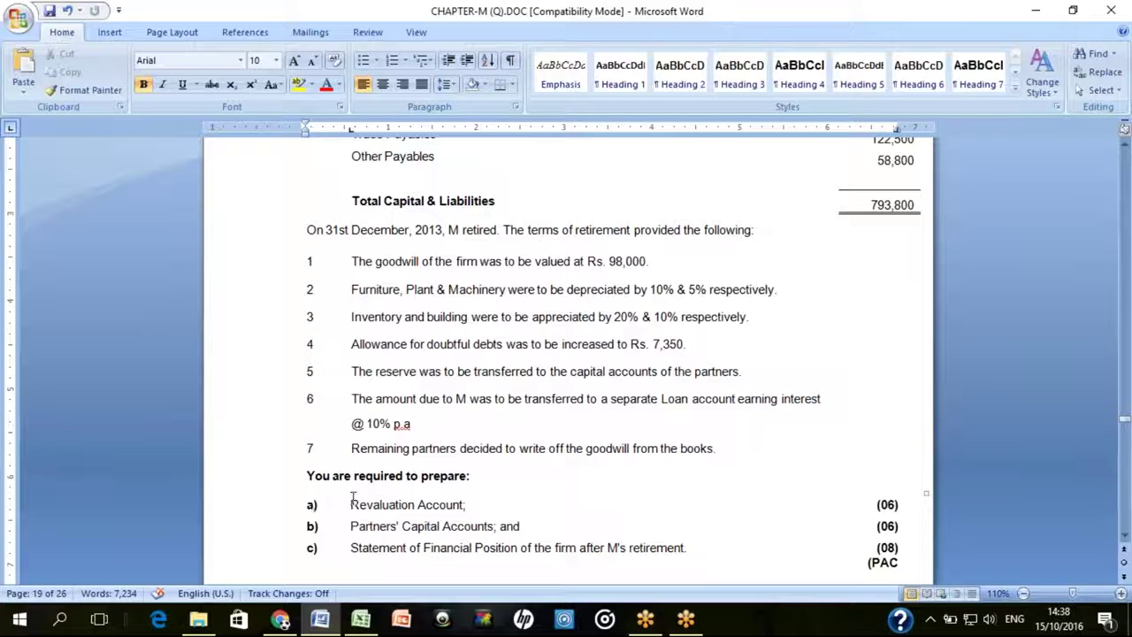
Highlight the three required statements a) to c), followed by the Revaluation Account requirement alone
drag(351, 500, 689, 551)
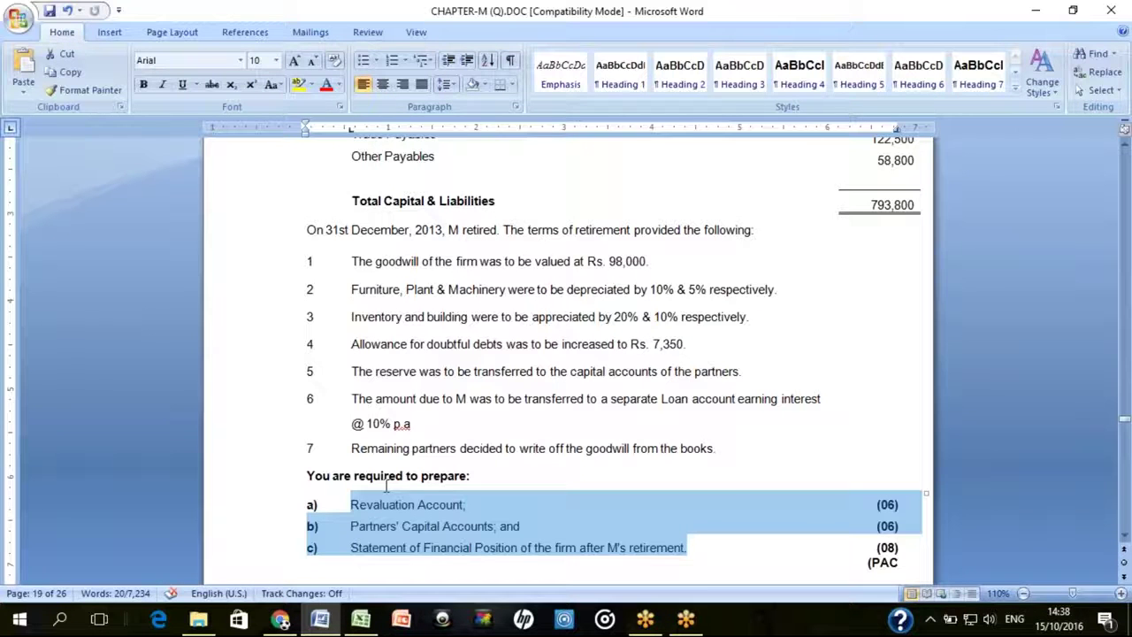
click(350, 504)
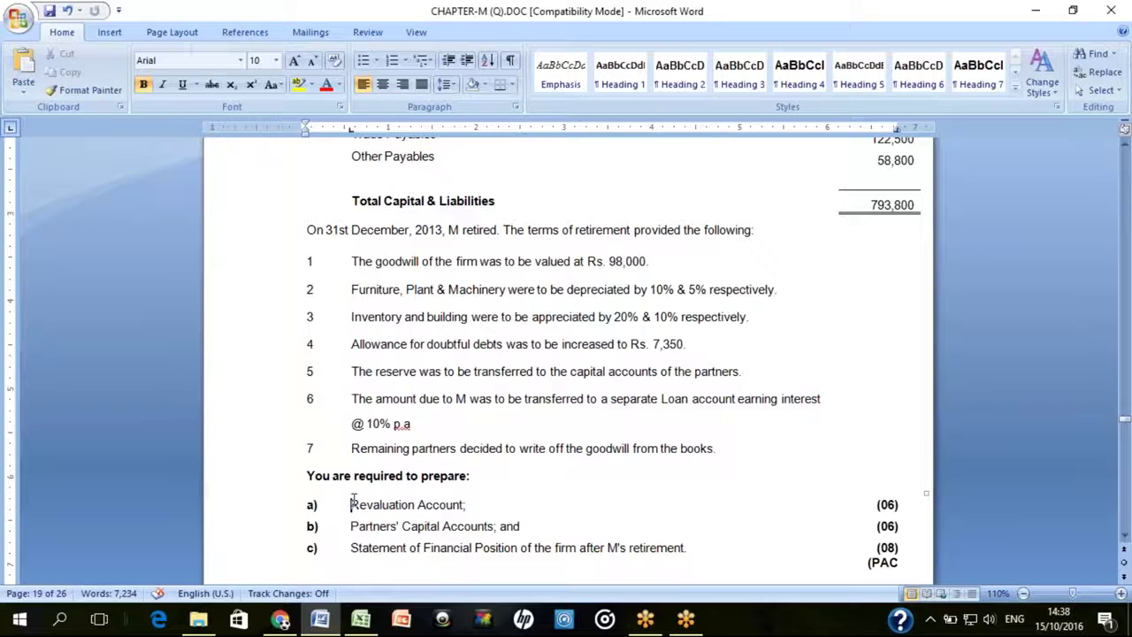
drag(353, 502, 480, 501)
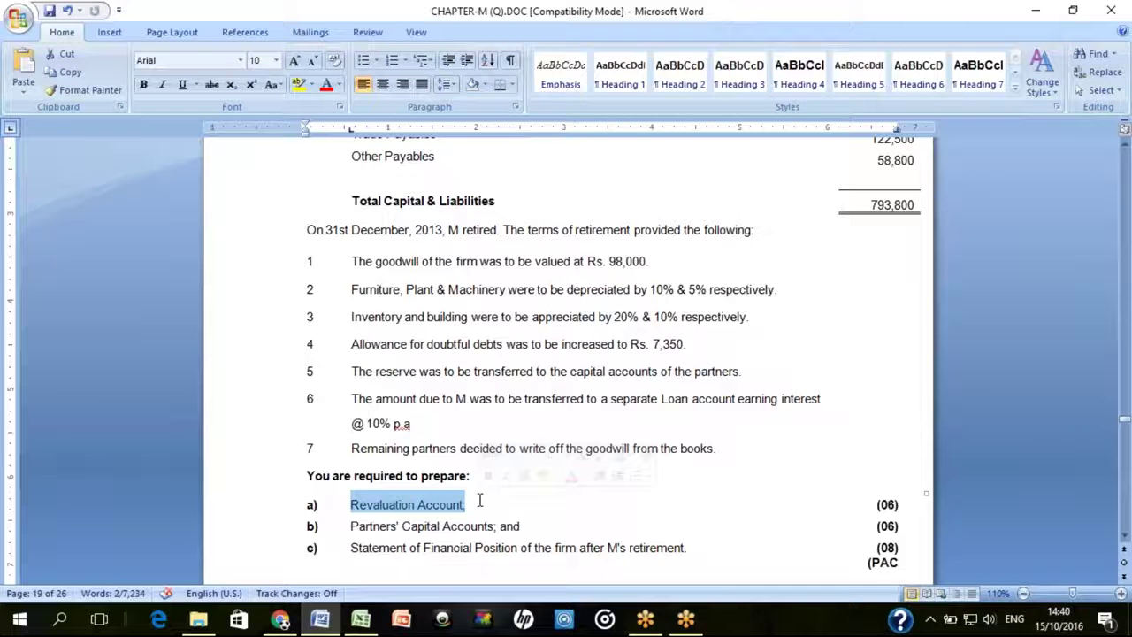
key(Up)
key(Up)
key(Down)
key(Down)
Switch to the Excel workbook Book1 and open the empty Sheet3, enlarged to 110%
key(alt+Tab)
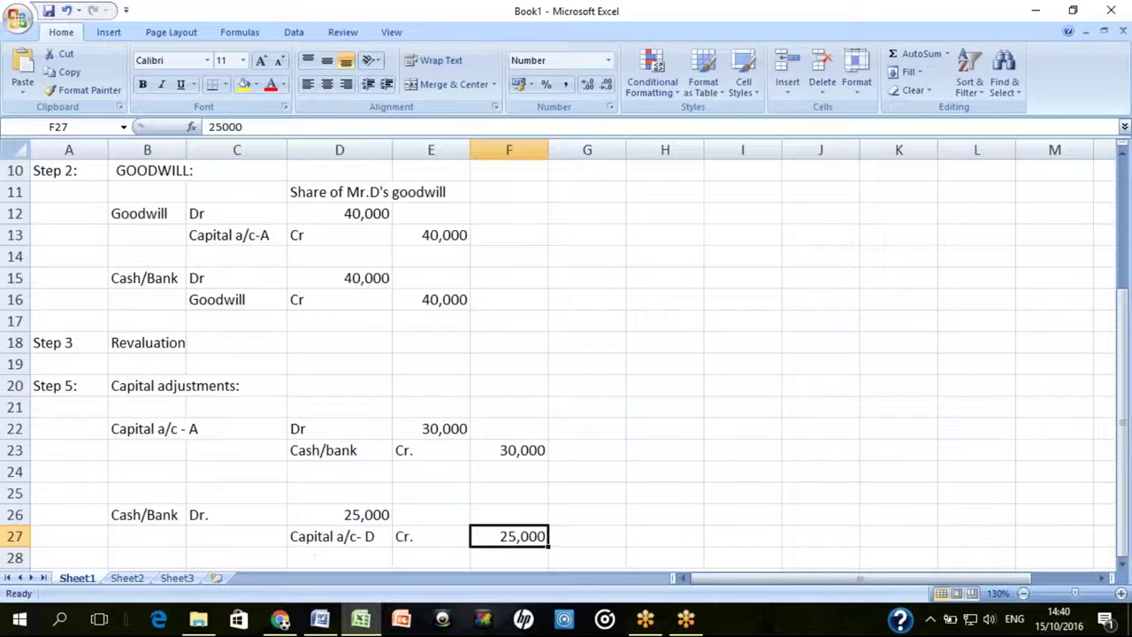
key(ctrl+Page_Down)
key(ctrl+Page_Down)
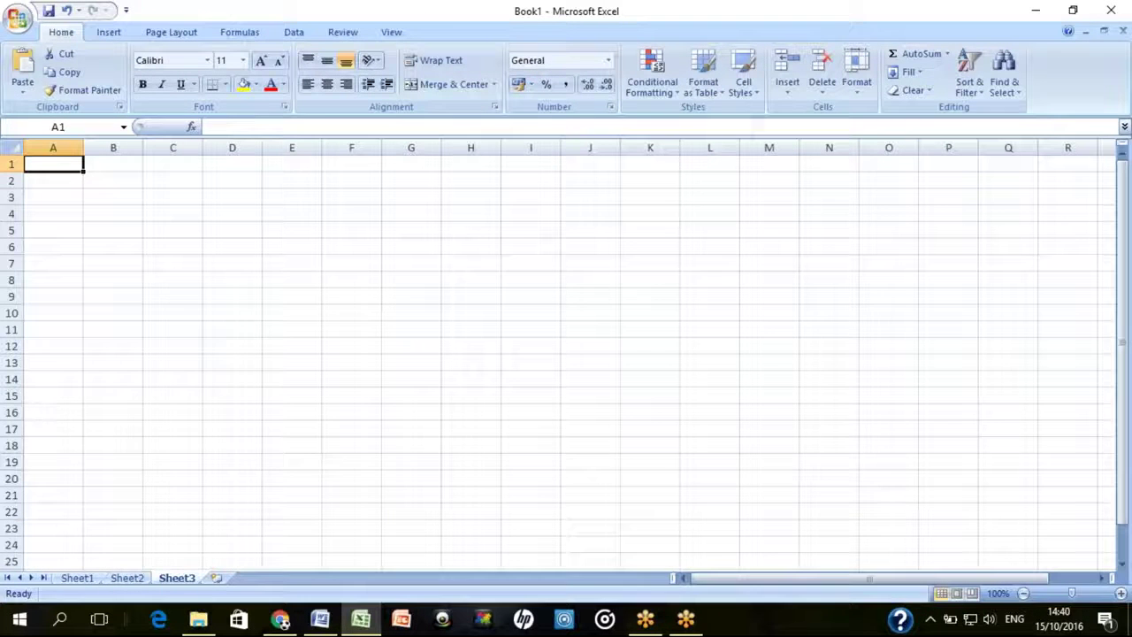
scroll(566, 354, up, 2)
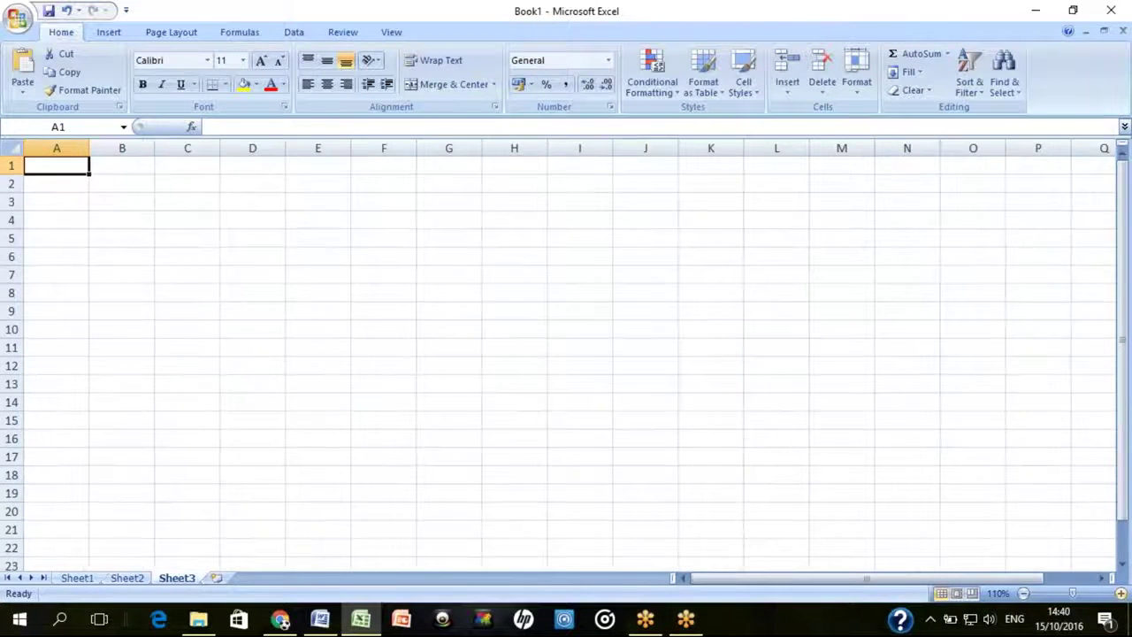
Merge and centre B3:G3 as a heading cell and add a right border to D4:D9 as the account's centre line
key(Down)
key(Down)
drag(147, 214, 536, 214)
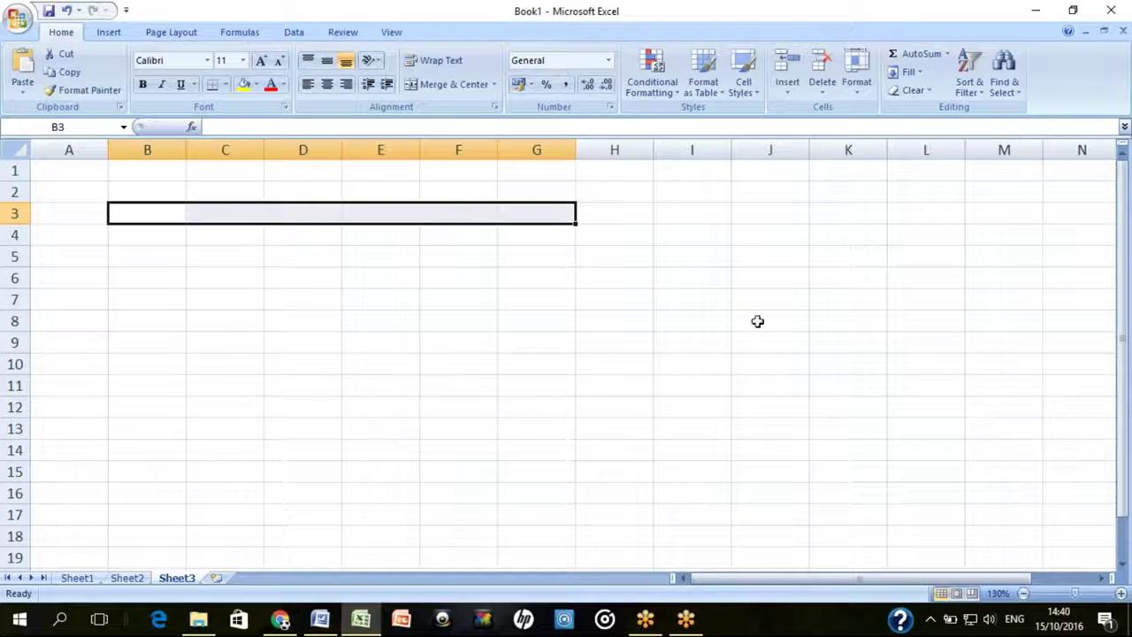
click(147, 235)
click(303, 257)
drag(303, 235, 302, 343)
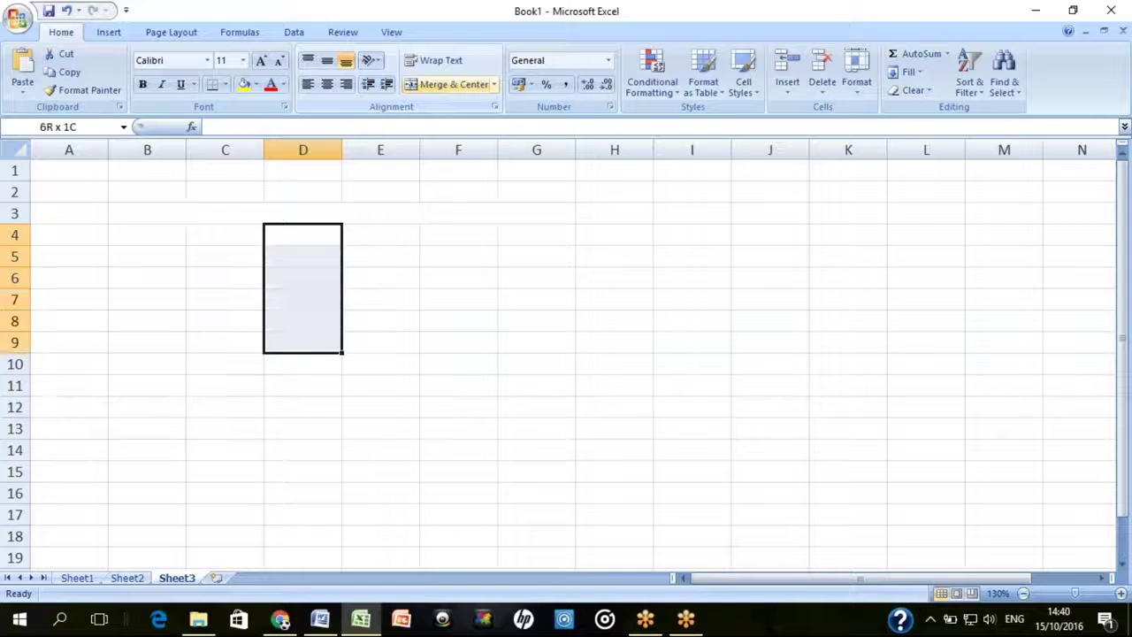
click(225, 84)
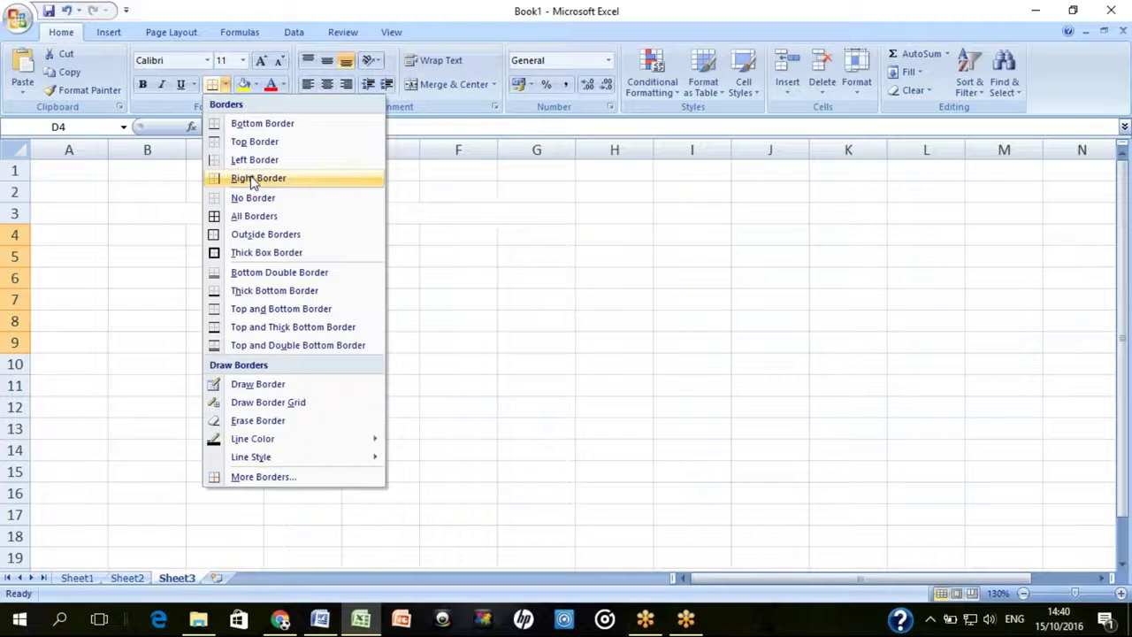
click(256, 178)
Add a bottom border to the merged heading cell and title it "Revaluation a/c"
key(Up)
click(225, 84)
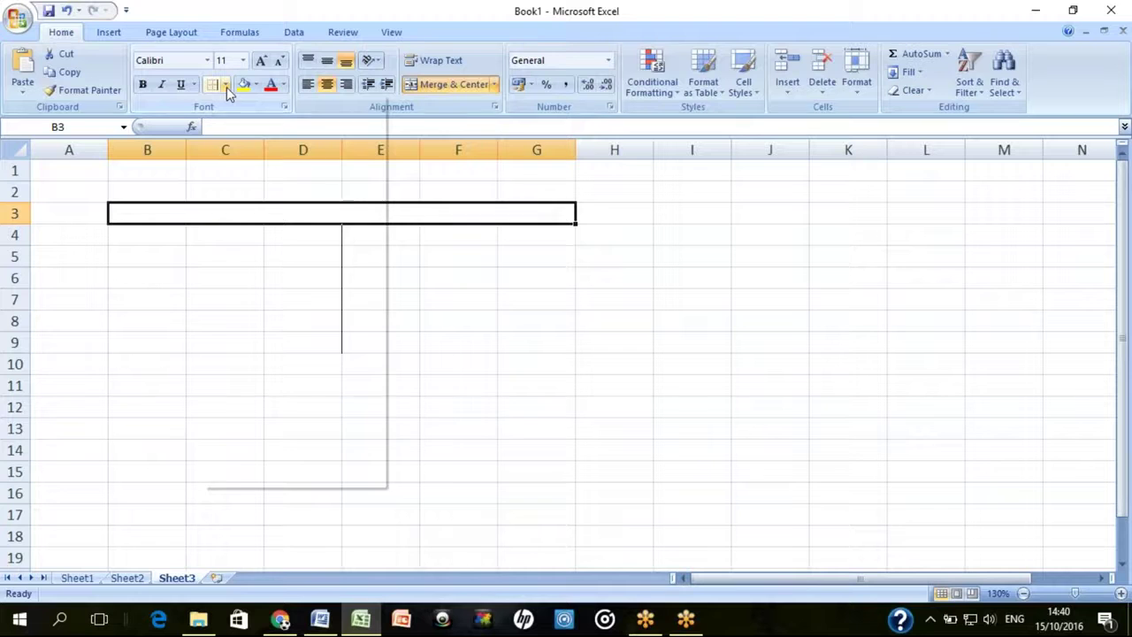
click(252, 129)
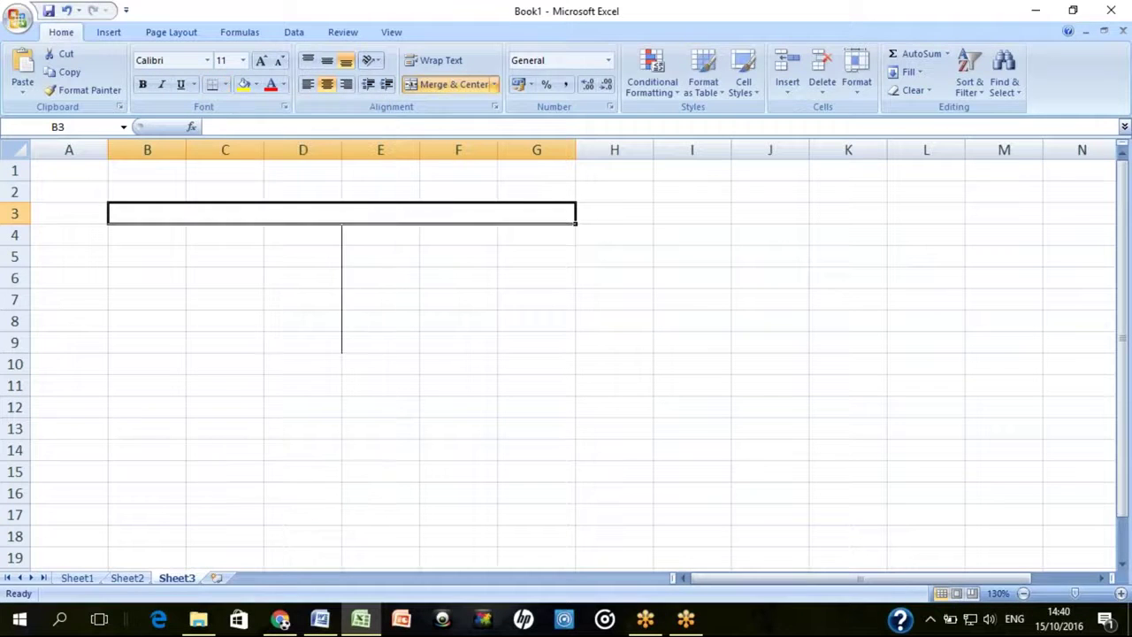
text(Revaluation a/c)
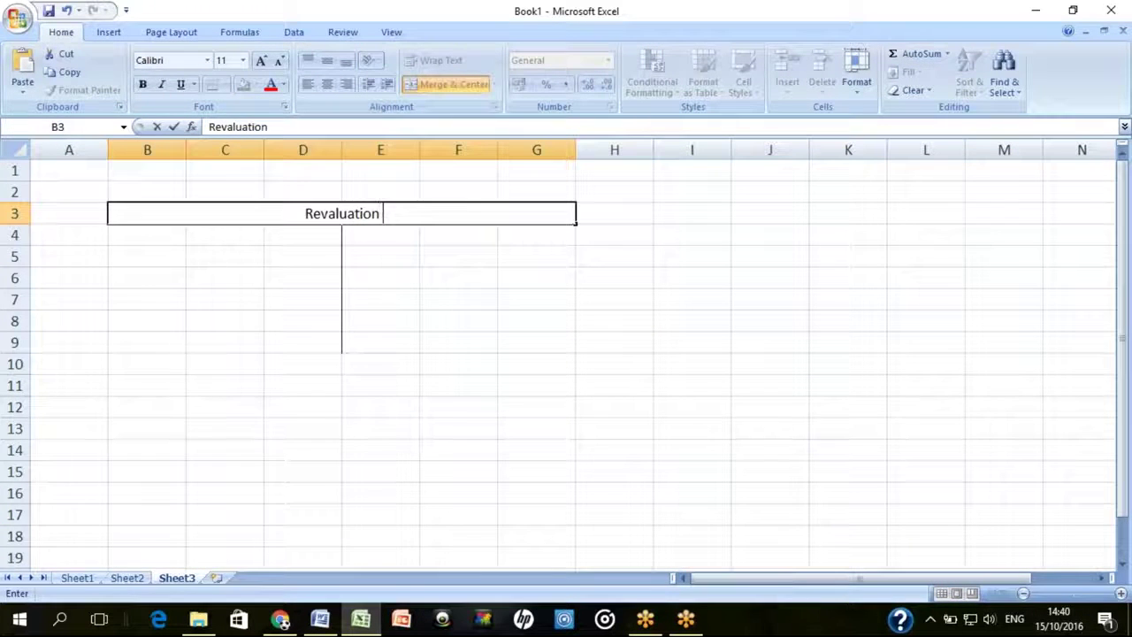
key(Return)
Insert a blank row at row 5 to lengthen the T-account
click(303, 277)
click(302, 235)
click(303, 256)
click(15, 256)
drag(32, 266, 38, 275)
key(Right)
key(Left)
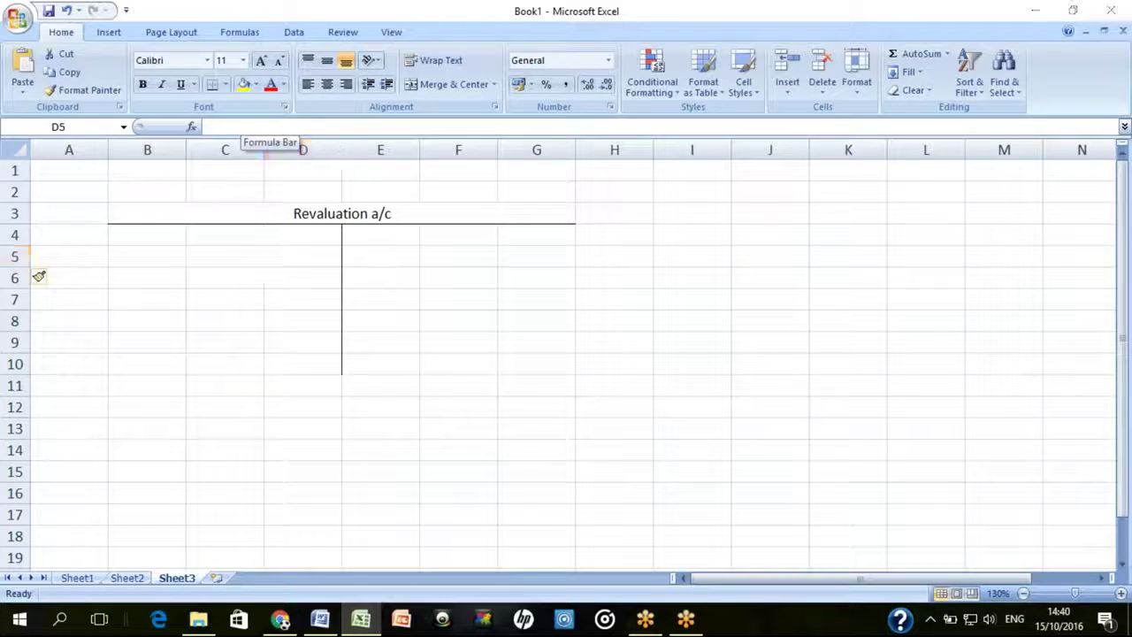
Switch to CHAPTER-M (Q).DOC and review retirement term 2 on furniture and plant, highlighting term 1 on goodwill
key(alt+Tab)
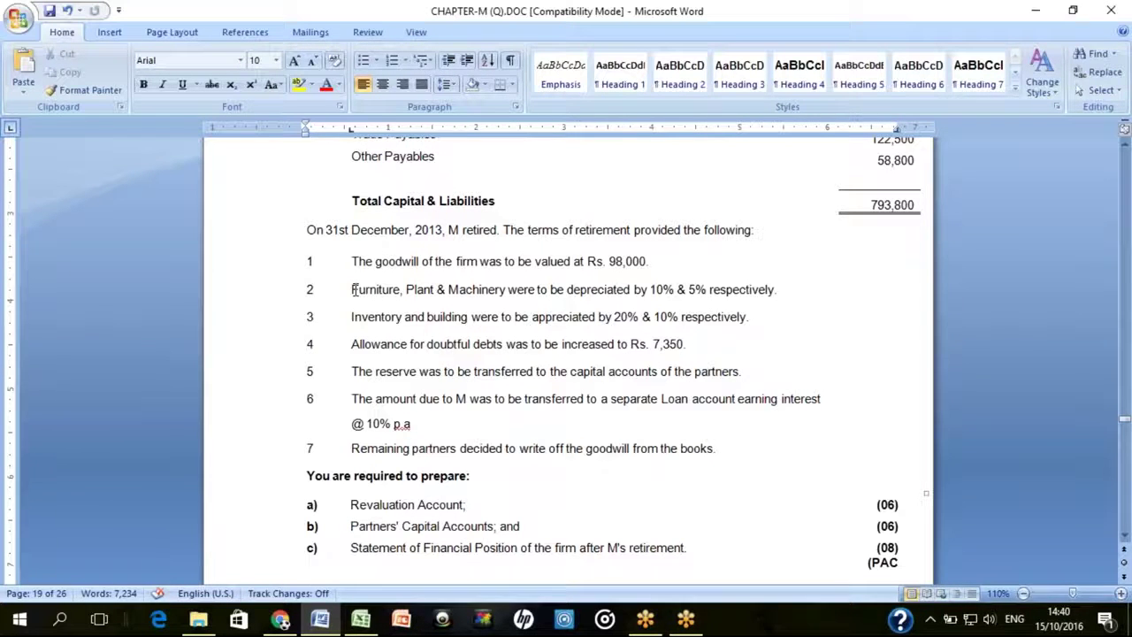
key(Tab)
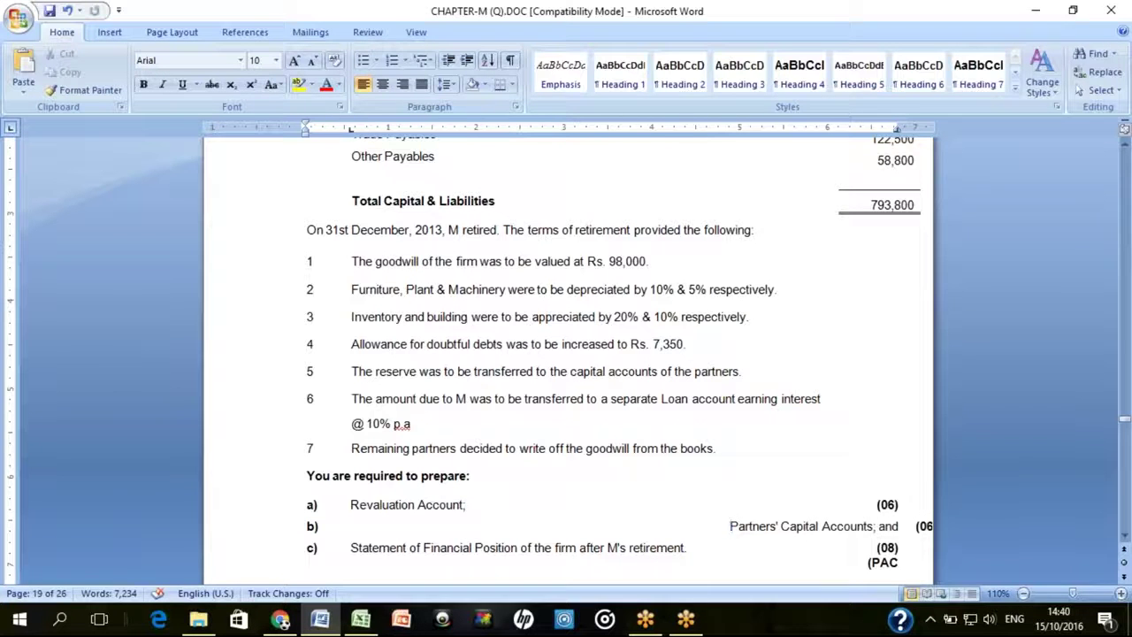
key(ctrl+z)
double_click(367, 292)
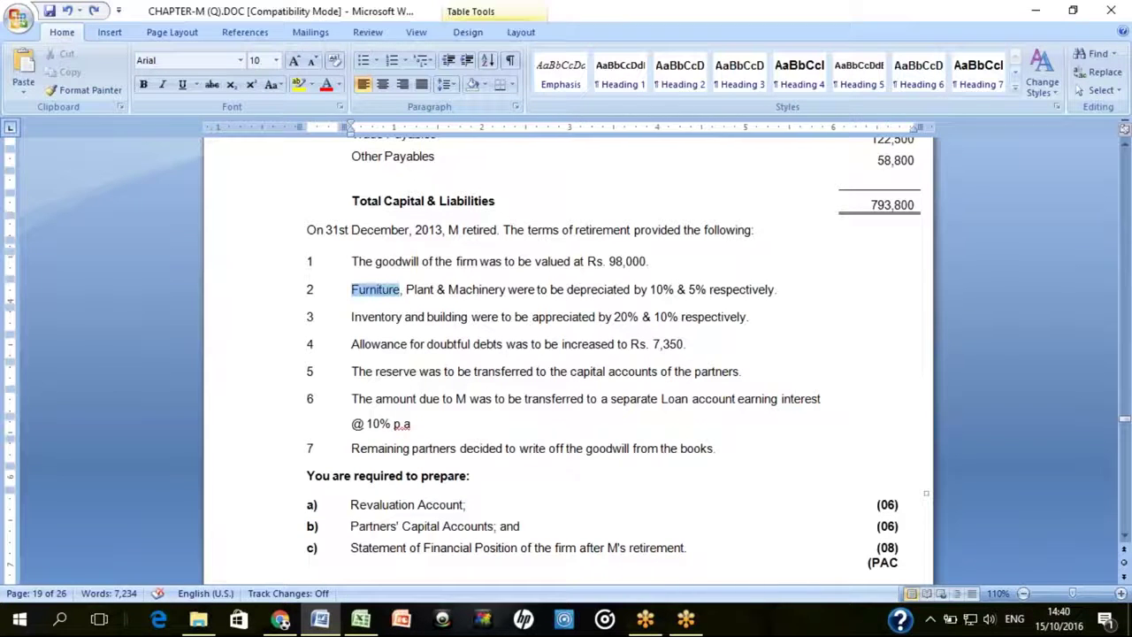
click(382, 296)
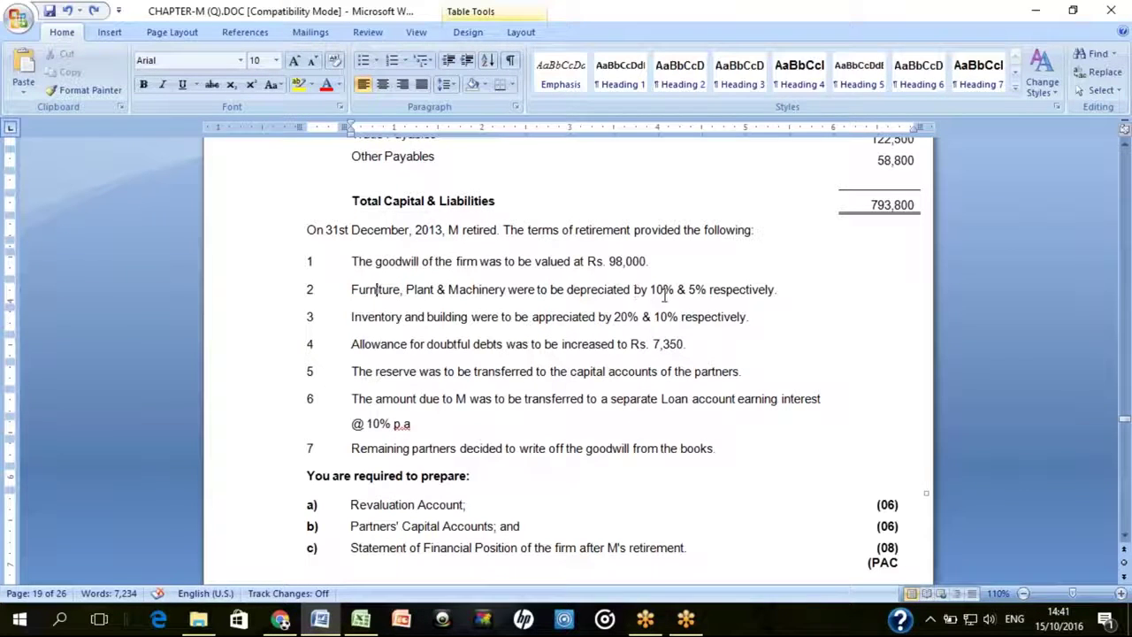
click(706, 292)
drag(354, 261, 651, 257)
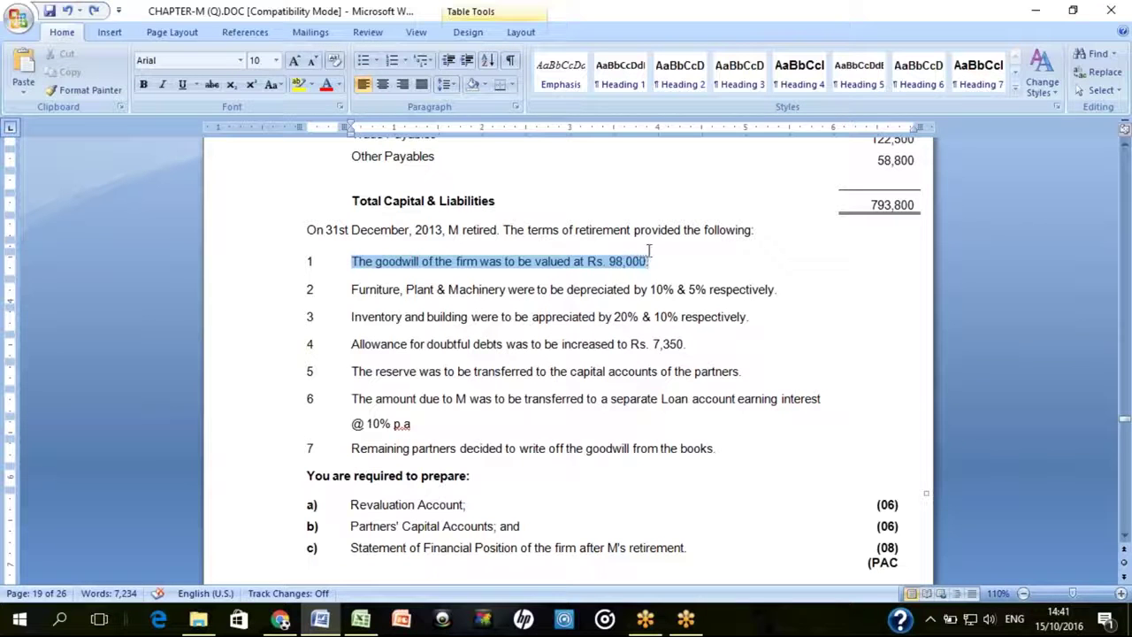
click(353, 290)
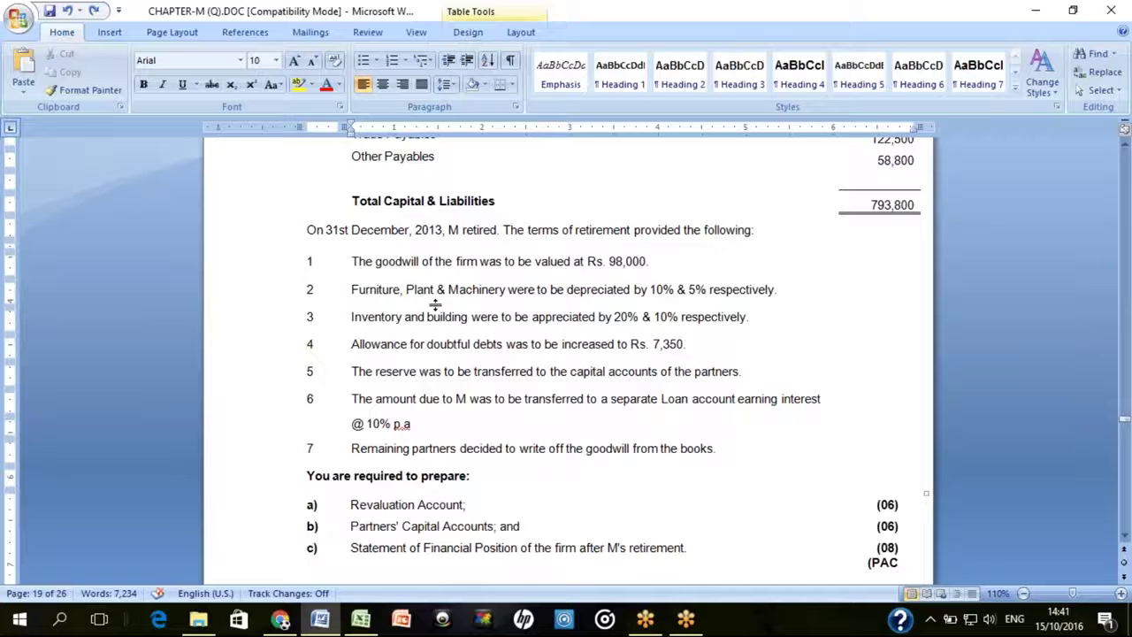
Look up the furniture's book value in the statement of financial position under Non-Current Assets
key(Up)
key(Up)
key(Up)
key(Up)
key(Up)
key(Up)
key(Up)
key(Up)
key(Up)
key(Up)
key(Up)
key(Up)
key(Up)
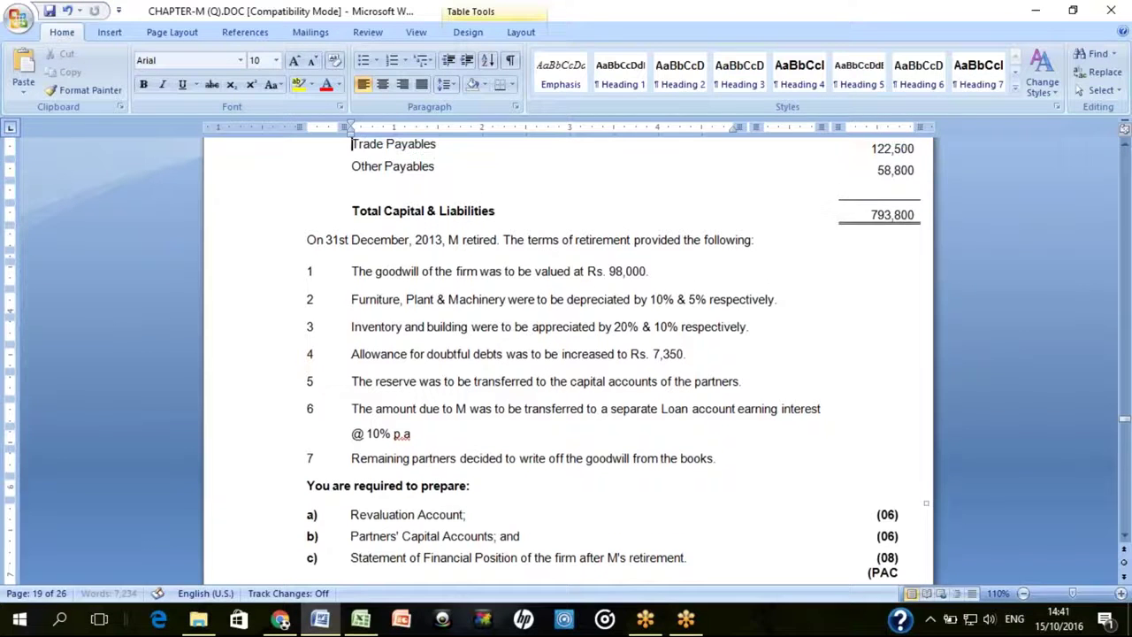
key(Up)
key(Up)
key(Up)
key(Up)
key(Up)
key(Up)
key(Up)
key(Up)
key(Up)
key(Up)
key(Up)
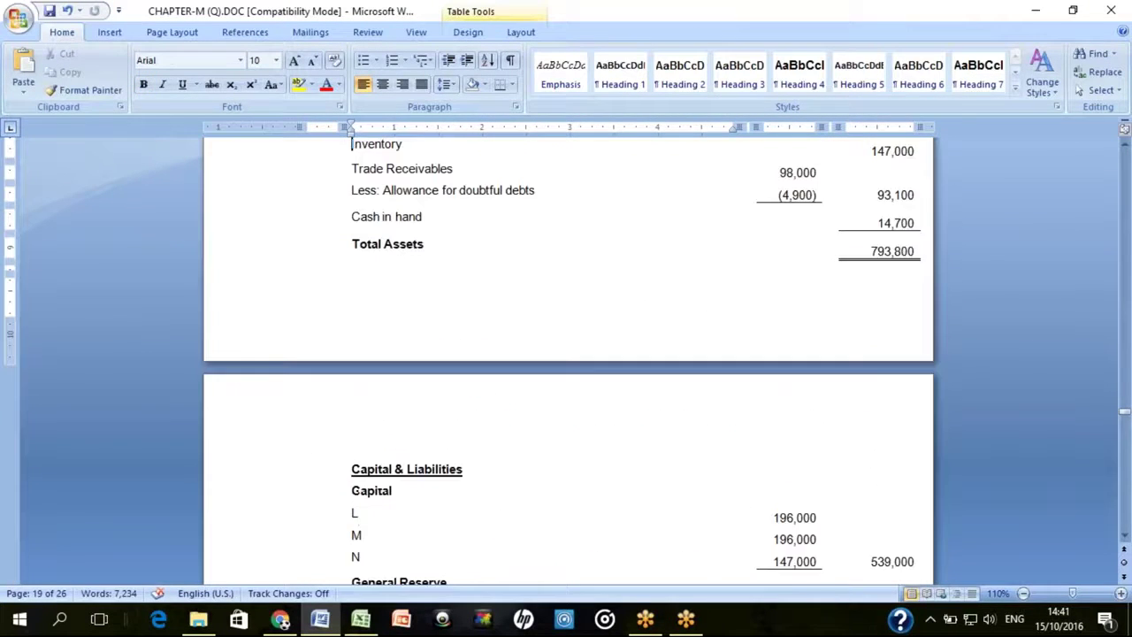
key(Down)
key(Down)
key(Down)
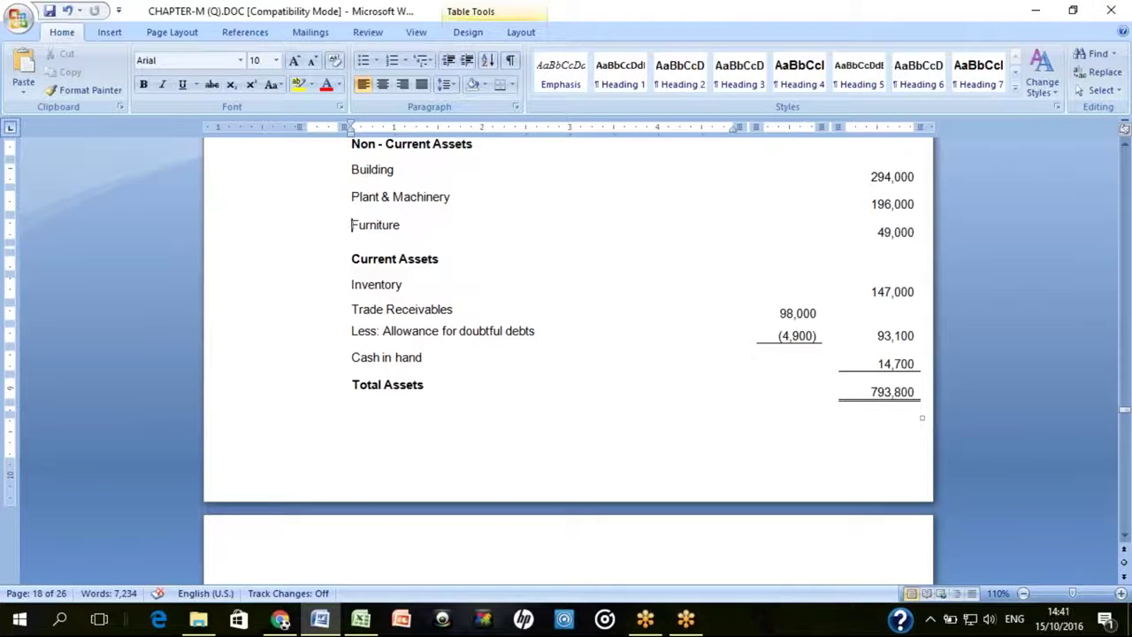
scroll(566, 353, down, 3)
key(ctrl+Page_Down)
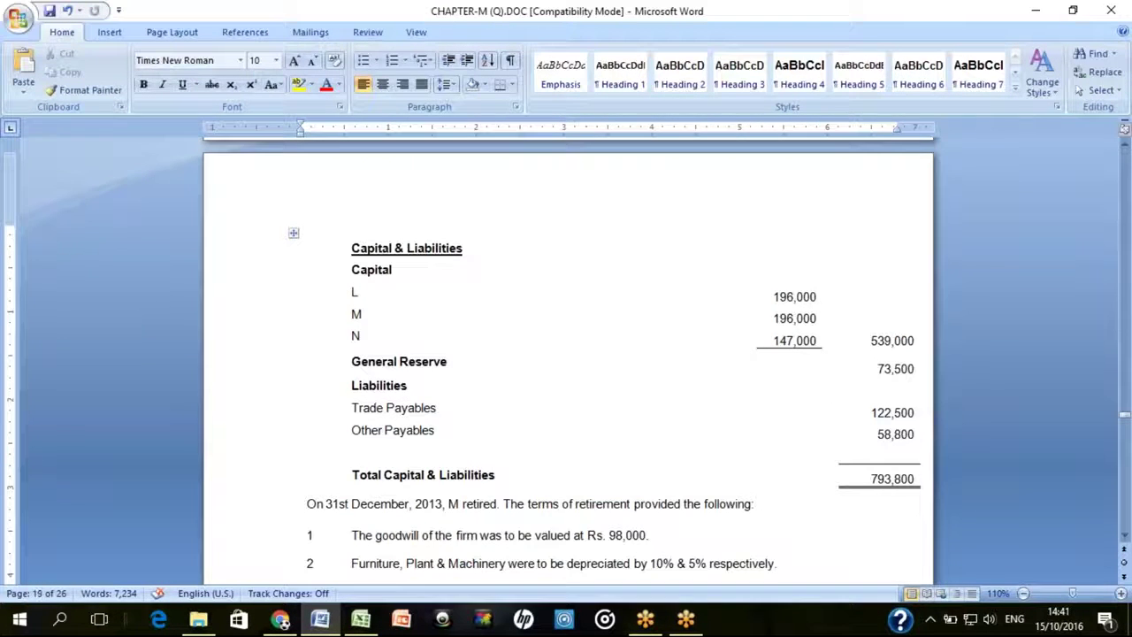
Switch to the Excel workbook Book1 and enter "Furniture" in B4 as the first debit item
key(alt+Tab)
key(Down)
key(Down)
key(Right)
key(Right)
key(Right)
key(Right)
key(Right)
key(Up)
key(Up)
key(Up)
key(Up)
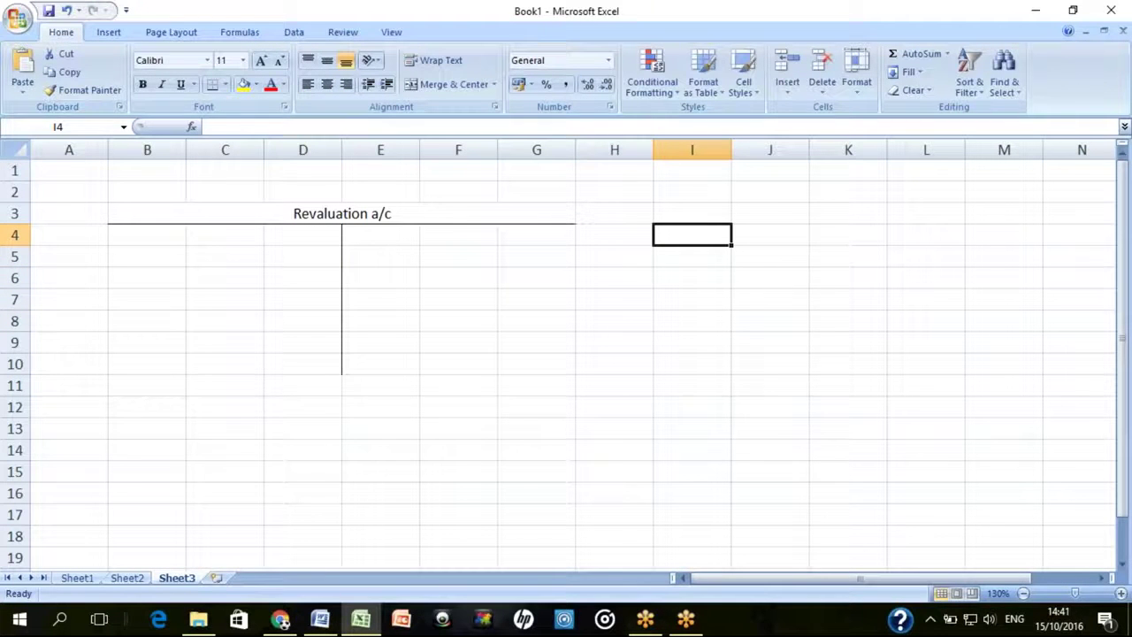
key(Down)
key(Left)
key(Left)
key(Left)
key(Left)
key(Left)
key(Left)
key(Left)
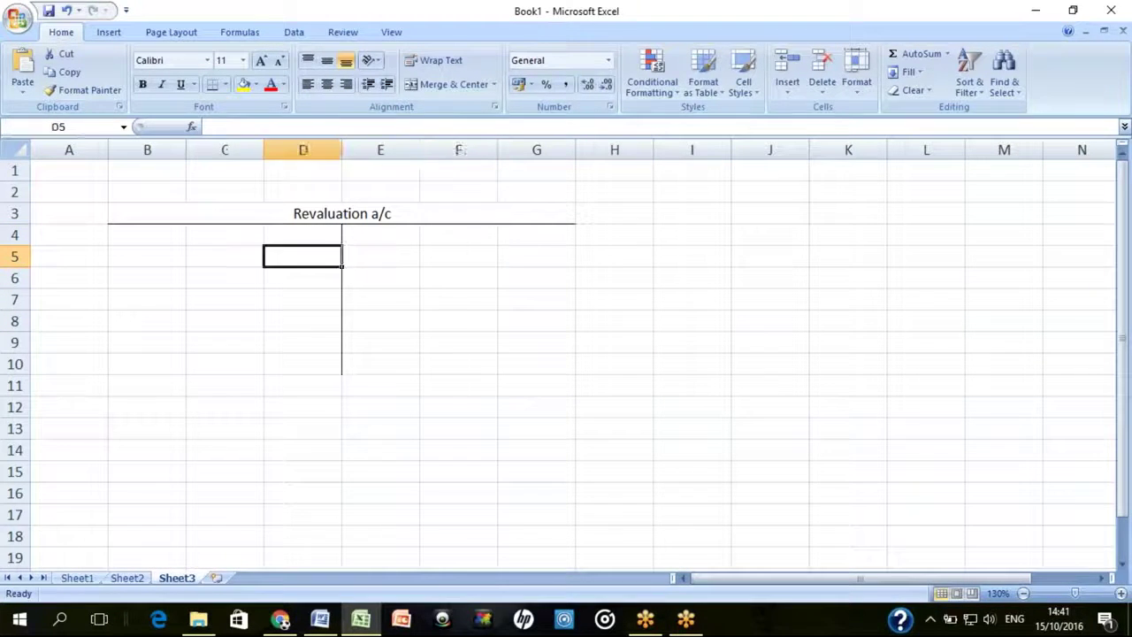
key(alt+Tab)
key(alt+Tab)
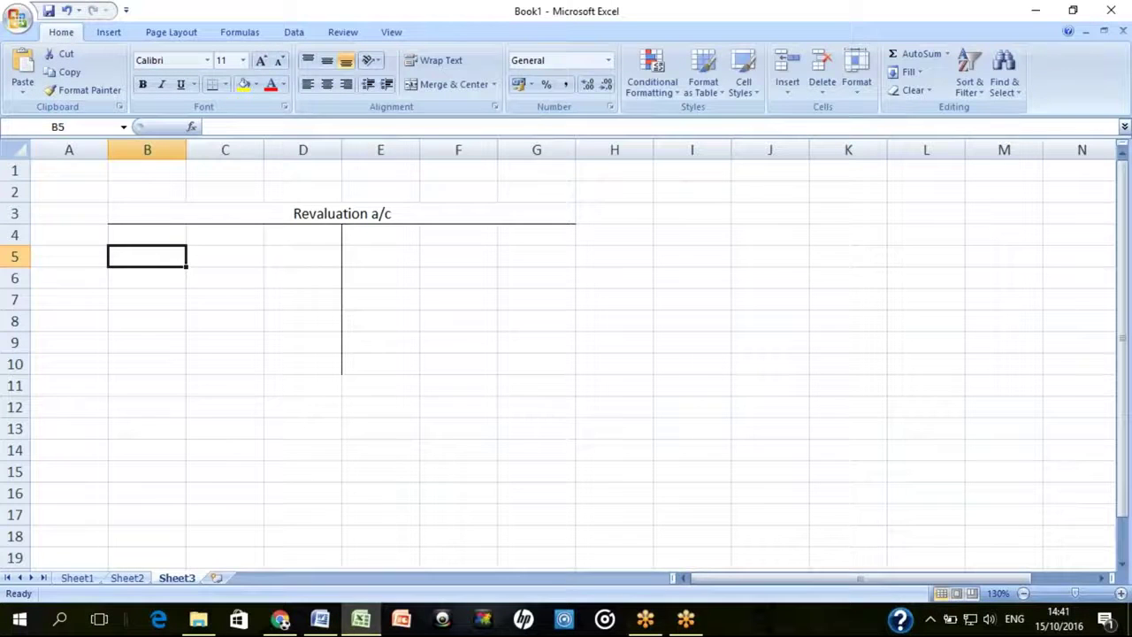
key(Up)
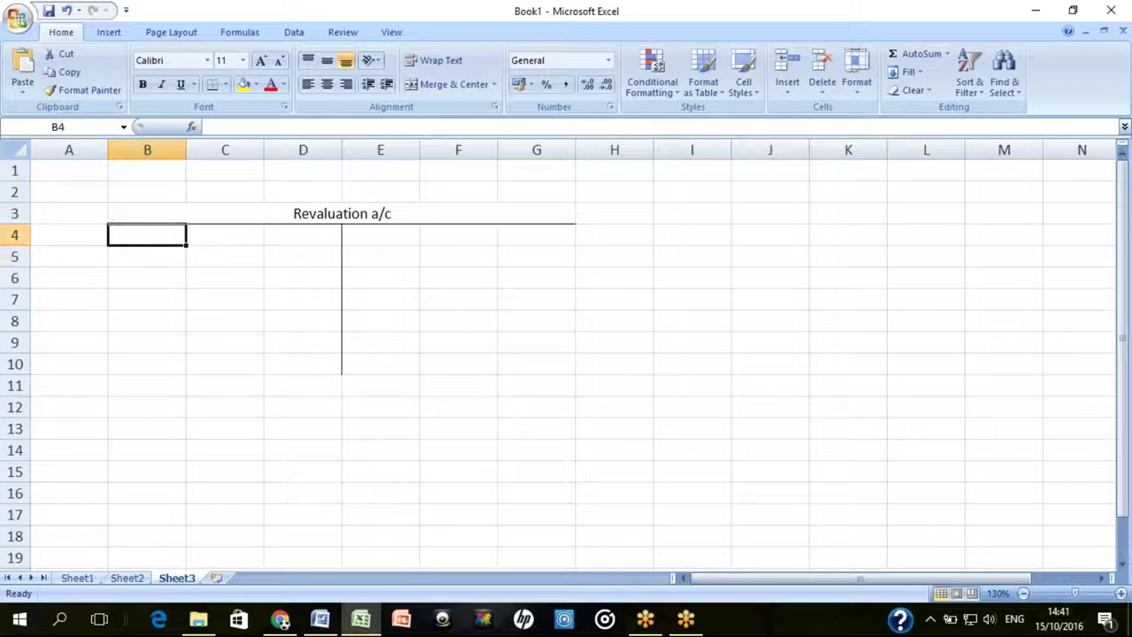
text(Furniture)
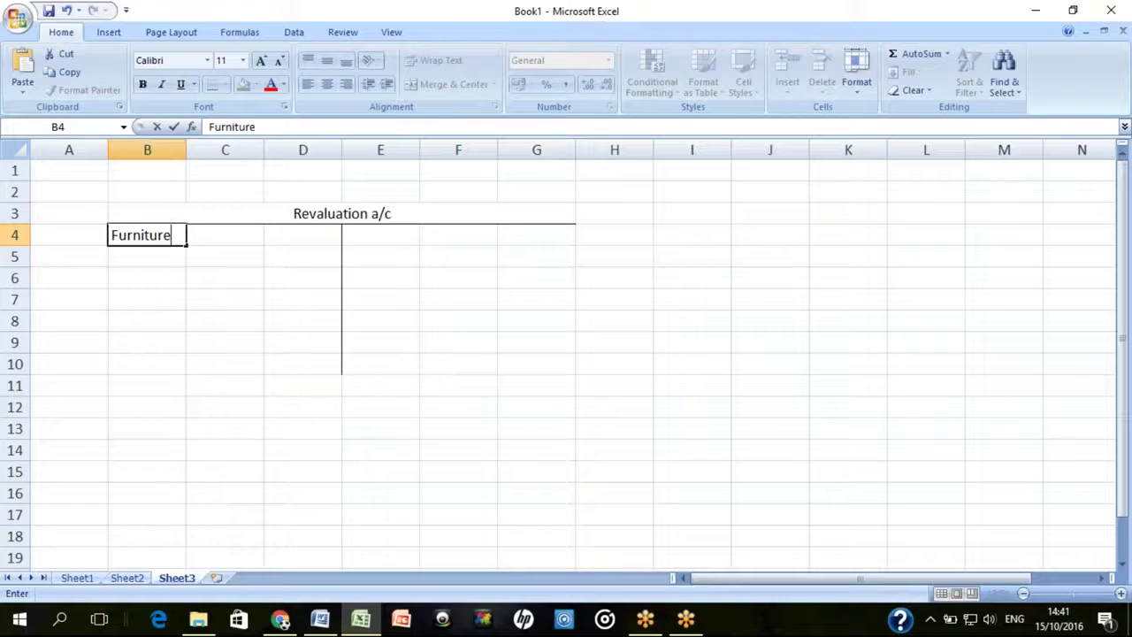
key(Return)
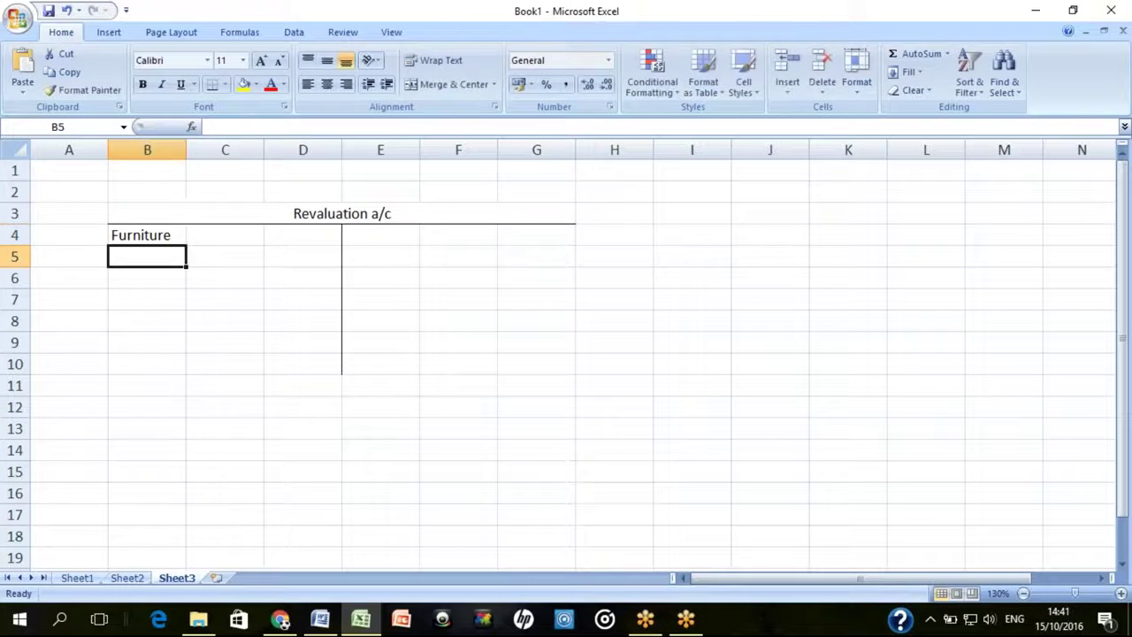
Enter the furniture depreciation working "(49,000*10%)" in B5
text((4)
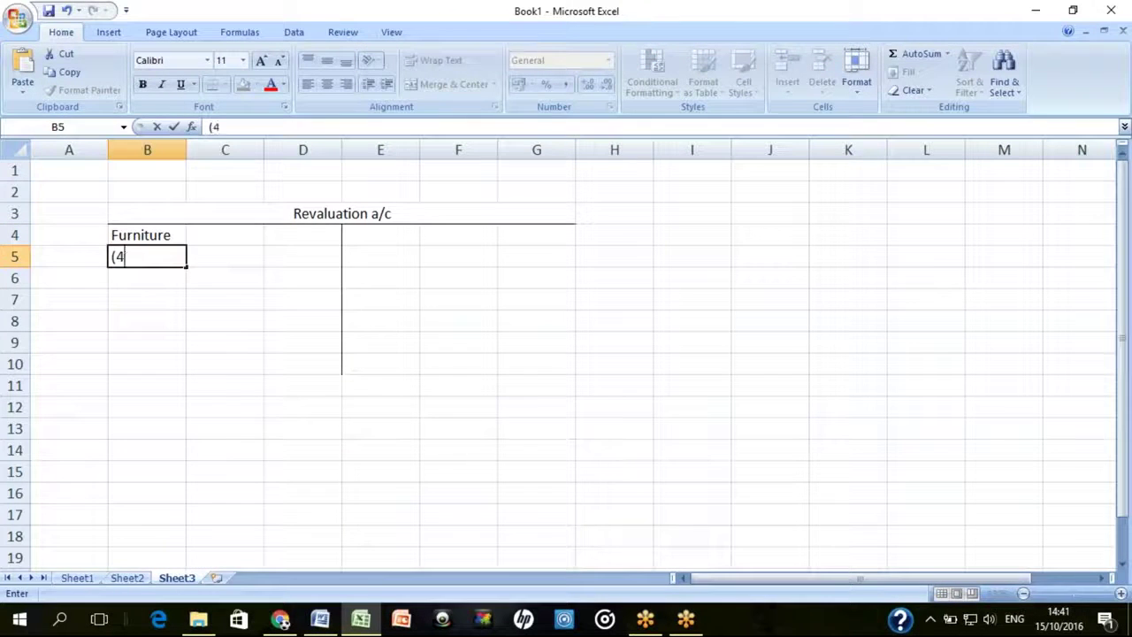
text(9,000*10%)
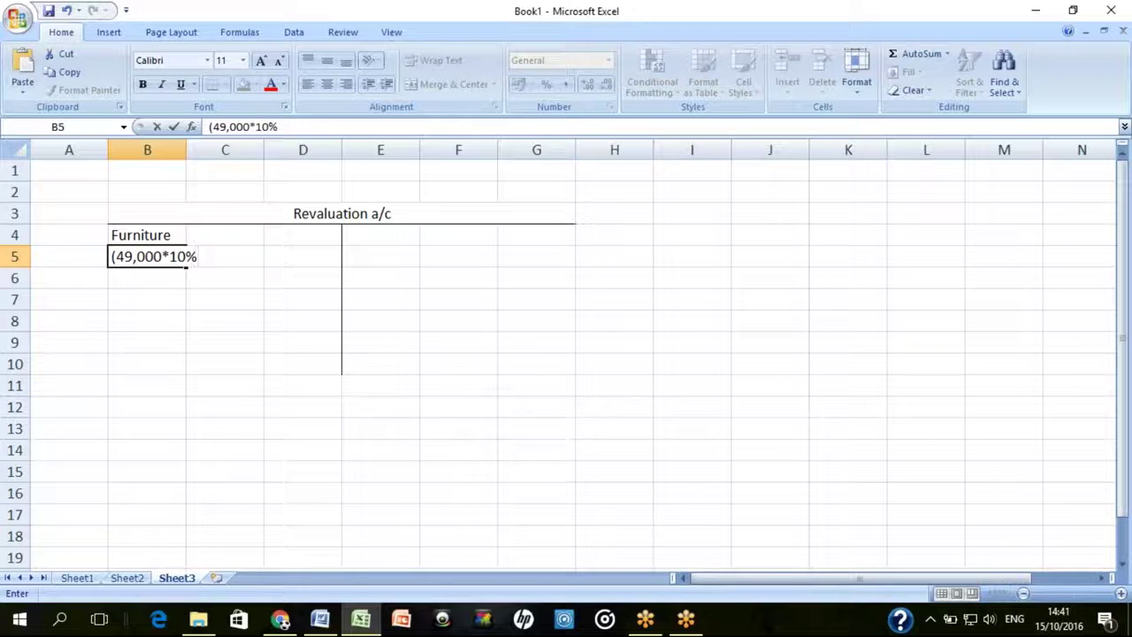
text())
key(Return)
Switch to the Word document and check the furniture amount in the statement of financial position
click(147, 257)
key(alt+Tab)
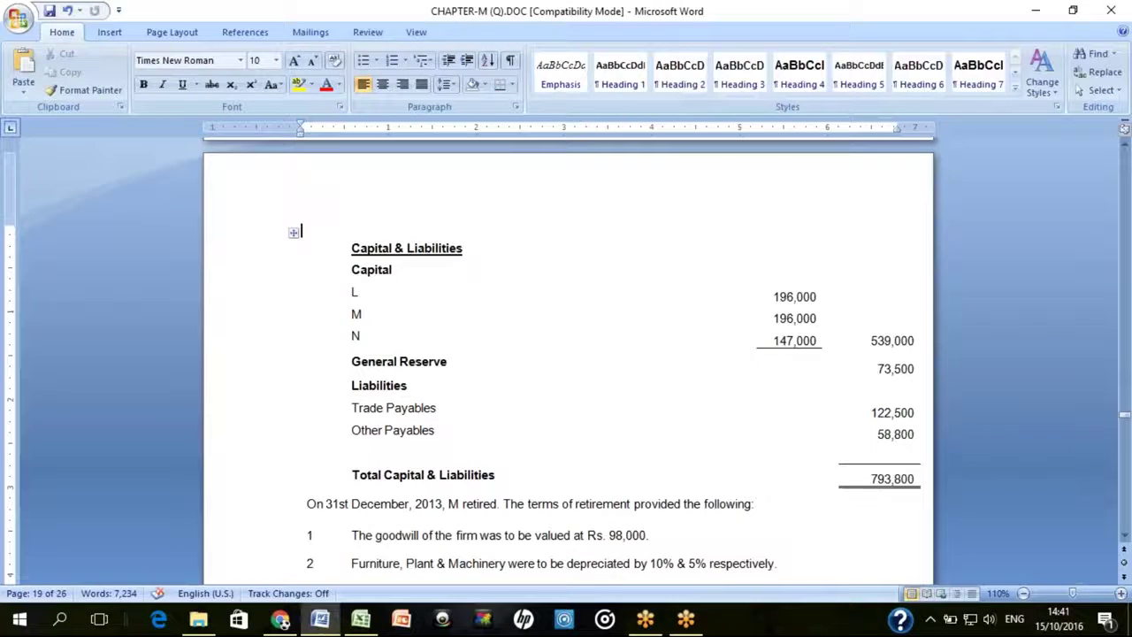
scroll(567, 353, up, 5)
scroll(566, 354, up, 2)
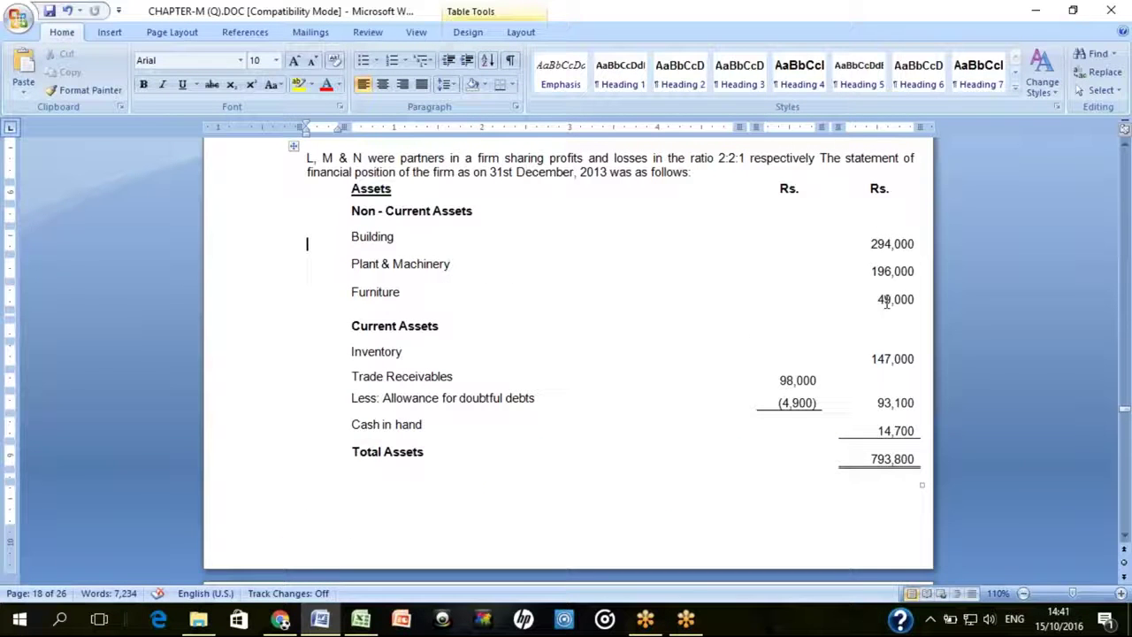
key(Page_Down)
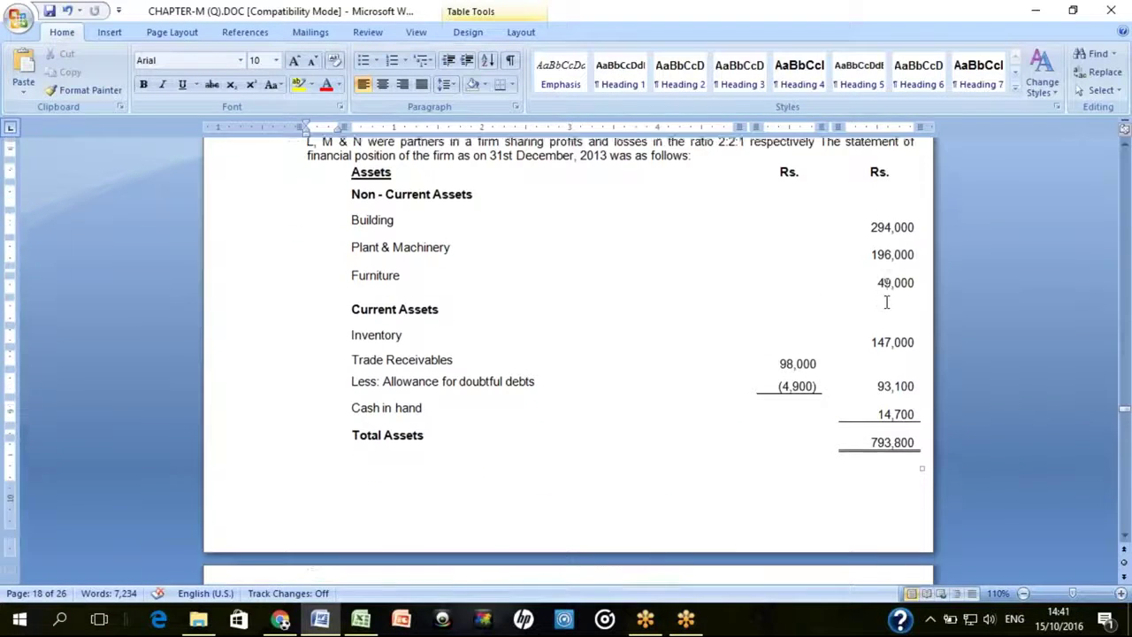
Switch to the Excel workbook and enter 4900 in D4 as the furniture depreciation
key(alt+Tab)
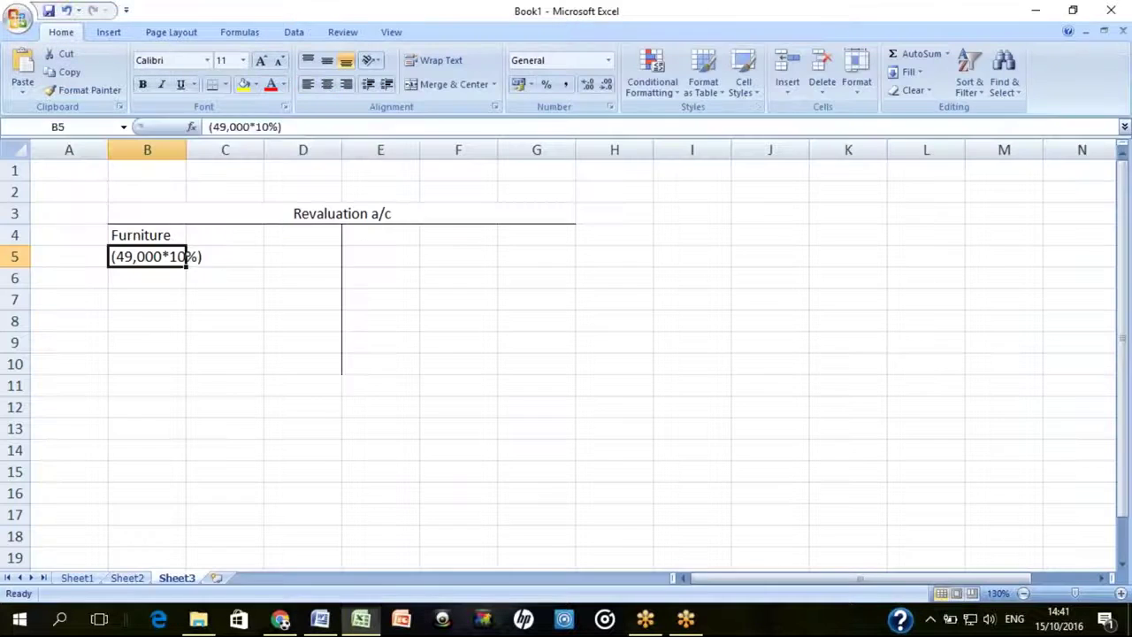
key(Right)
click(303, 235)
text(4900)
key(Return)
Format D4:G9 in comma style with no decimal places
drag(302, 235, 536, 343)
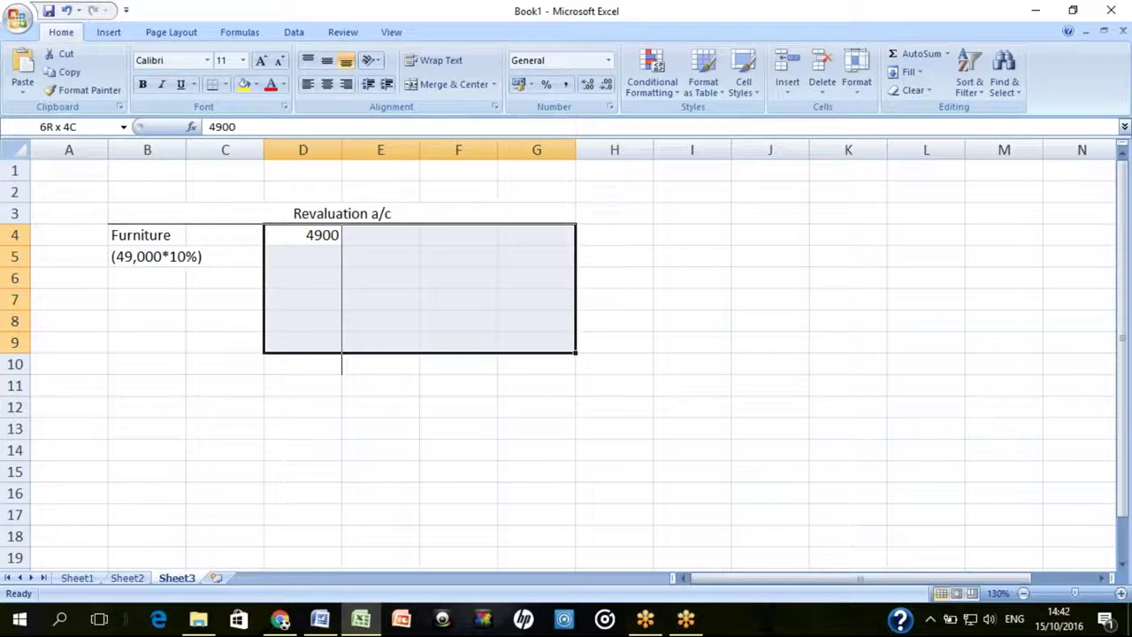
click(566, 84)
click(606, 84)
click(607, 84)
Enter "Plant and machinery" in B6 as the second debit item
key(Down)
key(Left)
key(Left)
key(Down)
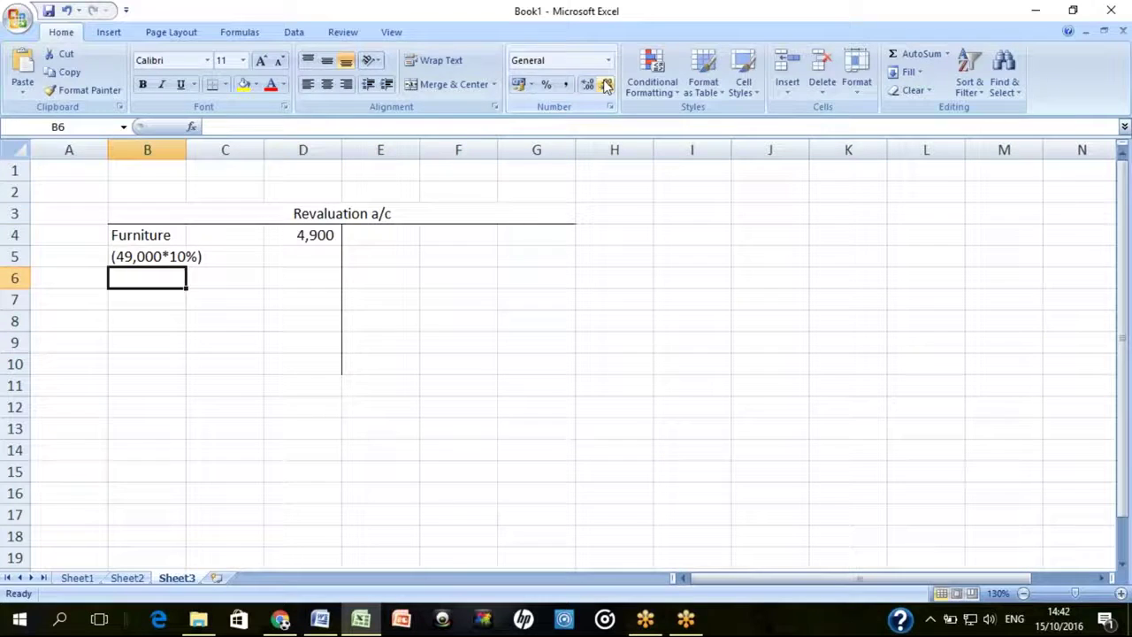
text(Plant n)
key(BackSpace)
text(and machinery)
key(Return)
Switch to the Word document and look up the book value and depreciation rate of Plant & Machinery
key(alt+Tab)
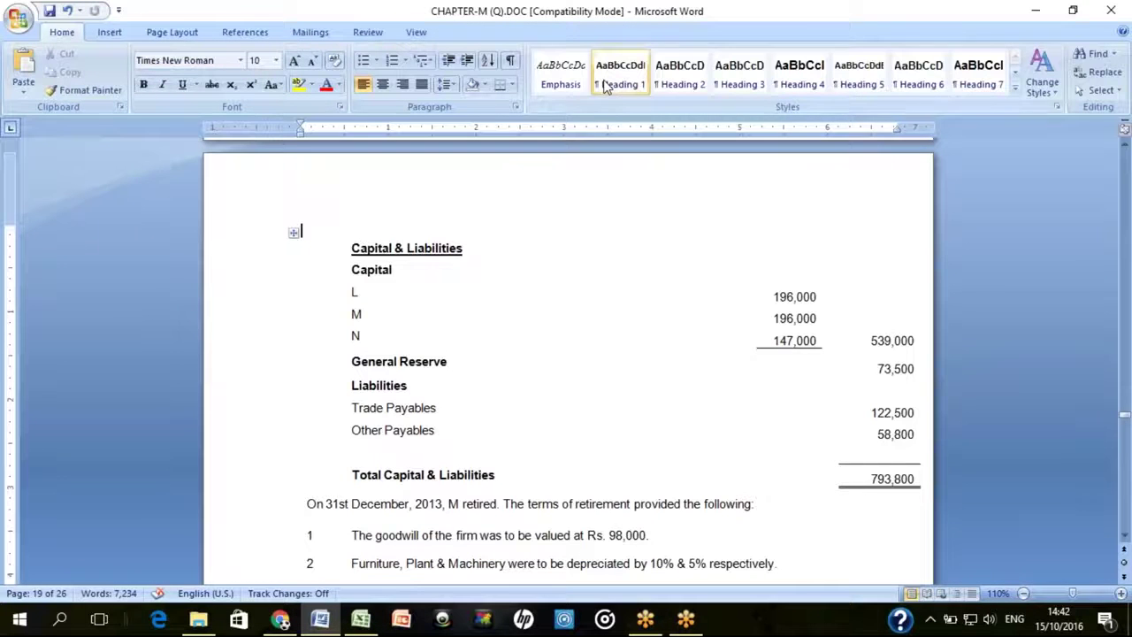
key(Page_Up)
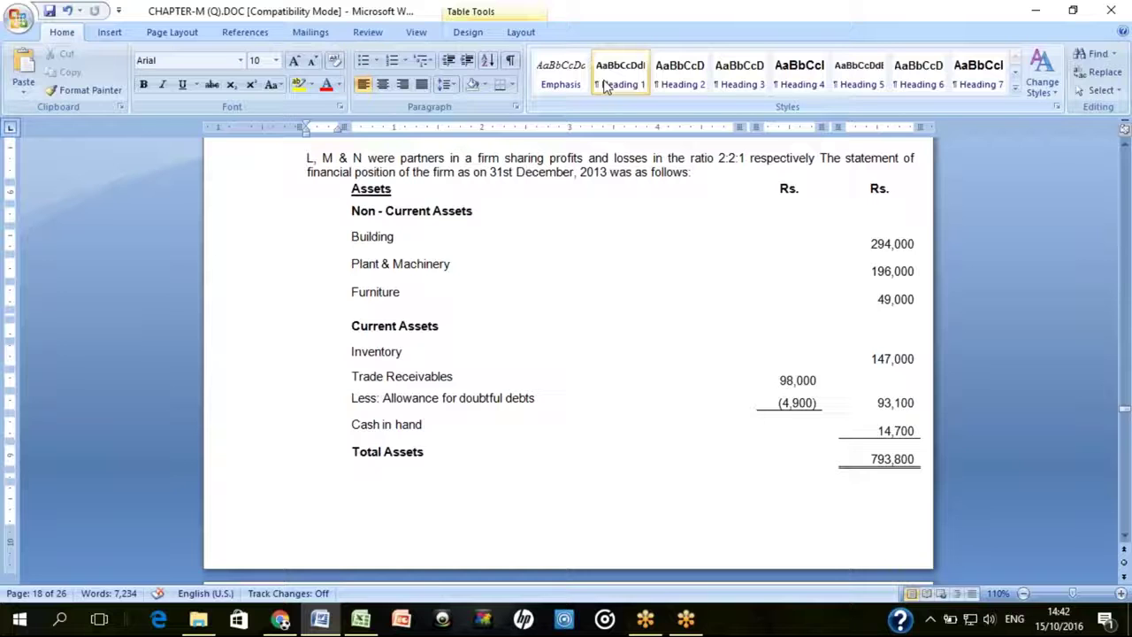
key(shift+End)
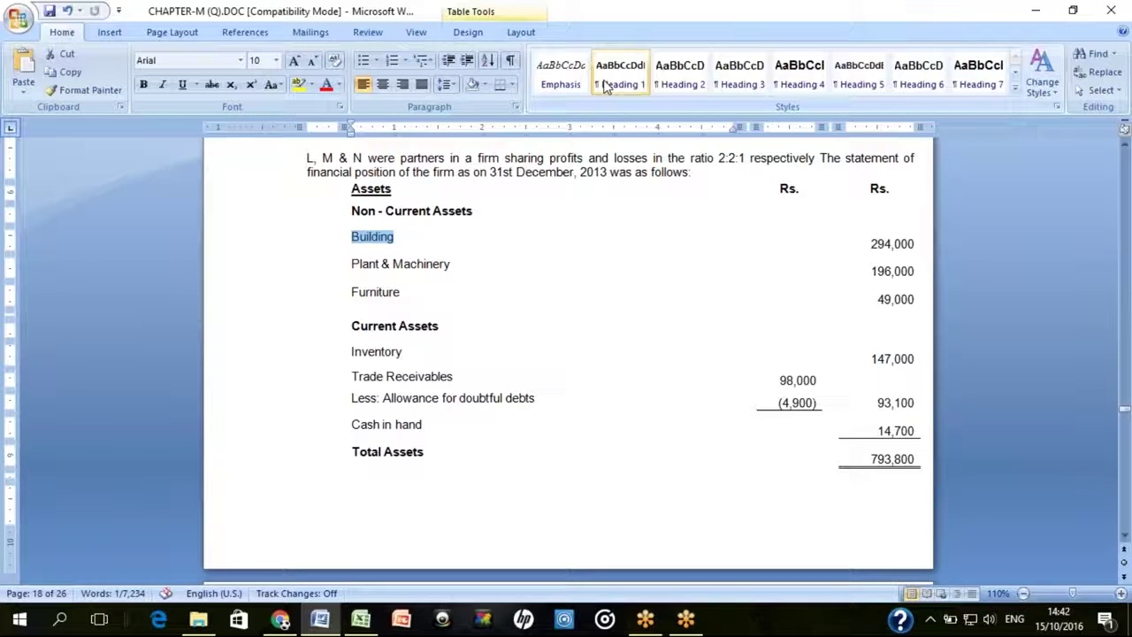
key(Page_Down)
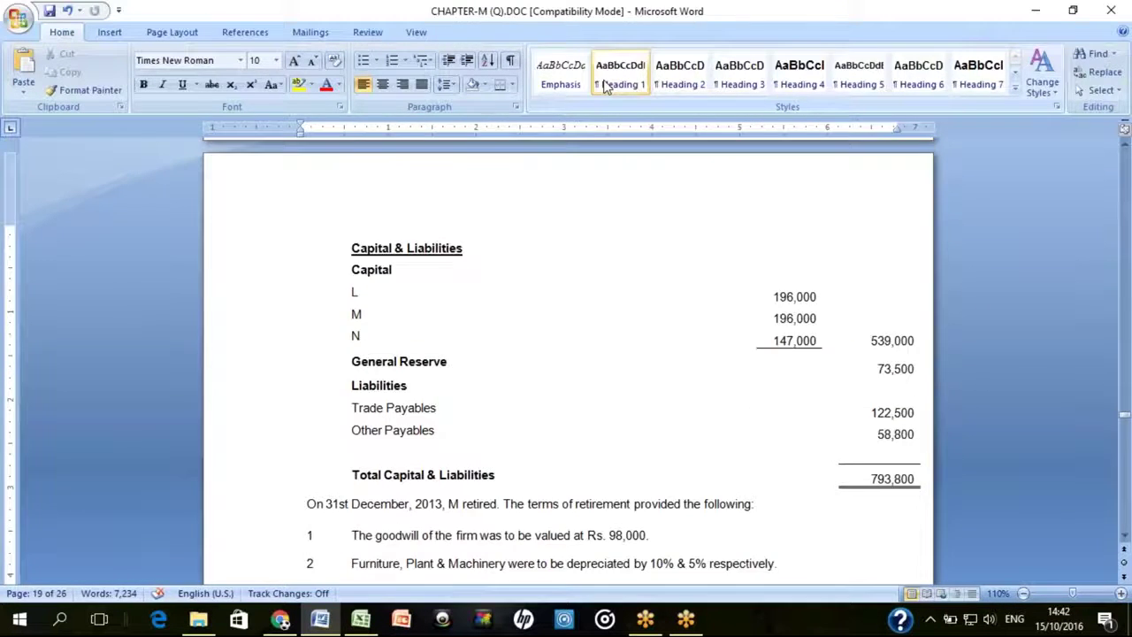
Switch to the Excel workbook and enter the working note "(196,000*5%)" in B7 under Plant and machinery
key(alt+Tab)
text((19)
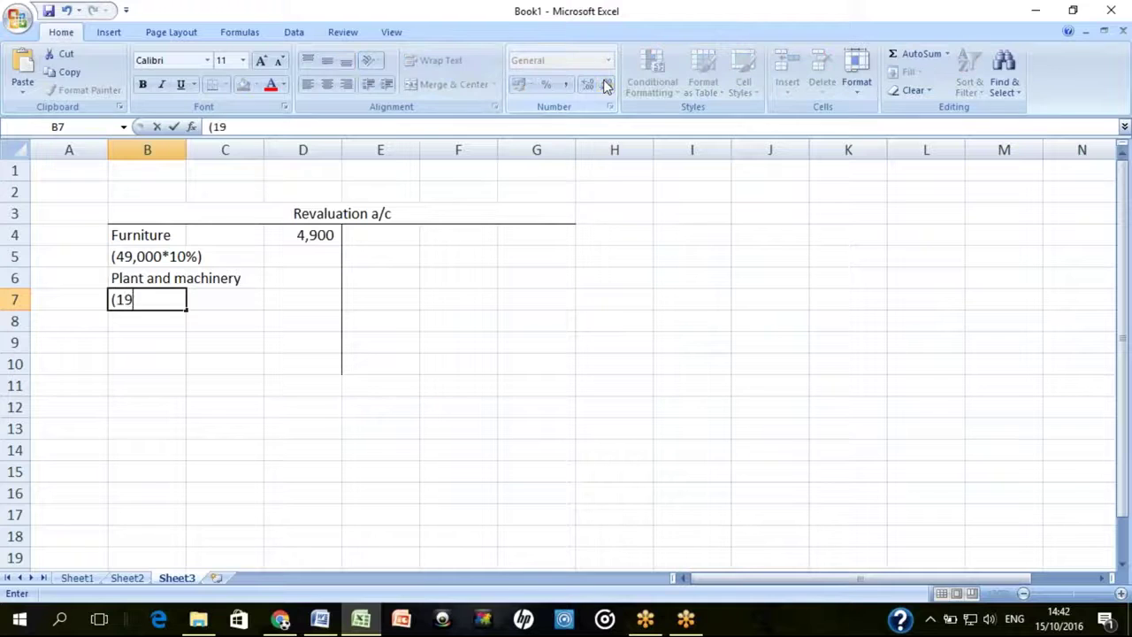
text(6,000*5%))
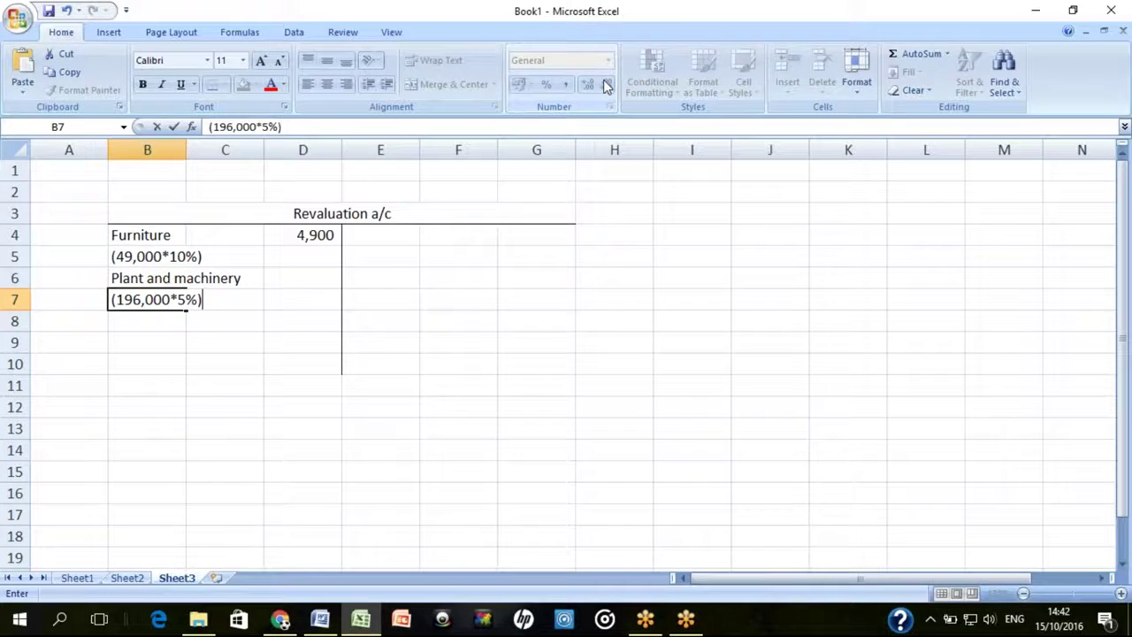
key(Return)
Enter the formula =196000*5% in D6 as the plant and machinery depreciation
key(Right)
key(Right)
key(Right)
key(Up)
key(Up)
key(Left)
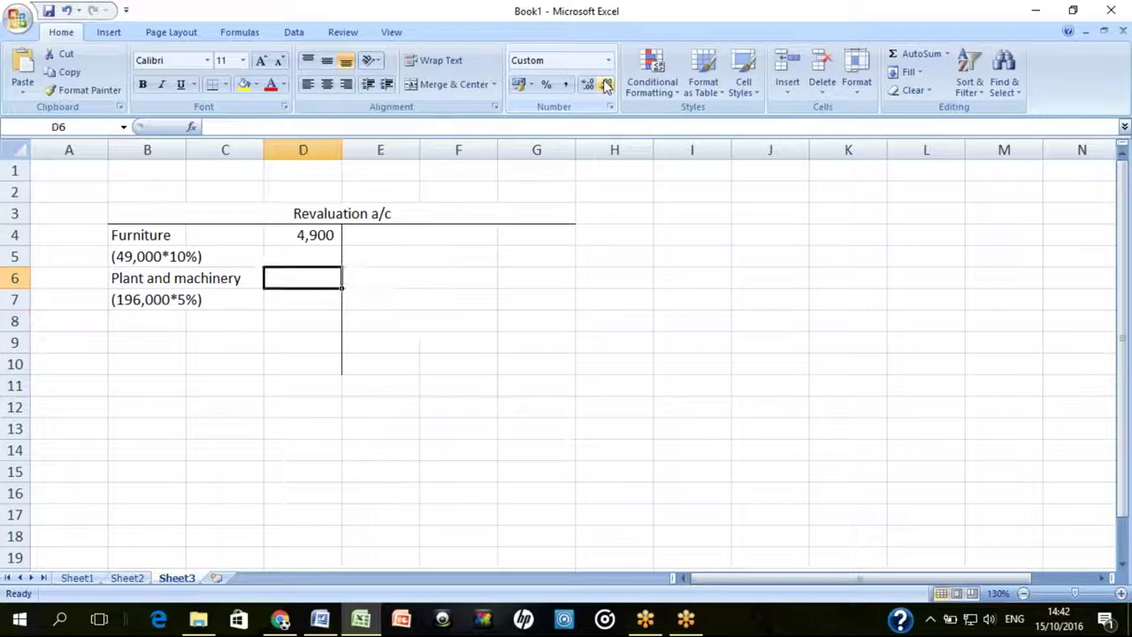
text(=196000*5%)
key(Return)
key(Up)
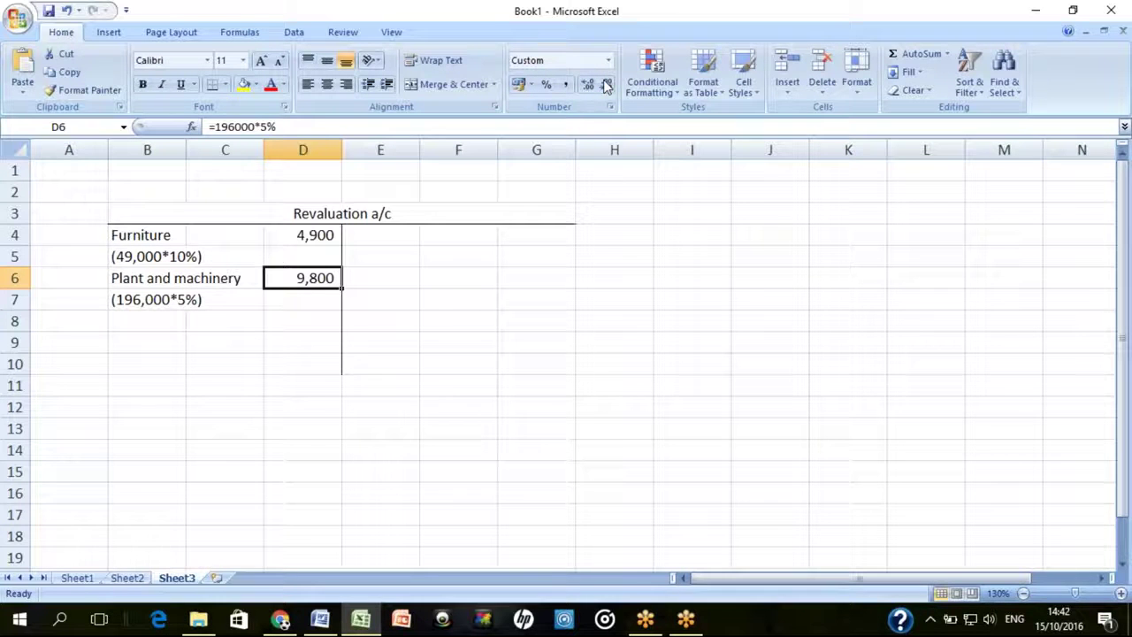
Switch to the Word document and look up the appreciation rate and book value of Inventory
key(alt+Tab)
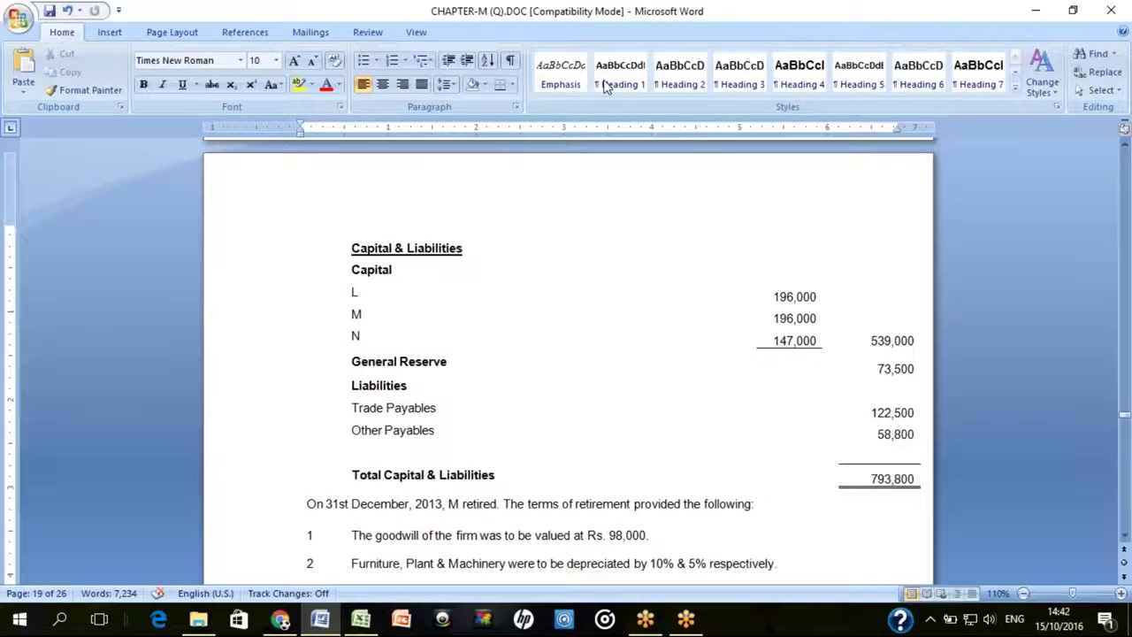
key(Down)
key(Down)
key(Down)
key(Down)
key(Down)
key(Down)
key(Down)
key(Down)
key(Down)
key(Down)
key(Down)
key(Down)
key(Down)
key(Down)
key(Down)
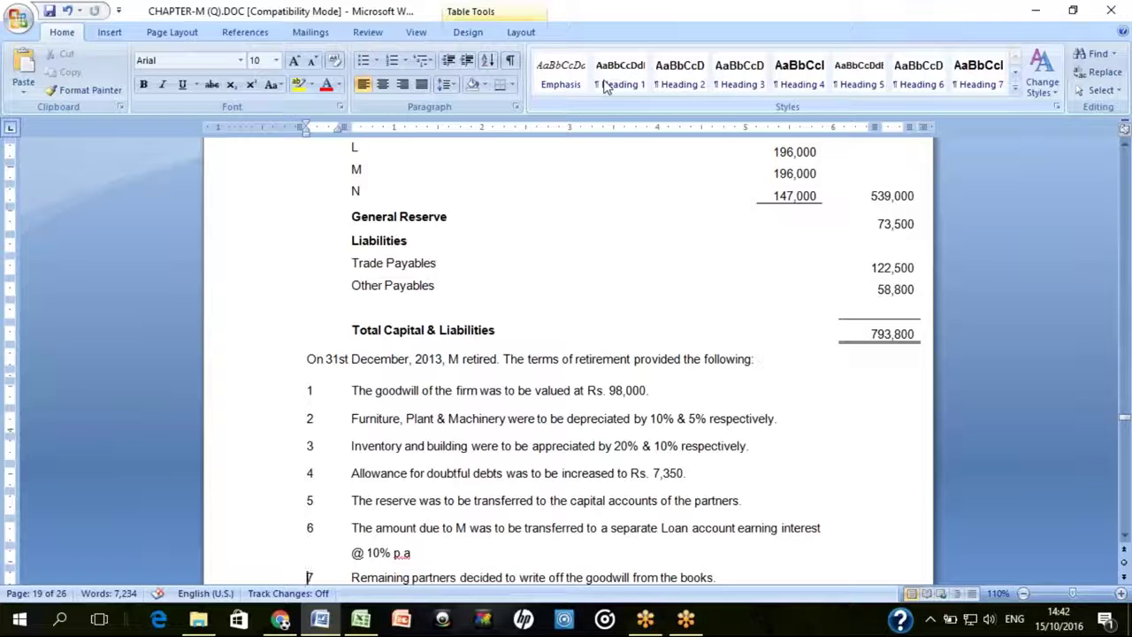
key(Page_Up)
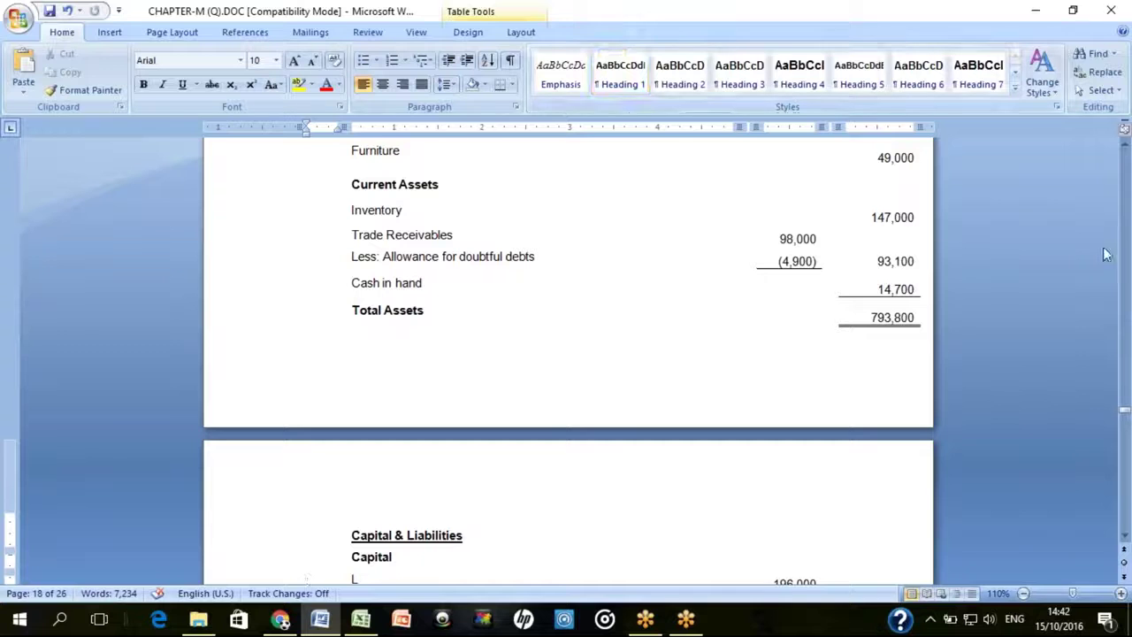
drag(869, 218, 914, 217)
click(1009, 184)
Switch to the Excel workbook and enter "Inventory" in E4 with the working note "(147,000*20%)" in E5
key(alt+Tab)
text(0)
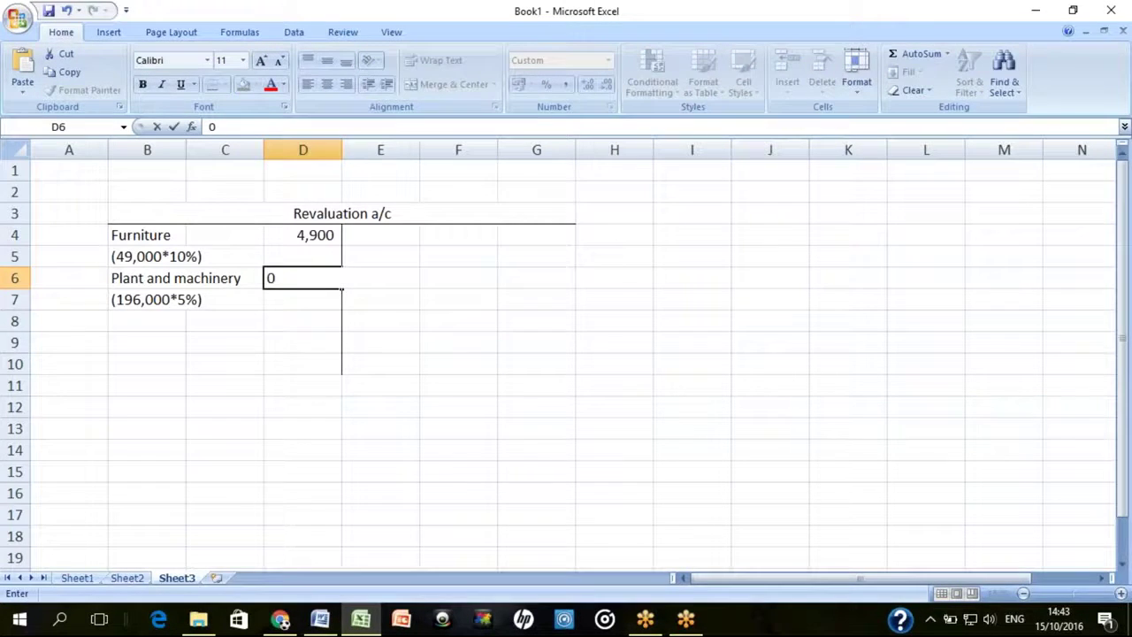
key(Escape)
click(380, 235)
text(Inventory)
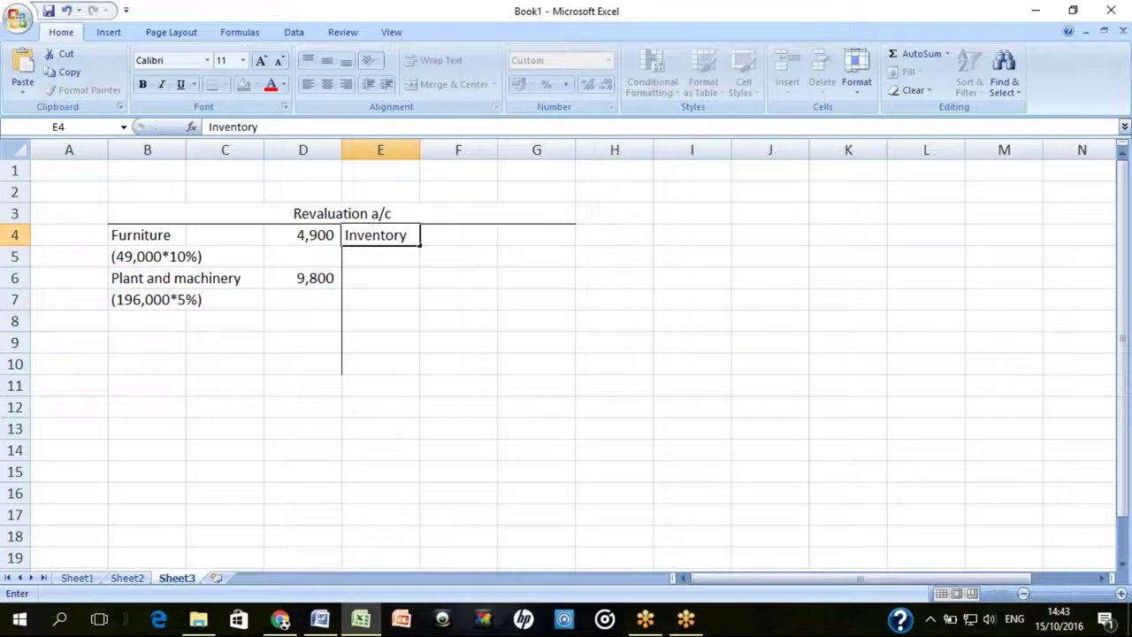
key(Return)
text(()
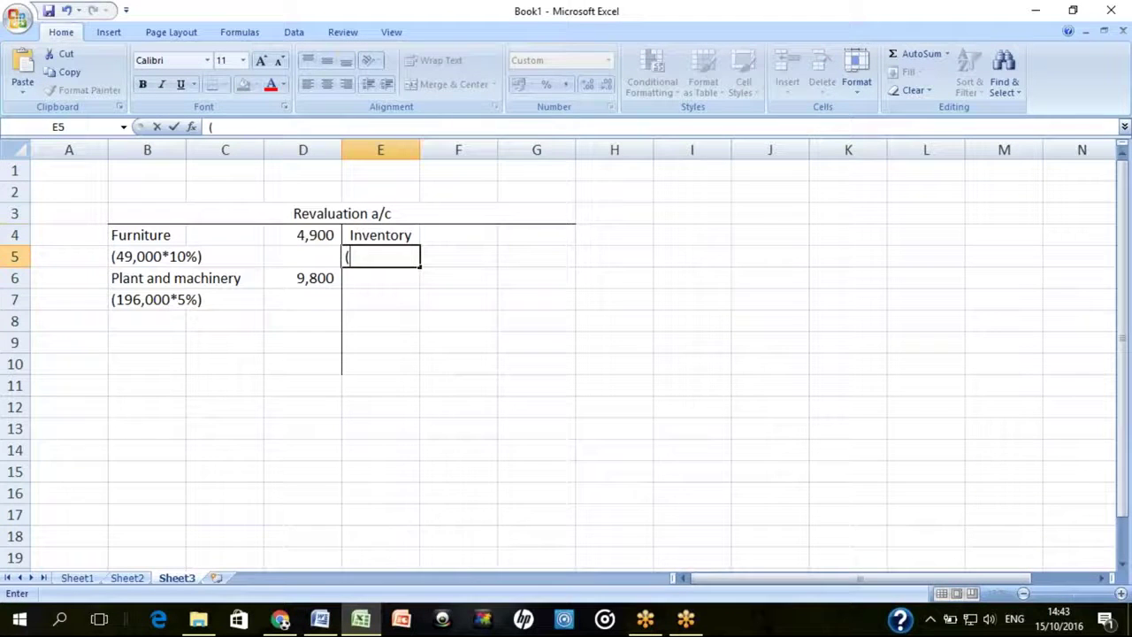
text(147,000*20%))
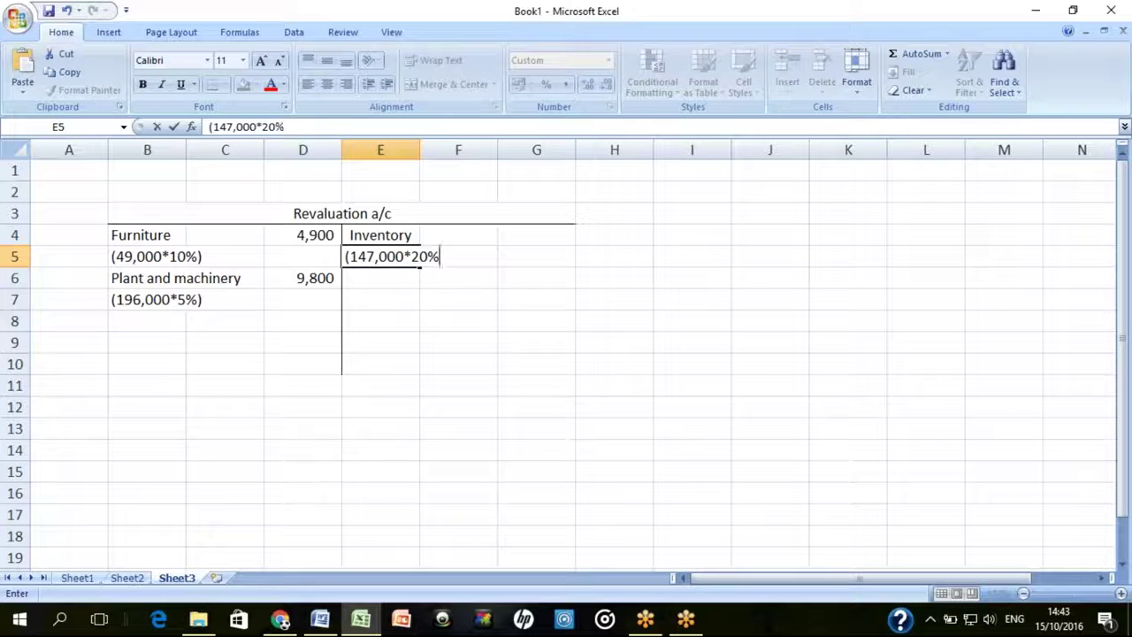
key(Return)
Enter the formula =147000*20% in G4 as the inventory appreciation
key(Right)
key(Right)
key(Up)
key(Up)
text(-1)
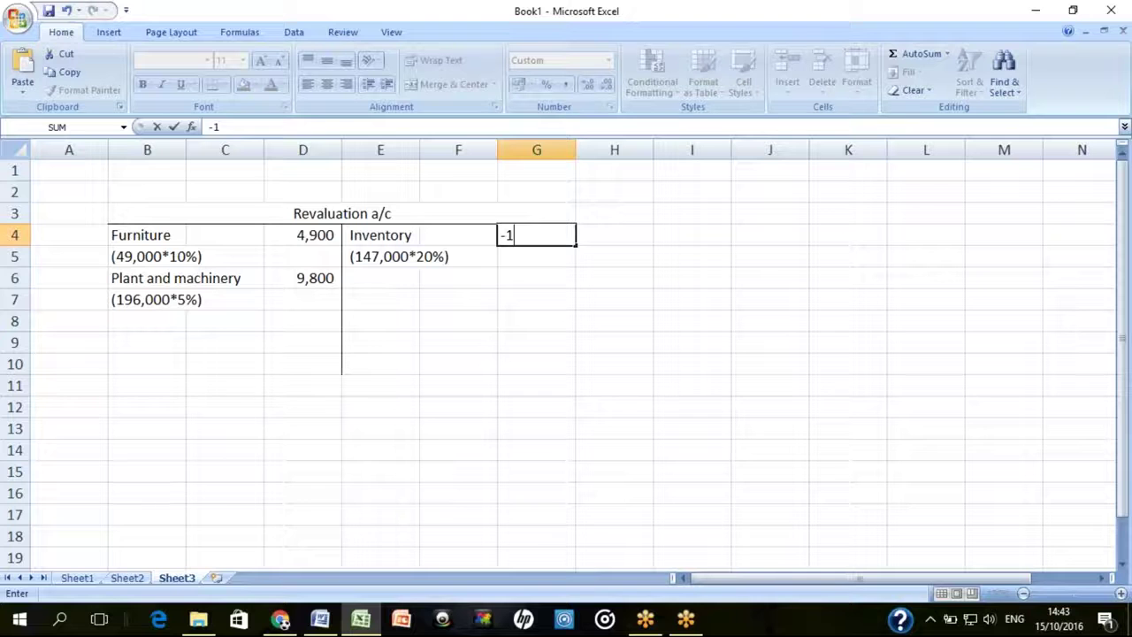
key(BackSpace)
key(BackSpace)
text(=147000*20%)
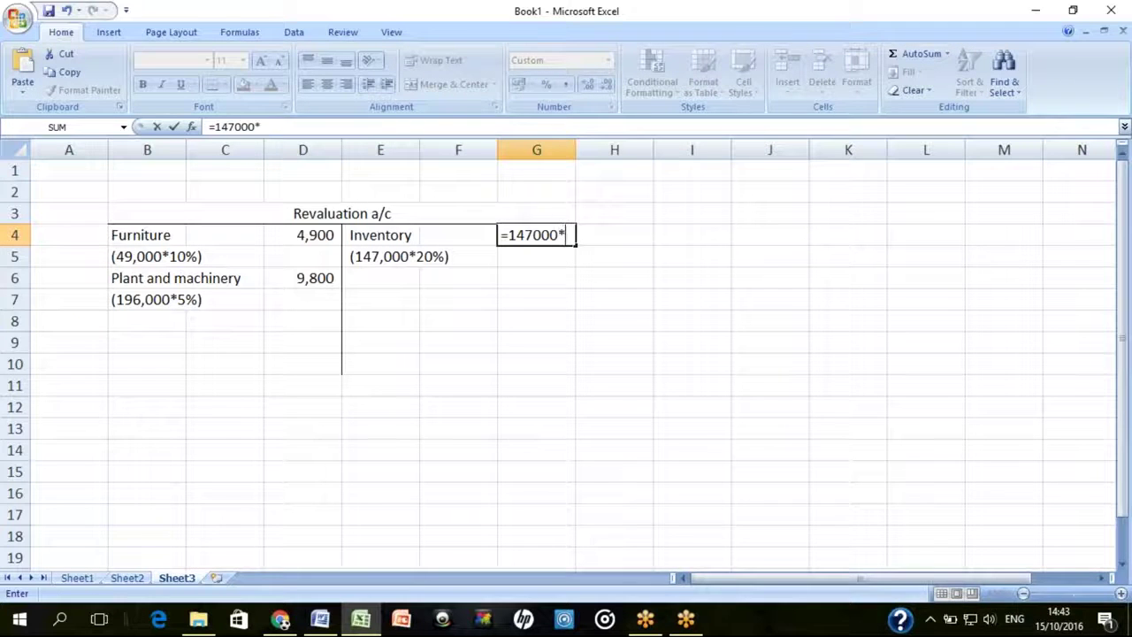
key(Return)
Switch to the Word document, look up the building's appreciation rate and copy its book value
key(alt+Tab)
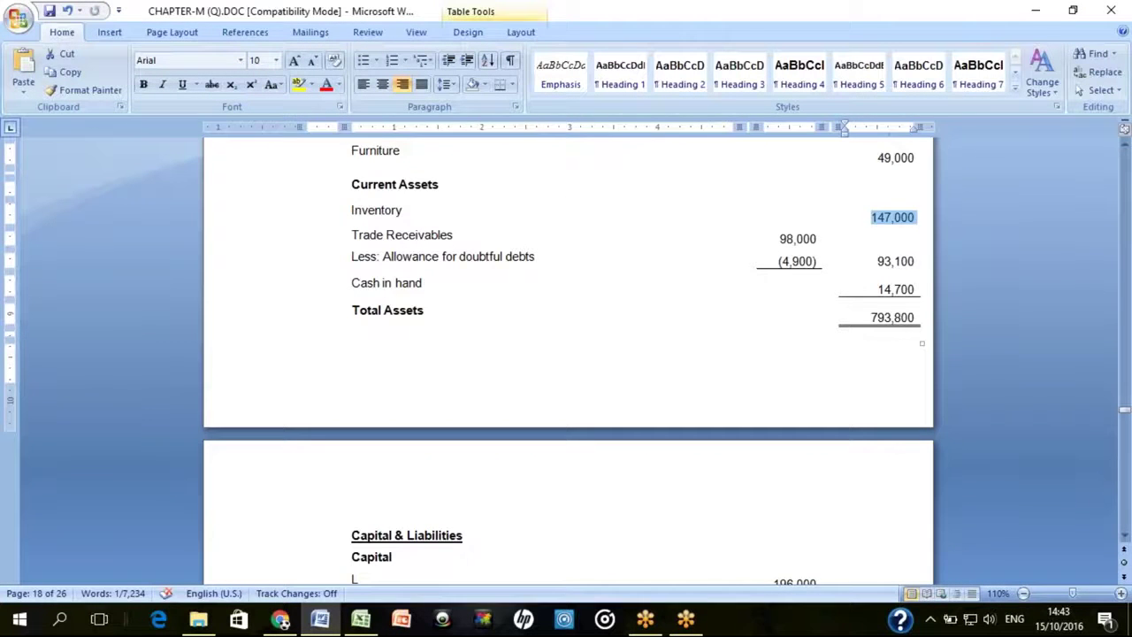
scroll(917, 221, down, 15)
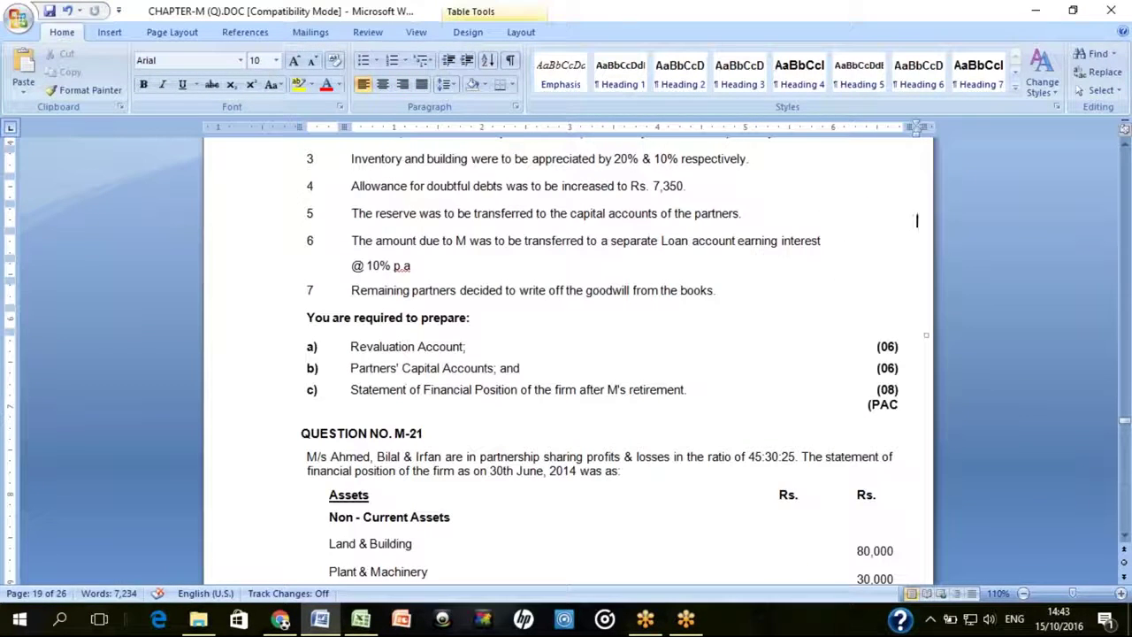
scroll(917, 221, up, 3)
click(919, 167)
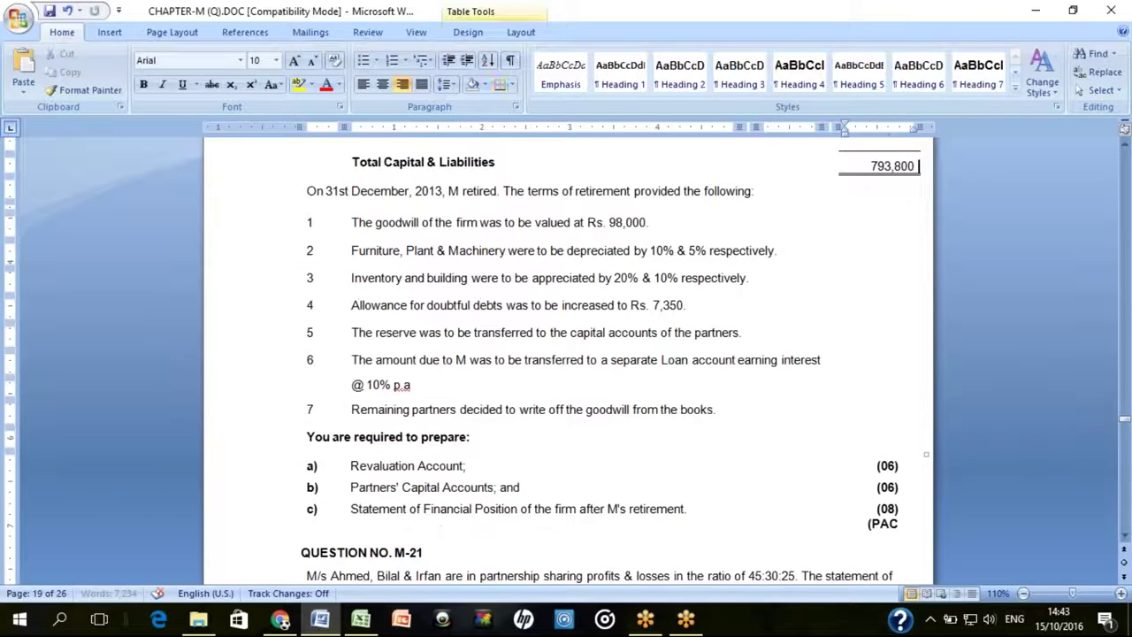
drag(678, 278, 669, 274)
key(shift+F5)
key(shift+F5)
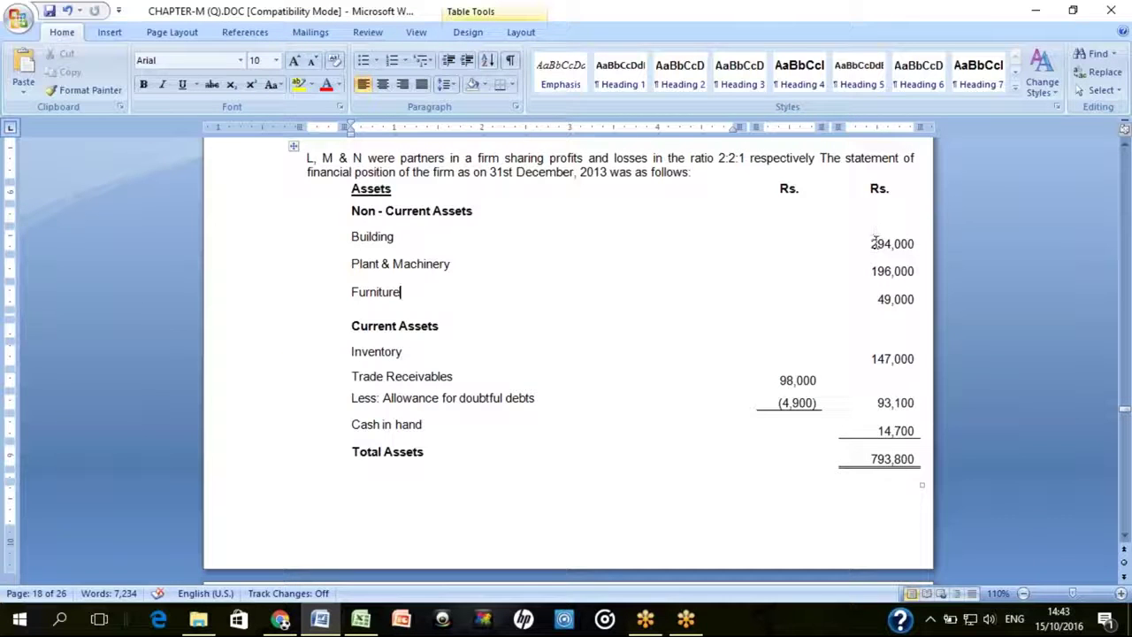
drag(870, 244, 917, 244)
key(ctrl+c)
Switch to the Excel workbook and enter "Building" in E6 with the working note "(294,000)*10%" in E7
key(alt+Tab)
key(Down)
key(Left)
key(Left)
text(Building)
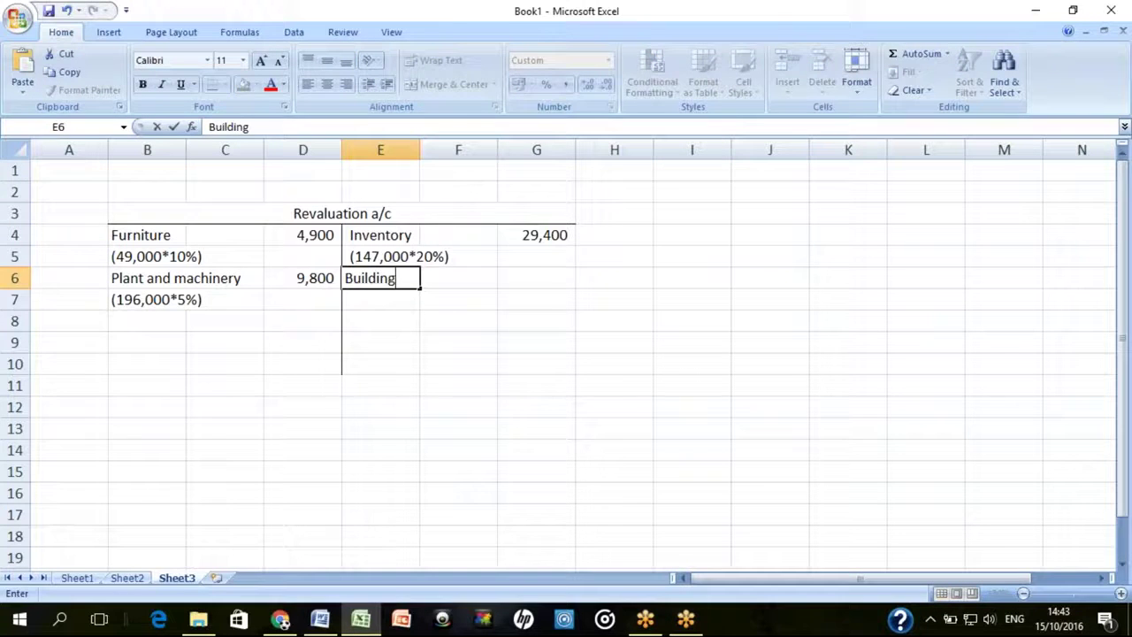
key(Return)
text(()
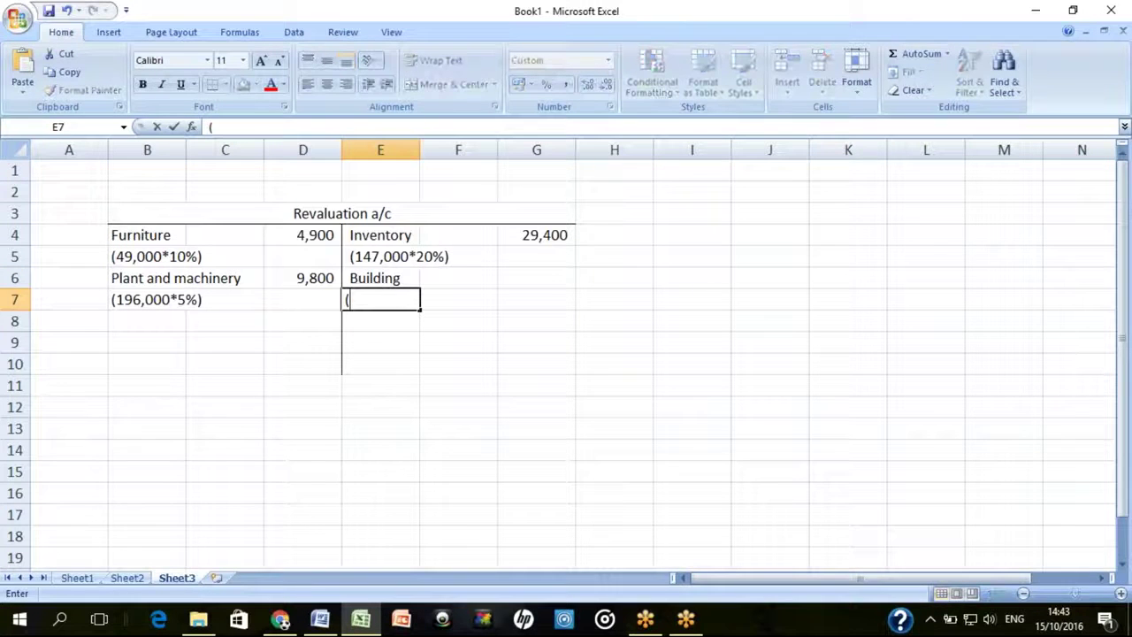
text(294,0)
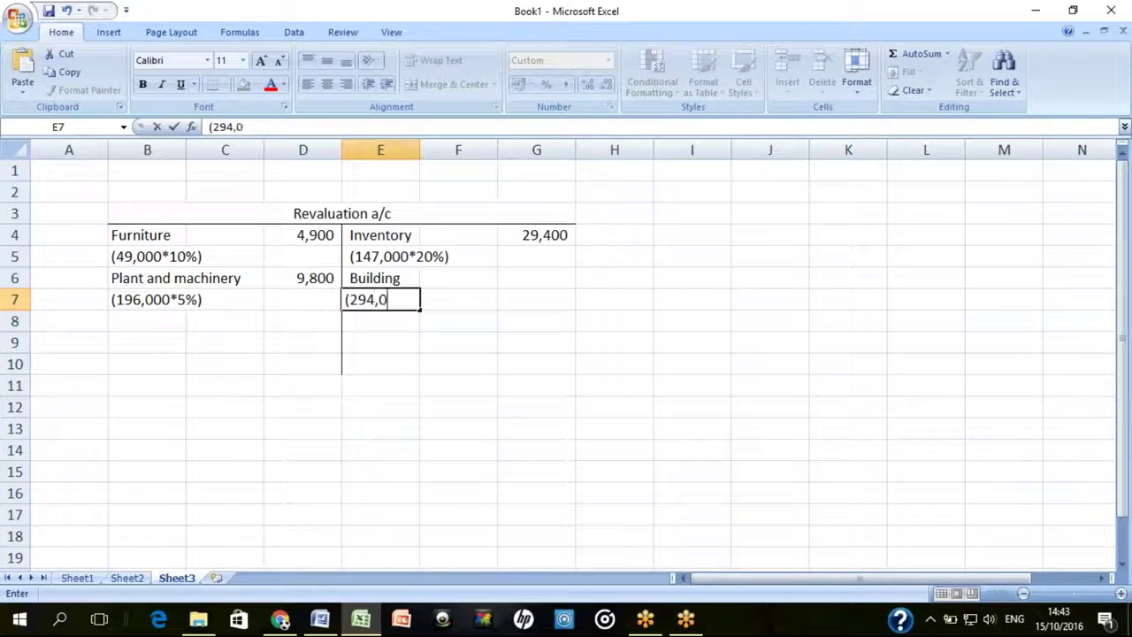
text(00)*10%)
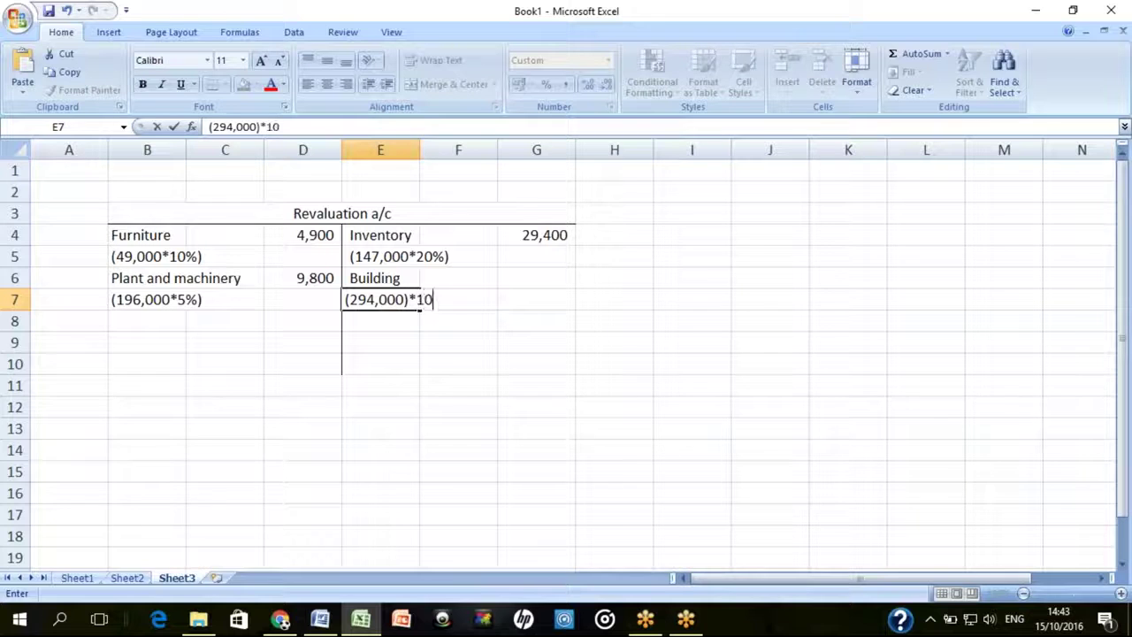
key(Return)
Enter 29400 in G6 as the building appreciation
key(Right)
key(Right)
key(Up)
key(Up)
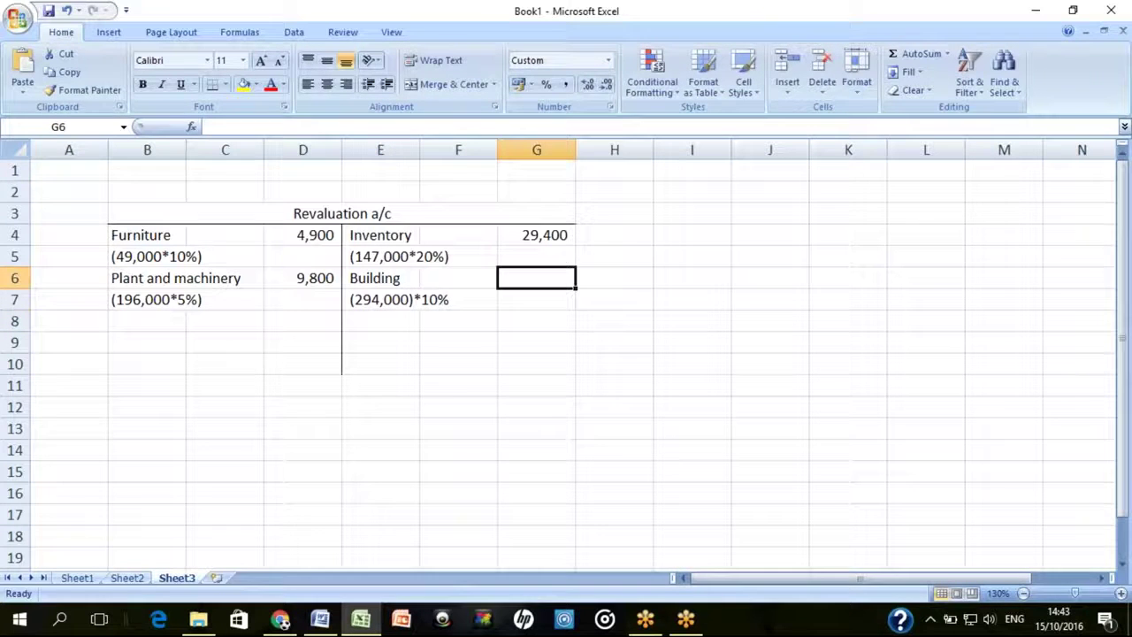
text(29400)
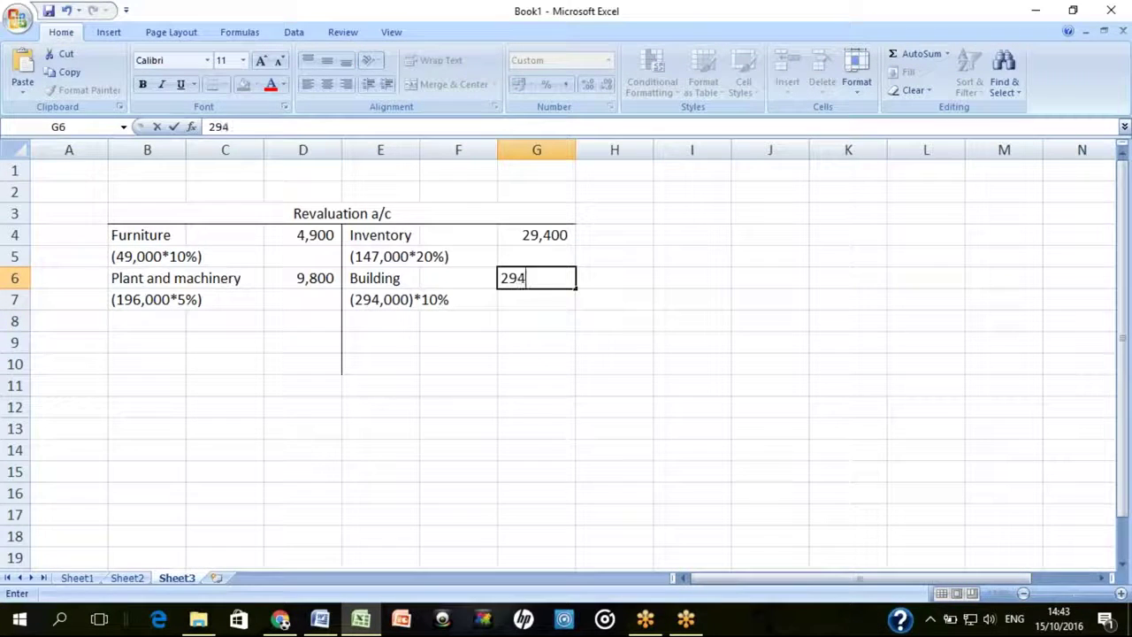
key(Return)
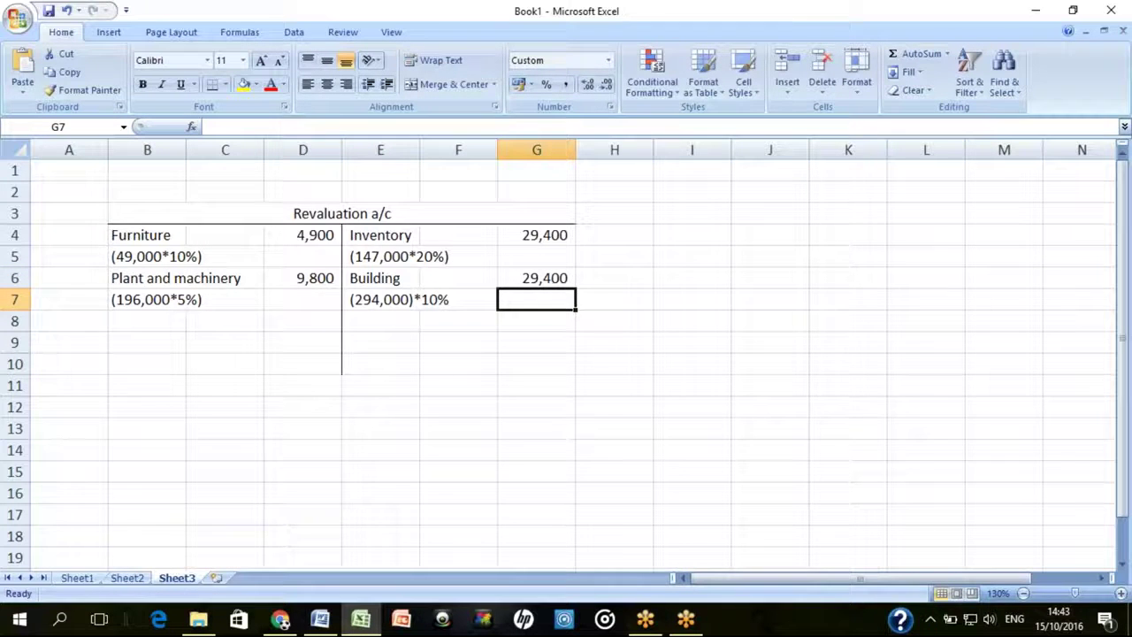
Switch to the Word document and read retirement term 4 on increasing the allowance for doubtful debts
key(alt+Tab)
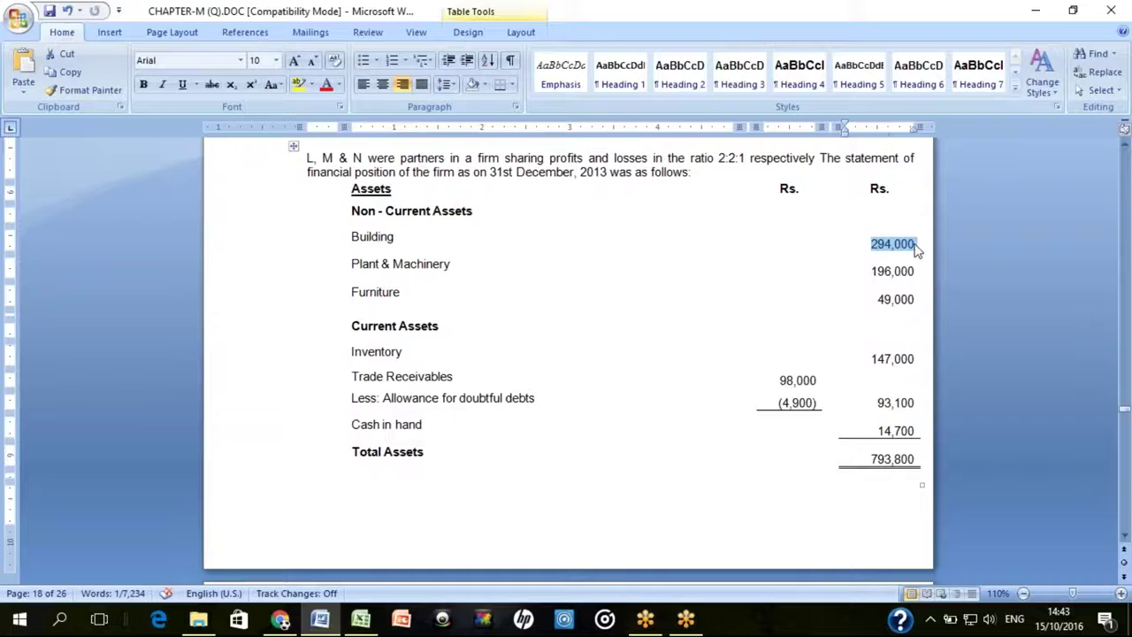
key(Page_Down)
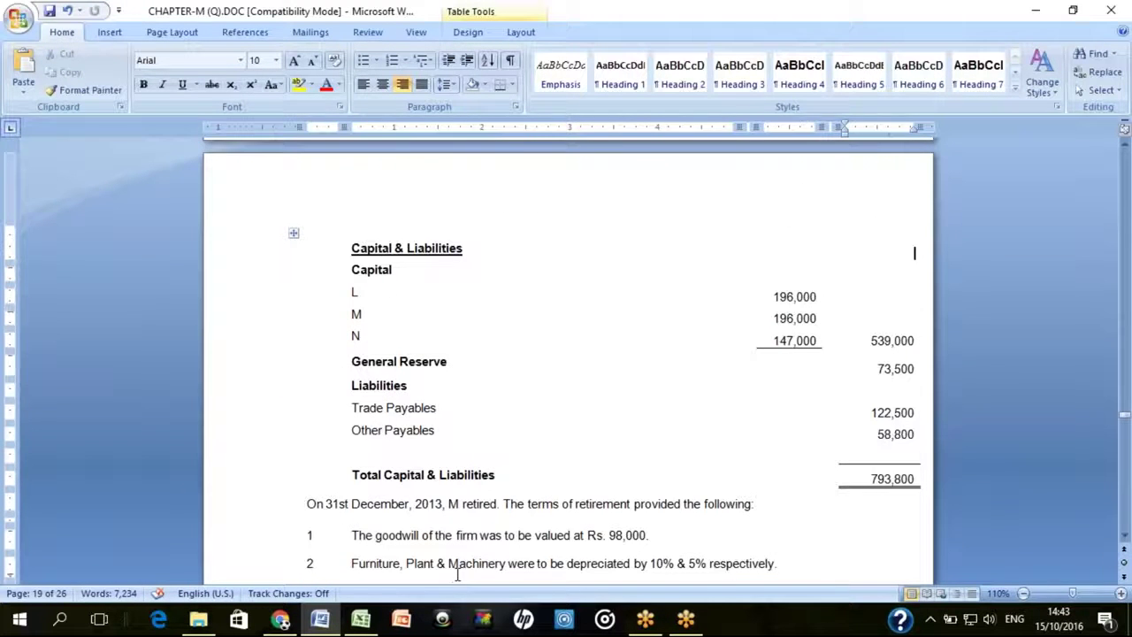
click(457, 570)
key(Down)
key(Down)
key(Left)
key(Left)
key(Left)
key(Left)
key(Left)
key(Left)
key(Left)
key(Left)
key(Left)
key(Left)
key(Left)
key(Left)
key(Left)
key(Left)
key(Left)
key(Left)
key(Left)
key(Left)
key(Left)
key(Left)
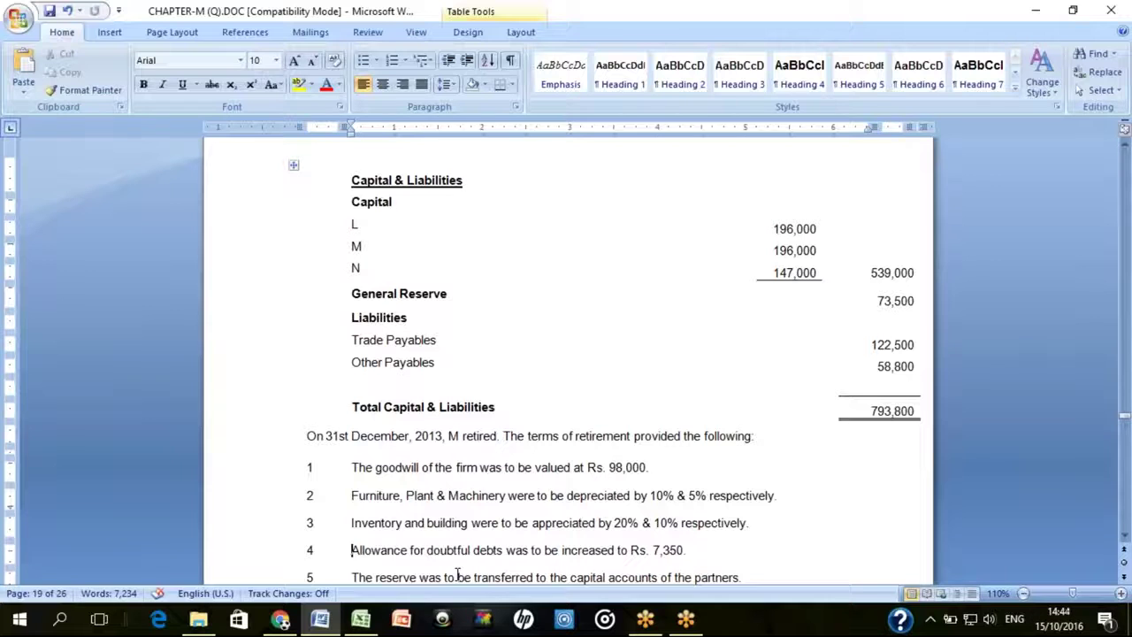
key(ctrl+shift+Right)
key(ctrl+shift+Right)
key(ctrl+shift+Right)
key(ctrl+shift+Right)
key(ctrl+shift+Right)
key(ctrl+shift+Right)
key(ctrl+shift+Right)
key(ctrl+shift+Right)
key(ctrl+shift+Right)
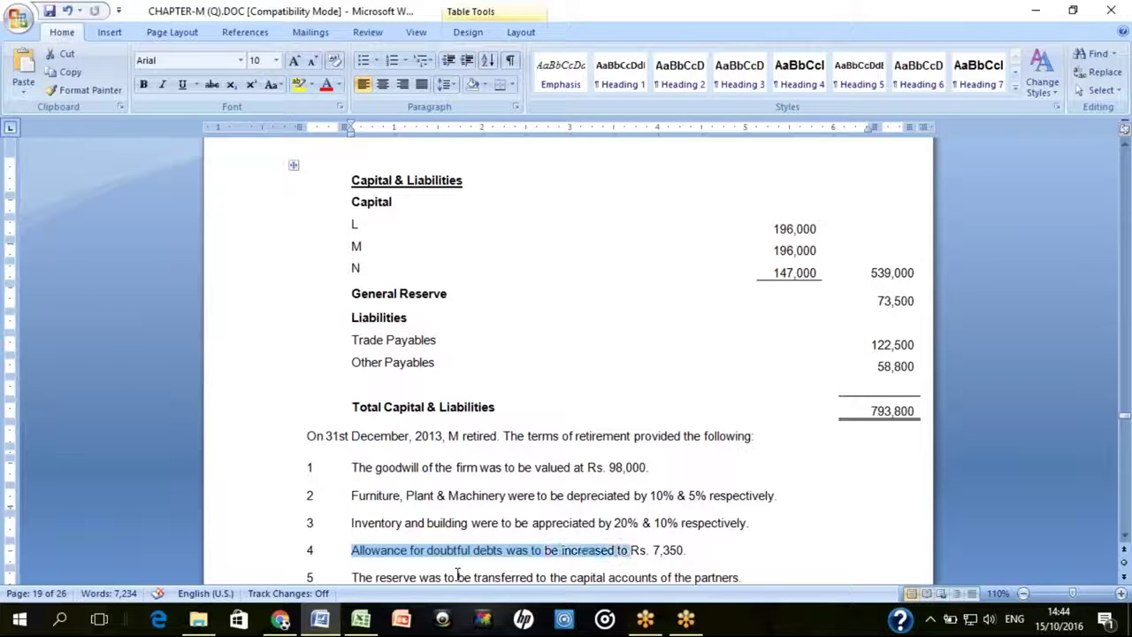
key(ctrl+shift+Right)
key(ctrl+shift+Right)
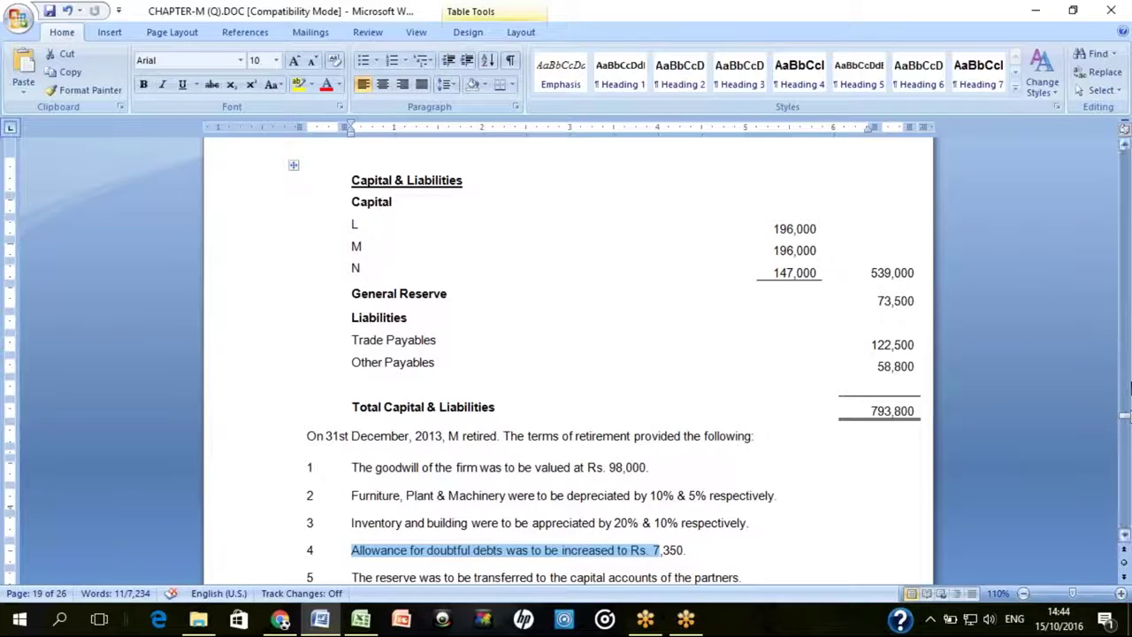
click(816, 345)
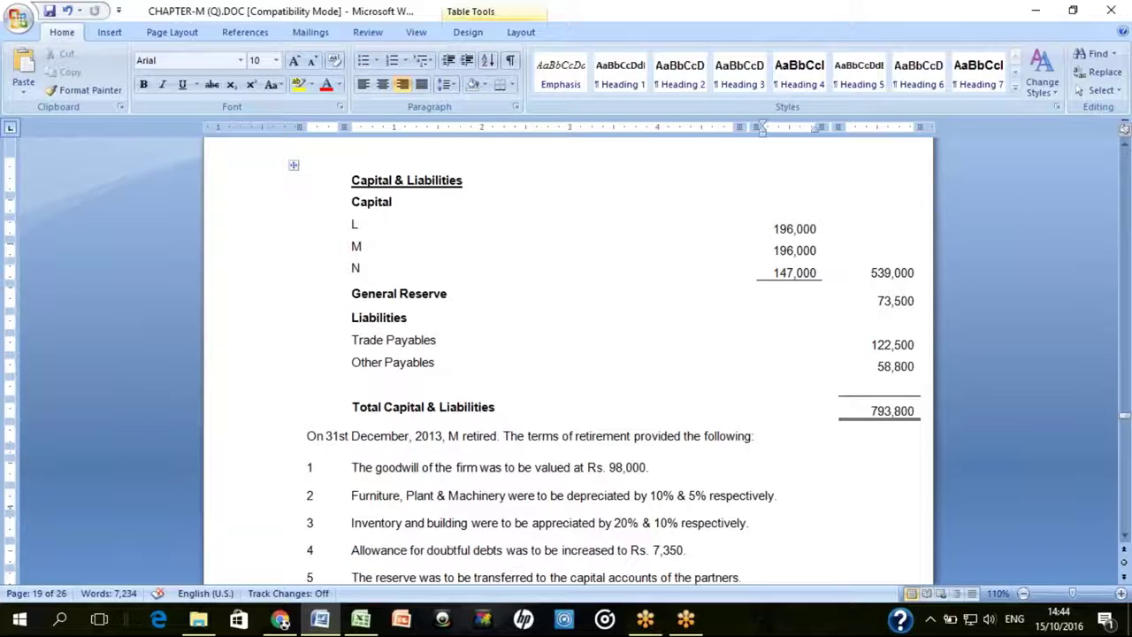
double_click(674, 550)
Look up the existing allowance for doubtful debts under Current Assets and highlight its amount
click(659, 523)
key(Up)
key(Up)
key(Up)
key(Up)
key(Up)
key(Up)
key(Up)
key(Up)
key(Up)
key(Up)
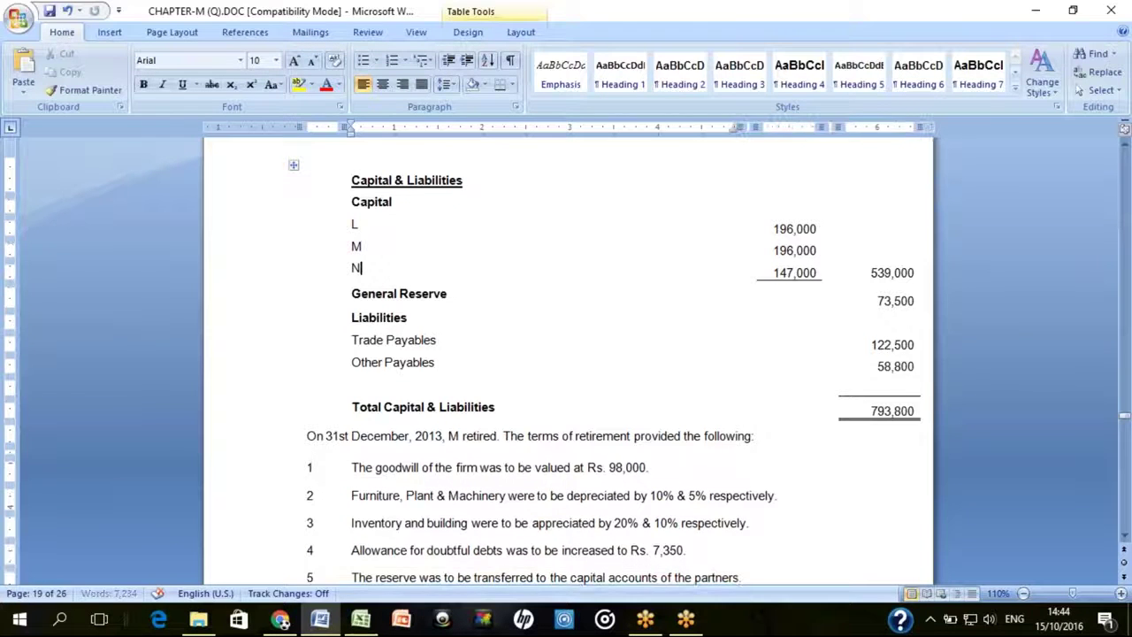
key(Up)
key(Up)
key(Up)
key(Up)
key(Up)
key(Up)
key(Up)
key(Up)
key(Up)
key(Up)
key(Up)
key(Up)
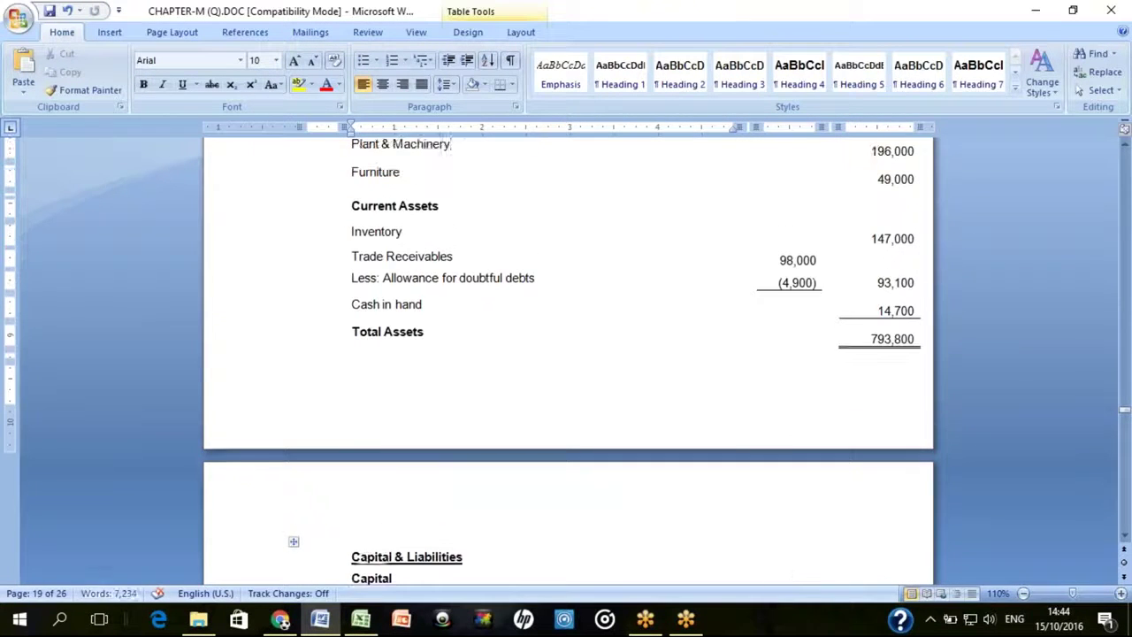
drag(821, 279, 827, 282)
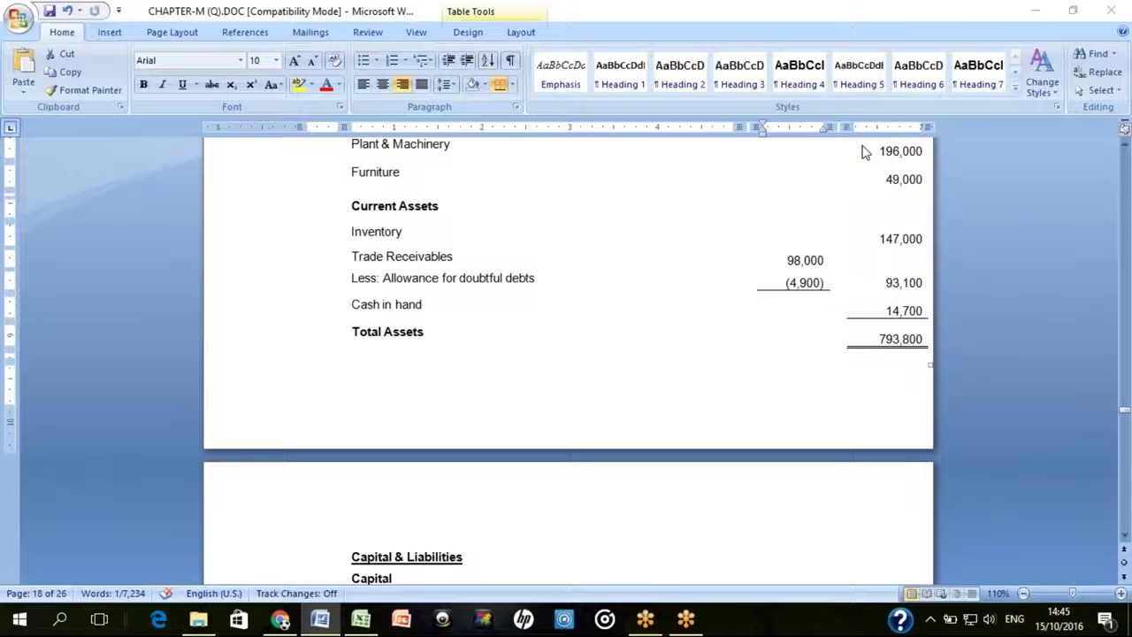
triple_click(794, 289)
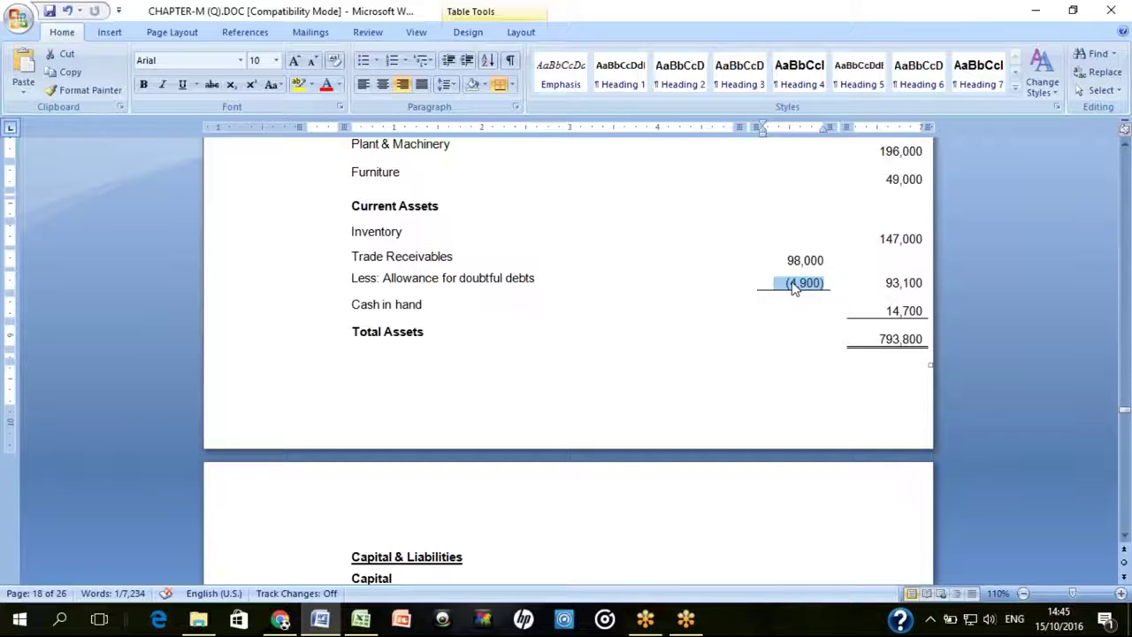
Switch to the Excel workbook and enter "Allowance for DD" in B8 with the working note "(7,350-4,900)" in B9
key(alt+Tab)
key(Down)
key(Left)
key(Left)
key(Left)
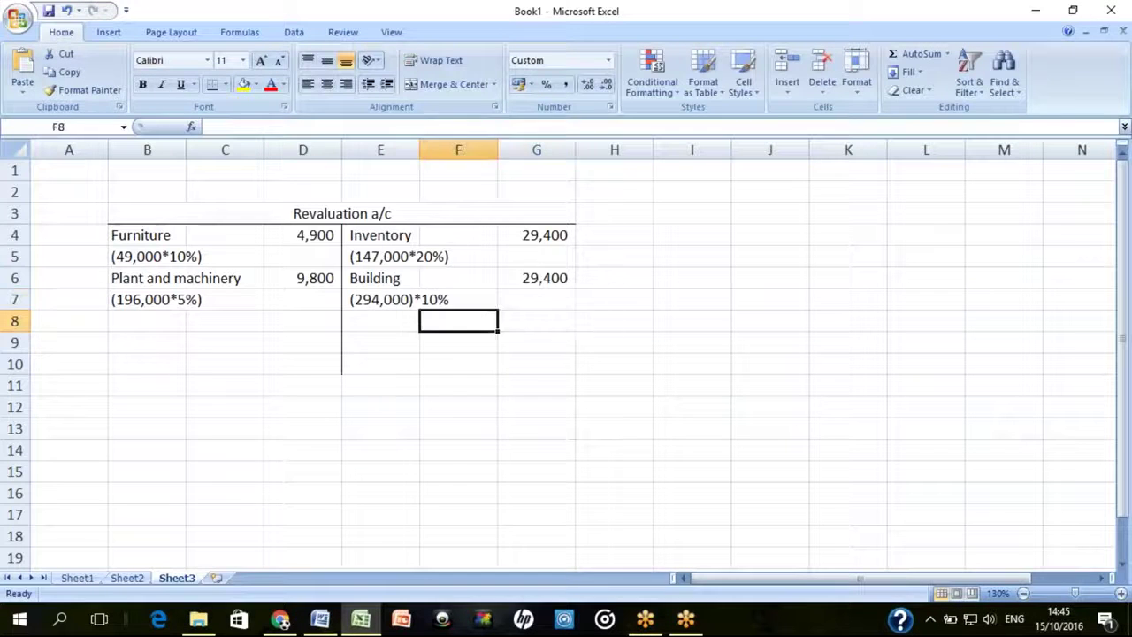
key(Left)
key(Left)
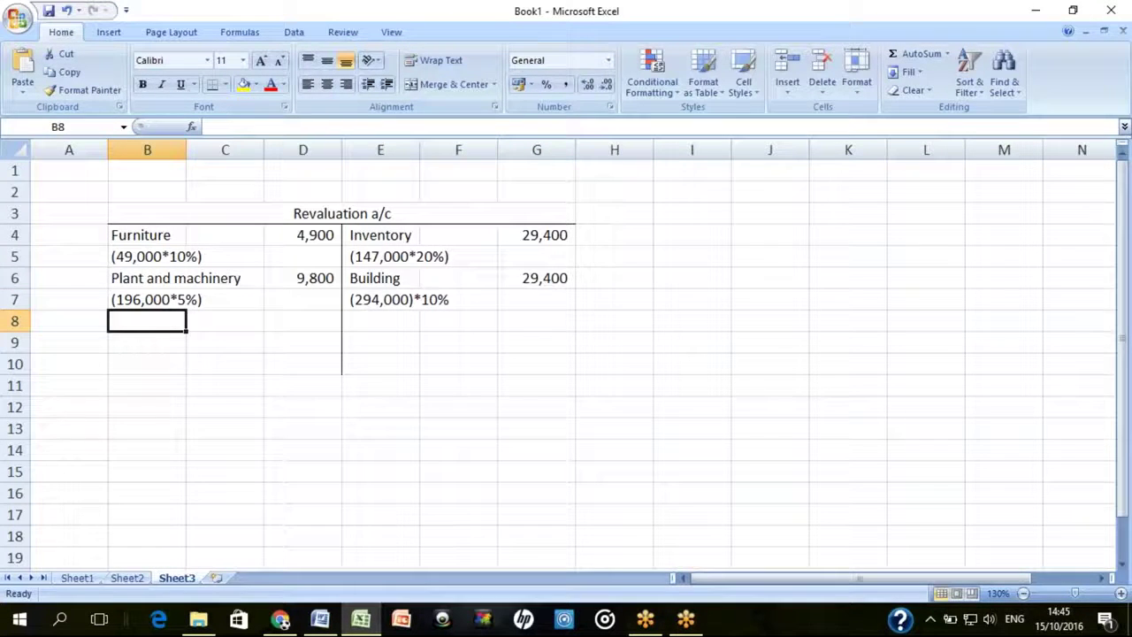
text(Allowa)
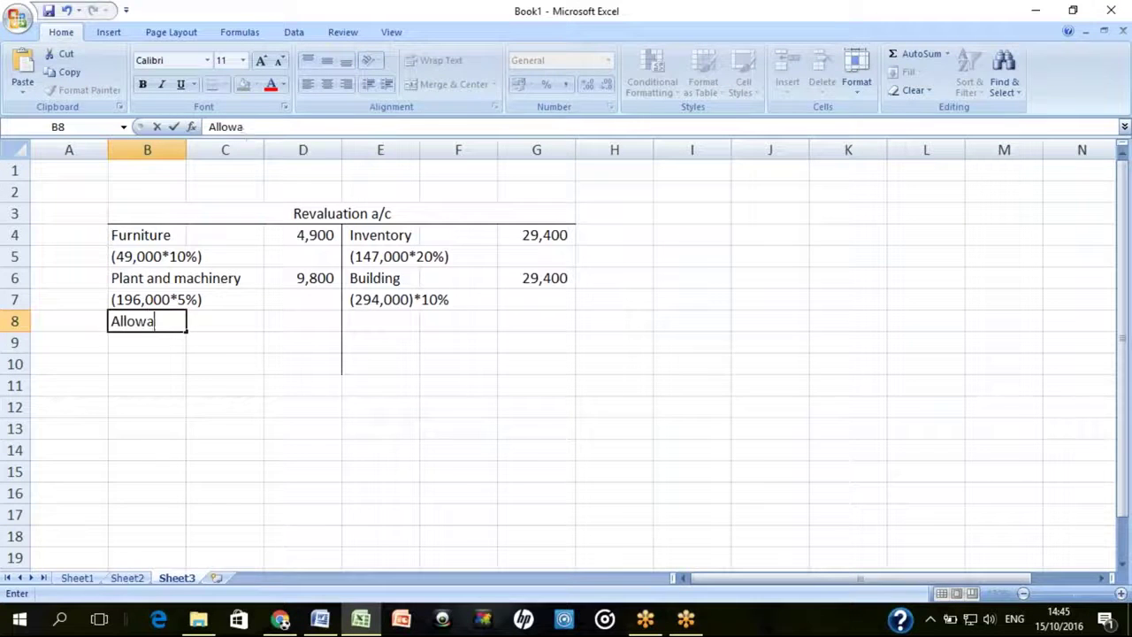
text(nce for DD)
key(Return)
text(()
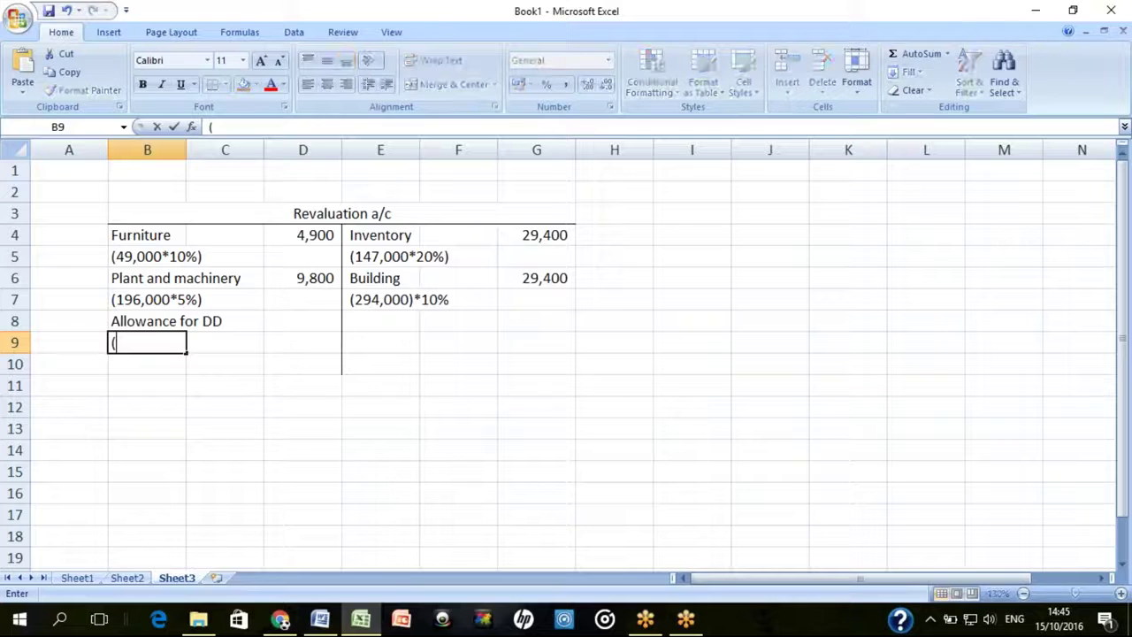
text(7,350)
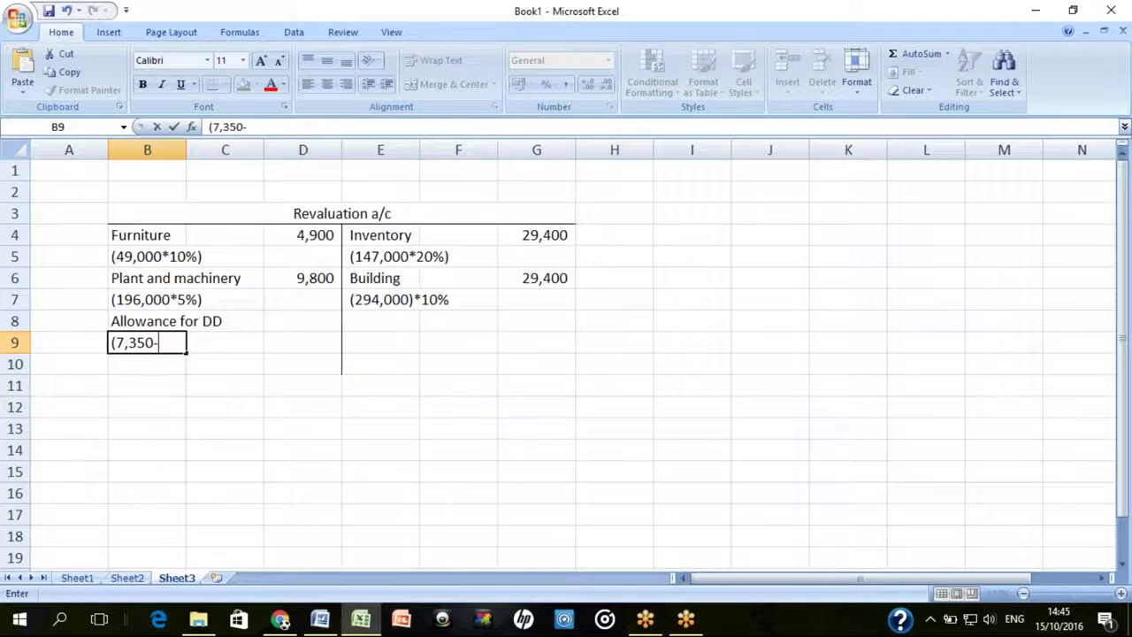
text(-4,900)
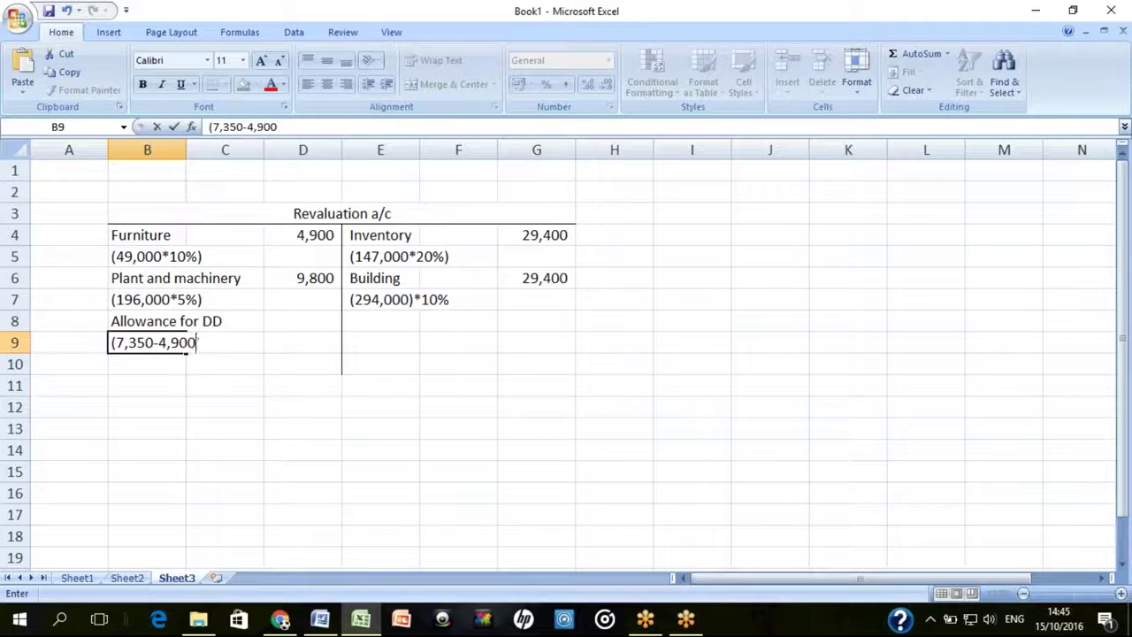
text())
key(Return)
Enter 2450 in D8 as the increase in the allowance for doubtful debts
key(Right)
key(Right)
key(Up)
key(Up)
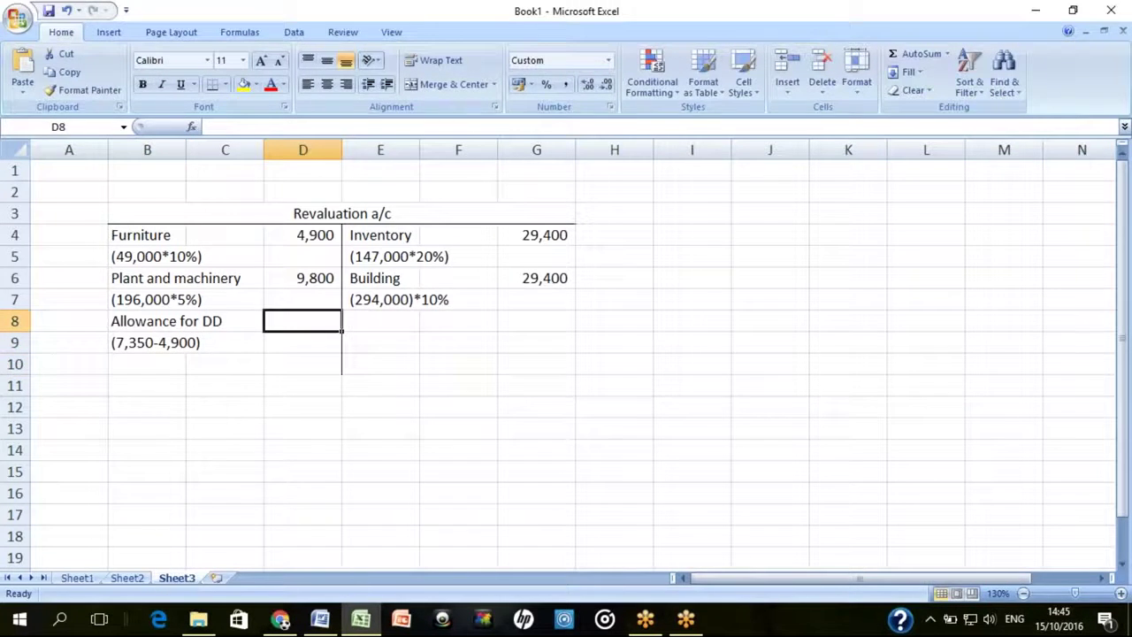
text(2450)
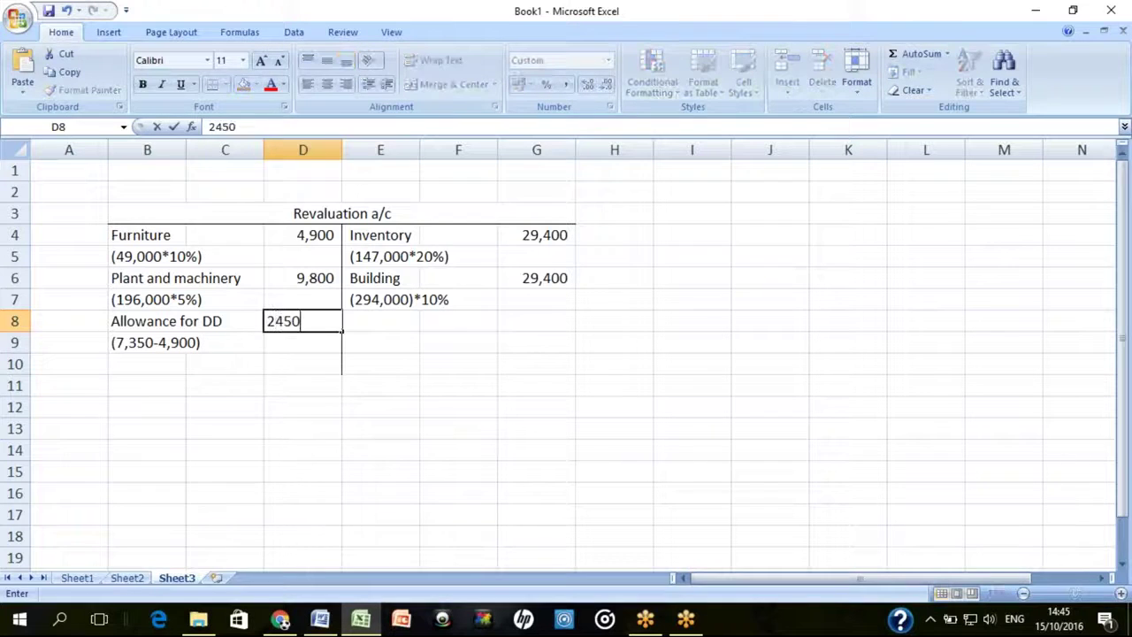
key(Return)
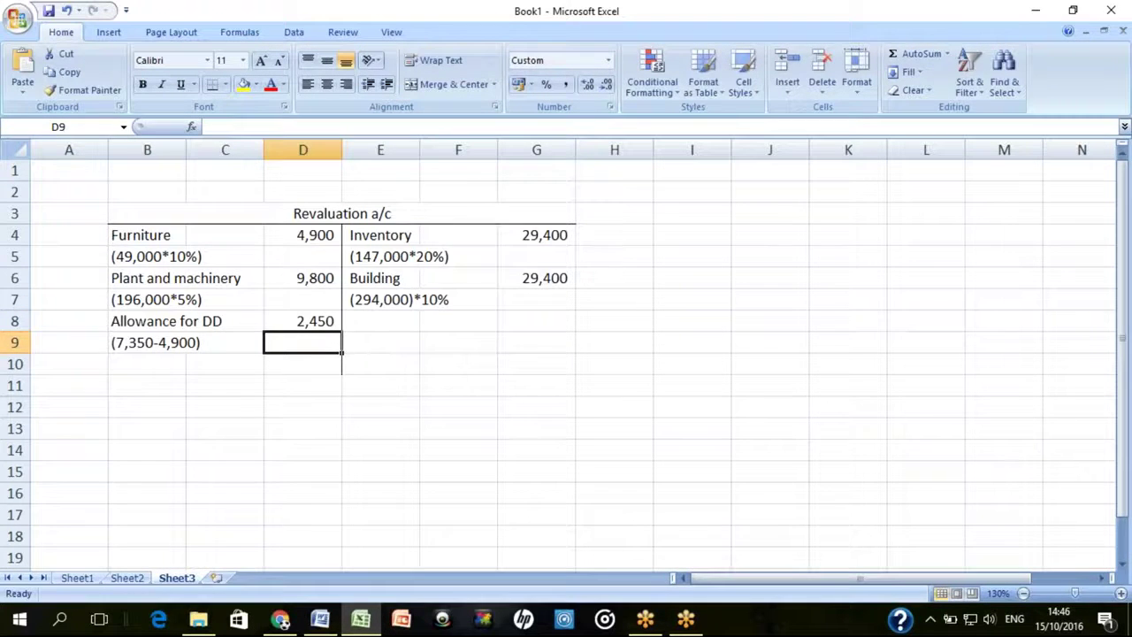
Switch to the Word document and check the retirement terms for any further revaluation items
key(alt+Tab)
scroll(817, 576, down, 3)
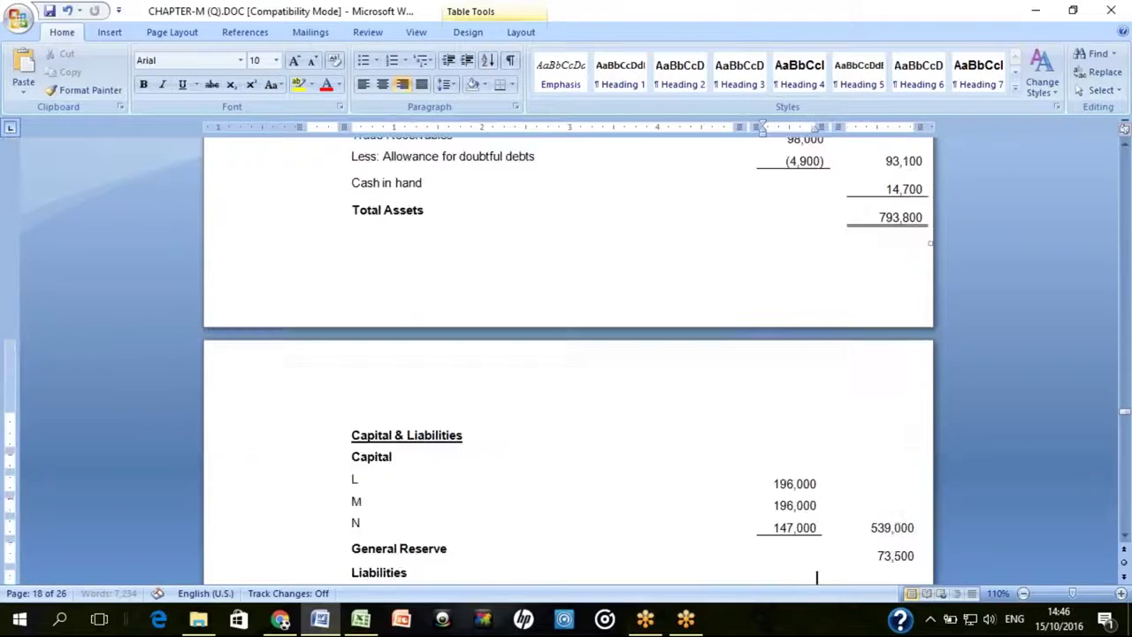
scroll(818, 577, down, 6)
click(717, 577)
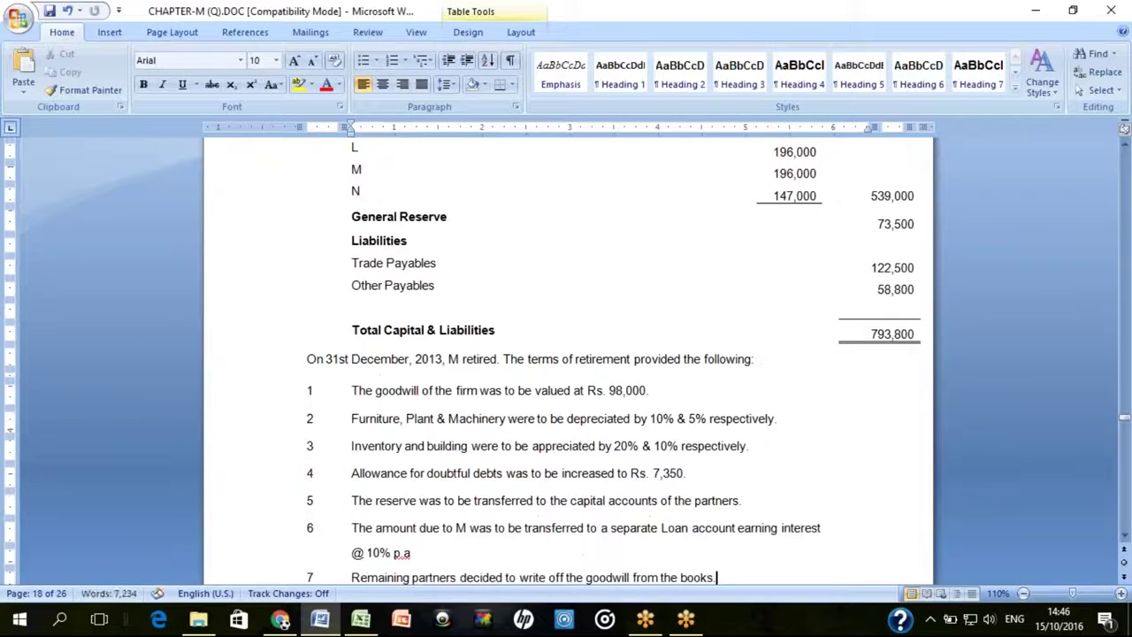
scroll(717, 577, down, 2)
Switch back to the Excel workbook and extend the account's vertical divider down the right edge of D10:D12
key(alt+Tab)
key(Tab)
key(Return)
key(Down)
key(Up)
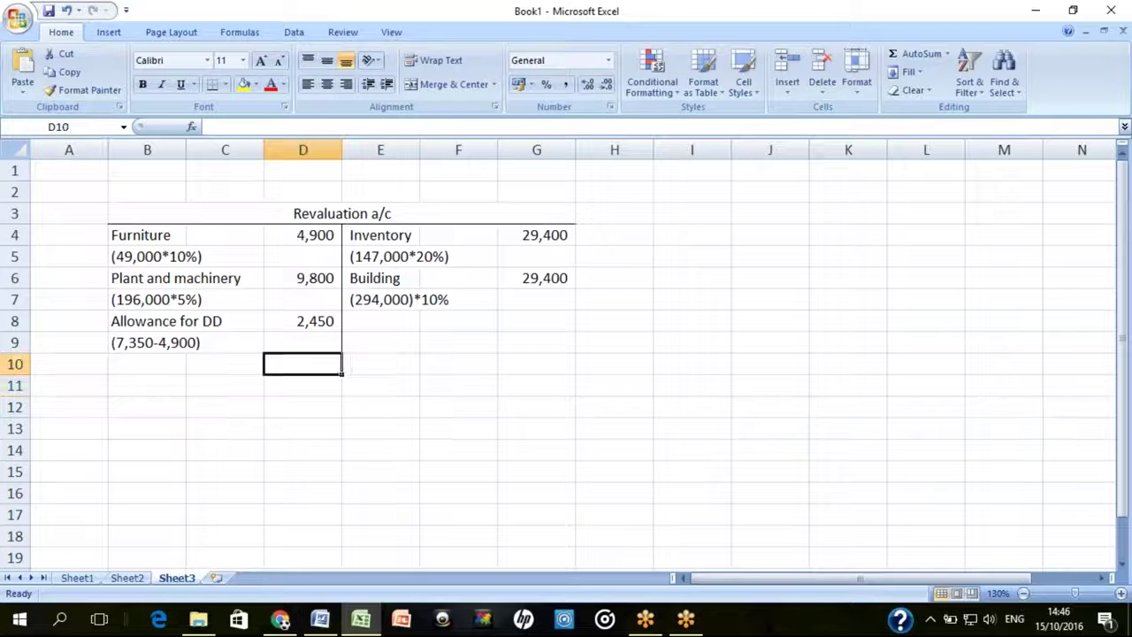
key(shift+Down)
key(shift+Down)
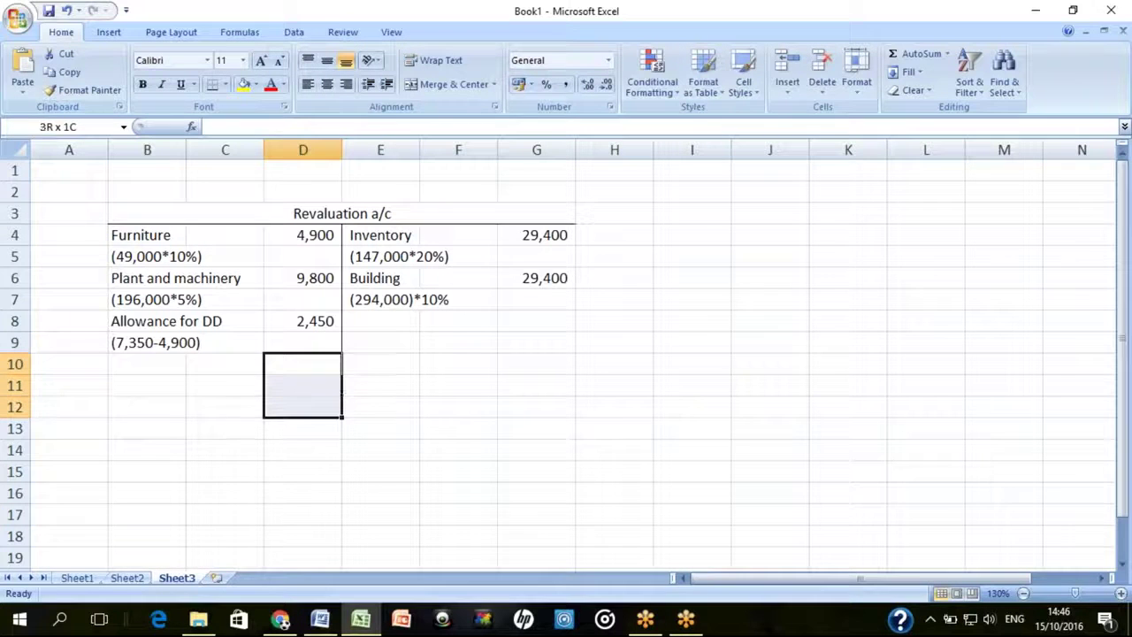
click(225, 84)
click(252, 178)
click(302, 386)
click(302, 364)
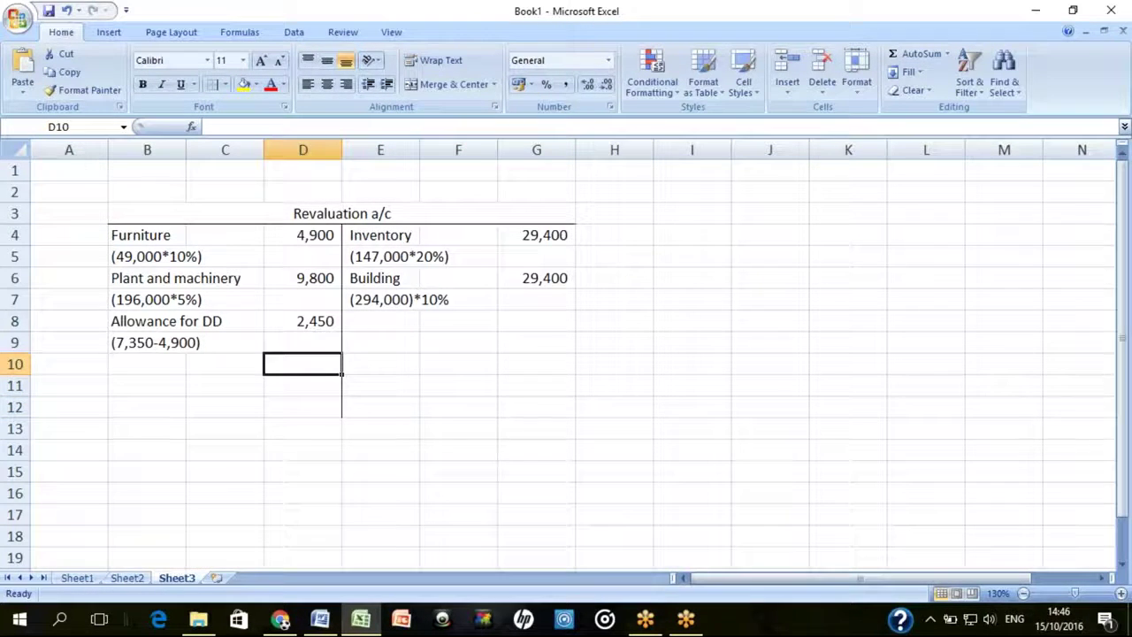
Total the debit side in D13 with =SUM(D4:D12)
key(Down)
key(Down)
key(Down)
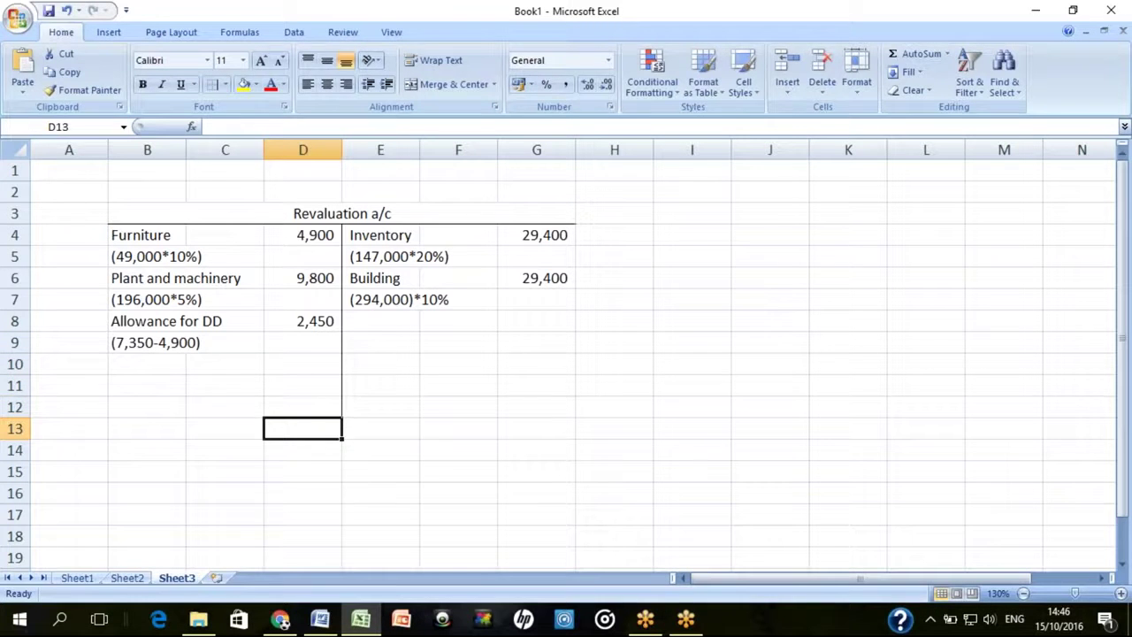
key(alt+equal)
drag(302, 235, 303, 406)
key(Return)
key(Up)
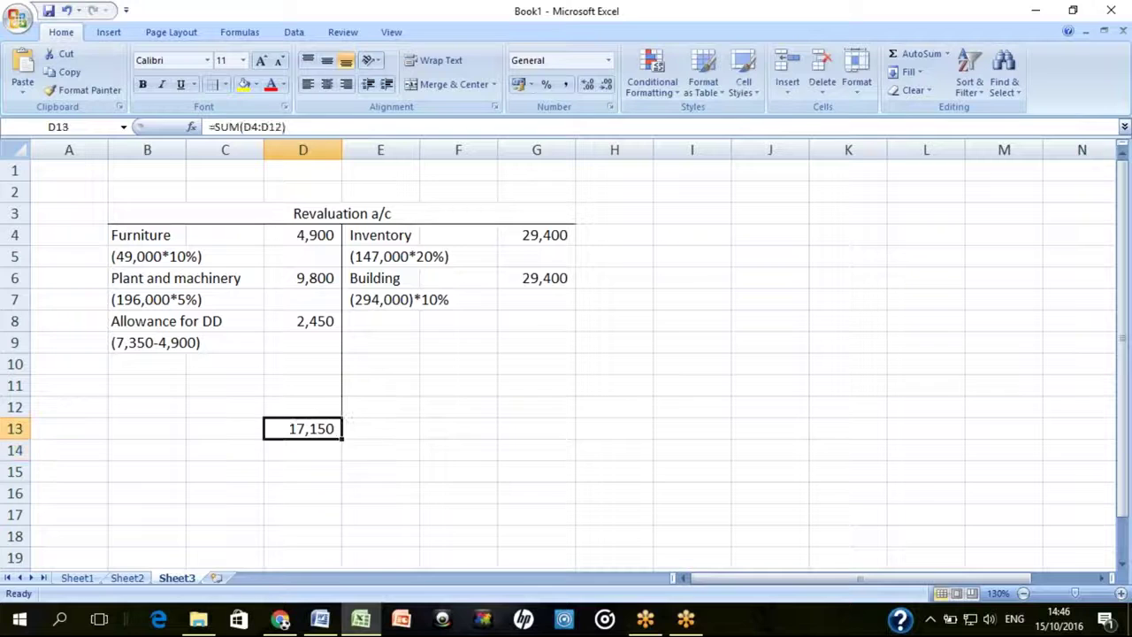
Copy the debit total formula from D13 to G13 to total the credit side
key(ctrl+c)
key(Right)
key(Right)
key(Right)
key(Return)
Calculate the revaluation profit in H13 with the formula =G13-D13
key(Right)
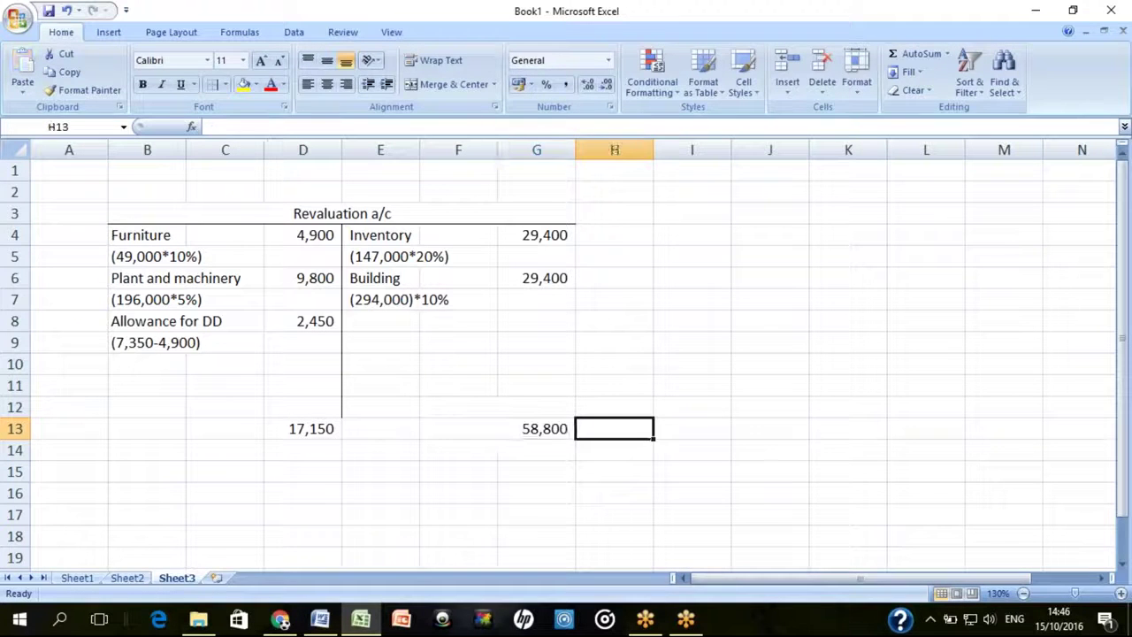
text(=)
key(Left)
text(-)
key(Left)
key(Left)
key(Left)
key(Left)
key(Return)
key(Up)
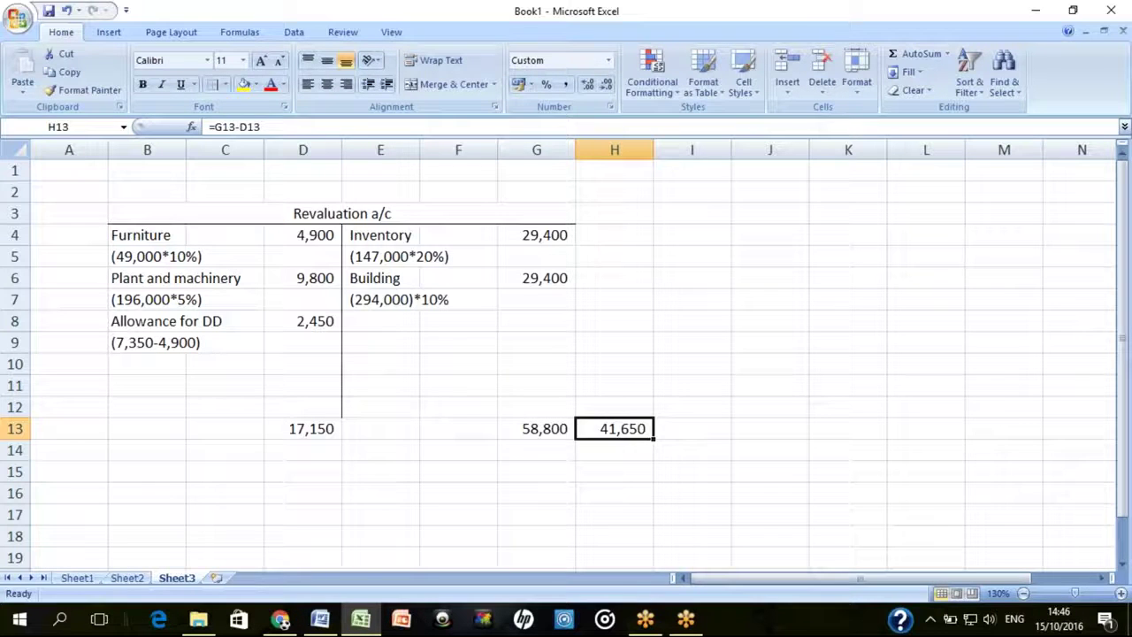
Enter the heading "Capital a/c:" in B10 below the allowance working note
key(Left)
key(Left)
key(Left)
key(Left)
key(Up)
key(Up)
key(Up)
key(Up)
key(Down)
key(Left)
key(Left)
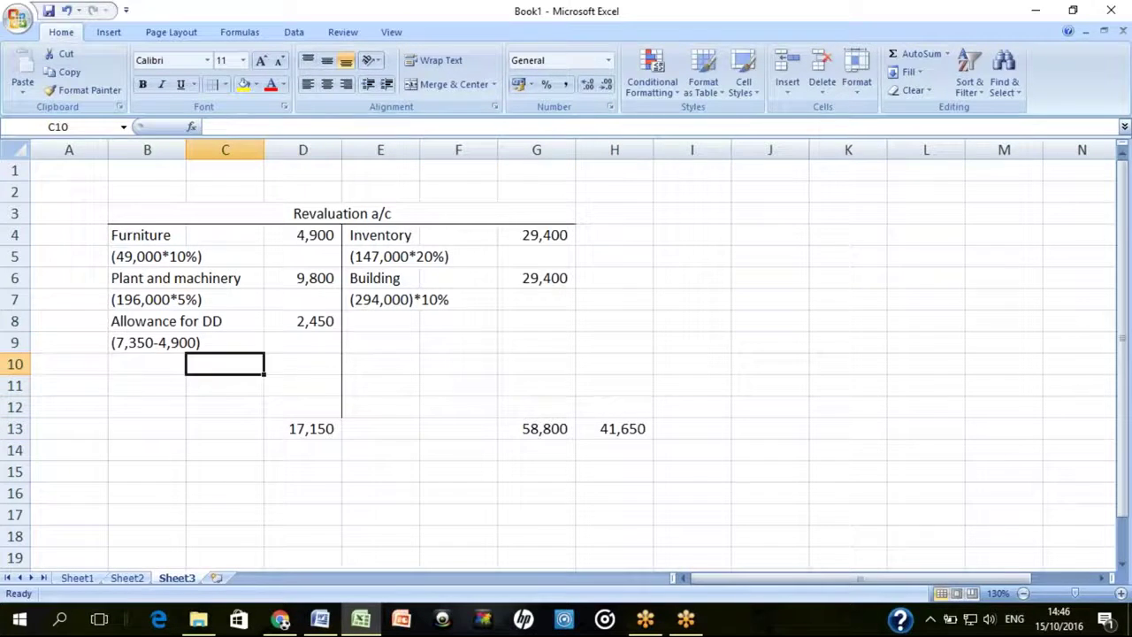
key(Right)
key(Right)
click(302, 407)
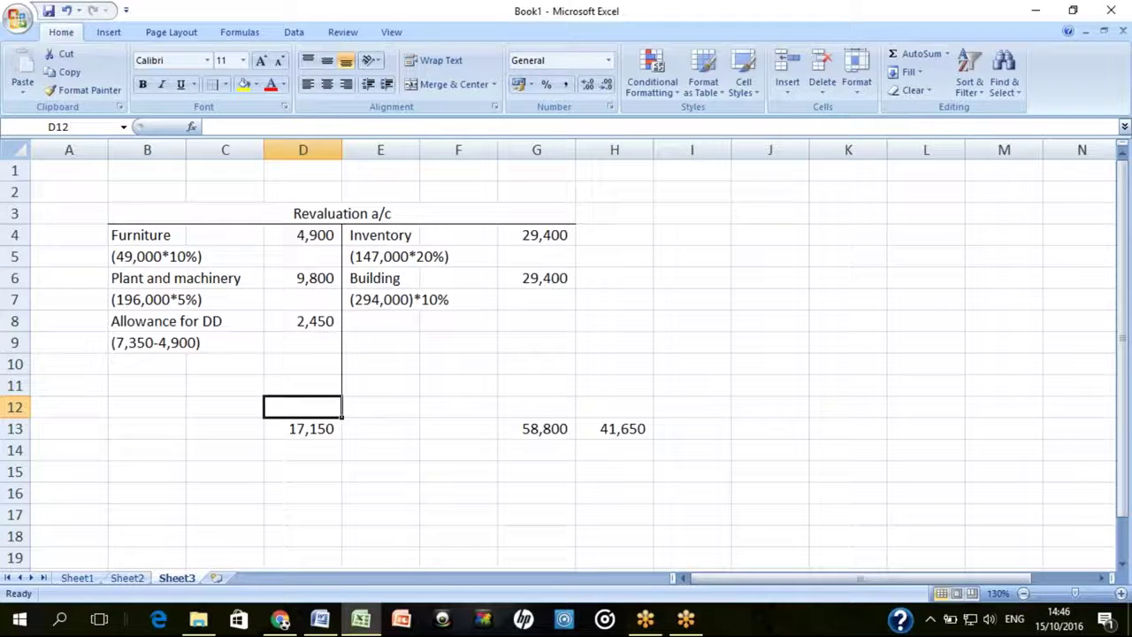
key(Up)
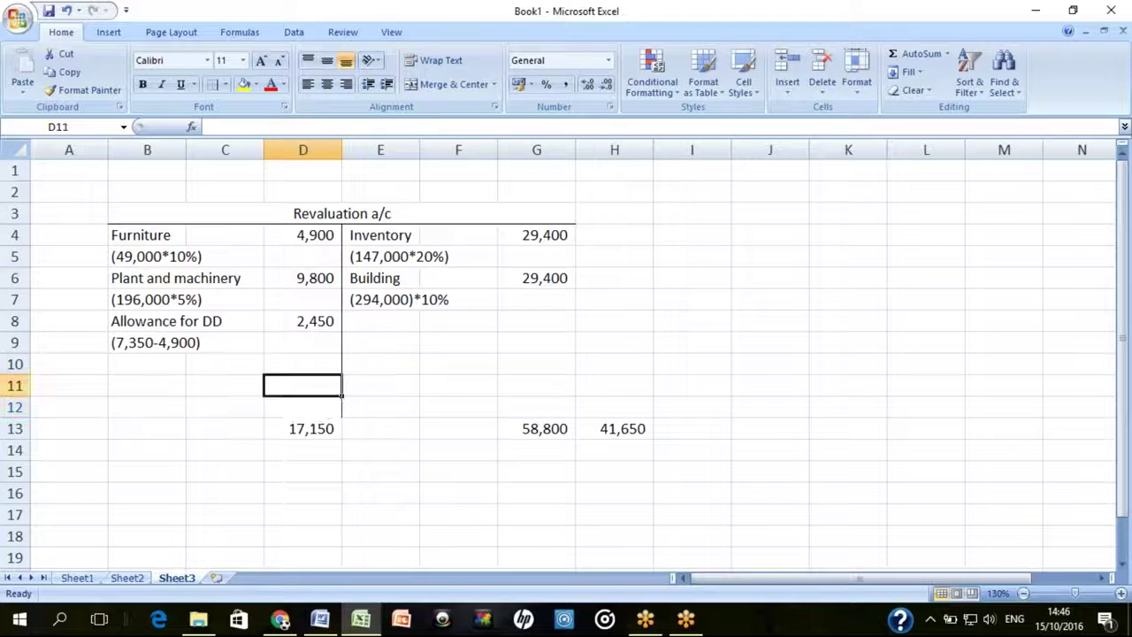
key(Up)
key(Left)
key(Left)
text(Ca)
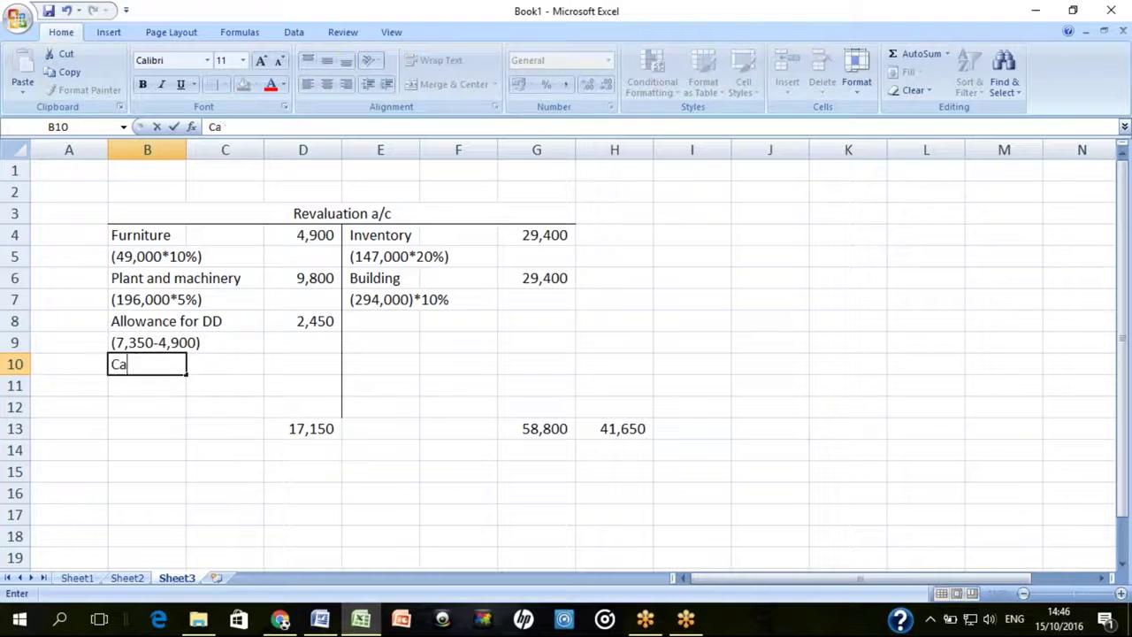
text(pital a/c:)
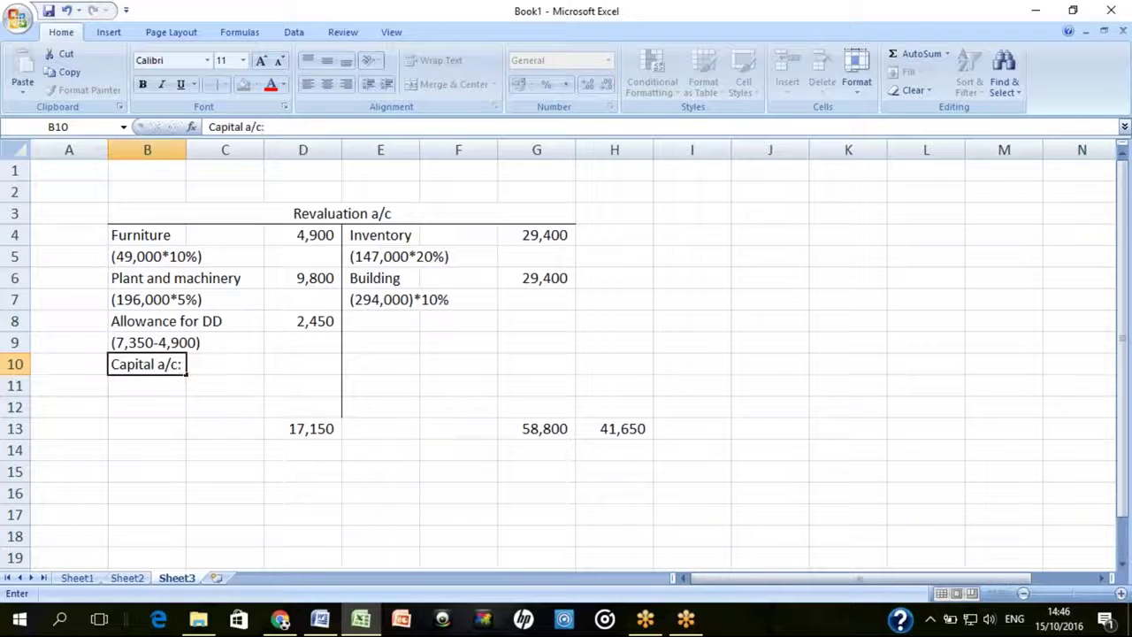
key(Return)
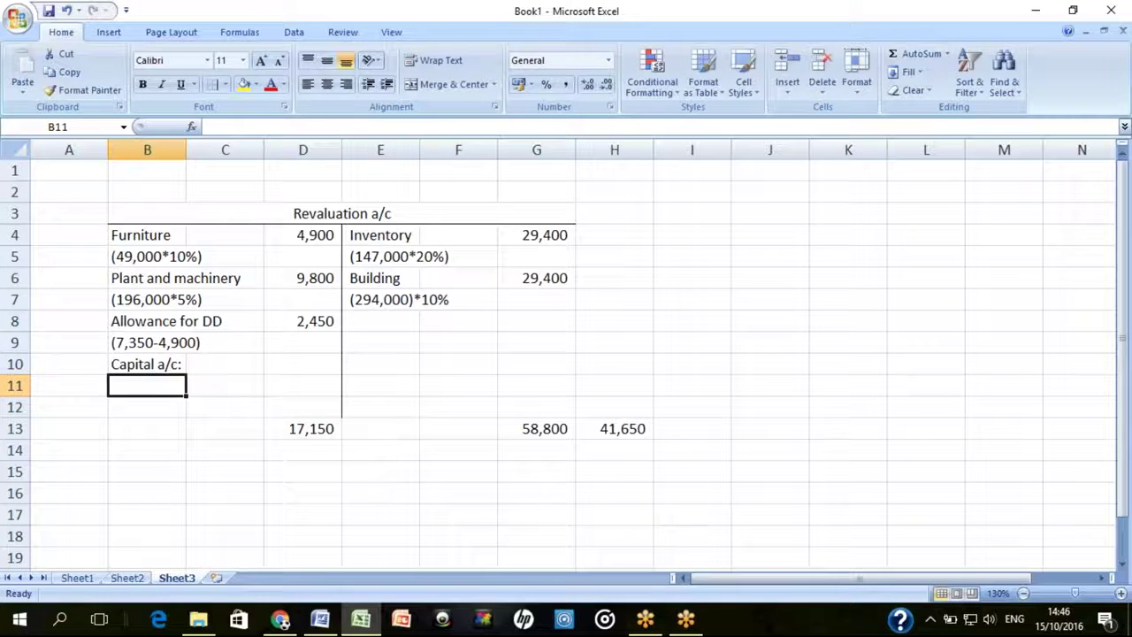
List the partners L, M and N in C11:C13 under the capital account heading
key(Right)
text(L)
key(Return)
text(M)
key(Return)
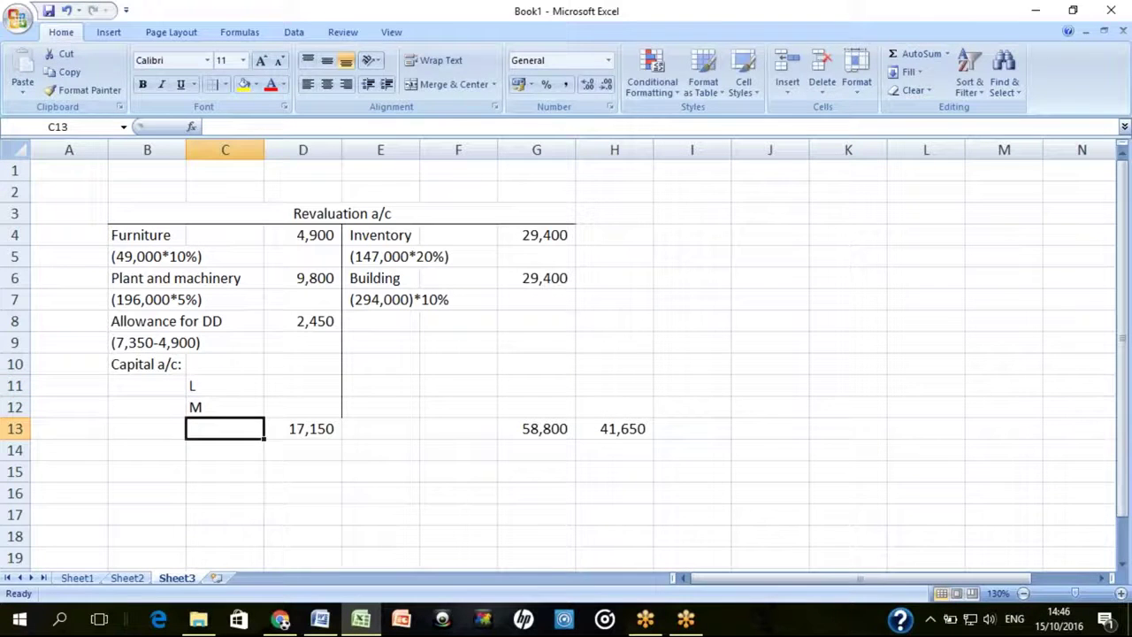
text(N)
Move the debit and credit totals from D13 and G13 down to D14 and G14
key(Right)
key(ctrl+c)
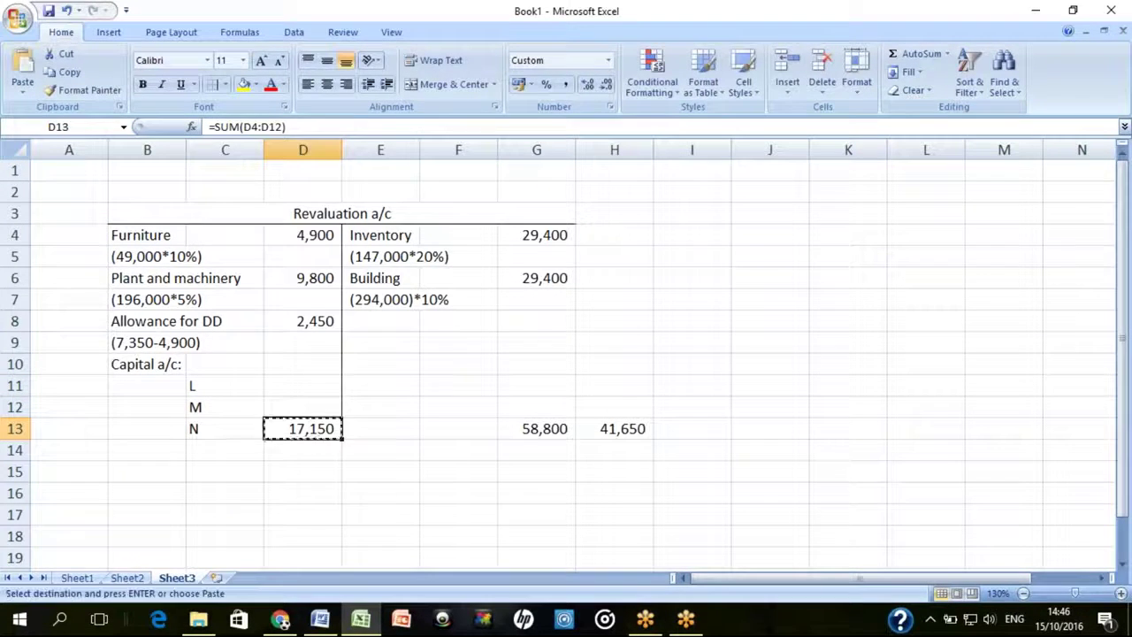
key(Down)
key(Return)
key(Right)
key(Right)
key(Right)
key(Up)
key(ctrl+x)
key(Down)
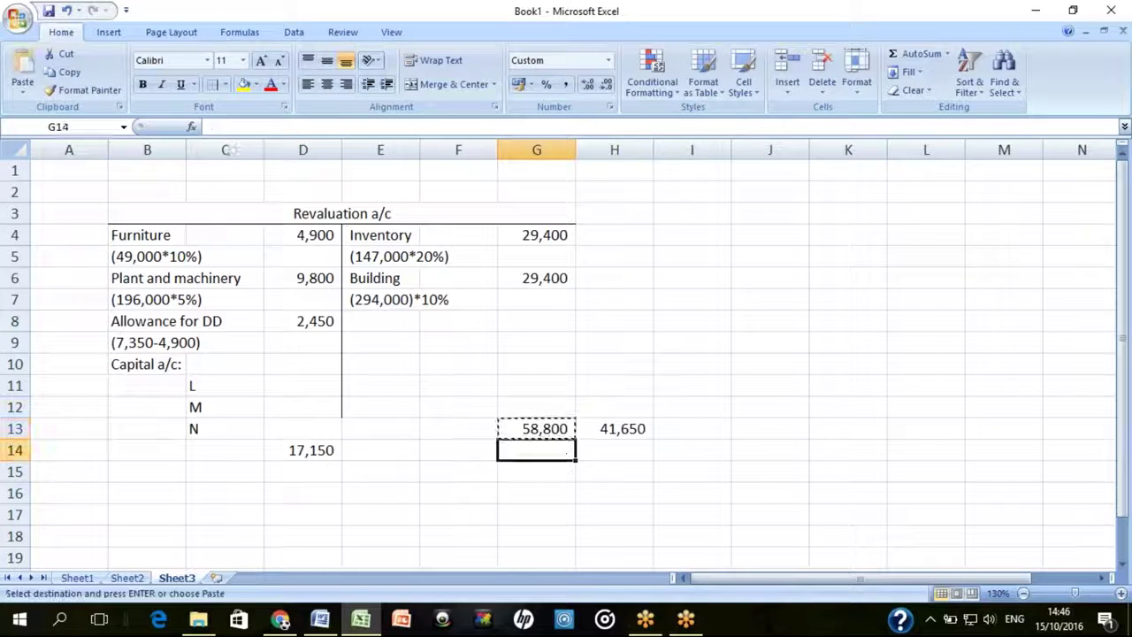
key(Return)
Select D11, the amount cell beside partner L
key(Left)
key(Left)
key(Left)
key(Left)
key(Up)
key(Up)
key(Up)
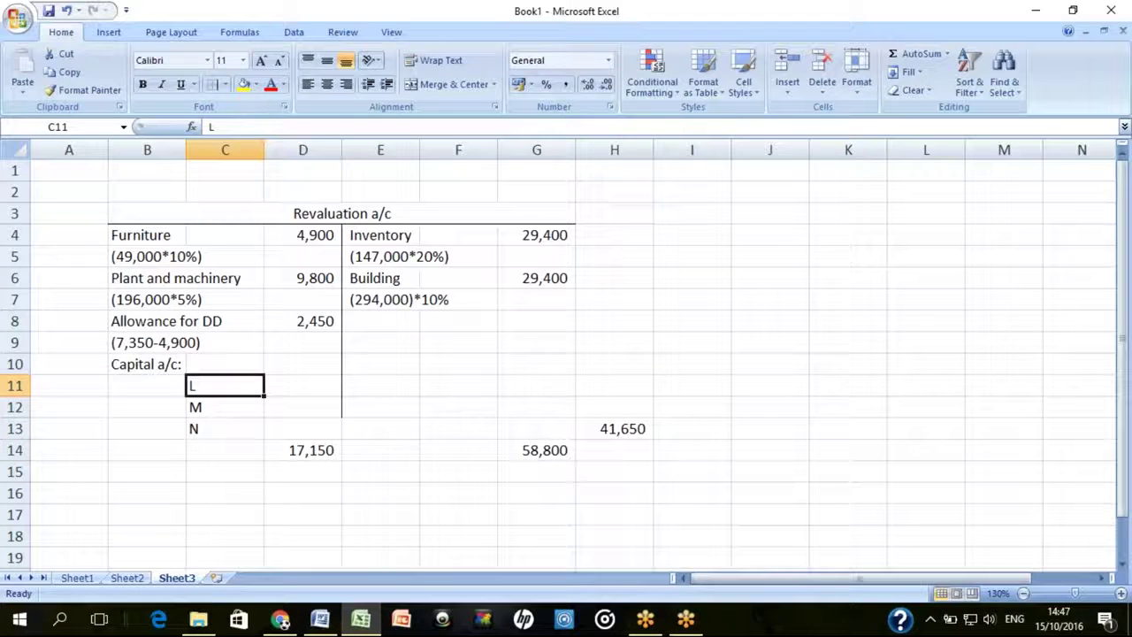
key(Right)
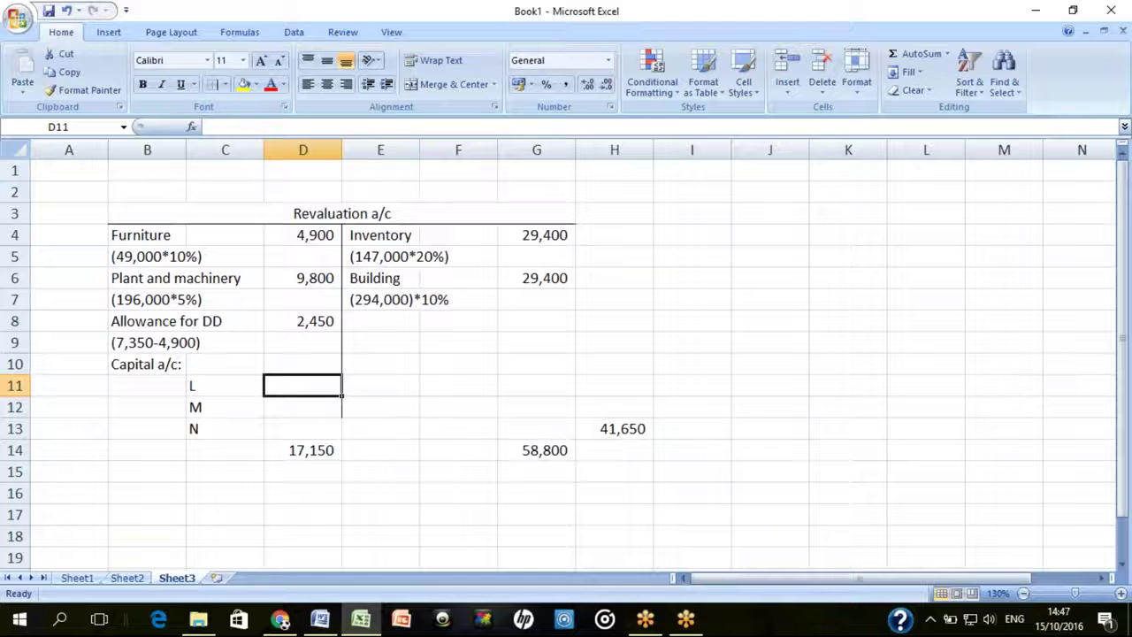
Switch to the Word document and look up the partners' profit-sharing ratio at the start of Question M-20
key(alt+Tab)
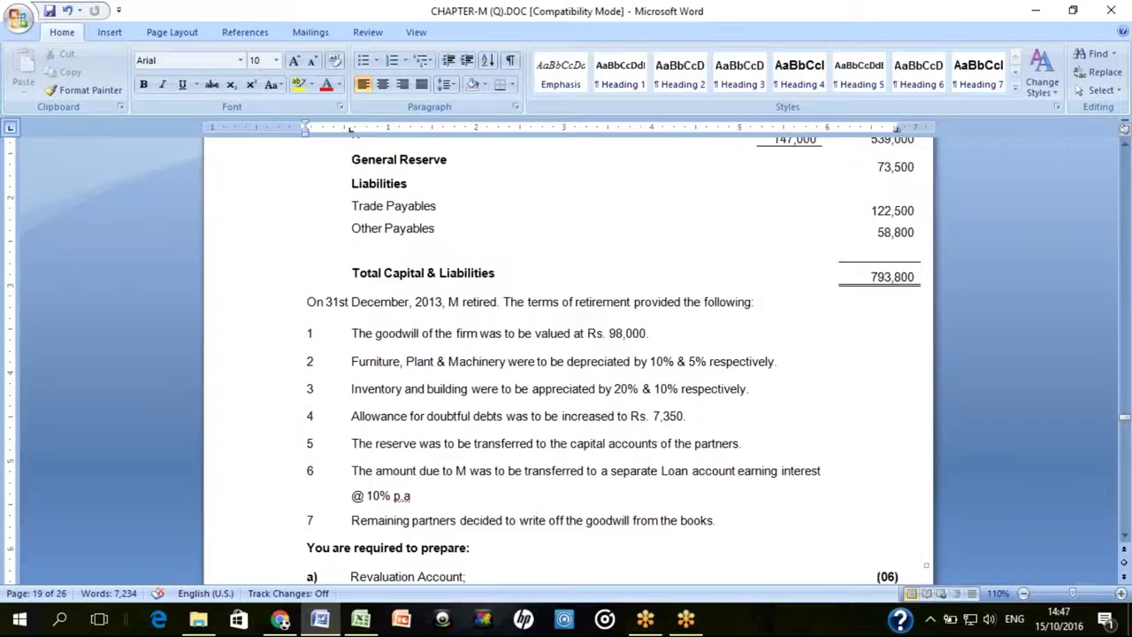
key(Page_Up)
key(Page_Up)
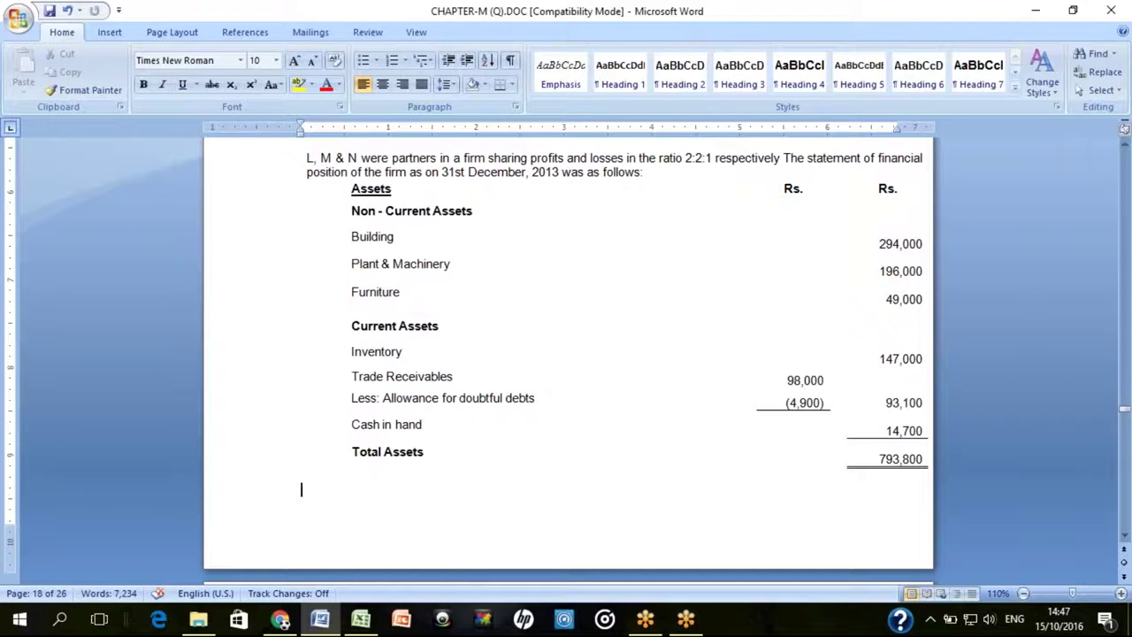
key(Up)
key(Up)
key(Up)
key(Up)
key(Up)
key(Up)
key(Up)
key(Up)
key(Up)
key(Up)
key(Up)
key(Up)
key(Up)
key(Up)
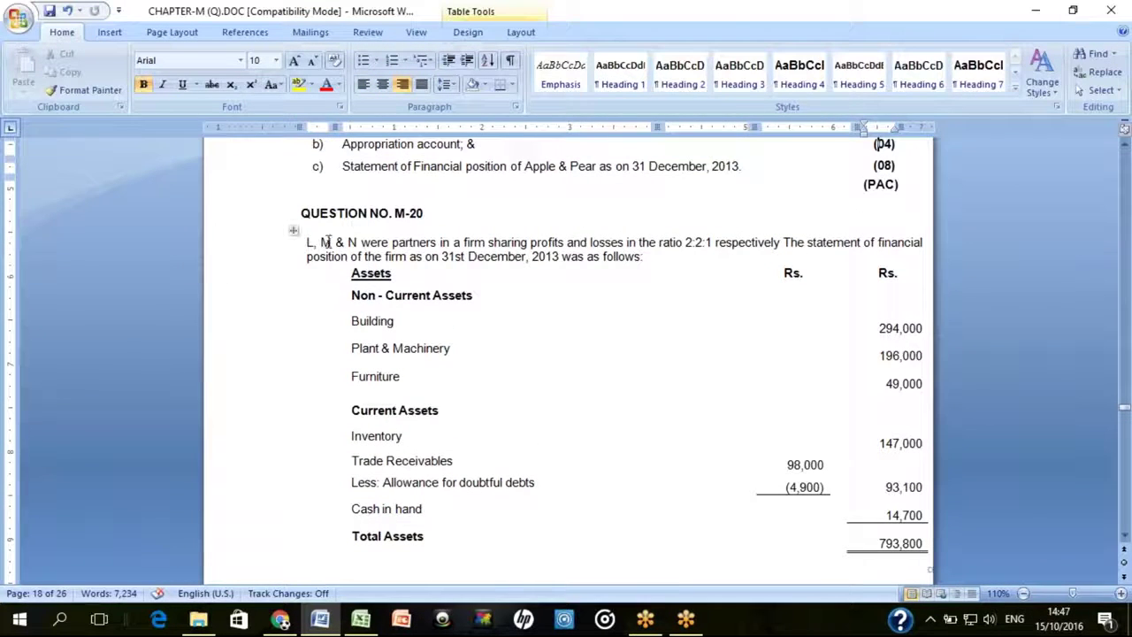
Switch to the Excel workbook and enter the capital shares: =41650*2/5 in D11 for L and D12 for M, and 8330 in D13 for N
double_click(326, 241)
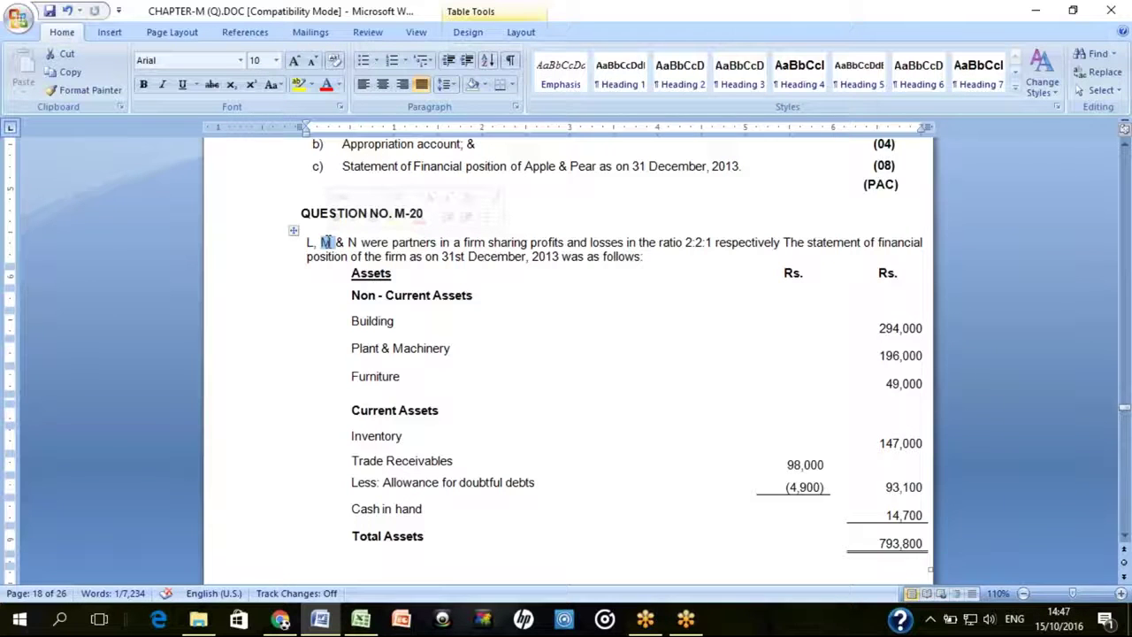
key(alt+Tab)
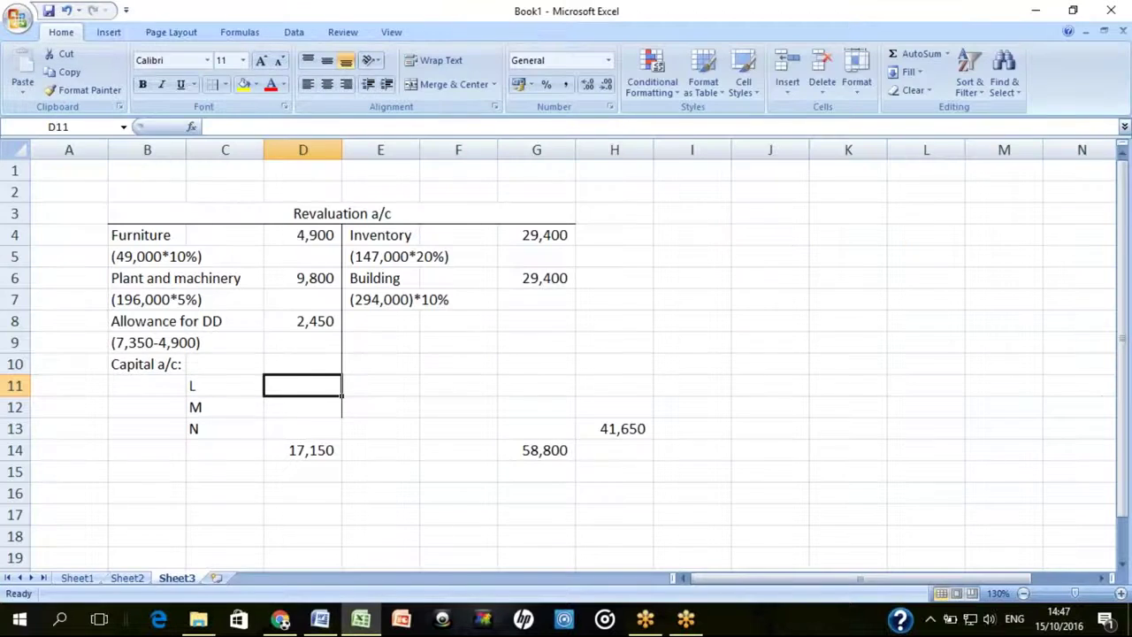
text(=)
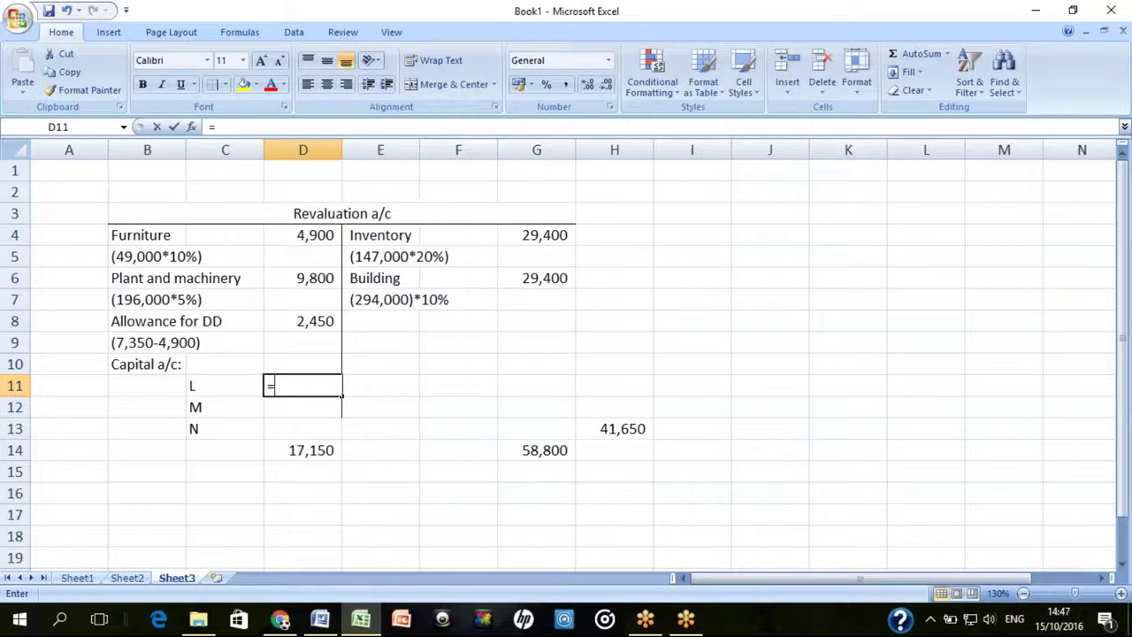
text(4164)
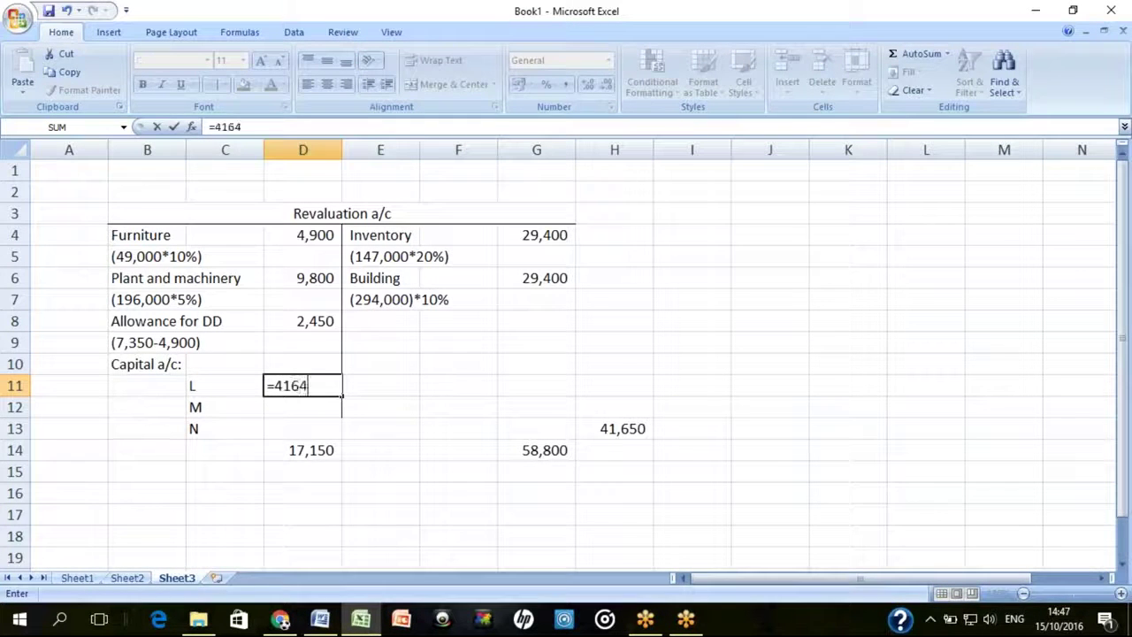
key(BackSpace)
text(50)
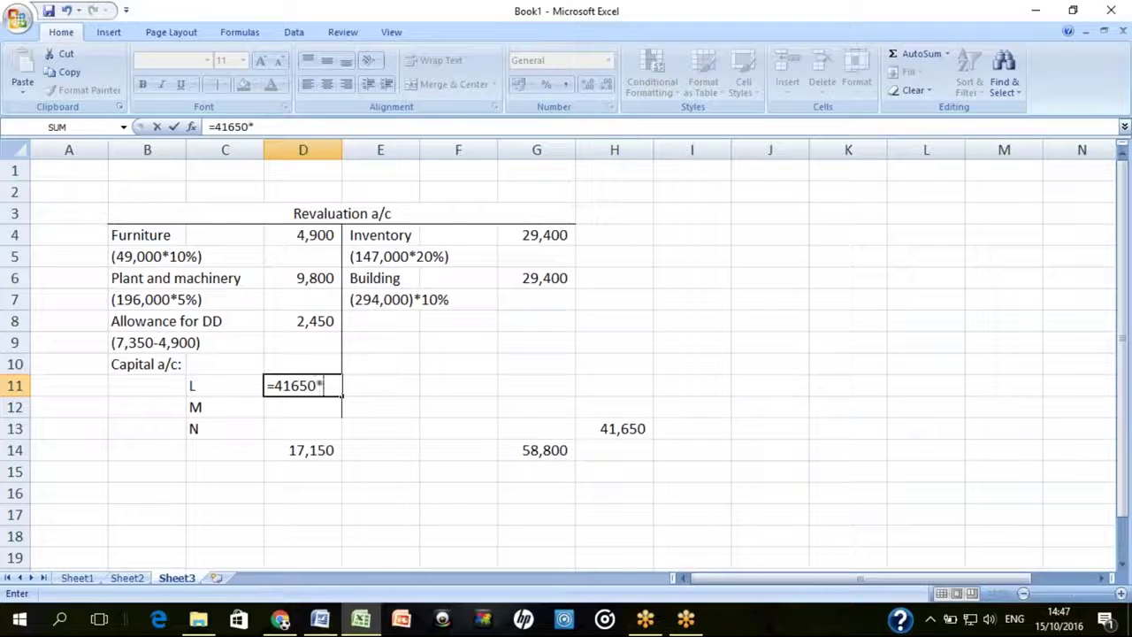
text(*2/5)
key(Return)
key(ctrl+d)
key(Return)
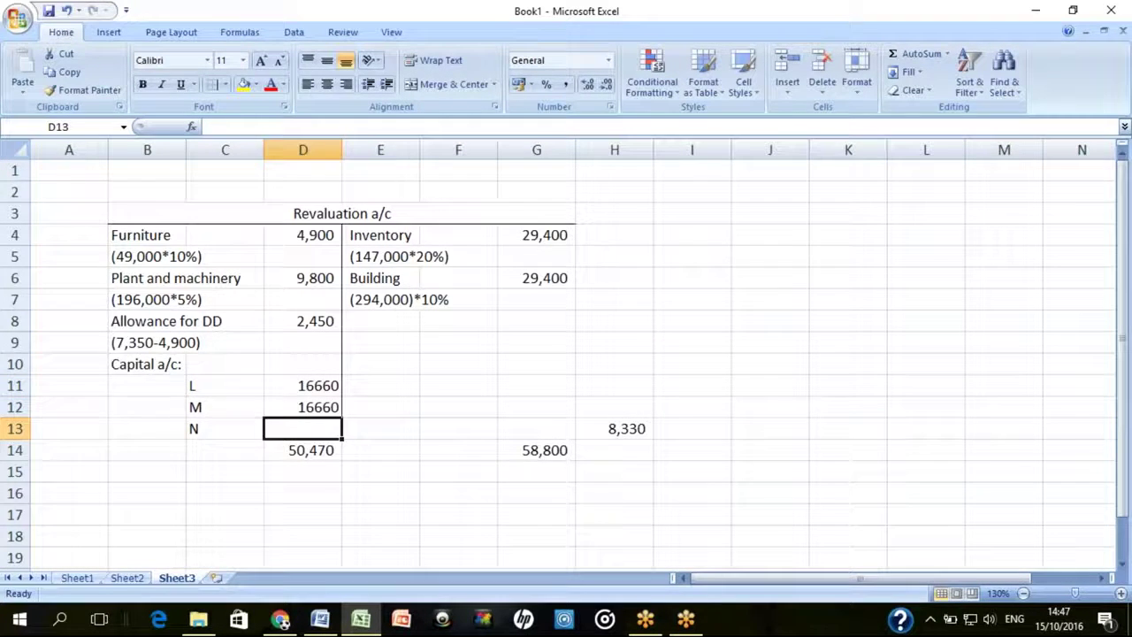
text(8330)
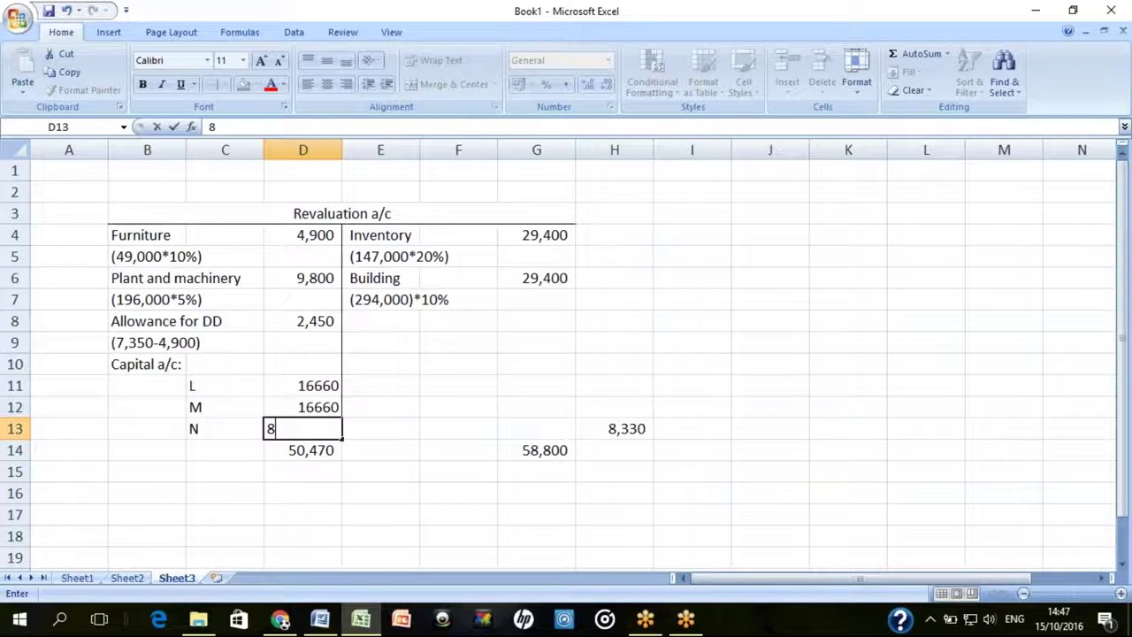
key(Return)
Format the three partner shares in D11:D13 with the comma style and no decimal places
key(Up)
key(shift+Up)
key(shift+Up)
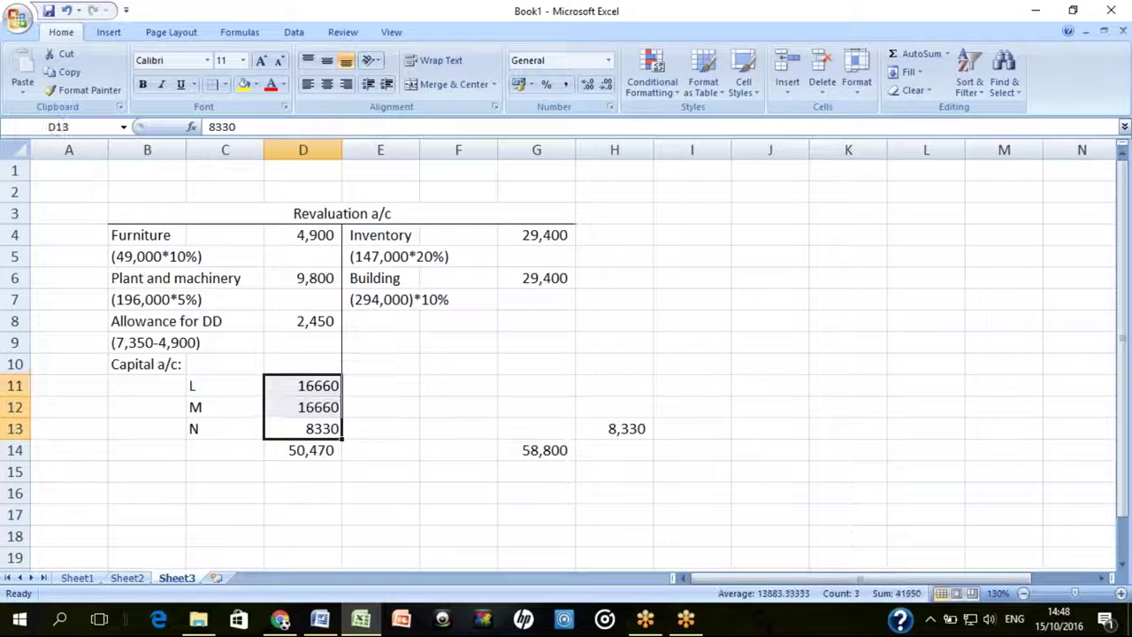
click(565, 85)
click(605, 85)
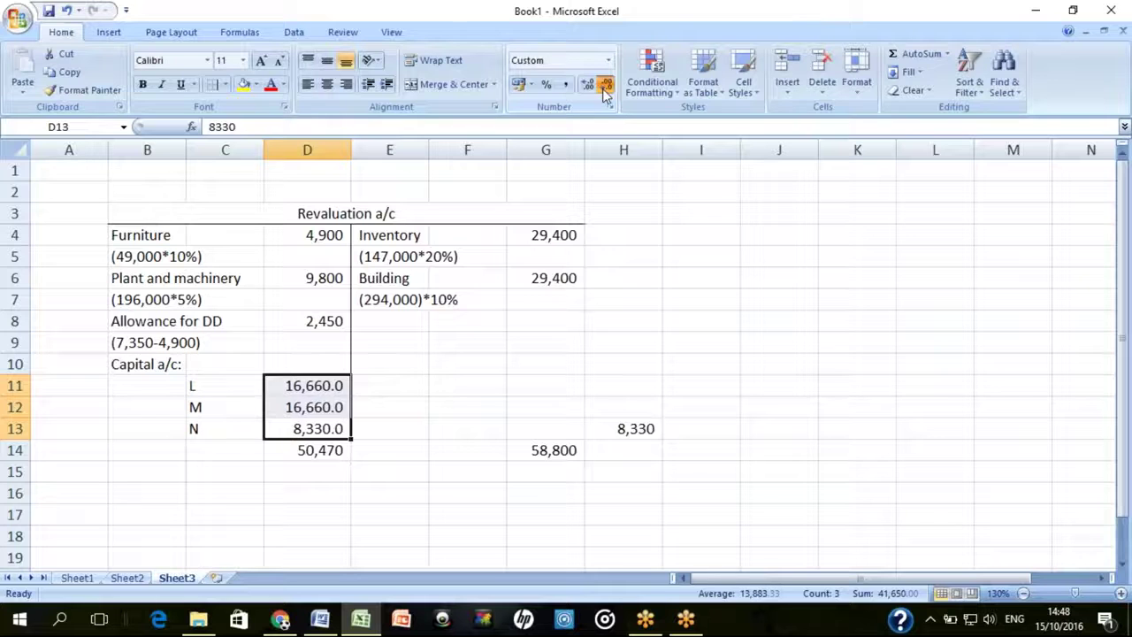
click(605, 85)
Change the debit-side total in D14 of the Revaluation account to =SUM(D4:D13)
key(Down)
key(Right)
key(Right)
key(Left)
key(Left)
key(alt+equal)
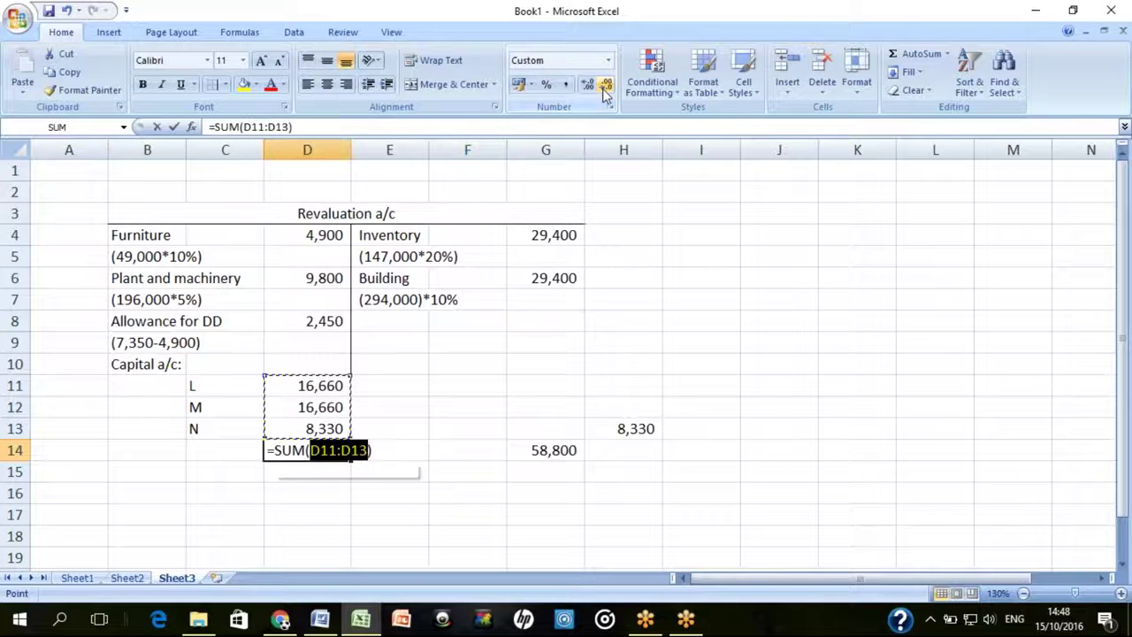
key(Up)
key(Up)
key(Up)
key(Up)
key(Up)
key(Up)
key(Up)
key(Up)
key(Up)
key(Up)
key(shift+Down)
key(shift+Down)
key(shift+Down)
key(shift+Down)
key(shift+Down)
key(shift+Down)
key(shift+Down)
key(shift+Down)
key(shift+Down)
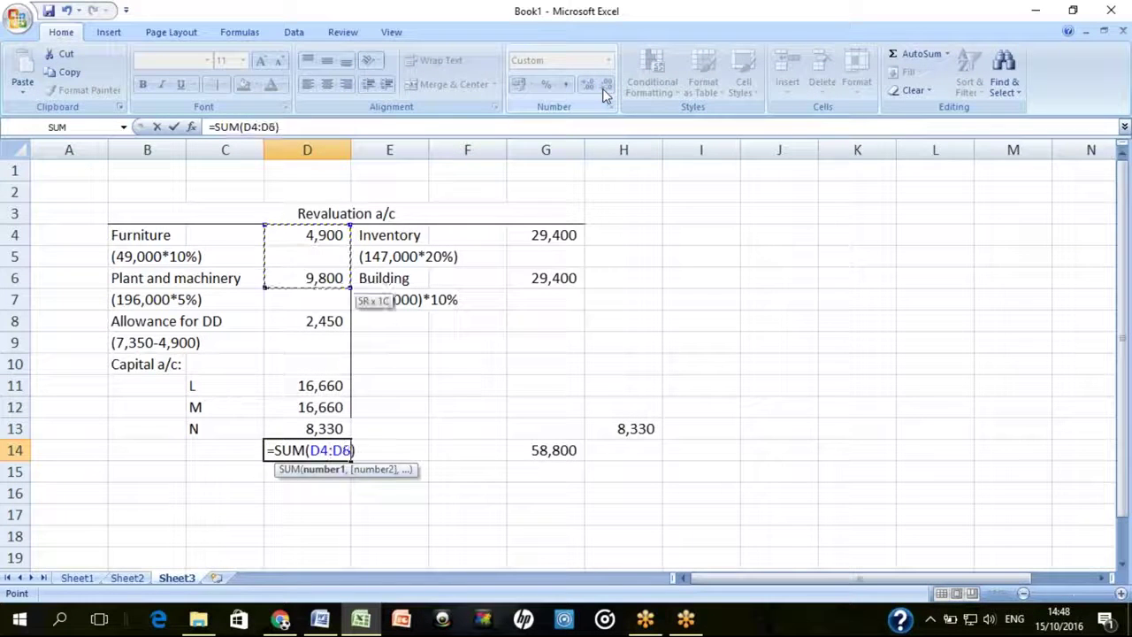
key(Return)
Apply outside borders individually to the partner share cells D11, D12 and D13
key(Up)
key(Up)
key(Up)
key(Up)
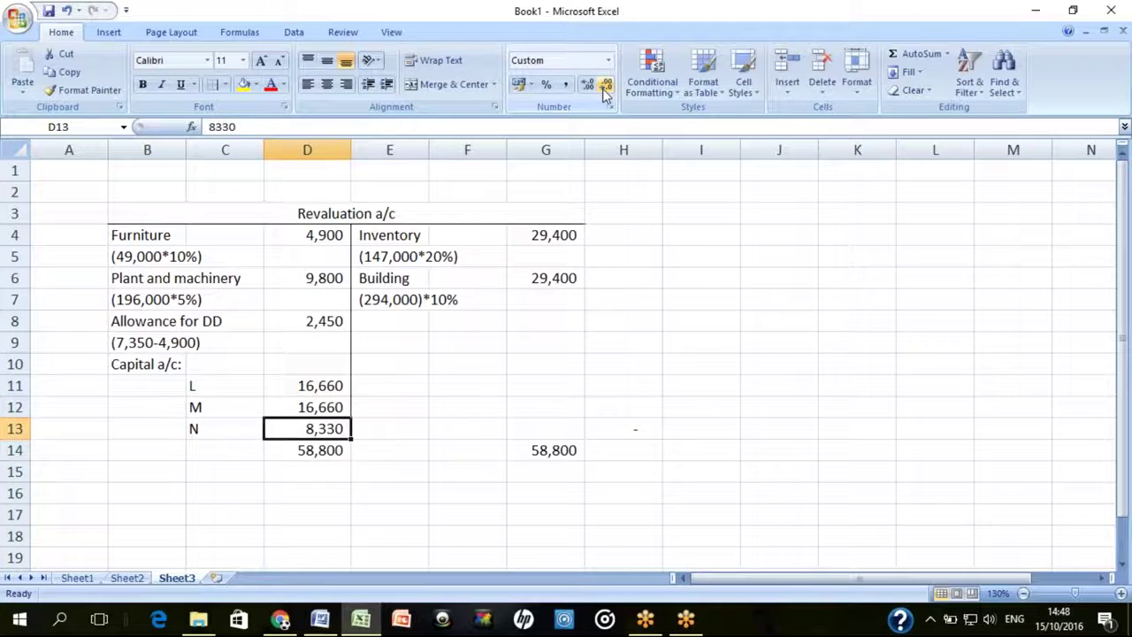
click(226, 84)
click(265, 233)
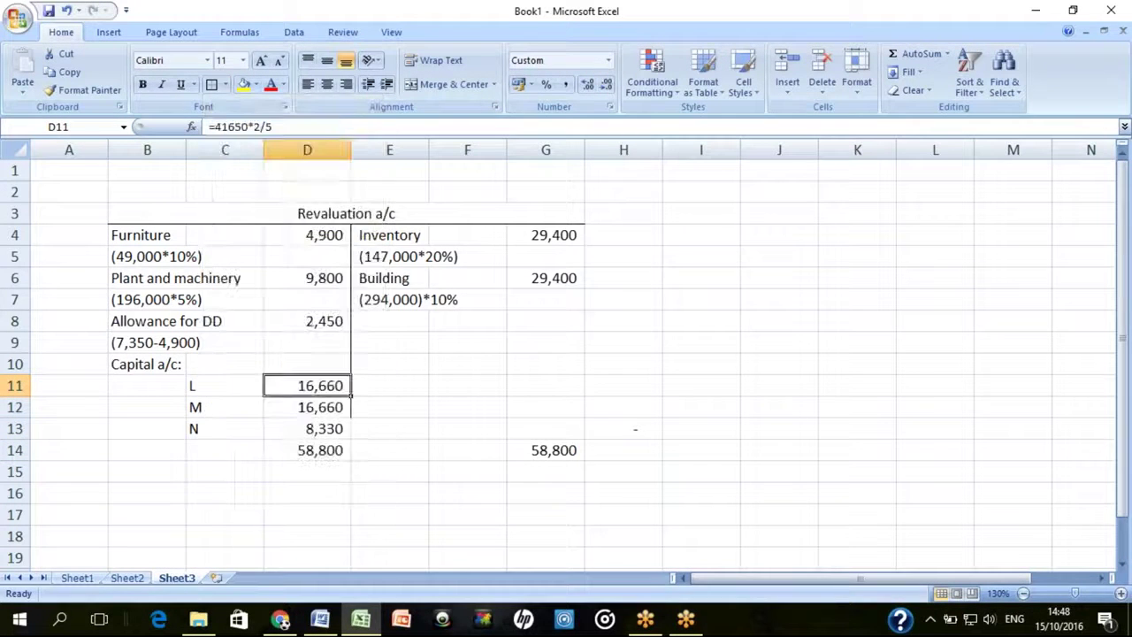
key(Down)
click(211, 85)
key(Down)
click(212, 85)
key(Down)
key(Down)
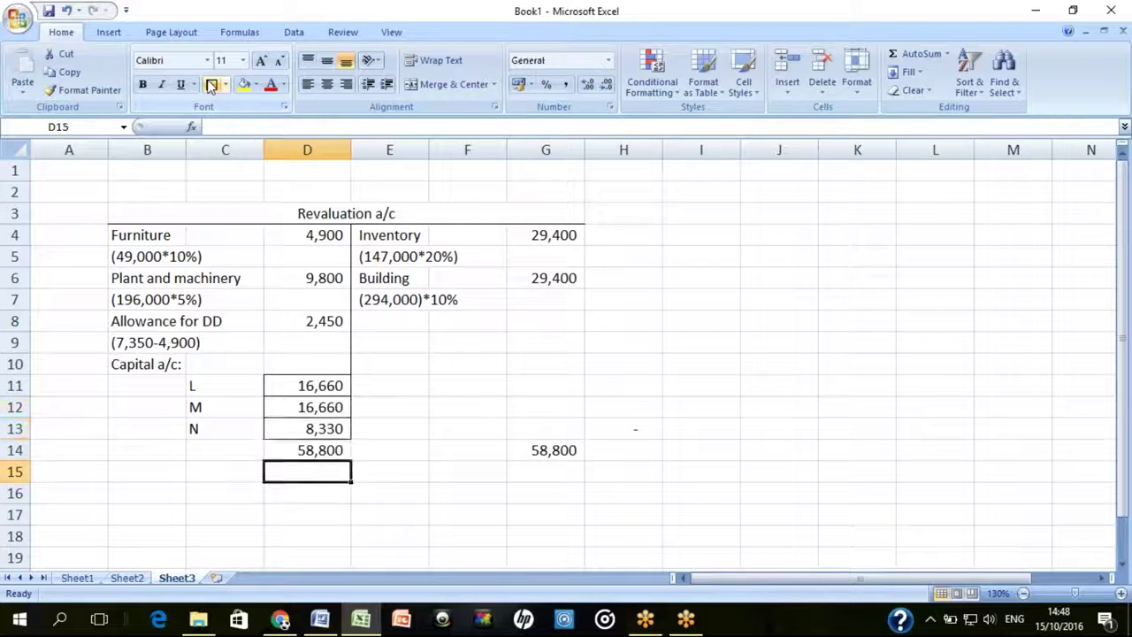
Make the totals in D14 and G14 bold and give both a top and double bottom border
key(Up)
key(ctrl+b)
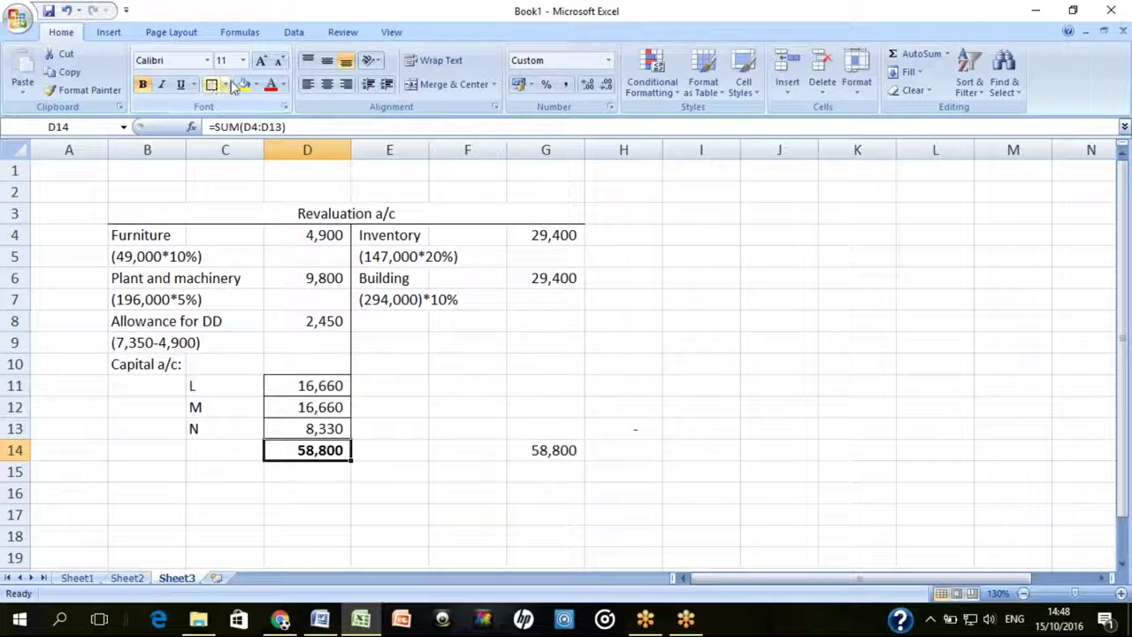
click(226, 85)
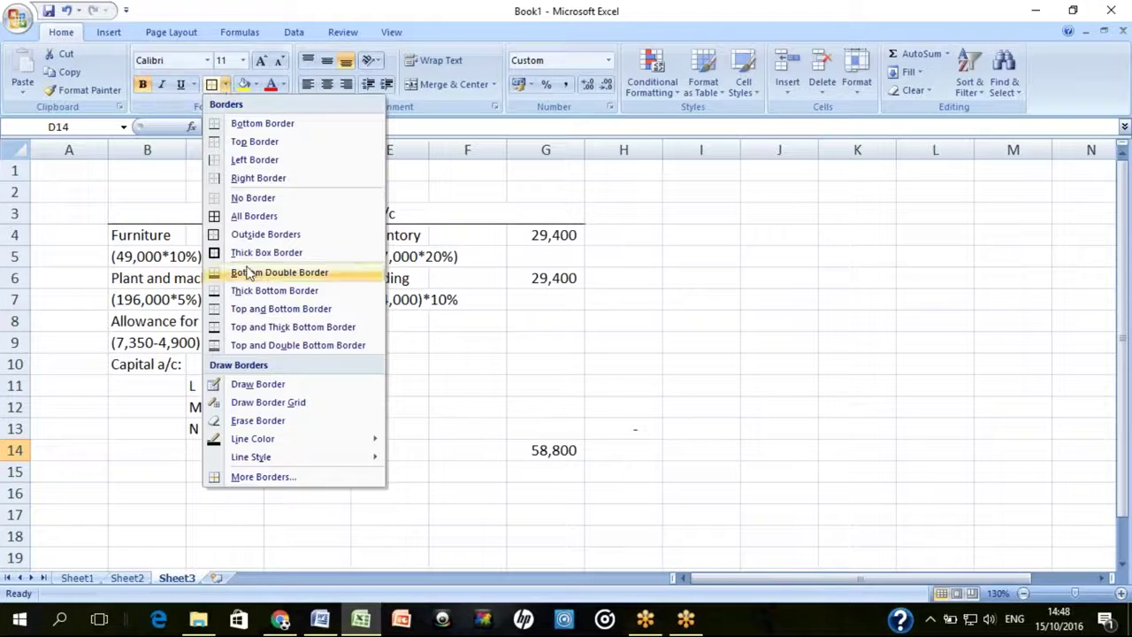
click(252, 345)
key(Right)
key(Right)
key(Right)
key(ctrl+b)
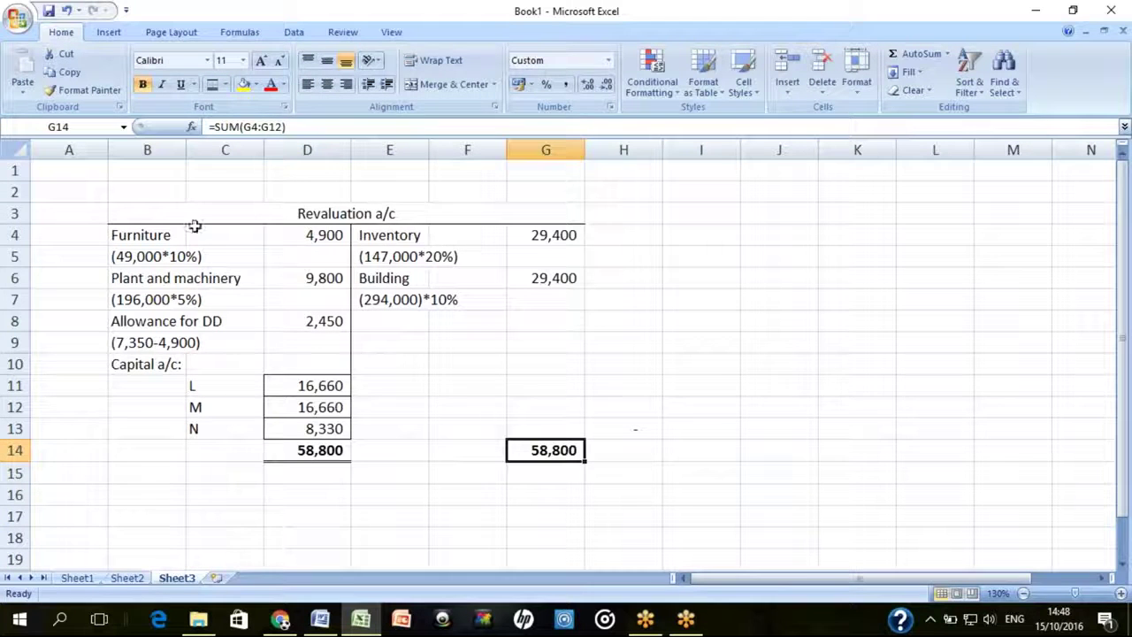
key(Left)
key(Left)
key(Left)
key(Left)
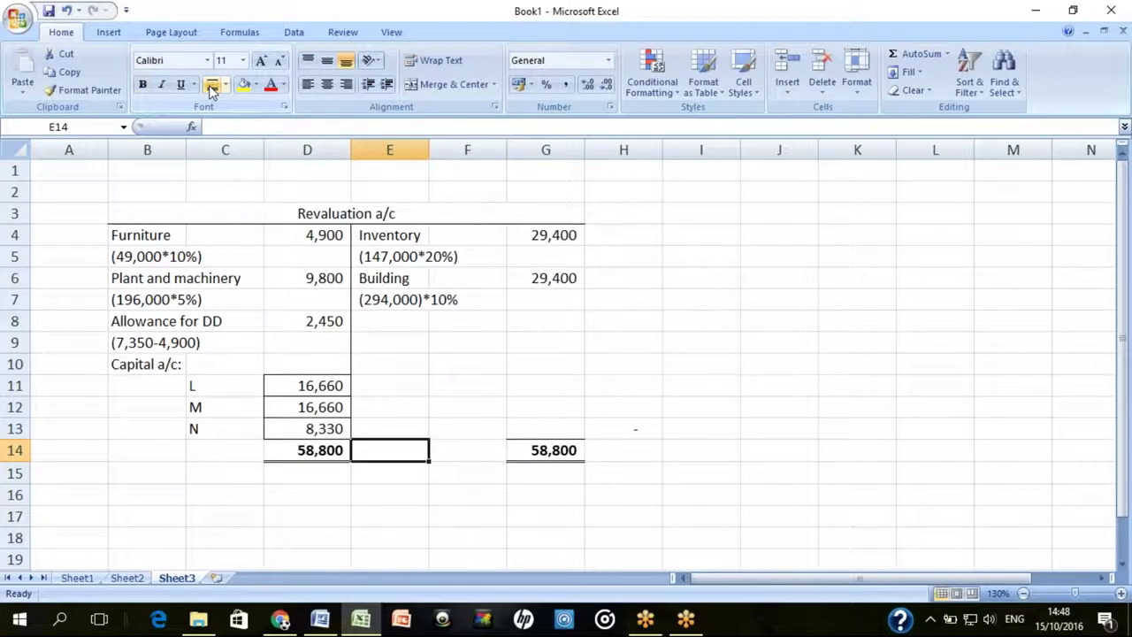
Label the Revaluation account section by entering "(a)" in cell A1
key(Up)
key(Up)
key(Up)
key(Up)
key(Up)
key(Up)
key(Up)
key(Up)
key(Up)
key(ctrl+Home)
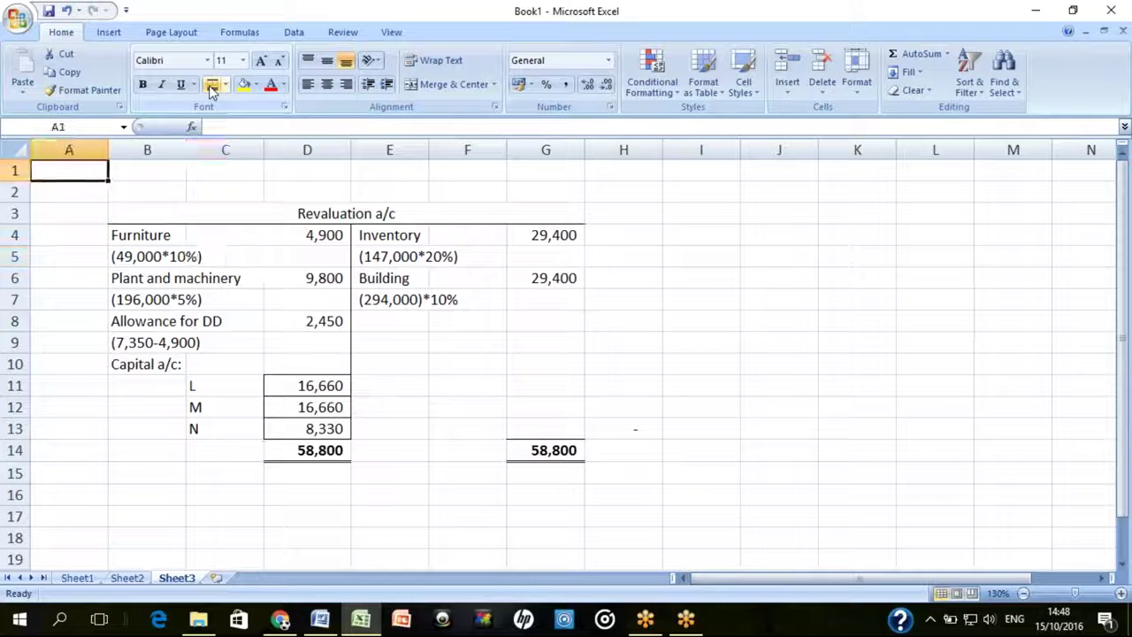
text((a))
key(Return)
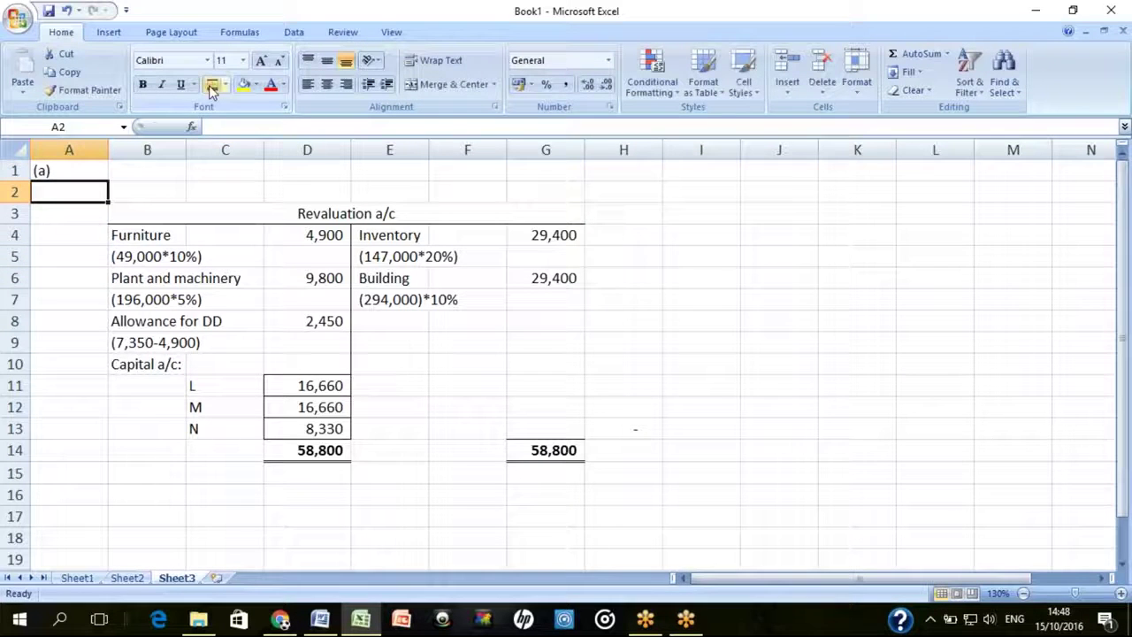
Switch to the Word question document and review Question M-20's retirement terms and the list of accounts to prepare
key(alt+Tab)
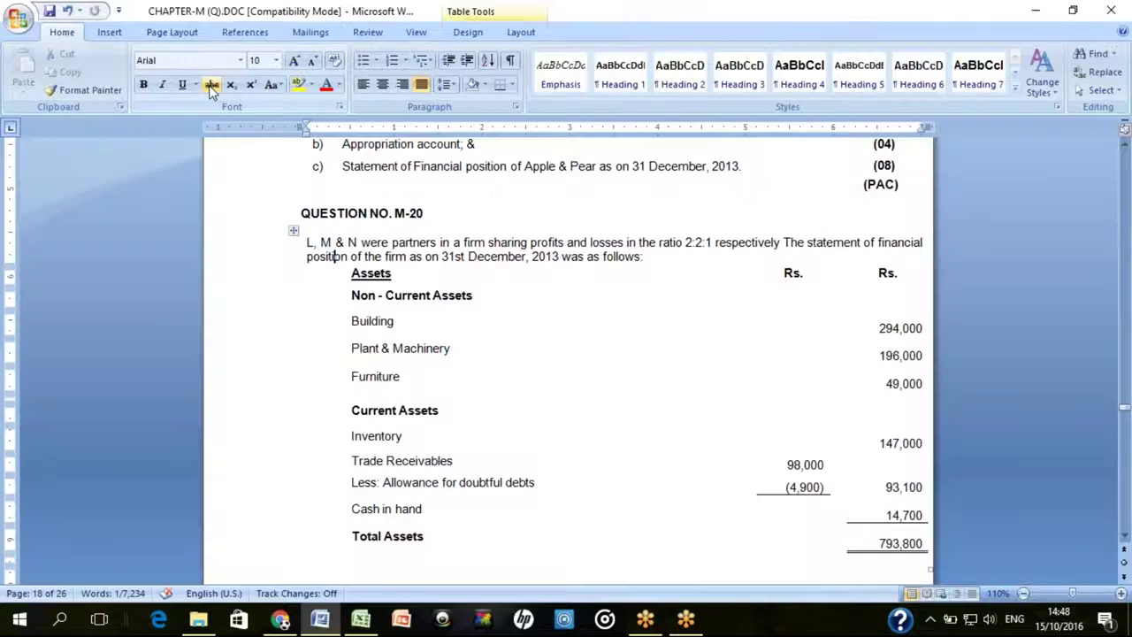
key(Down)
key(Down)
key(Down)
key(Down)
key(Down)
key(Down)
key(Down)
key(Down)
key(Down)
key(Down)
key(Down)
key(Down)
key(Down)
key(Down)
key(Down)
key(Down)
key(Down)
key(Down)
key(Down)
key(Down)
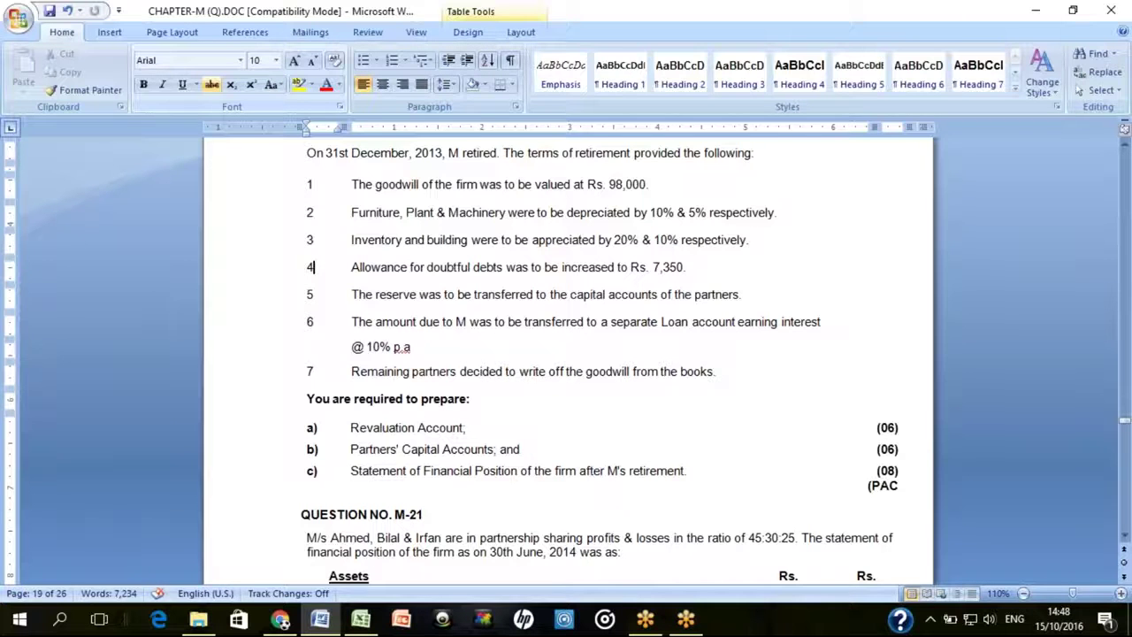
Return to the Excel workbook and enter the section label "(b)" in cell A17
key(alt+Tab)
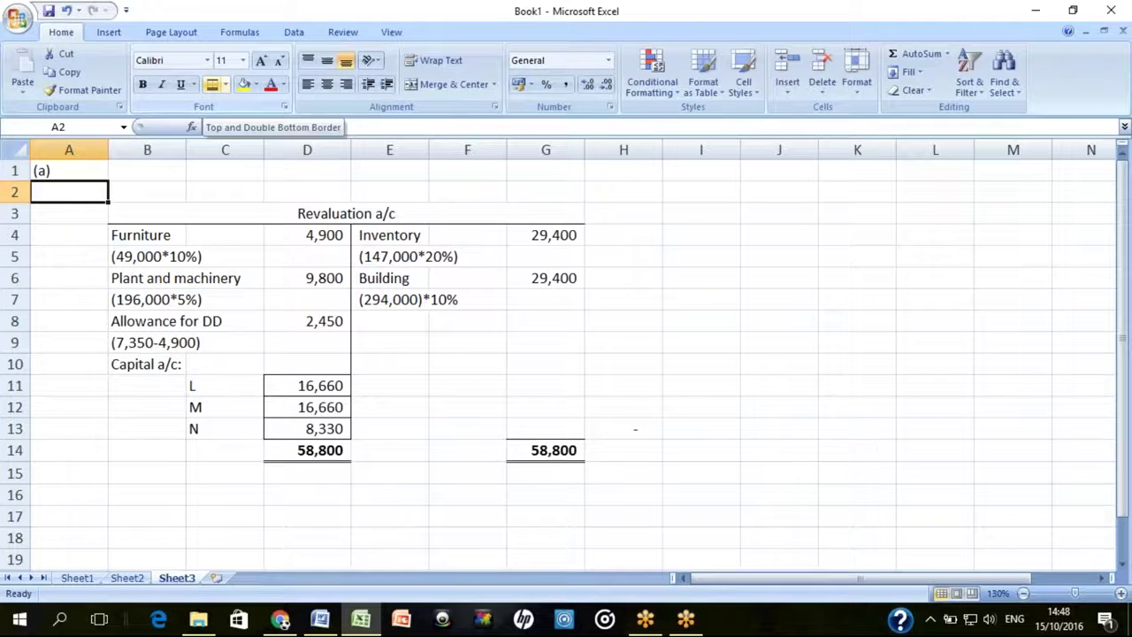
key(Down)
key(Down)
key(Down)
key(Down)
key(Down)
key(Down)
key(Down)
key(Down)
key(Down)
key(Down)
key(Down)
key(Down)
key(Down)
key(Down)
key(Down)
key(Down)
key(Up)
text((b))
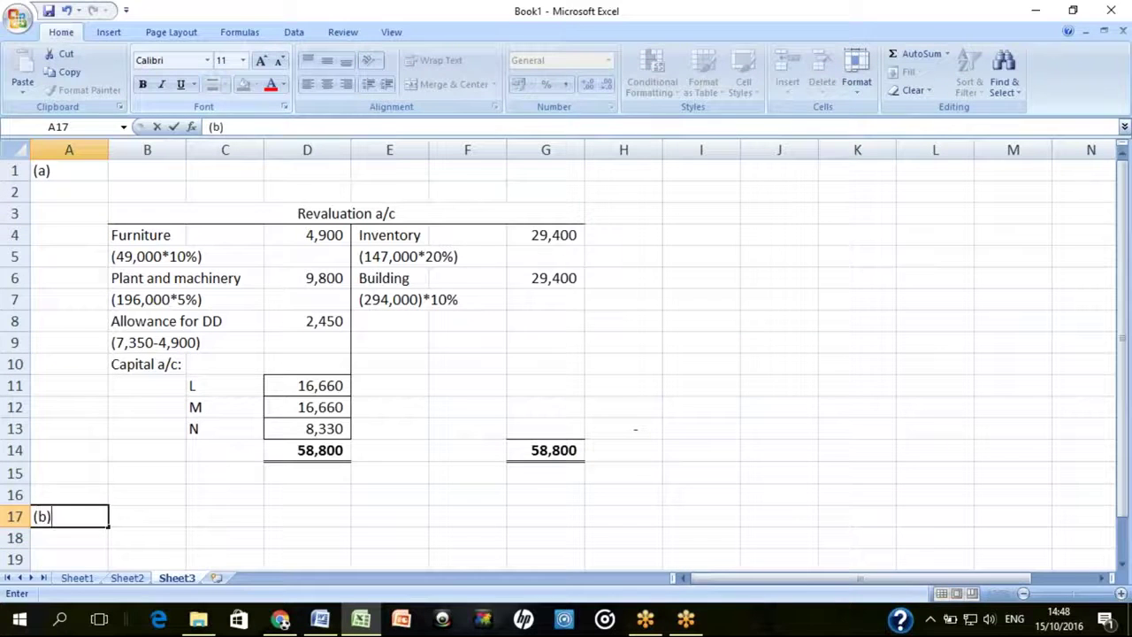
key(Return)
Copy the Revaluation account layout in B3:G10 and paste it beside the "(b)" label, starting at B17
key(Up)
click(69, 494)
click(147, 257)
click(146, 213)
drag(147, 234, 185, 256)
click(147, 192)
drag(147, 213, 545, 364)
key(ctrl+c)
key(Down)
key(Down)
key(Down)
key(Down)
key(Down)
key(Down)
key(Down)
key(Down)
key(Down)
key(Down)
key(Down)
key(Down)
key(Down)
key(Down)
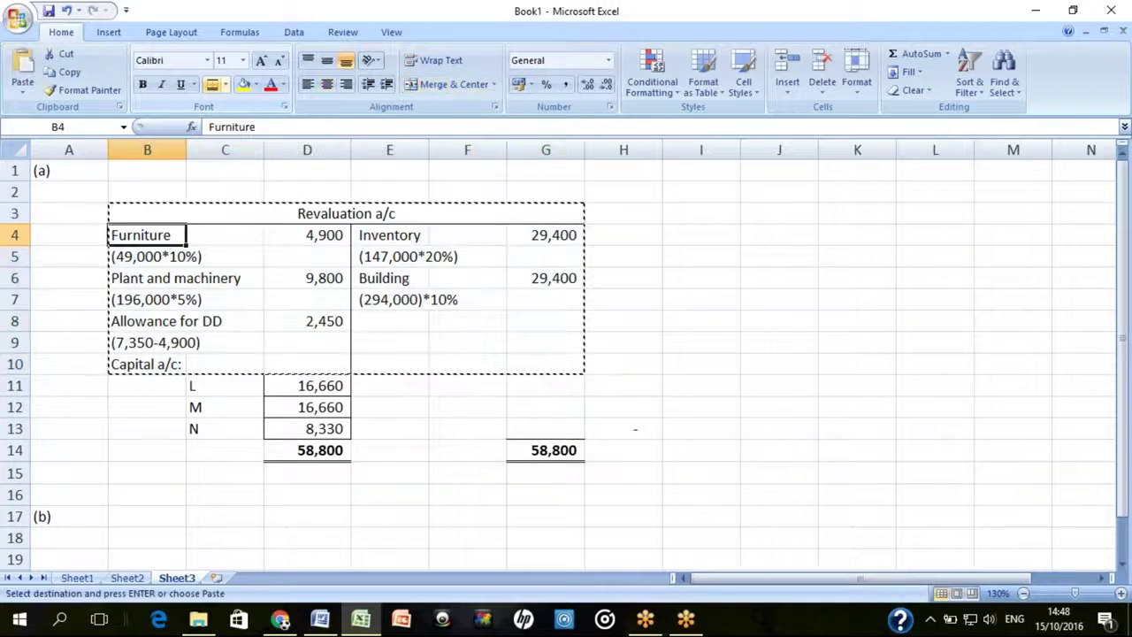
key(ctrl+v)
Clear the copied descriptions in B18:B24 and E18:E22, along with the credit amounts in G18:G20
drag(147, 538, 147, 570)
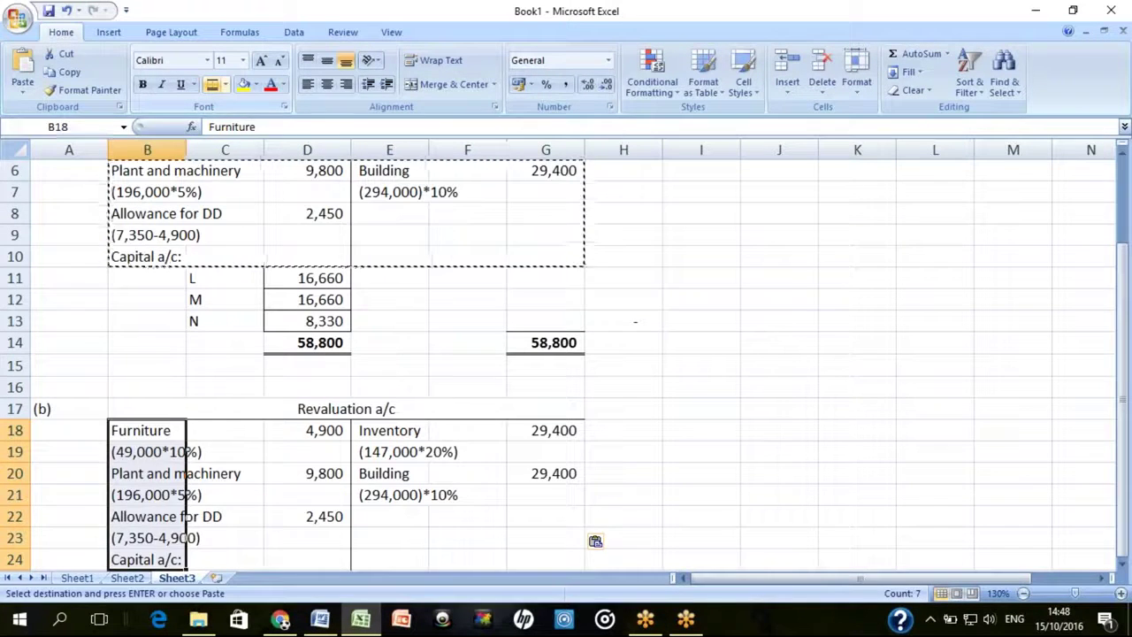
key(Delete)
click(389, 429)
drag(426, 451, 389, 516)
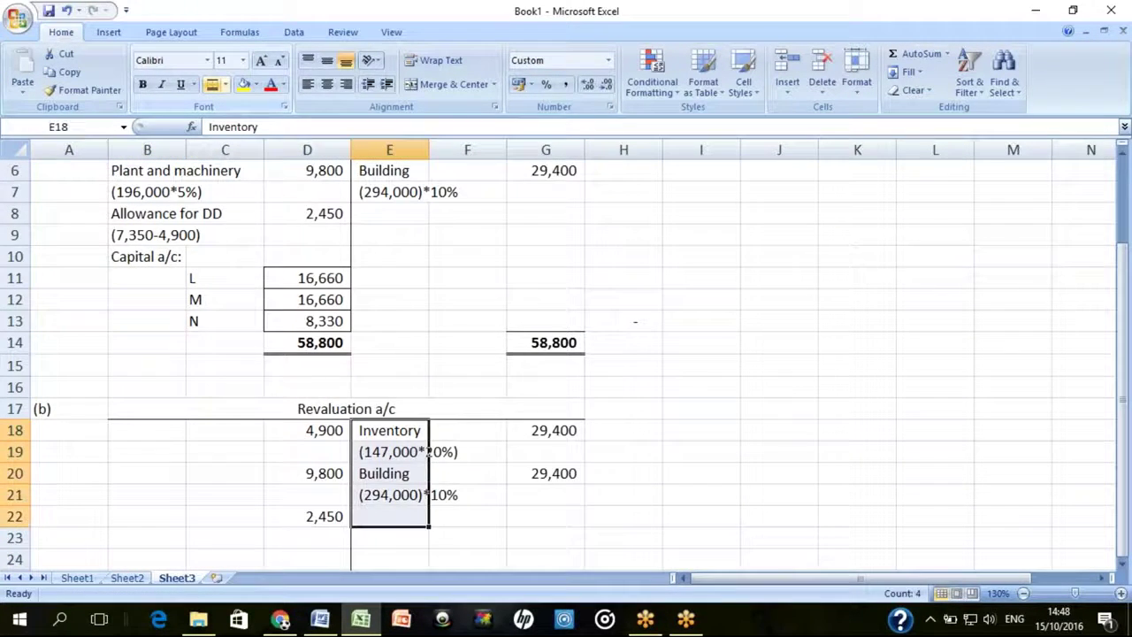
key(Delete)
click(467, 429)
drag(546, 430, 545, 473)
key(Delete)
Clear the copied debit amounts in D18:D22 of the section (b) account layout
key(Left)
key(Left)
key(Left)
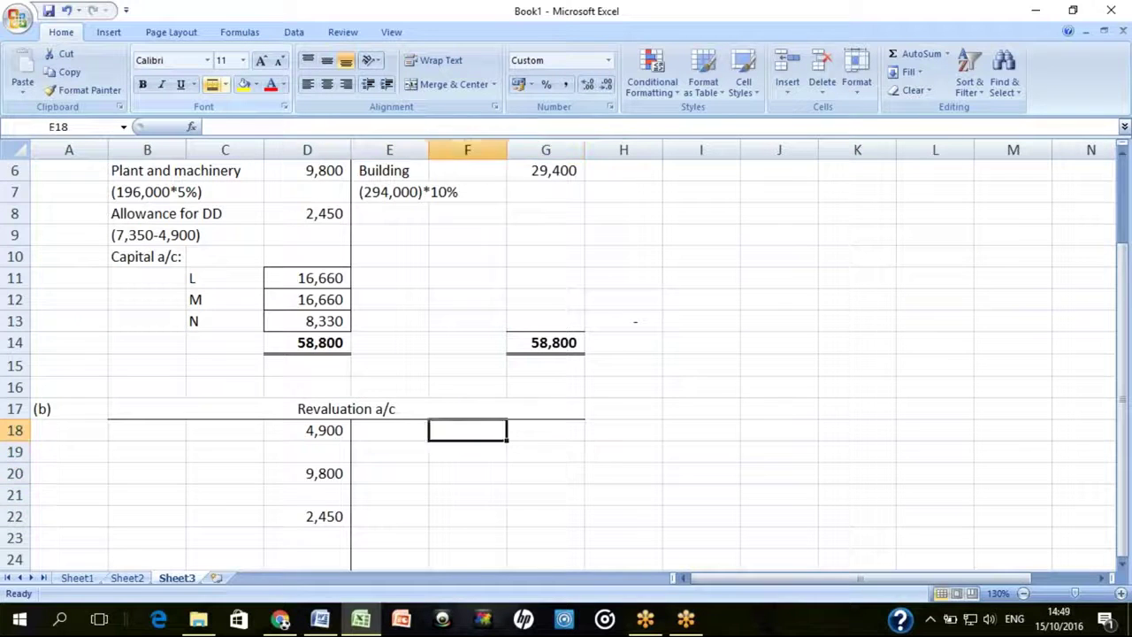
key(shift+Down)
key(shift+Down)
key(shift+Down)
key(shift+Down)
key(BackSpace)
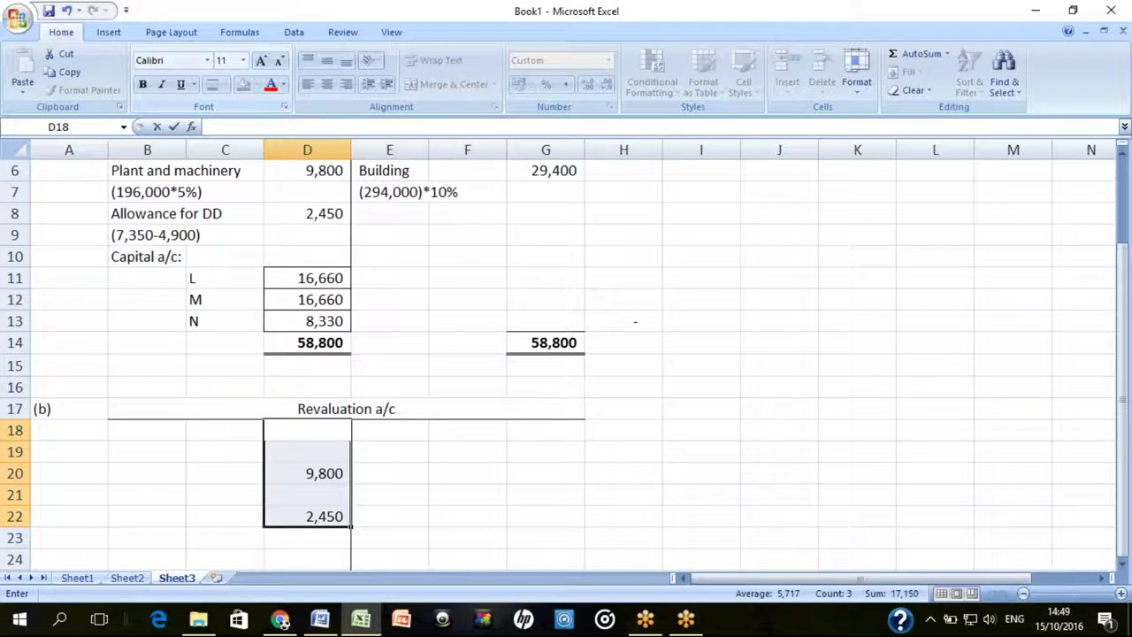
key(Down)
key(Down)
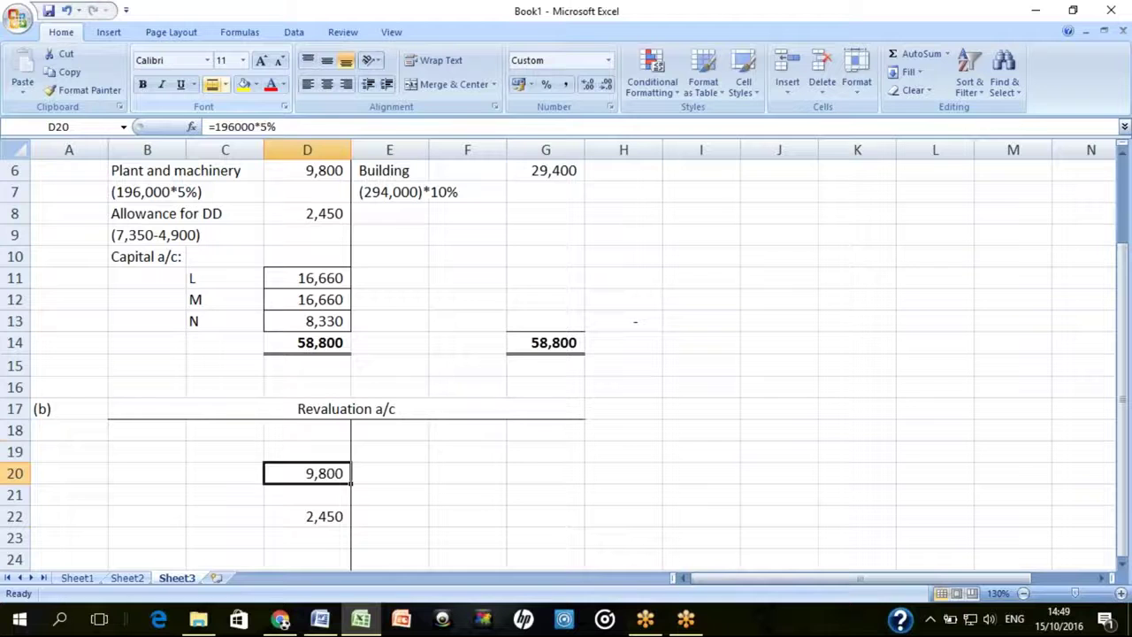
key(Home)
key(Right)
key(Right)
key(Right)
key(shift+Down)
key(shift+Down)
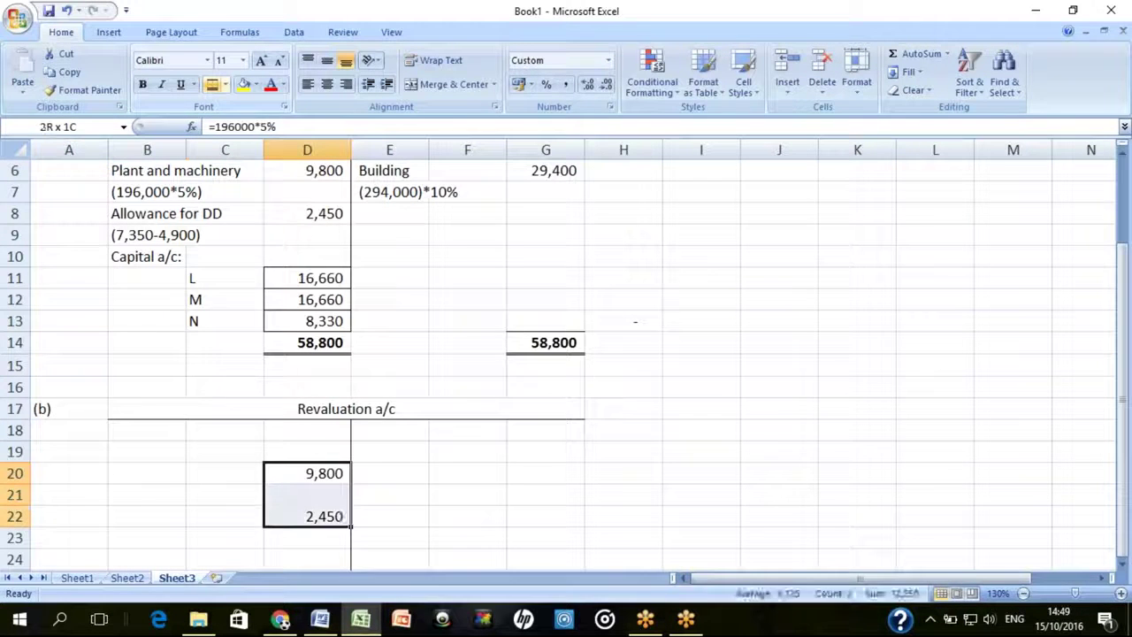
key(Delete)
Replace the copied account title in row 17 with "Partenrs' Capital A/c"
key(Up)
key(Up)
key(Up)
text(Pa)
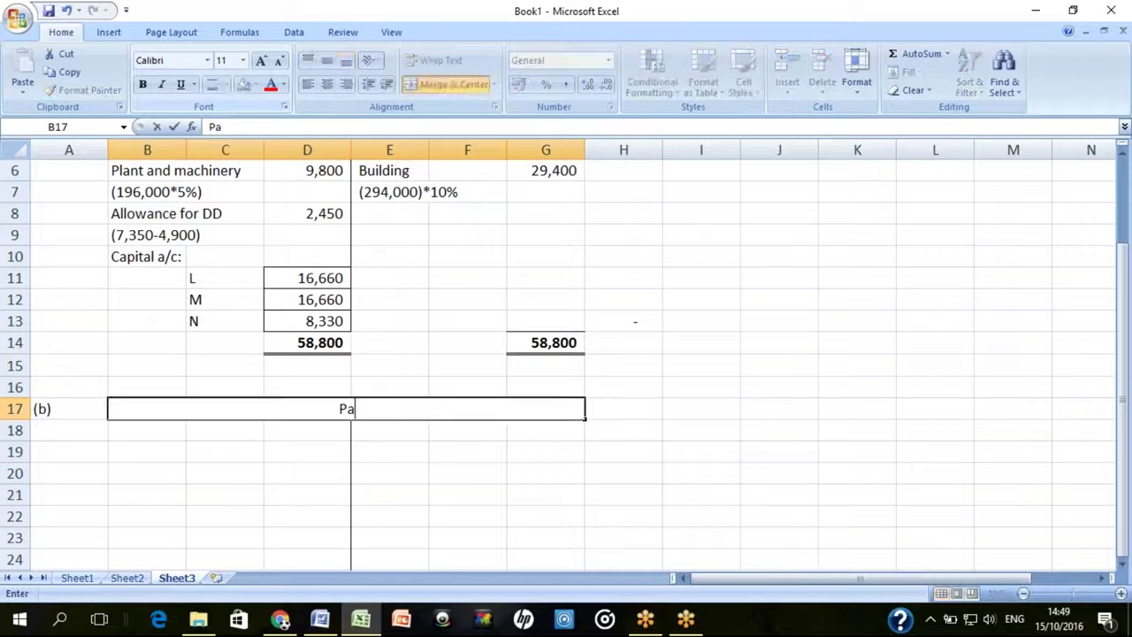
text(rtenrs' Cap)
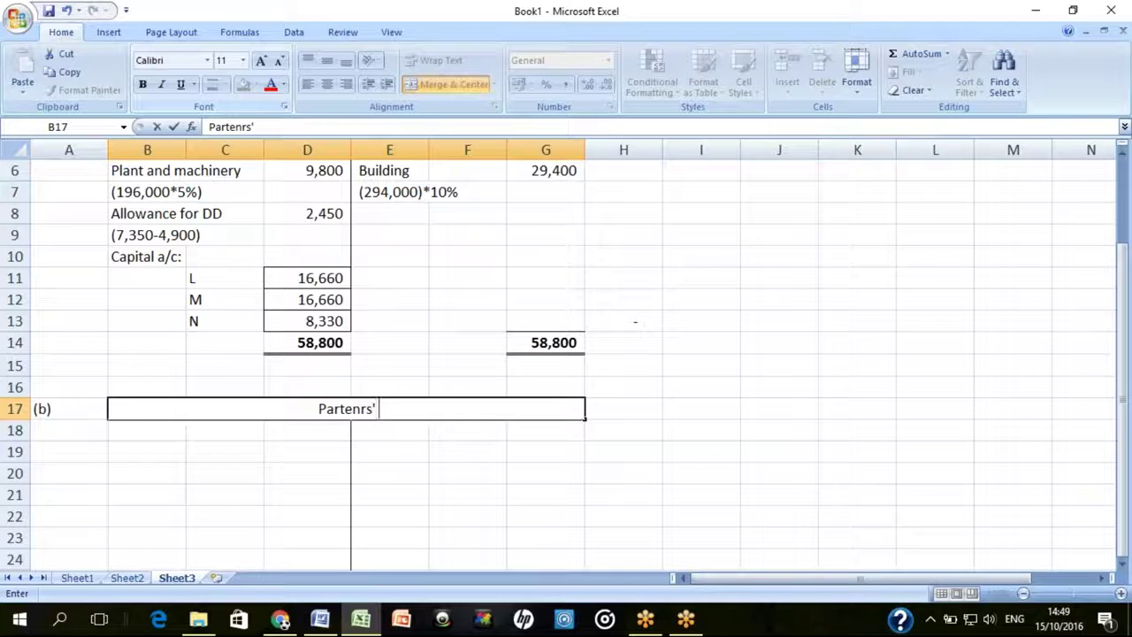
text(ital A/c)
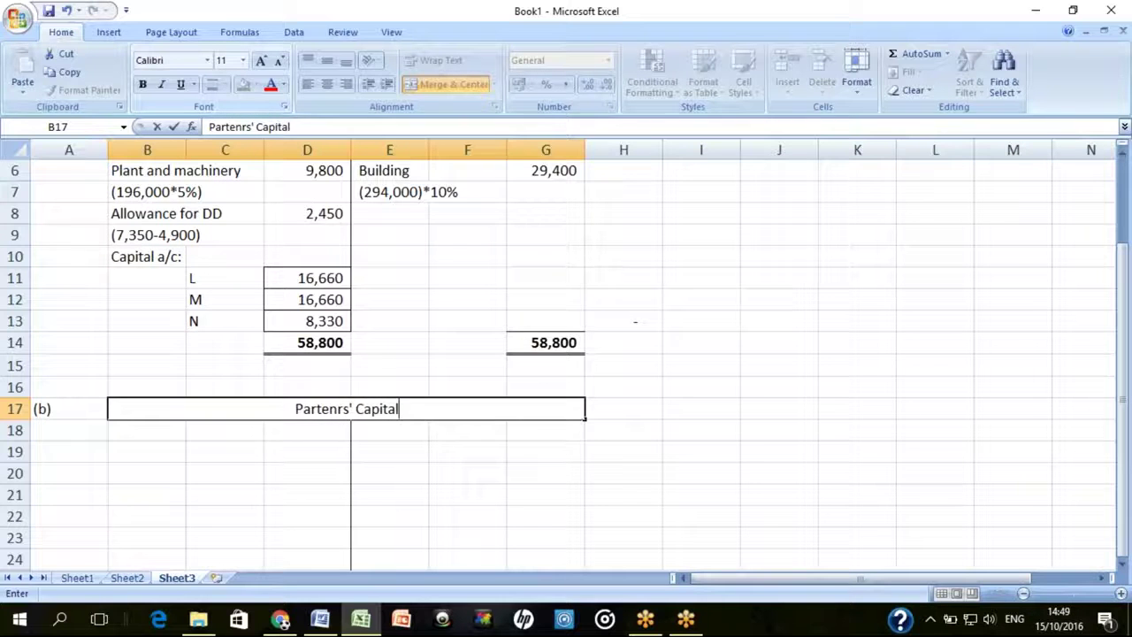
key(Return)
Enter the debit-side partner headings L, M and N in B18:D18
click(147, 430)
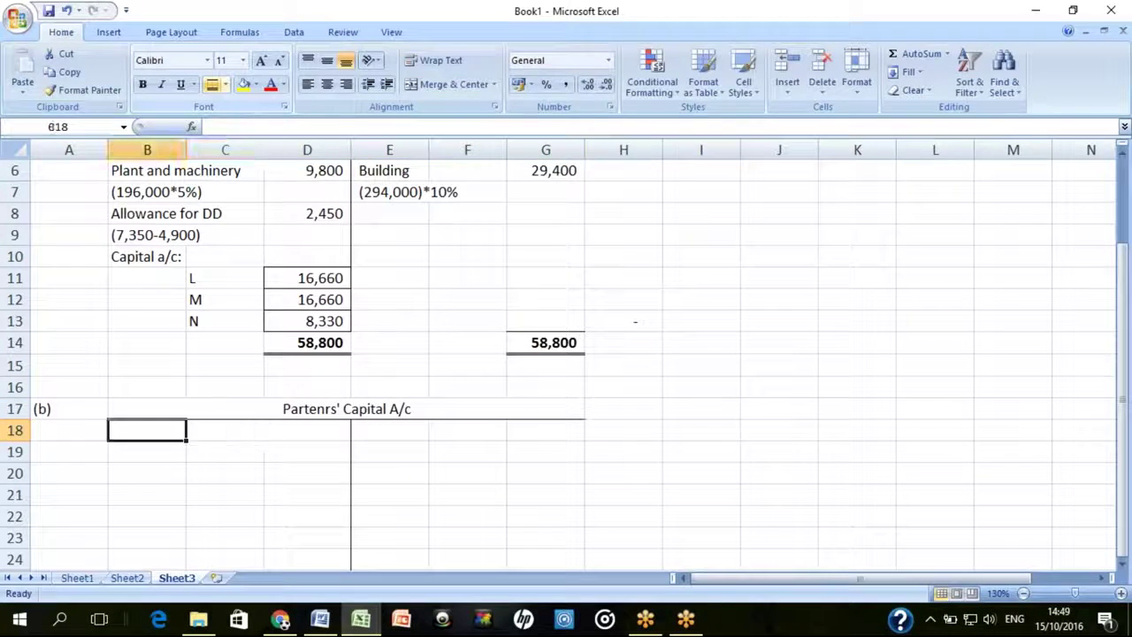
text(L)
key(Return)
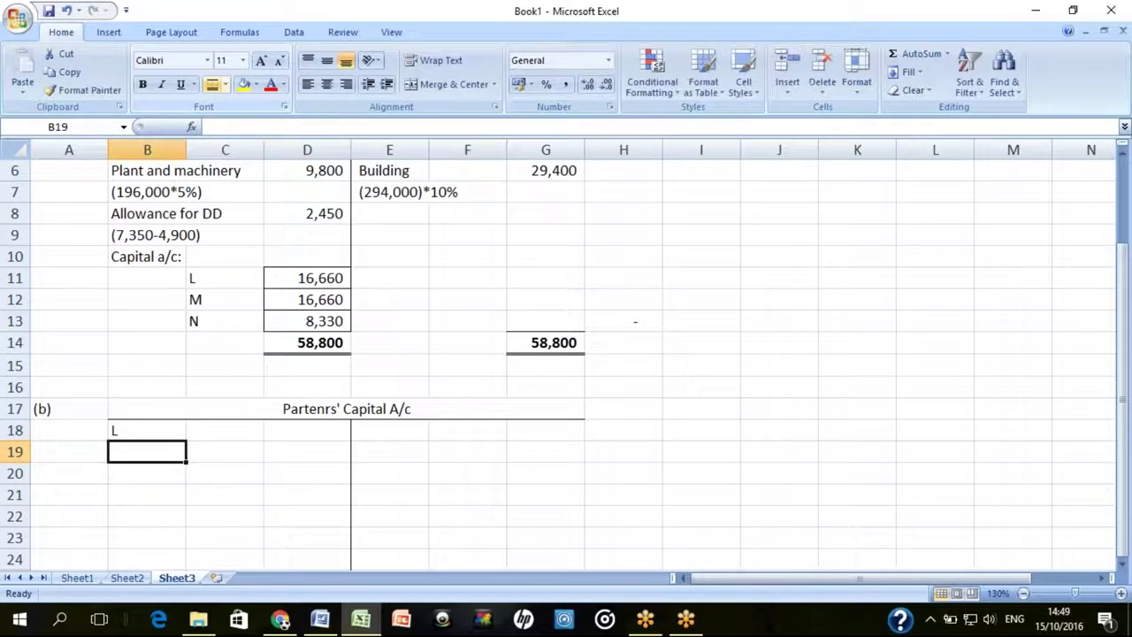
click(224, 430)
text(M)
key(Tab)
text(N)
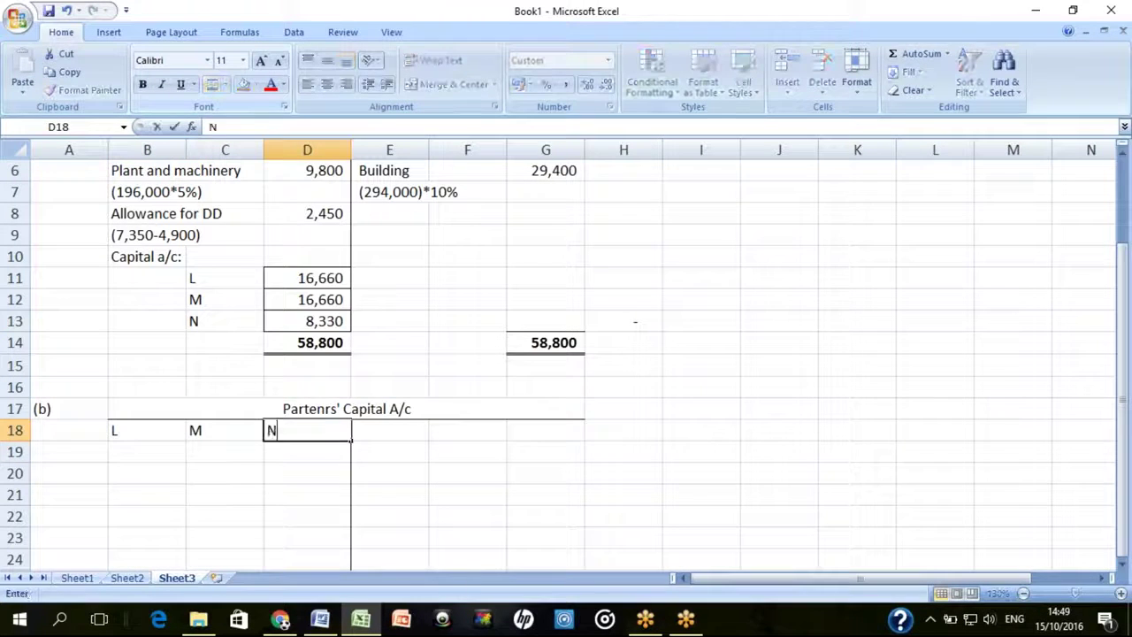
key(Return)
Enter the credit-side partner headings L, M and N in F18:H18, leaving E18 empty for descriptions
click(390, 430)
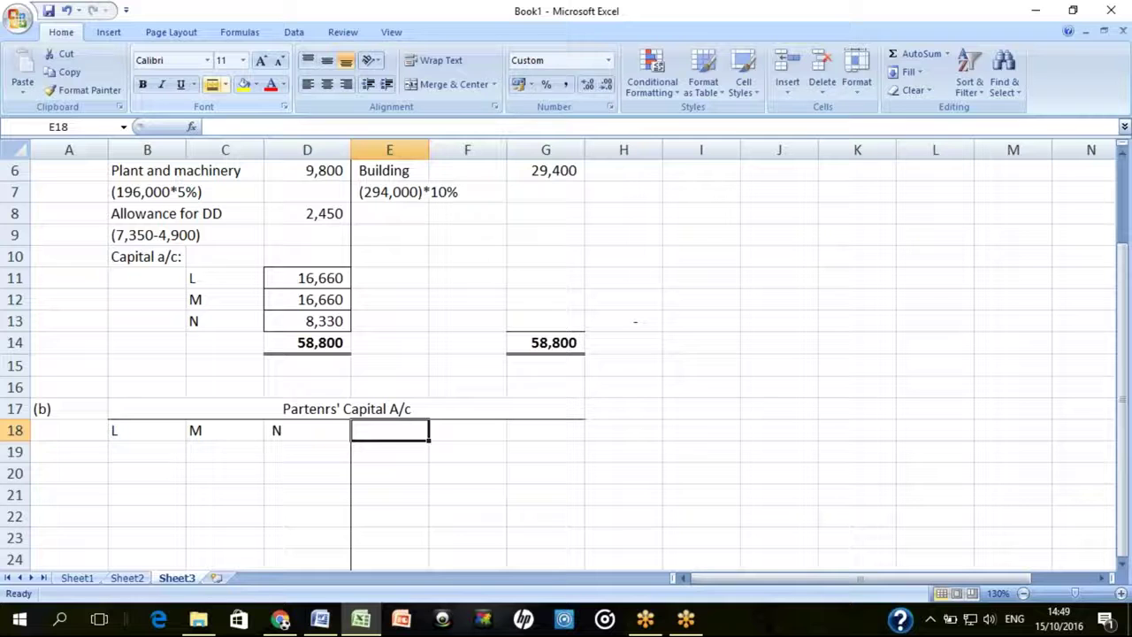
click(467, 429)
text(L)
key(Tab)
text(M)
key(Tab)
text(N)
Unmerge the capital account title cells in row 17
key(Left)
key(Left)
key(Left)
key(Left)
key(Left)
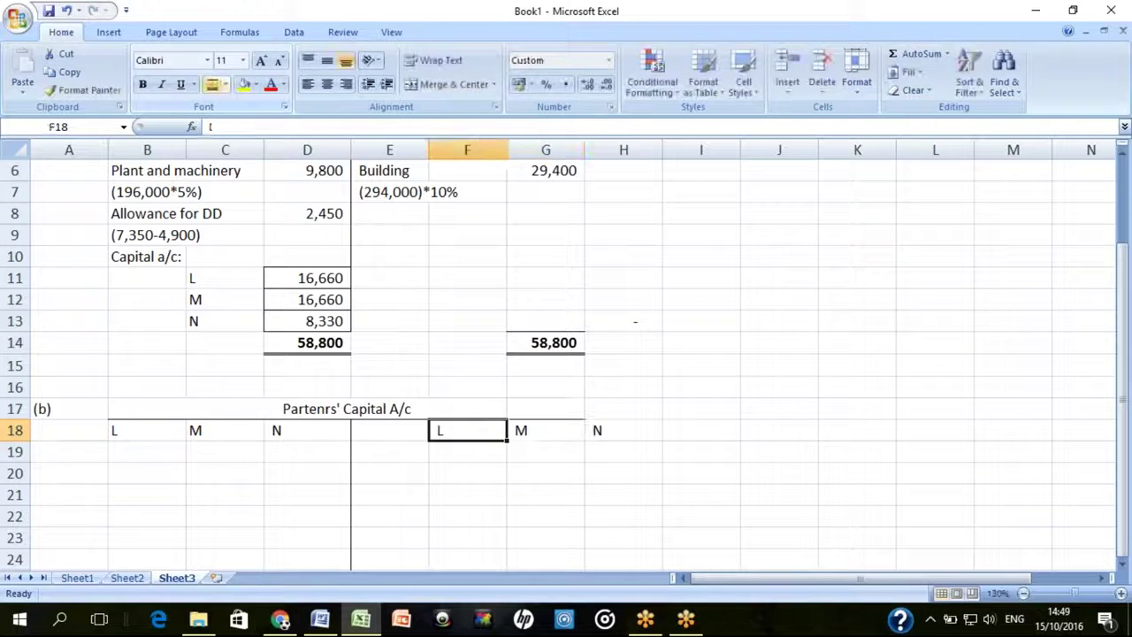
key(Left)
key(Up)
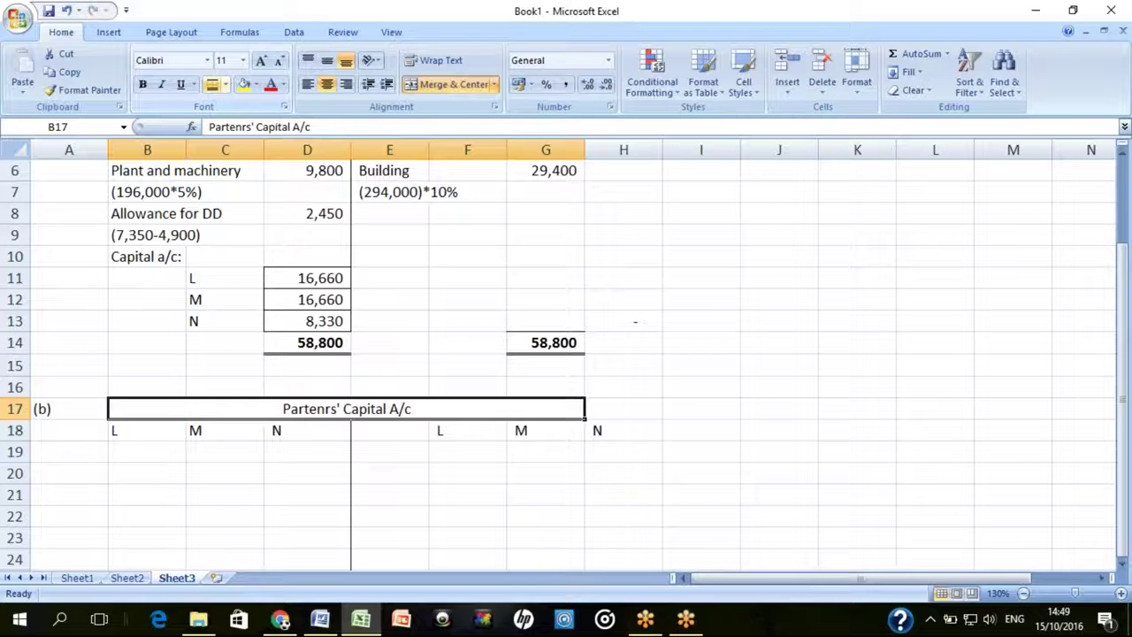
click(446, 85)
Insert blank cells at B17:B25, shifting the capital account layout one column to the right
key(Left)
key(Right)
key(shift+Down)
key(shift+Down)
key(shift+Down)
key(shift+Down)
key(shift+Down)
key(shift+Down)
key(shift+Down)
key(shift+Down)
key(shift+Down)
key(shift+Up)
key(ctrl+shift+plus)
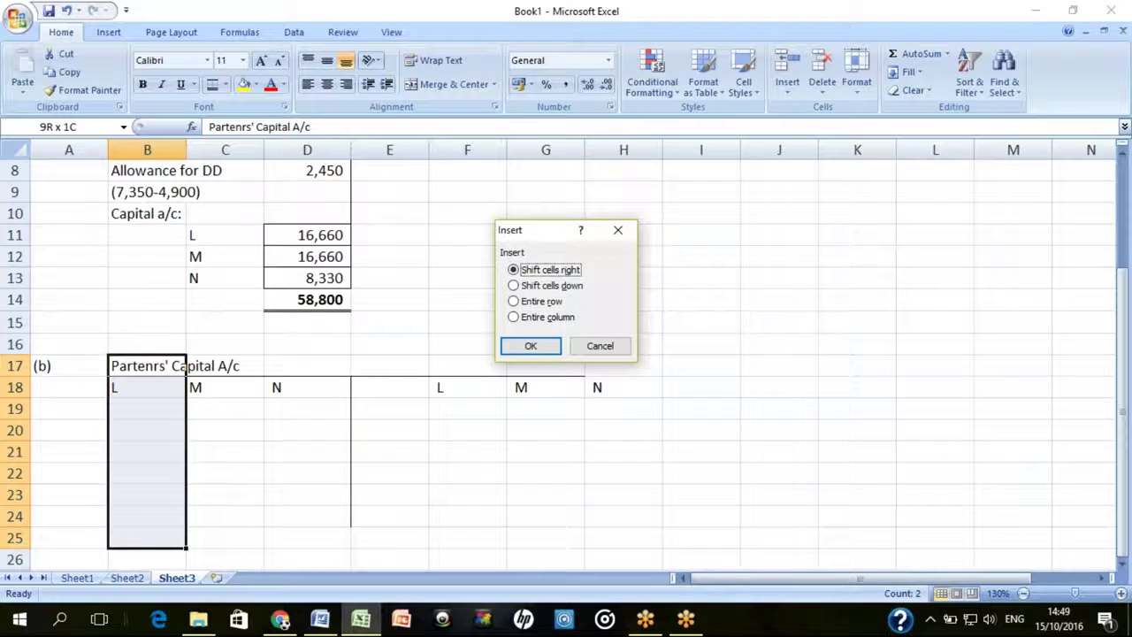
key(Return)
Merge and center the capital account title across B17:I17
key(Right)
key(Left)
key(Right)
key(shift+Right)
key(shift+Right)
key(shift+Right)
key(shift+Right)
key(Left)
key(shift+Right)
key(shift+Right)
key(shift+Right)
key(shift+Right)
key(shift+Right)
key(shift+Right)
key(shift+Right)
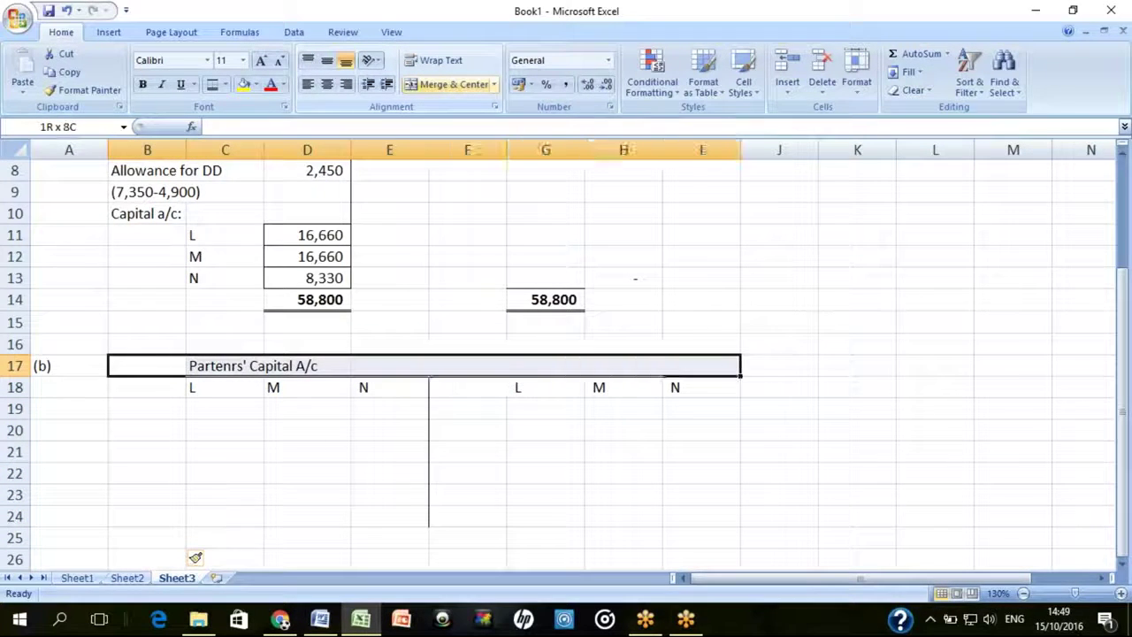
click(447, 89)
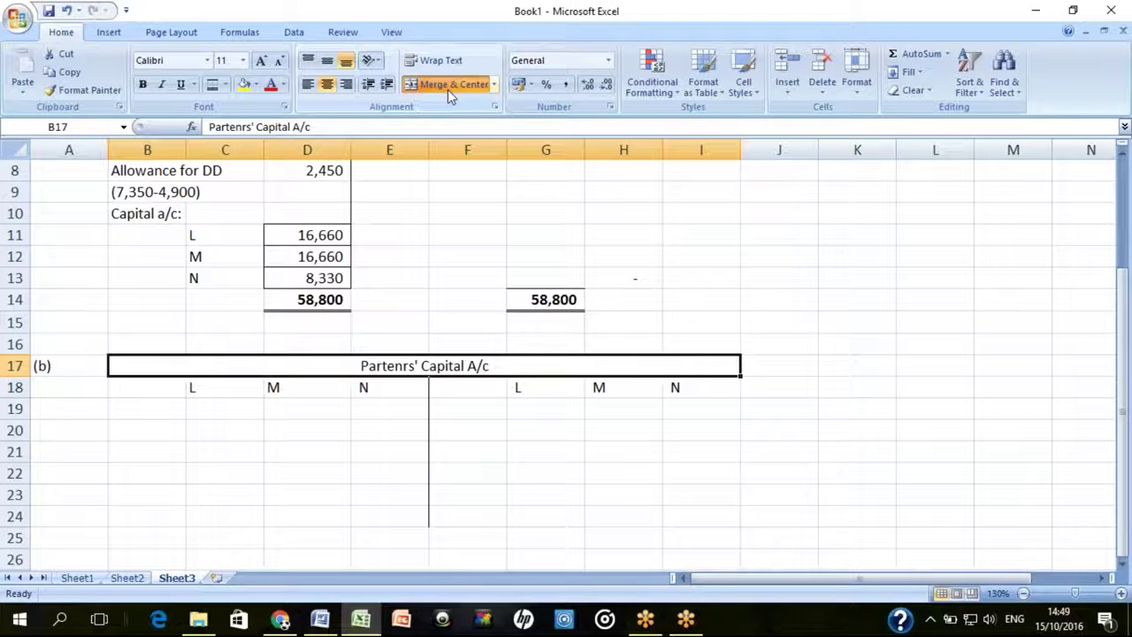
Correct the spelling of the title in B17 to "Partners' Capital A/c"
key(Left)
key(Right)
key(F2)
key(Left)
key(Left)
key(Left)
key(Left)
key(Left)
key(Left)
key(Left)
key(Left)
key(Left)
key(Left)
key(Left)
key(Left)
key(Left)
key(Left)
key(Left)
key(Left)
key(BackSpace)
key(Right)
text(e)
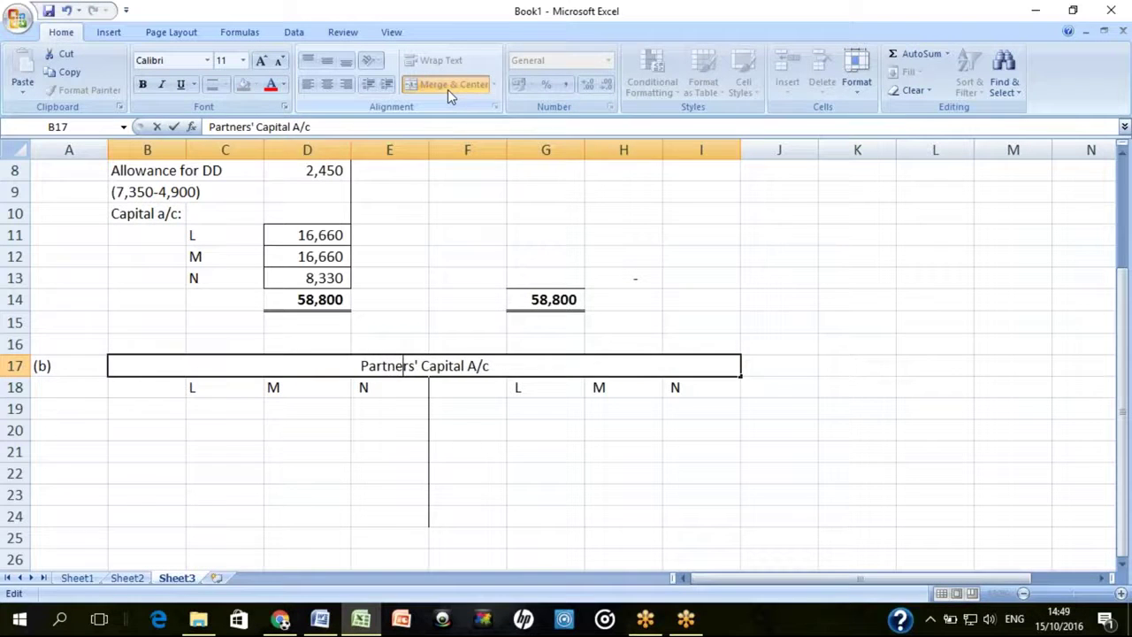
key(Return)
Add a bottom border beneath the merged capital account title in row 17
key(Down)
key(Up)
key(Up)
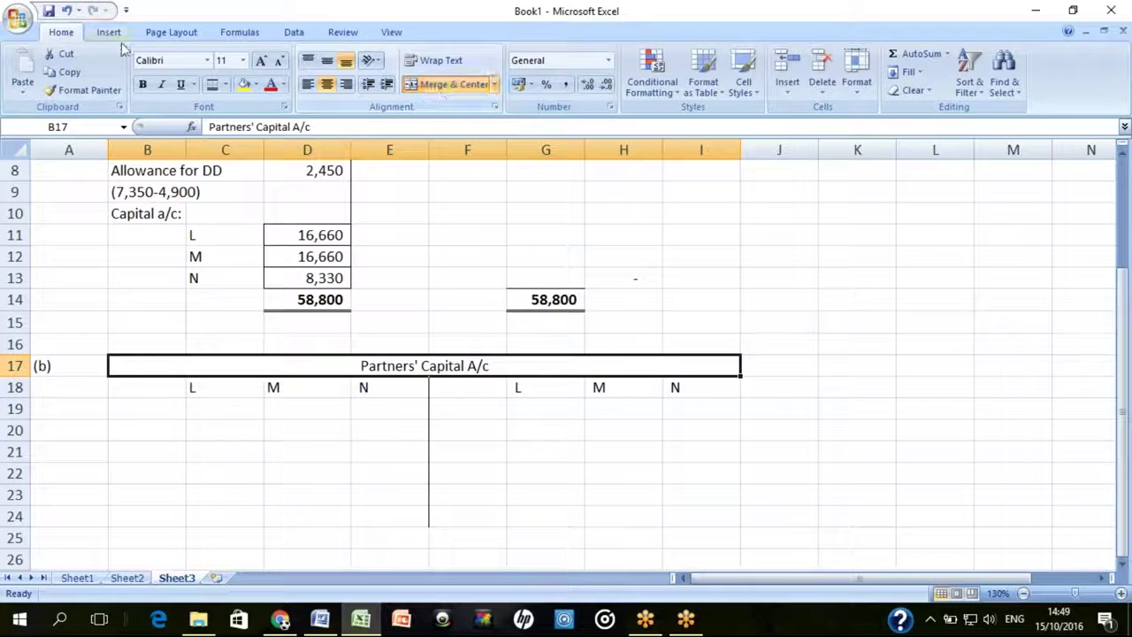
click(225, 84)
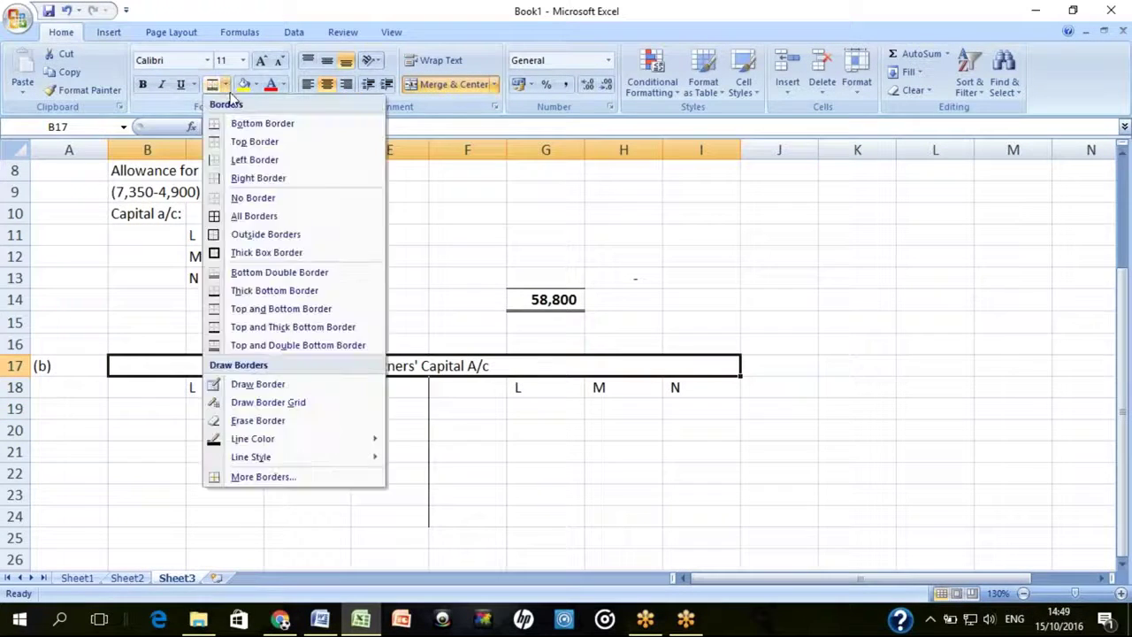
click(262, 123)
Make the partner headings in C18:I18 bold and center them
key(Down)
key(Down)
key(Down)
key(Right)
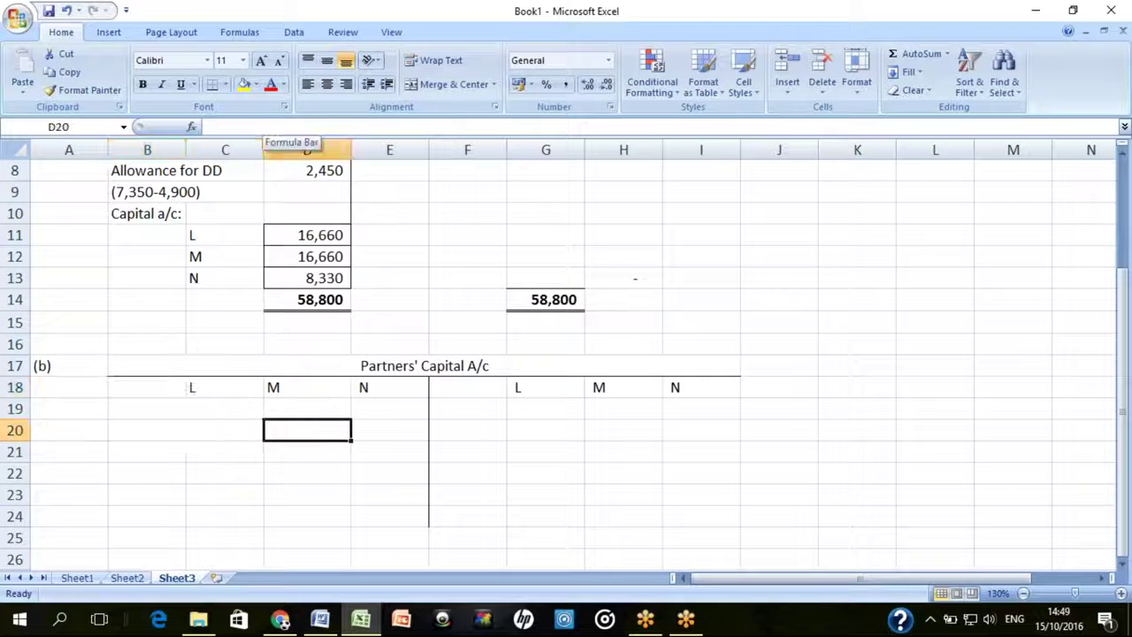
key(Right)
key(Up)
key(Left)
key(Up)
key(shift+Right)
key(shift+Right)
key(shift+Right)
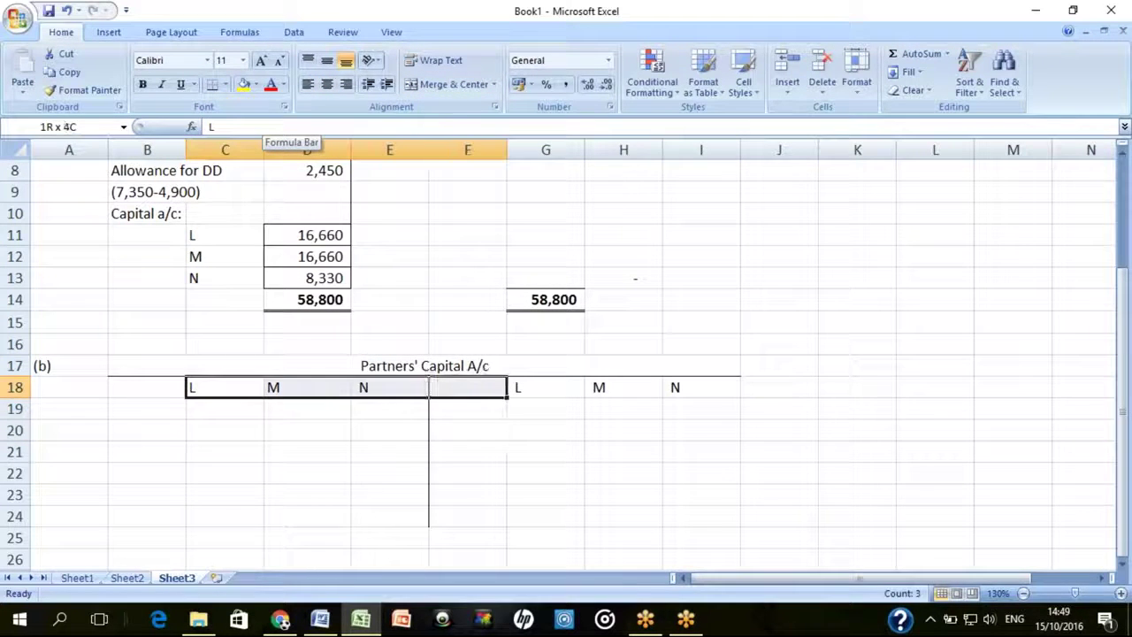
key(shift+Right)
key(shift+Right)
key(shift+Right)
key(ctrl+b)
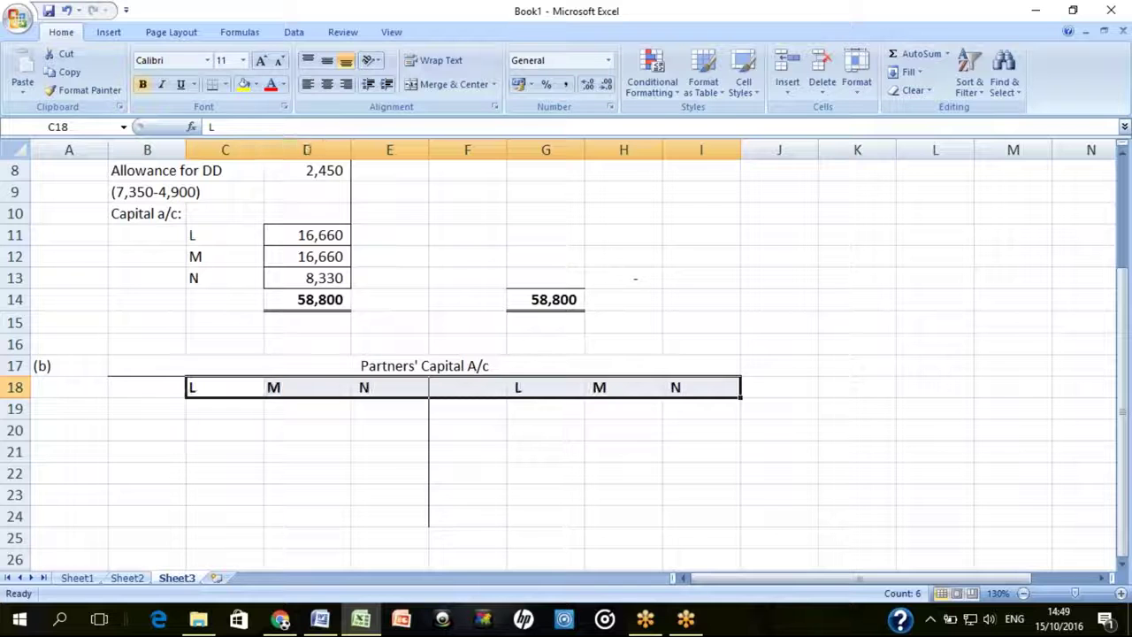
click(327, 84)
Switch to the Word question document and look up the capital balances of L, M and N
key(Down)
key(alt+Tab)
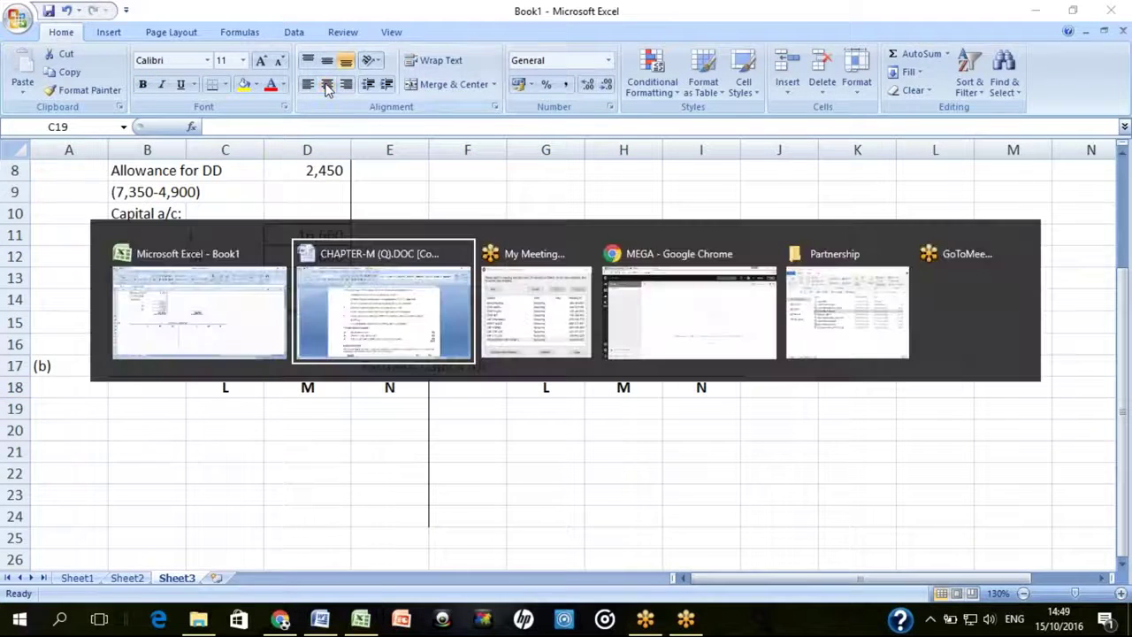
key(Page_Up)
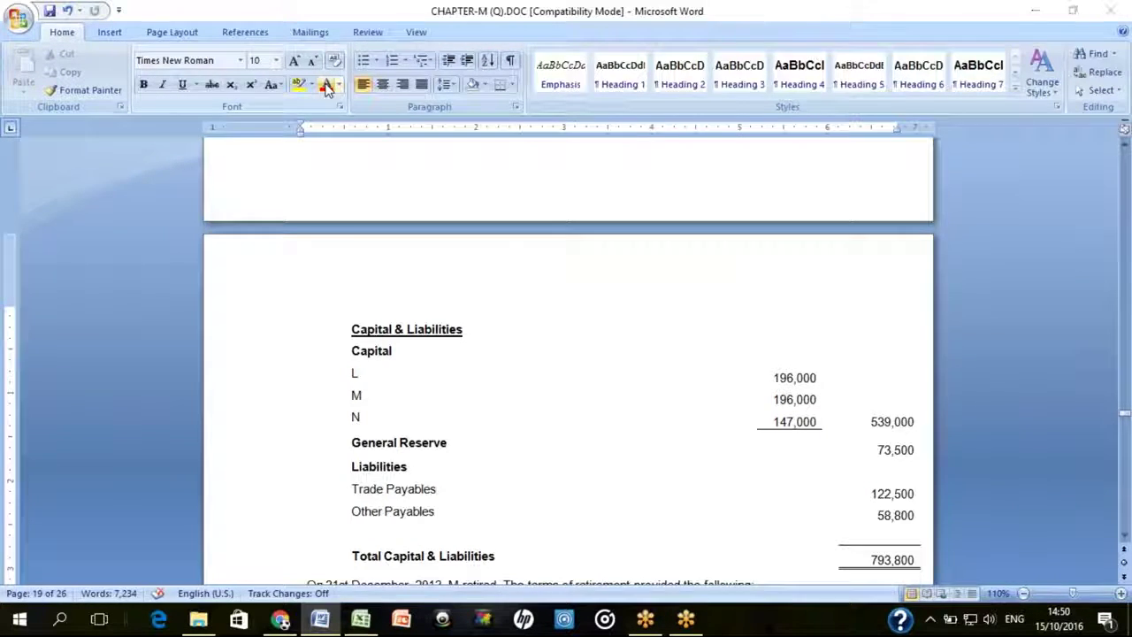
Return to the Excel workbook and enter opening capitals of 196,000 for L, 196,000 for M and 147000 for N in G19:I19
key(alt+Tab)
key(Down)
key(Right)
key(Right)
key(Right)
key(Right)
key(Up)
text(1)
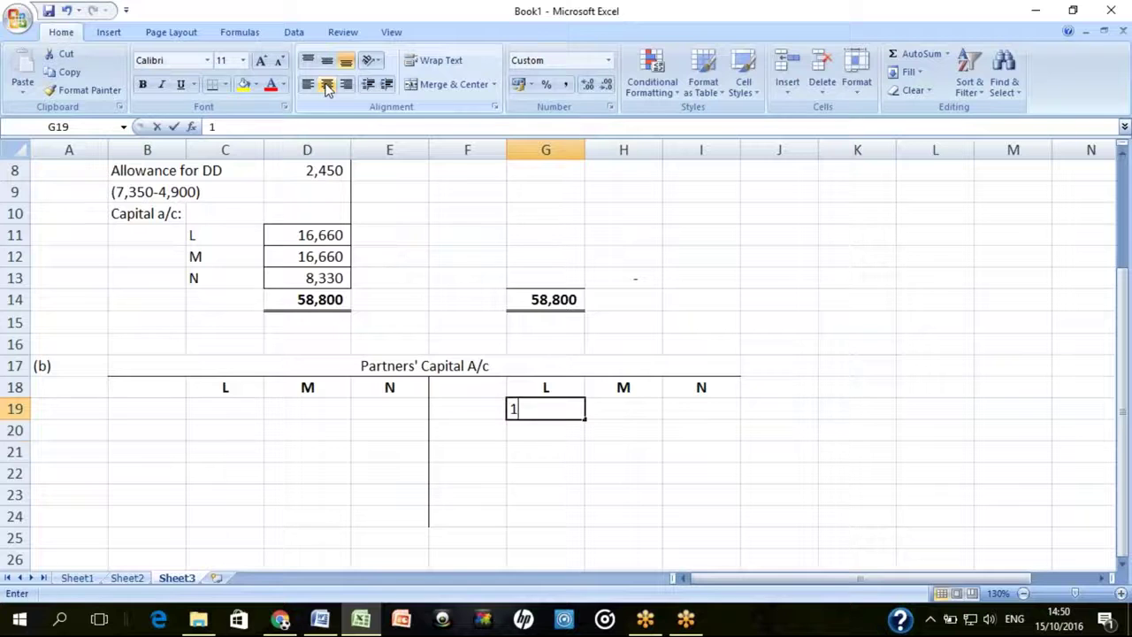
text(96,0000)
key(Tab)
text(196)
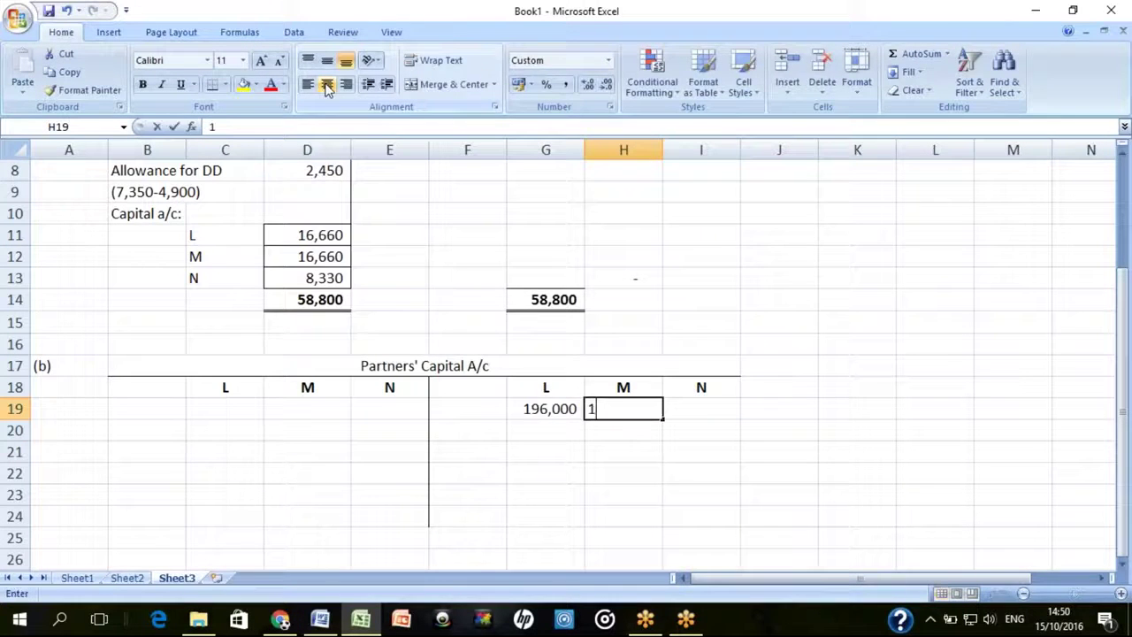
text(00)
key(BackSpace)
key(BackSpace)
text(000)
key(Tab)
text(1)
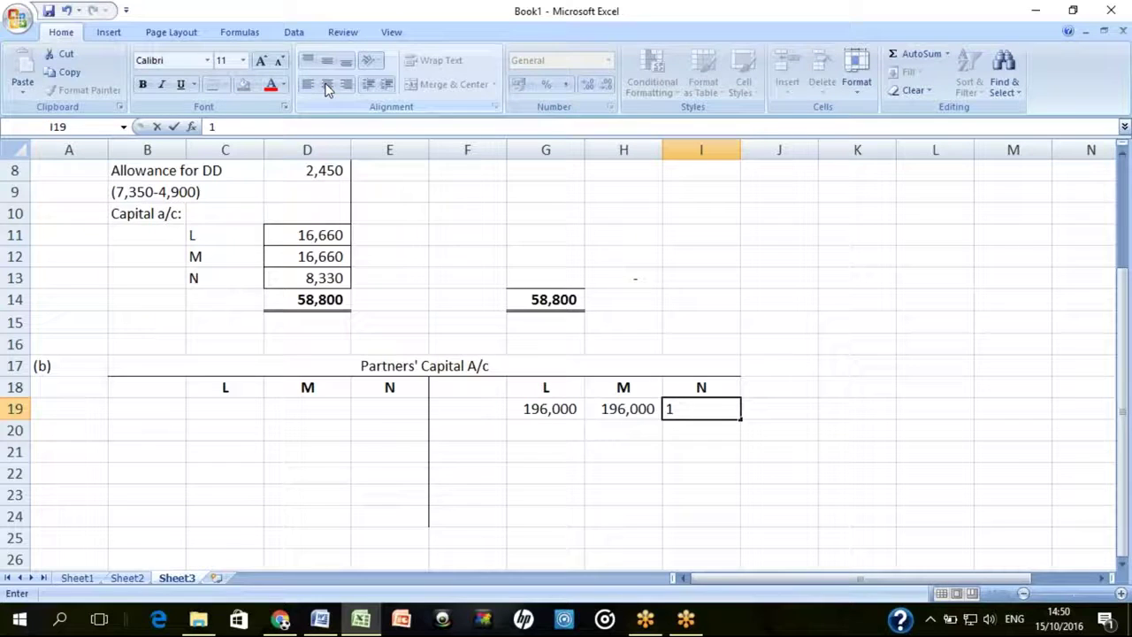
text(47000)
key(Return)
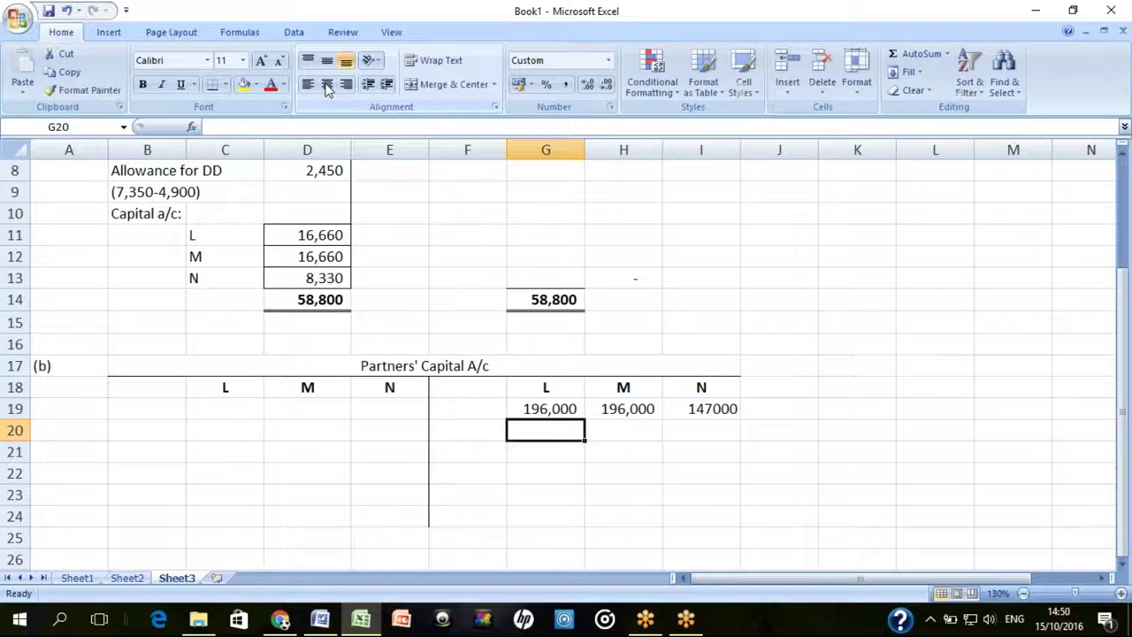
Label the opening balance row "b.d" in F19
key(Up)
key(Left)
text(b.d)
key(Return)
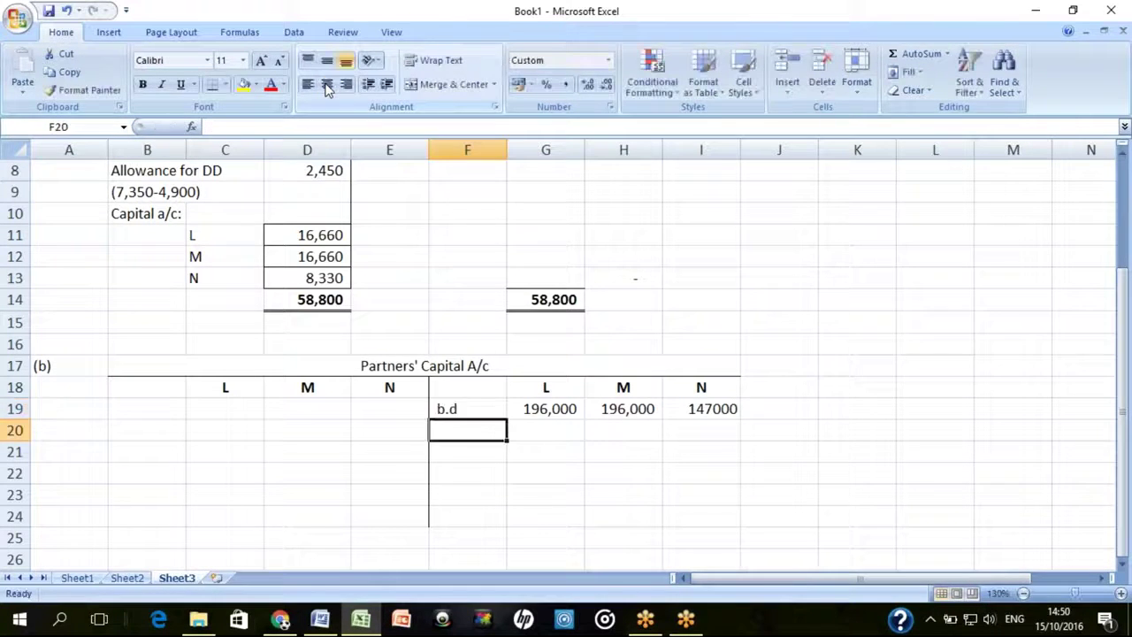
Format the credit-side amount cells G19:I24 in comma style with no decimal places
key(Up)
key(Right)
key(shift+Right)
key(shift+Right)
key(shift+Down)
key(shift+Down)
key(shift+Down)
key(shift+Down)
key(shift+Down)
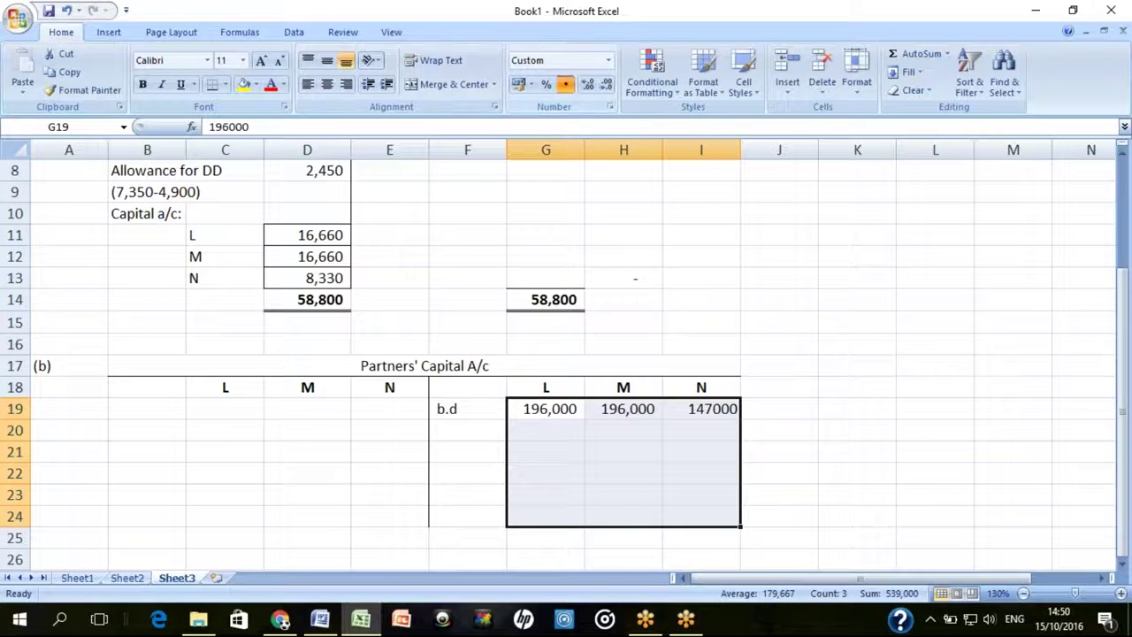
click(565, 84)
click(606, 84)
click(606, 84)
Apply comma style with reduced decimal places to the debit-side amount cells C19:E24
key(Left)
key(Left)
key(Left)
key(Left)
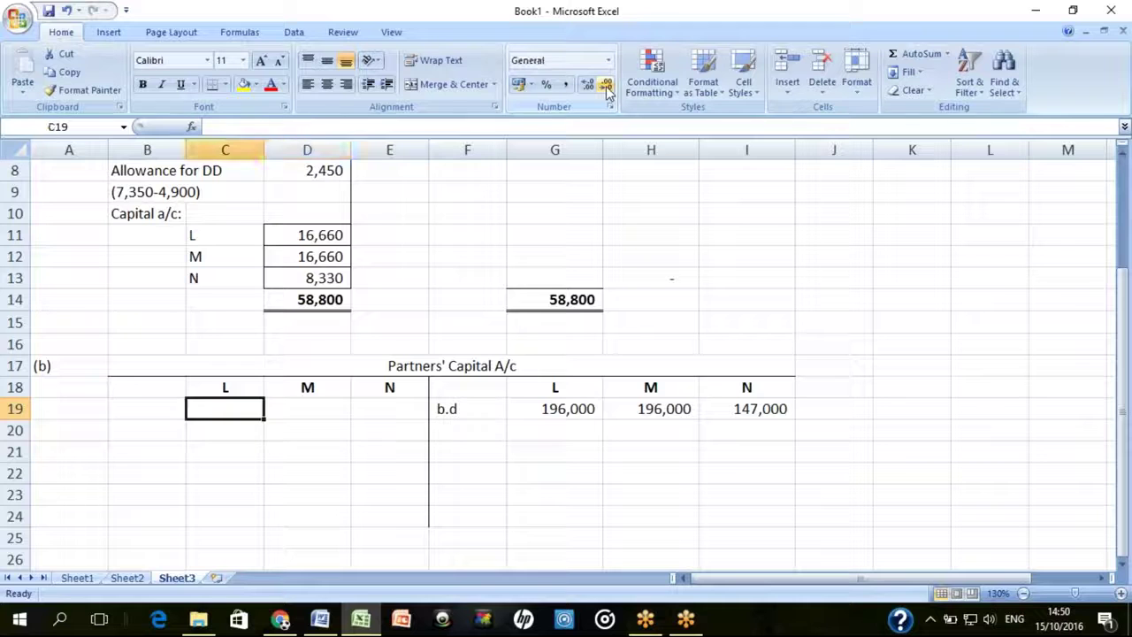
key(shift+Right)
key(shift+Right)
key(shift+Down)
key(shift+Down)
key(shift+Down)
key(shift+Down)
key(shift+Down)
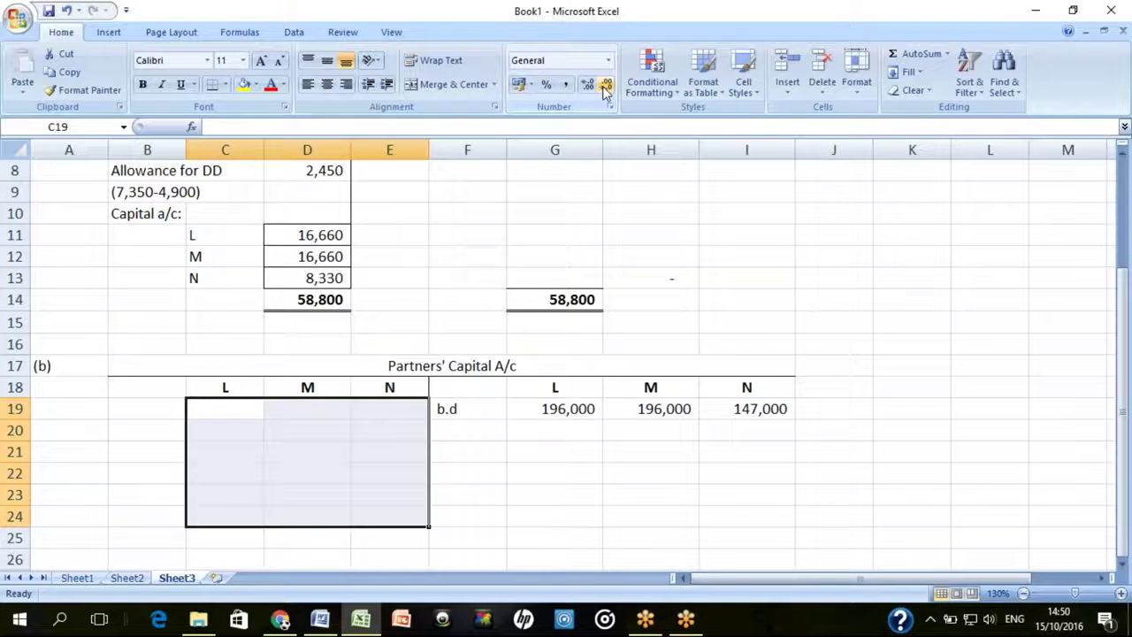
click(565, 84)
click(607, 85)
Switch to the Word question document and look up the terms of M's retirement
key(Down)
key(Down)
key(Down)
key(Down)
key(Down)
key(Down)
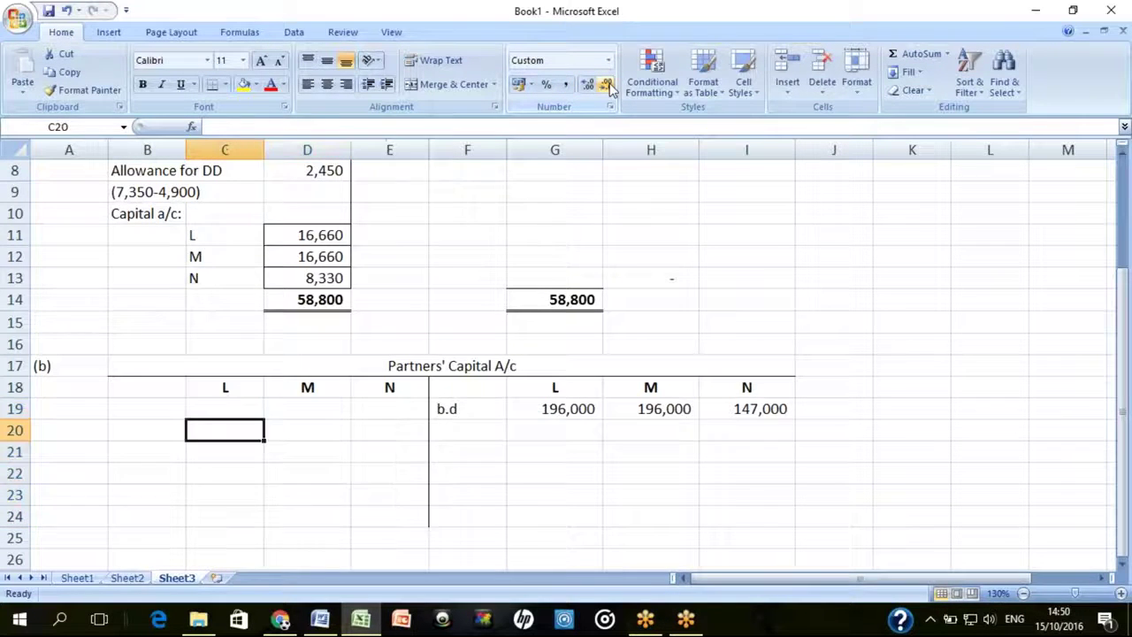
key(alt+Tab)
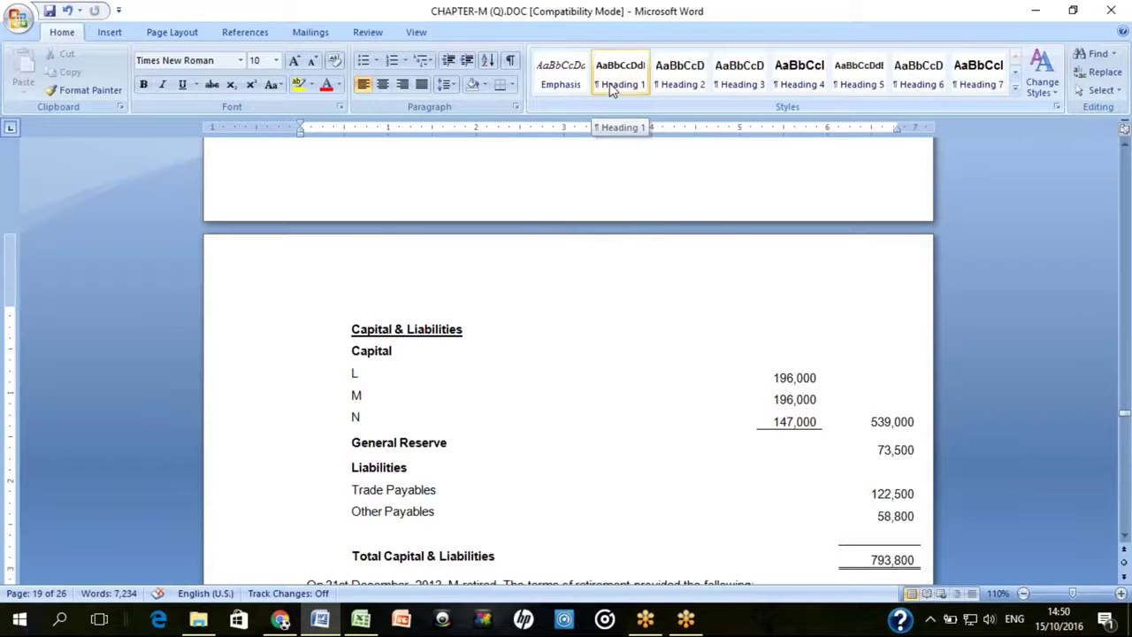
key(Page_Down)
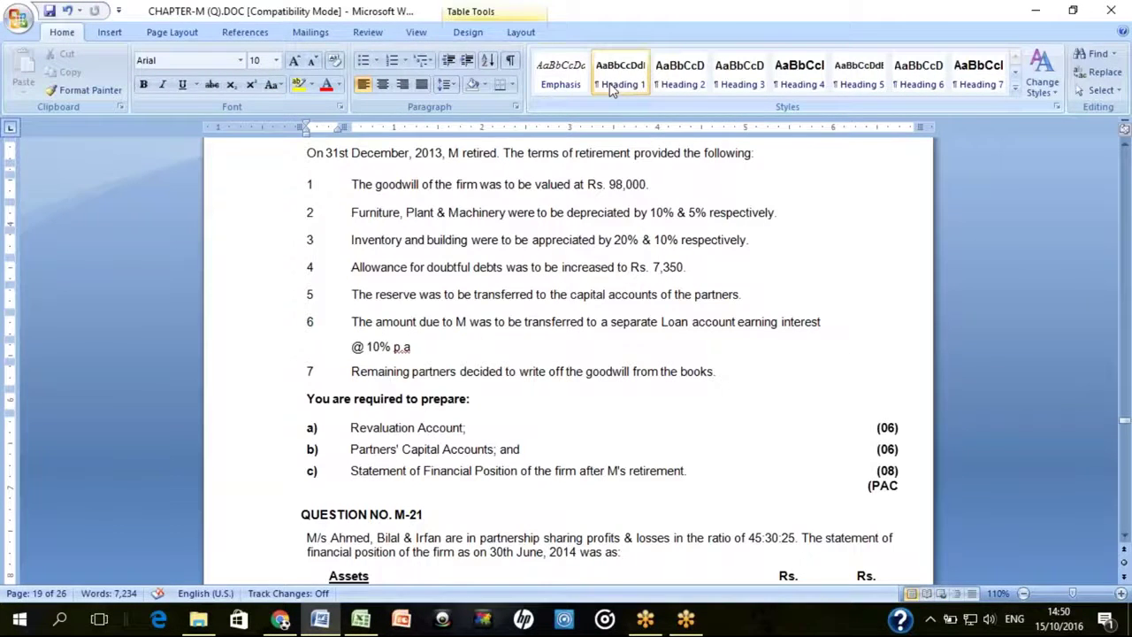
Return to the Excel workbook and enter the working heading "Step 1:" in A26 and "New PSR" in B26
key(alt+Tab)
key(Down)
key(Left)
key(Left)
key(Right)
key(Left)
text(Step 1:)
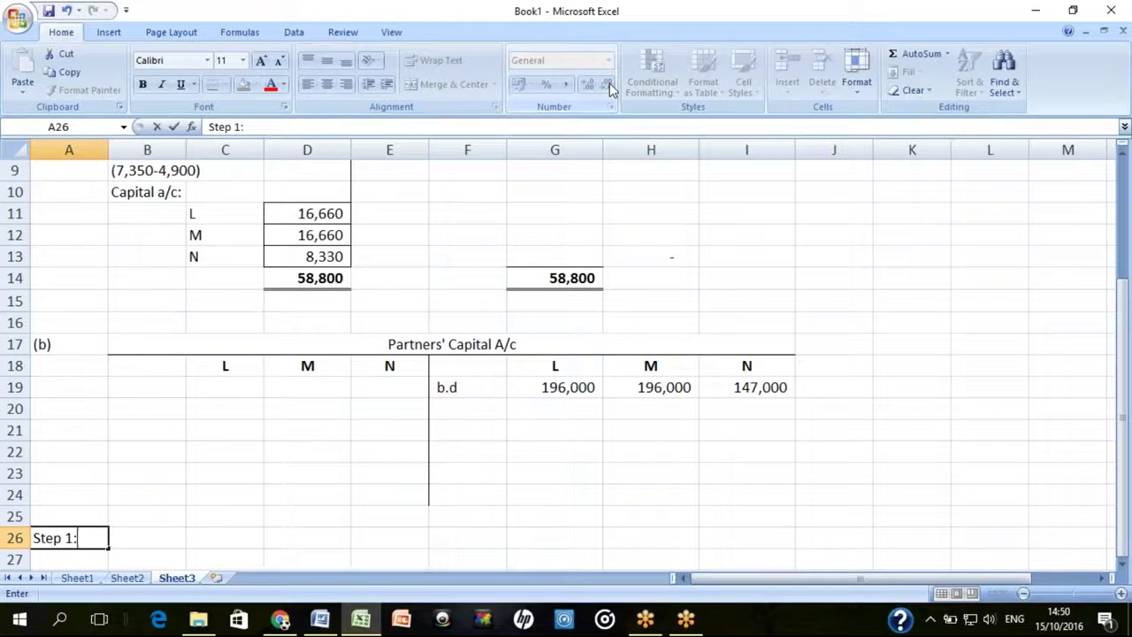
key(Return)
key(Up)
key(Right)
text(New )
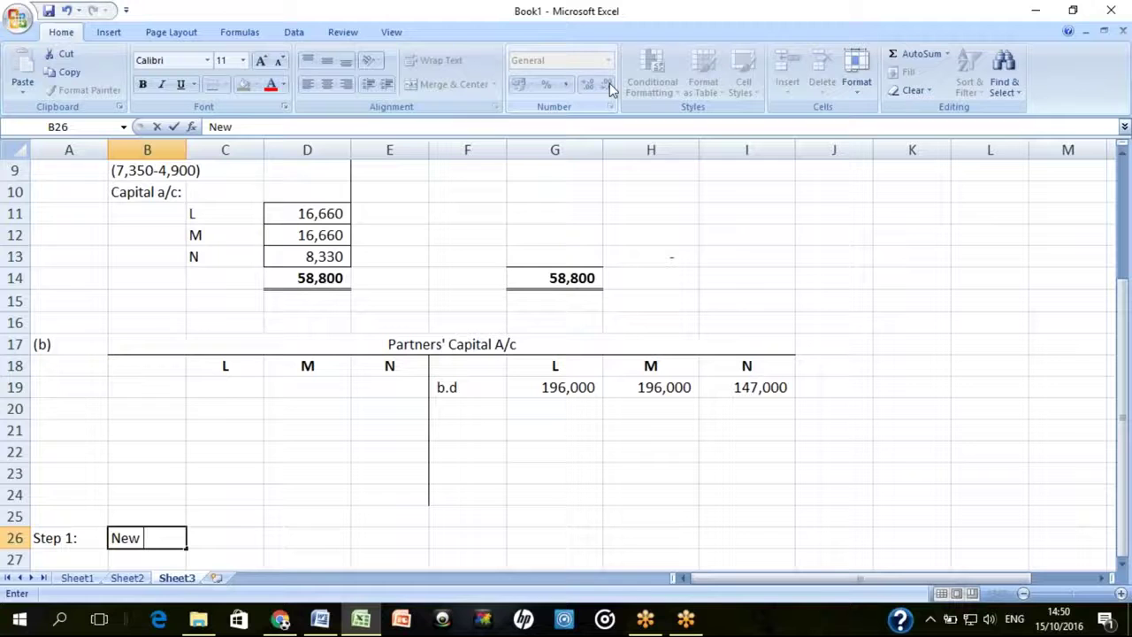
text(PSR)
key(Return)
Add an "Old" column heading in C28 with the old shares 2, 2 and 1 in C29:C31
key(Down)
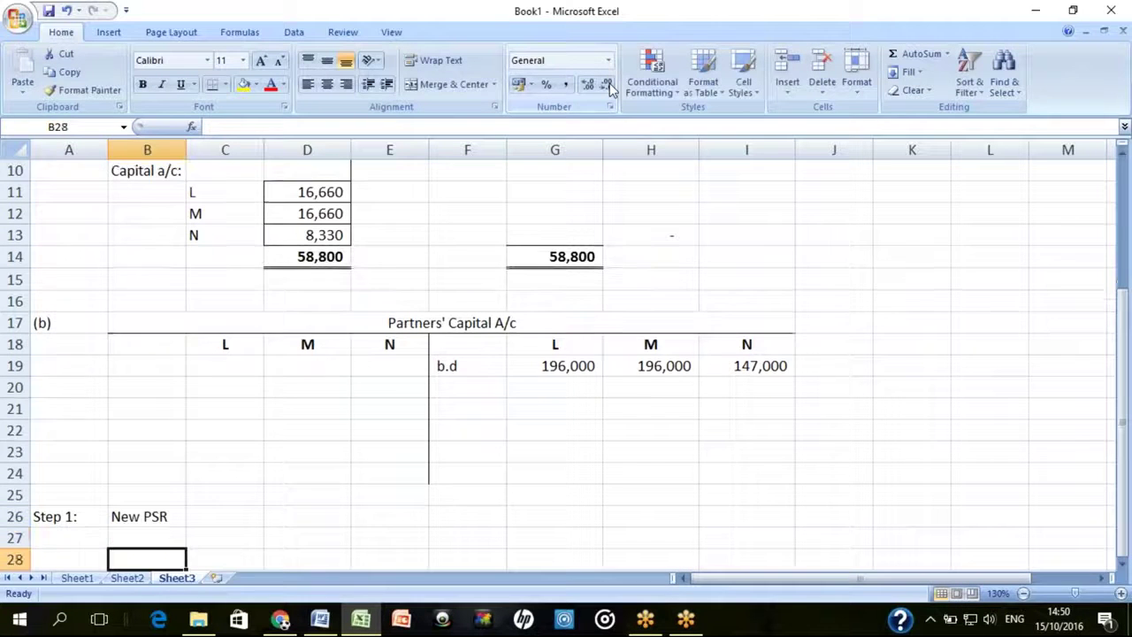
key(Right)
text(Old)
key(Return)
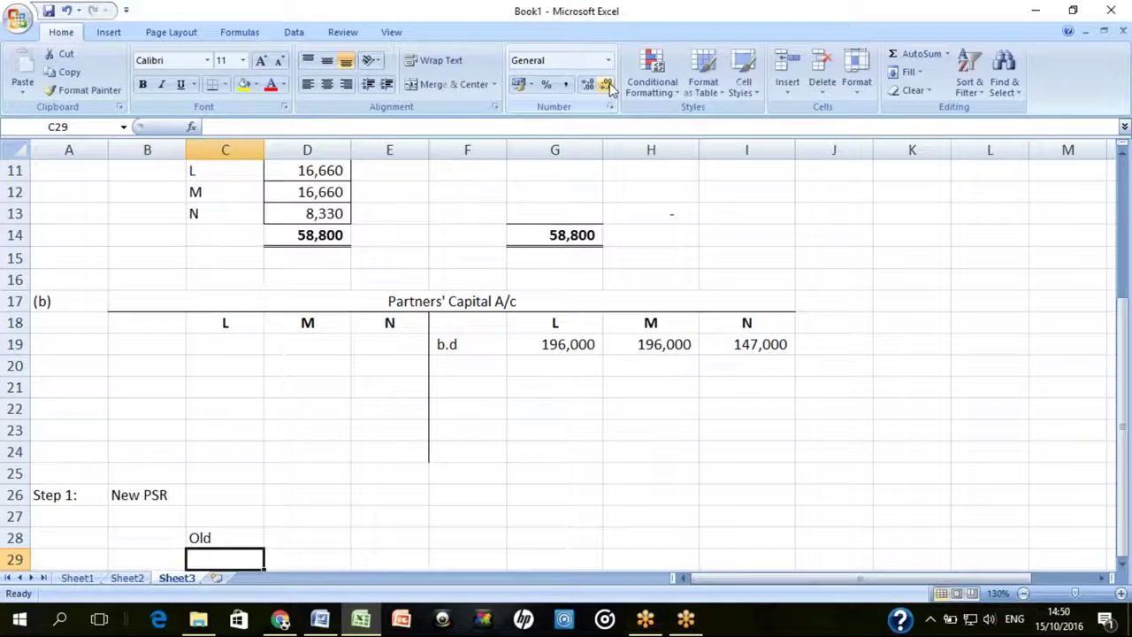
text(2)
key(Return)
text(2)
key(Return)
text(1)
key(Return)
Label the ratio rows L, M and N in B29:B31
key(Up)
key(Left)
key(Up)
key(Up)
text(L)
key(Return)
text(M)
key(Return)
text(N)
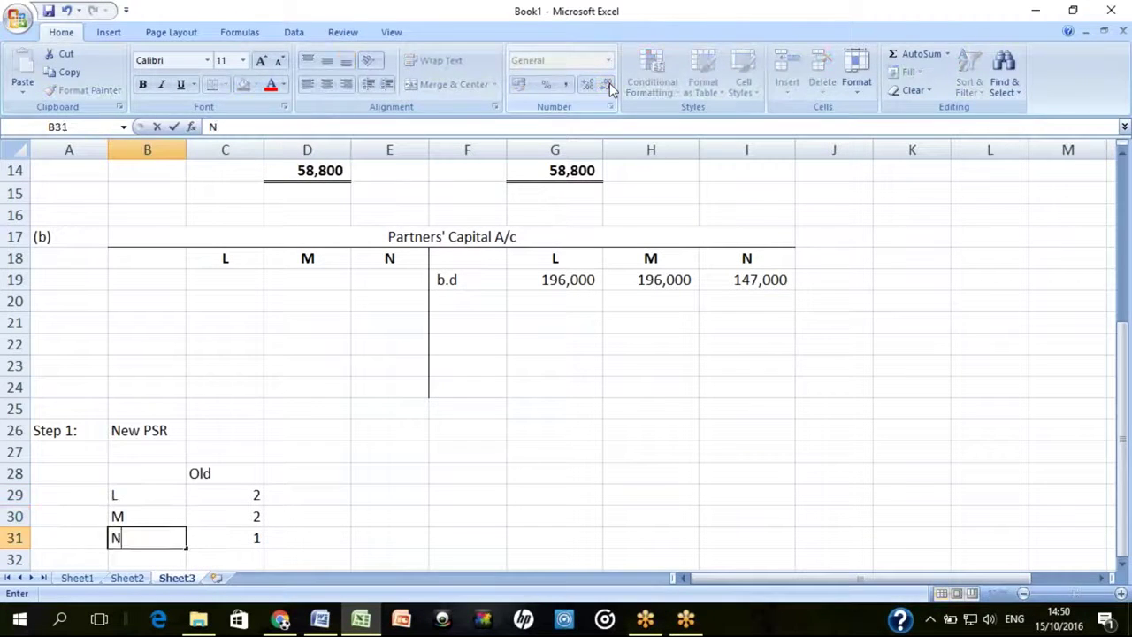
key(Return)
Add a "New" column heading in D28 and enter M's new share as 0 in D30, formatted in comma style
key(Right)
key(Right)
key(Up)
key(Up)
key(Up)
key(Up)
text(New)
key(Return)
key(Return)
text(0)
key(Return)
key(Up)
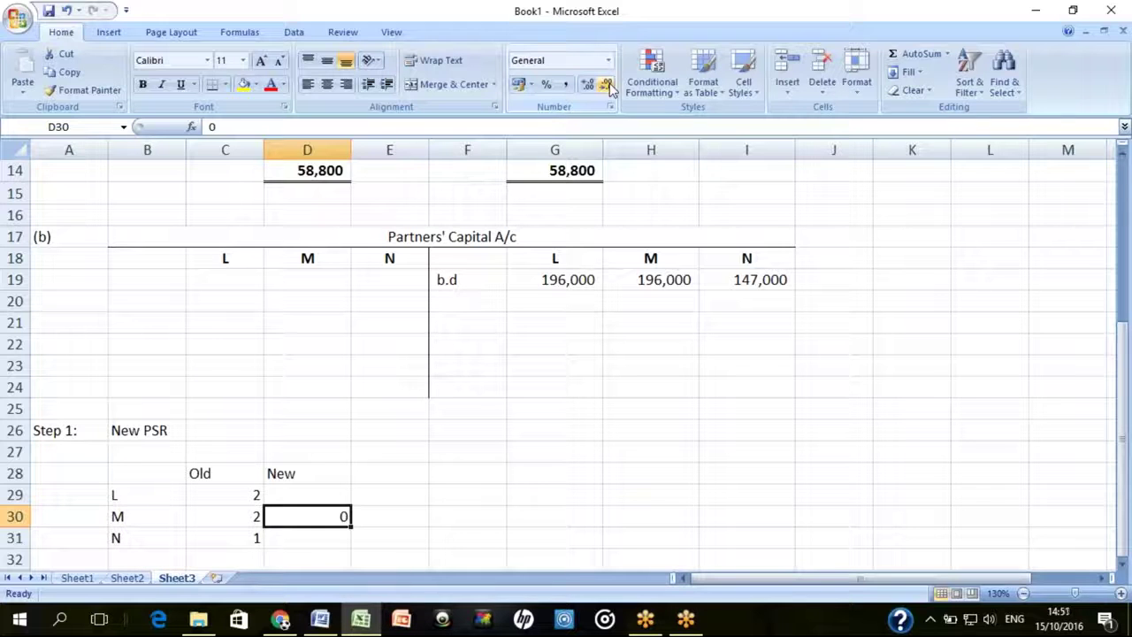
click(566, 84)
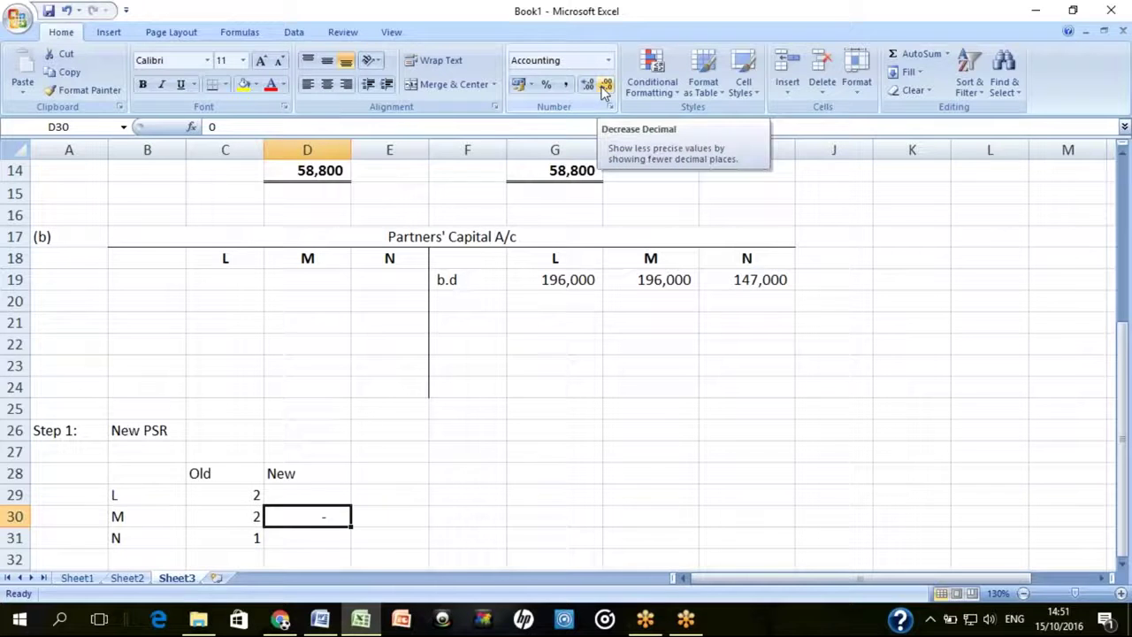
key(Return)
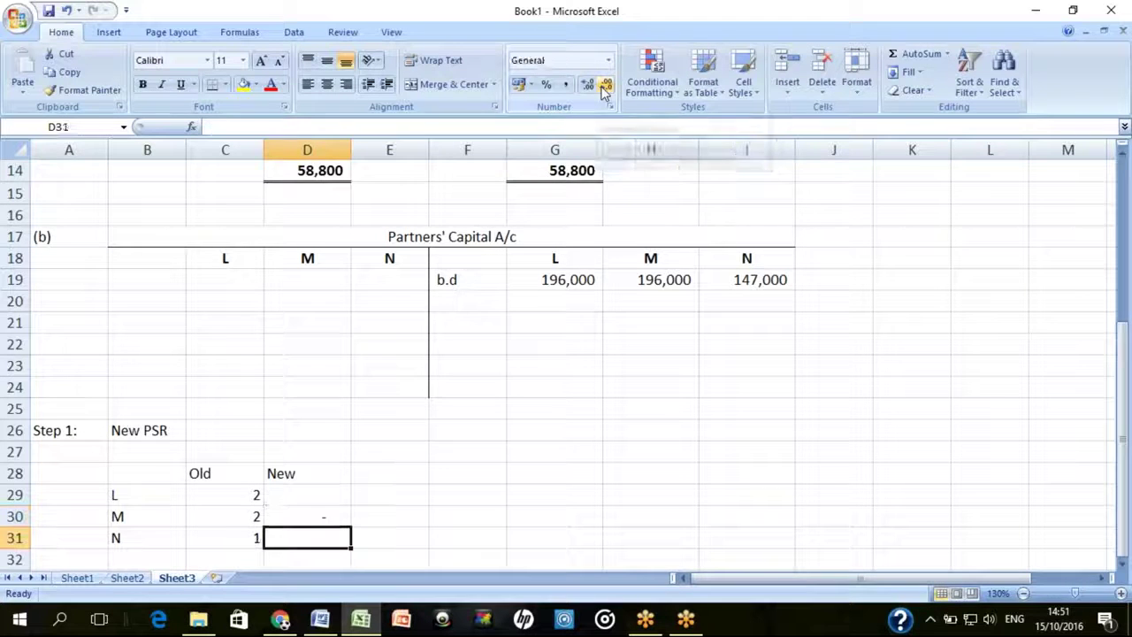
Check the retirement terms in the Word question document, return to the Excel workbook and review the old shares in C29:C31
key(alt+Tab)
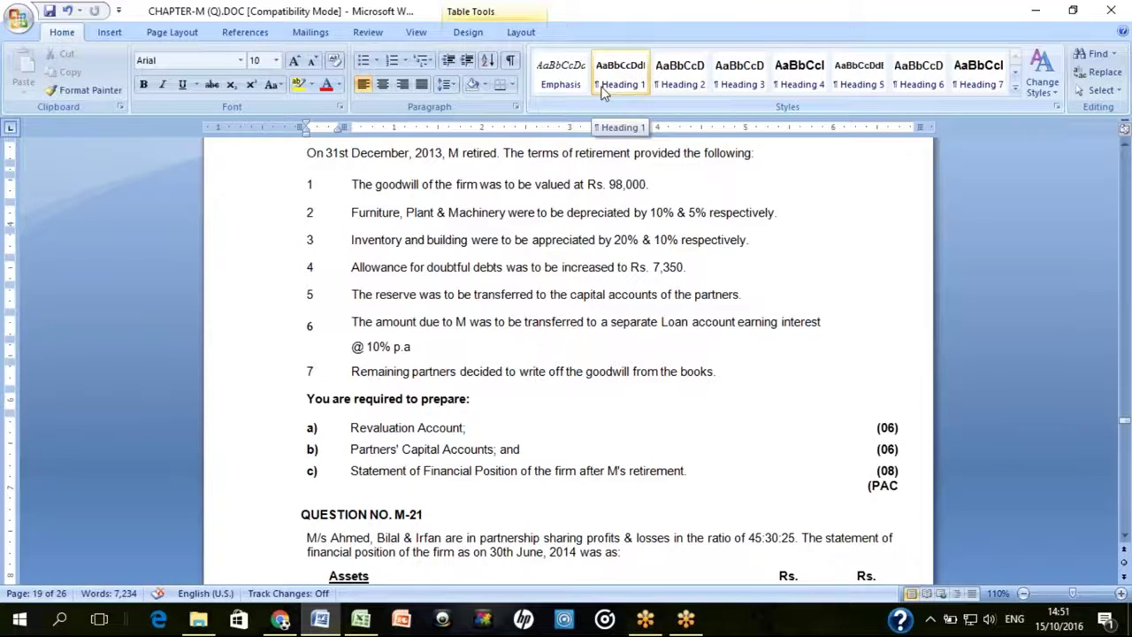
key(alt+Tab)
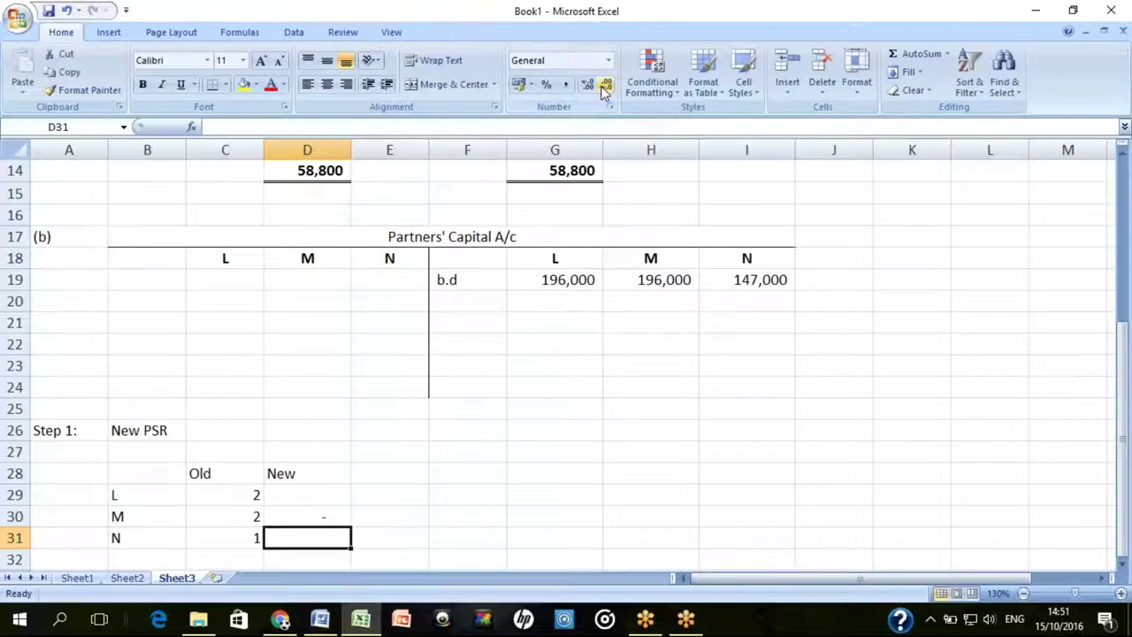
key(Left)
key(Left)
key(Right)
key(Right)
key(Up)
key(Up)
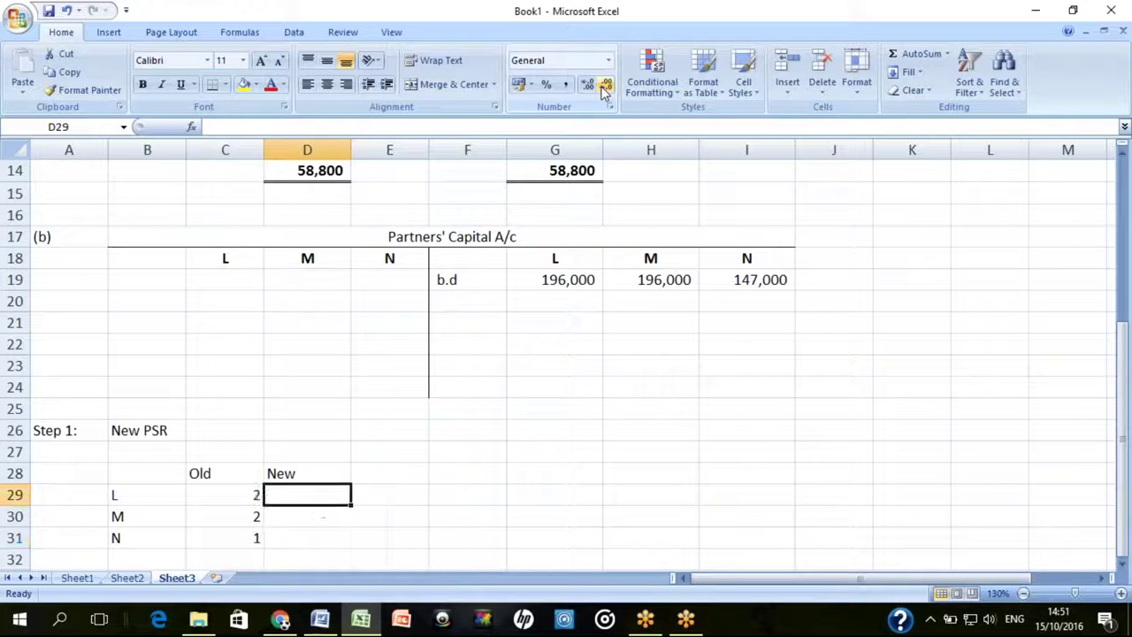
key(Left)
key(Down)
key(Down)
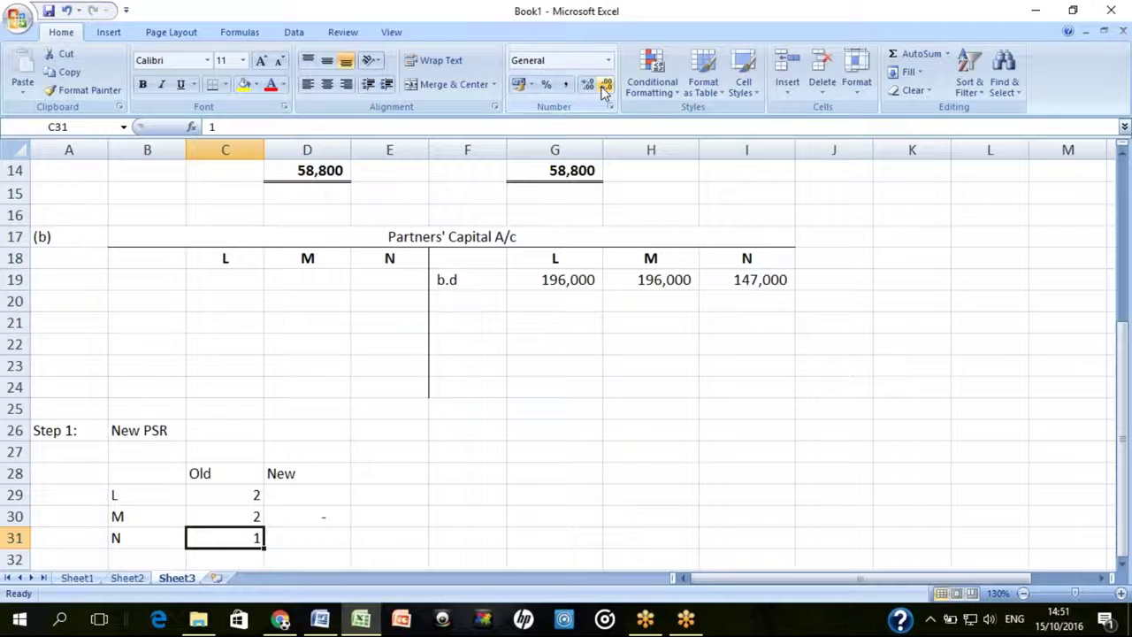
key(Up)
key(Up)
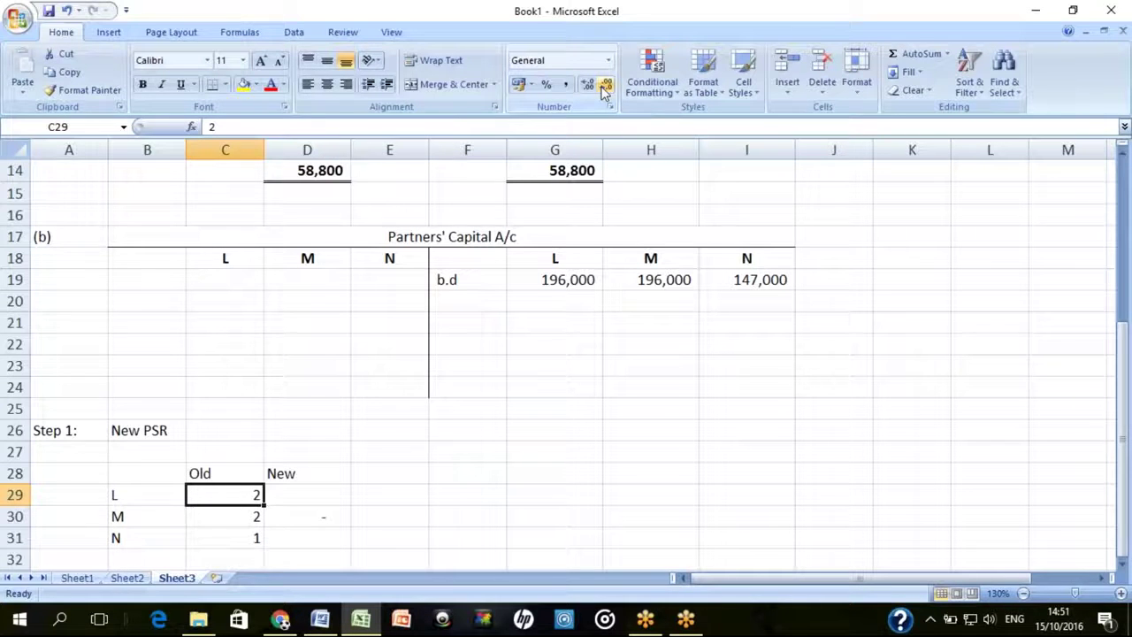
Enter 2 as L's new share in D29
key(Right)
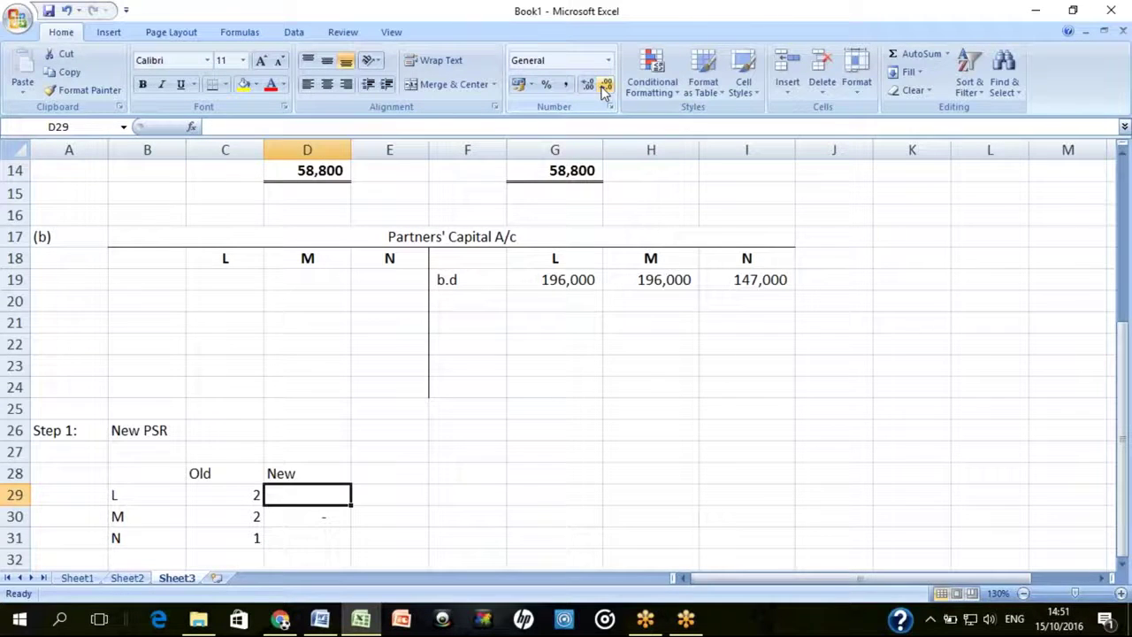
text(2)
key(Return)
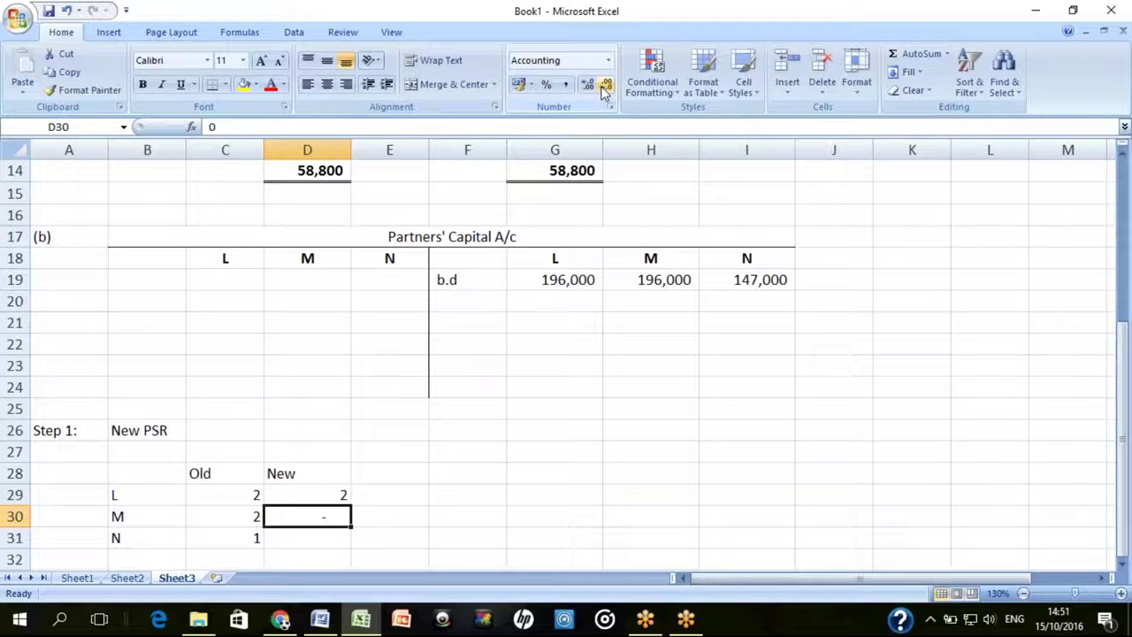
key(Up)
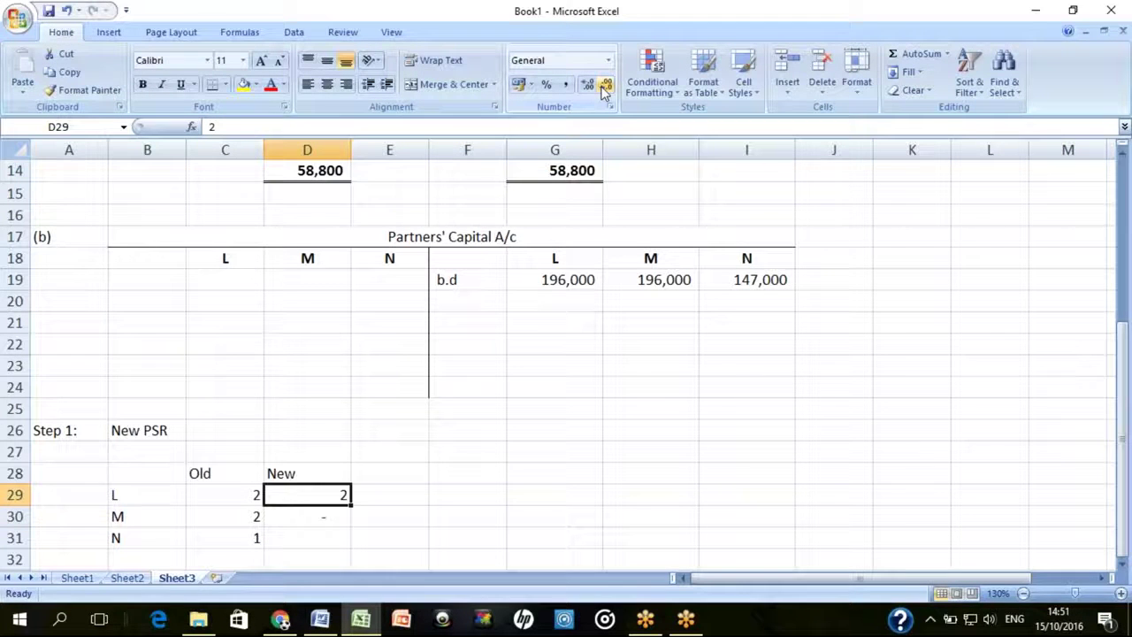
Examine the old profit shares of L, M and N in C29:C31 and their sum
key(Left)
key(shift+Down)
key(shift+Down)
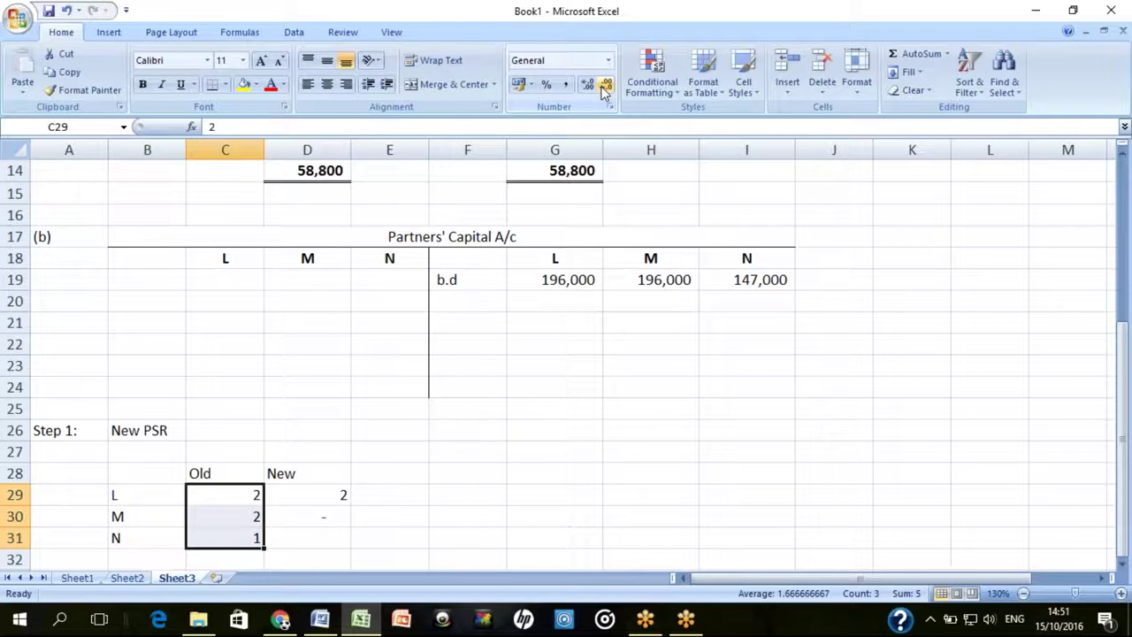
key(shift+Up)
key(shift+Up)
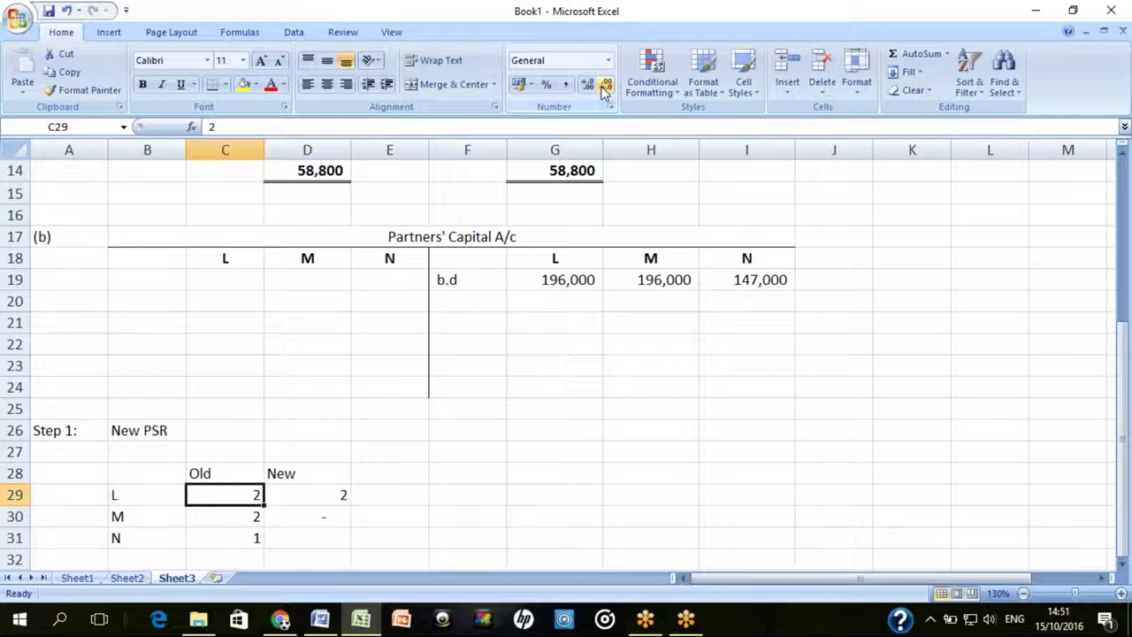
key(Down)
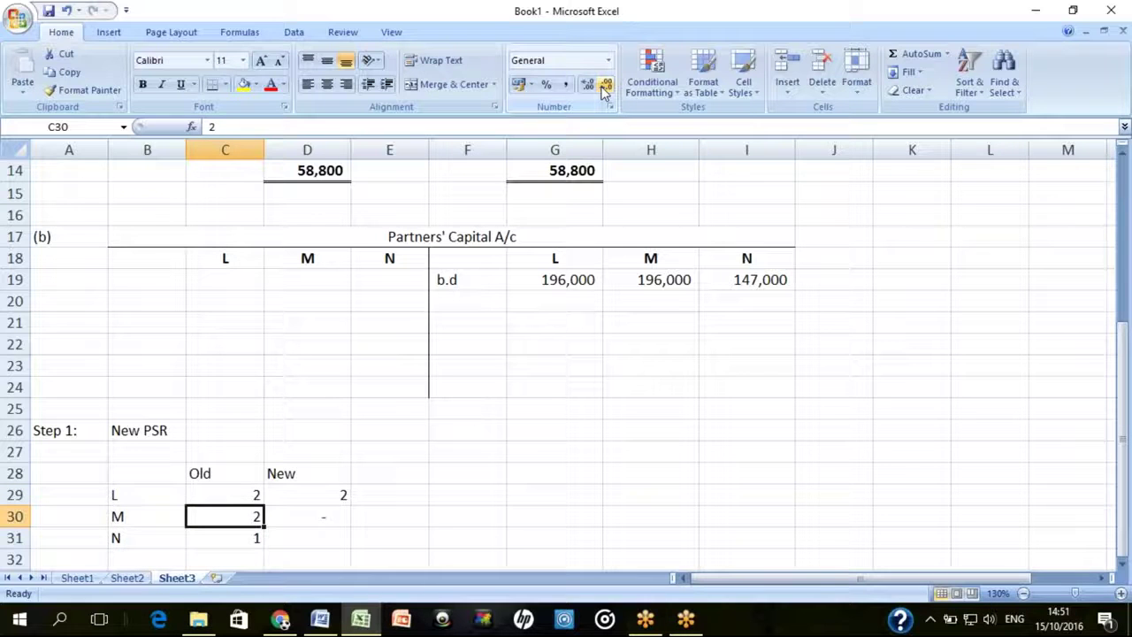
key(Down)
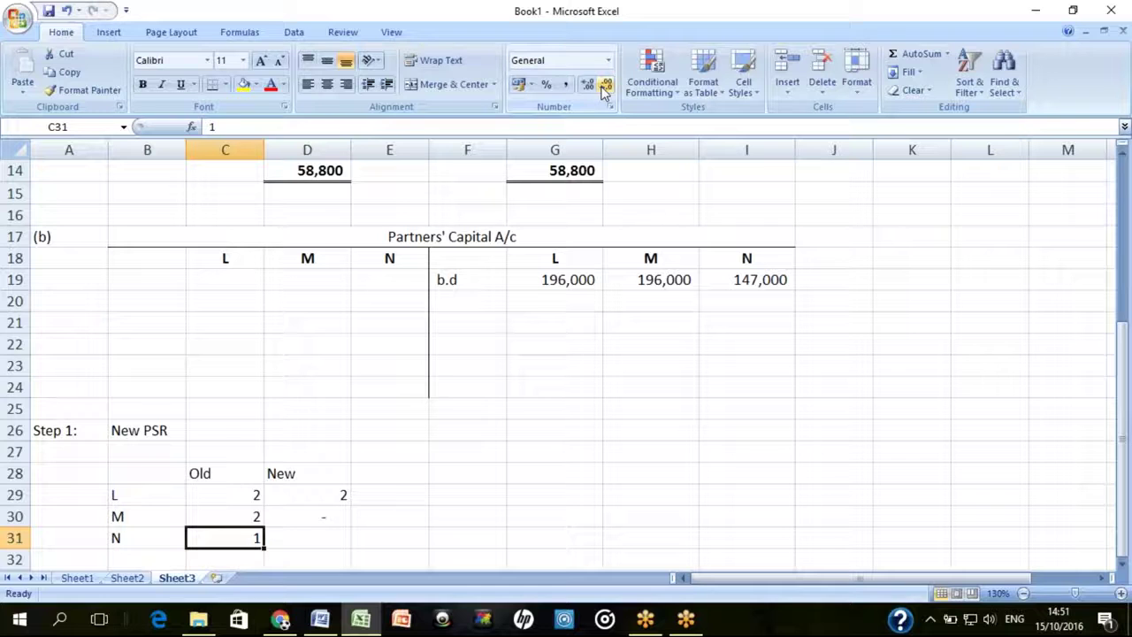
key(Up)
key(Up)
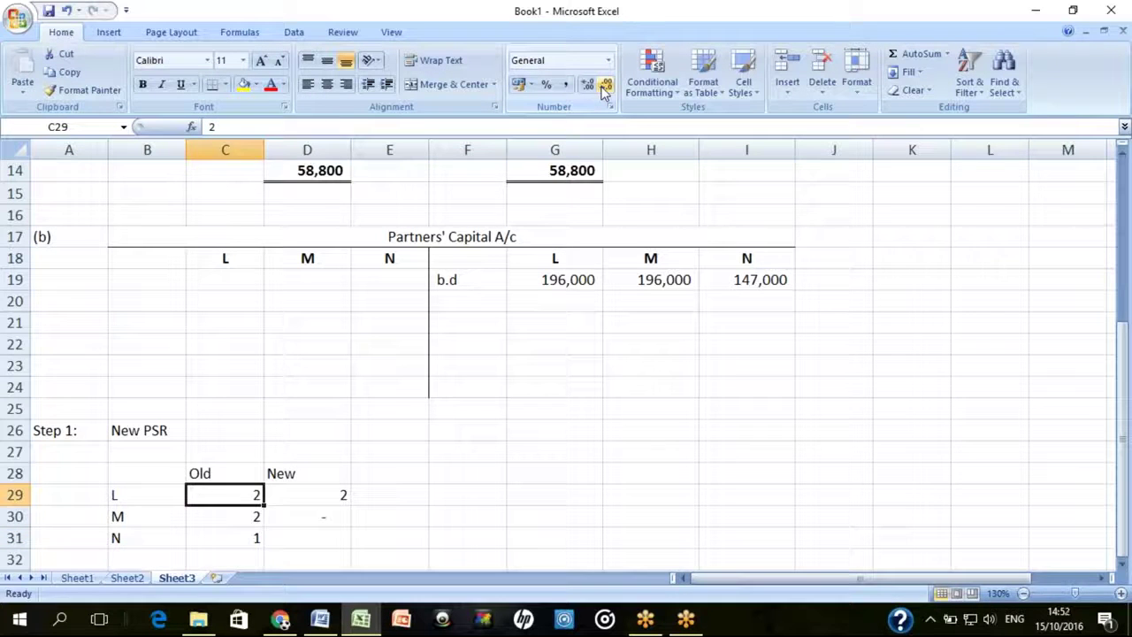
Enter 1 as N's new share in D31
key(Right)
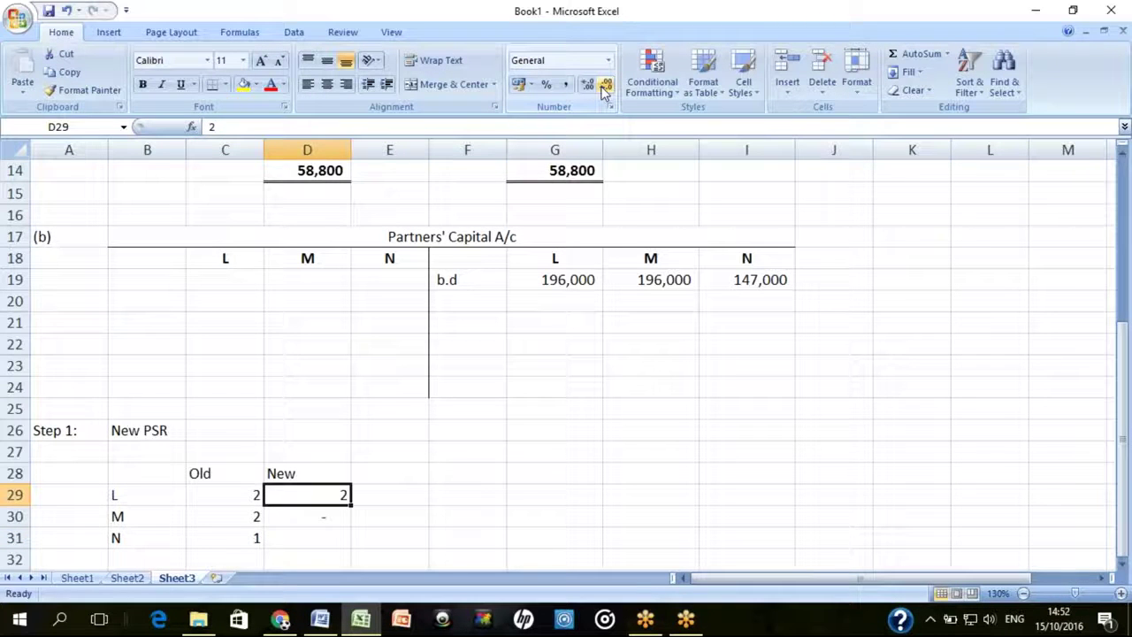
key(Down)
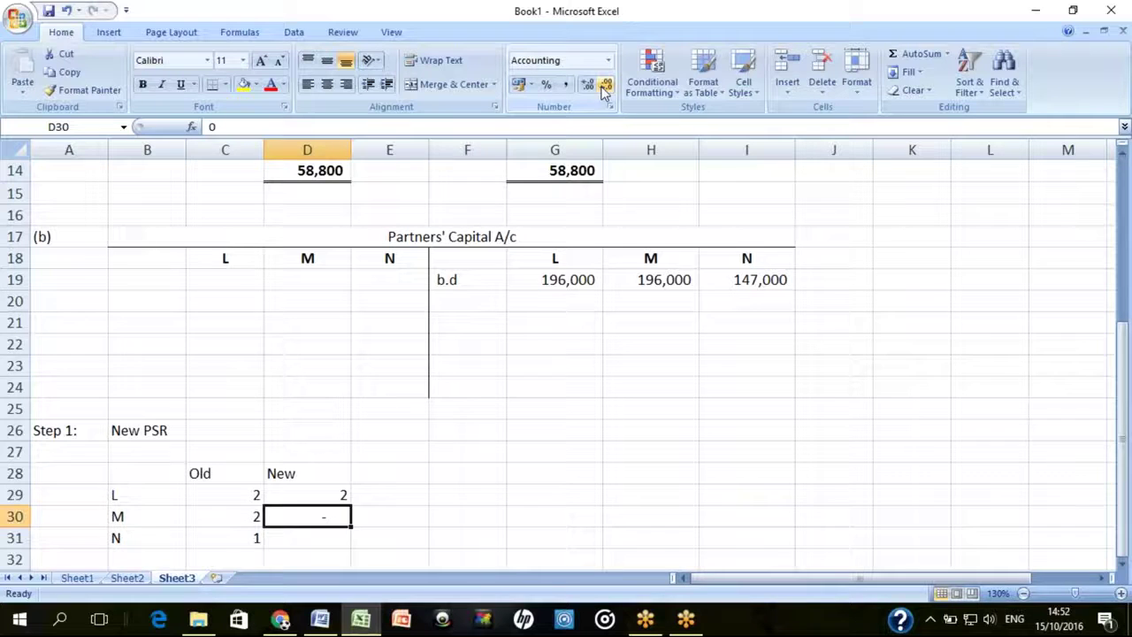
key(Down)
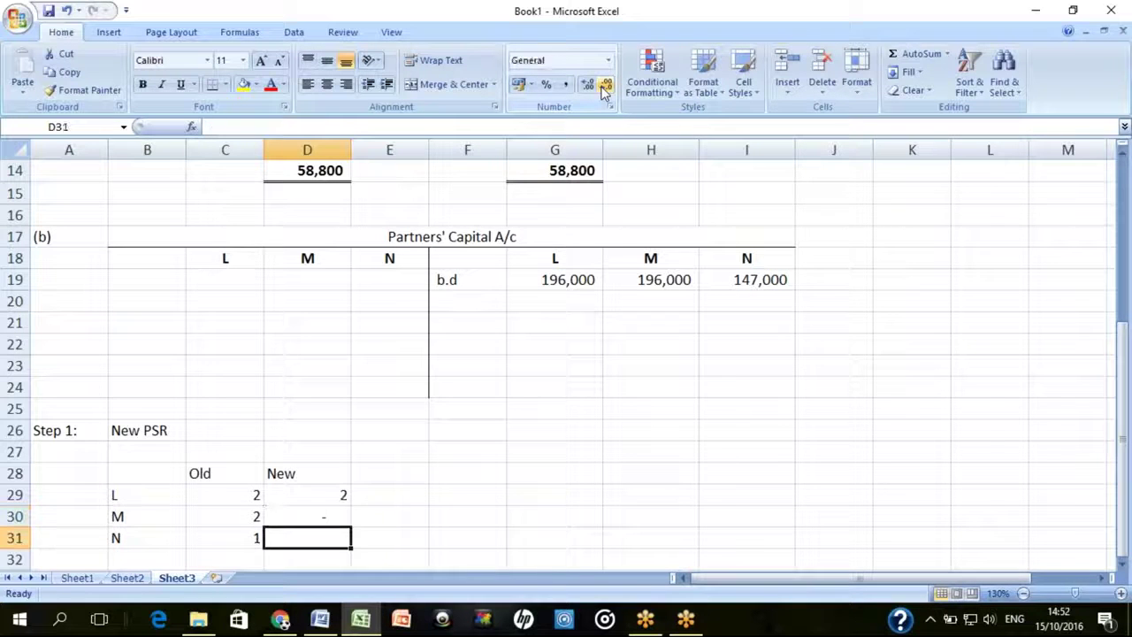
text(1)
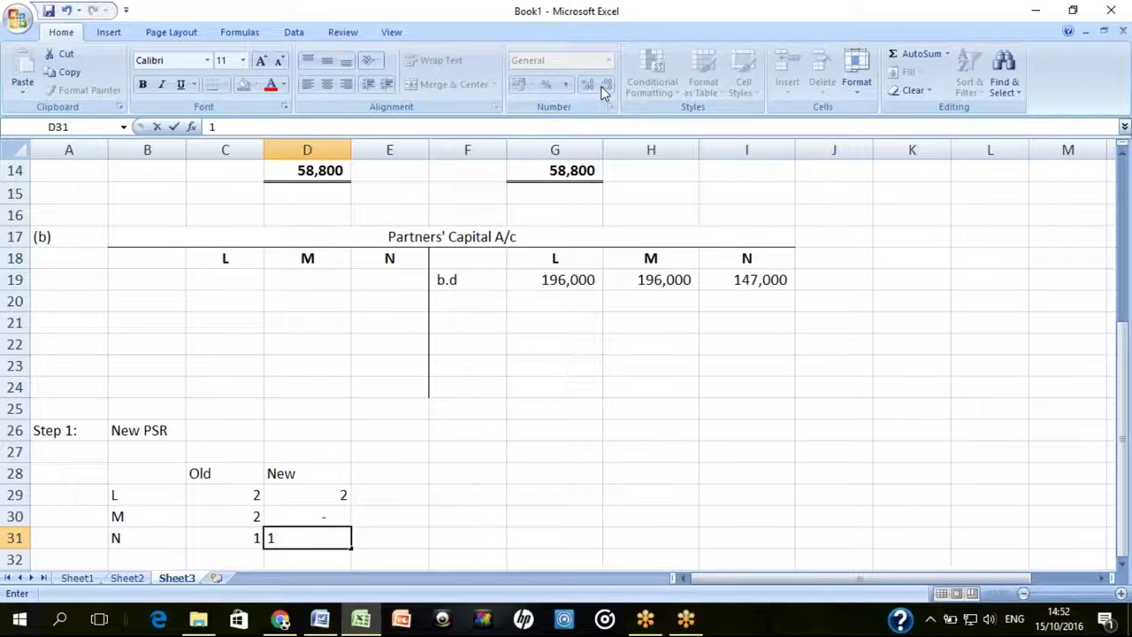
key(Return)
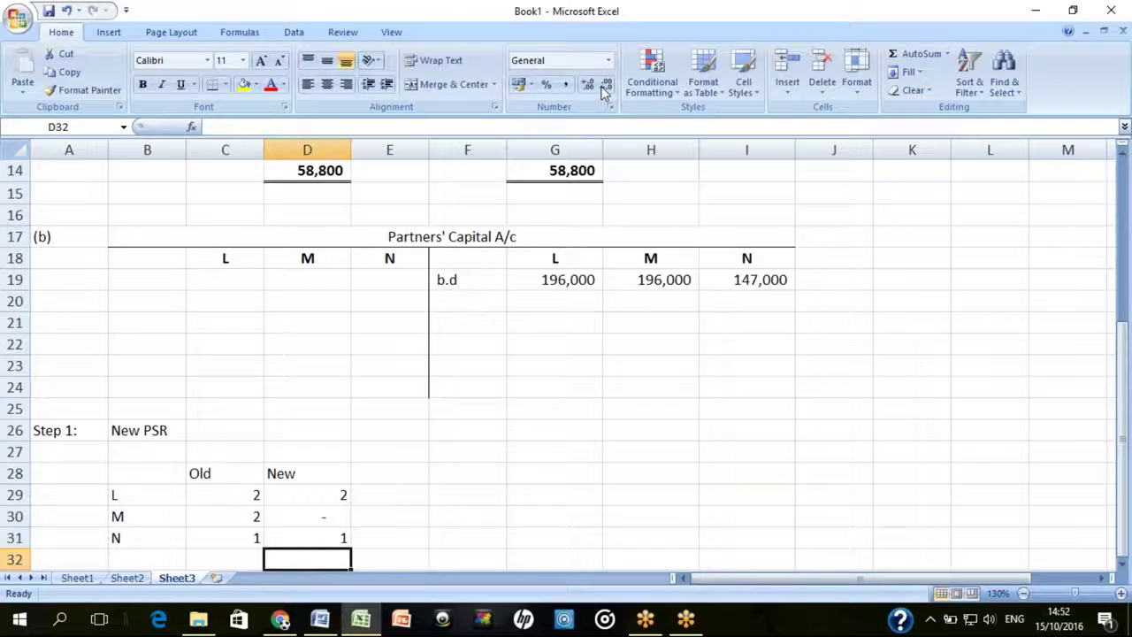
Rewrite the old shares of L, M and N in C29:C31 as the text fractions 2/5, 2/5 and 1/5
key(Up)
key(Left)
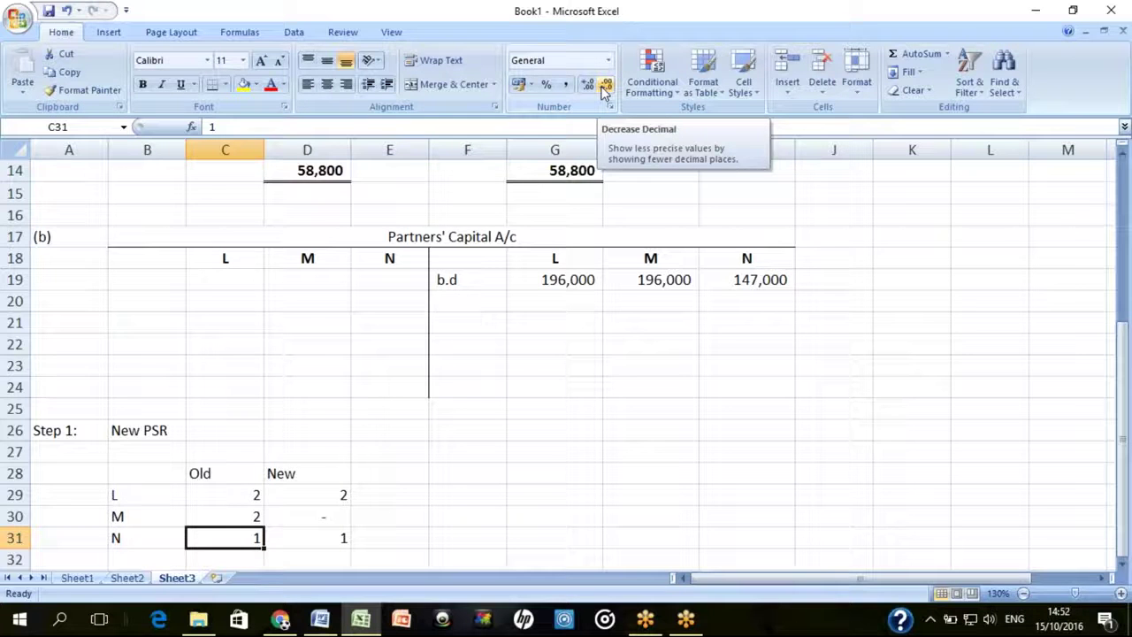
key(F2)
key(Home)
text('2)
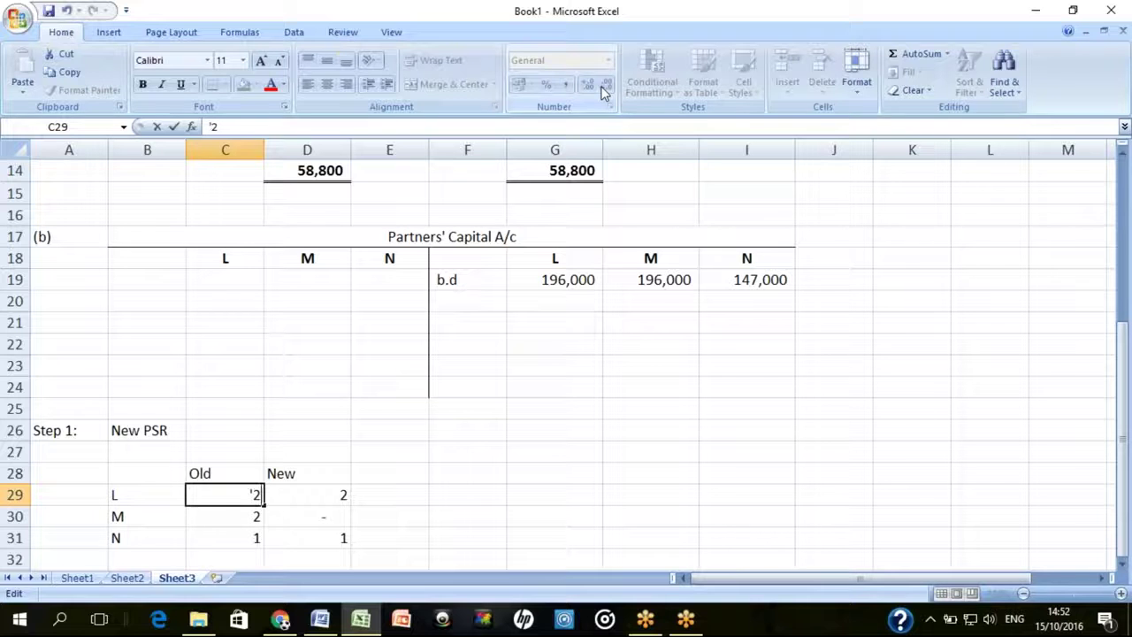
text(/5)
key(Return)
text('2/5)
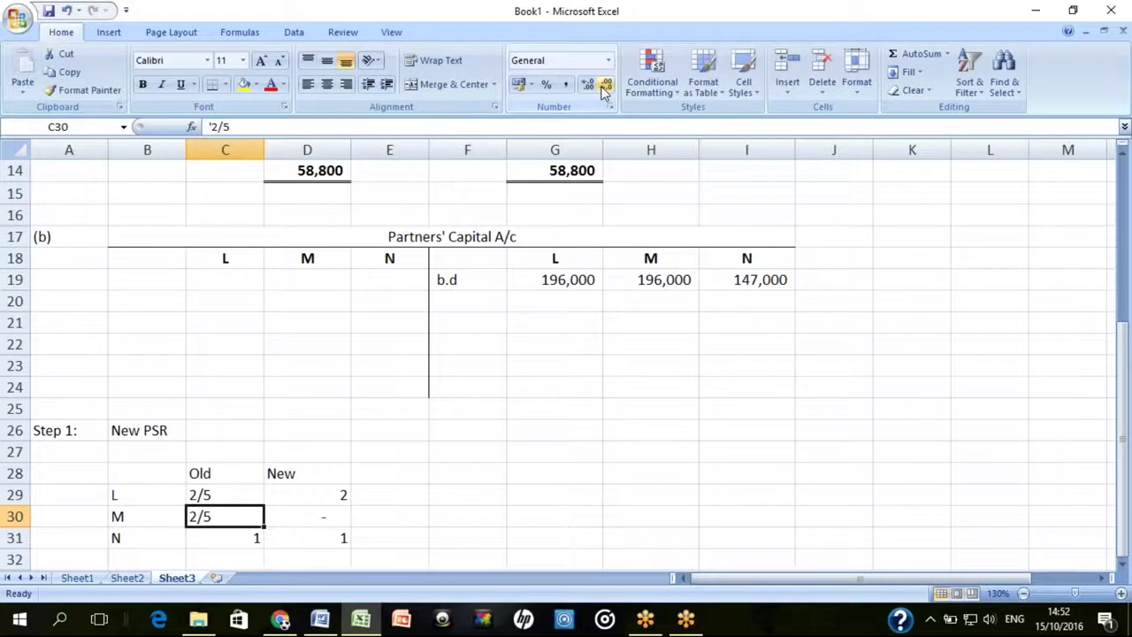
key(Return)
key(F2)
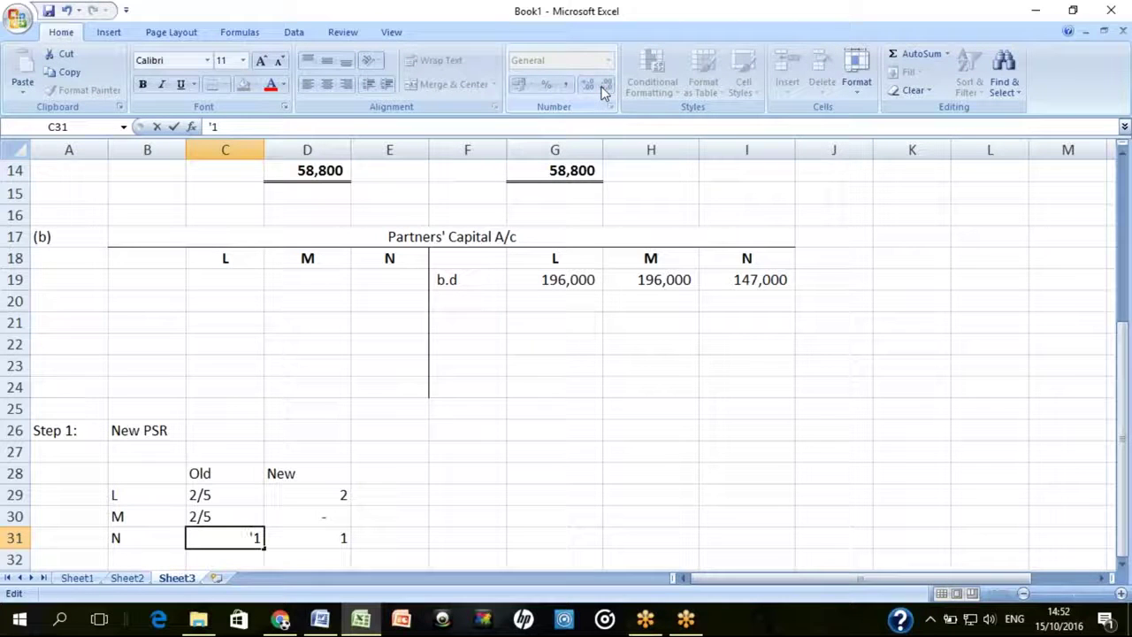
key(Tab)
key(shift+Tab)
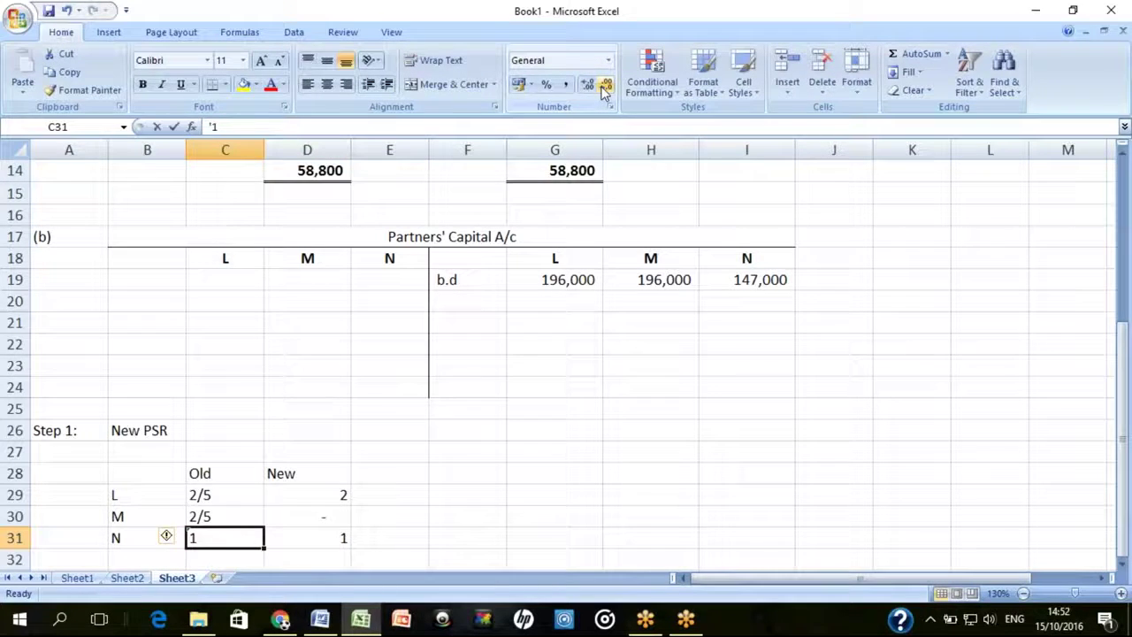
key(F2)
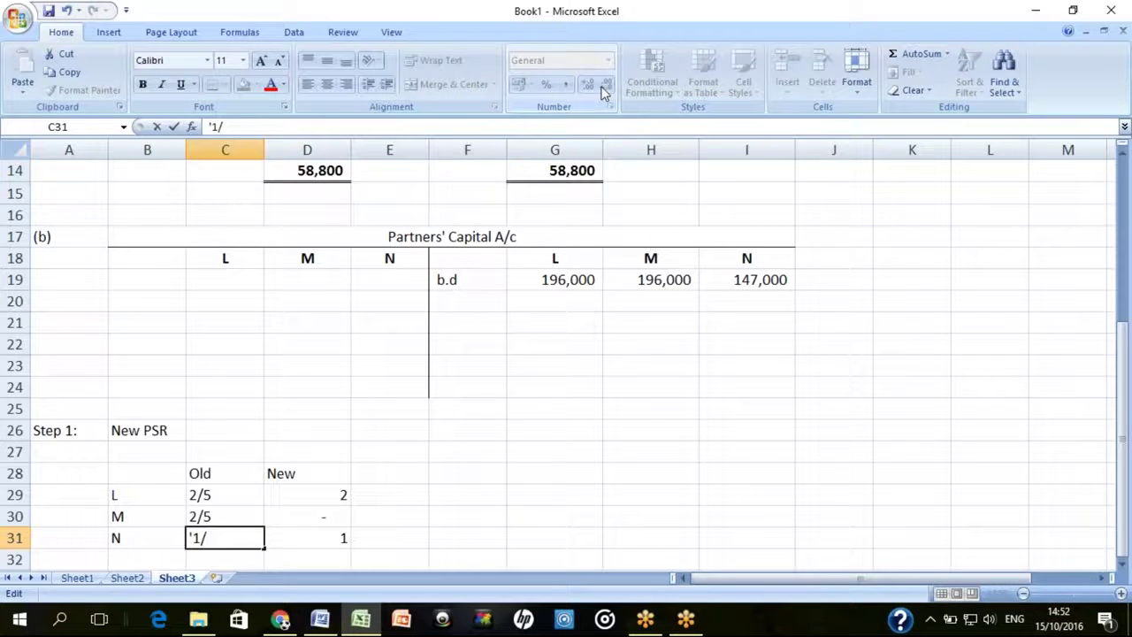
text(/5)
key(Tab)
Rewrite the new shares as text fractions, 2/3 for L in D29 and 1/3 for N in D31
key(Right)
key(Up)
key(Left)
key(Up)
key(shift+Down)
key(shift+Down)
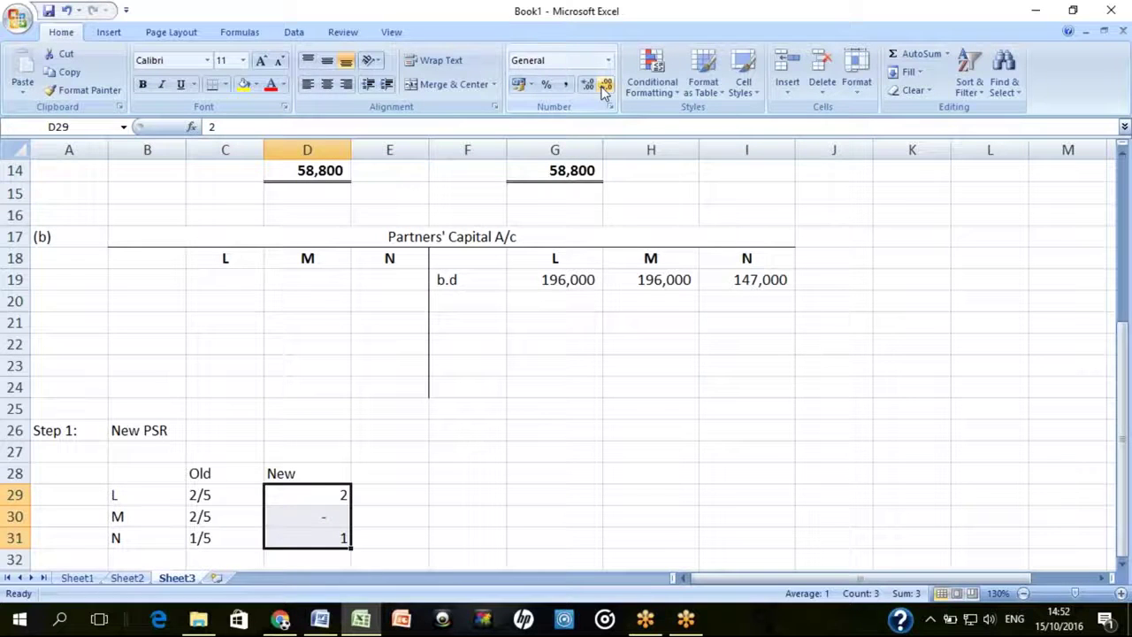
key(Down)
key(Down)
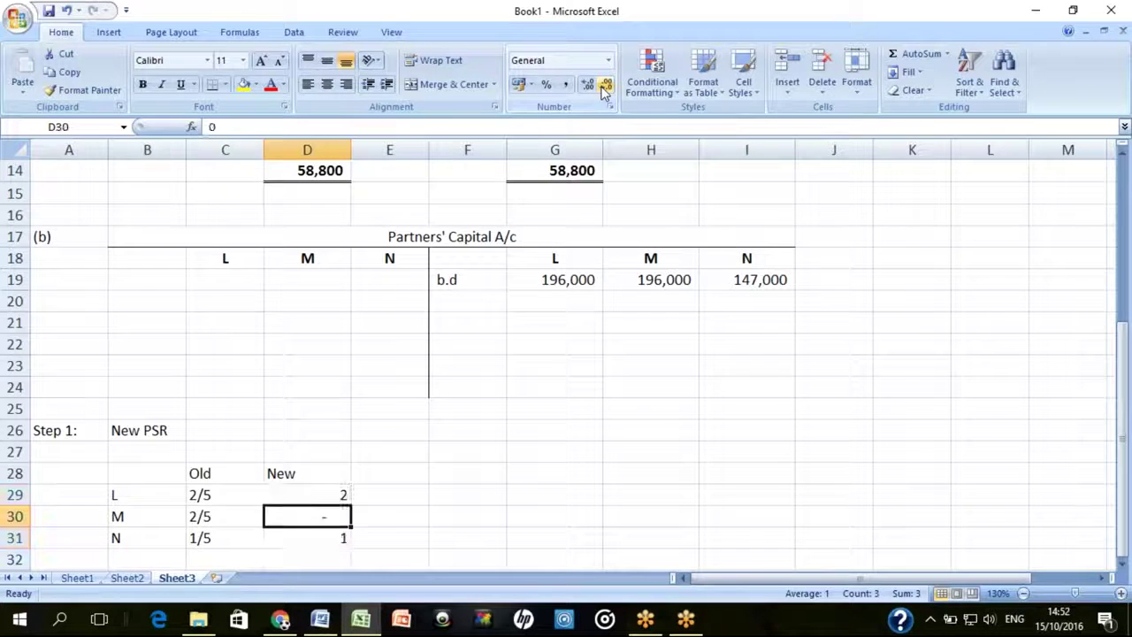
key(Left)
key(Right)
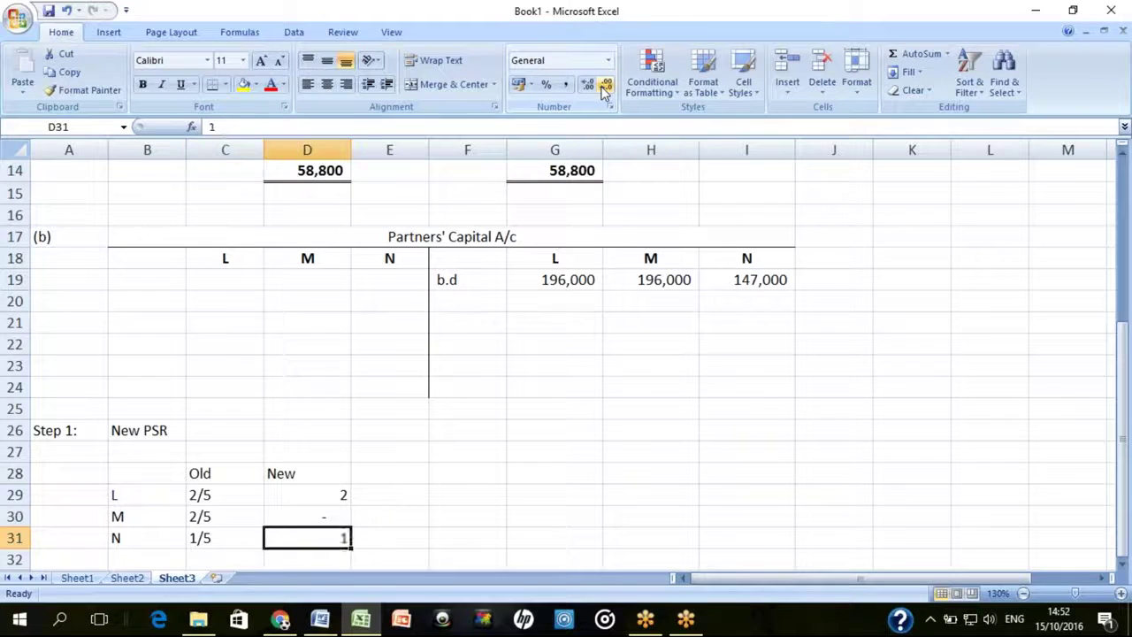
key(Up)
key(Up)
key(F2)
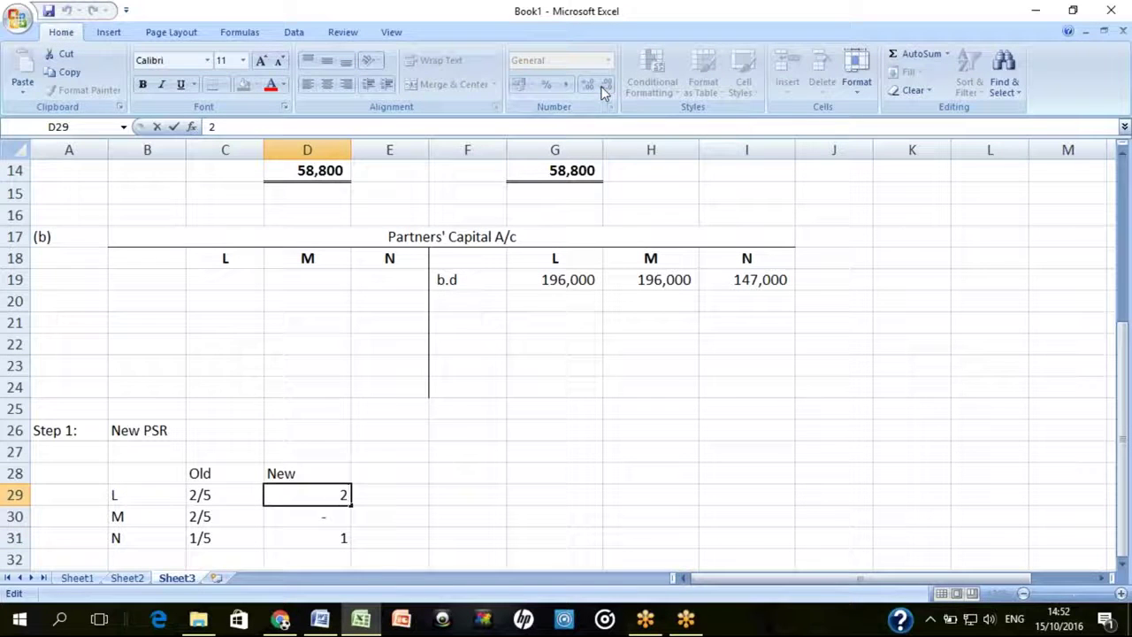
text('2/3)
key(Return)
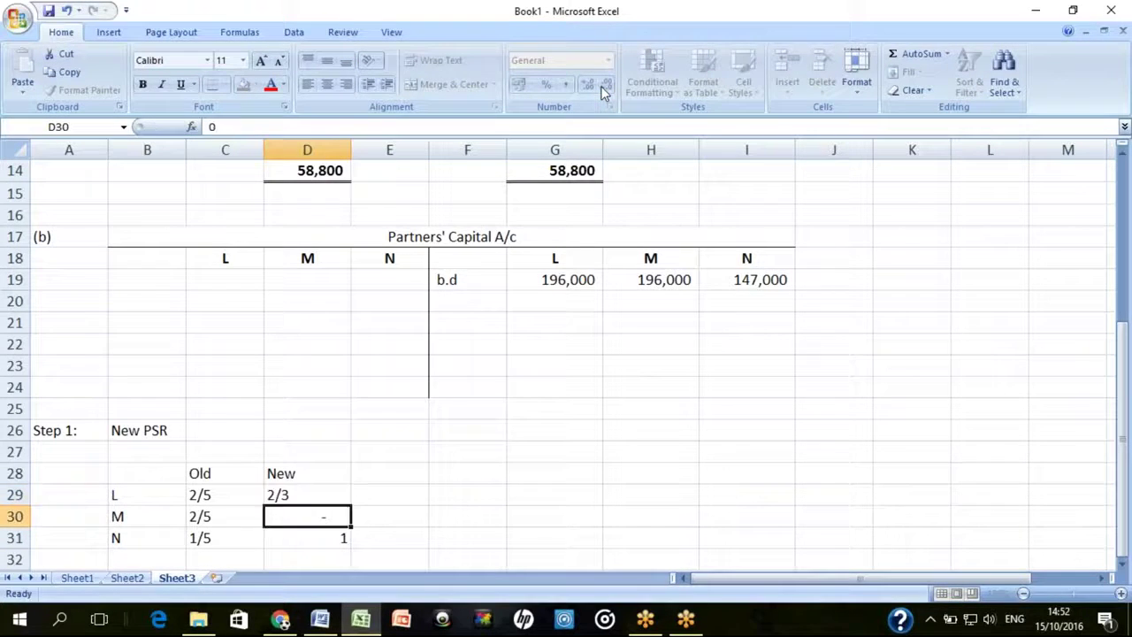
key(Down)
key(F2)
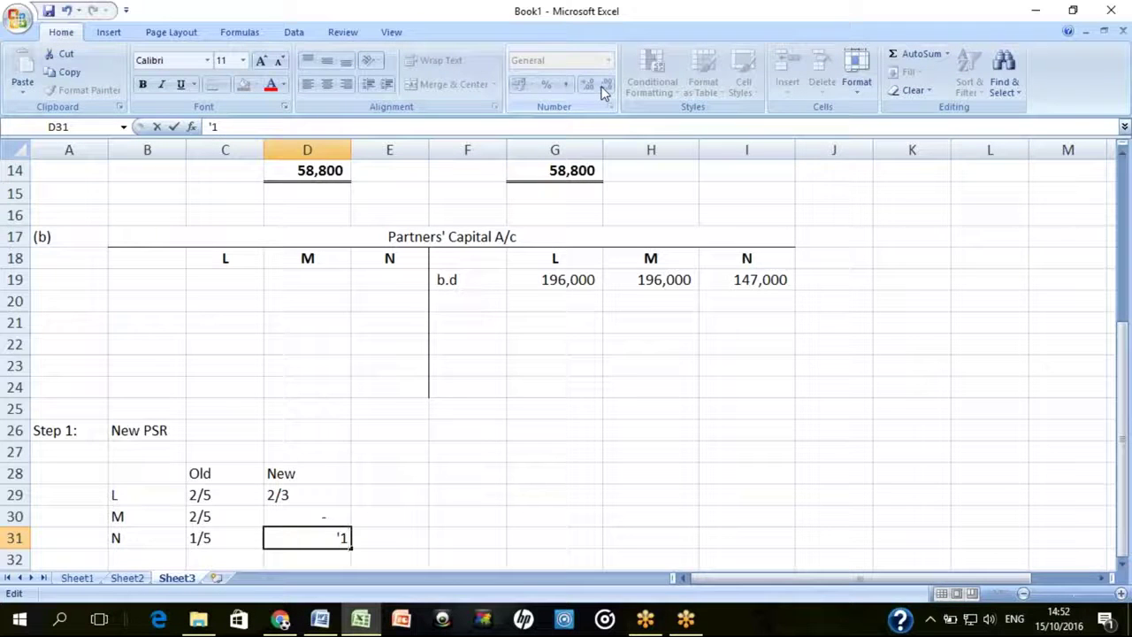
text(/3)
key(Return)
Review the old and new profit-sharing fractions of the three partners in C29:D31
key(Left)
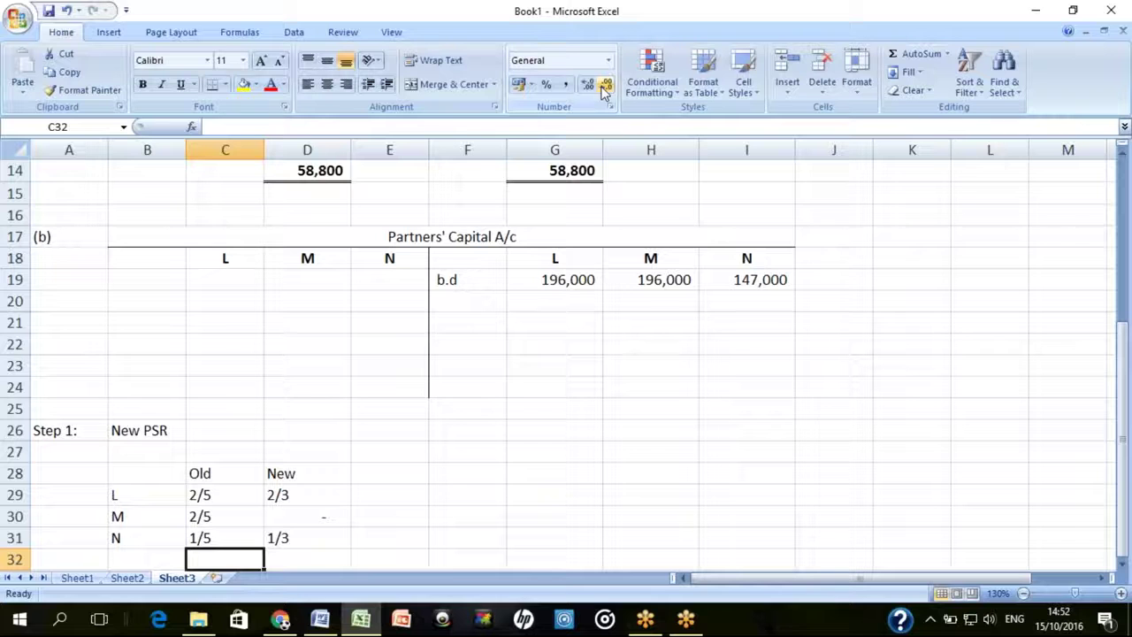
key(Up)
key(Up)
key(Up)
key(Right)
key(Down)
key(Down)
key(Up)
key(Down)
key(Down)
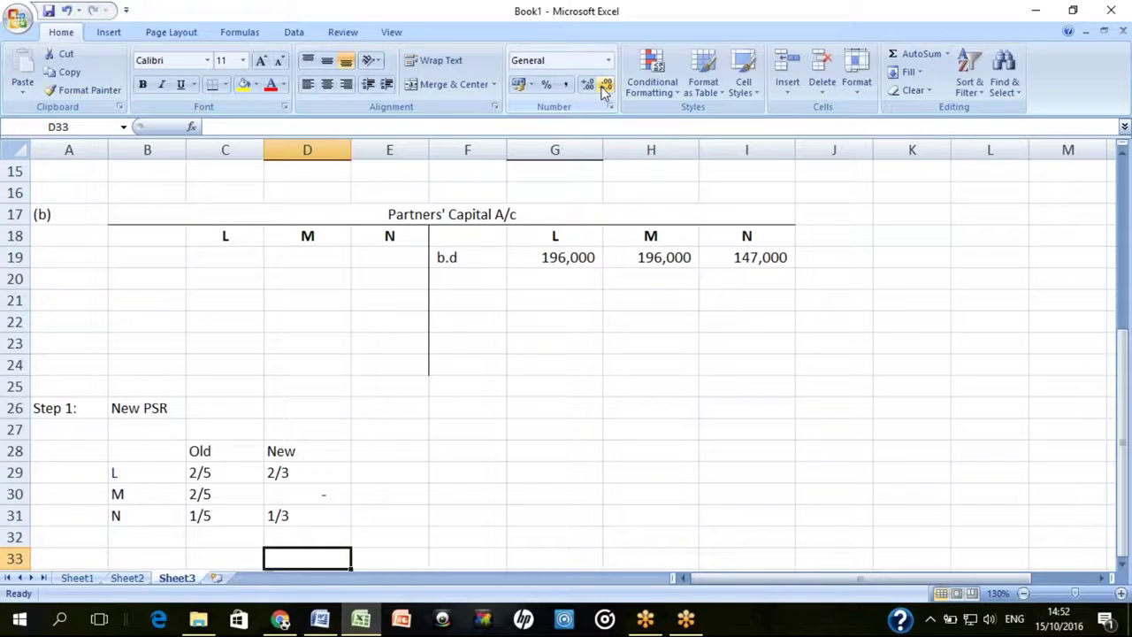
key(Up)
key(Up)
key(Up)
key(Down)
key(Down)
key(Up)
key(Up)
key(Down)
key(Down)
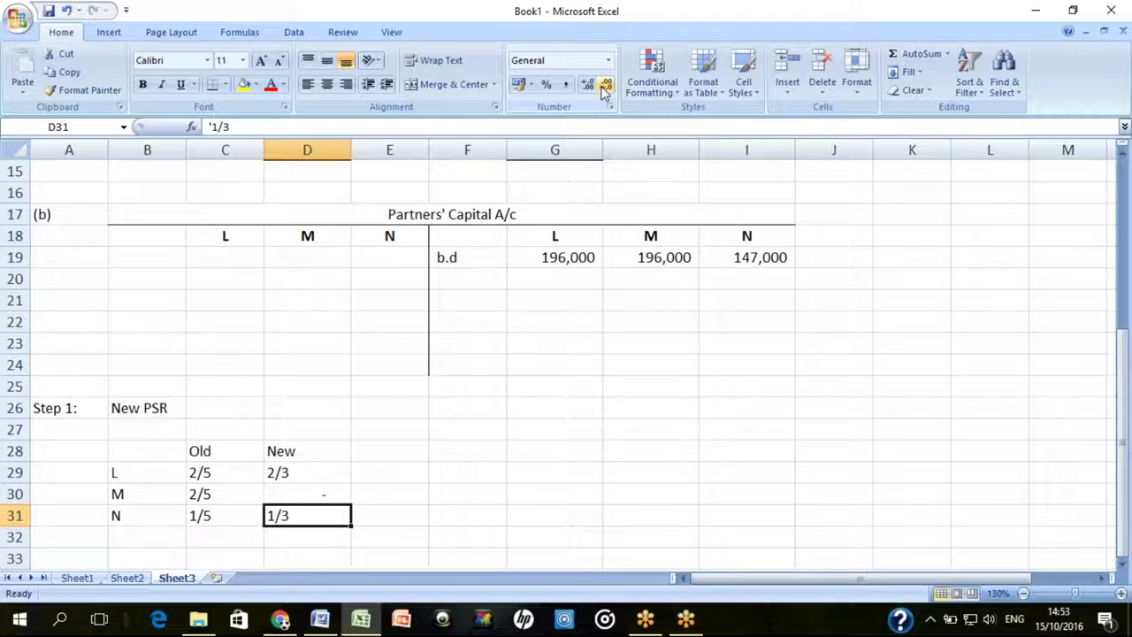
Add the heading "Step 2:" in A33 and "Goodwill:" in B33
key(Down)
key(Down)
key(Left)
key(Left)
key(Left)
text(Step 2:)
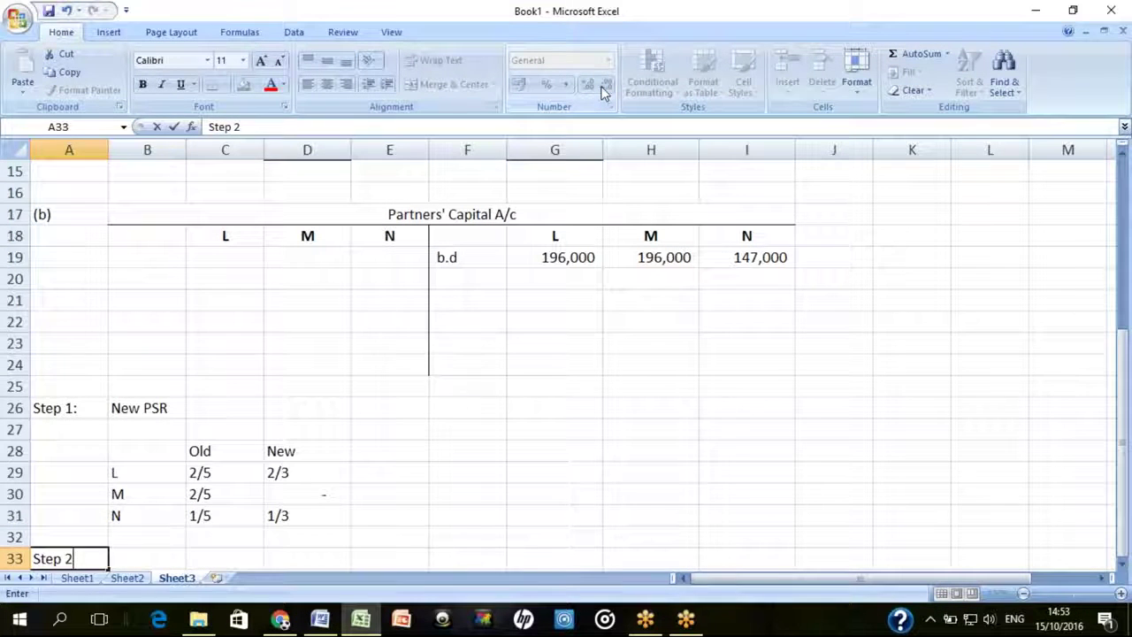
key(Return)
key(Up)
key(Right)
text(G)
key(BackSpace)
text(Goodwill:)
key(Return)
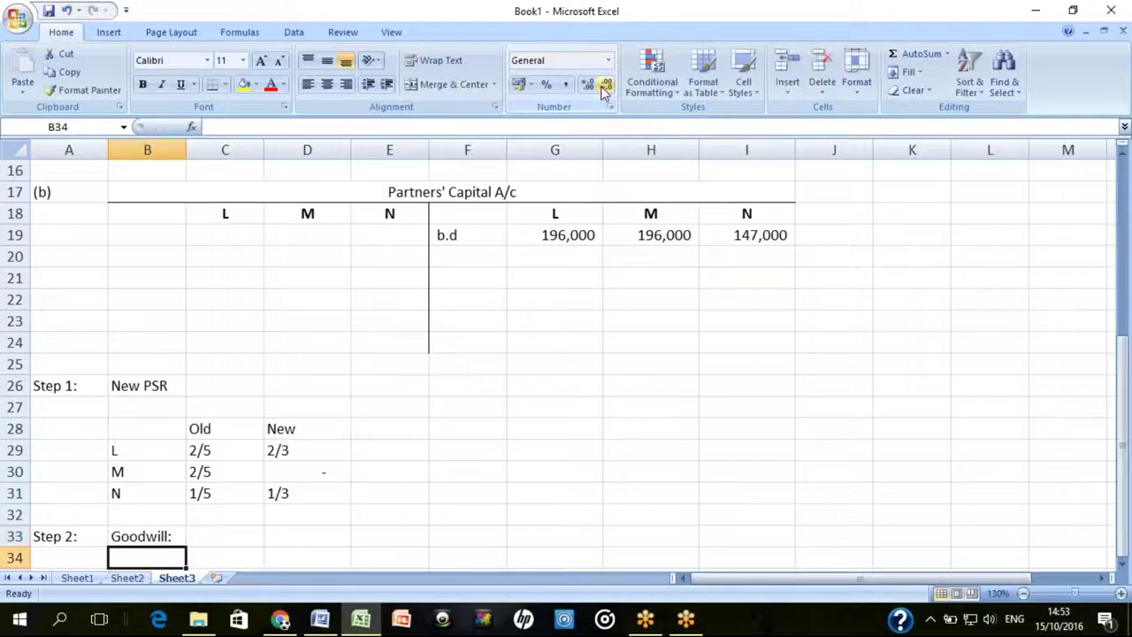
Check the goodwill valuation term in the Word question document and return to the Excel workbook
key(alt+Tab)
key(Up)
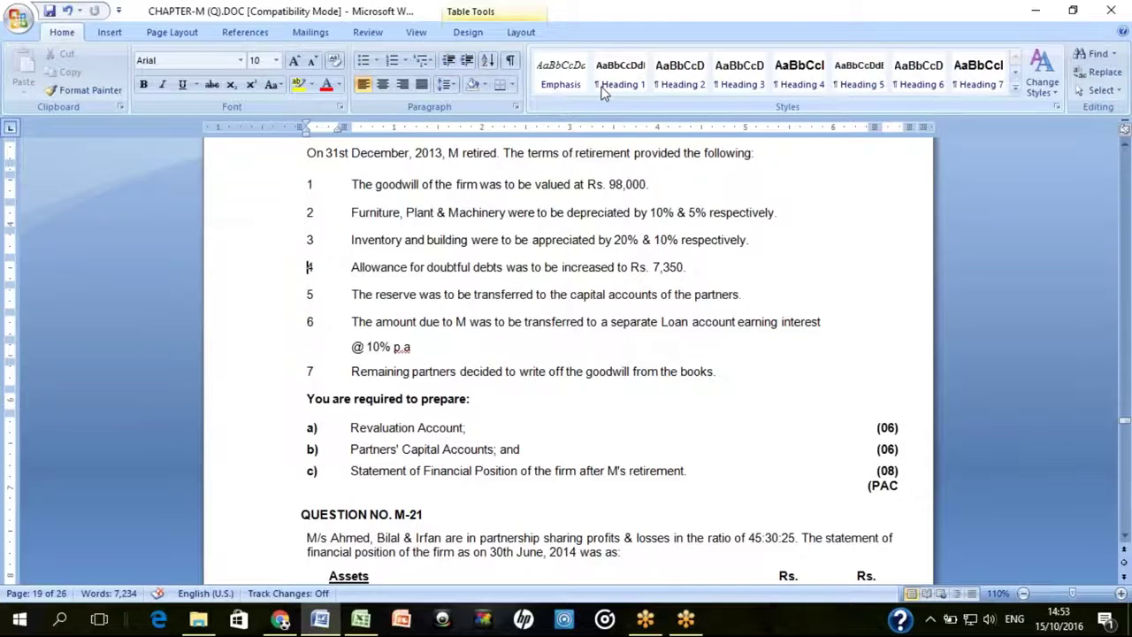
key(Up)
key(Up)
key(Up)
key(Up)
key(Up)
key(Up)
key(Up)
key(Up)
key(Up)
key(Up)
key(alt+Tab)
Enter the goodwill debit line in row 35: Goodwill in B35, Dr in C35 and 98,000 in D35, checking the amount in the Word document
key(Return)
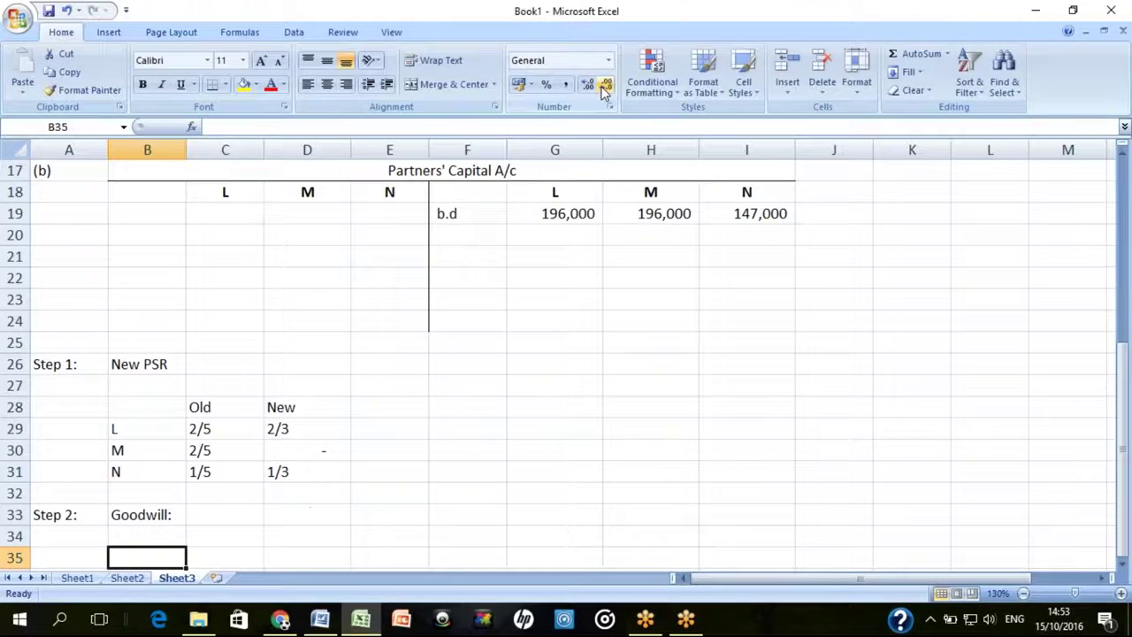
text(Goodwill)
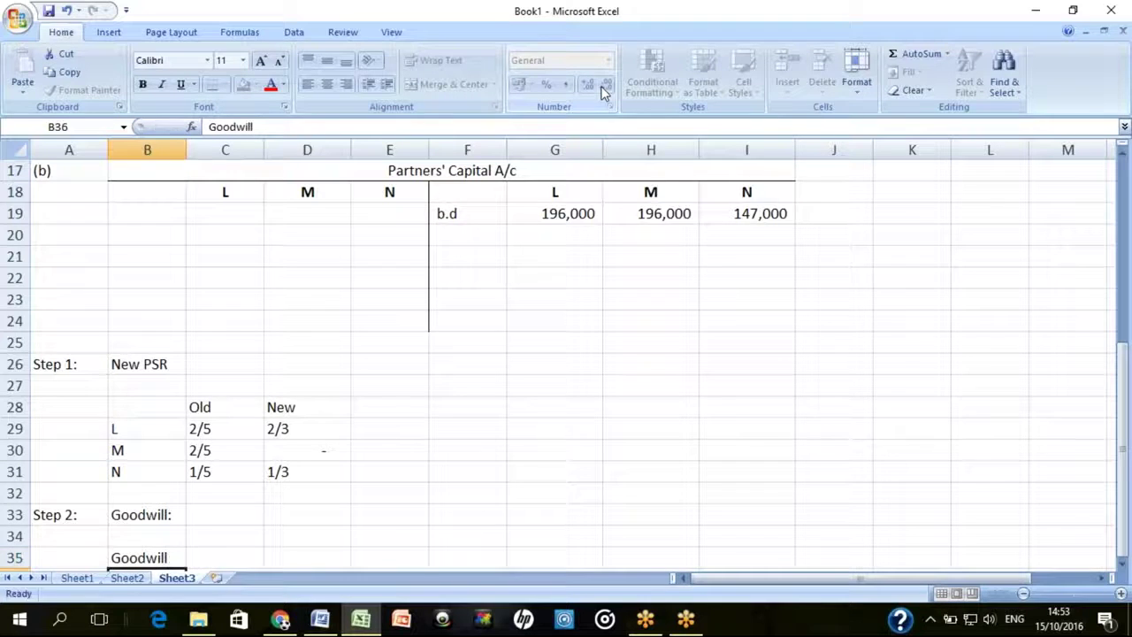
key(Return)
key(Right)
key(Up)
key(alt+Tab)
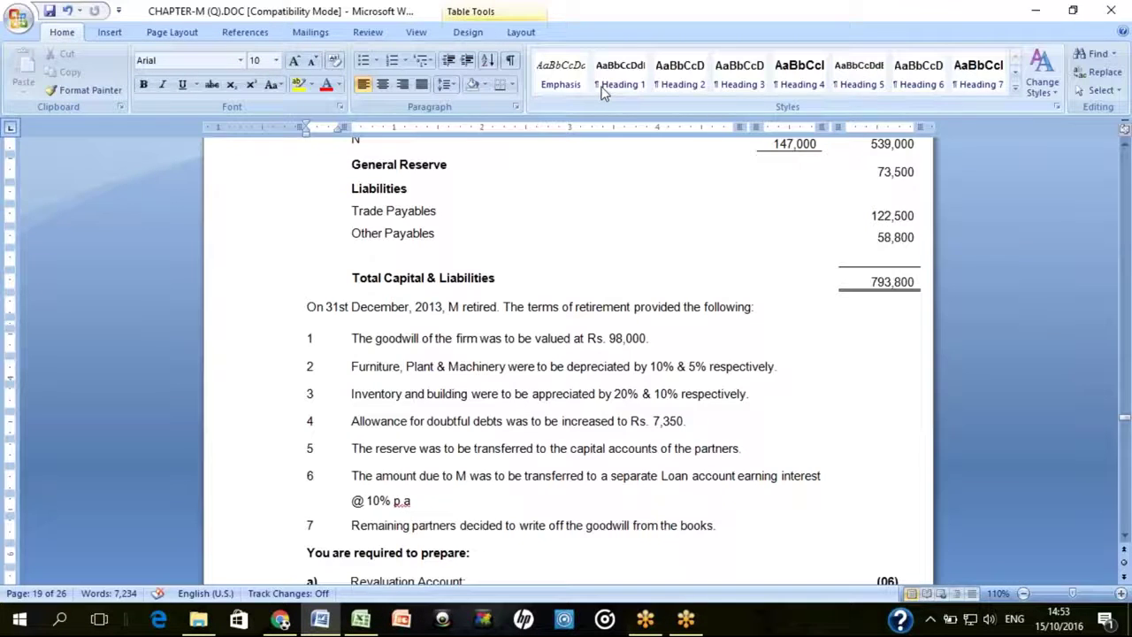
key(alt+Tab)
text(Dr)
key(Right)
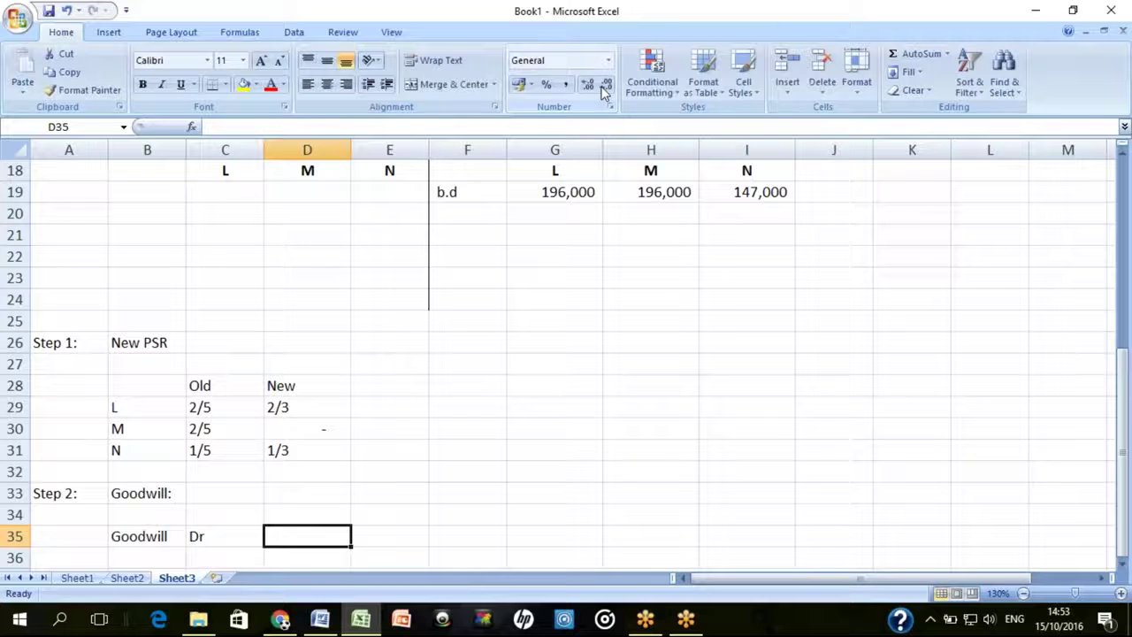
text(98,000)
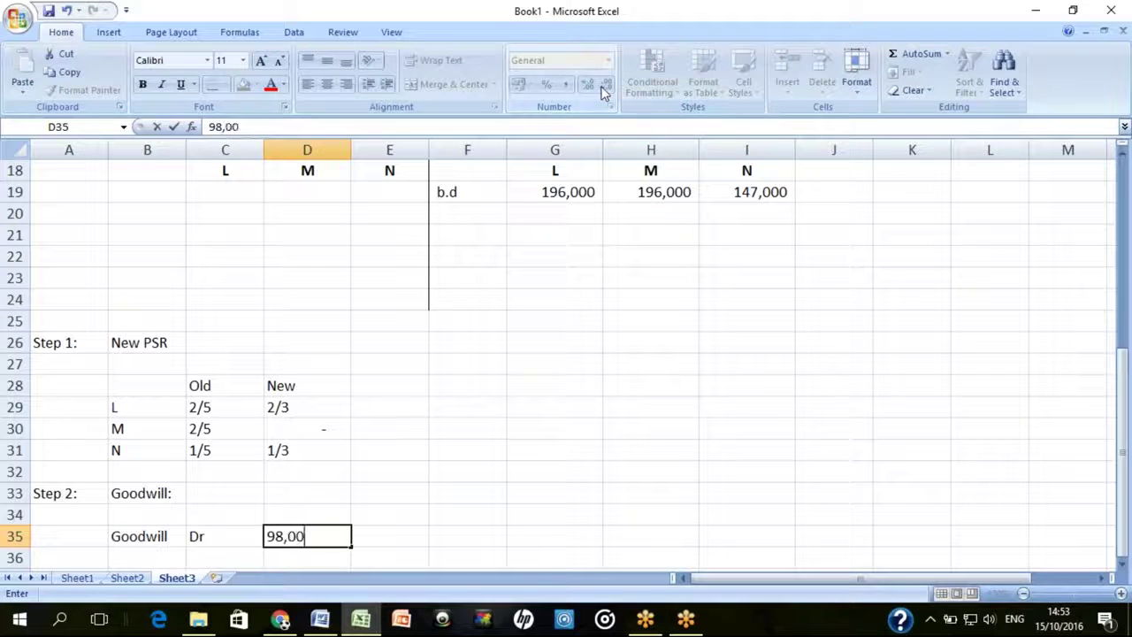
key(Return)
Enter the credit line of the goodwill entry in row 36, with "Capital a/c" in C36 and "Cr" in D36
key(Left)
text(Capital a/c)
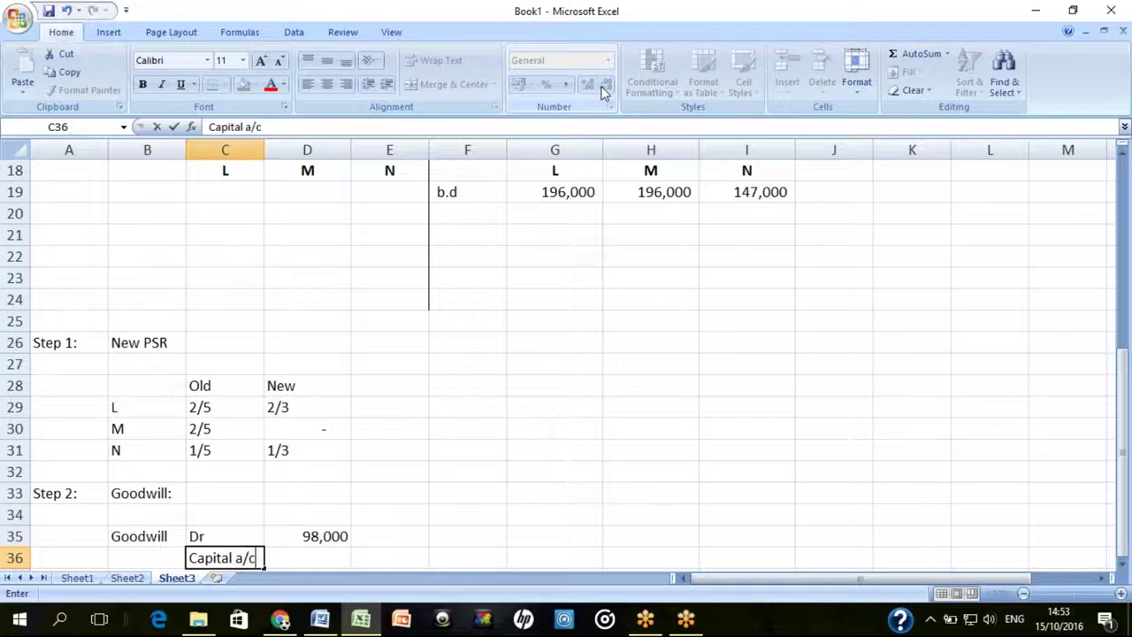
key(Return)
key(Up)
key(Right)
text(Cr)
key(Return)
List the partners L, M and N in D37:D39 below the capital credit line
key(Left)
key(Right)
text(L)
key(Return)
text(M)
key(Return)
text(N)
Enter the partners' old ratio fractions (2/5), (2/5) and (1/5) in E37:E39
key(Right)
key(Up)
key(Up)
text(()
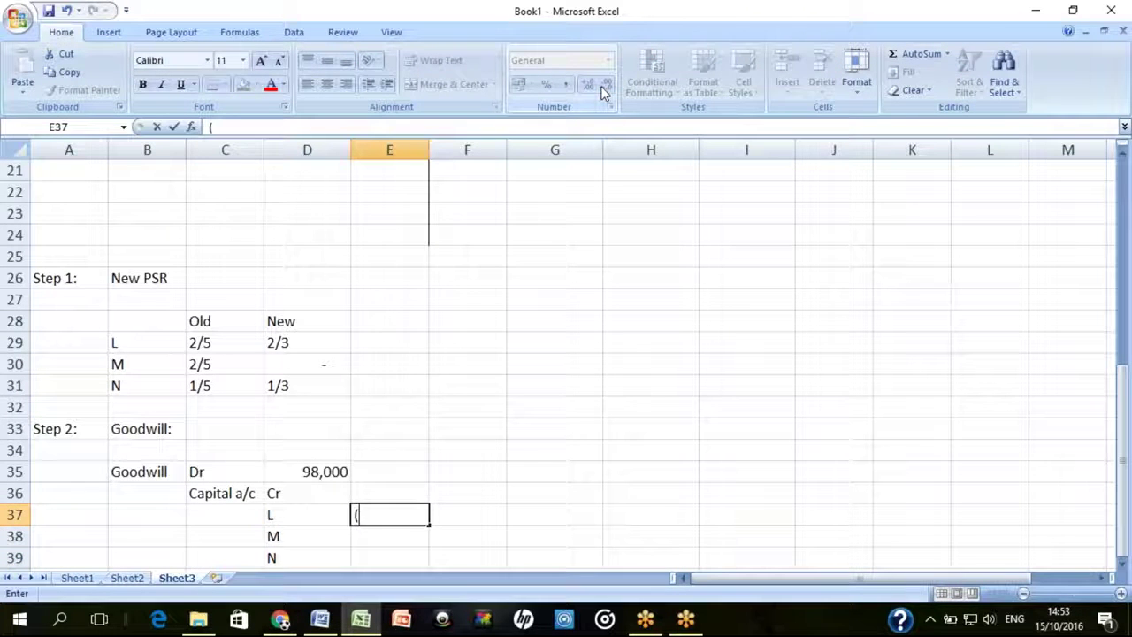
text(2/5))
key(Return)
text((2/5))
key(Return)
text((2/5))
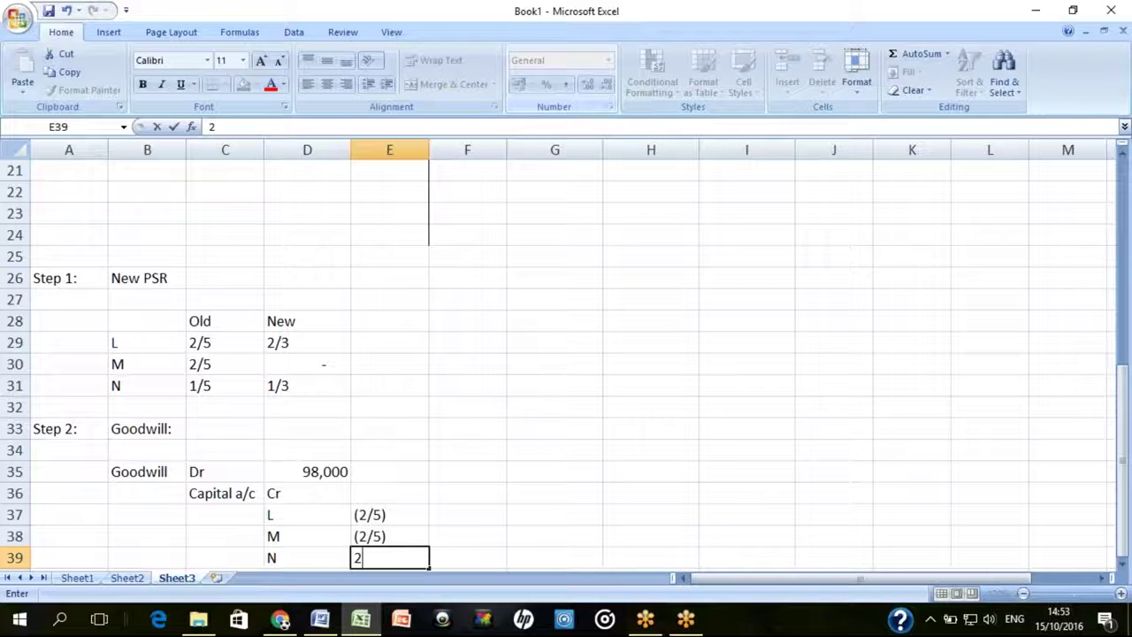
key(Left)
key(Left)
key(Left)
key(BackSpace)
text(1)
key(Return)
Calculate L's share of the goodwill in F37 with the formula =98000*2/5
key(Right)
key(Right)
key(Up)
key(Up)
key(Up)
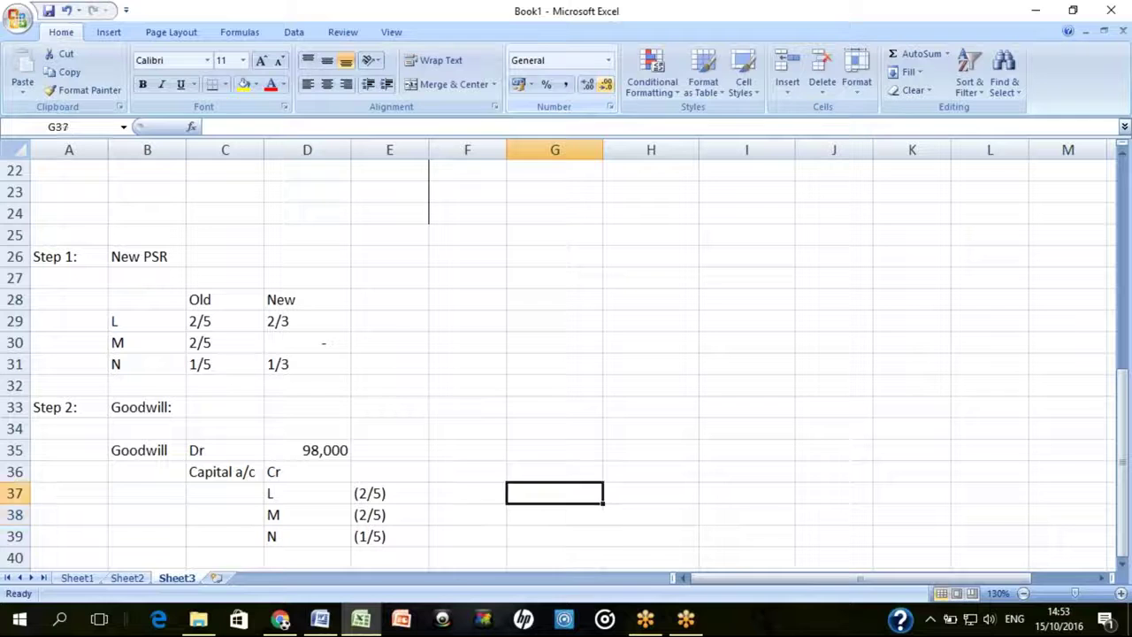
key(Left)
text(=)
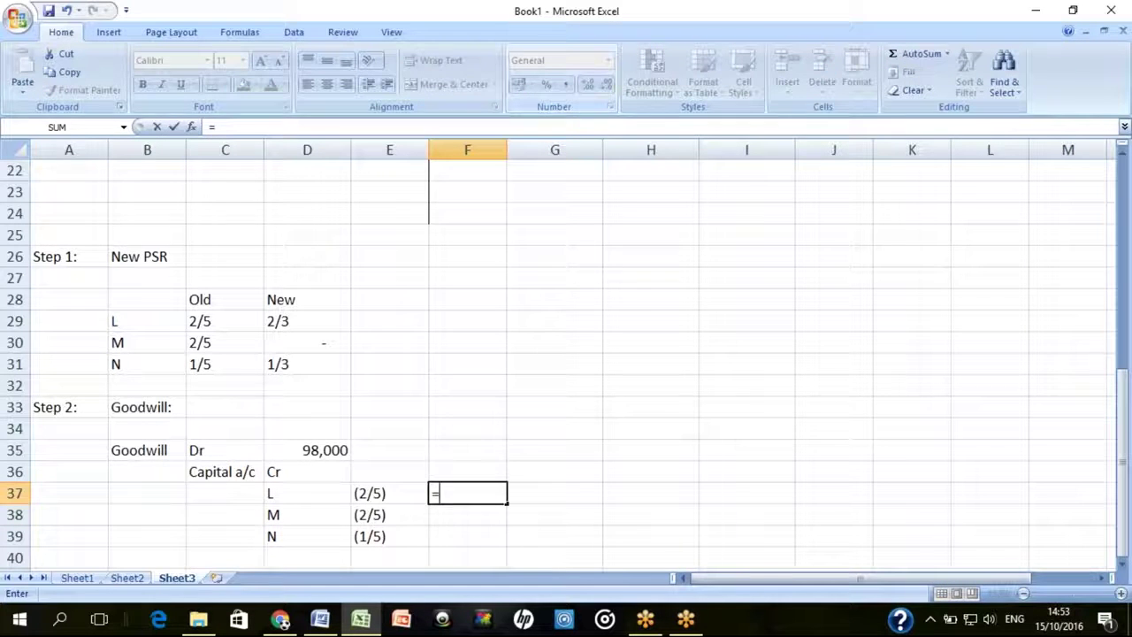
text(98000)
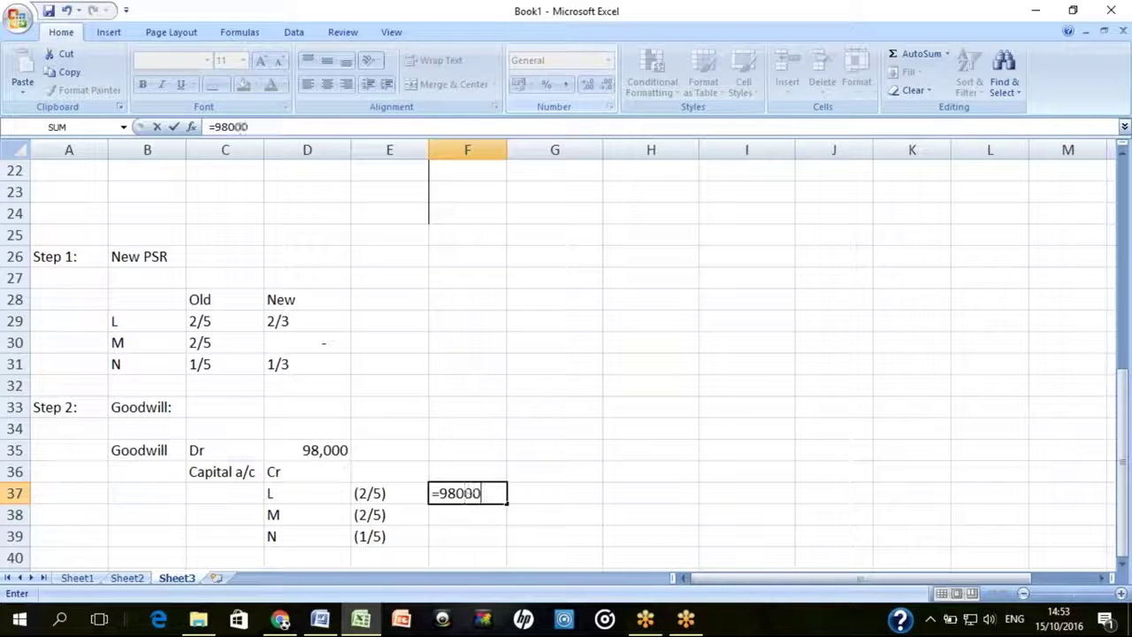
text(*2/5)
key(Return)
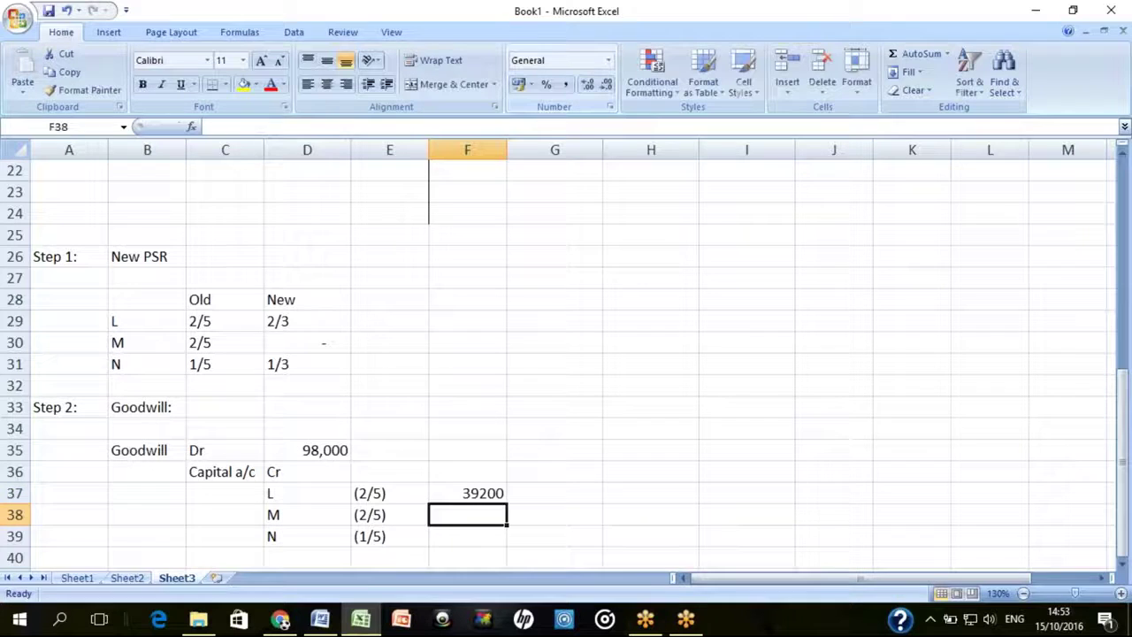
Copy the goodwill share formula down to M in F38 and N in F39, changing N's to =98000*1/5
key(ctrl+d)
key(Return)
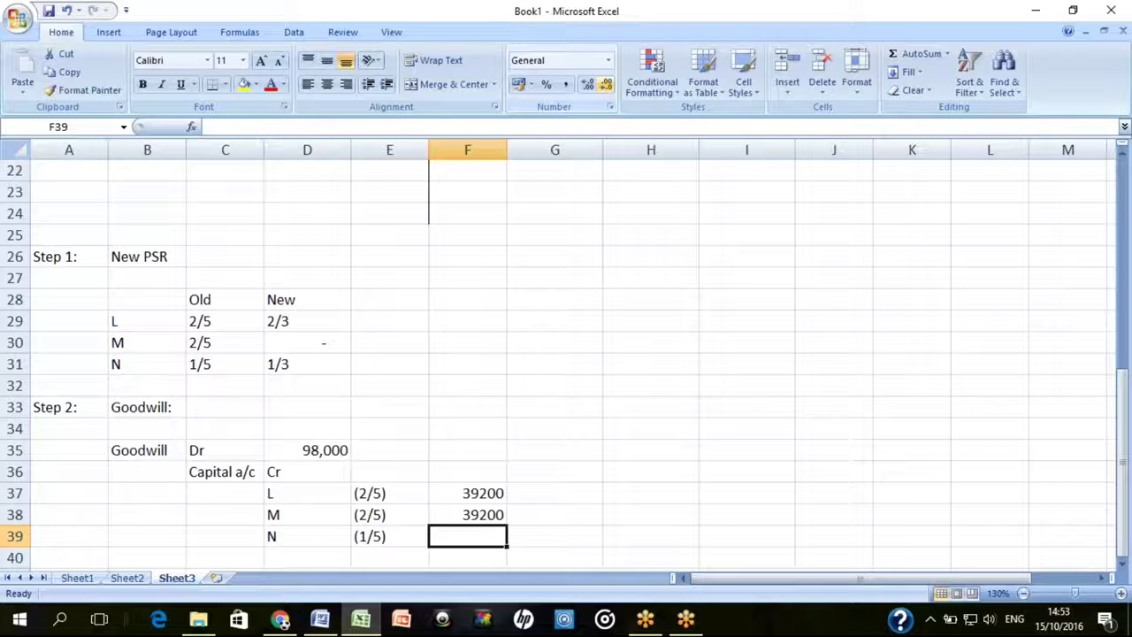
key(ctrl+d)
key(F2)
key(Left)
key(Left)
key(BackSpace)
text(1)
key(Return)
Format the goodwill shares in F37:F39 with thousands separators and no decimals
key(Up)
key(shift+Up)
key(shift+Up)
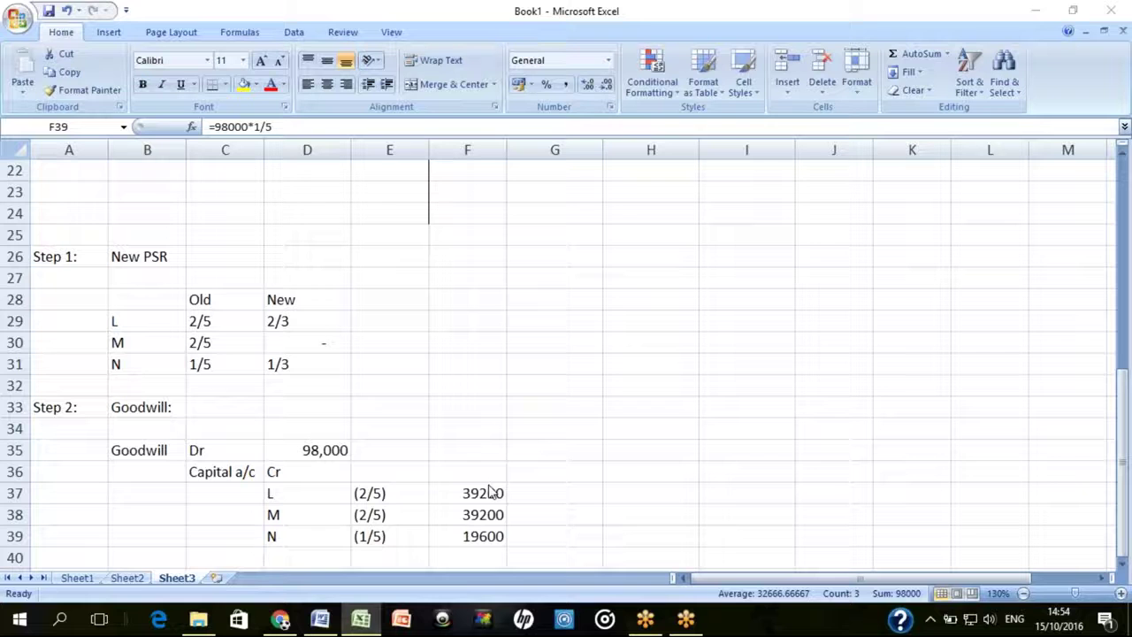
click(566, 85)
click(607, 85)
click(607, 85)
Check the partners' decision to write off goodwill in the Word question, and enter Capital a/c in B41 of the Excel sheet
key(Down)
key(alt+Tab)
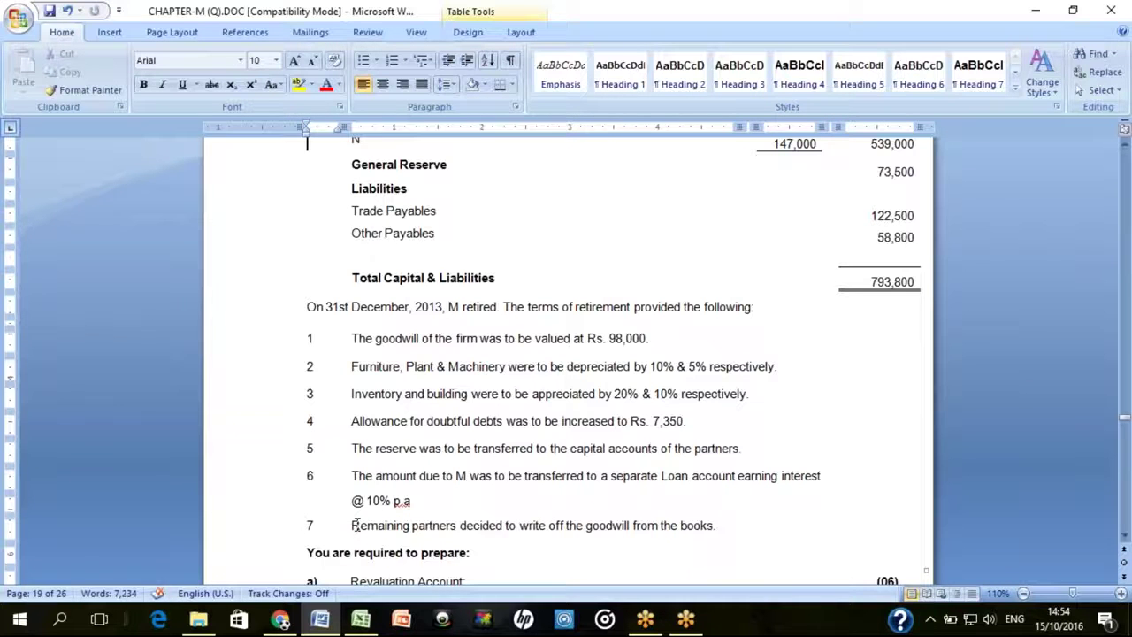
drag(355, 525, 624, 525)
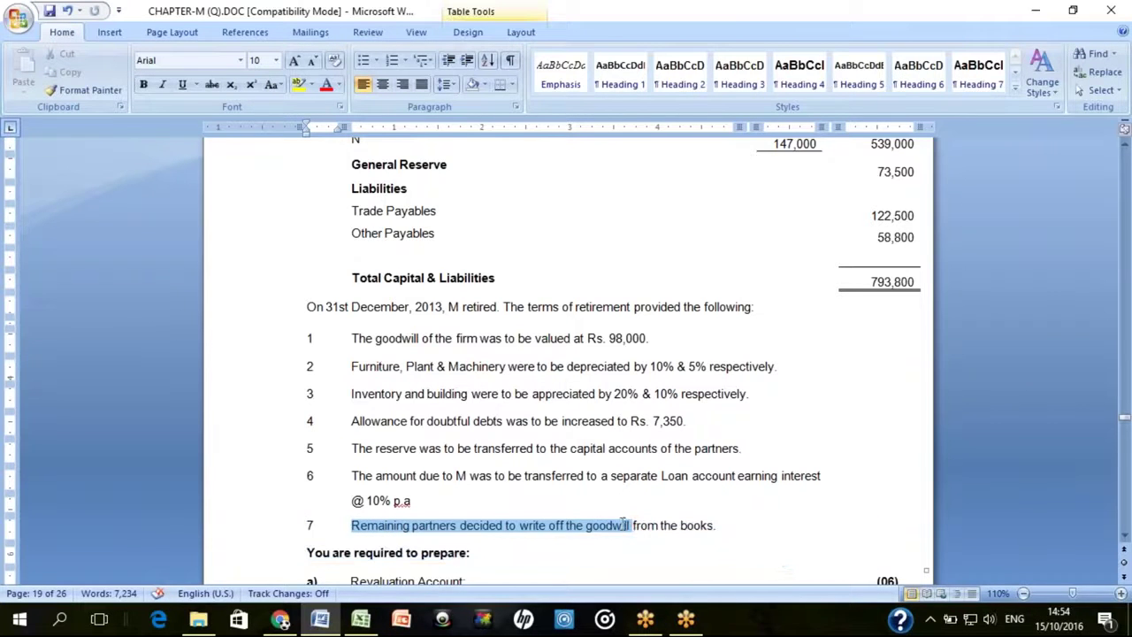
key(alt+Tab)
key(Down)
key(Left)
key(Left)
key(Left)
key(Left)
key(Up)
text(Cpa)
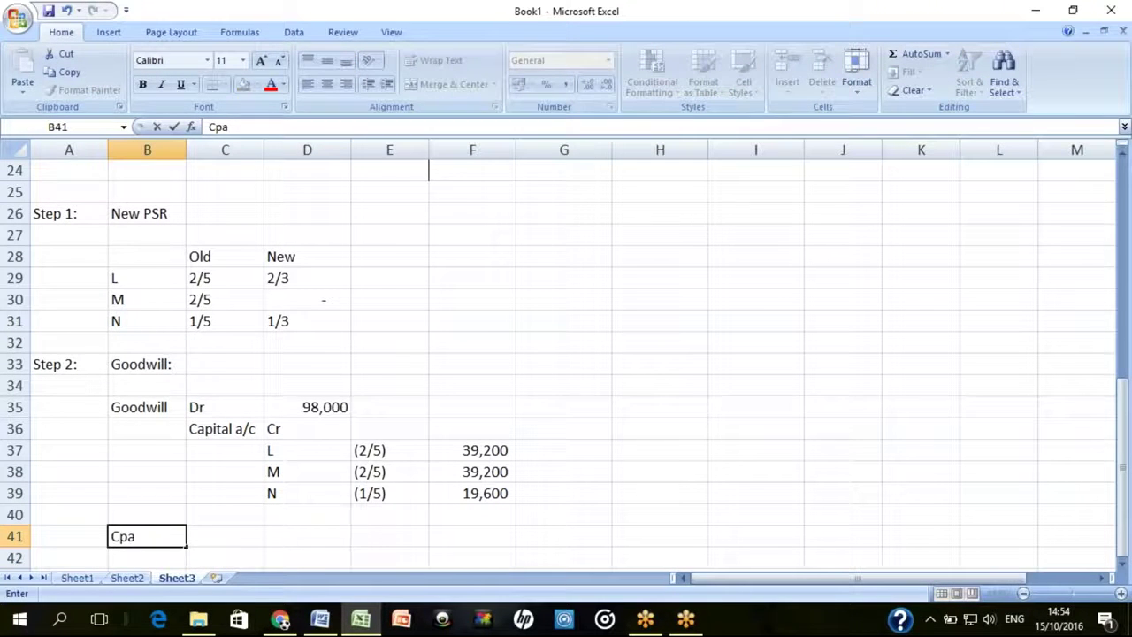
text(apital a/c)
key(Return)
Enter Dr in C41, with partners L and N beneath it in C42 and C43
key(Right)
text(L)
key(Up)
text(Dr)
key(Return)
key(Return)
text(N)
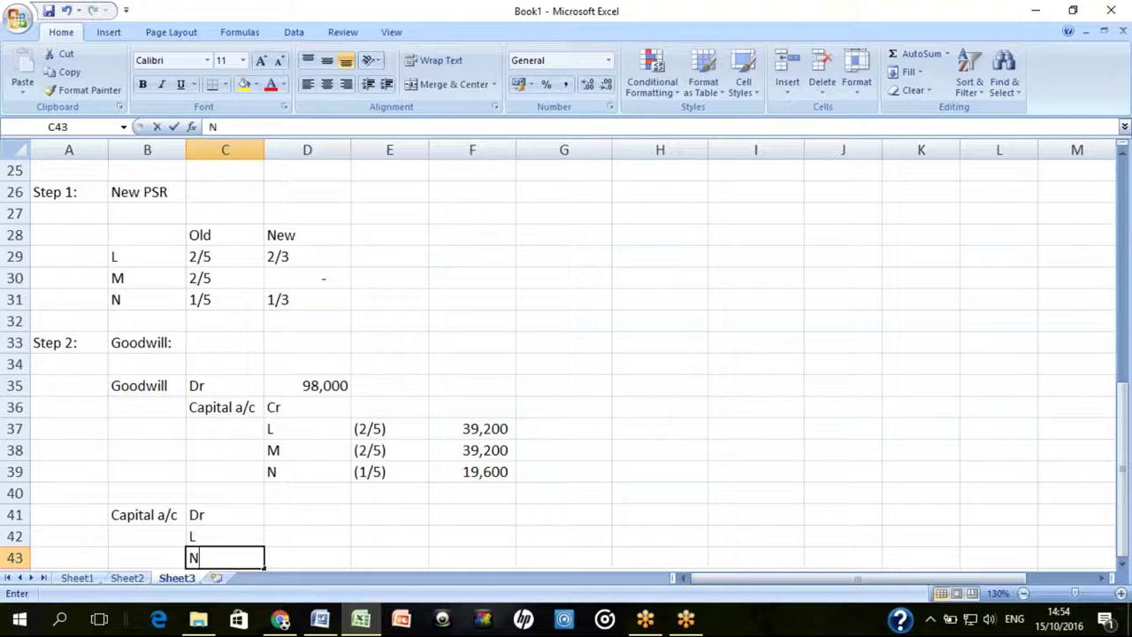
key(Up)
Enter the credit side of the write-off entry in D44:F44: Goodwill, Cr and 98,000
key(Right)
key(Down)
key(Down)
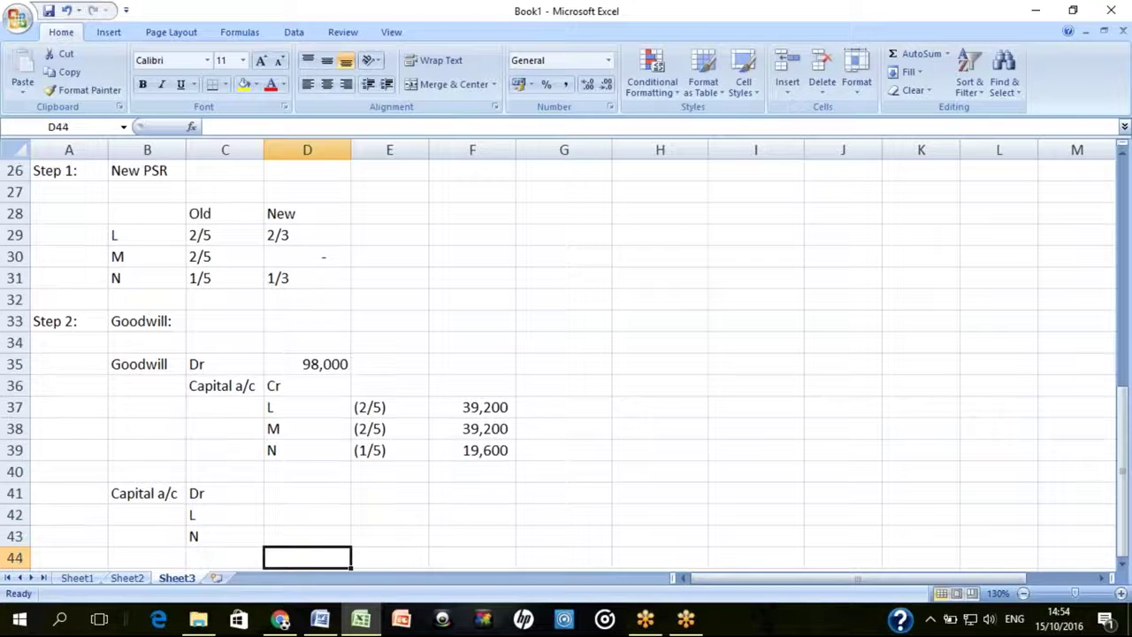
text(GOodwill)
key(Tab)
text(Cr)
key(Tab)
text(98,000)
key(Return)
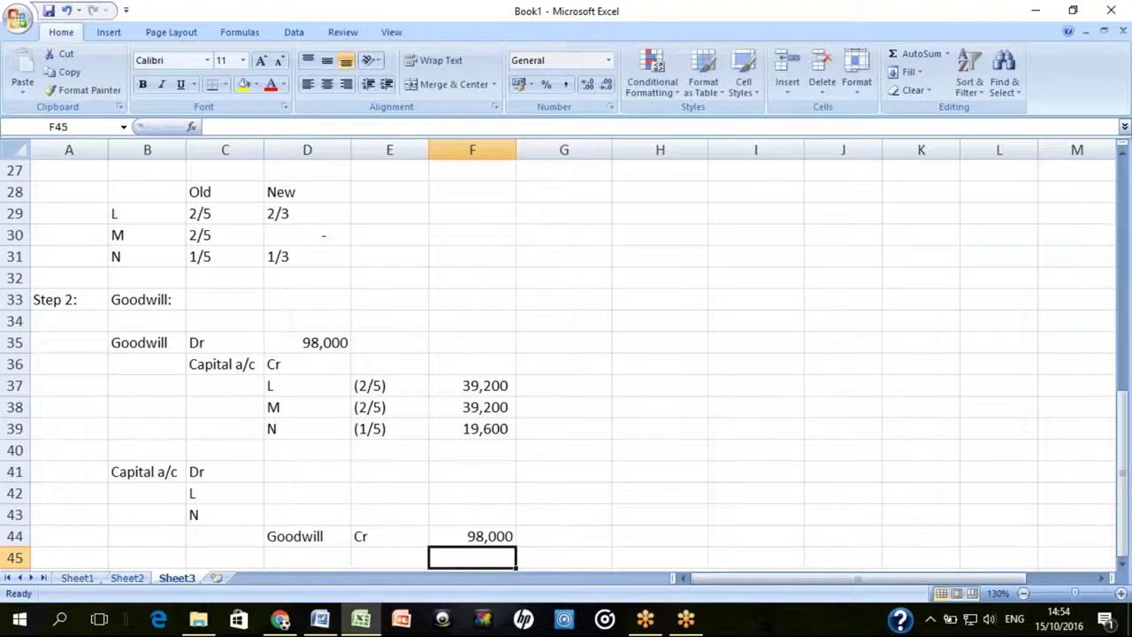
Calculate L's share of the goodwill write-off in D42 with the formula =98000*2/3
key(Left)
key(Left)
key(Left)
key(Up)
key(Up)
key(Up)
key(Right)
text(=)
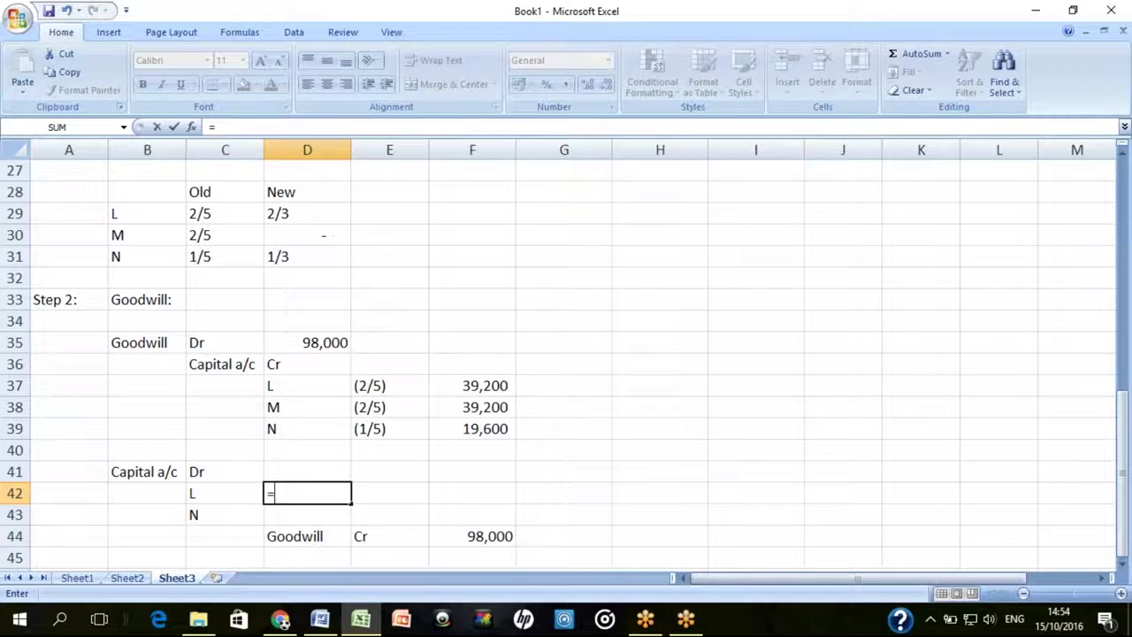
text(98000*2/3)
key(Return)
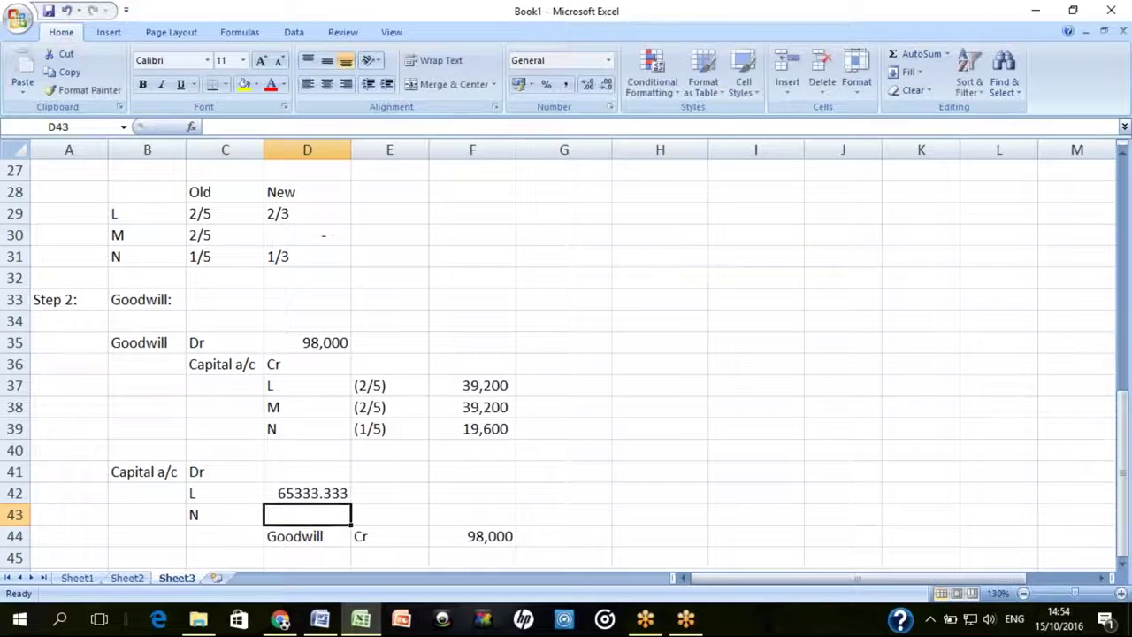
Copy L's write-off formula down to N in D43 and change it to =98000*1/3
key(ctrl+d)
key(F2)
key(Left)
key(Left)
key(Left)
key(BackSpace)
text(1)
key(Return)
Format the write-off shares in D42:D43 with thousands separators and no decimals
key(Up)
key(shift+Up)
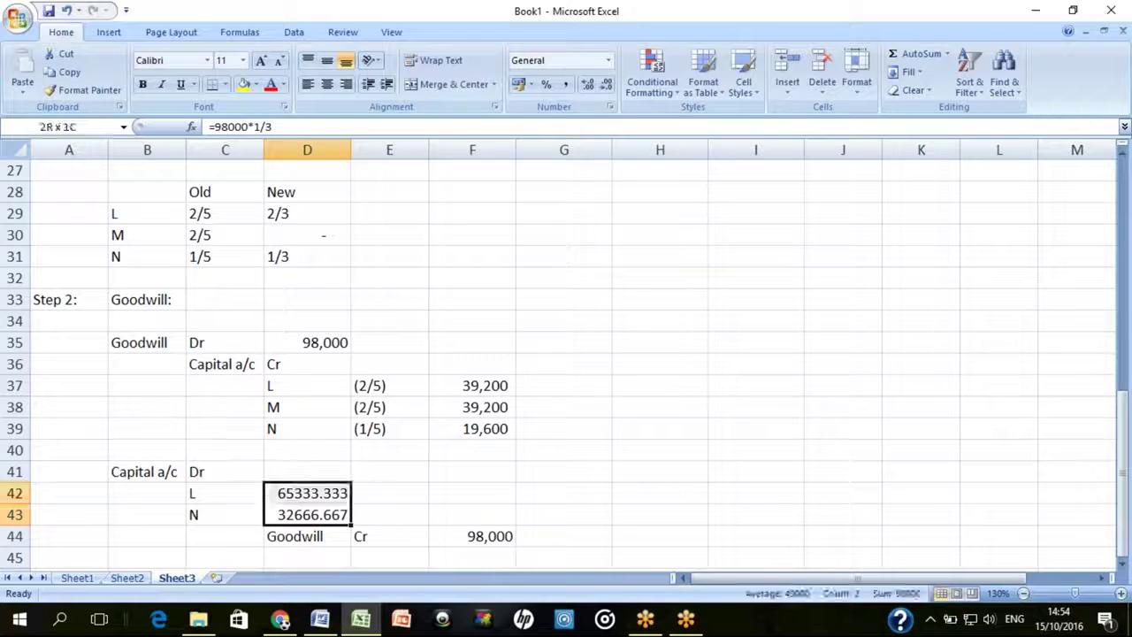
click(566, 84)
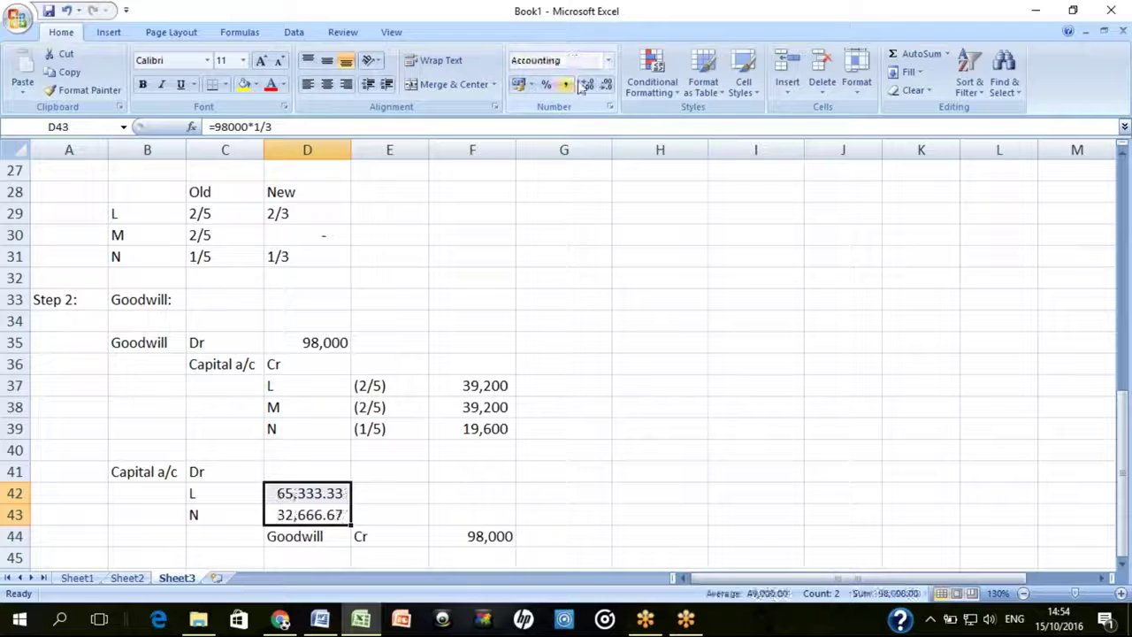
click(606, 84)
click(606, 84)
Make the Step 2 Goodwill heading in A33:B33 bold and underlined
key(Down)
key(Down)
key(Up)
key(Up)
key(Left)
key(Up)
key(Up)
key(Up)
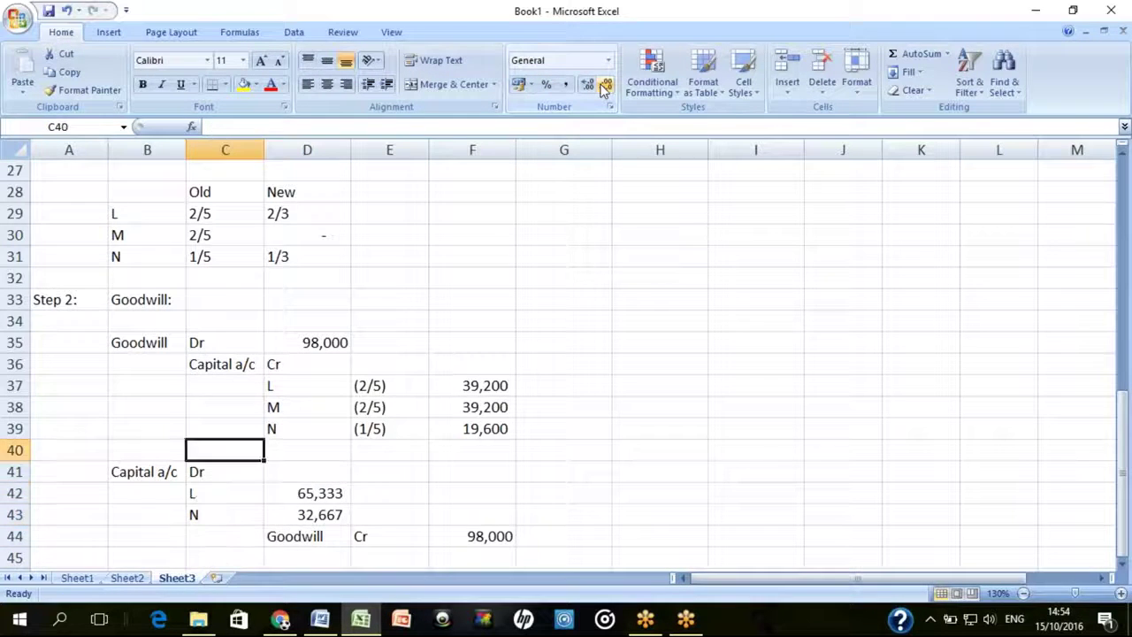
key(Up)
key(Up)
key(Up)
key(Up)
key(Up)
key(Up)
key(Up)
key(Left)
key(shift+Left)
key(ctrl+b)
key(ctrl+u)
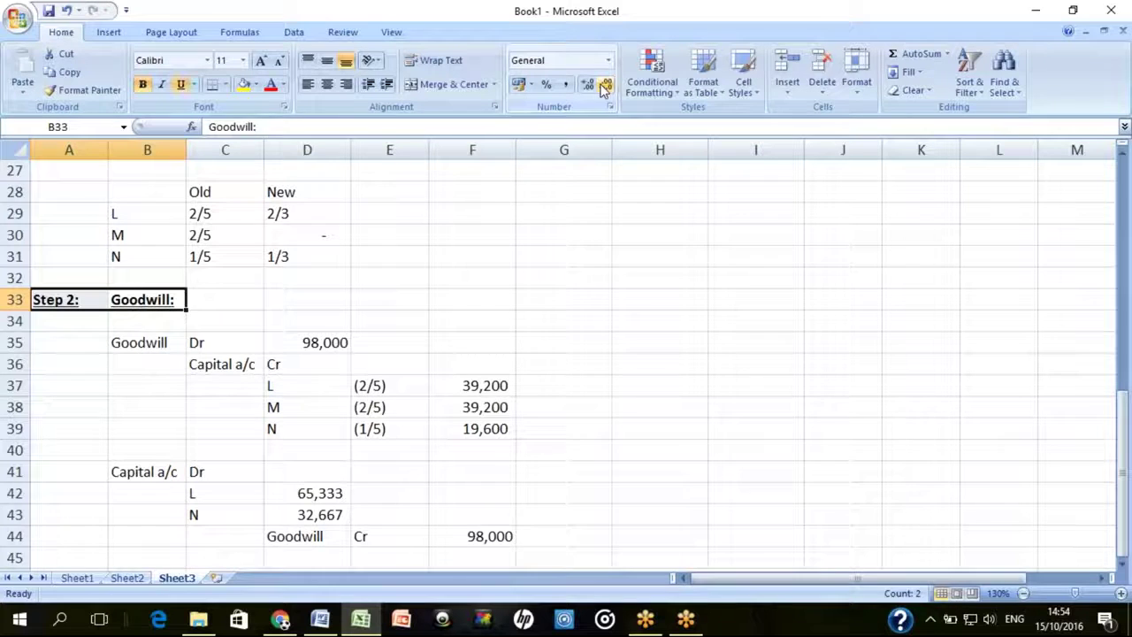
Add a heading in row 46 with Step 3: in A46 and Revaluation in B46
key(Down)
key(Down)
key(Down)
key(Down)
key(Down)
key(Down)
key(Down)
key(Down)
key(Down)
key(Down)
key(Down)
key(Down)
key(Down)
key(Left)
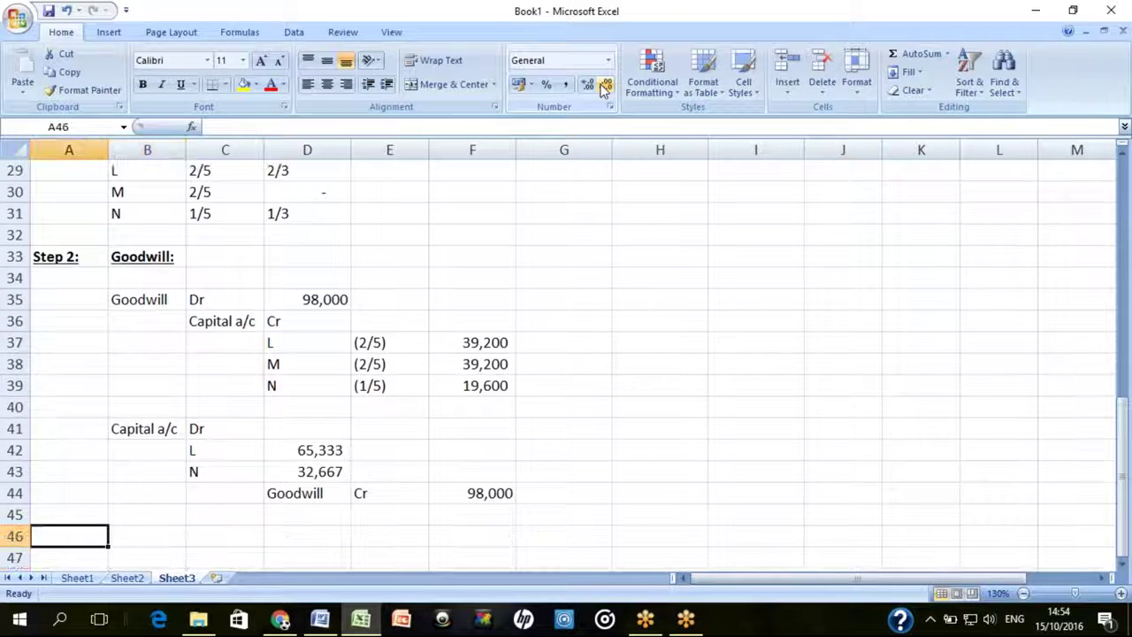
text(Step 2)
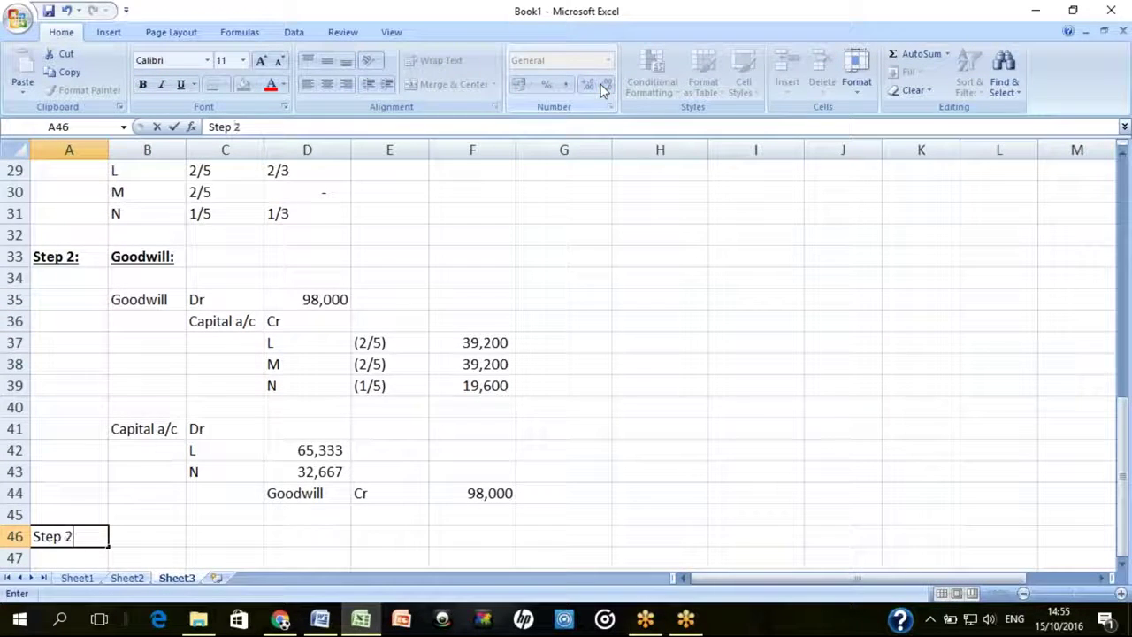
key(BackSpace)
text(3:)
key(Return)
key(Up)
key(Right)
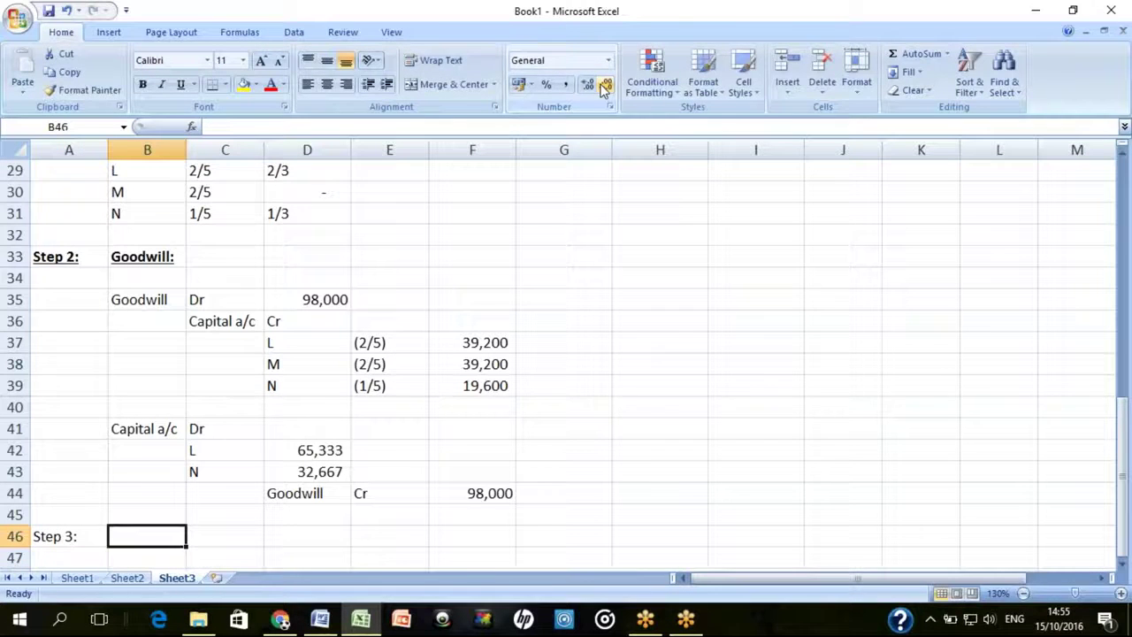
text(Revaluatio)
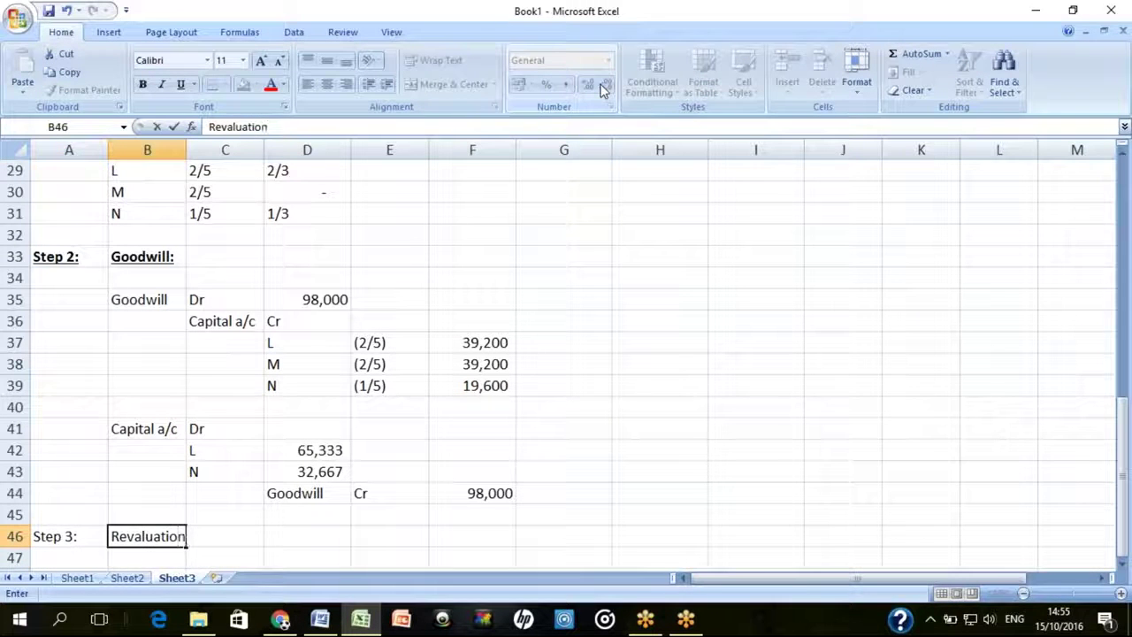
text(n)
key(Return)
Make the Step 3 Revaluation heading in A46:B46 bold and underlined
key(Up)
key(shift+Left)
key(ctrl+b)
key(ctrl+u)
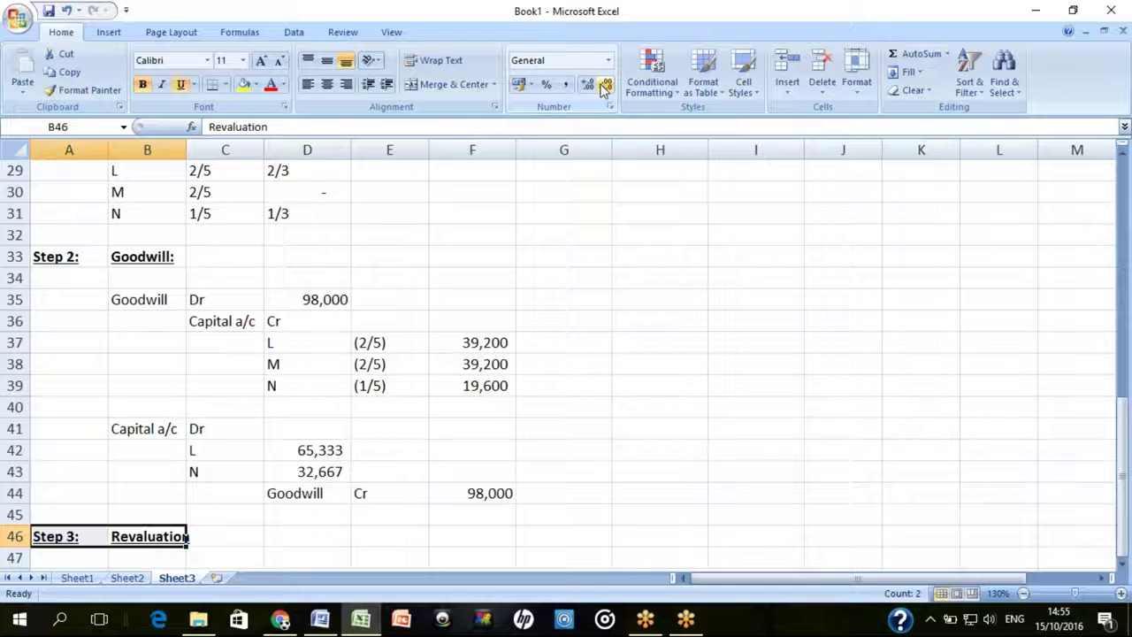
Enter the label Step 4: in A47, directly under the Step 3 heading
key(Right)
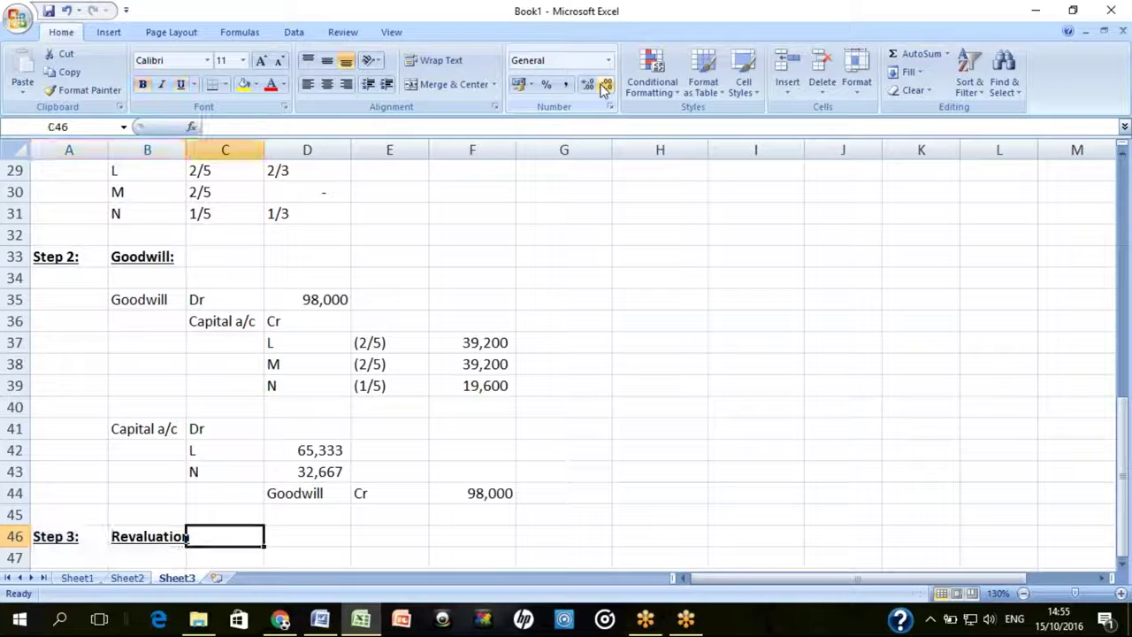
key(Page_Up)
key(Page_Up)
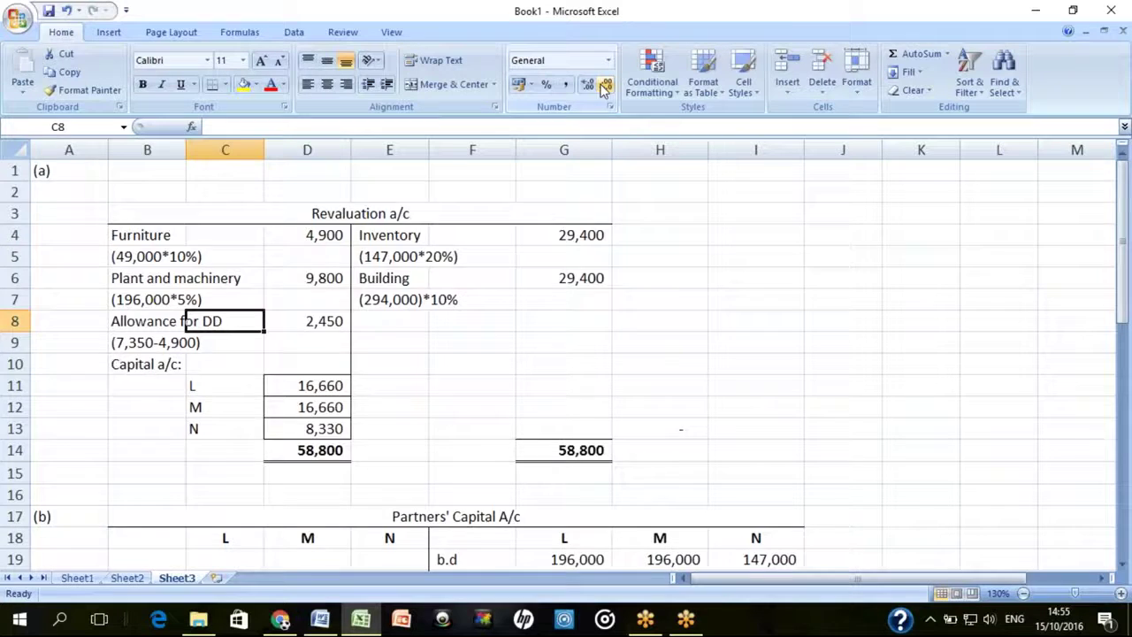
key(Page_Down)
key(Page_Down)
key(Left)
key(Left)
key(Down)
text(Step 4)
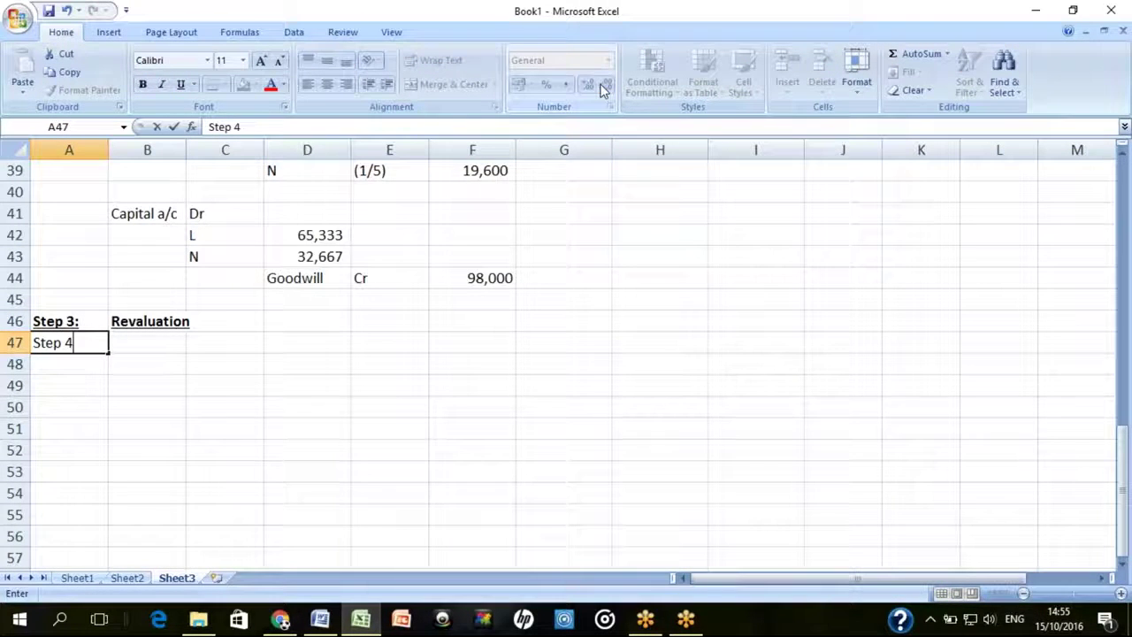
text(:)
key(Return)
Enter the description Transfer of reserves to capital a/c in B47
key(Right)
key(Up)
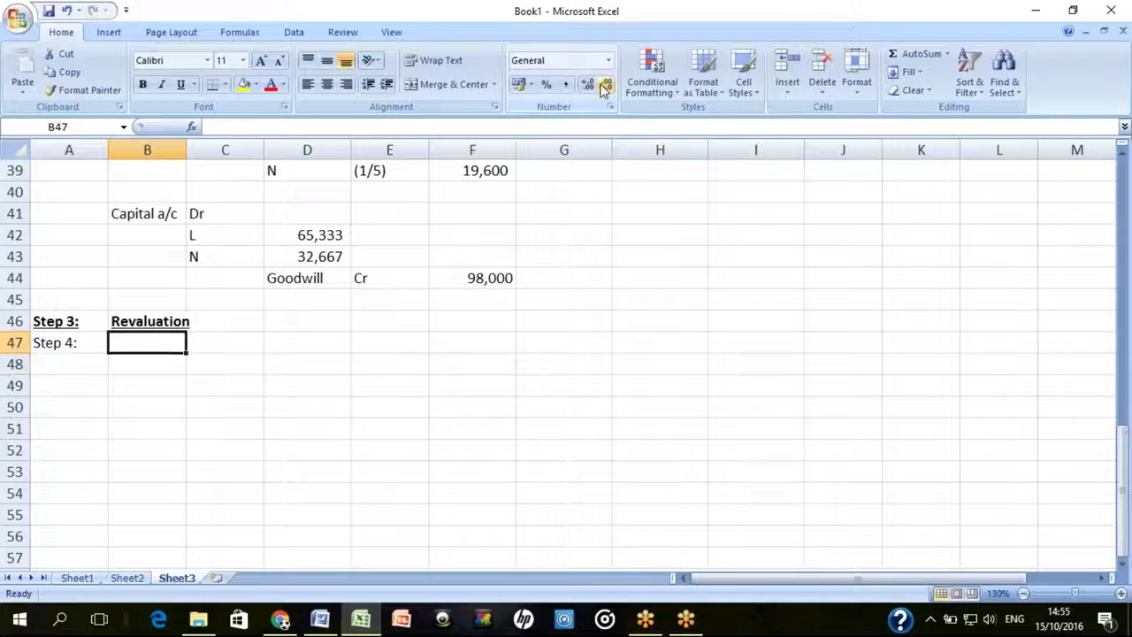
text(Transfer of reserves to capital a/c)
key(Return)
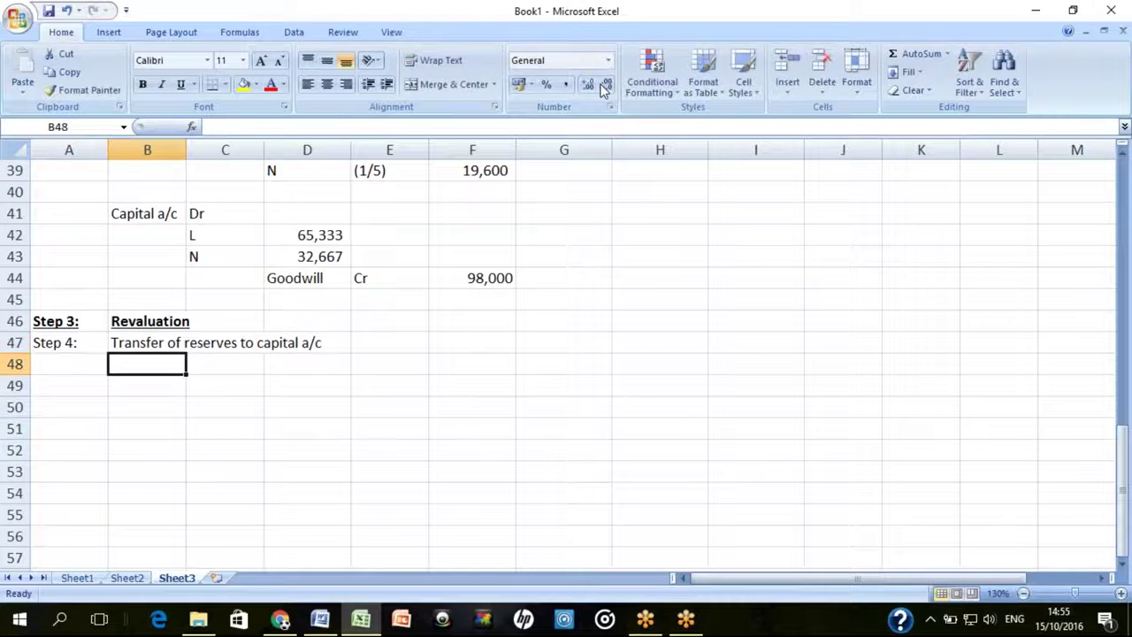
Review the goodwill write-off entry by selecting the whole block B41:F44
key(Up)
key(Up)
key(Up)
key(Up)
key(Right)
key(Up)
key(Left)
key(Up)
key(Up)
key(shift+Right)
key(shift+Right)
key(shift+Down)
key(shift+Down)
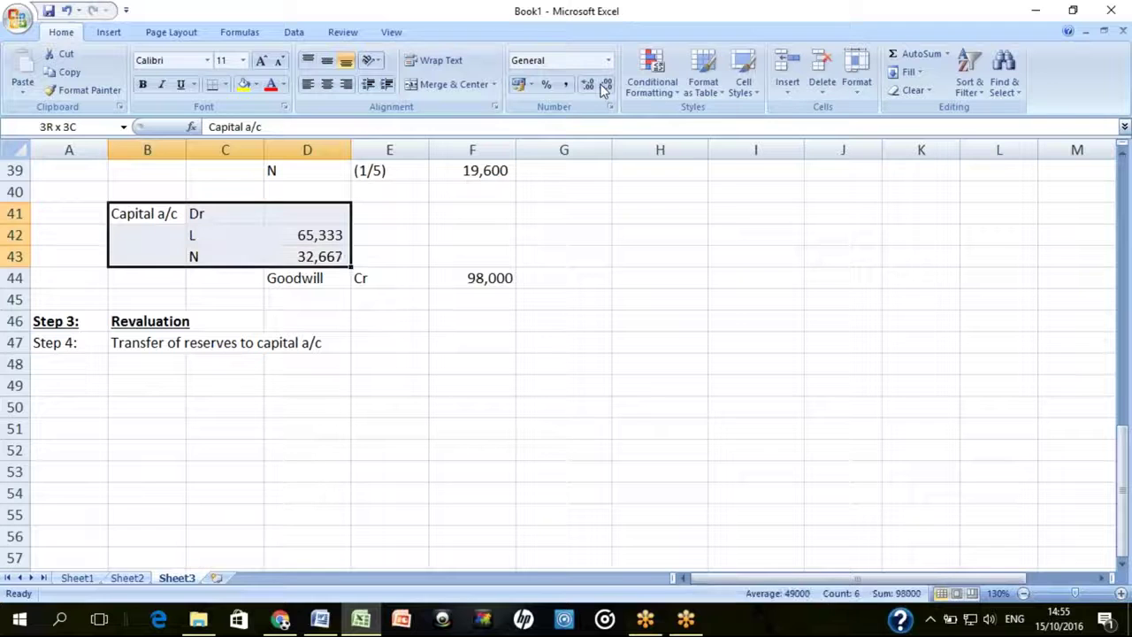
key(shift+Down)
key(shift+Right)
key(shift+Right)
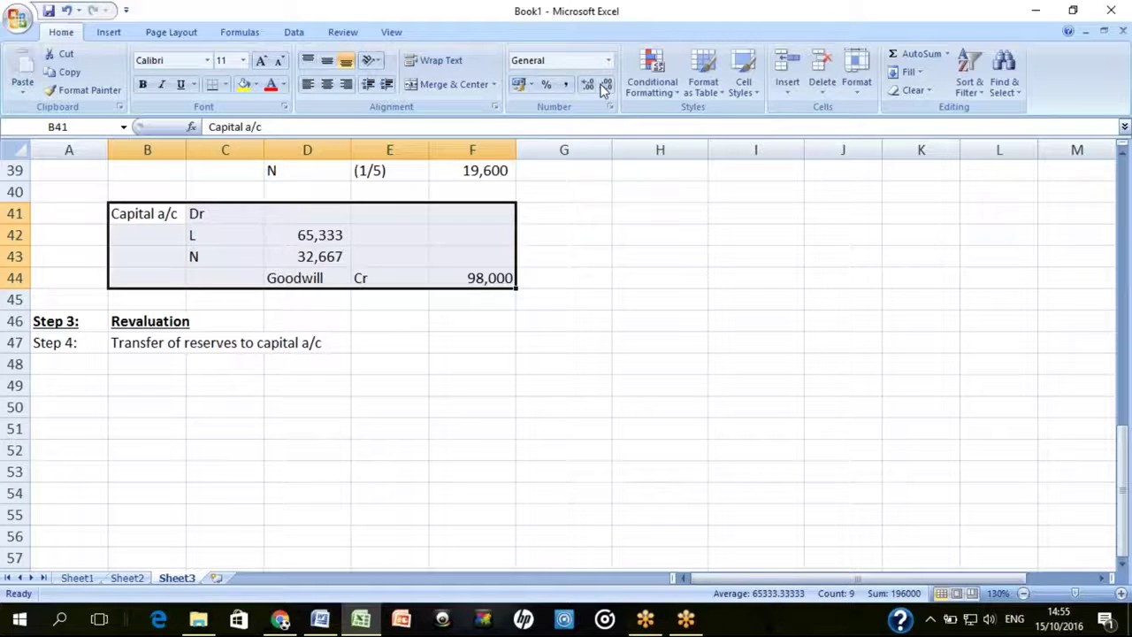
Reread the term about the remaining partners writing off goodwill in the Word question, and return to the Excel workings
key(Up)
key(Up)
key(Up)
key(Up)
key(Up)
key(Up)
key(Up)
key(Up)
key(Up)
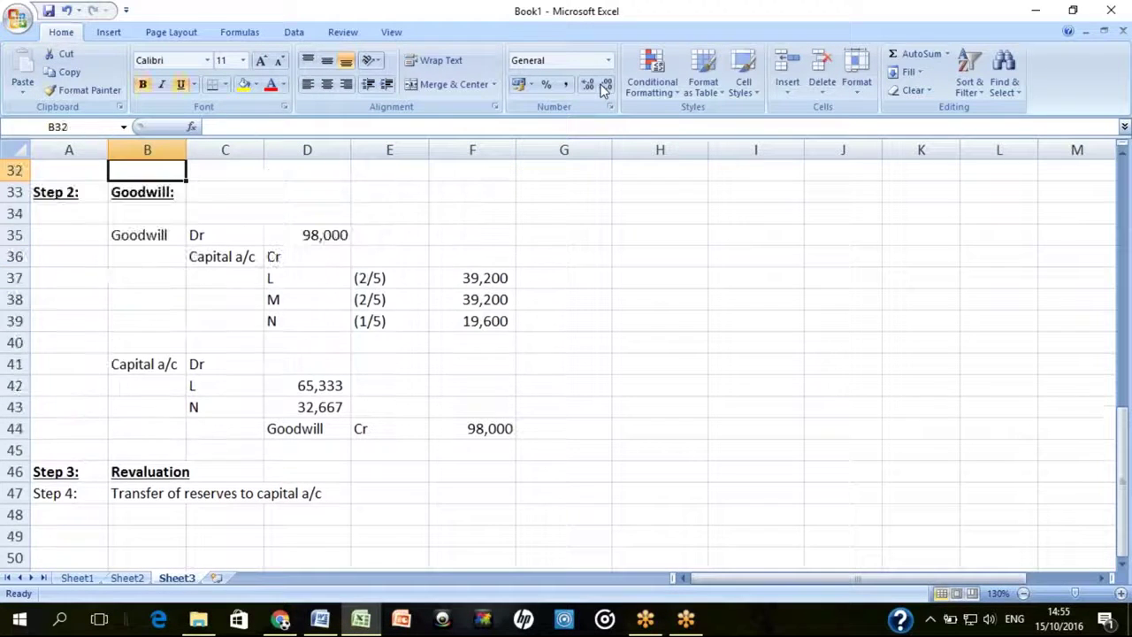
key(alt+Tab)
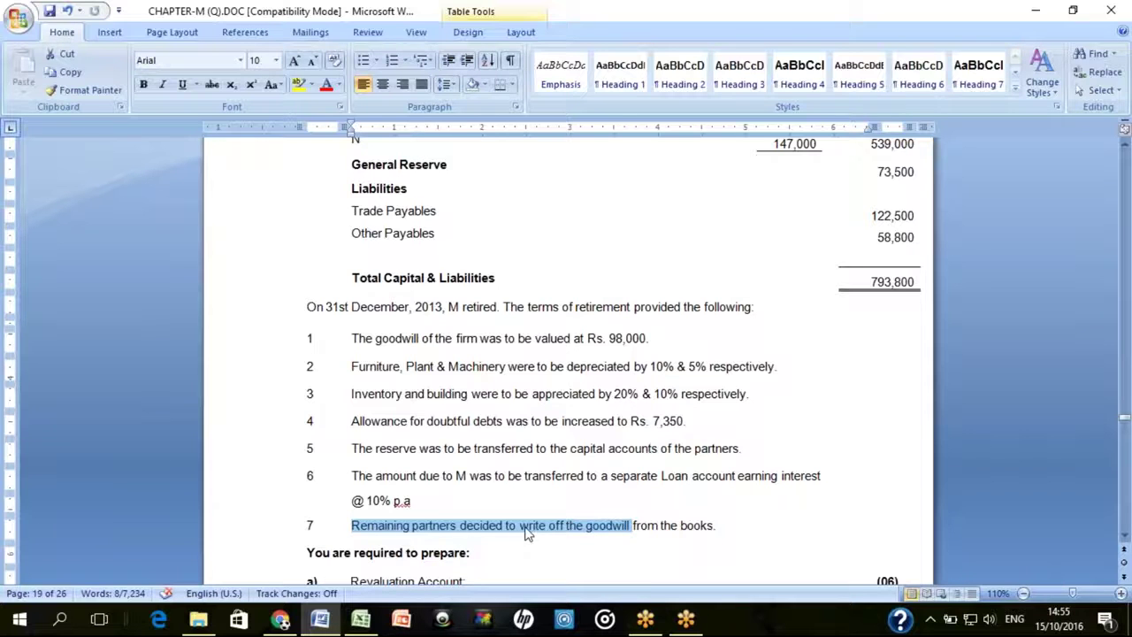
click(600, 525)
key(alt+Tab)
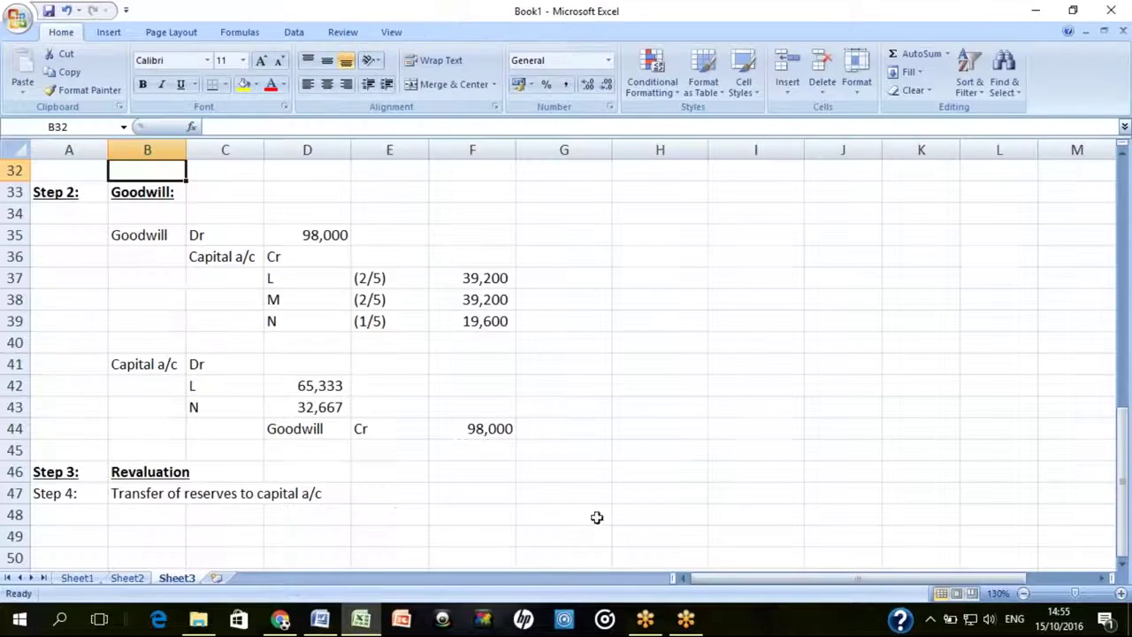
Label the goodwill recording entry by entering entry 1: in A35
click(84, 239)
text(entry 1:)
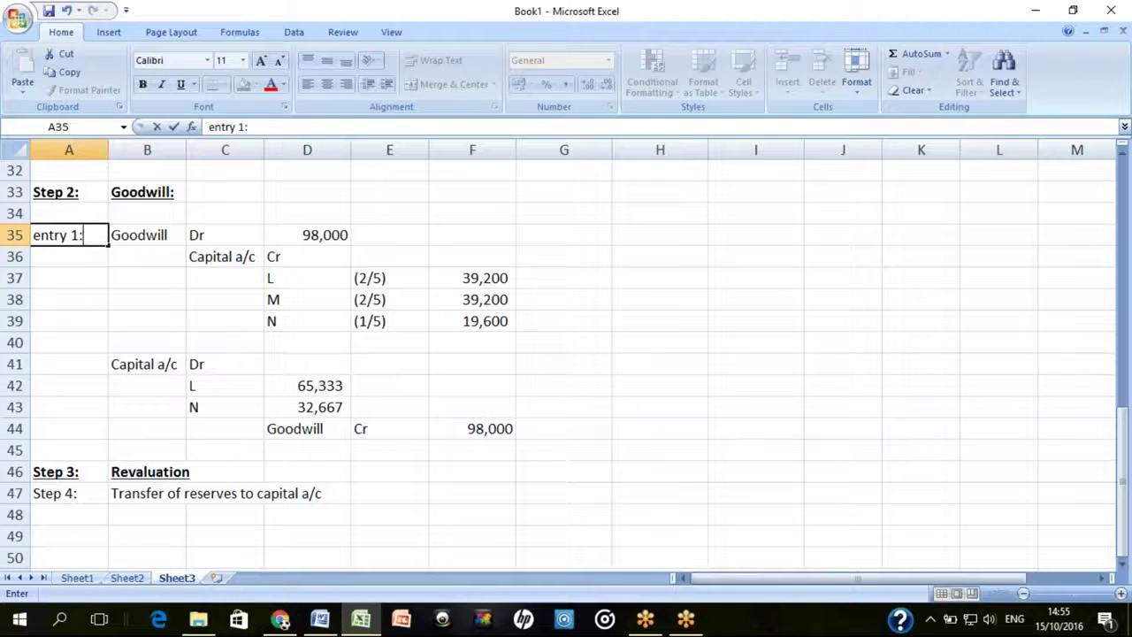
click(147, 256)
Review the goodwill recording entry, going over the Goodwill debit in row 35 and the Capital a/c credit in row 36
drag(142, 235, 310, 235)
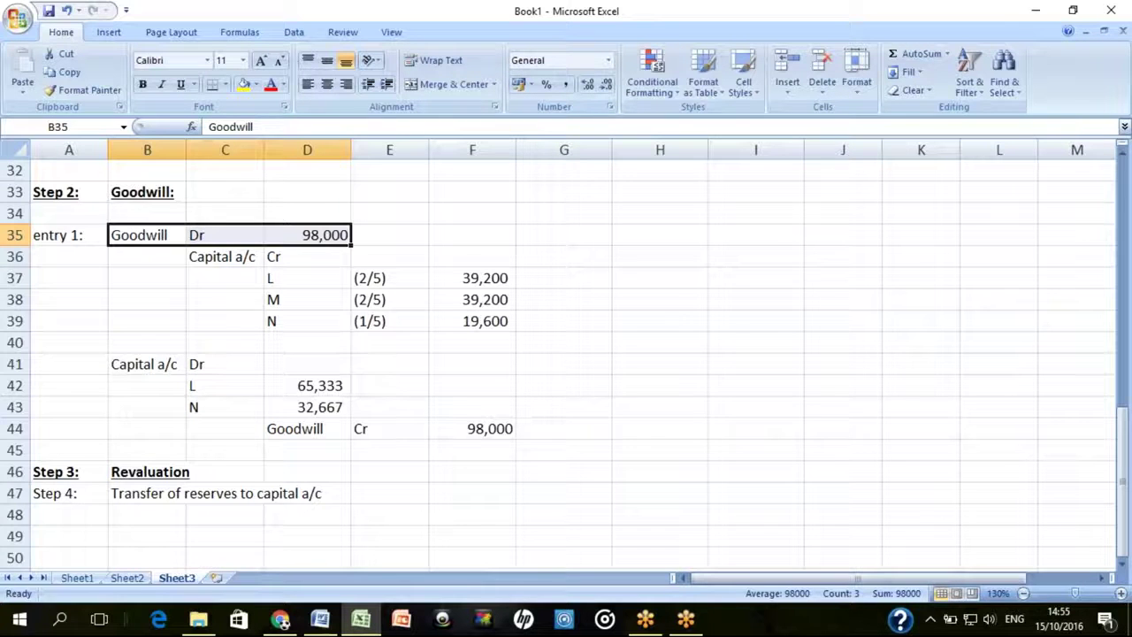
click(147, 235)
key(shift+Right)
key(shift+Right)
click(225, 256)
click(306, 278)
click(225, 235)
drag(147, 234, 306, 234)
click(147, 257)
click(224, 256)
drag(225, 256, 307, 257)
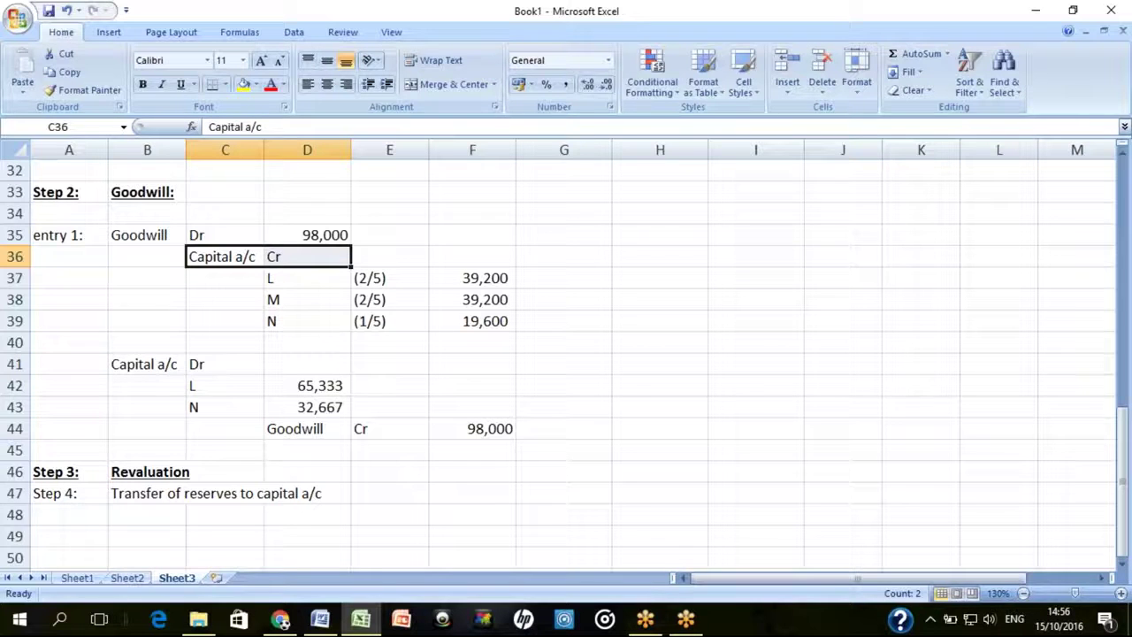
Add the note OLD PSR in G37 beside the partners' shares of the goodwill credit
click(306, 234)
click(389, 257)
click(389, 277)
drag(389, 278, 389, 322)
drag(564, 278, 564, 321)
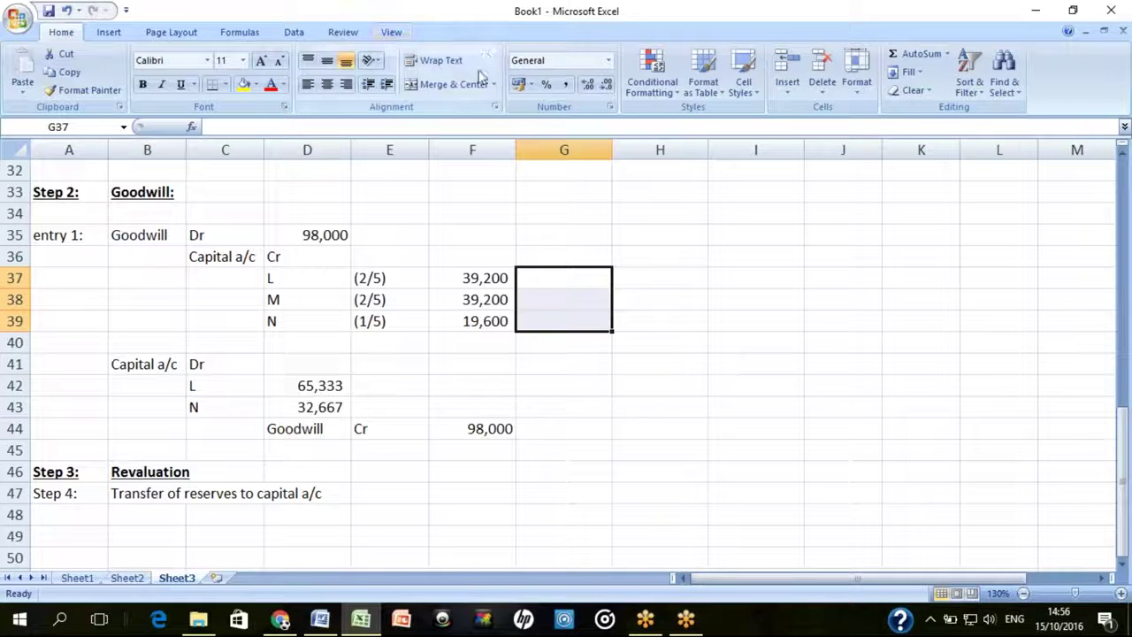
text(OLD PSR)
key(Return)
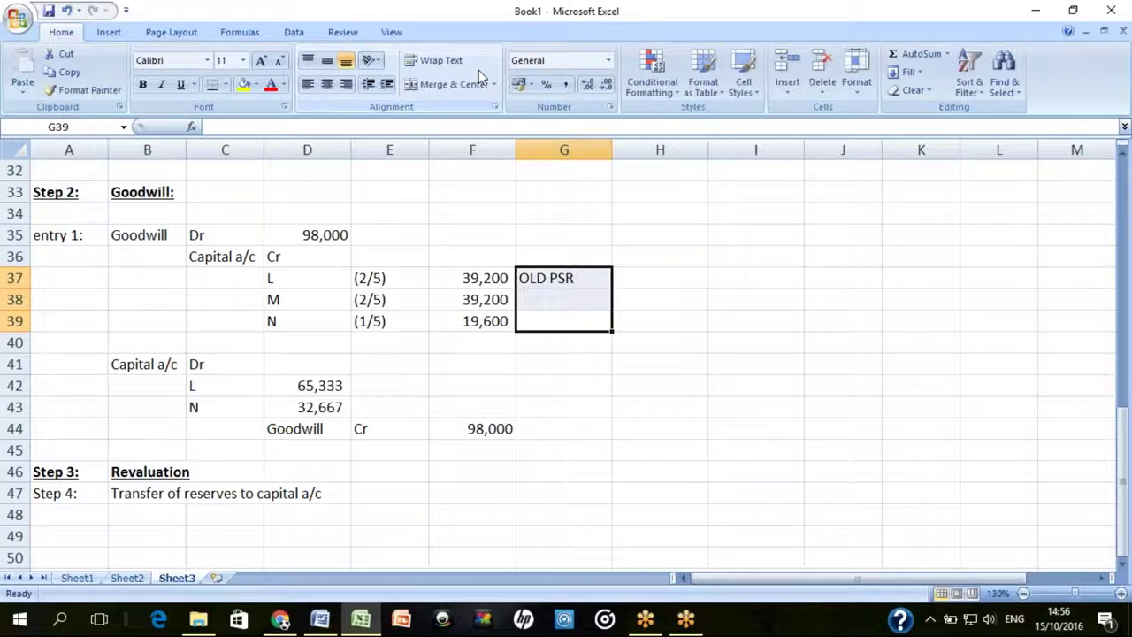
Label the goodwill write-off entry by entering entry 2: in A41
key(Down)
key(Down)
key(Down)
key(Down)
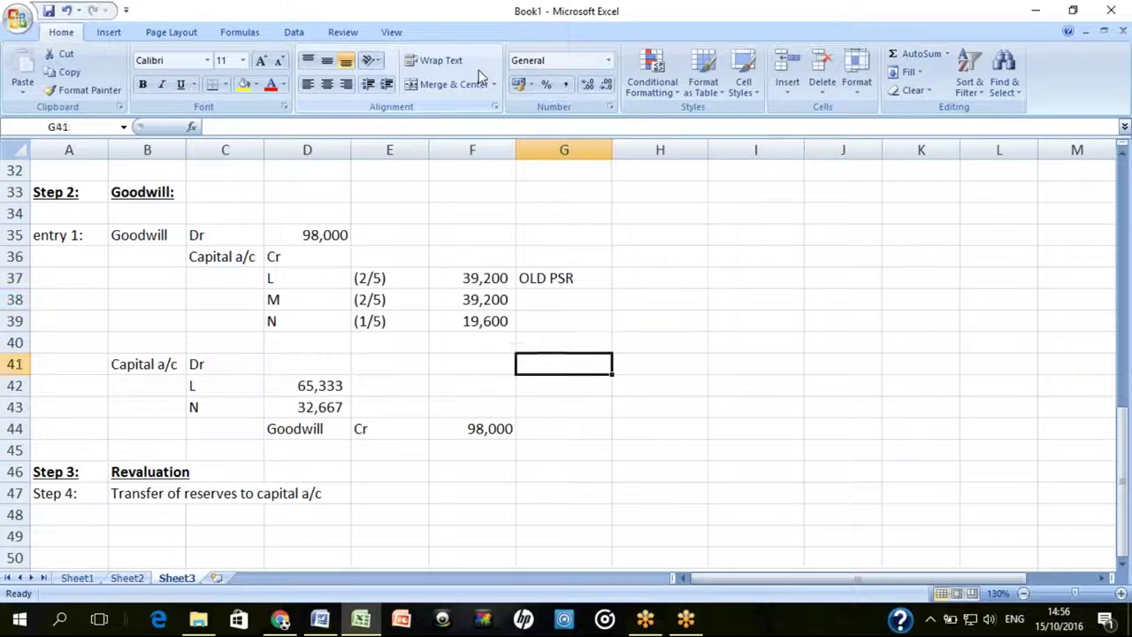
key(Left)
key(Left)
key(Left)
key(Left)
key(Left)
key(Left)
key(Up)
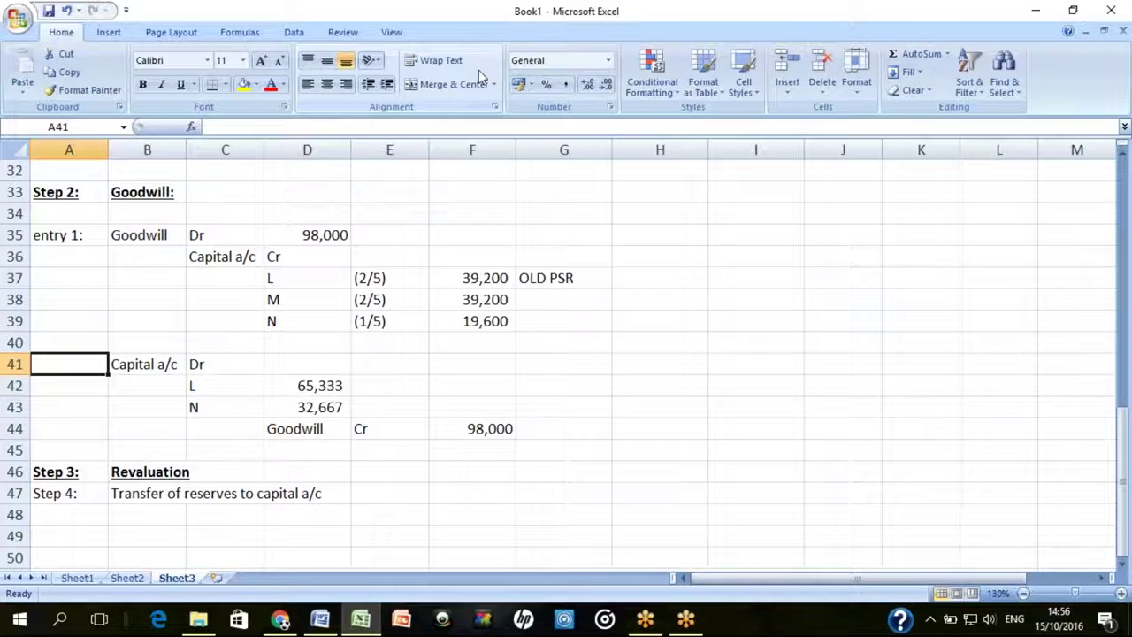
text(entry 2)
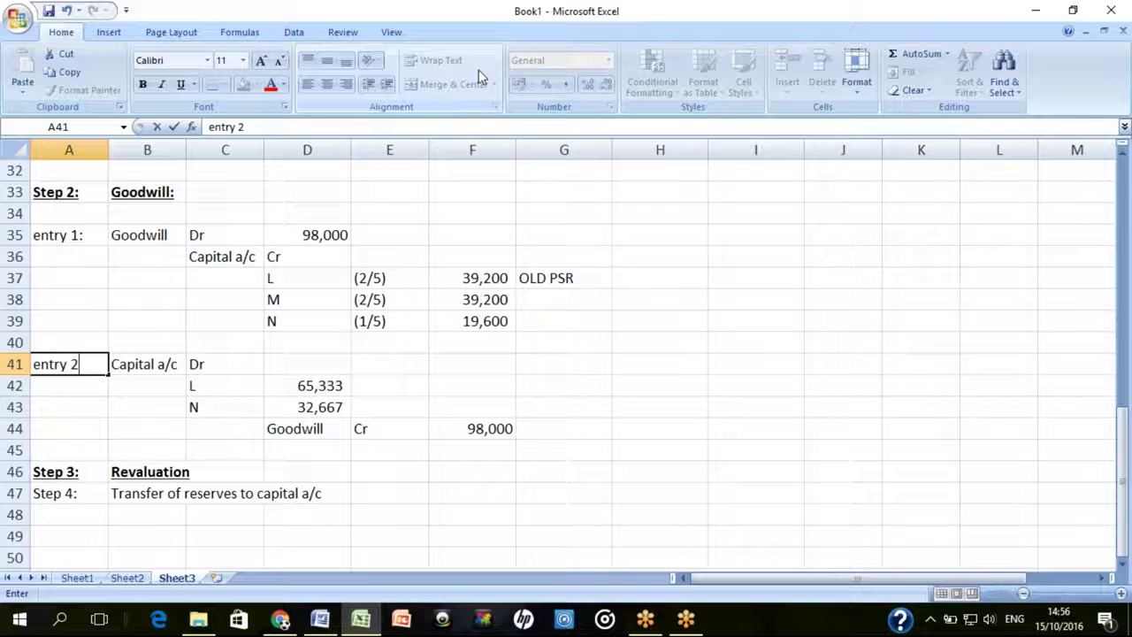
text(:)
key(Return)
Review the goodwill write-off entry, going over the Goodwill credit in row 44 and the Capital a/c debit in rows 41 to 43
key(Up)
key(Right)
key(Right)
key(Right)
key(Down)
key(Down)
key(Down)
key(shift+Right)
key(shift+Right)
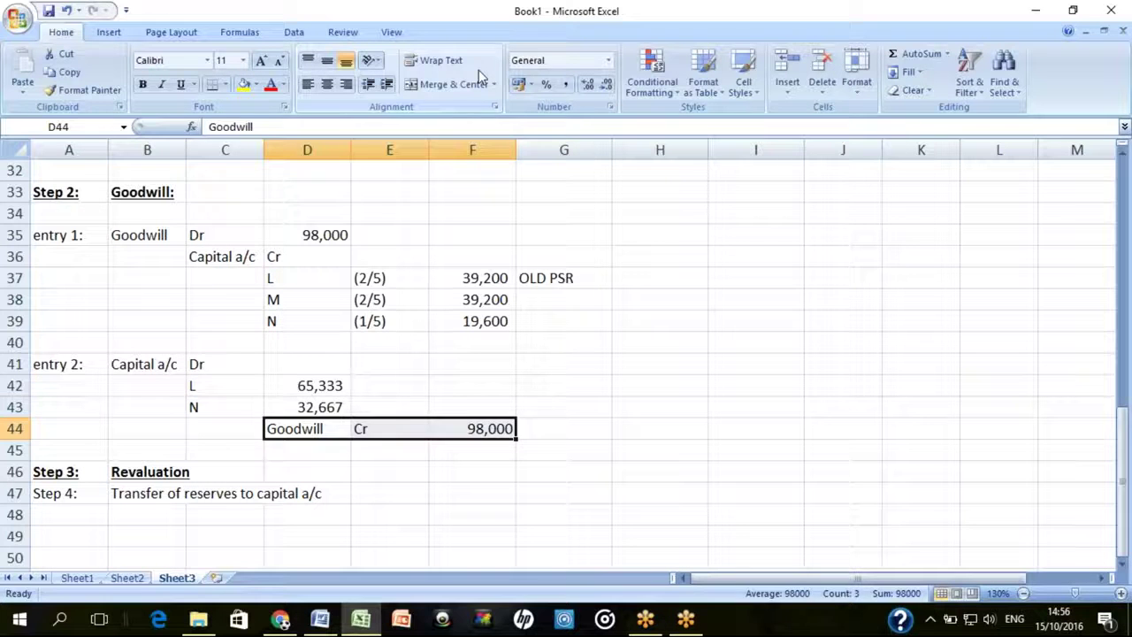
key(Up)
key(Up)
key(Left)
key(Left)
key(Up)
key(shift+Right)
key(shift+Right)
key(shift+Right)
key(shift+Left)
key(shift+Down)
key(shift+Down)
Review the goodwill recording entry by selecting the whole block B35:F39
key(Up)
key(Up)
key(Up)
key(Up)
key(Up)
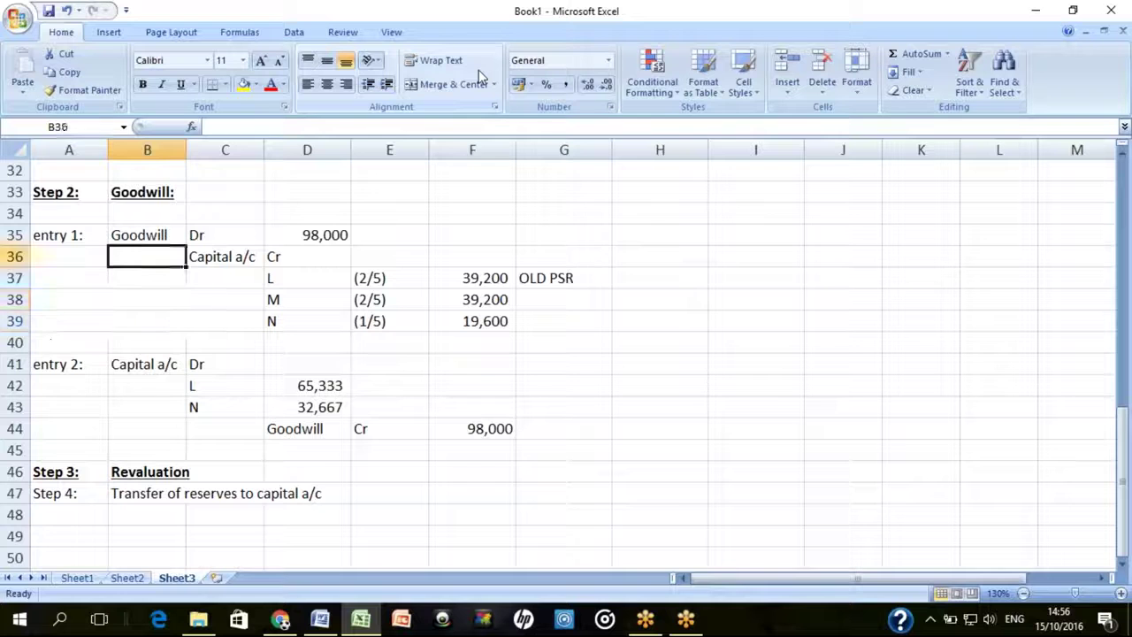
key(Up)
key(shift+Down)
key(shift+Down)
key(shift+Down)
key(shift+Down)
key(shift+Right)
key(shift+Right)
key(shift+Right)
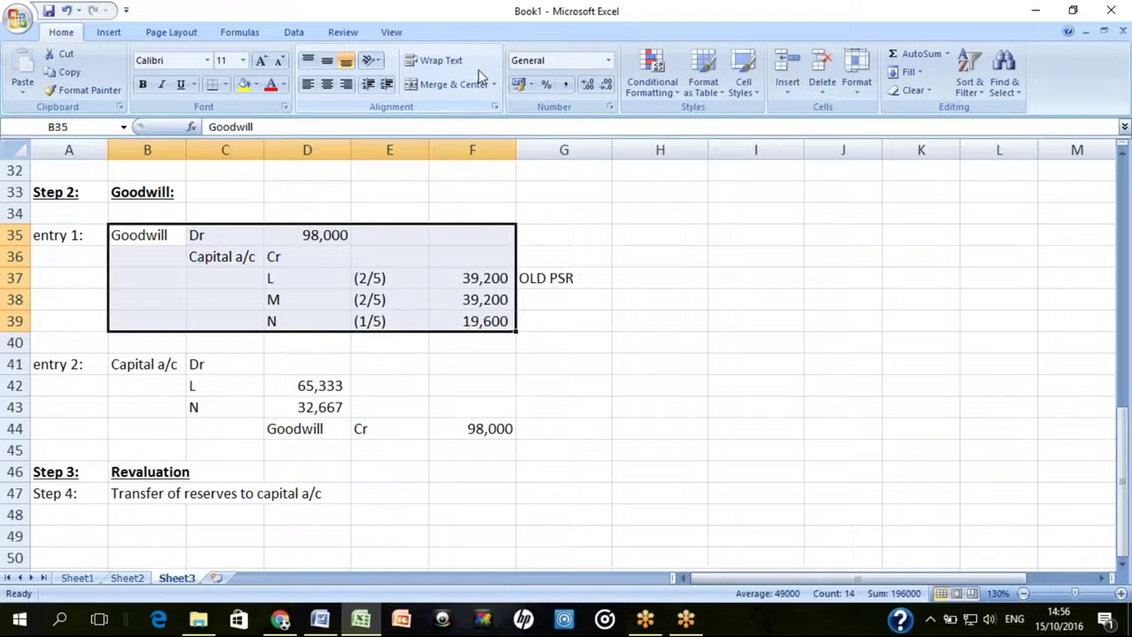
Add the note NEW PSR in E42 beside the partners' shares of the goodwill write-off
key(Down)
key(Down)
key(Down)
key(Down)
key(Down)
key(Down)
key(Down)
key(Right)
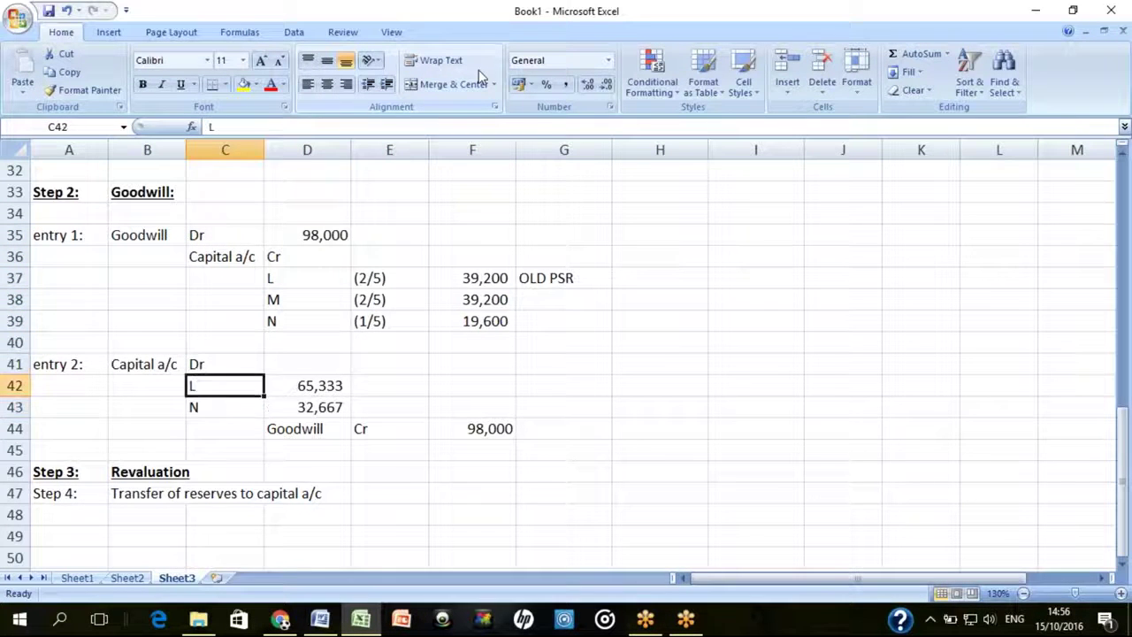
key(Right)
key(shift+Down)
key(Right)
text(NEW PSR)
key(Return)
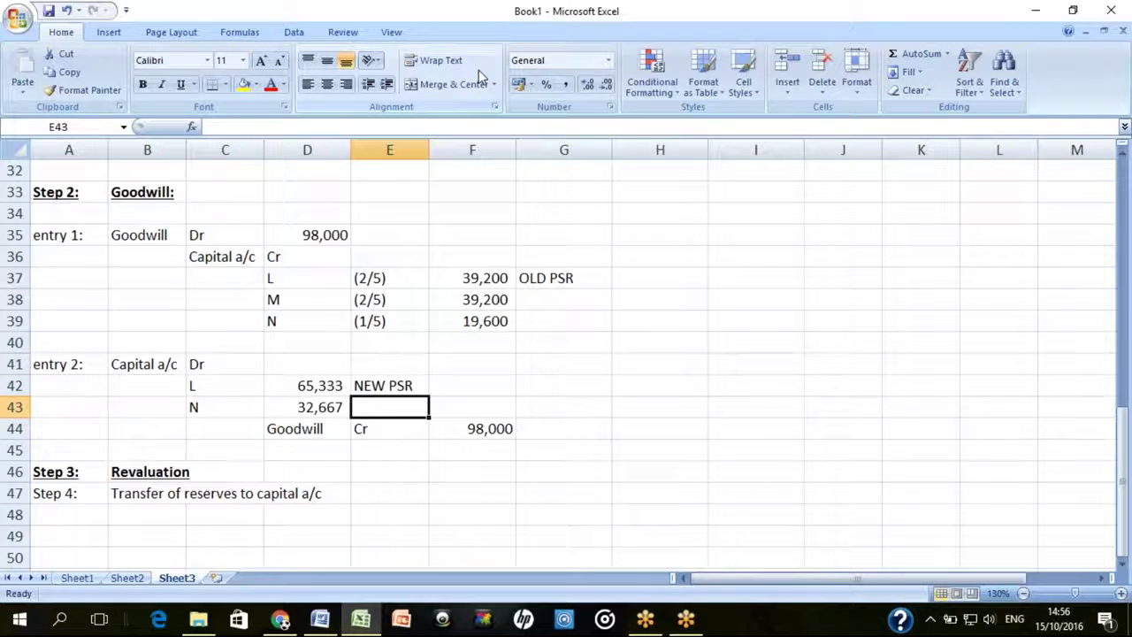
Delete the NEW PSR note in E42 and the OLD PSR note in G37
key(Up)
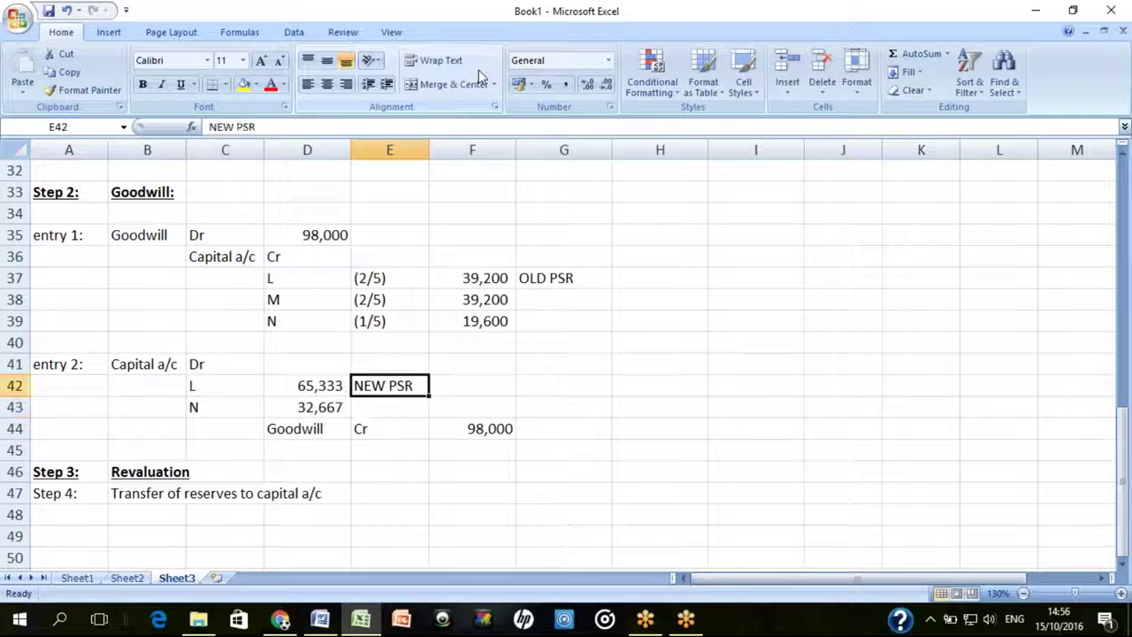
key(Delete)
key(Right)
key(Right)
key(Up)
key(Up)
key(Up)
key(Up)
key(Up)
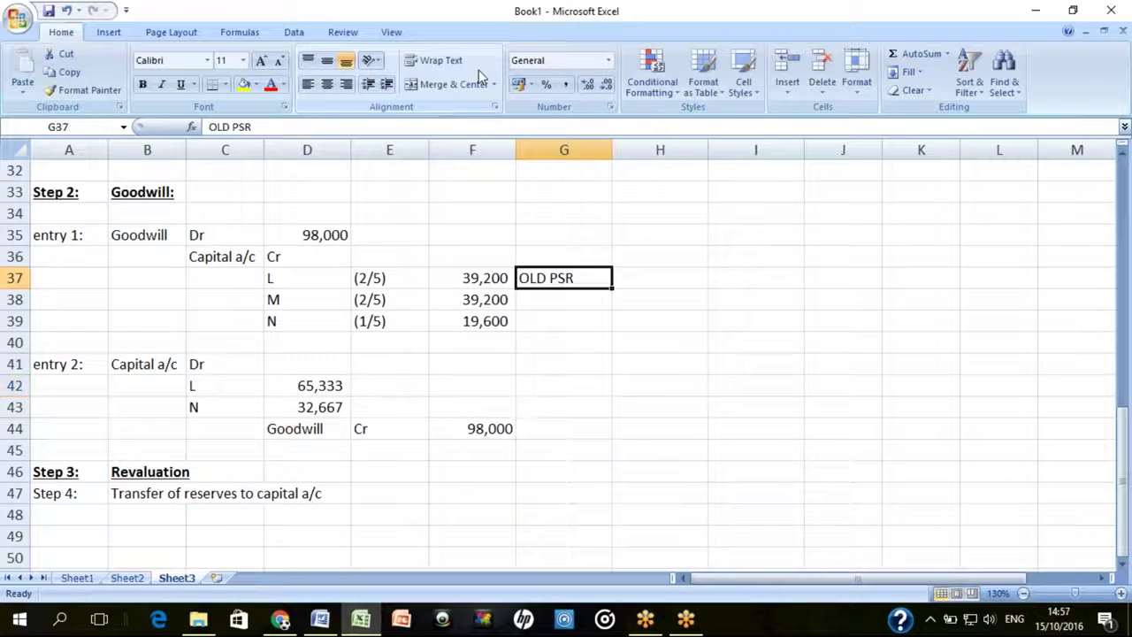
key(Delete)
Make the Step 4 heading about transferring reserves to capital, in A47:B47, bold and underlined
key(Down)
key(Down)
key(Down)
key(Left)
key(Down)
key(Down)
key(Down)
key(Down)
key(Down)
key(Down)
key(Down)
key(Left)
key(Left)
key(Left)
key(Left)
key(Left)
key(shift+Right)
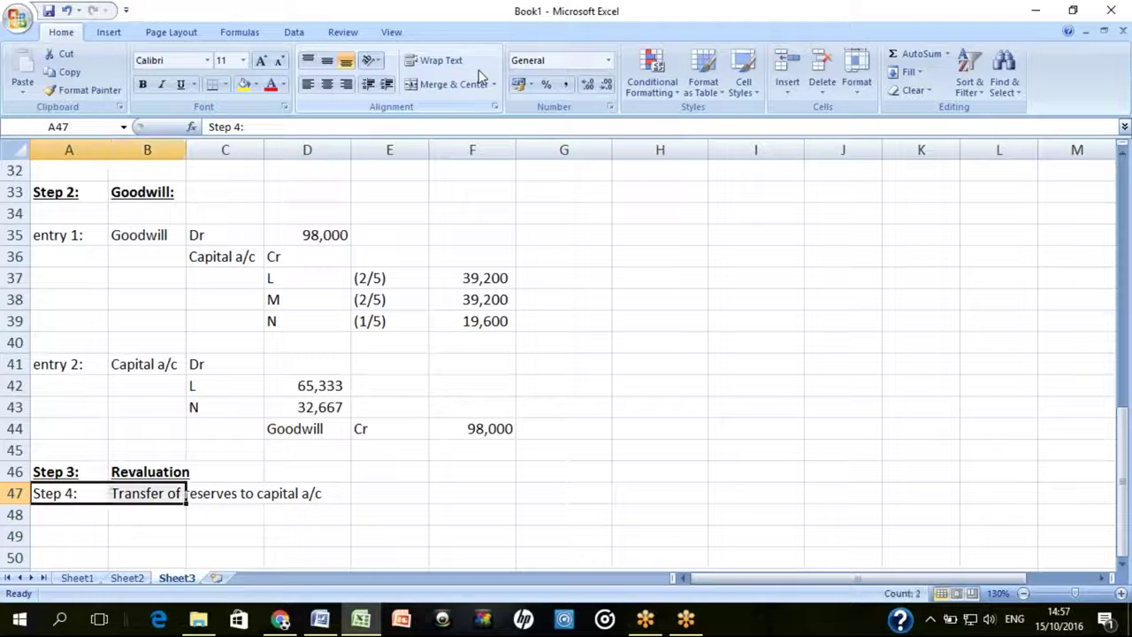
key(ctrl+b)
key(ctrl+u)
key(Down)
key(Down)
key(Down)
Reread the capital and reserve balances and M's retirement terms in the Word question, and return to the Excel workings below Step 4
key(alt+Tab)
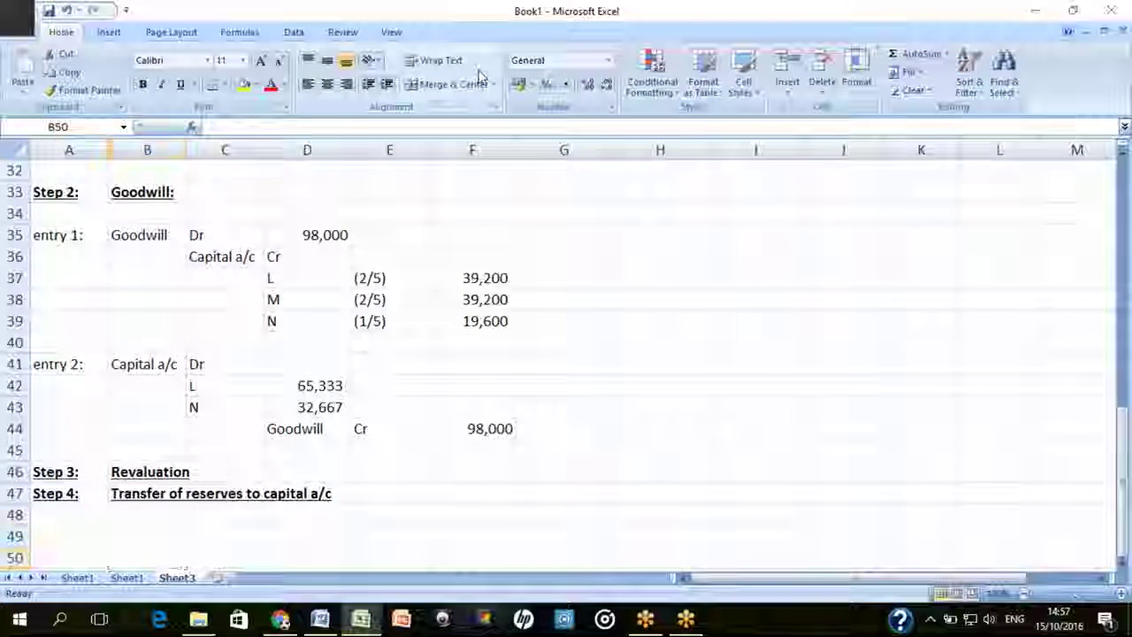
key(Up)
key(Up)
key(Up)
key(Up)
key(Up)
key(Up)
key(Up)
key(Up)
key(Up)
key(Up)
key(Up)
key(Up)
key(Up)
key(Up)
key(Up)
key(Up)
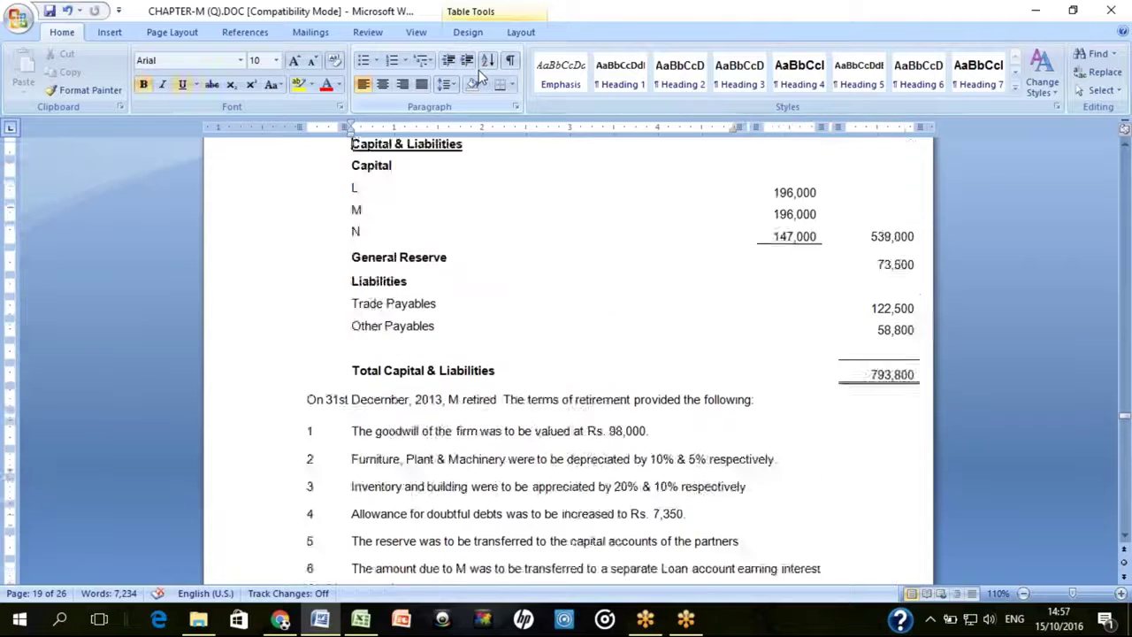
key(Down)
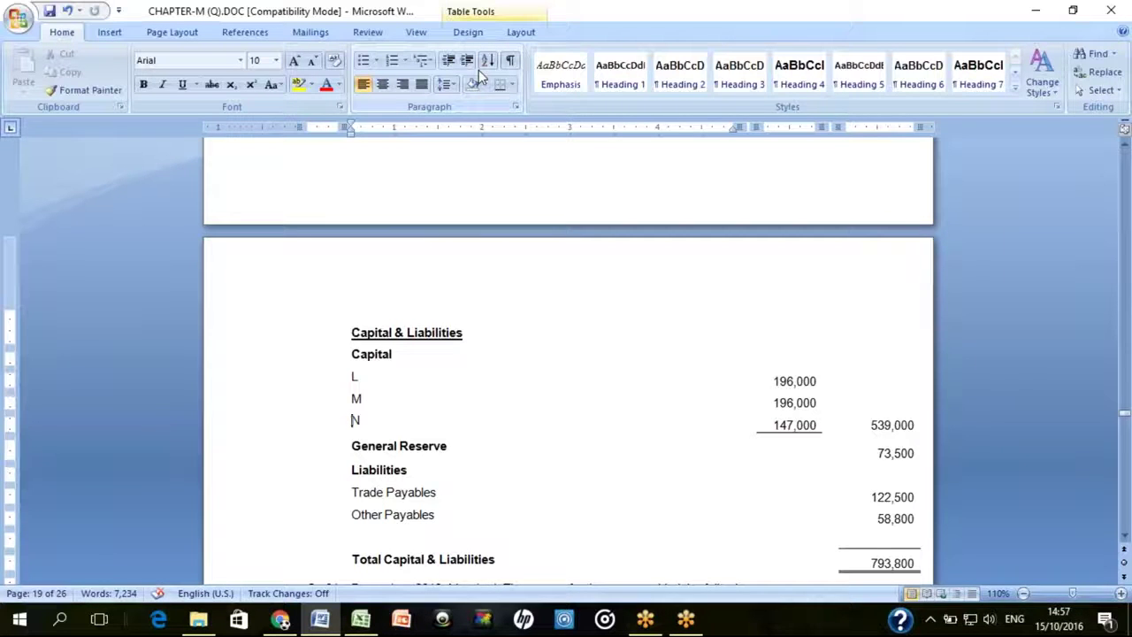
key(Down)
key(Down)
key(Down)
key(Down)
key(Down)
key(Down)
key(Down)
key(Down)
key(Down)
key(Down)
key(Down)
key(Down)
key(Down)
key(Down)
key(Down)
key(Down)
key(Down)
key(Down)
key(Down)
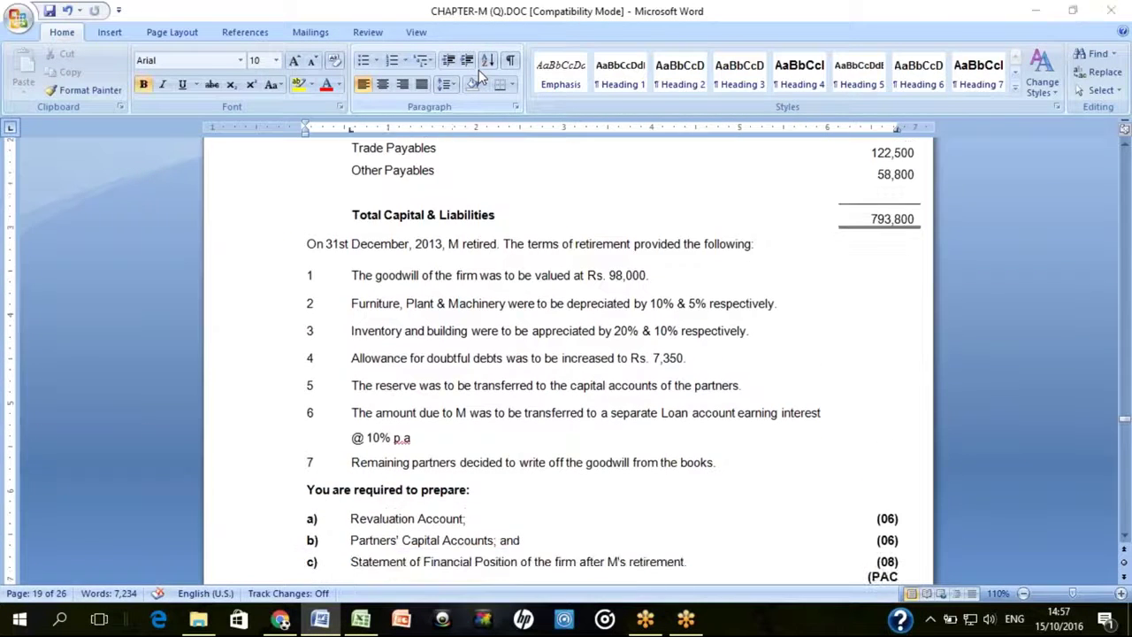
key(alt+Tab)
key(Up)
key(Up)
key(Down)
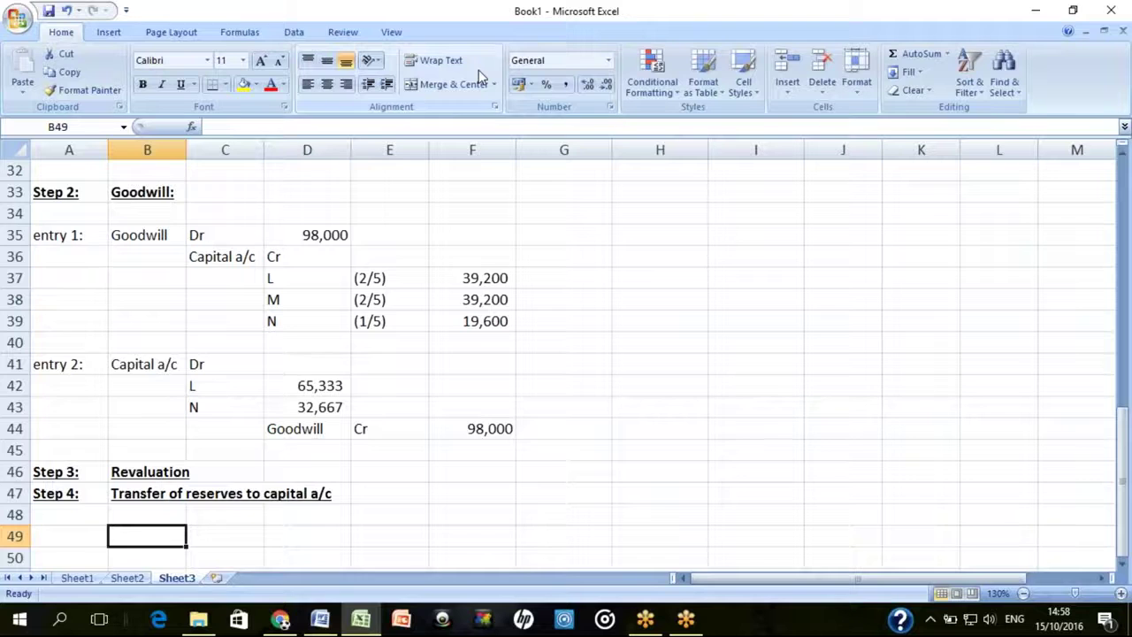
Check the General Reserve balance among the capital and liabilities in the Word question, and return to the Excel workings
key(alt+Tab)
key(Up)
key(Up)
key(Up)
key(Up)
key(Up)
key(Up)
key(Up)
key(Up)
key(Up)
key(Up)
key(Up)
key(Up)
key(Up)
key(Up)
key(Up)
key(Up)
key(Up)
key(Up)
key(Up)
key(Up)
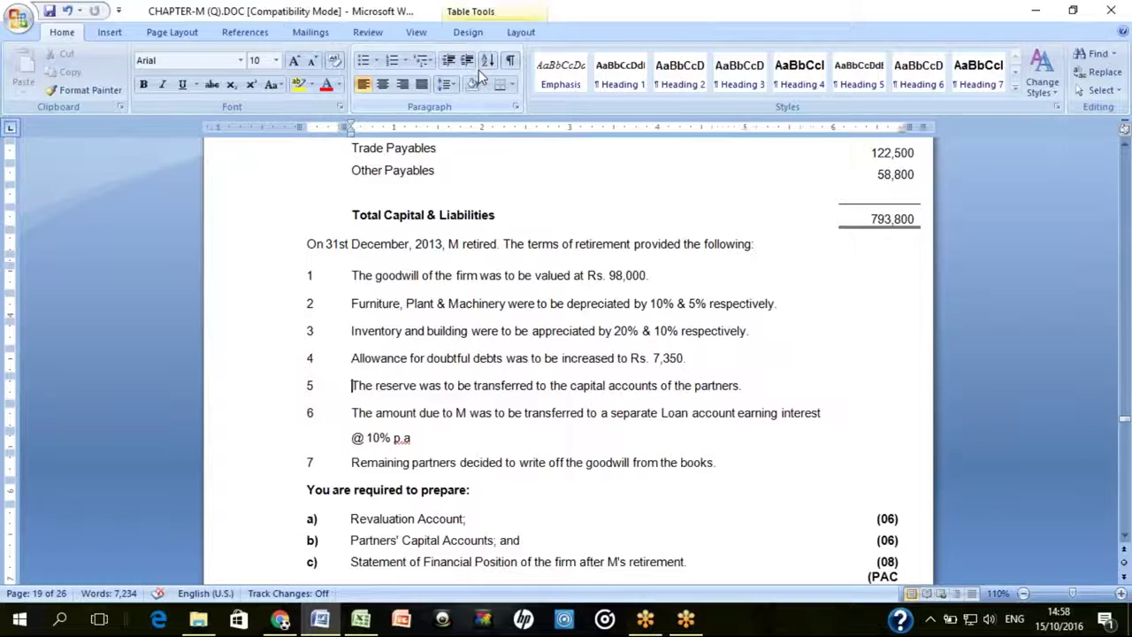
key(Up)
key(Up)
key(Up)
key(Up)
key(Up)
key(Up)
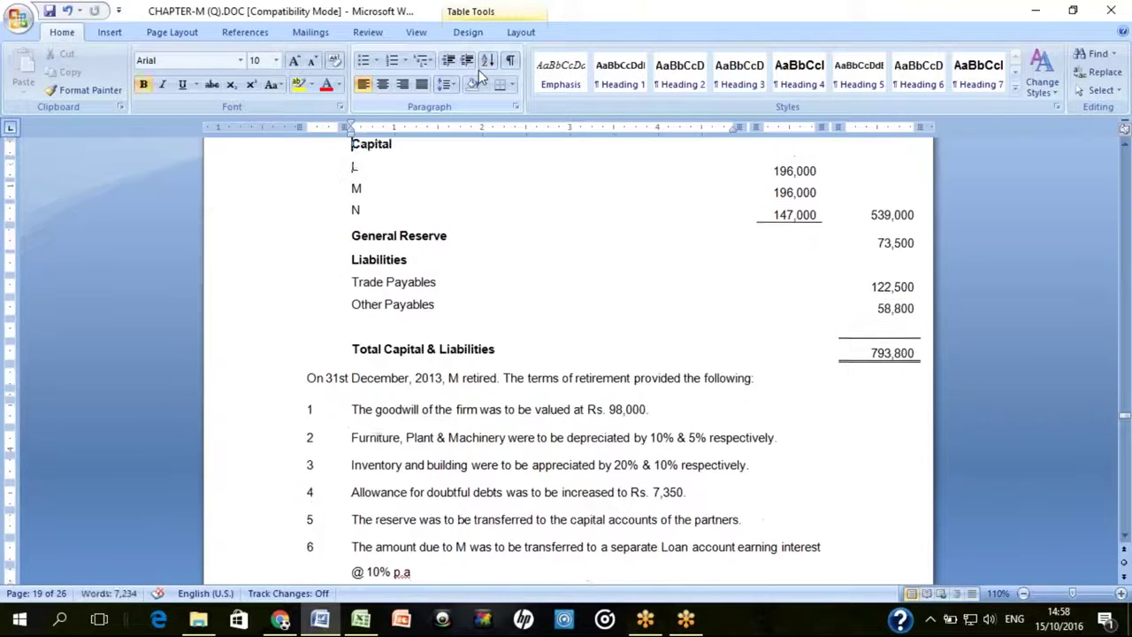
drag(915, 283, 876, 284)
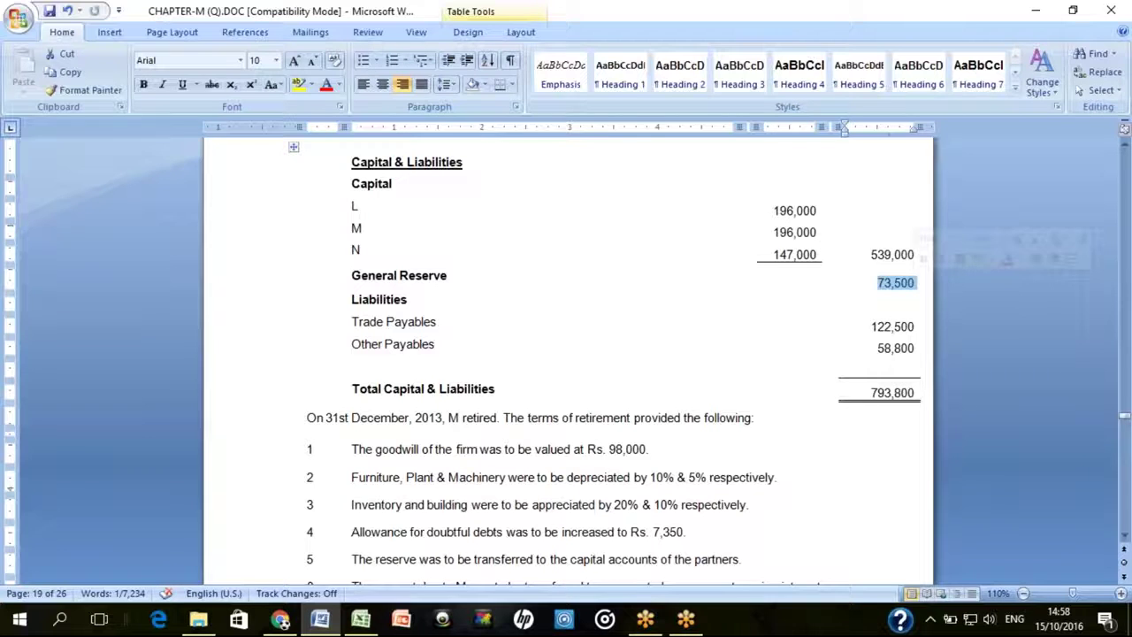
key(alt+Tab)
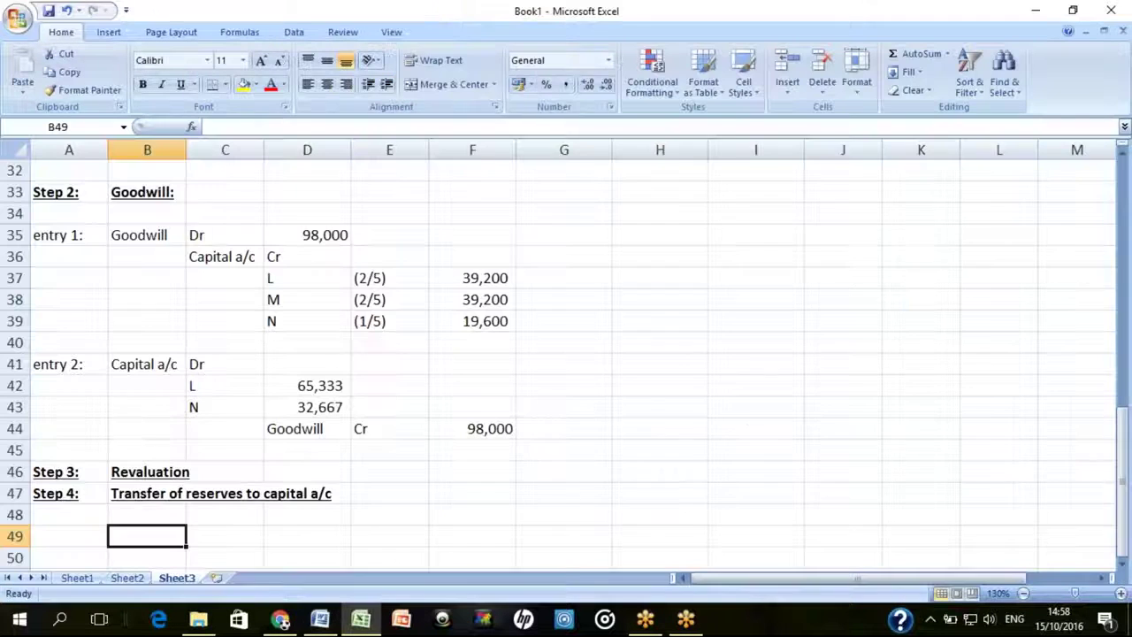
Enter the debit line of the reserve transfer in row 49: General Reserve, Dr., 73,500 in B49, D49 and E49
text(General)
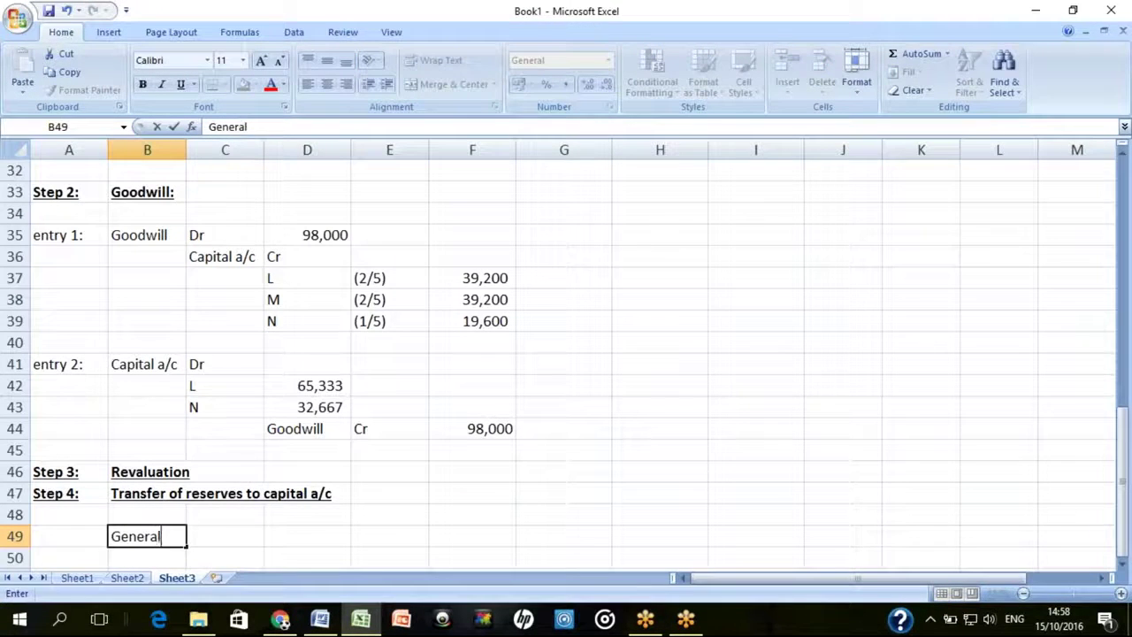
text( Reserve)
key(Return)
key(Right)
key(Right)
key(Up)
text(Dr)
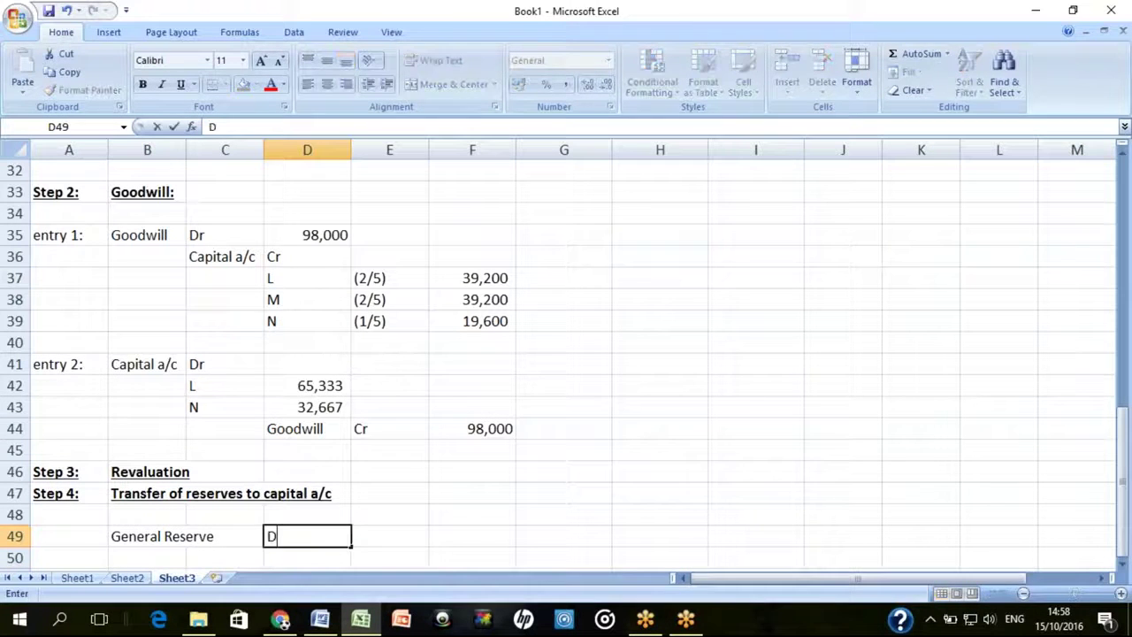
key(Return)
key(Right)
key(alt+Tab)
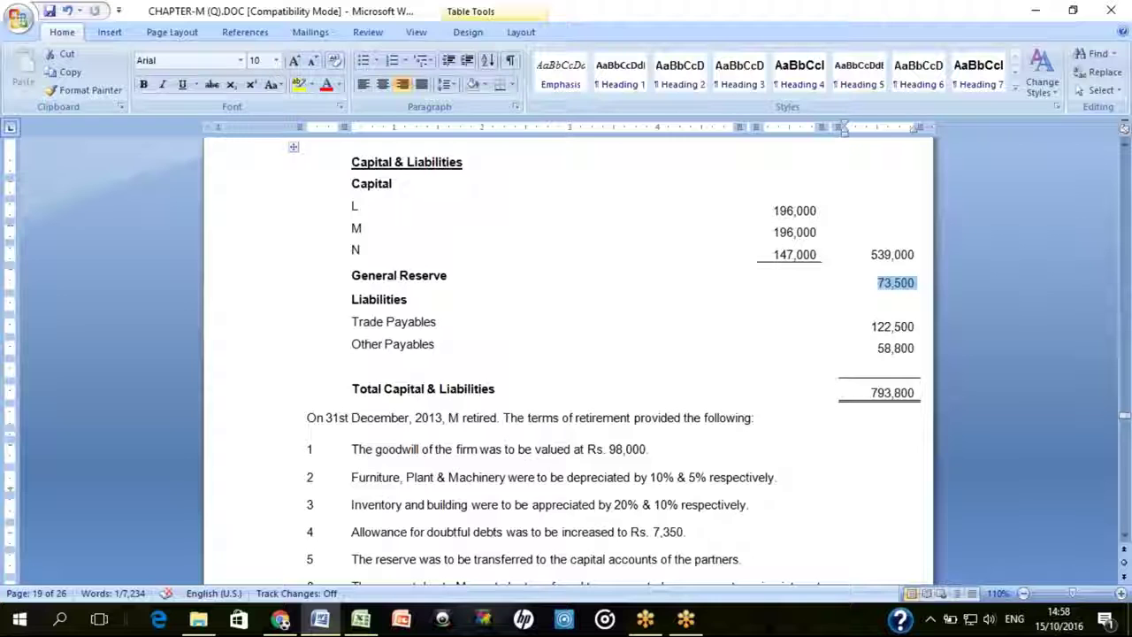
key(alt+Tab)
key(Up)
text(7)
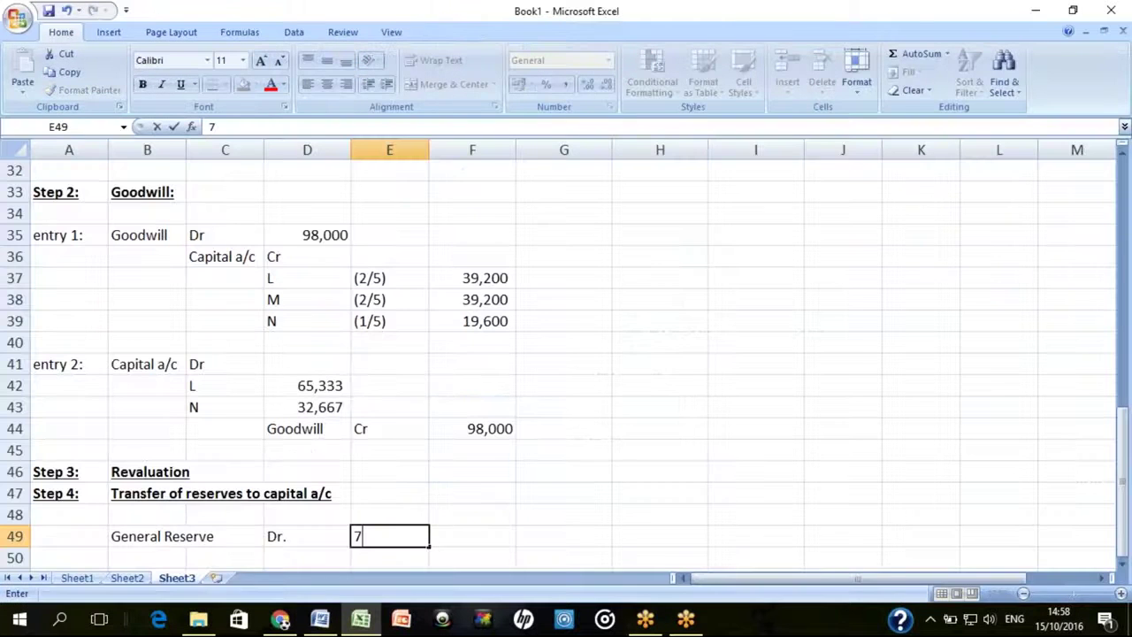
text(3,500)
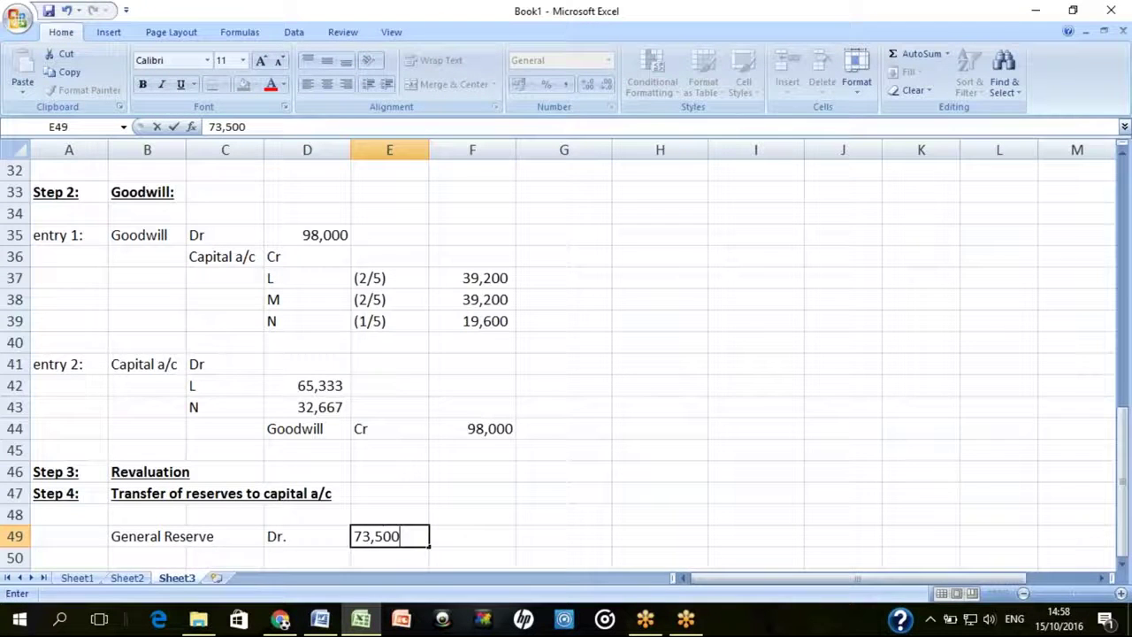
key(Return)
Enter Capital a/c in D50 under the General Reserve debit and list partners L, M and N in D51:D53
click(307, 557)
text(C)
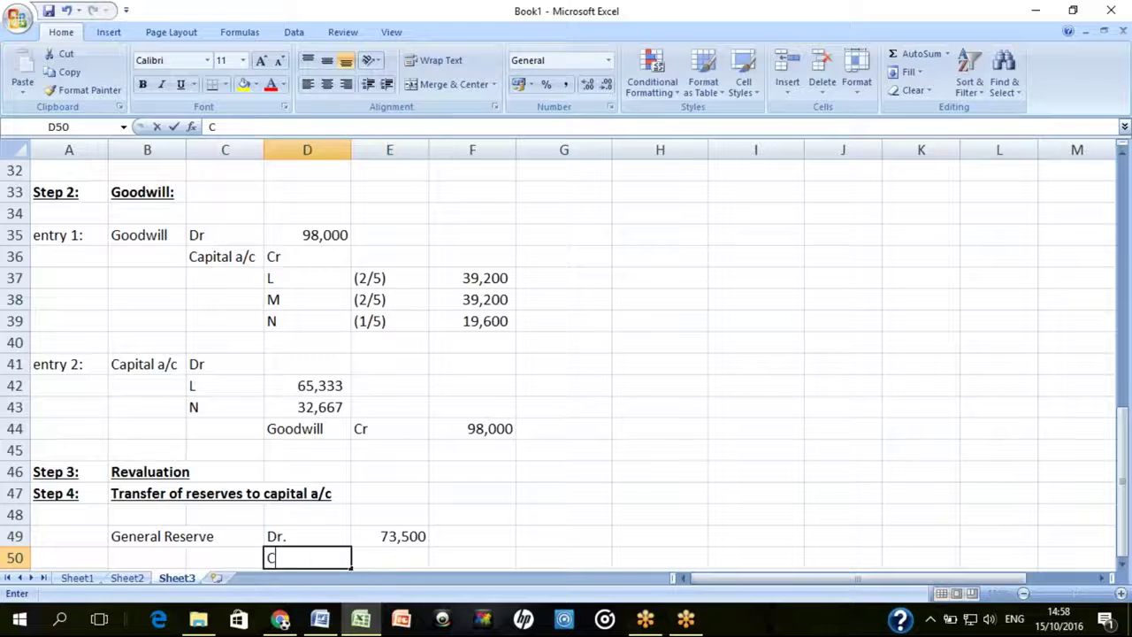
text(apital ac)
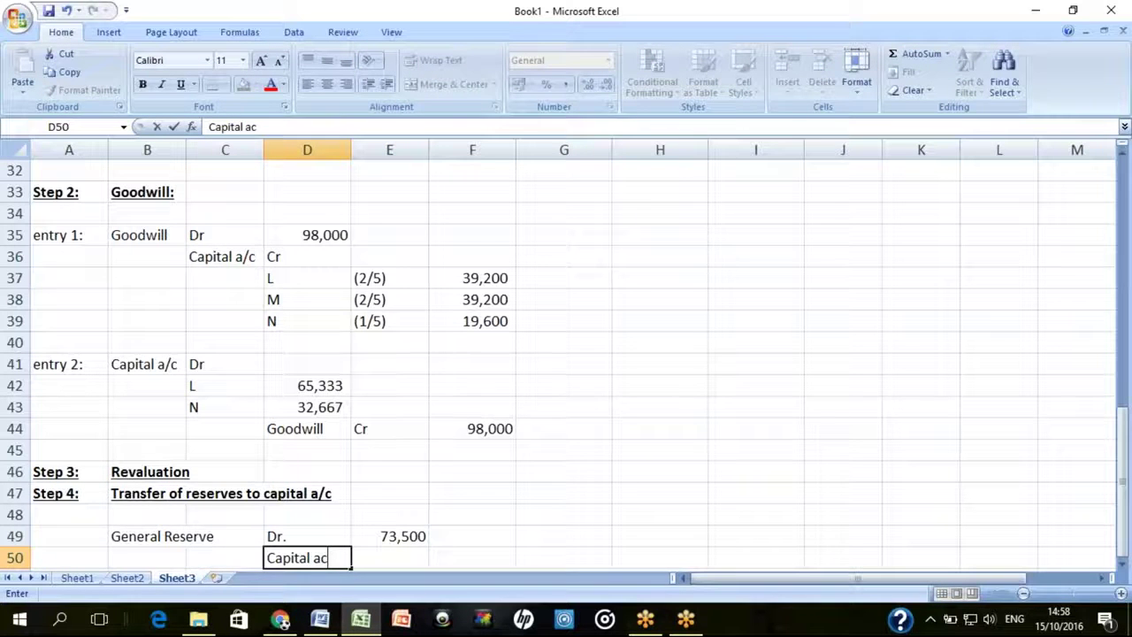
key(BackSpace)
text(/c)
key(Return)
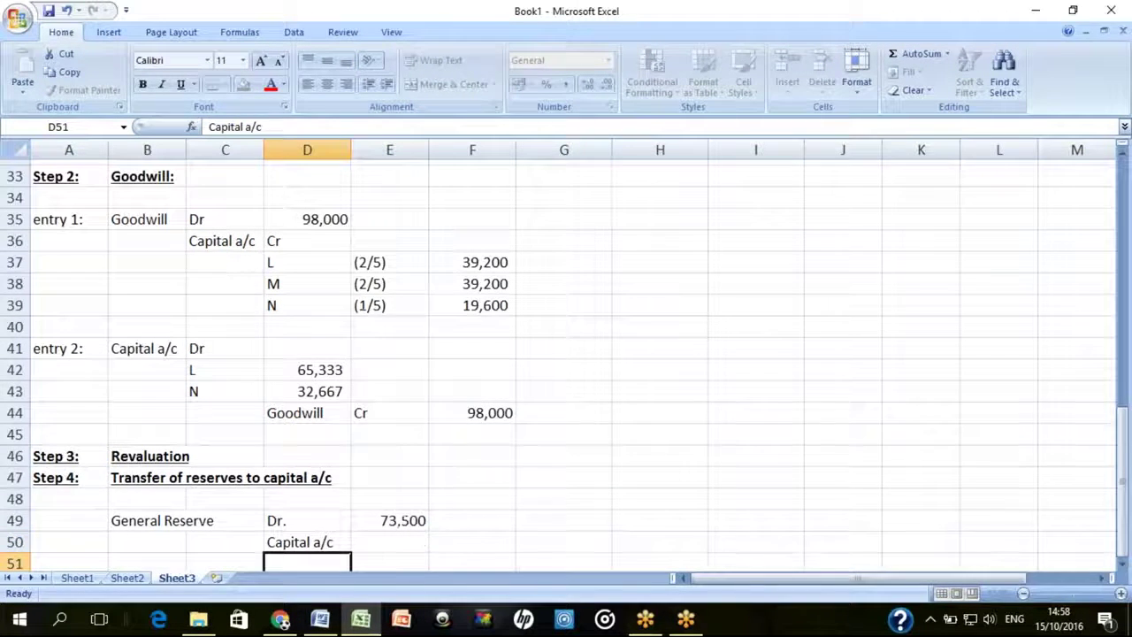
key(Right)
key(Left)
text(L)
key(Return)
text(M)
key(Return)
text(N)
key(Return)
Copy the profit-sharing fractions (2/5), (2/5) and (1/5) from E37:E39 of the goodwill entry to E51:E53
key(Right)
key(Up)
key(Up)
key(Up)
key(Up)
key(Up)
key(Up)
key(Up)
key(Up)
key(Up)
key(Up)
key(Up)
key(Up)
key(Up)
key(Up)
key(Up)
key(Up)
key(Up)
drag(390, 213, 389, 235)
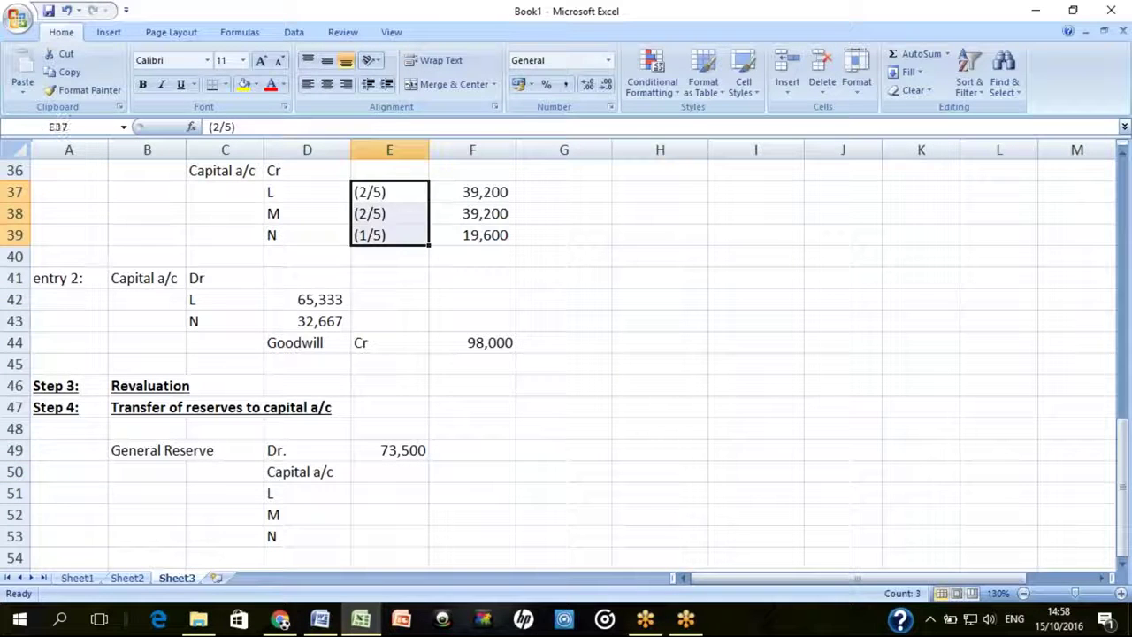
key(ctrl+c)
key(Down)
key(Down)
key(Down)
key(Down)
key(Down)
key(Down)
key(Down)
key(Down)
key(Down)
key(Down)
key(Down)
key(Down)
key(Down)
key(Down)
key(Down)
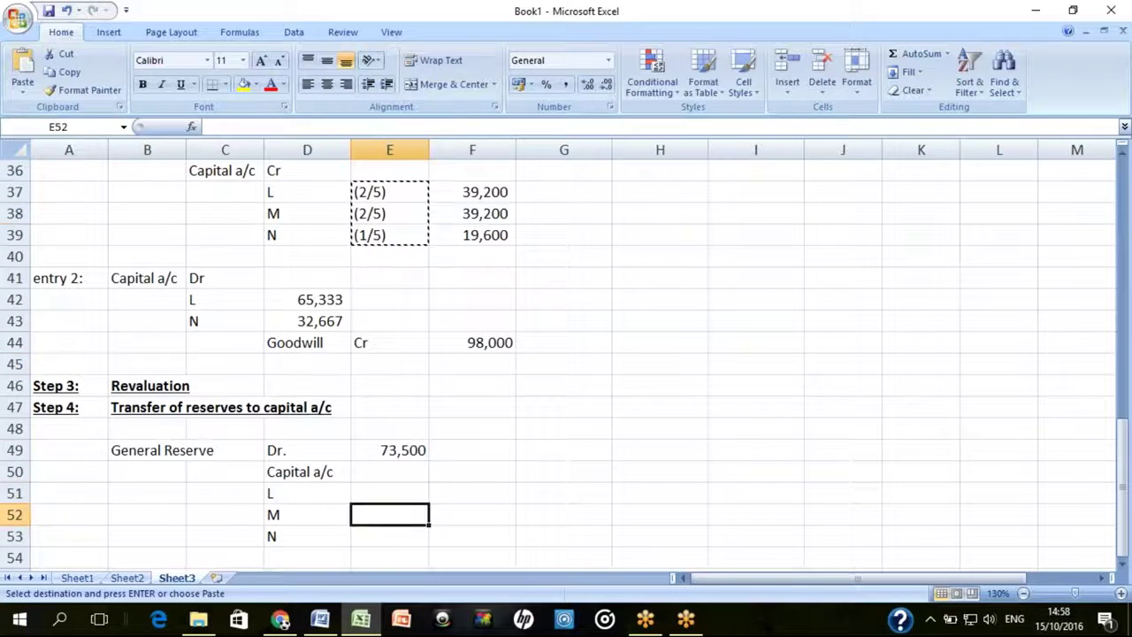
key(Up)
key(Return)
Mark the Capital a/c line of the reserve transfer as a credit with Cr in E50
key(Right)
key(Left)
key(Up)
text(Cr)
key(Return)
Calculate the partners' reserve shares in F51:F53, with =73500*2/5 for L and M and =73500*1/5 for N
key(Right)
text(=)
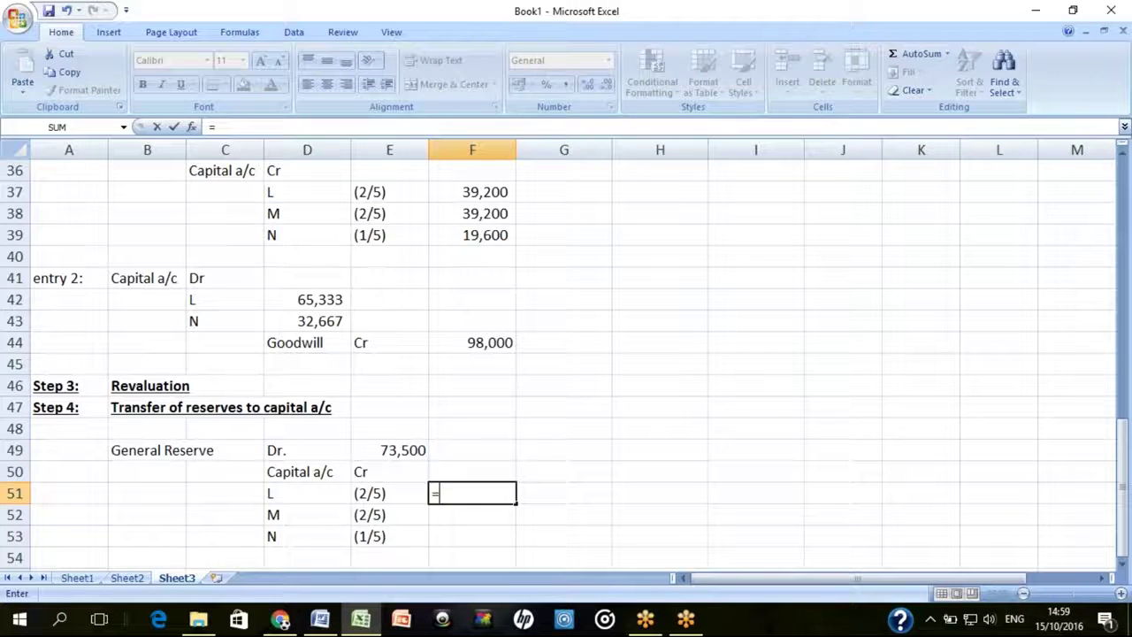
text(73500*)
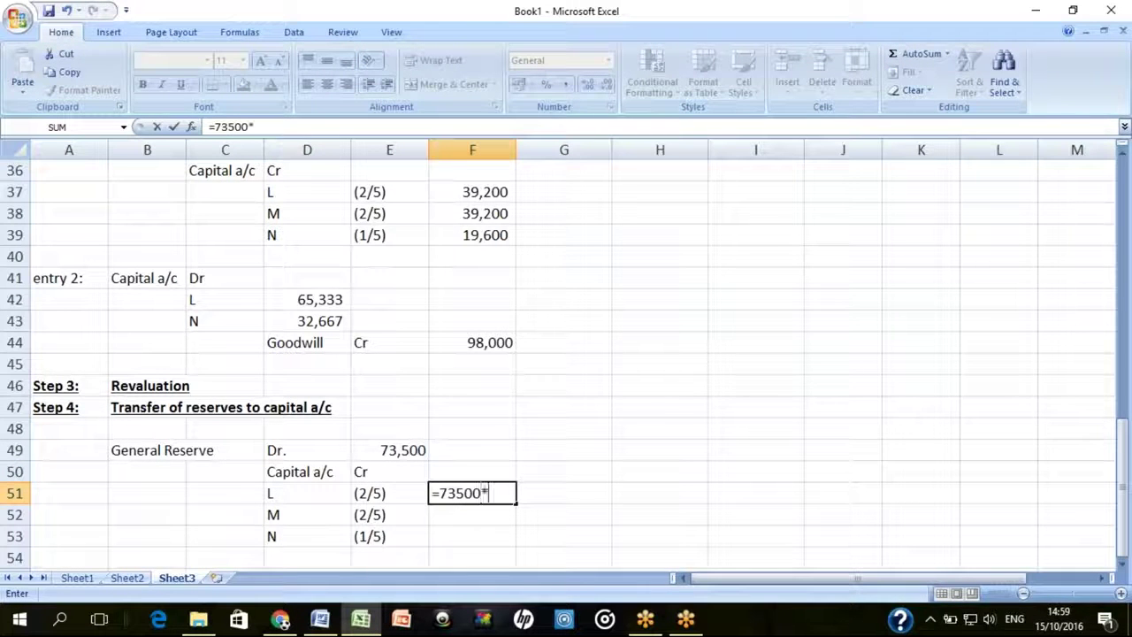
key(Return)
key(ctrl+d)
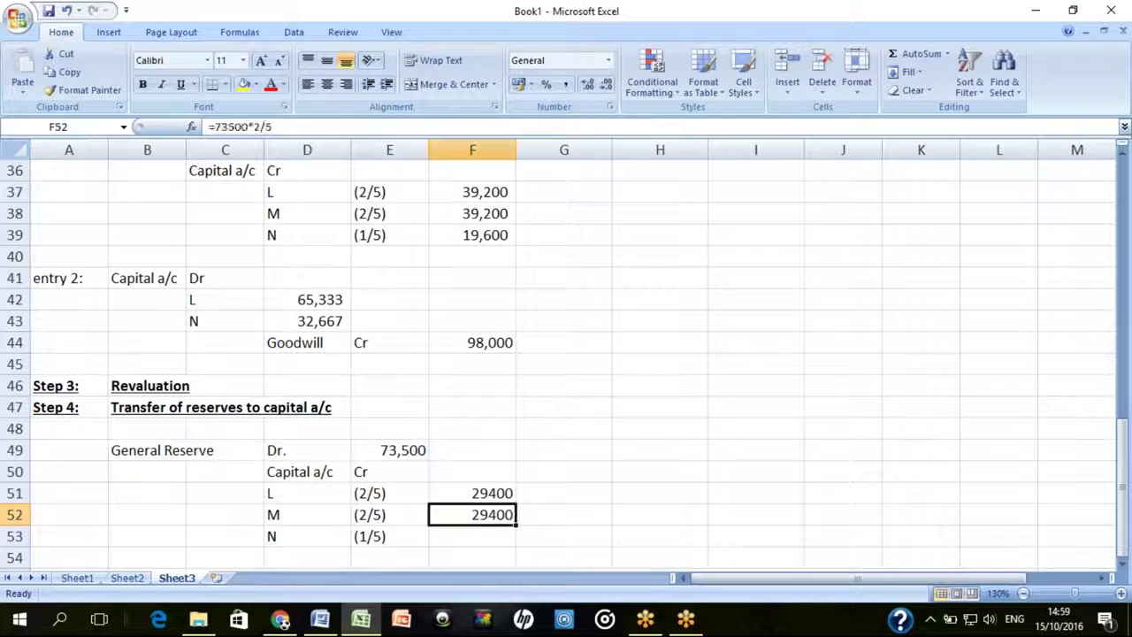
key(Return)
key(ctrl+d)
key(F2)
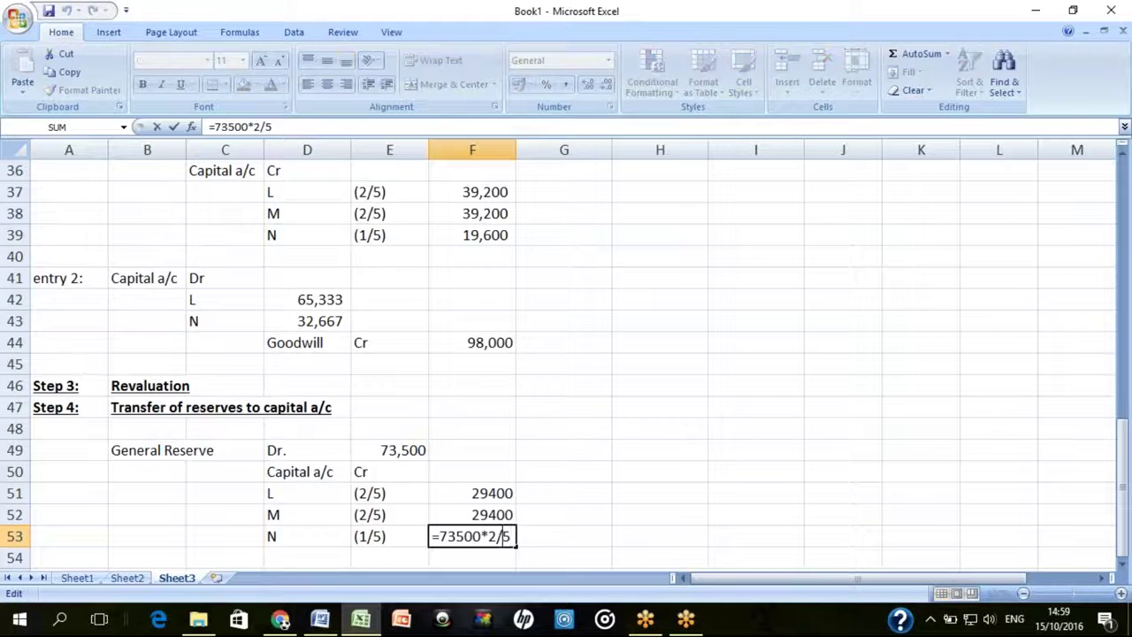
key(BackSpace)
text(1)
key(Return)
Format the reserve shares in F51:F53 with thousands separators and no decimals
key(Up)
key(shift+Up)
key(shift+Up)
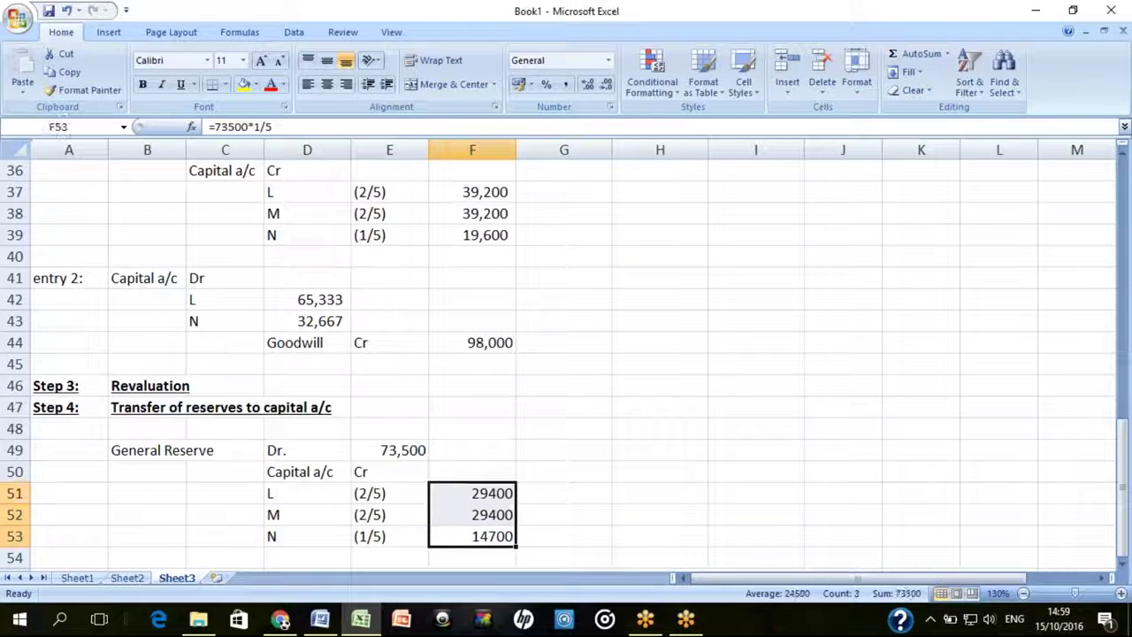
click(566, 84)
click(607, 85)
click(606, 85)
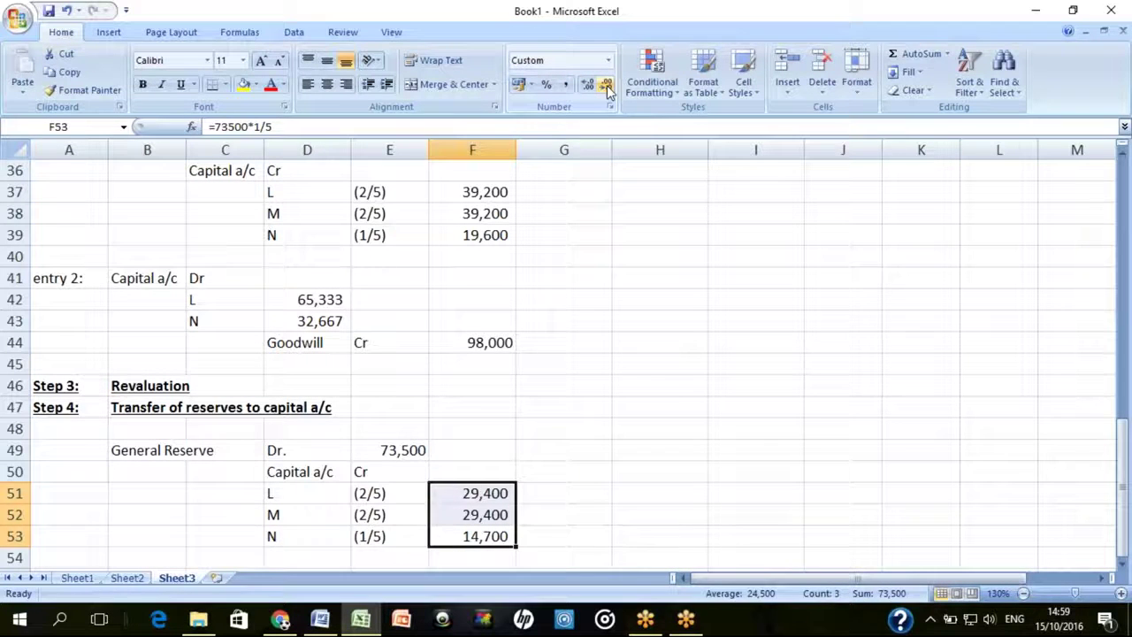
Add the note OLD PSR in G51 beside L's share of the general reserve
key(Right)
key(Up)
key(Up)
key(Up)
key(Down)
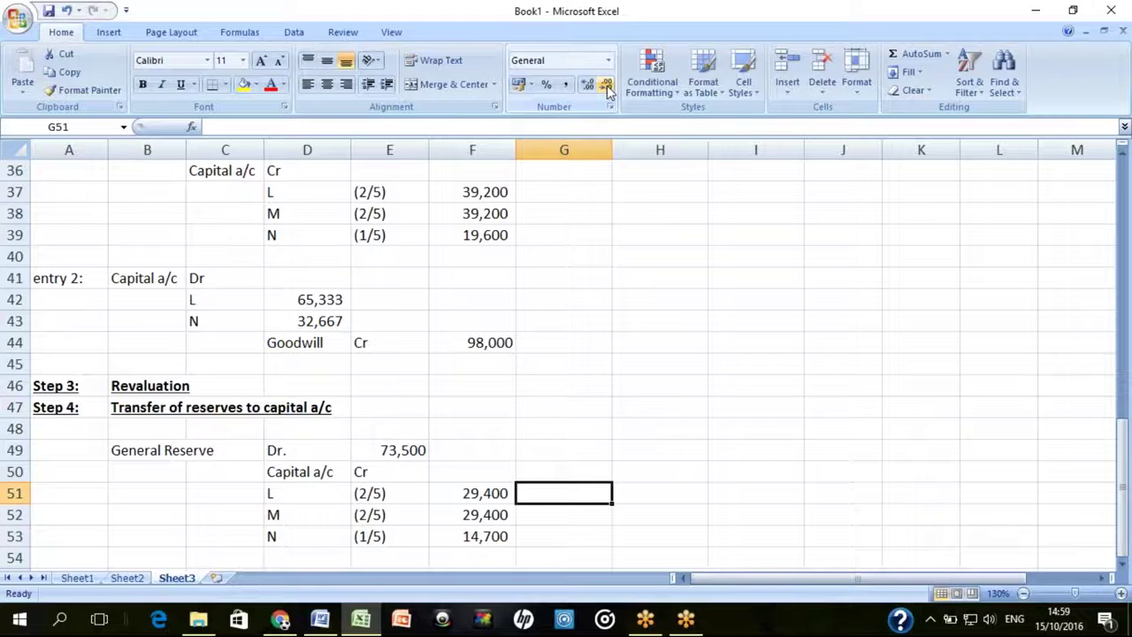
text(OLD PSR)
key(Return)
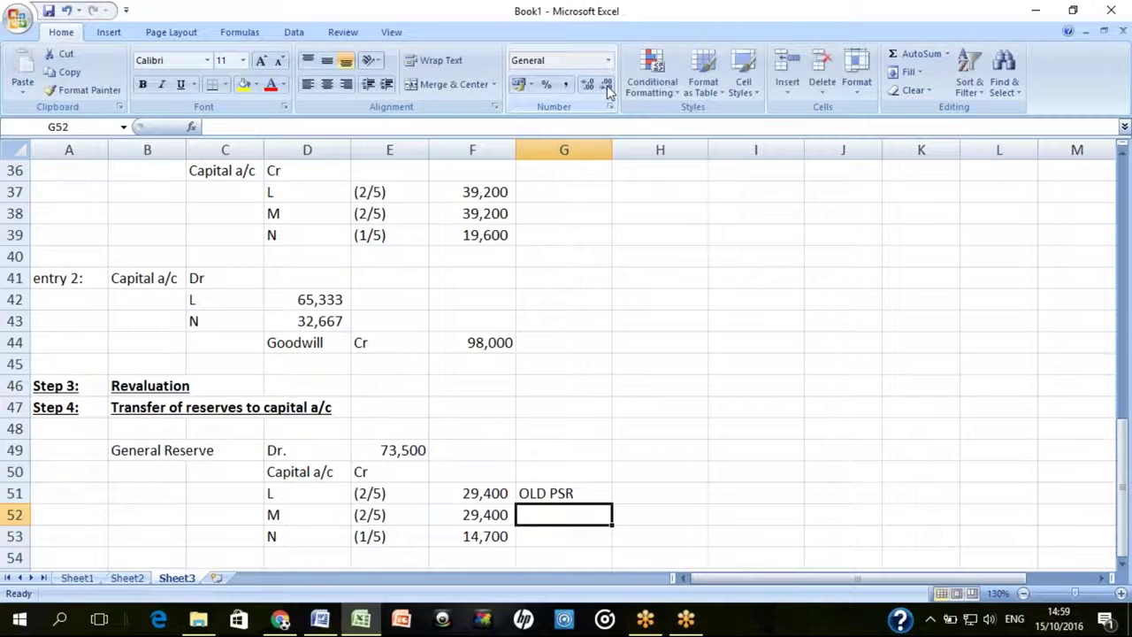
Enter the next heading below the reserve transfer, with Step 5: in A55 and Adjustment of capital in B55
key(Up)
key(Left)
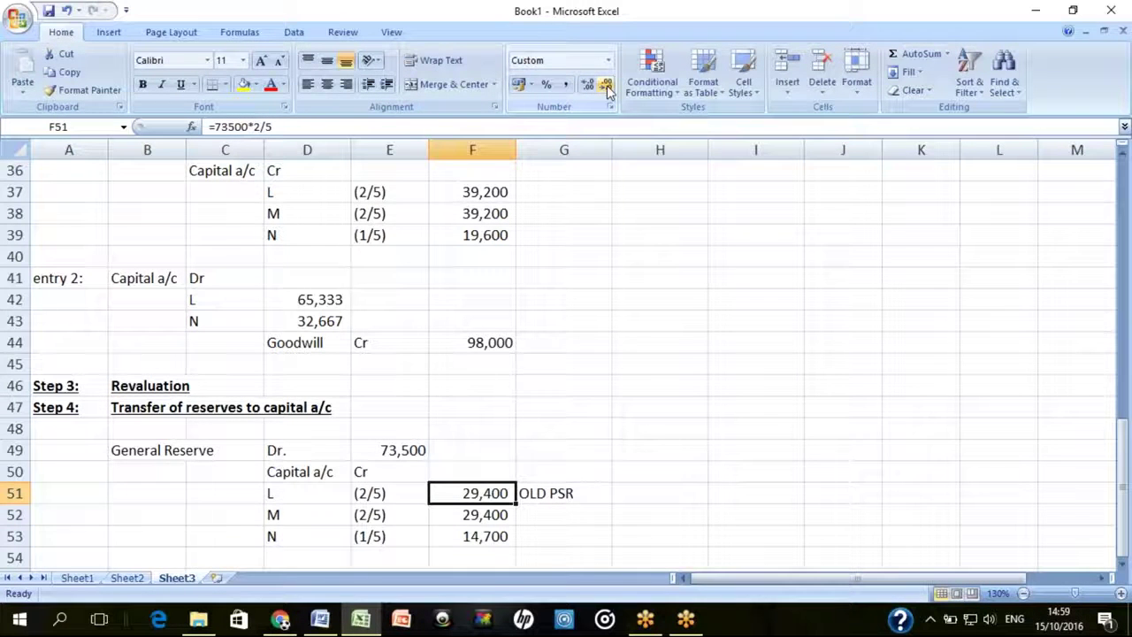
key(Down)
key(Down)
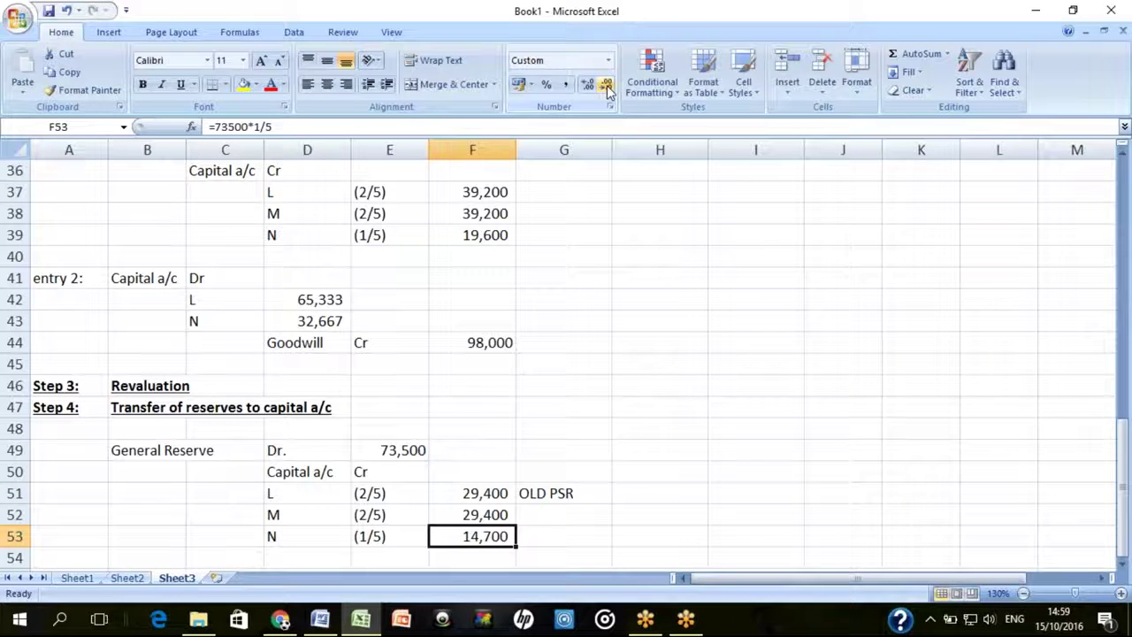
key(Left)
key(Left)
key(Left)
key(Left)
key(Left)
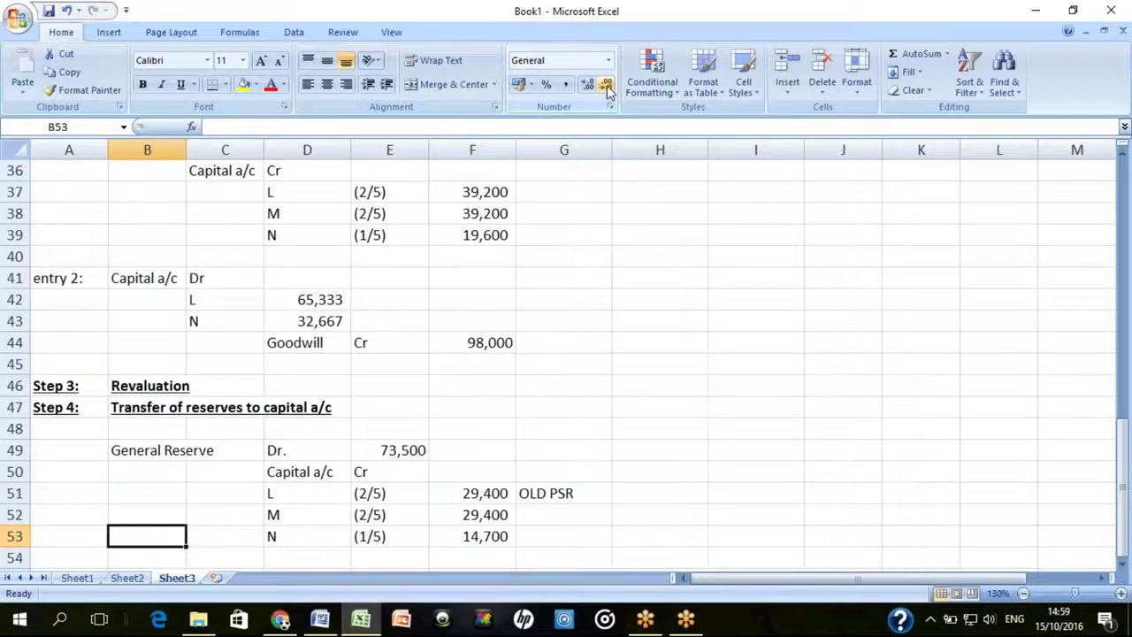
key(Down)
key(Down)
text(Step)
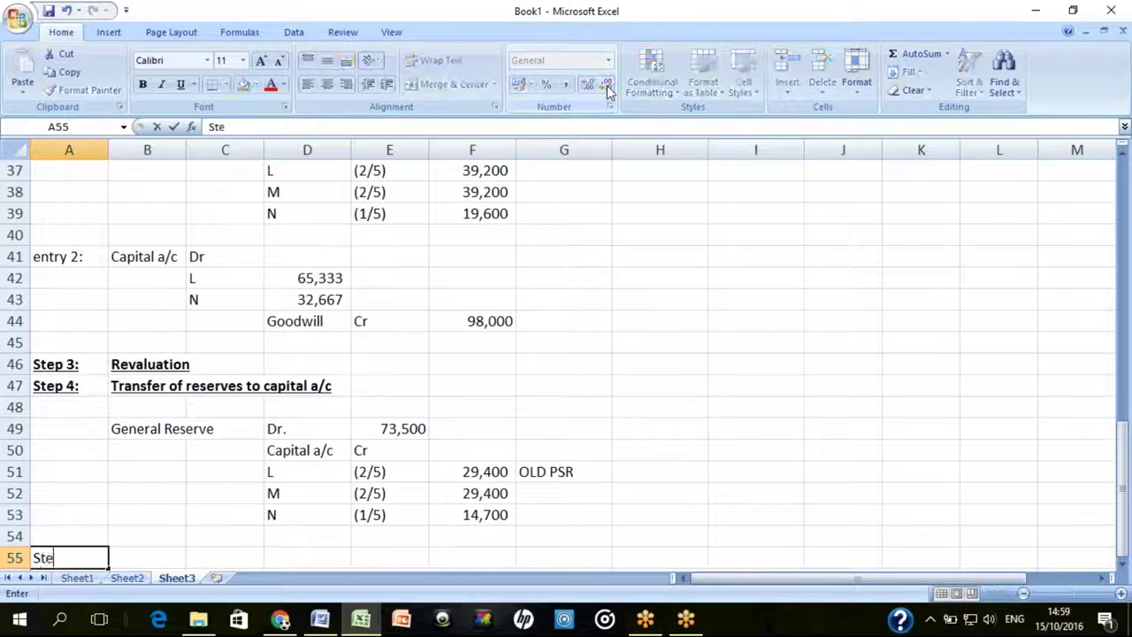
key(Return)
key(Up)
key(Right)
text(Adjustemt)
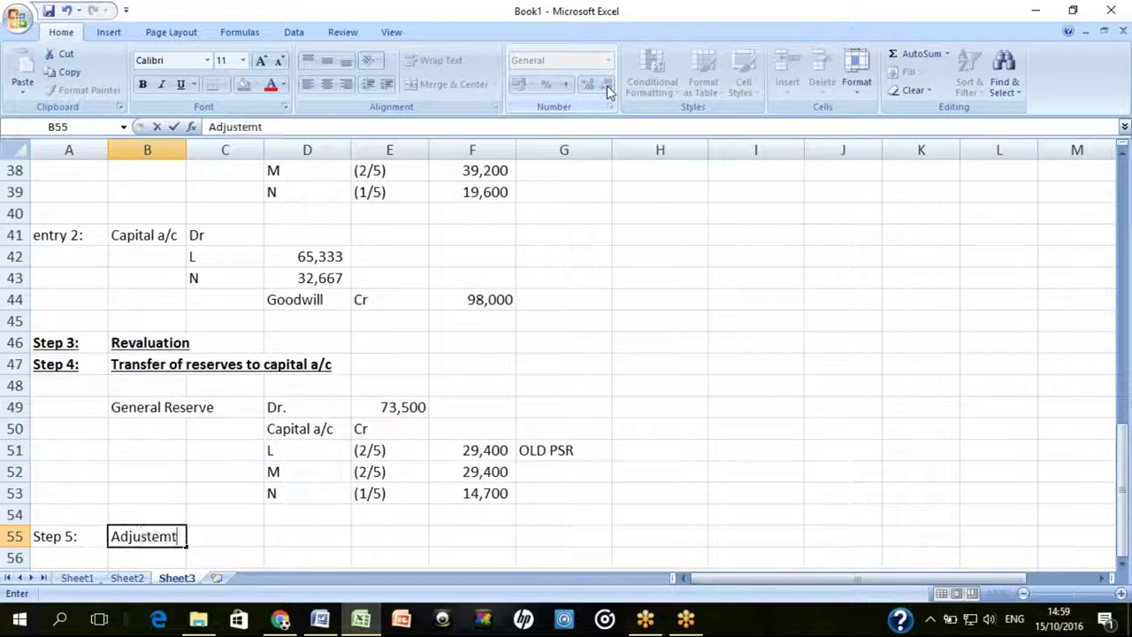
key(BackSpace)
key(BackSpace)
key(BackSpace)
text(men)
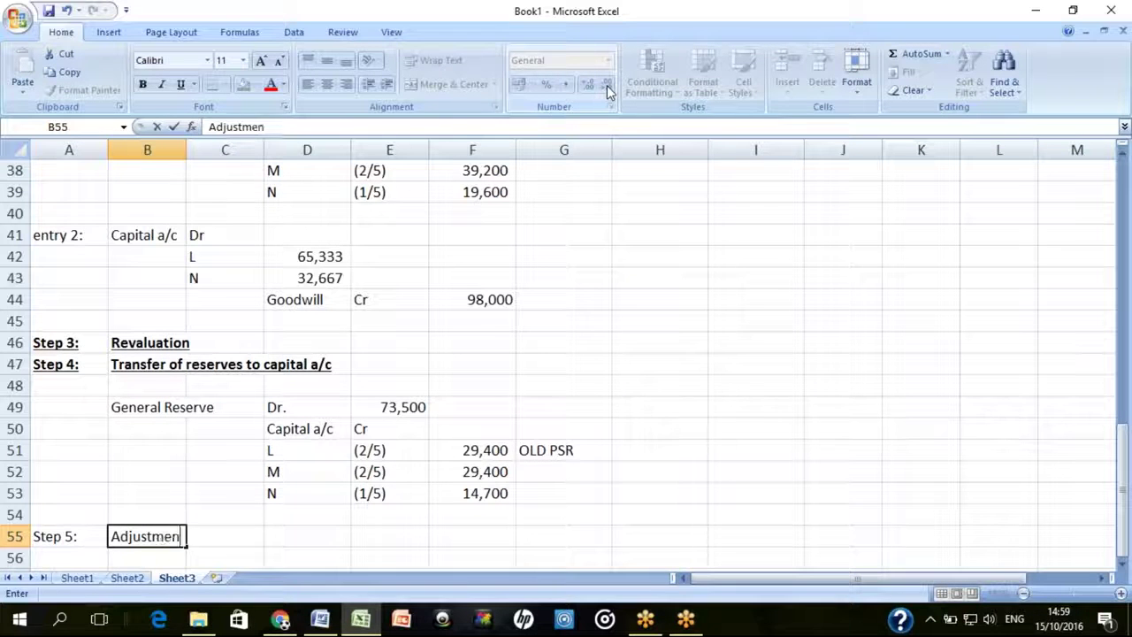
text(t of capit)
key(BackSpace)
text(ital)
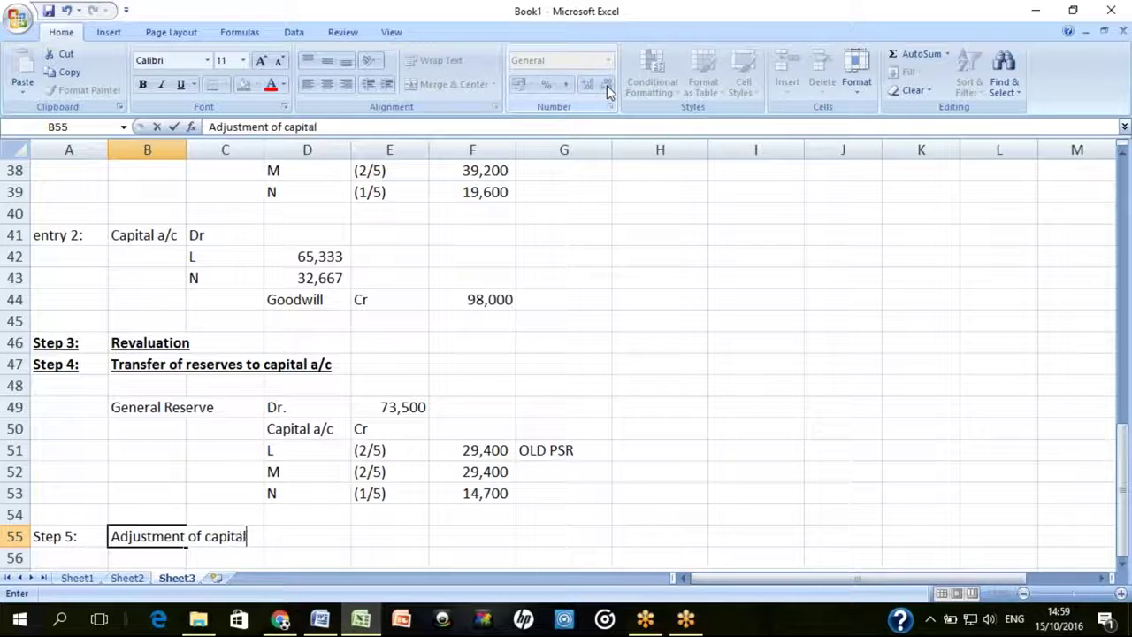
key(Return)
Make the Step 5 heading in A55:B55 bold and underlined
key(Up)
key(shift+Left)
key(ctrl+b)
key(ctrl+u)
key(Down)
key(Down)
key(Right)
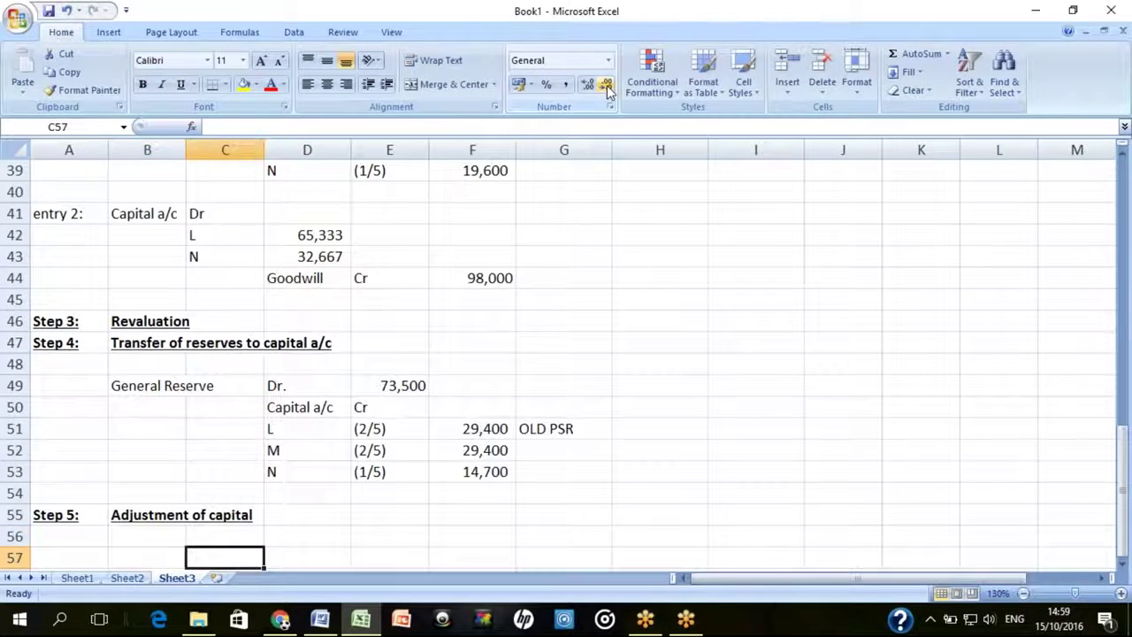
Switch to the Word question and review retirement terms 1 to 5, then return to the workbook
key(alt+Tab)
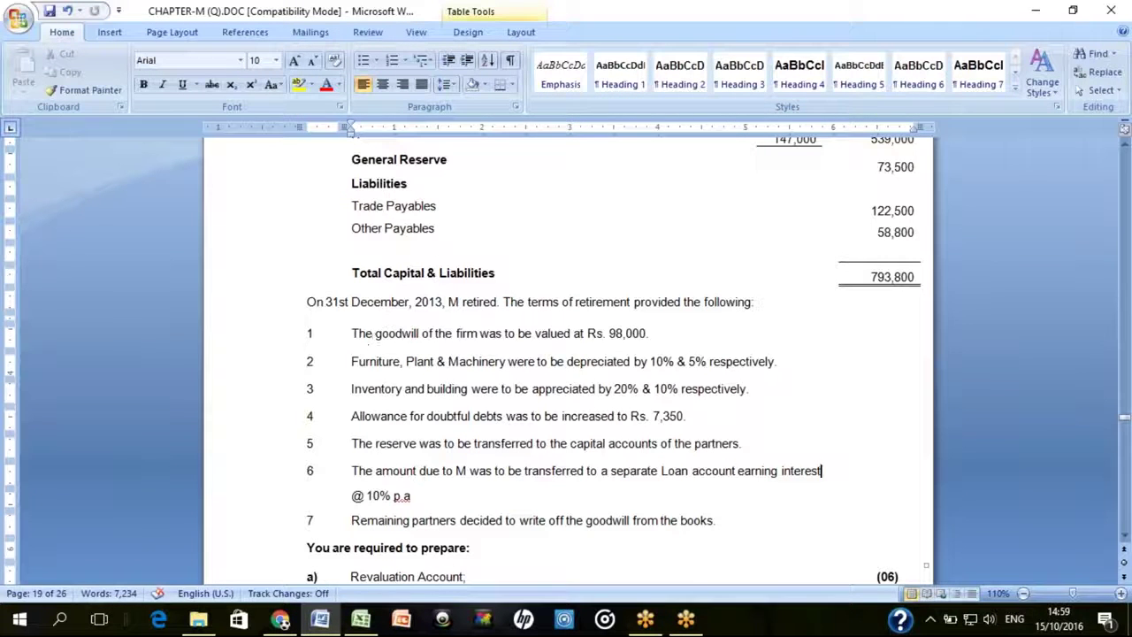
drag(352, 332, 735, 453)
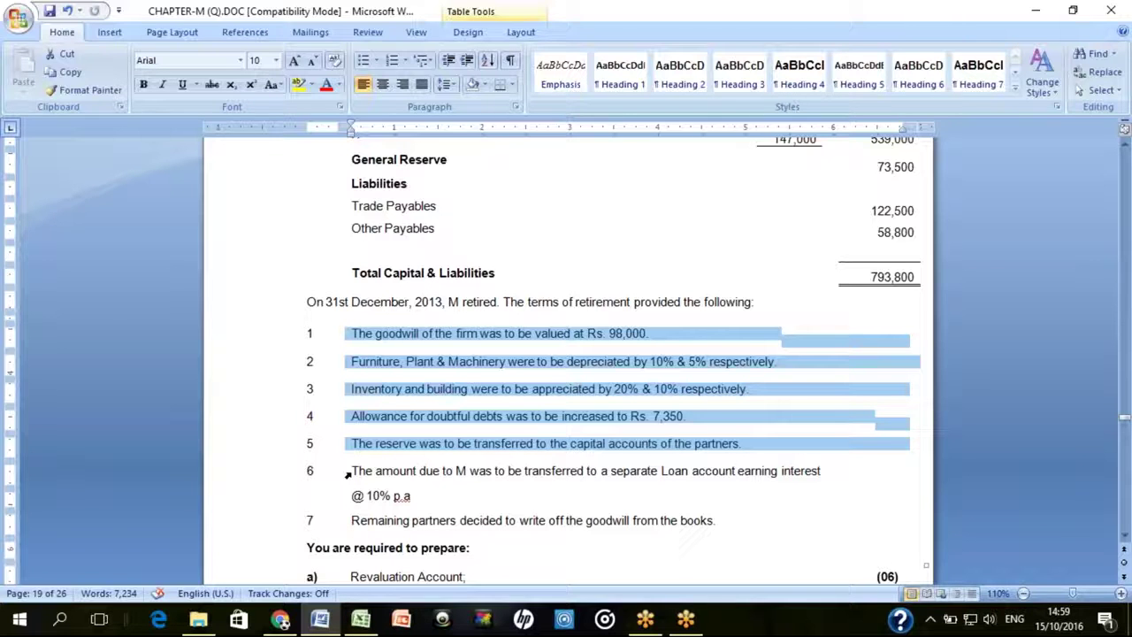
key(alt+Tab)
Examine the opening balances in the Partners' Capital account and the partners' gain shares in the Revaluation account
key(Up)
key(Up)
key(Up)
key(Up)
key(Up)
key(Up)
key(Up)
key(Up)
key(Up)
key(Up)
key(Up)
key(Up)
key(Up)
key(Up)
key(Up)
key(Up)
key(Up)
key(Up)
key(Up)
key(Up)
key(Up)
key(Up)
key(Up)
key(Up)
key(Up)
key(Up)
key(Up)
key(Up)
key(Up)
key(Up)
key(Up)
key(Up)
key(Up)
key(Up)
key(Up)
key(Up)
key(Up)
key(Up)
key(Up)
key(Up)
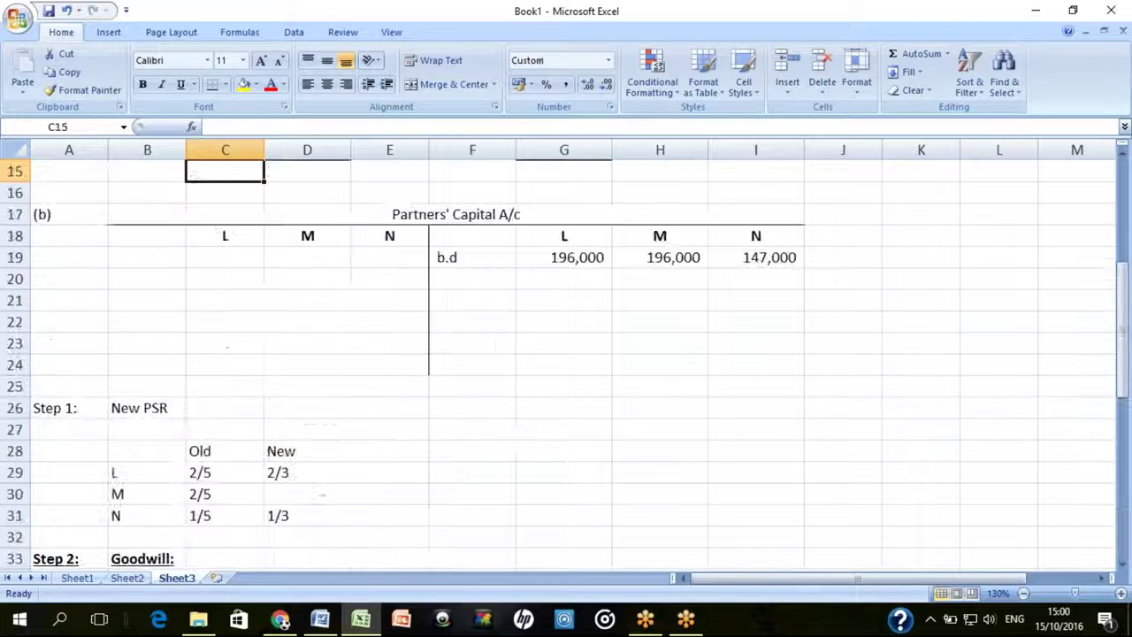
key(Down)
key(Down)
key(Down)
key(Down)
key(Down)
key(Down)
key(Down)
key(Down)
key(Right)
key(Right)
key(Right)
key(Right)
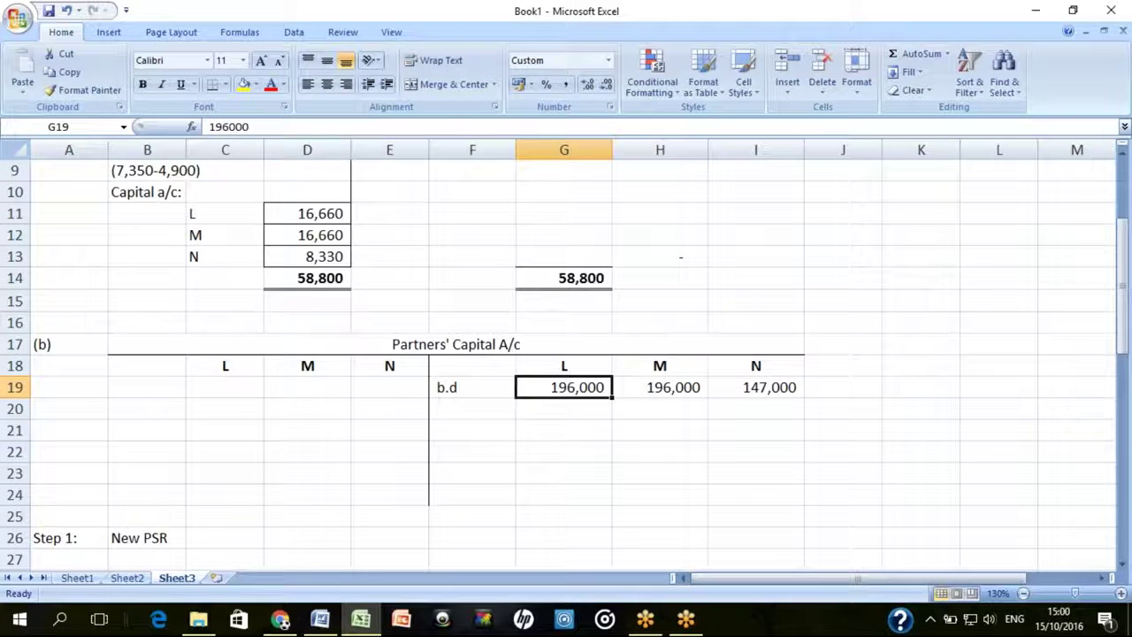
scroll(566, 354, up, 3)
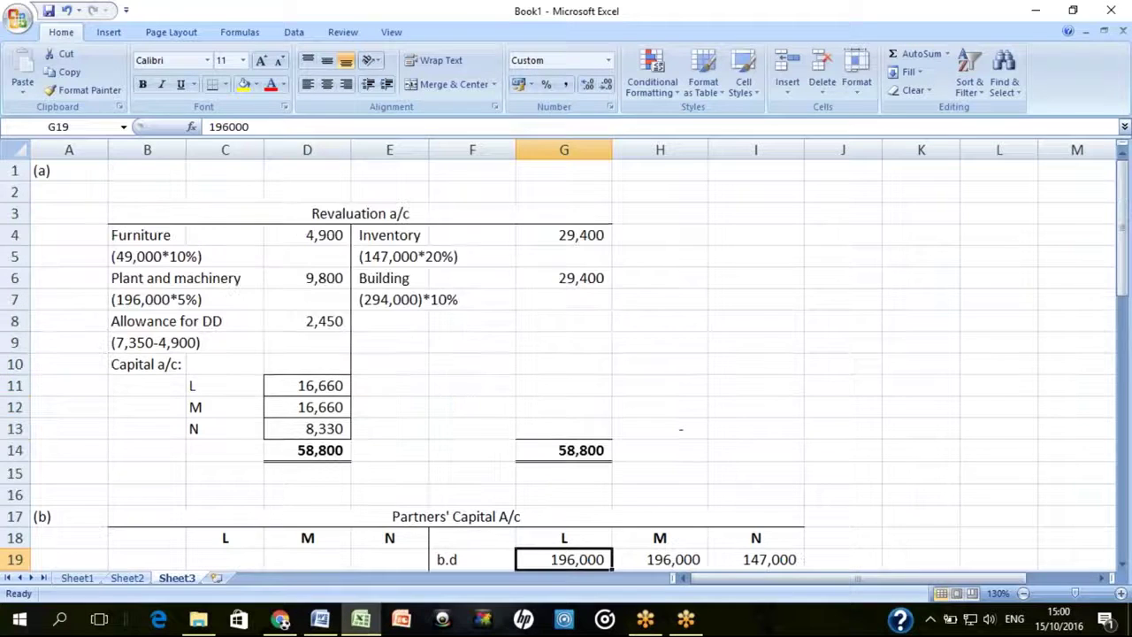
key(Left)
key(Left)
key(Left)
key(Up)
key(Up)
key(Up)
key(Up)
key(Up)
key(Up)
key(Up)
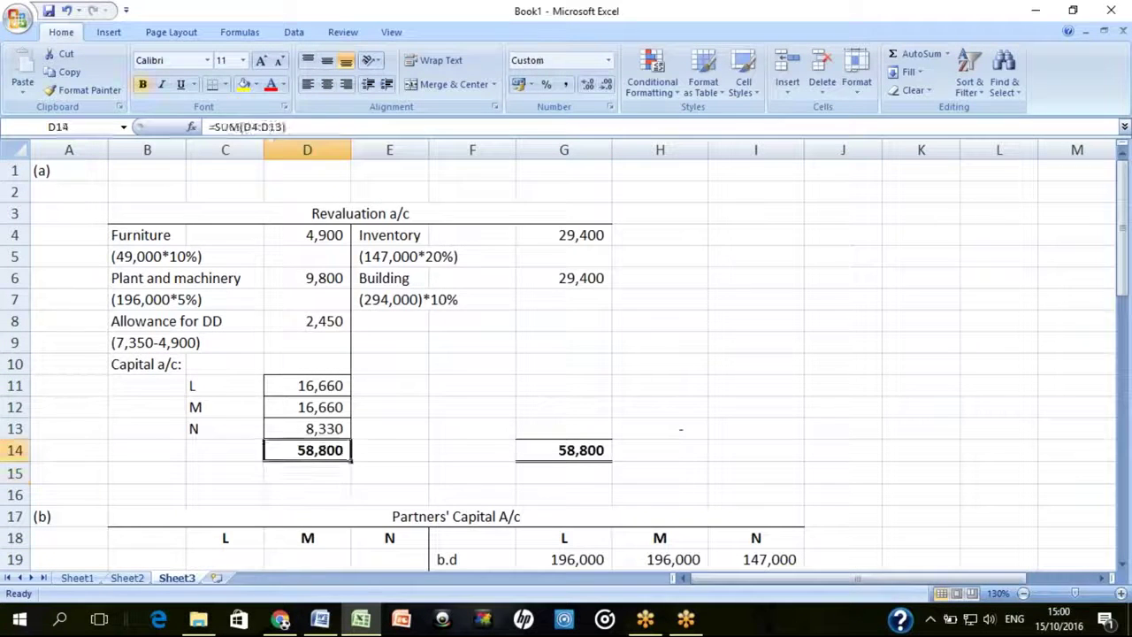
Enter the label Rev gain in F20, below b.d in the Partners' Capital account
key(Down)
key(Down)
key(Down)
key(Down)
key(Down)
key(Down)
key(Down)
key(Down)
key(Down)
key(Down)
key(Down)
key(Right)
key(Right)
key(Up)
key(Up)
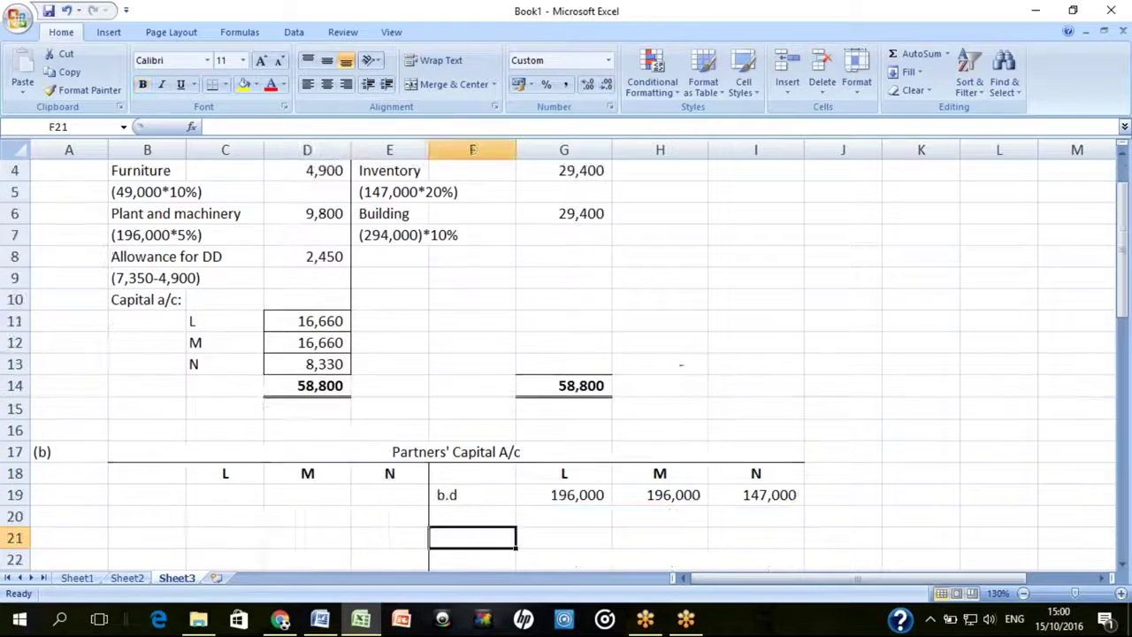
text(Rev gai)
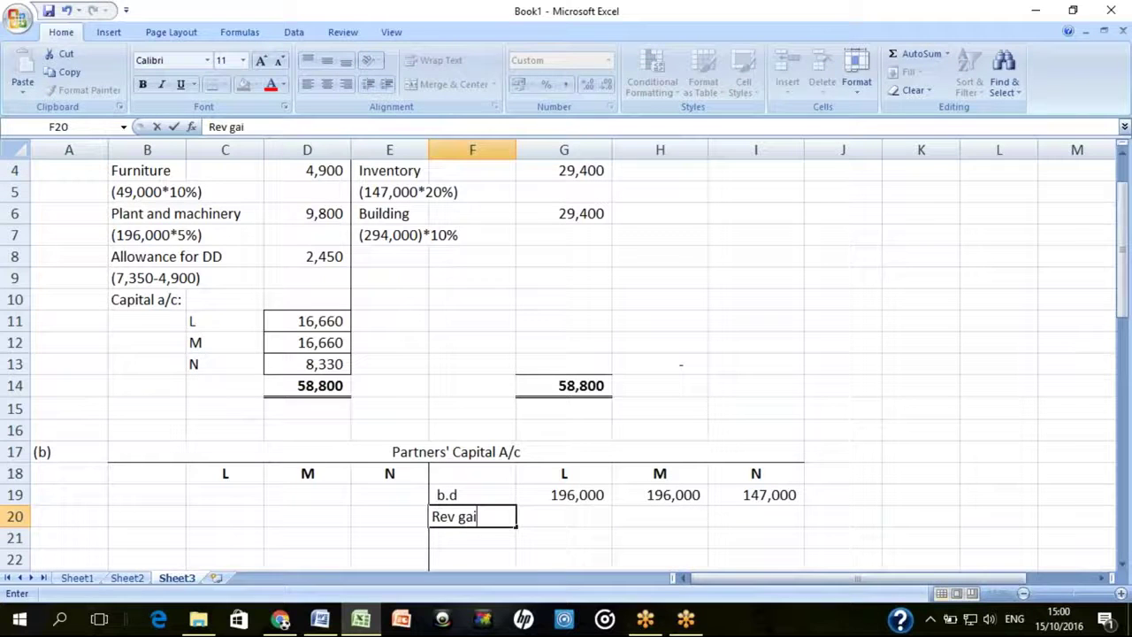
text(n)
key(Return)
Fill the Rev gain row in G20:I20 with 16,660 for L, 16,660 for M and 8,330 for N
key(Up)
key(Right)
text(166)
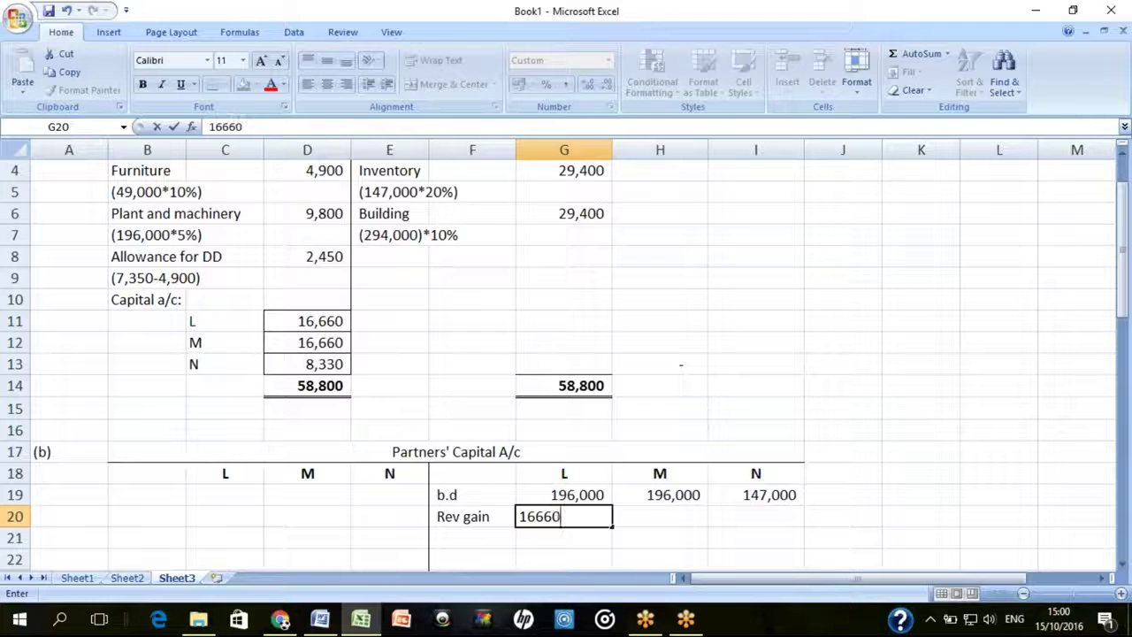
key(Tab)
key(Left)
key(ctrl+c)
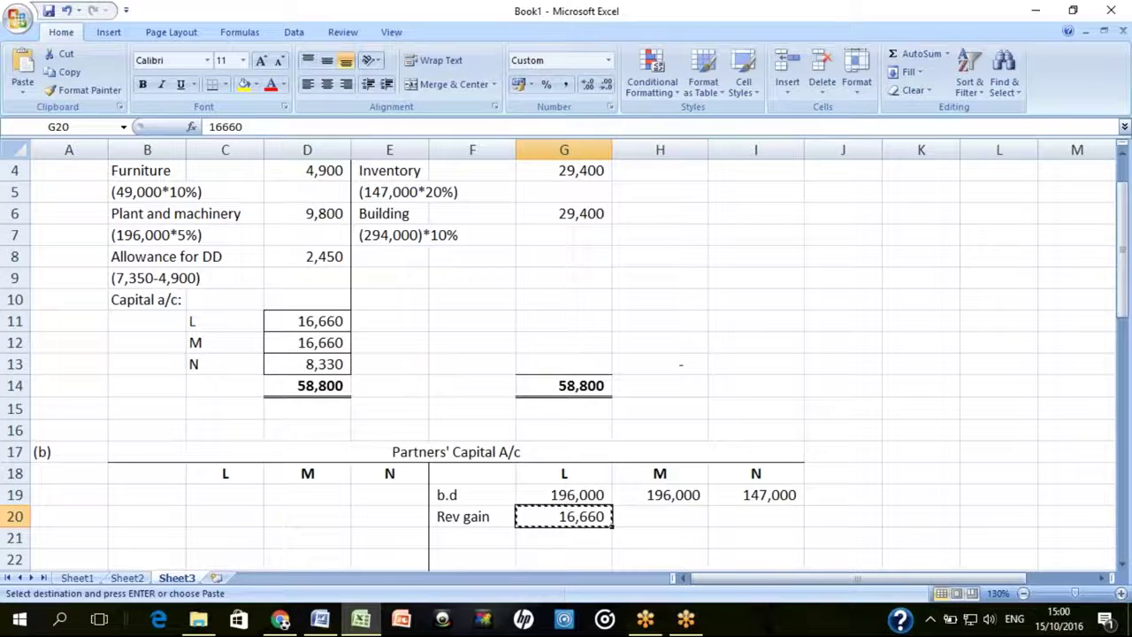
key(Right)
key(Return)
key(Right)
text(8330)
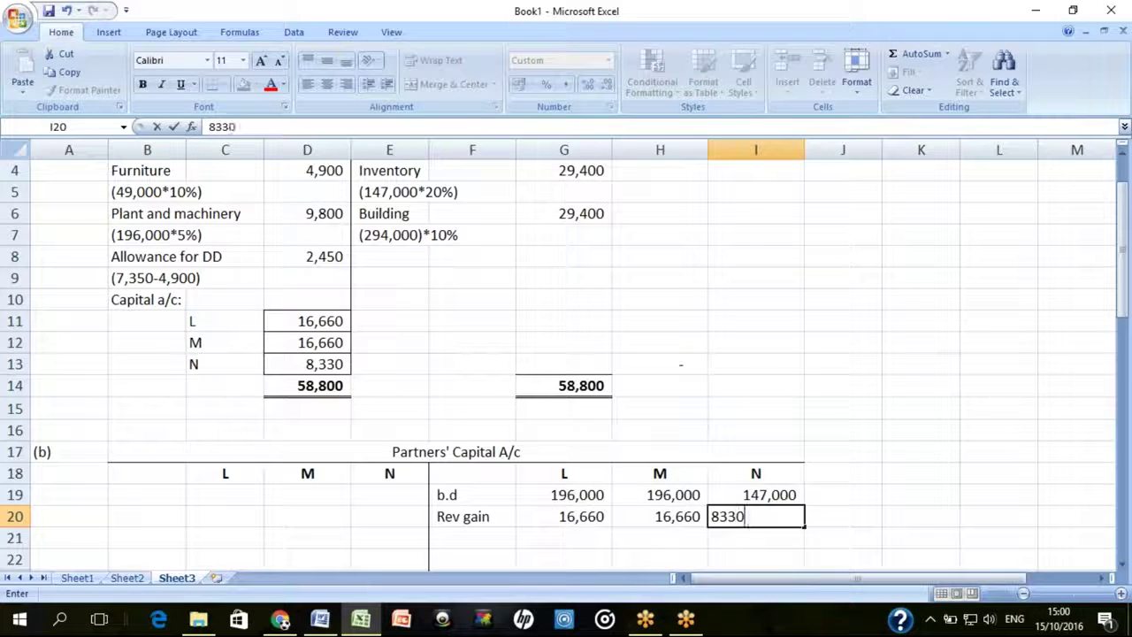
key(Left)
Copy the entry 1 goodwill shares of L, M and N from F37:F39 and paste them as transposed values into G21:I21
key(Down)
key(Down)
key(Down)
key(Down)
key(Down)
key(Down)
key(Down)
key(Down)
key(Down)
key(Down)
key(Down)
key(Down)
key(Down)
key(Down)
key(Down)
key(Down)
key(Down)
key(Down)
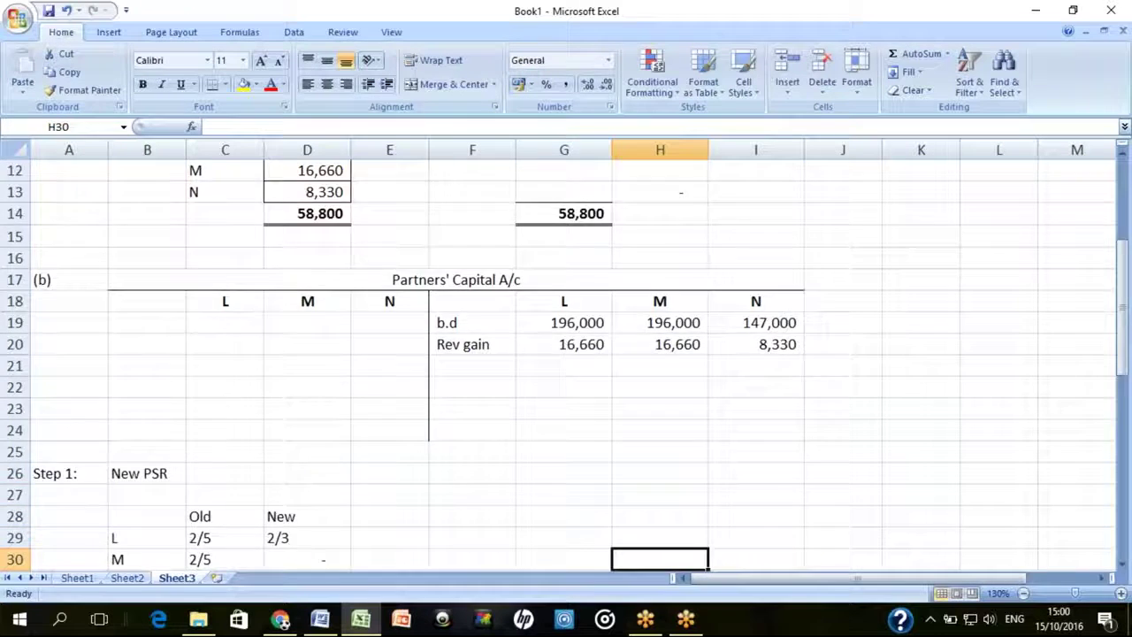
key(Down)
key(Down)
key(Down)
key(Left)
key(Left)
key(Up)
key(Up)
key(Up)
key(Up)
key(shift+Down)
key(shift+Down)
key(ctrl+c)
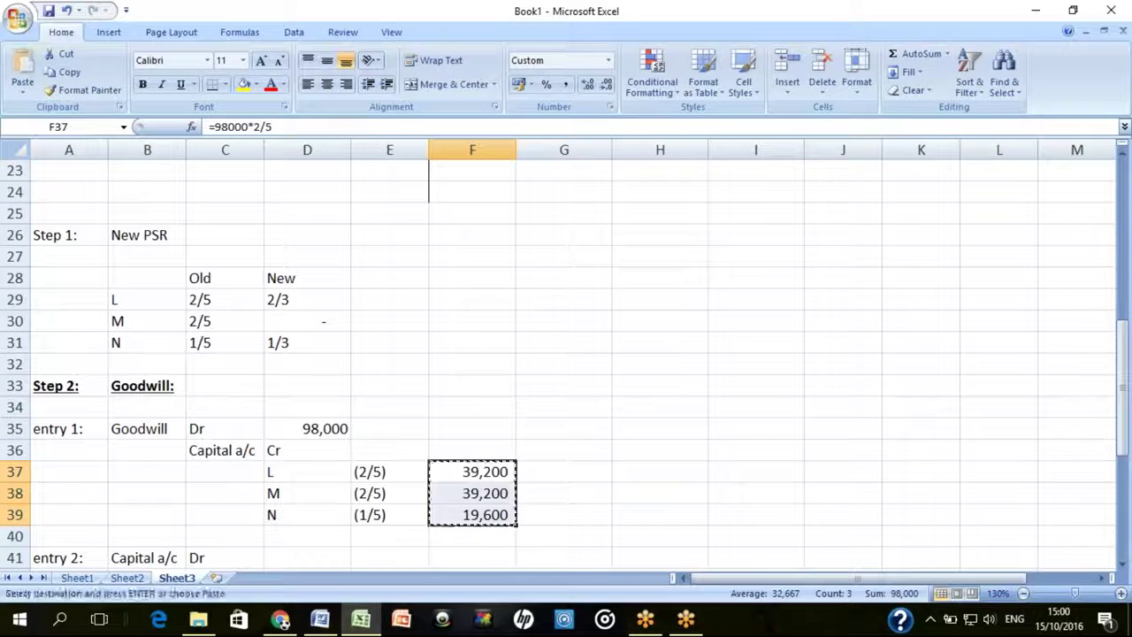
key(Up)
key(Up)
key(Up)
key(Up)
key(Up)
key(Up)
key(Up)
key(Up)
key(Up)
key(Up)
key(Up)
key(Up)
key(Up)
key(Up)
key(Up)
key(Up)
key(Up)
key(Up)
key(Up)
key(Up)
key(Up)
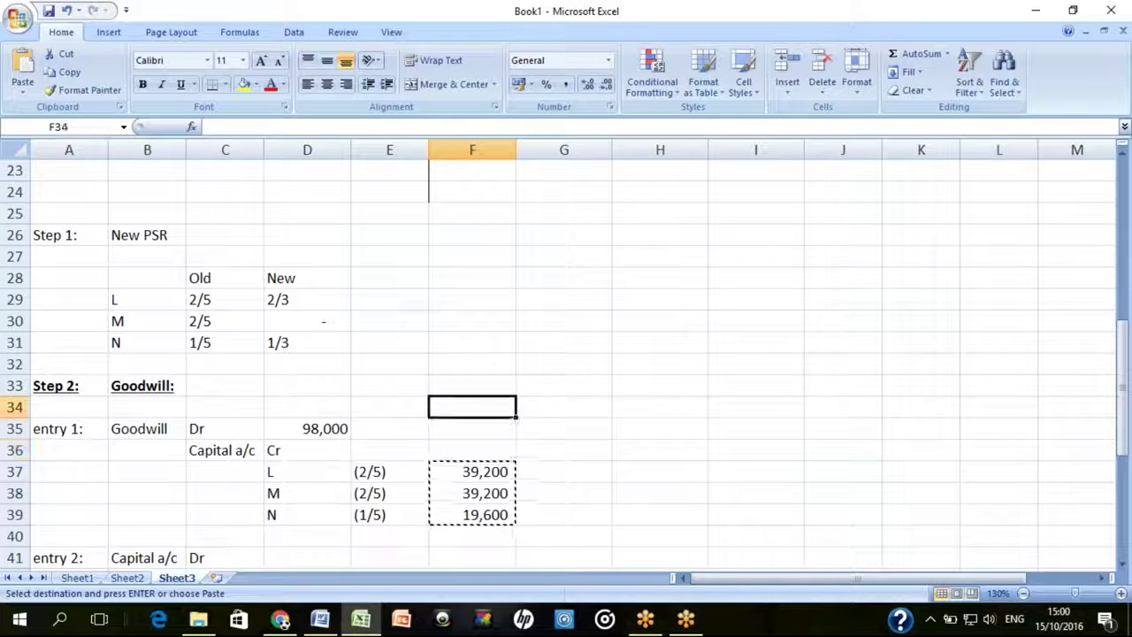
key(Down)
key(Down)
key(Down)
key(Down)
key(Down)
key(Right)
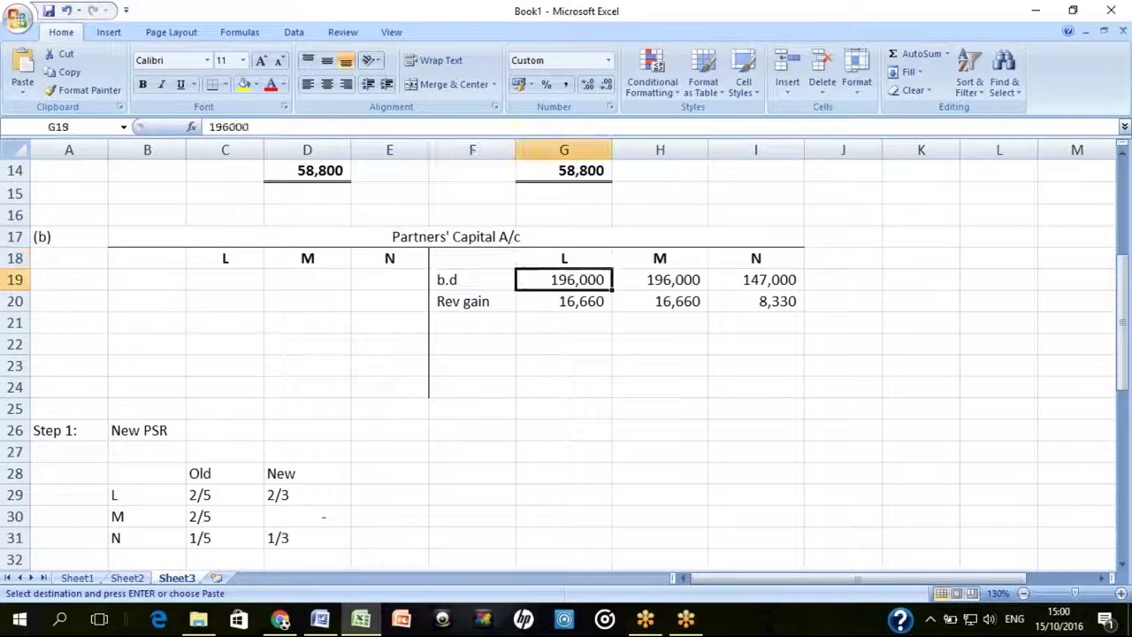
key(Down)
key(Down)
key(alt+e)
key(s)
key(v)
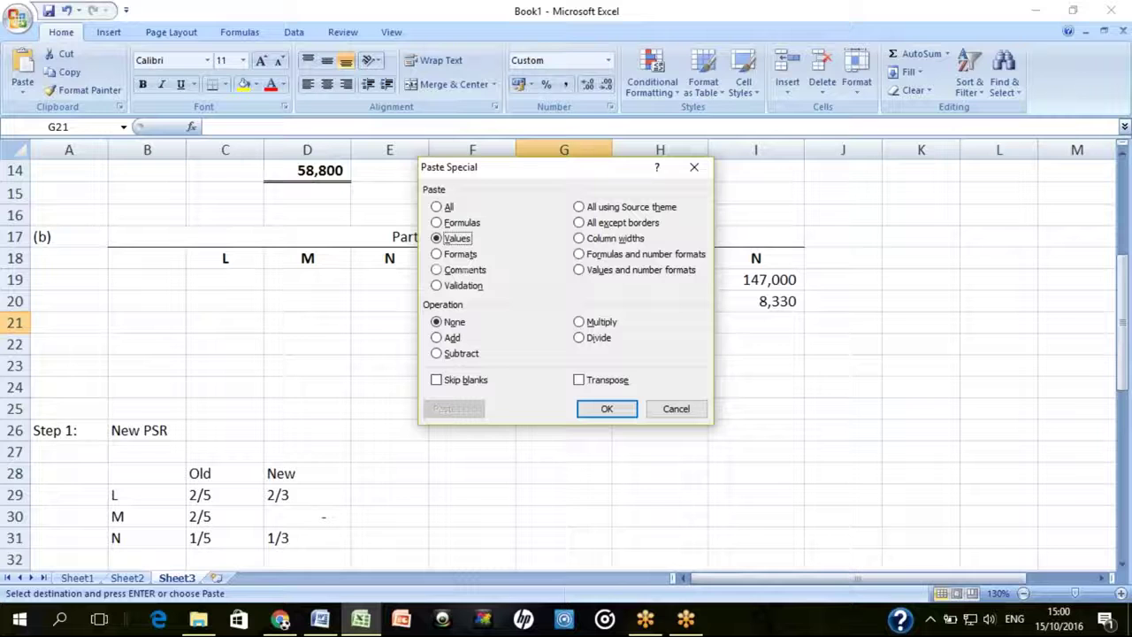
click(604, 382)
click(607, 408)
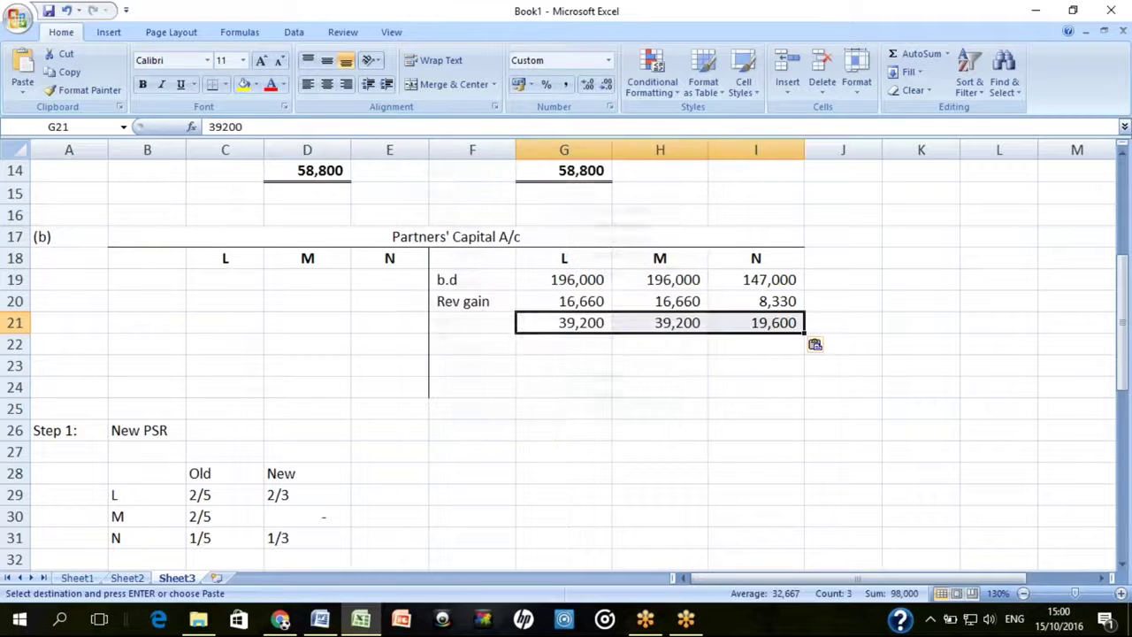
Enter the label Goodwill in F21, beside the partners' goodwill shares in the Partners' Capital account
key(Left)
text(Goodwill)
key(Return)
key(Right)
key(Up)
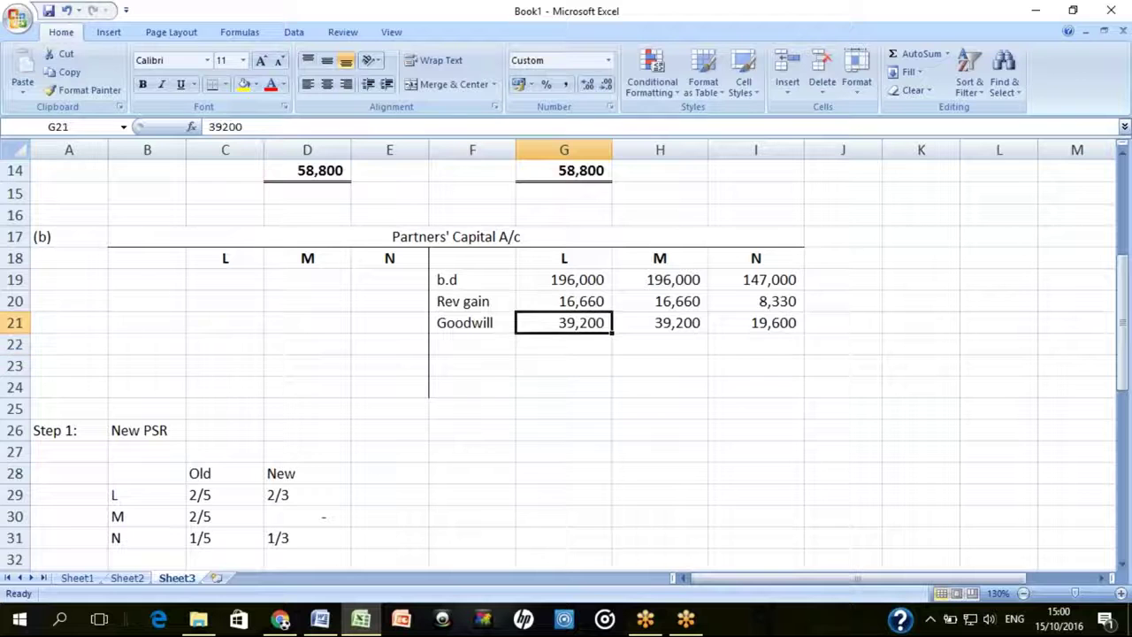
key(shift+Right)
key(shift+Right)
Examine goodwill entry 2 in the Step 2 workings, where the capital accounts of L and N are debited
key(Left)
key(Down)
key(Down)
key(Down)
key(Down)
key(Down)
key(Down)
key(Down)
key(Down)
key(Down)
key(Down)
key(Down)
key(Down)
key(Down)
key(Down)
key(Down)
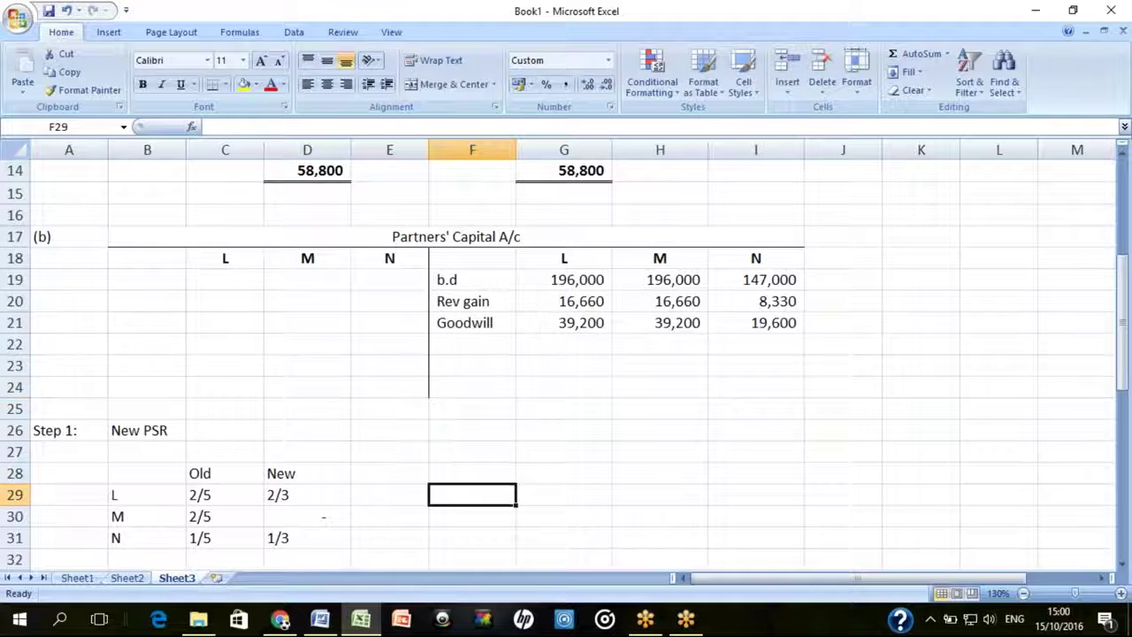
key(Down)
key(Down)
key(Down)
key(Down)
key(Down)
key(Down)
key(Down)
key(Down)
key(Down)
key(Down)
key(Down)
key(Left)
key(Left)
key(Up)
key(Up)
key(Up)
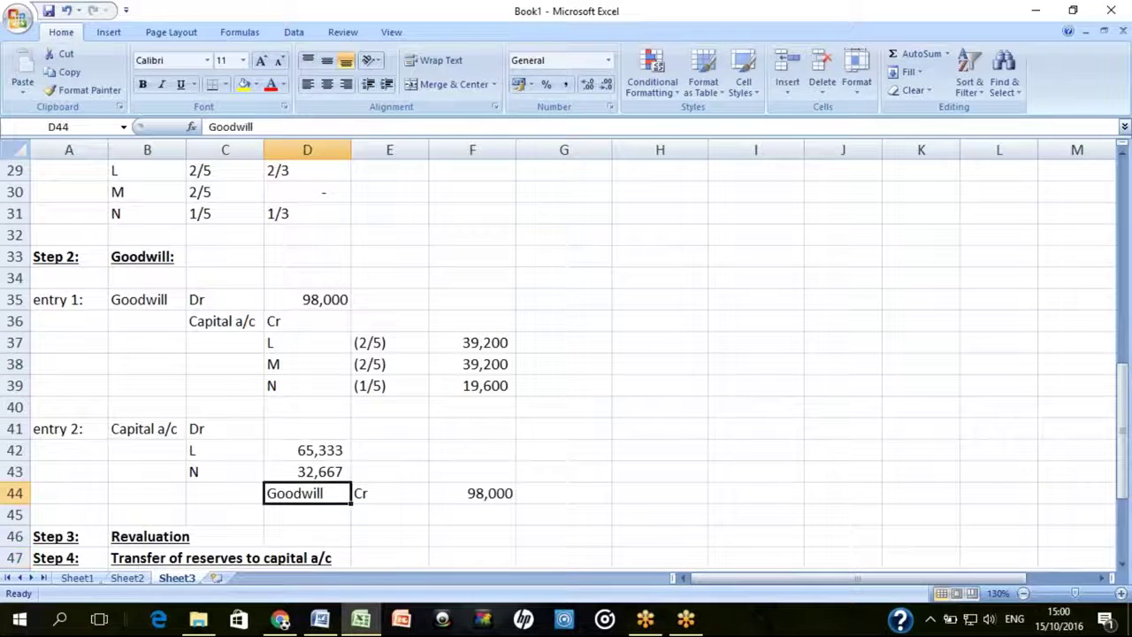
key(Up)
key(Left)
key(Left)
key(Left)
key(Up)
key(Up)
key(Right)
key(shift+Right)
key(shift+Right)
key(shift+Down)
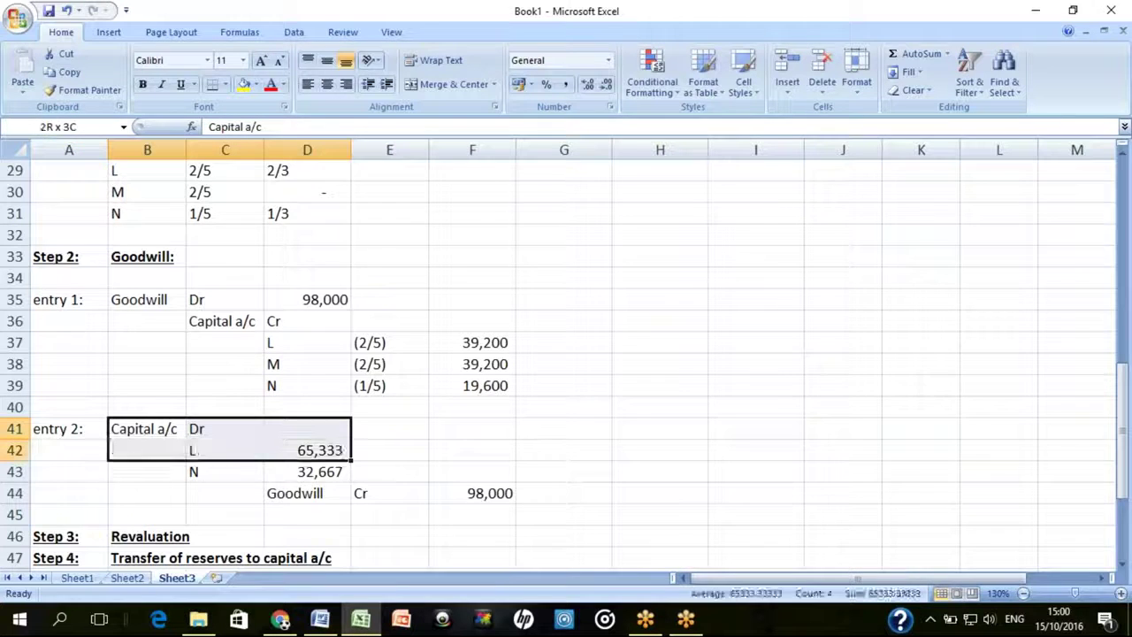
key(shift+Down)
Try to paste the entry 2 goodwill amounts from D42:D43 as transposed values on the debit side of the Partners' Capital account, starting at C19
key(Right)
key(Right)
key(Down)
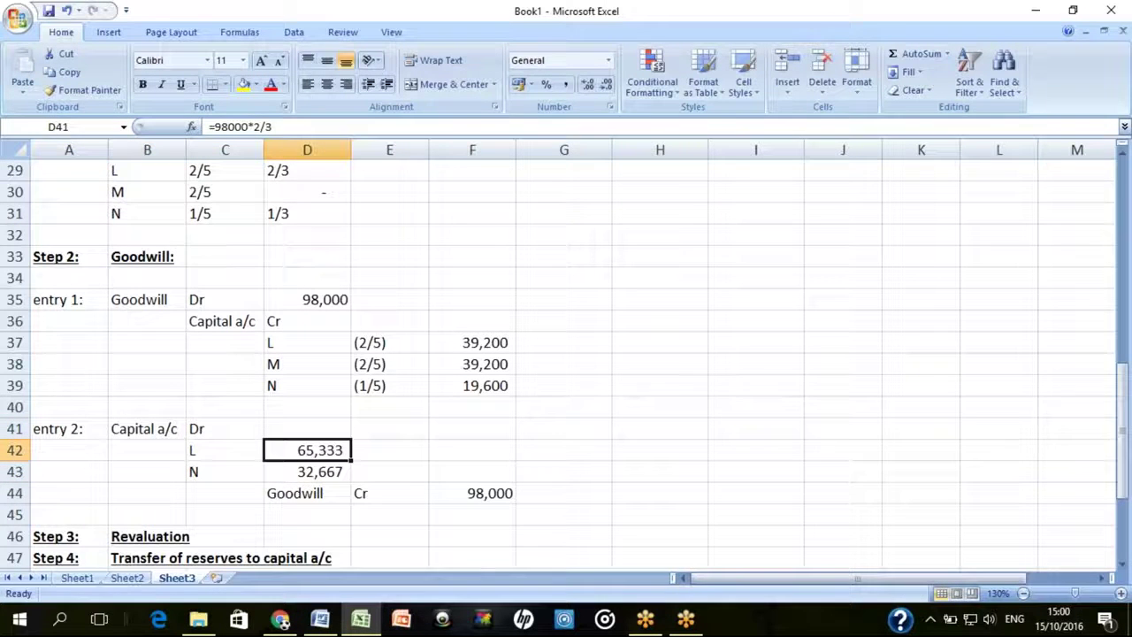
key(shift+Down)
key(ctrl+c)
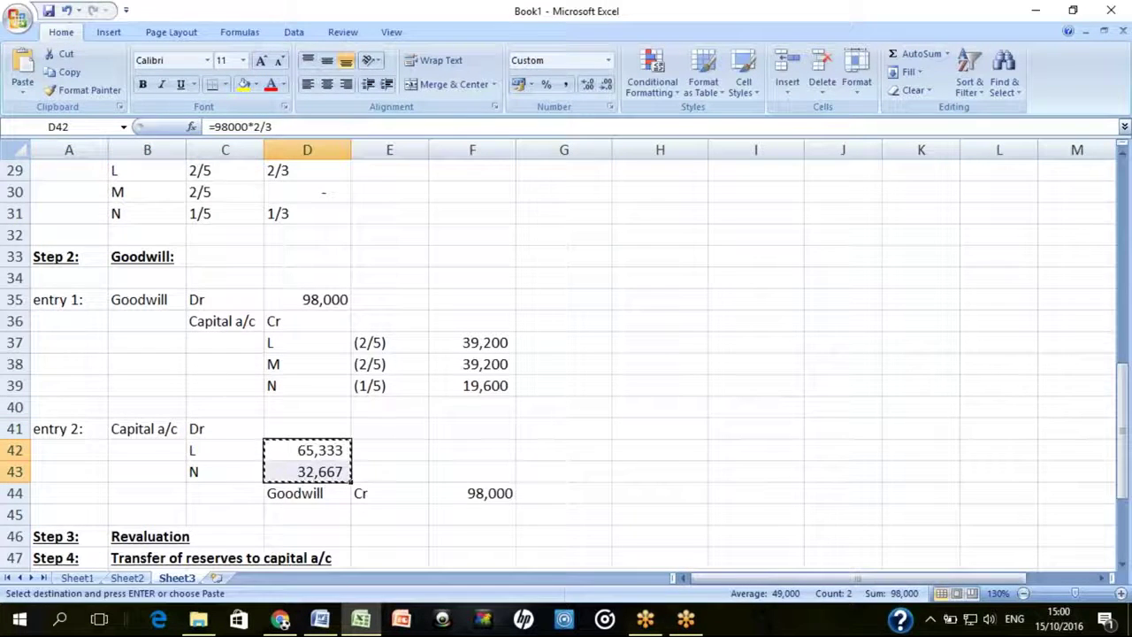
key(Up)
key(Up)
key(Up)
key(Up)
key(Up)
key(Up)
key(Up)
key(Up)
key(Up)
key(Up)
key(Up)
key(Up)
key(Up)
key(Up)
key(Up)
key(Up)
key(Up)
key(Up)
key(Up)
key(Up)
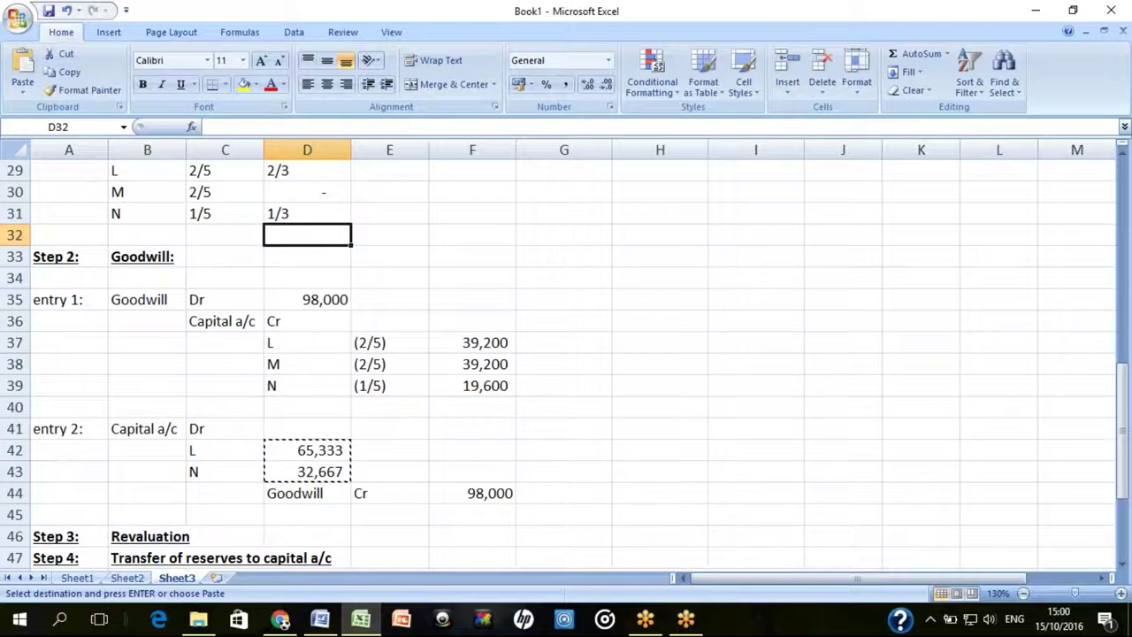
key(Down)
key(Down)
key(Down)
key(Left)
key(alt+e)
key(s)
key(v)
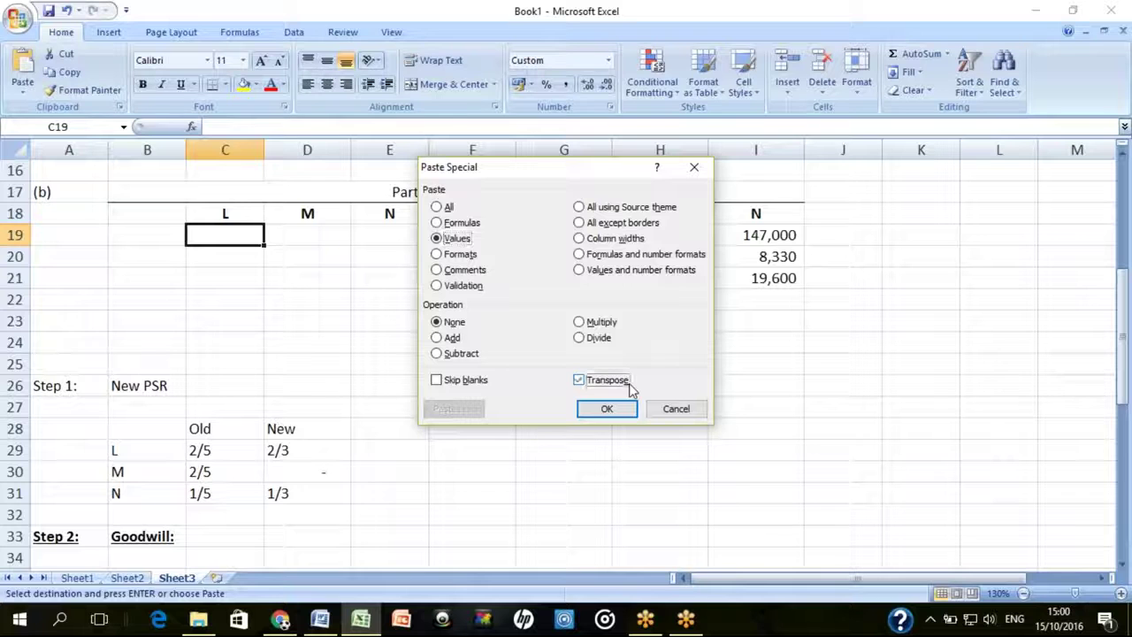
click(607, 408)
key(Right)
key(Down)
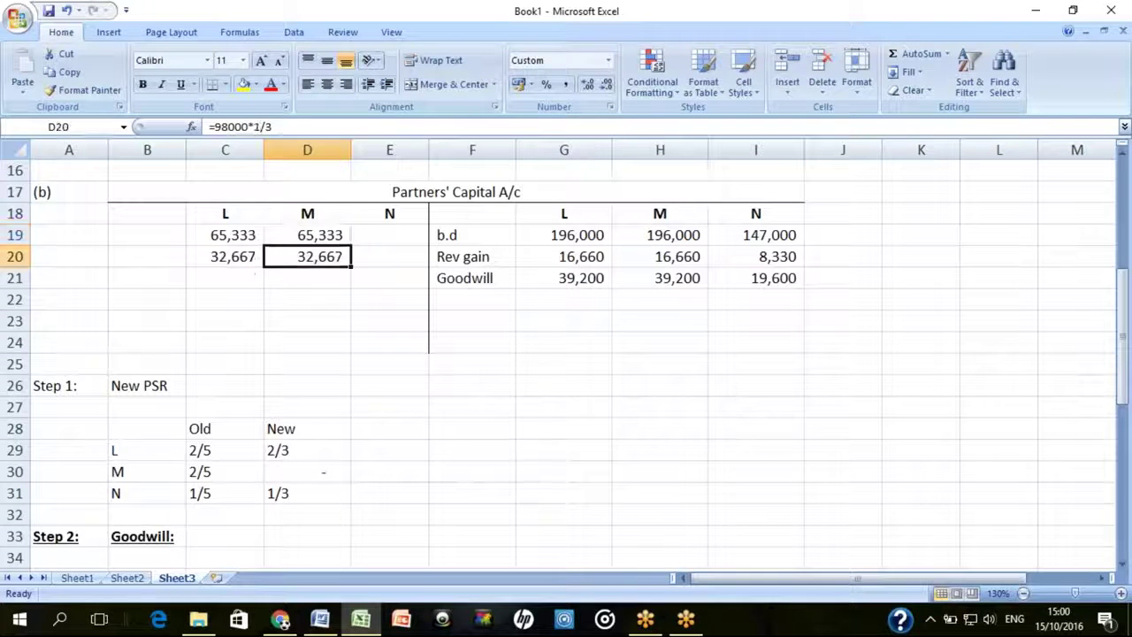
Clear the pasted goodwill amounts from C19:D20 on the debit side of the Partners' Capital account
key(shift+Left)
key(BackSpace)
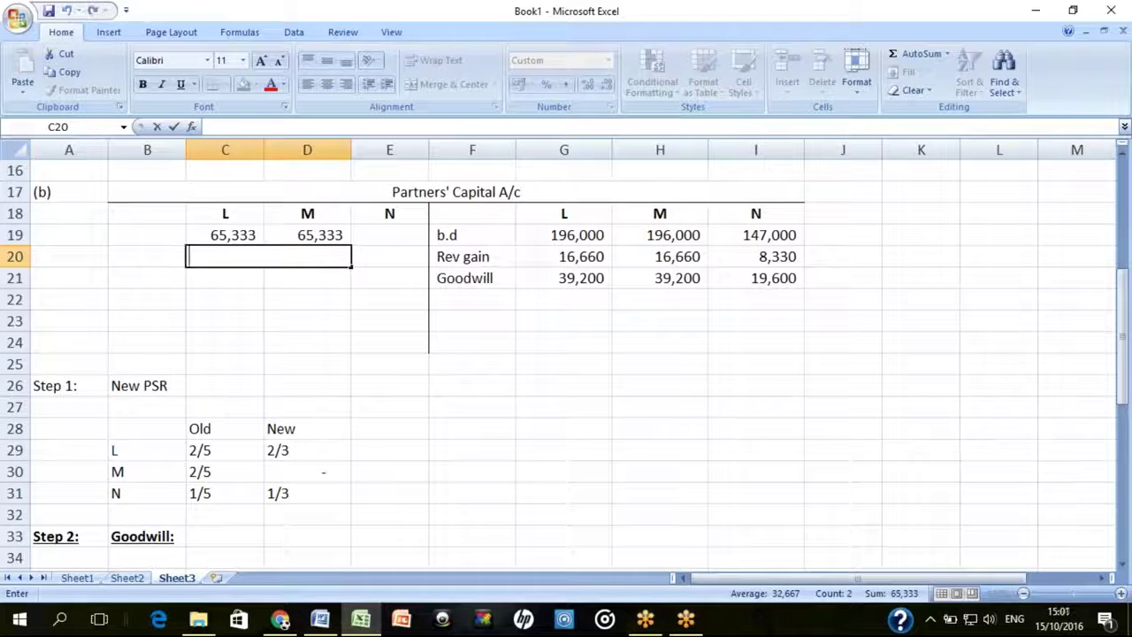
key(Escape)
key(shift+Up)
key(ctrl+c)
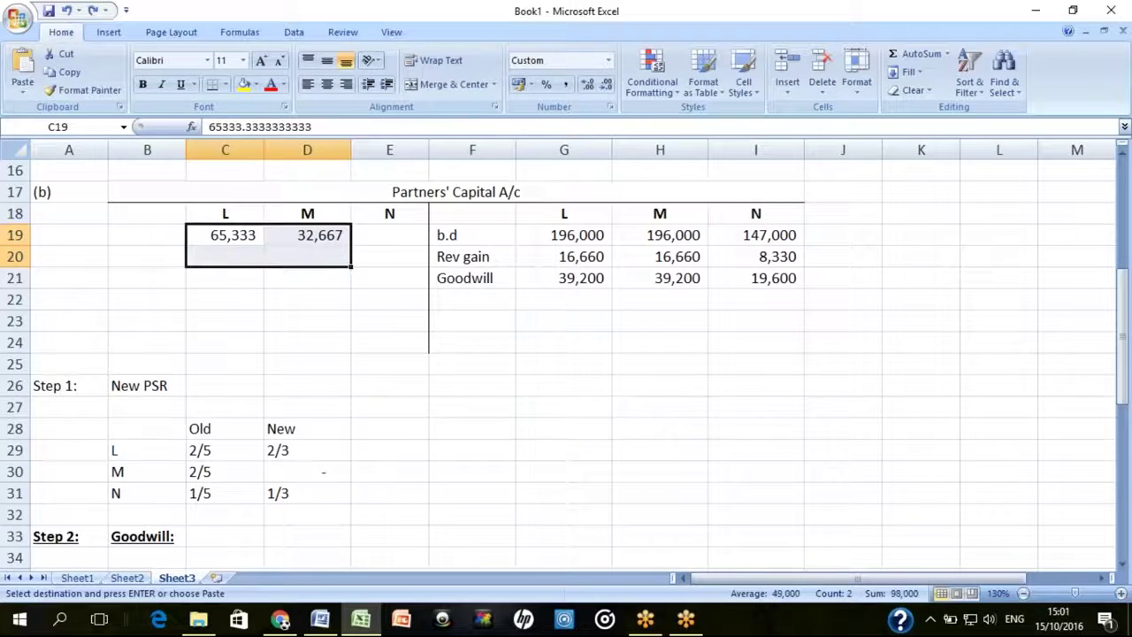
key(Delete)
key(alt+e)
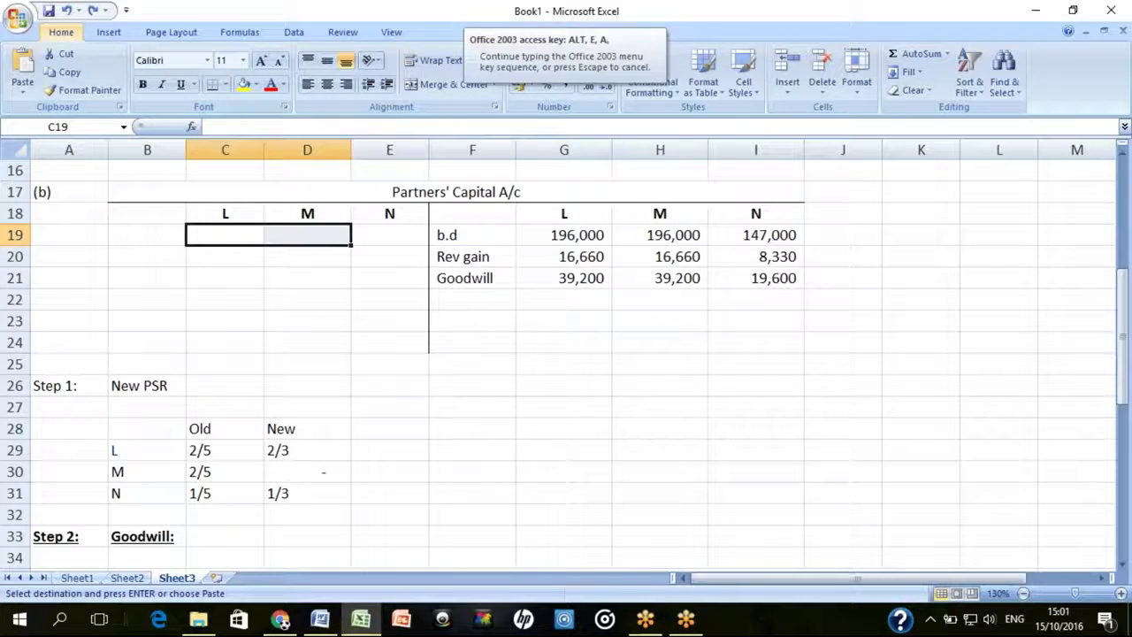
key(Escape)
Copy the entry 2 goodwill amounts of L and N from D42:D43 and paste them as transposed values into C19:D19
key(Down)
key(Down)
key(Down)
key(Down)
key(Down)
key(Down)
key(Down)
key(Down)
key(Down)
key(Down)
key(Down)
key(Down)
key(Down)
key(Down)
key(Down)
key(Down)
key(Down)
key(Down)
key(Down)
key(Down)
key(Up)
key(Up)
key(Up)
key(Up)
key(Up)
key(Right)
key(Up)
key(shift+Down)
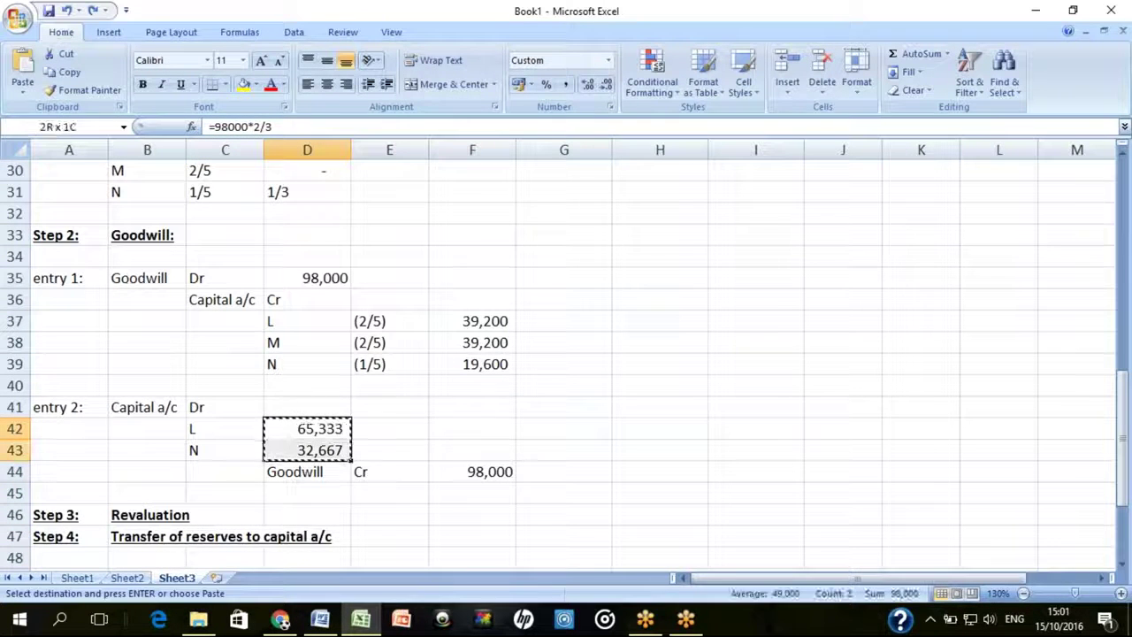
key(Up)
key(Up)
key(Up)
key(Up)
key(Up)
key(Up)
key(Up)
key(Up)
key(Up)
key(Up)
key(Up)
key(Up)
key(Up)
key(Up)
key(Up)
key(Up)
key(Up)
key(Up)
key(Up)
key(Up)
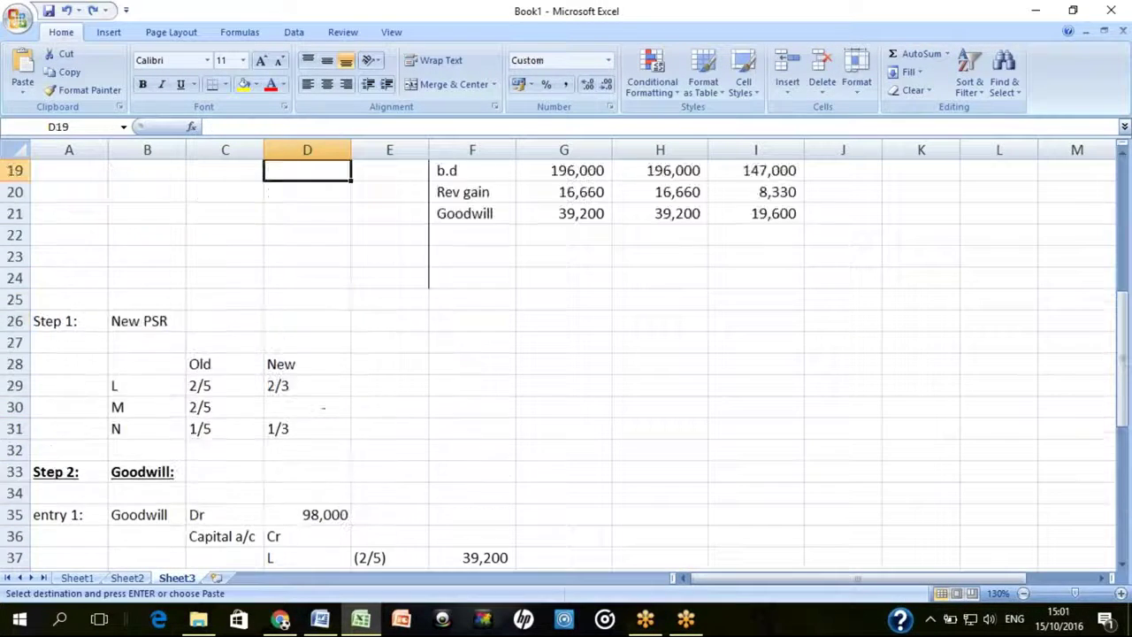
key(Up)
key(Up)
key(Down)
key(Left)
key(Down)
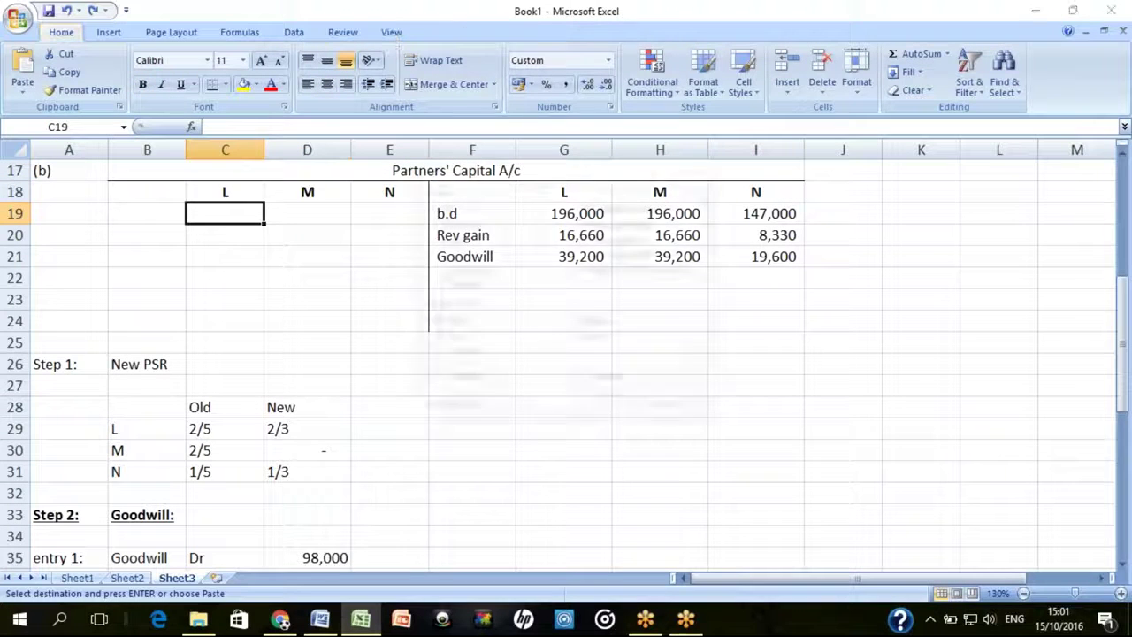
key(ctrl+alt+v)
key(v)
click(619, 380)
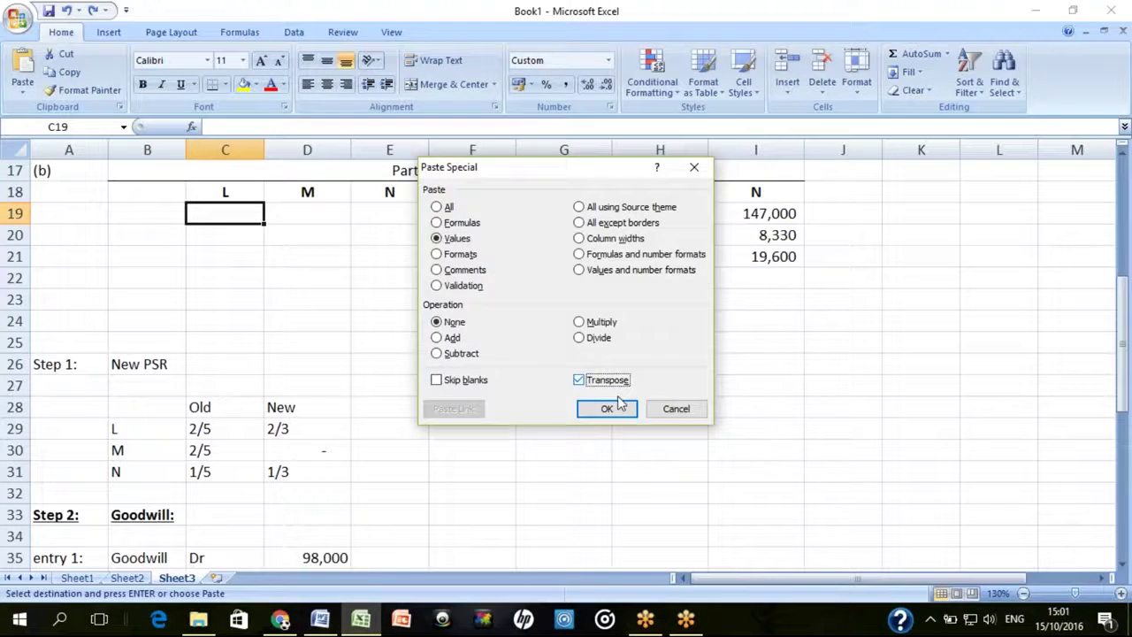
click(607, 408)
key(Right)
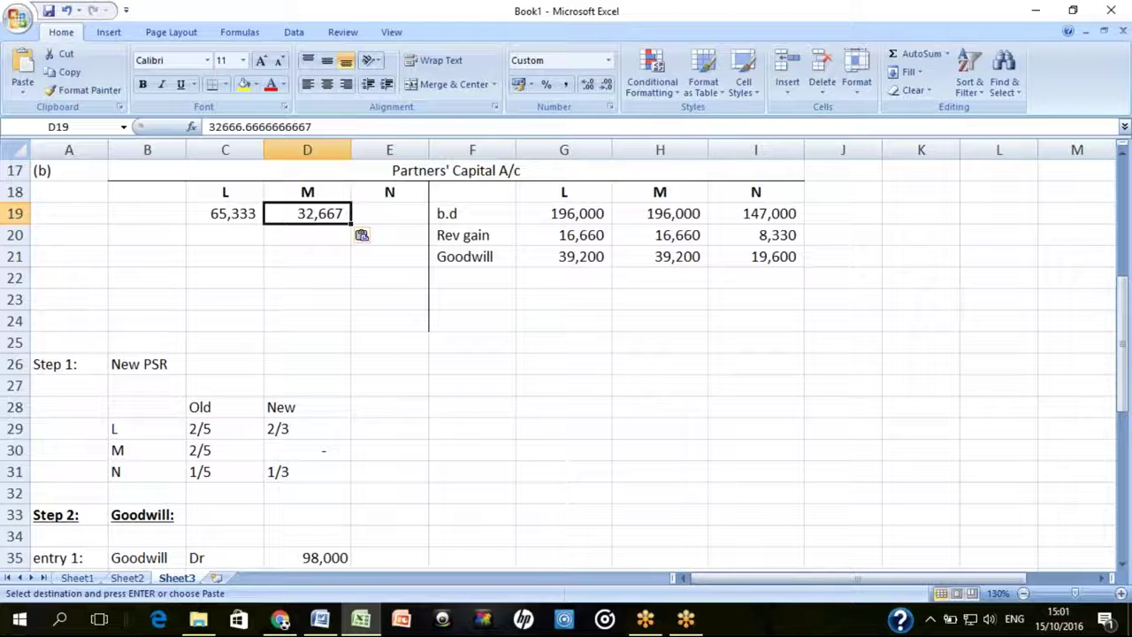
Move N's goodwill amount from D19 in the M column to E19 in the N column
key(ctrl+x)
key(Right)
key(Return)
Enter the label Goodwill in B19 for the debit side row of the Partners' Capital account
key(Left)
key(Left)
key(Left)
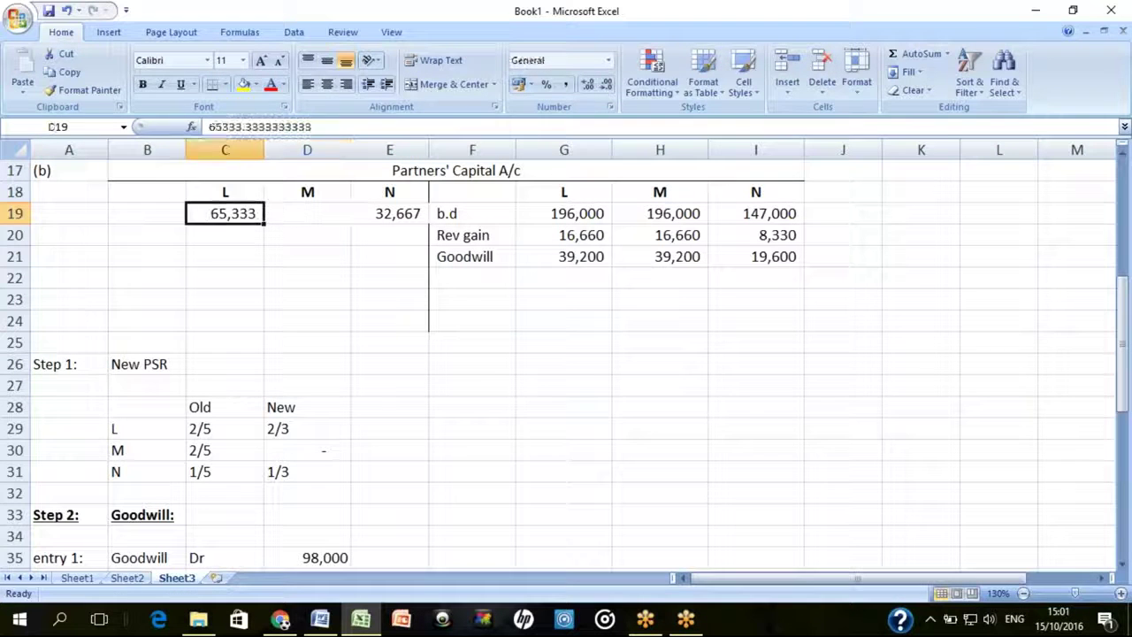
text(Good)
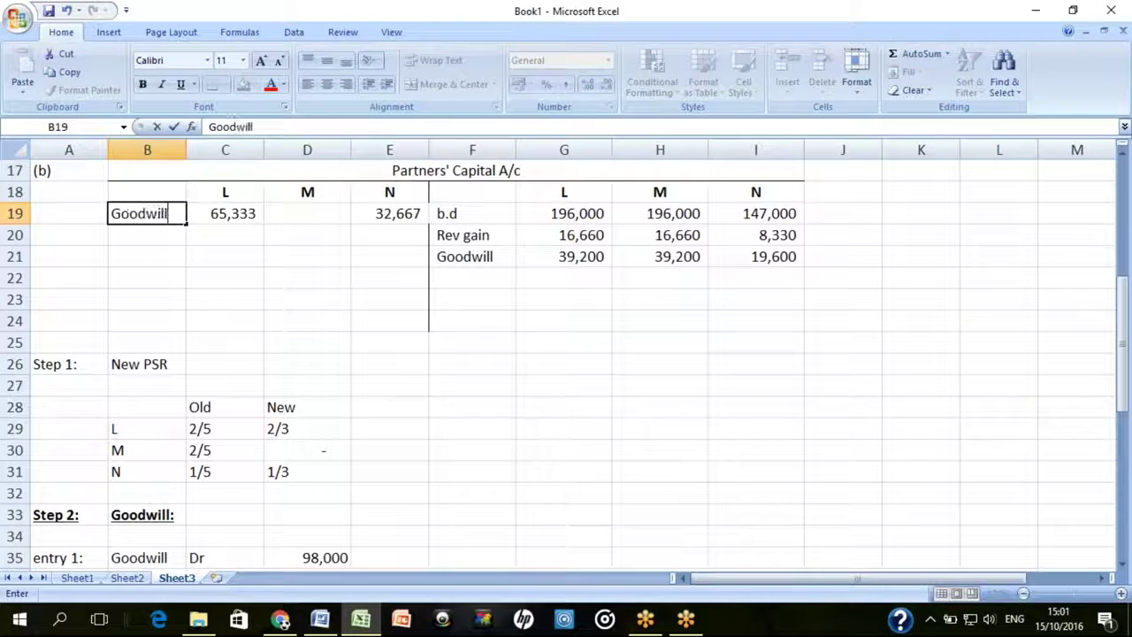
text(will)
key(Return)
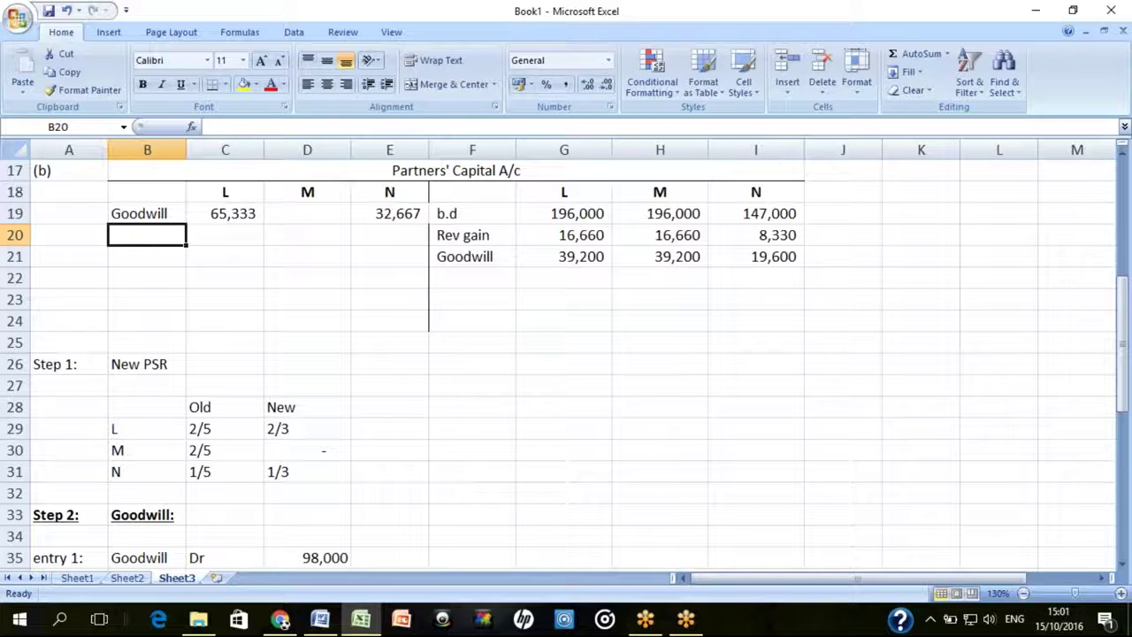
Copy the general reserve shares of L, M and N from F51:F53 and paste them as transposed values into G22:I22
key(Down)
key(Down)
key(Down)
key(Down)
key(Down)
key(Down)
key(Down)
key(Down)
key(Down)
key(Down)
key(Down)
key(Down)
key(Down)
key(Down)
key(Down)
key(Down)
key(Down)
key(Down)
key(Down)
key(Down)
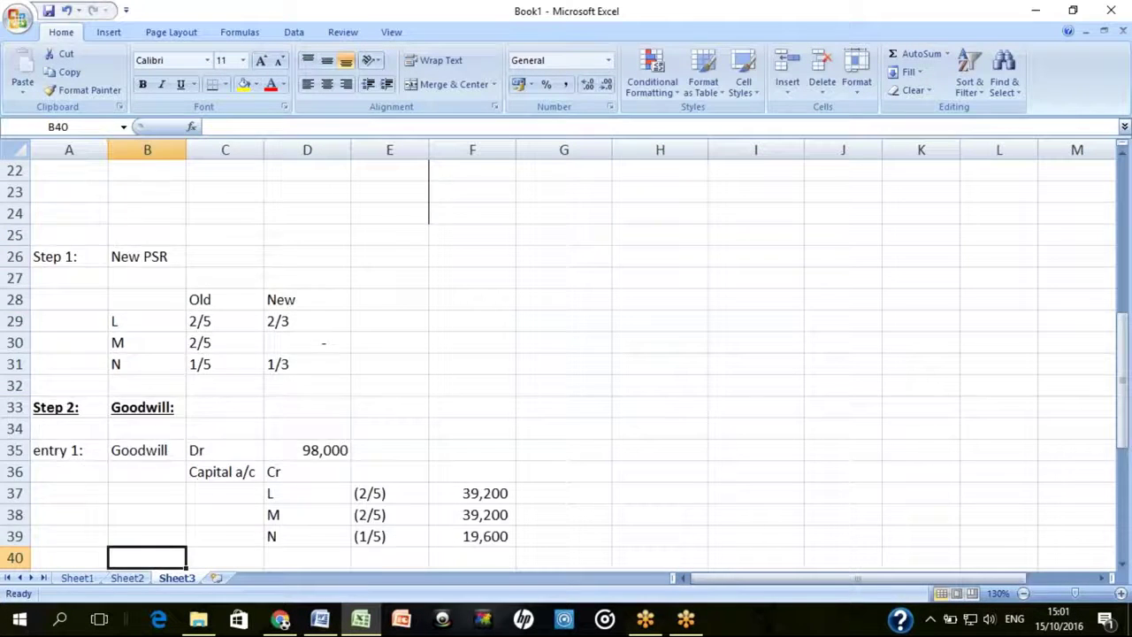
key(Up)
key(Up)
key(Up)
key(Right)
key(Up)
key(Up)
key(shift+Right)
key(shift+Right)
key(shift+Right)
key(shift+Down)
key(shift+Down)
key(shift+Down)
key(shift+Down)
key(Down)
key(Down)
key(Down)
key(Down)
key(Down)
key(Down)
key(Down)
key(Down)
key(Down)
key(Down)
key(Down)
key(Down)
key(Down)
key(Down)
key(Down)
key(Down)
key(Down)
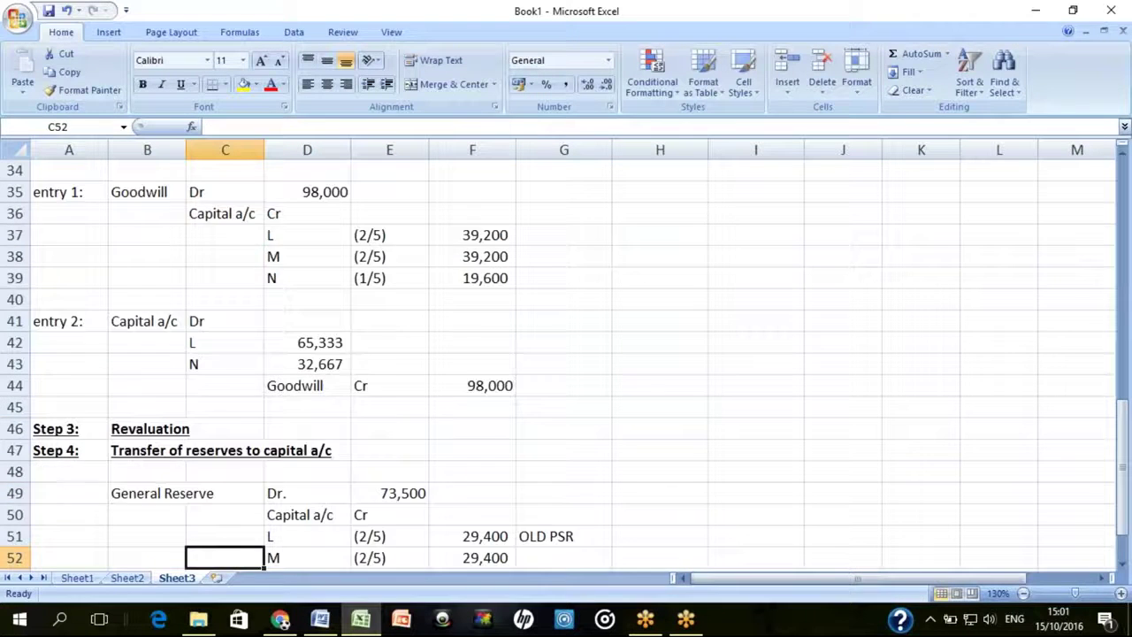
key(Up)
key(Up)
key(Up)
key(Up)
key(Up)
key(Up)
key(Up)
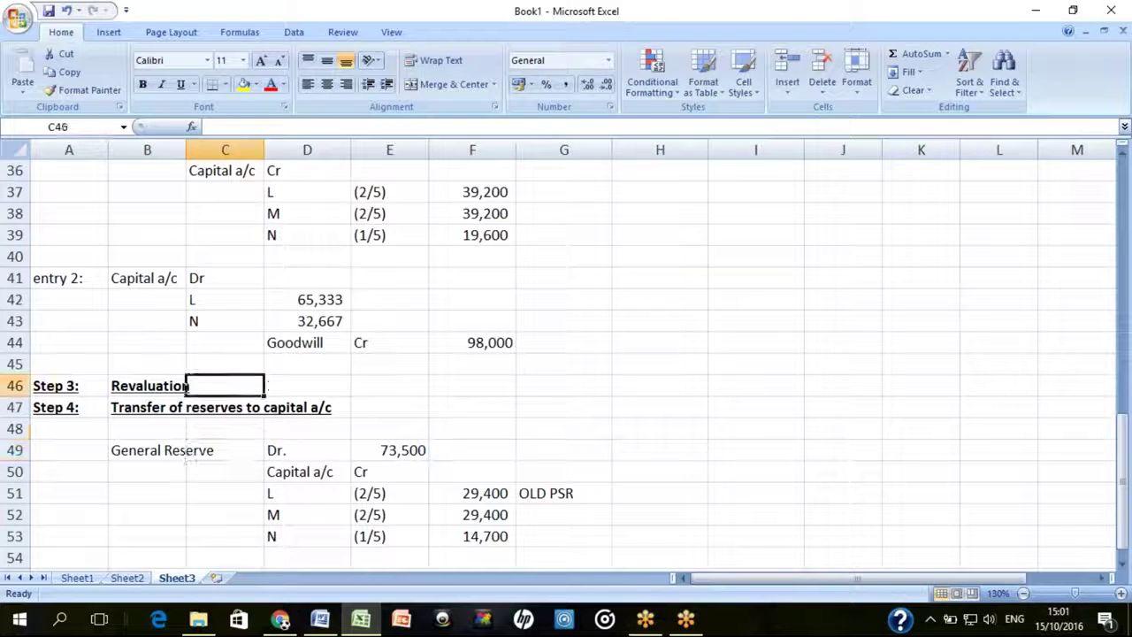
key(Down)
key(Down)
key(Down)
key(Right)
key(Down)
key(Down)
key(Right)
key(Right)
key(shift+Down)
key(shift+Down)
key(ctrl+c)
key(Up)
key(Up)
key(Up)
key(Up)
key(Up)
key(Up)
key(Up)
key(Up)
key(Up)
key(Up)
key(Up)
key(Up)
key(Up)
key(Up)
key(Up)
key(Up)
key(Up)
key(Up)
key(Up)
key(Up)
key(Up)
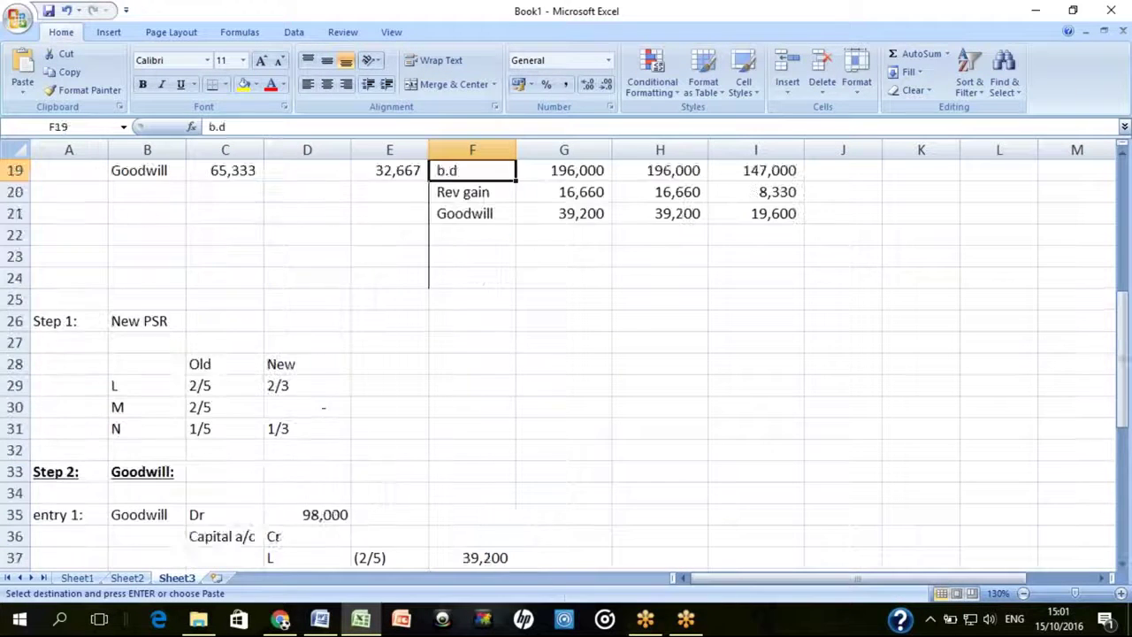
key(Down)
key(Down)
key(Right)
key(Down)
key(Down)
key(alt+e)
key(s)
key(v)
click(607, 381)
click(607, 409)
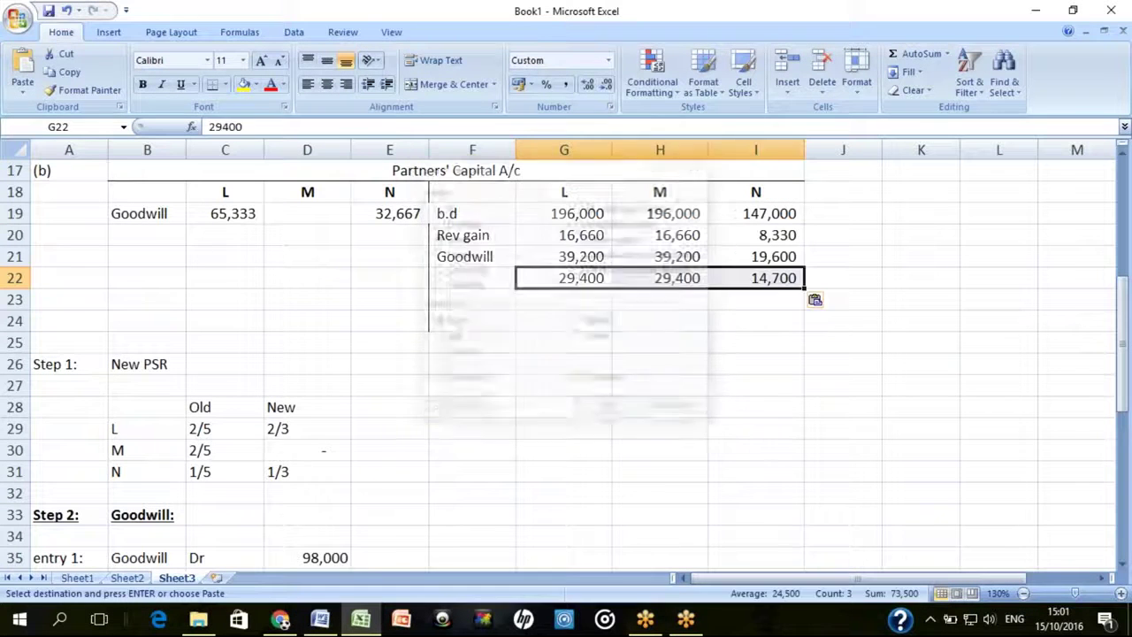
Enter the label Reserves in F22 on the credit side of the Partners' Capital account
key(Left)
text(Reserves)
key(Return)
Review the Step 4 reserve transfer entry and check which step heading follows it
key(Page_Down)
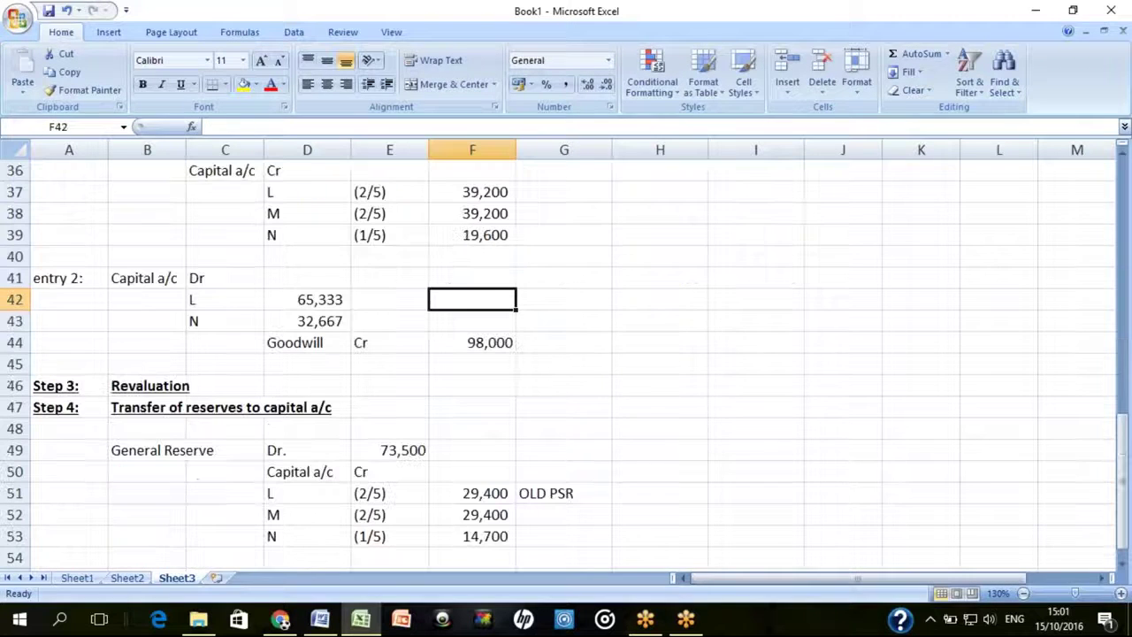
key(Down)
key(Down)
key(Down)
key(Down)
key(Down)
key(Down)
key(Down)
key(Down)
key(Down)
key(Down)
key(Down)
key(Down)
key(Down)
key(Down)
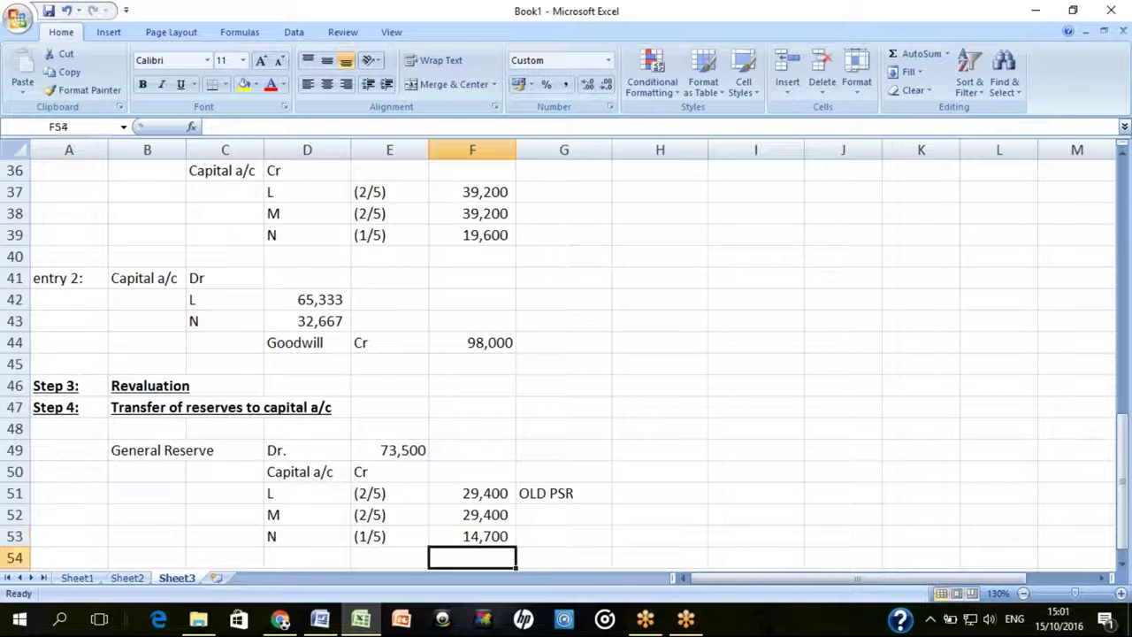
key(Up)
key(Up)
key(Up)
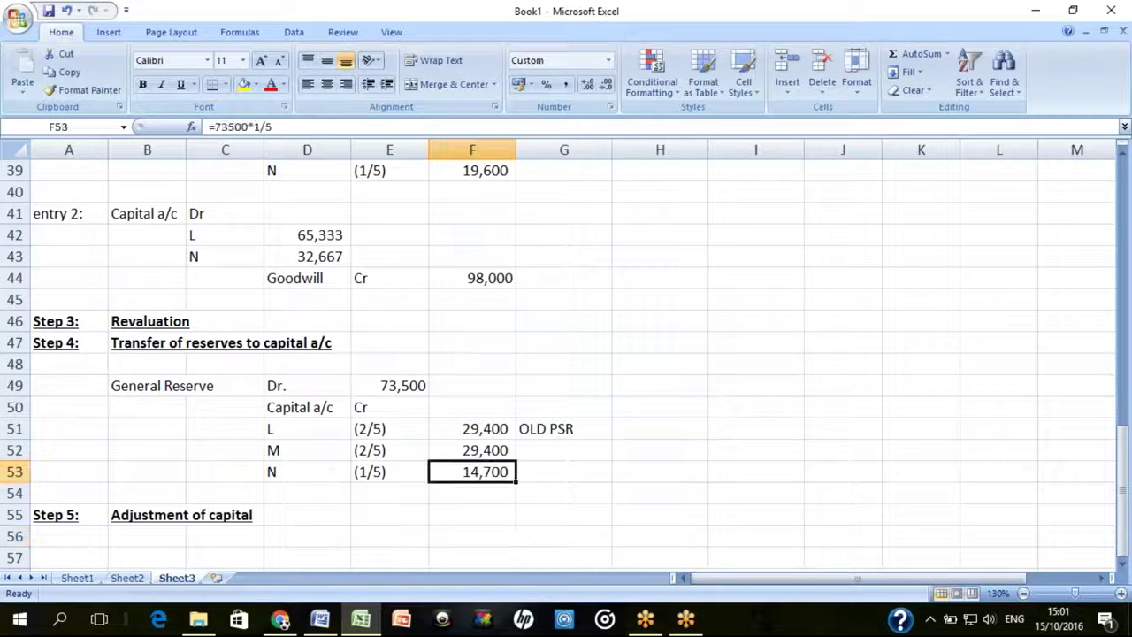
Switch to the Word question document, highlight retiring partner M in the retirement terms, and return to the Excel workbook
key(alt+Tab)
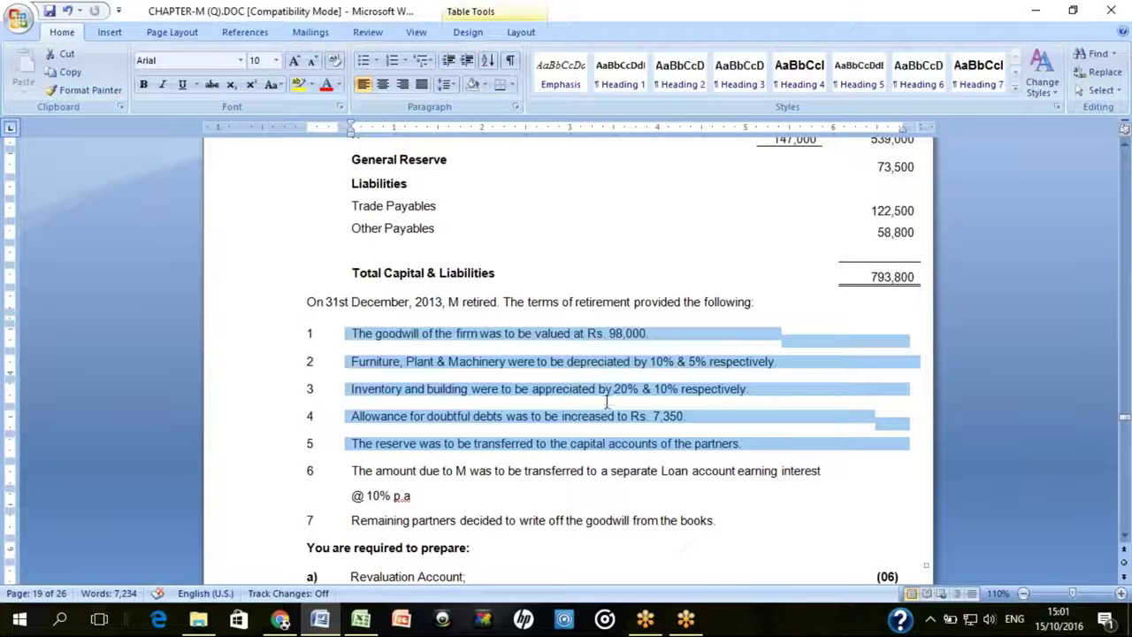
double_click(451, 304)
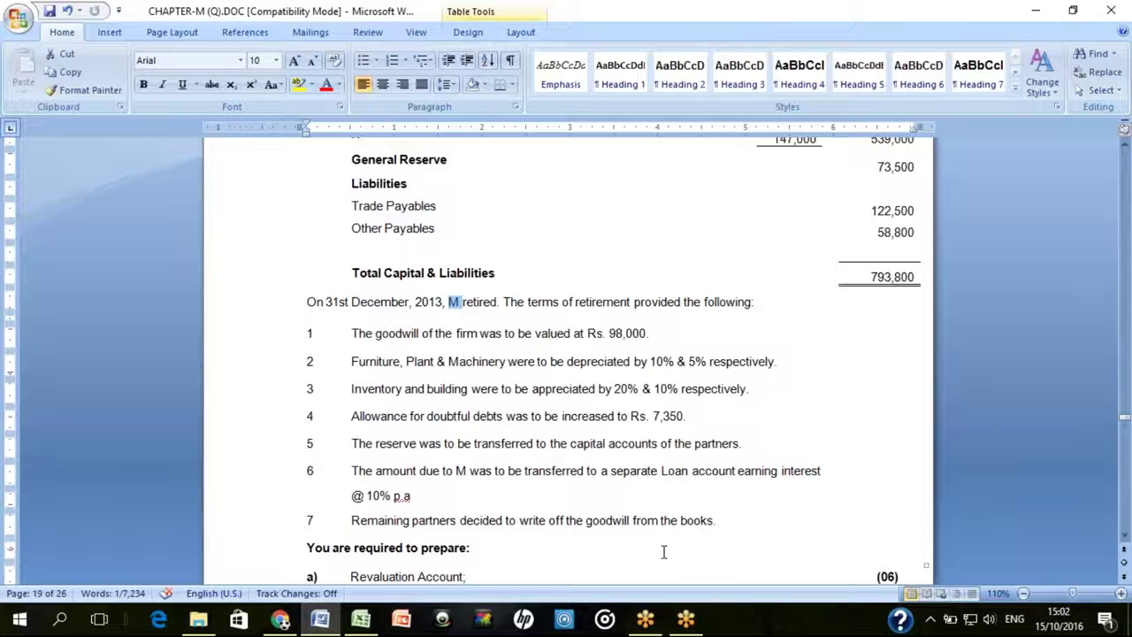
click(360, 618)
click(645, 377)
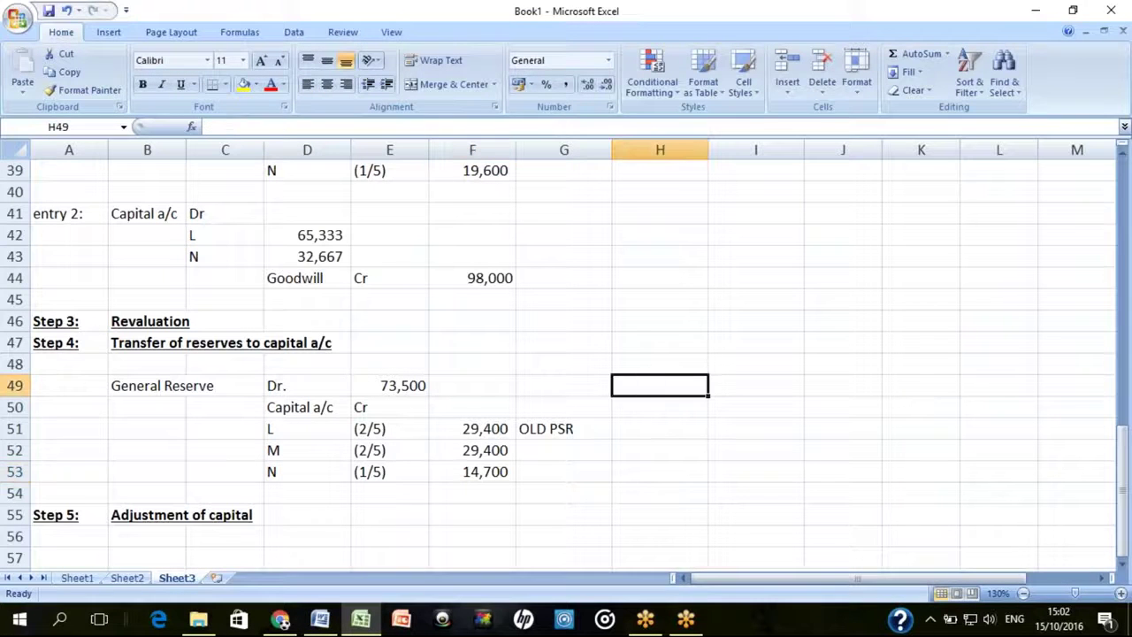
Look over the blank working area beneath the Step 5 Adjustment of capital heading
key(Down)
key(Down)
key(Down)
key(Down)
key(Down)
key(Down)
key(Down)
key(Down)
key(Down)
key(Down)
key(Down)
key(Down)
key(Down)
key(Down)
key(Down)
key(Down)
key(Down)
key(Down)
key(Down)
key(Left)
key(Left)
key(Left)
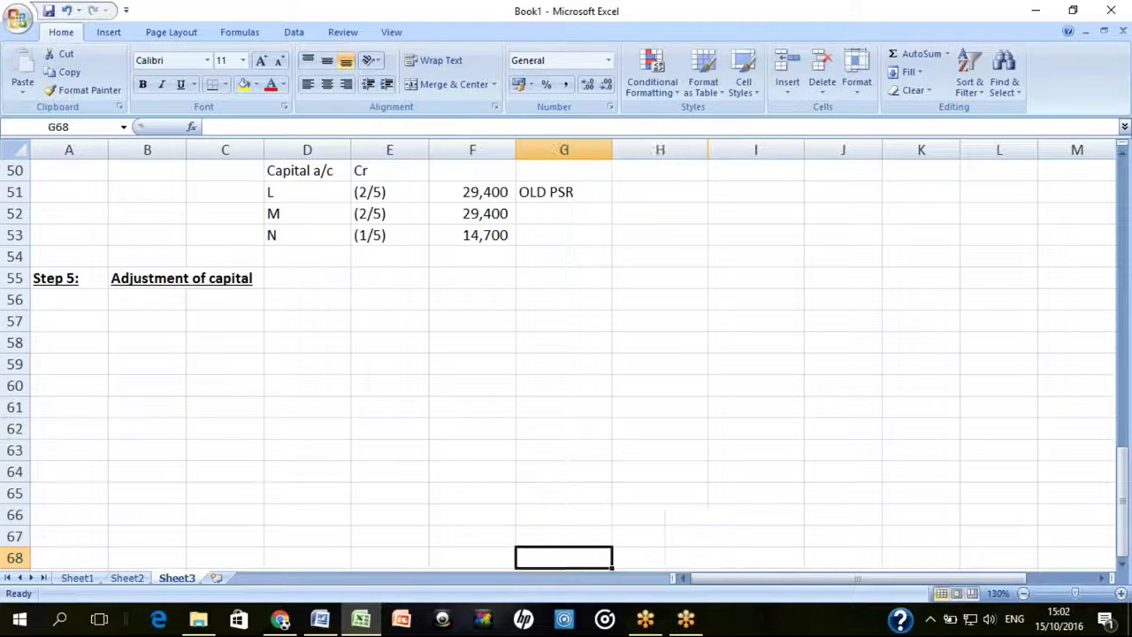
key(Left)
key(Left)
key(Left)
key(Left)
key(Up)
key(Up)
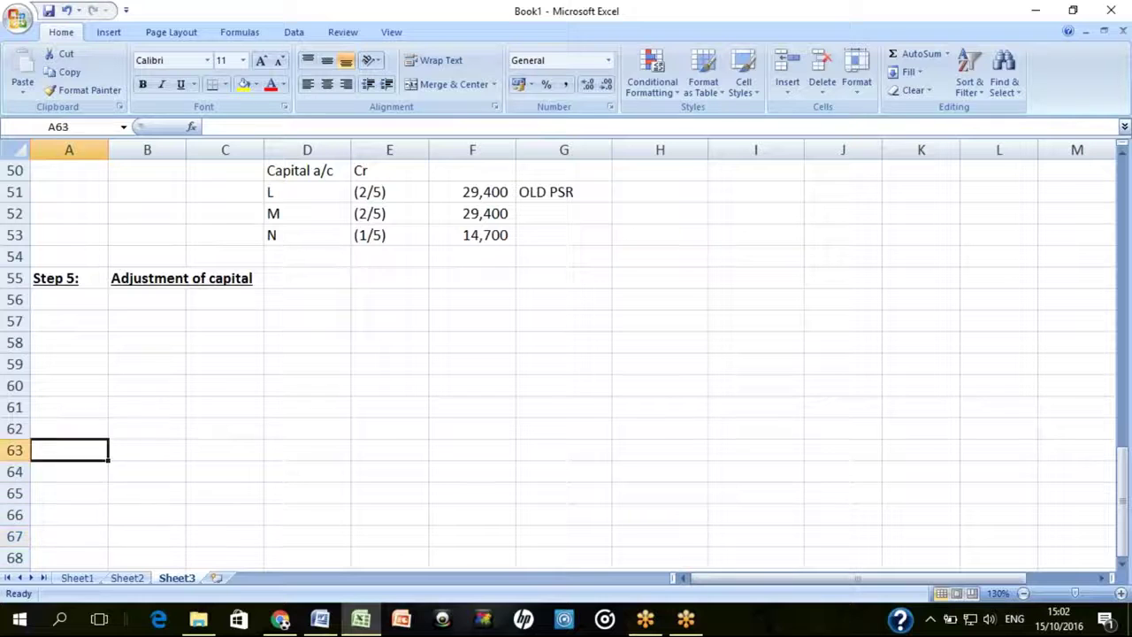
key(Up)
key(Right)
key(Up)
key(Up)
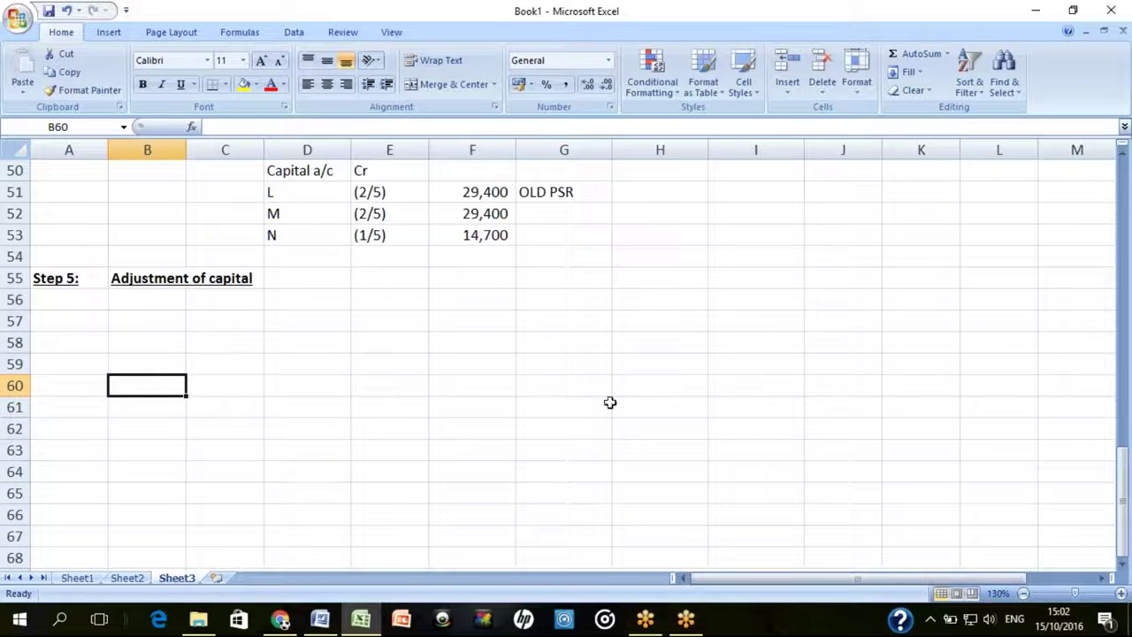
Switch to File Explorer and open partnerships notes.pdf from the Partnership folder
mouse_move(282, 623)
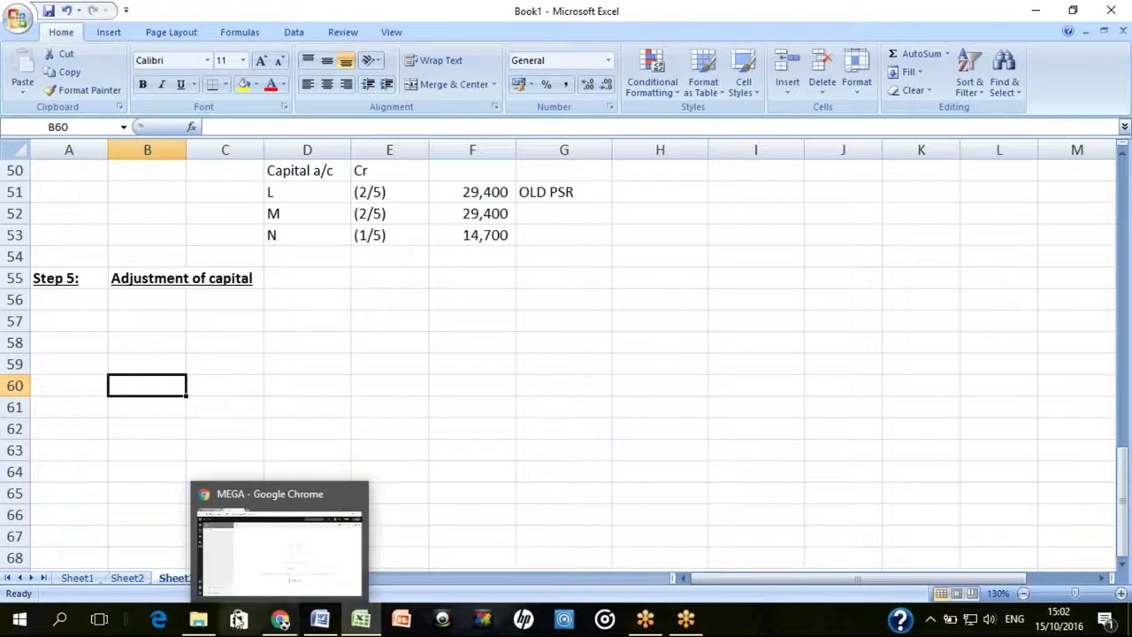
click(198, 621)
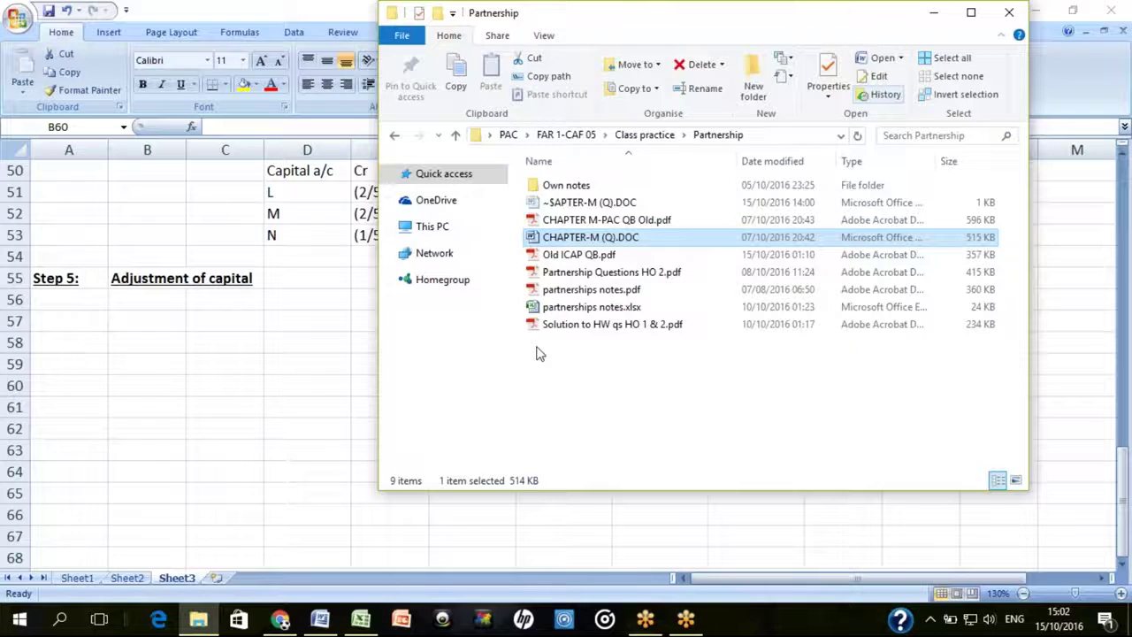
click(632, 292)
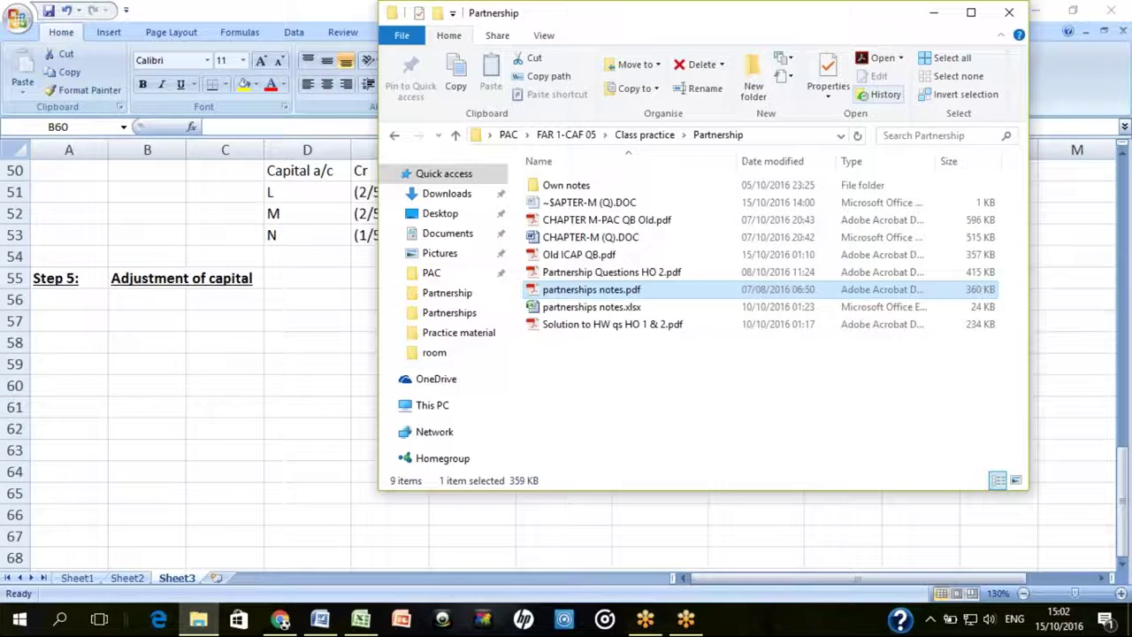
key(Return)
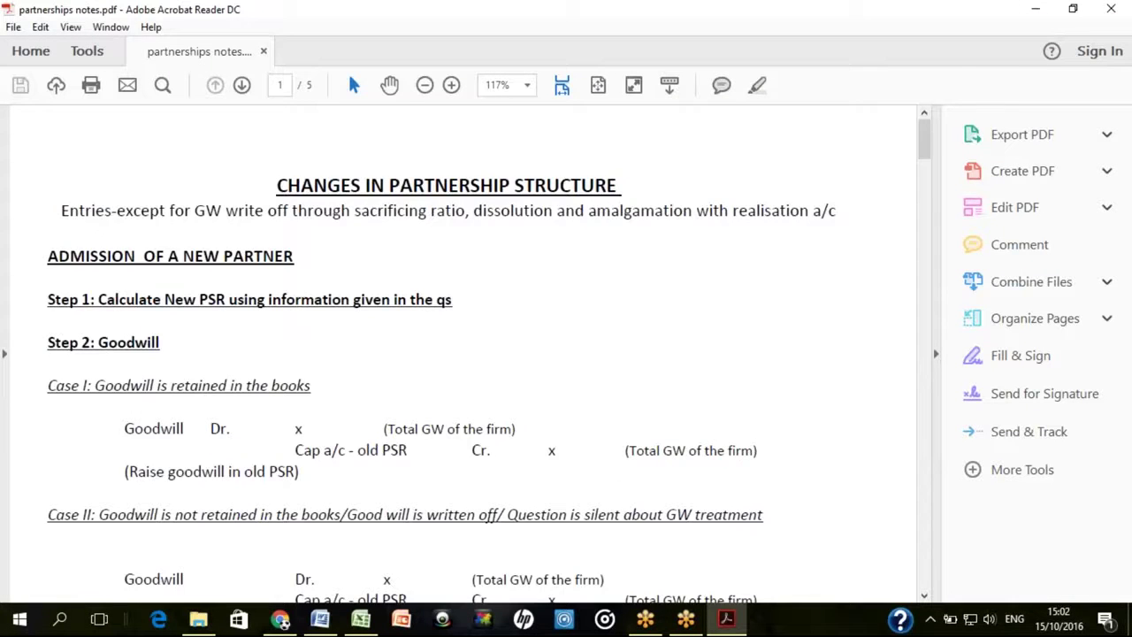
Find the Retirement of a Partner section in the notes and highlight the settlement options for the balancing figure, through the loan option
scroll(460, 354, down, 10)
scroll(460, 353, down, 10)
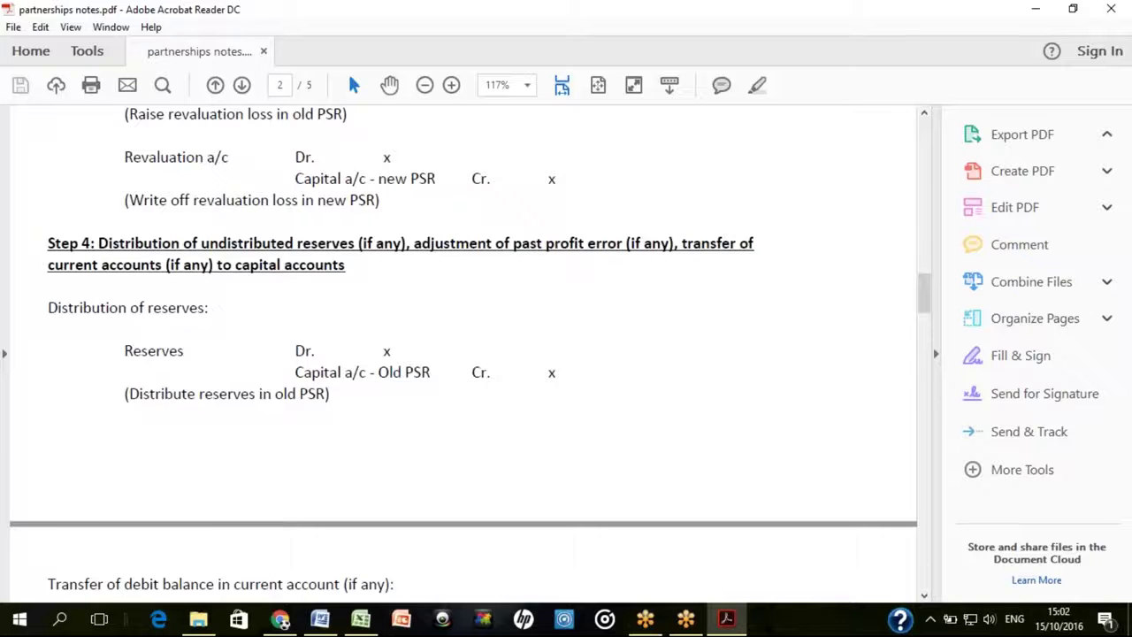
scroll(460, 354, down, 5)
scroll(251, 405, down, 5)
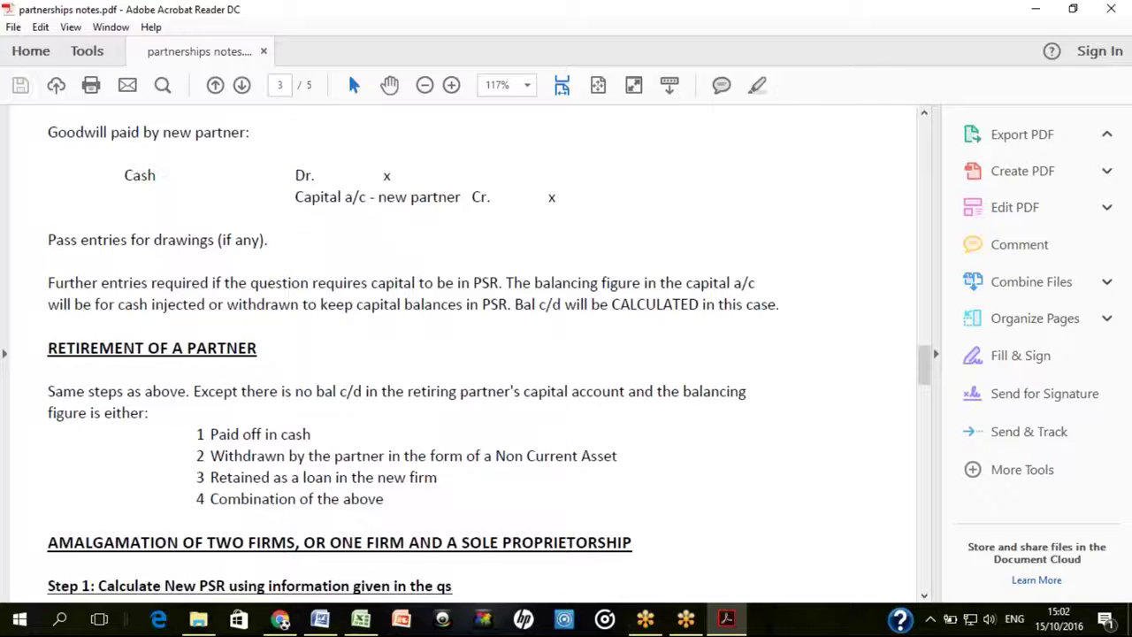
drag(48, 391, 190, 392)
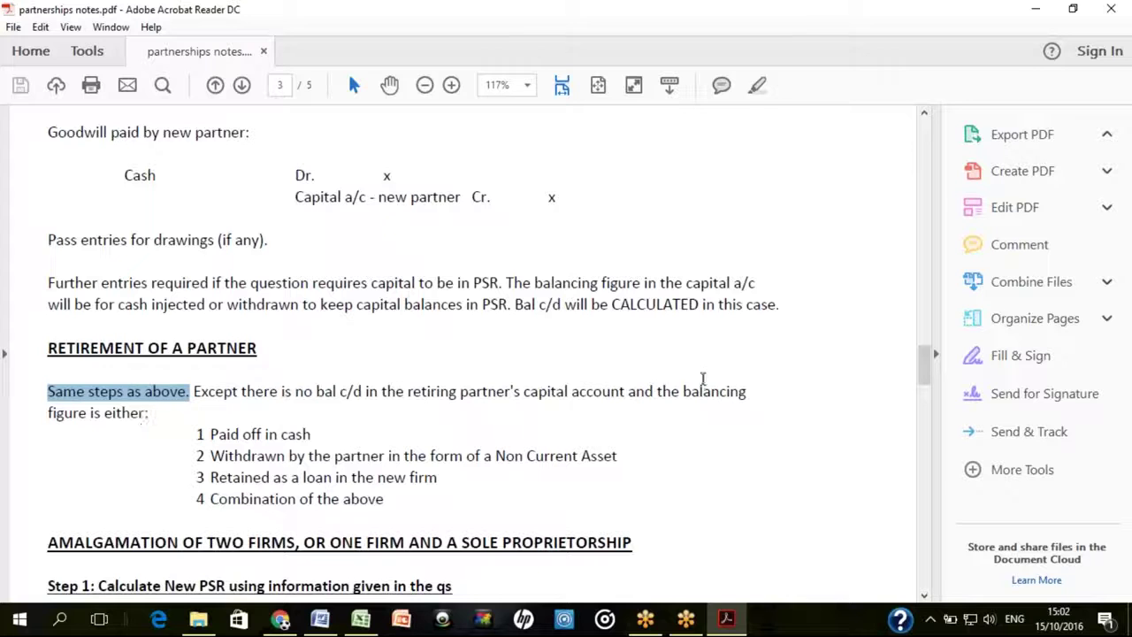
drag(682, 391, 752, 391)
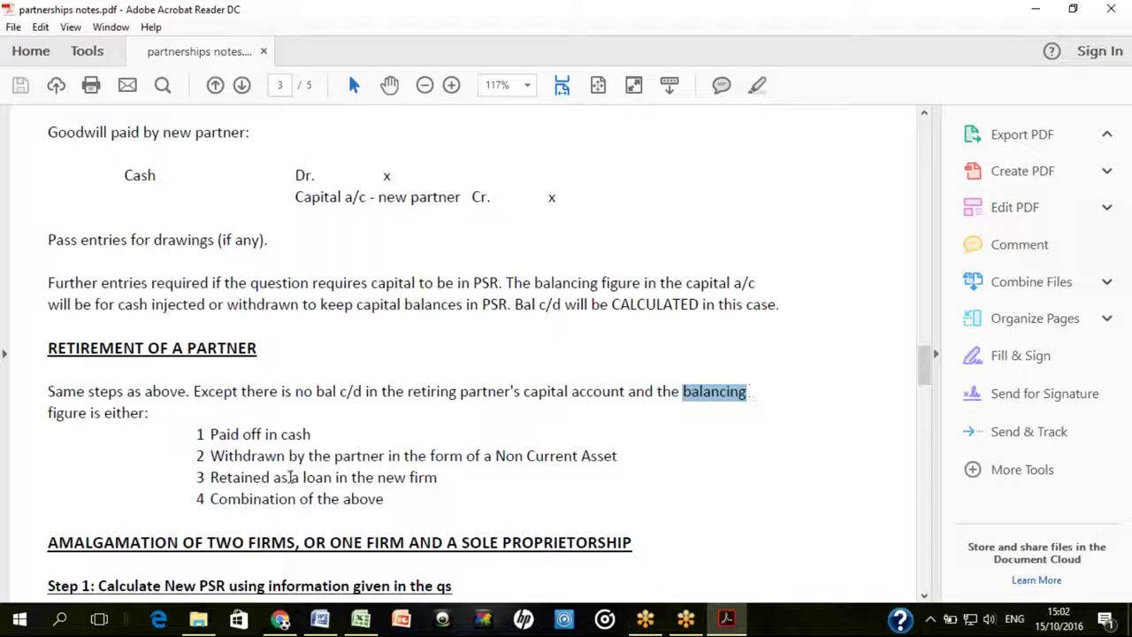
drag(212, 434, 311, 435)
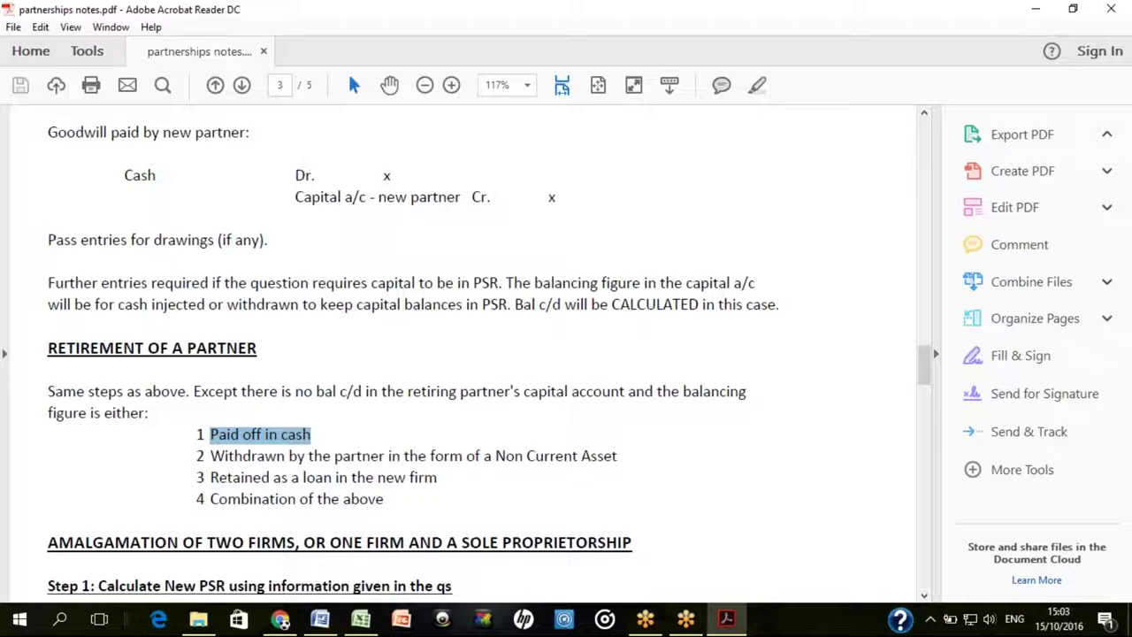
drag(210, 456, 610, 455)
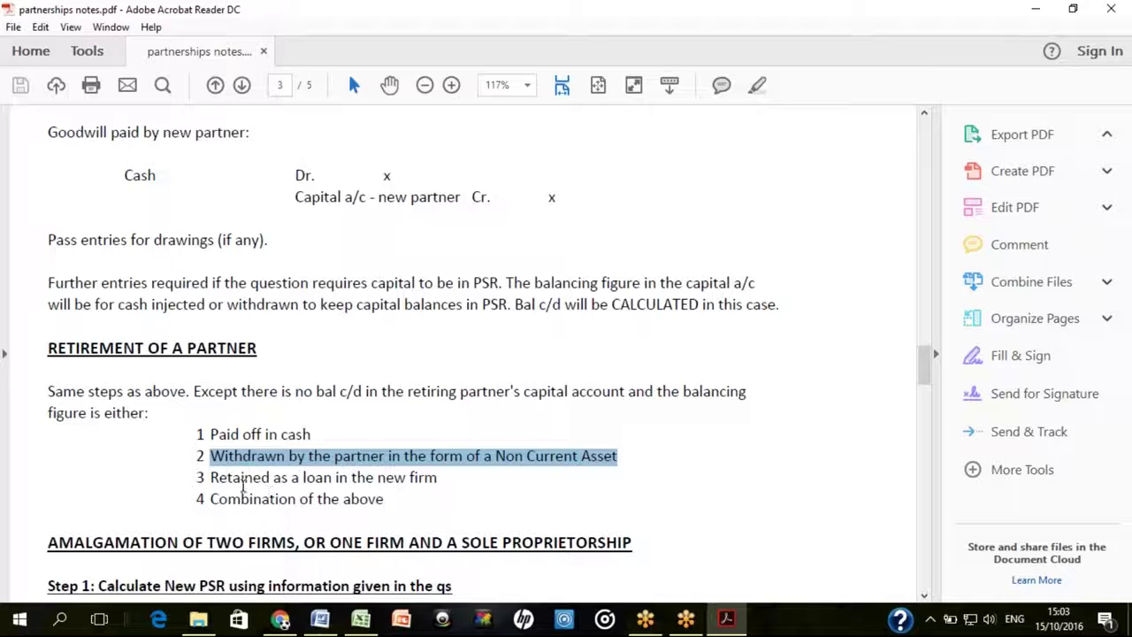
mouse_move(212, 478)
mouse_down()
mouse_move(450, 467)
mouse_move(213, 478)
mouse_up()
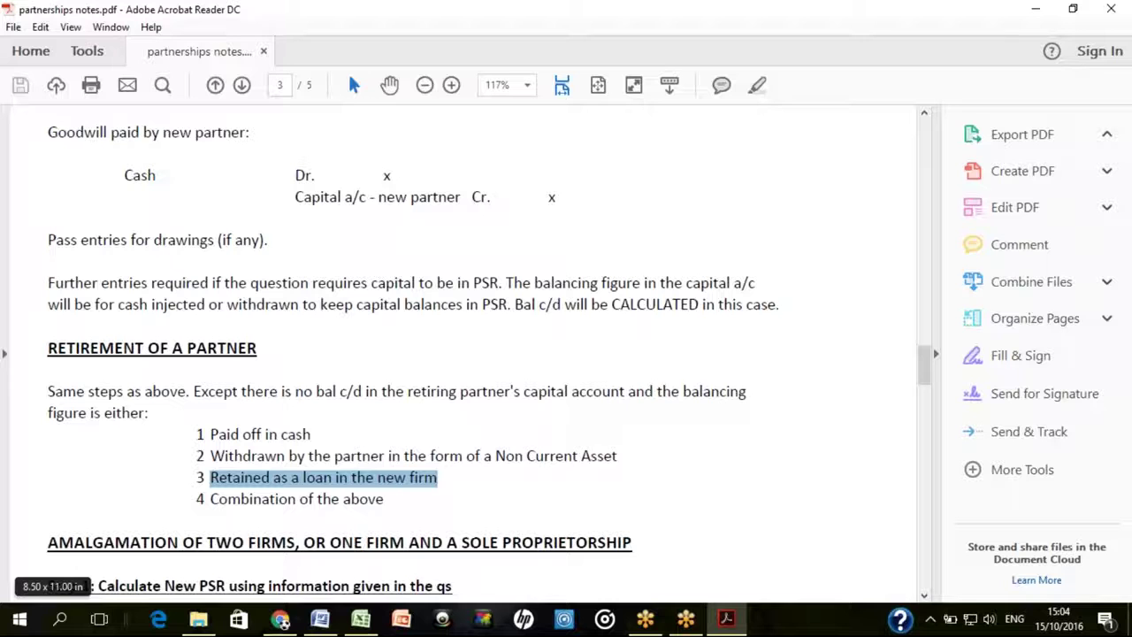
Return to the Excel workbook and enter the label Balc/d in B23 on the debit side of the Partners' Capital A/c
key(alt+Tab)
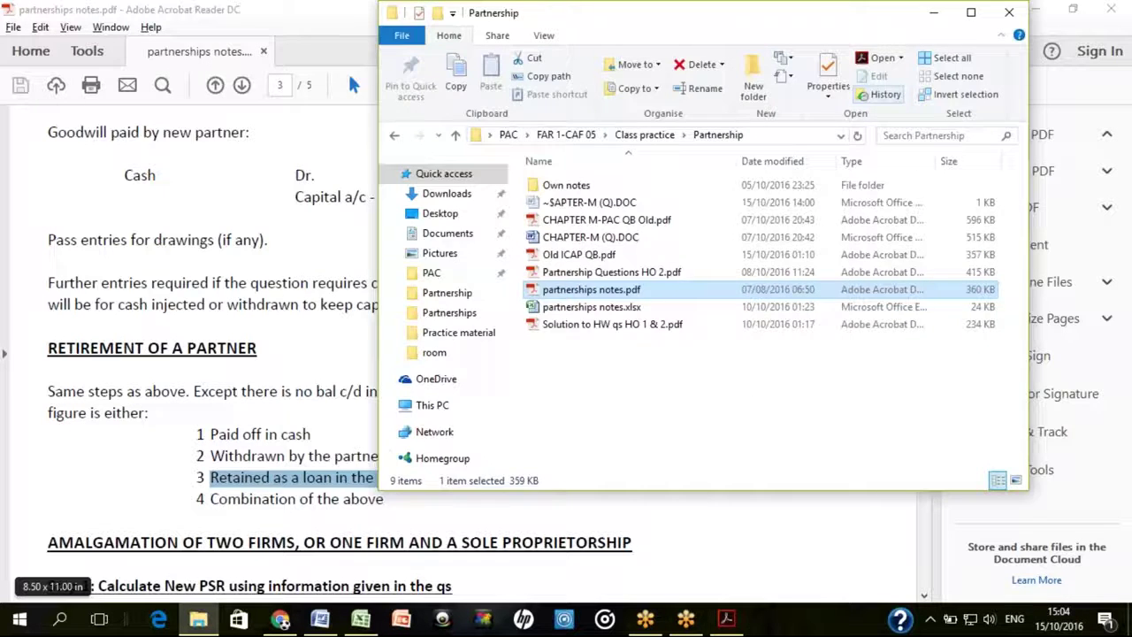
key(alt+Tab)
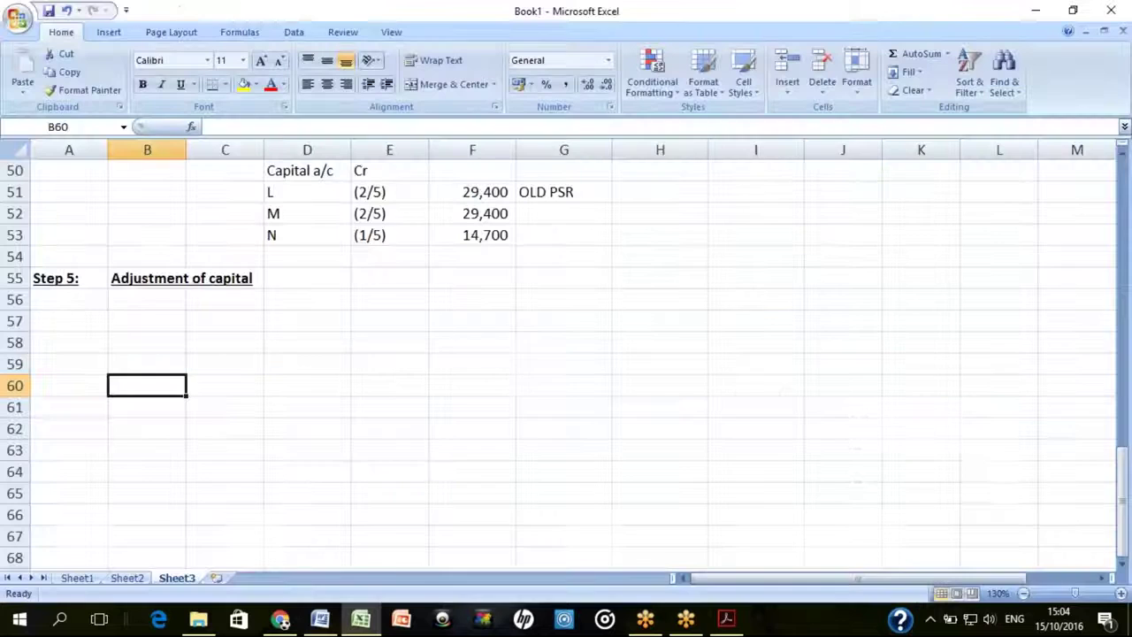
key(Right)
key(Up)
key(Up)
key(Up)
key(Up)
key(Up)
key(Up)
key(Up)
key(Up)
key(Up)
key(Up)
key(Up)
key(Up)
key(Up)
key(Up)
key(Up)
key(Up)
key(Up)
key(Up)
key(Up)
key(Up)
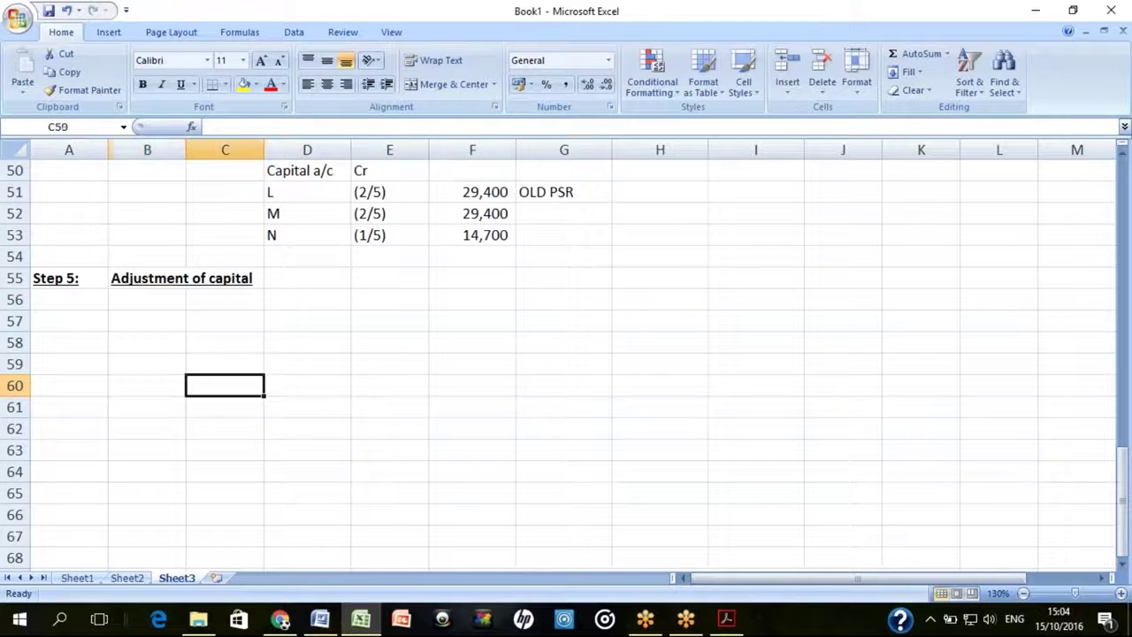
key(Up)
key(Up)
key(Up)
key(Up)
key(Up)
key(Up)
key(Up)
key(Up)
key(Up)
key(Up)
key(Up)
key(Up)
key(Up)
key(Up)
key(Up)
key(Up)
key(Up)
key(Up)
key(Up)
key(Up)
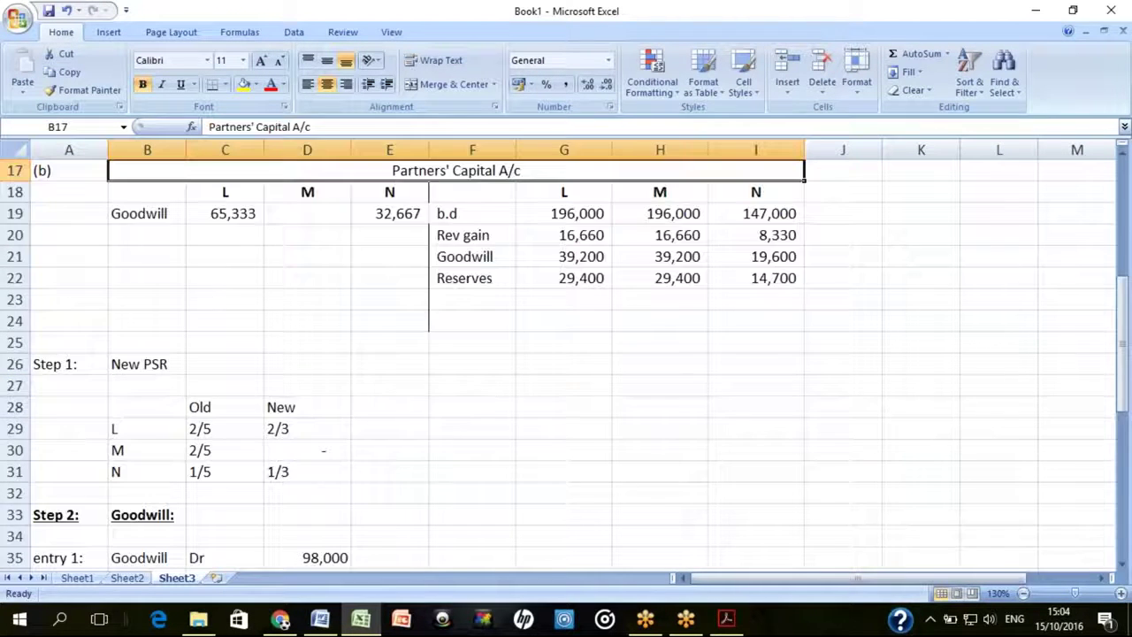
key(Down)
key(Down)
key(Down)
key(Down)
key(Down)
key(Down)
key(Down)
key(Down)
key(Down)
key(Down)
key(Right)
key(Right)
key(Right)
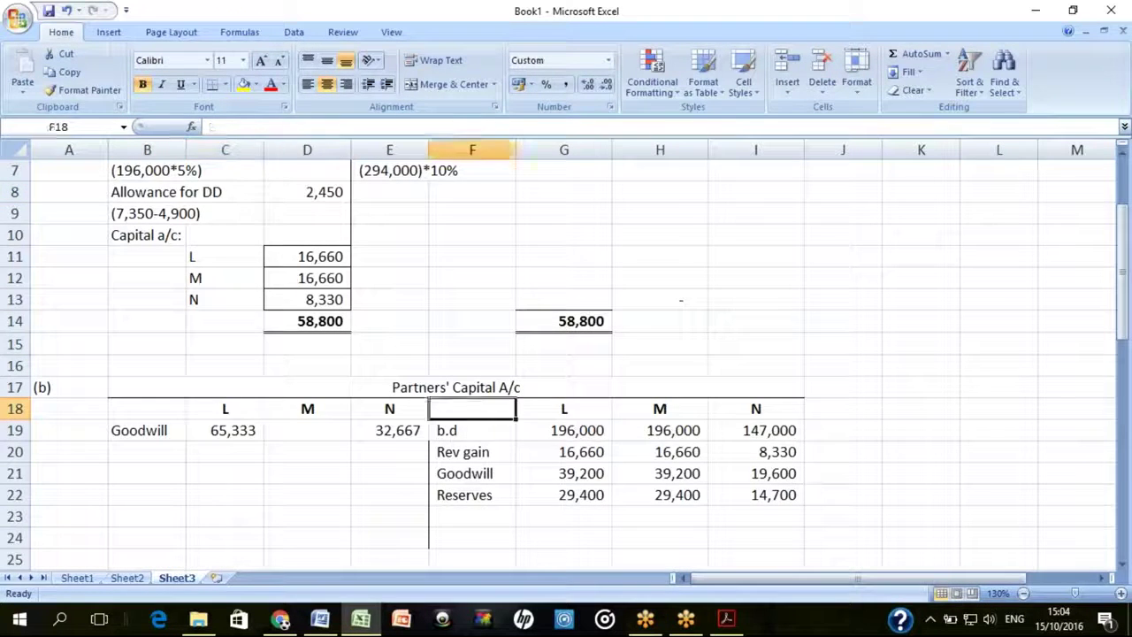
key(Right)
key(Right)
key(Down)
key(Down)
key(Down)
key(Down)
key(Down)
key(Down)
key(Down)
key(Down)
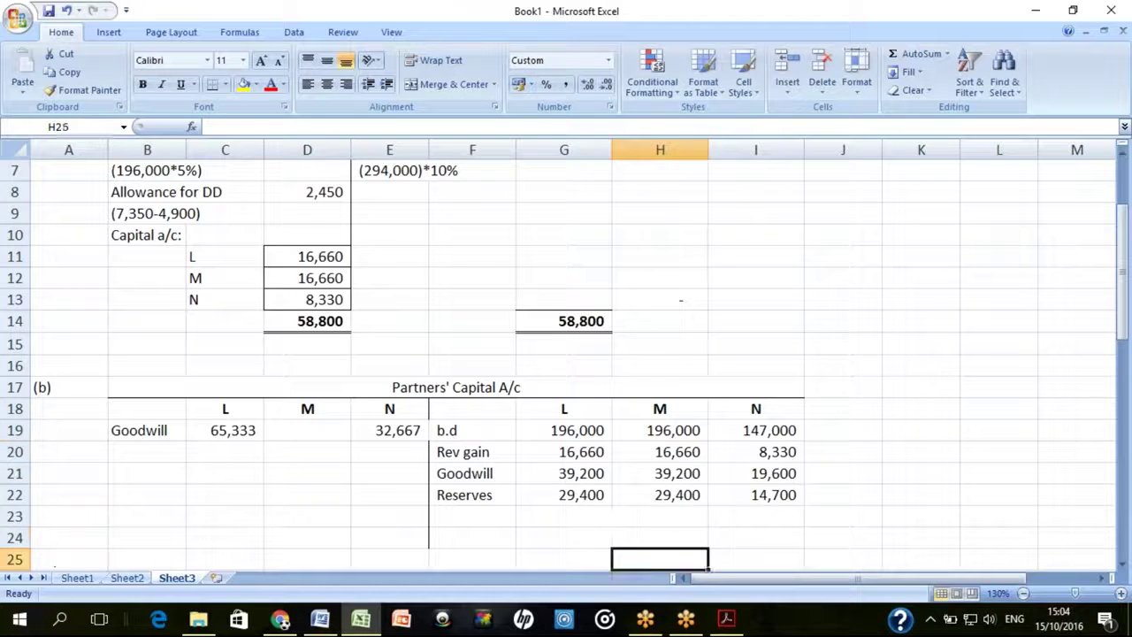
key(Left)
key(Left)
key(Left)
key(Left)
key(Left)
key(Left)
key(Up)
key(Up)
key(Up)
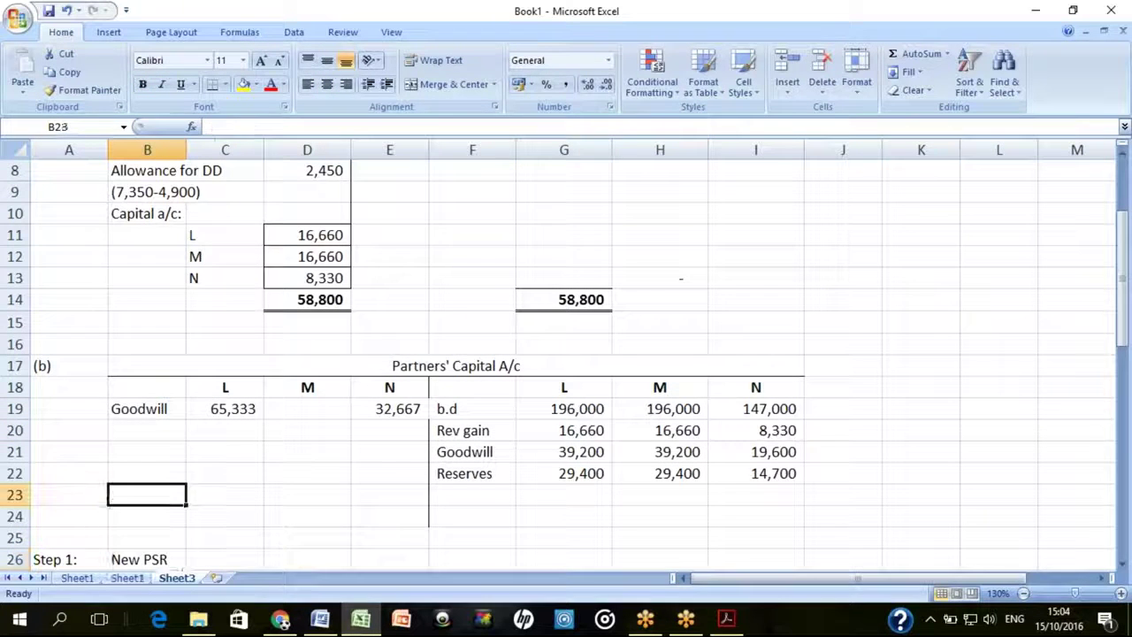
text(Balc/d)
key(Return)
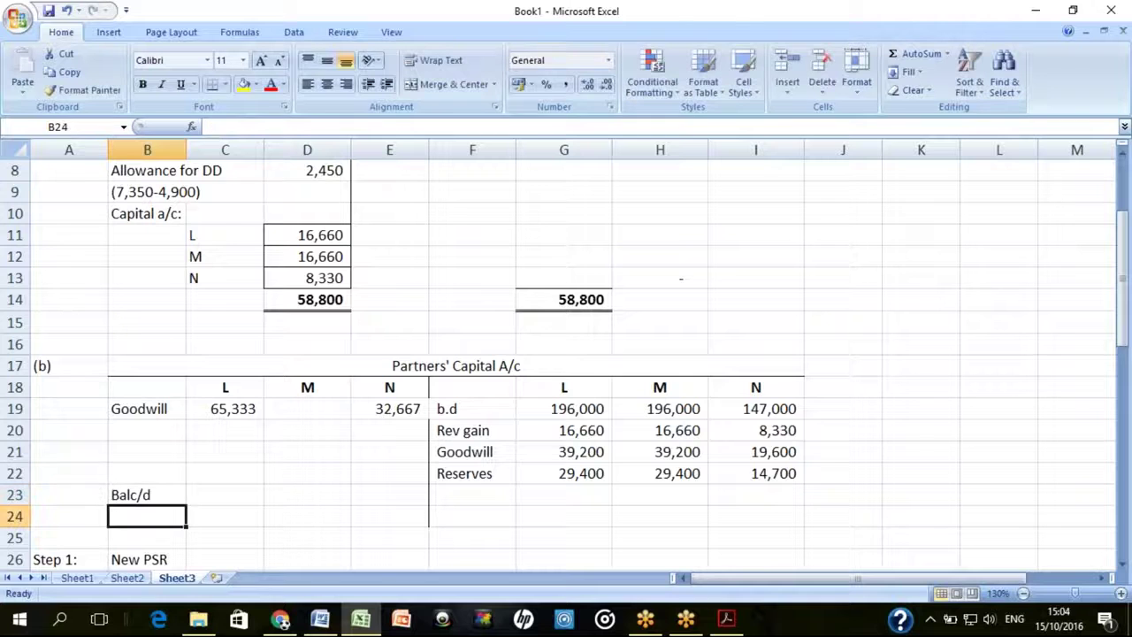
Total the L, M and N columns on both sides of the Partners' Capital A/c in row 24 with SUM formulas
key(Right)
key(Up)
key(Down)
key(alt+equal)
key(Return)
key(Up)
key(ctrl+c)
key(Right)
key(ctrl+v)
key(Right)
key(ctrl+v)
key(Right)
key(Right)
key(ctrl+v)
key(Right)
key(ctrl+v)
key(Right)
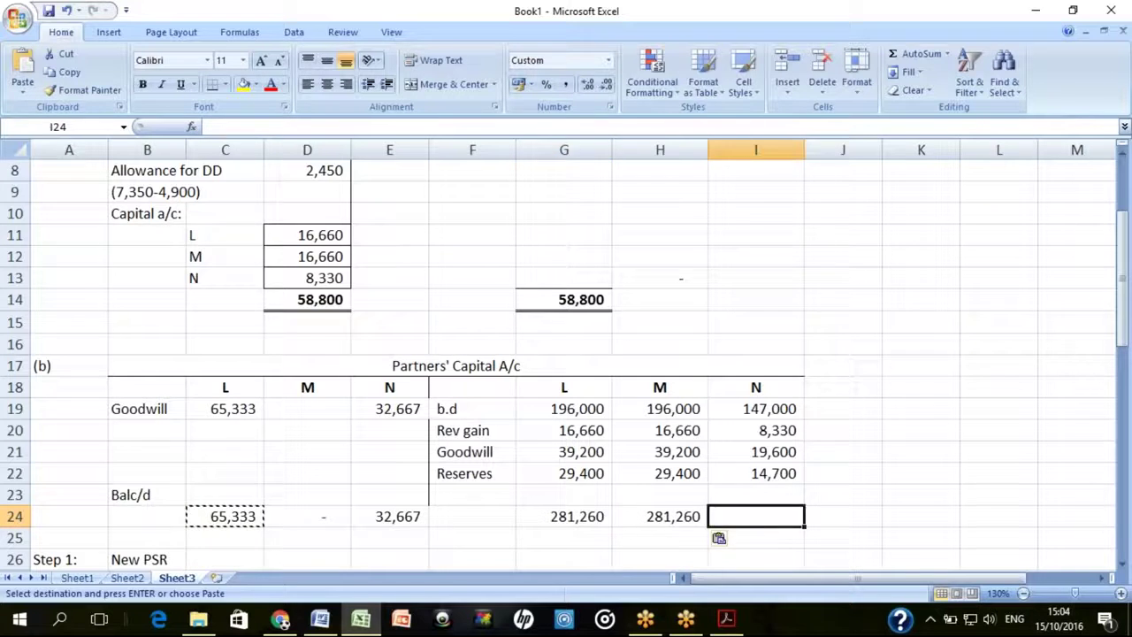
key(ctrl+v)
Bold the row 24 totals on both sides and apply a top and double bottom border to the debit totals C24:E24
key(Left)
key(Left)
key(shift+Right)
key(shift+Right)
key(ctrl+b)
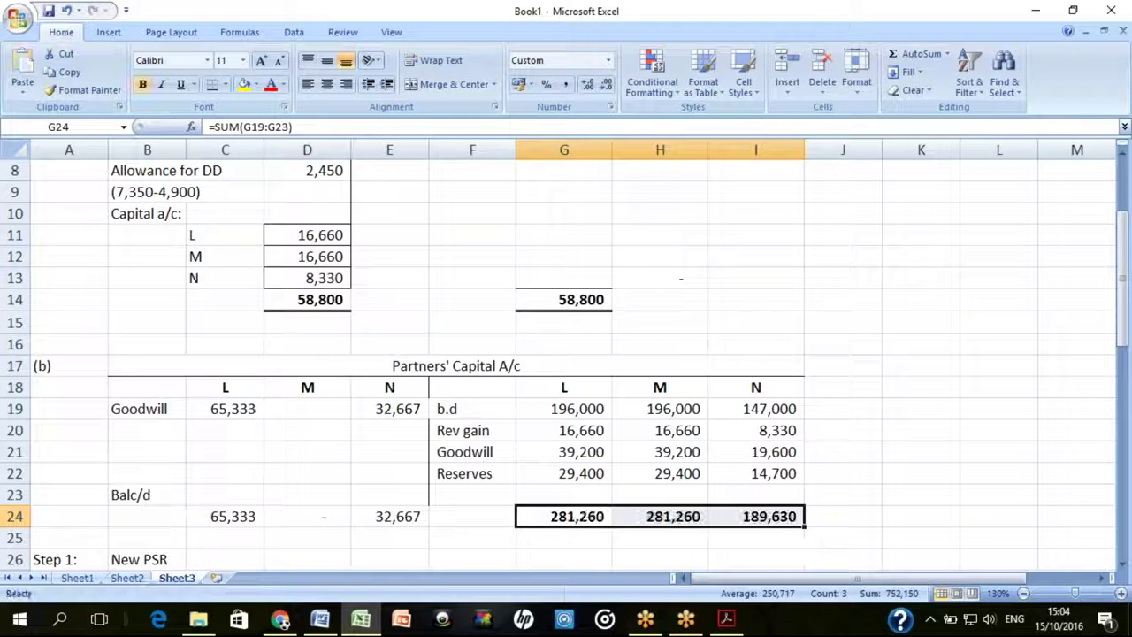
key(Left)
key(Left)
key(shift+Left)
key(shift+Left)
key(ctrl+b)
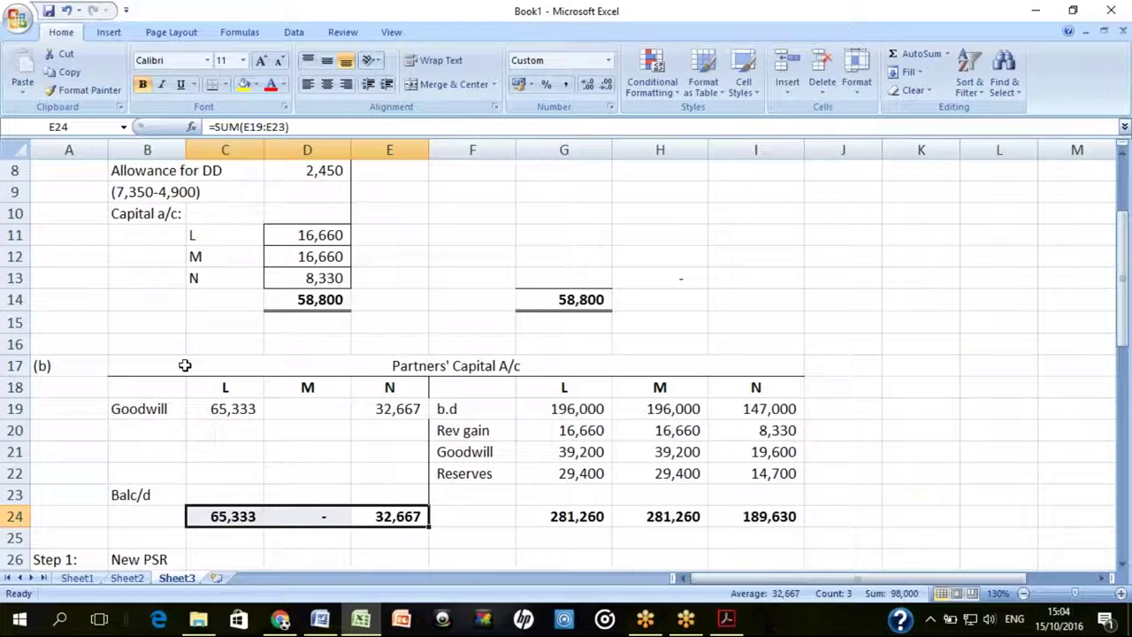
click(225, 84)
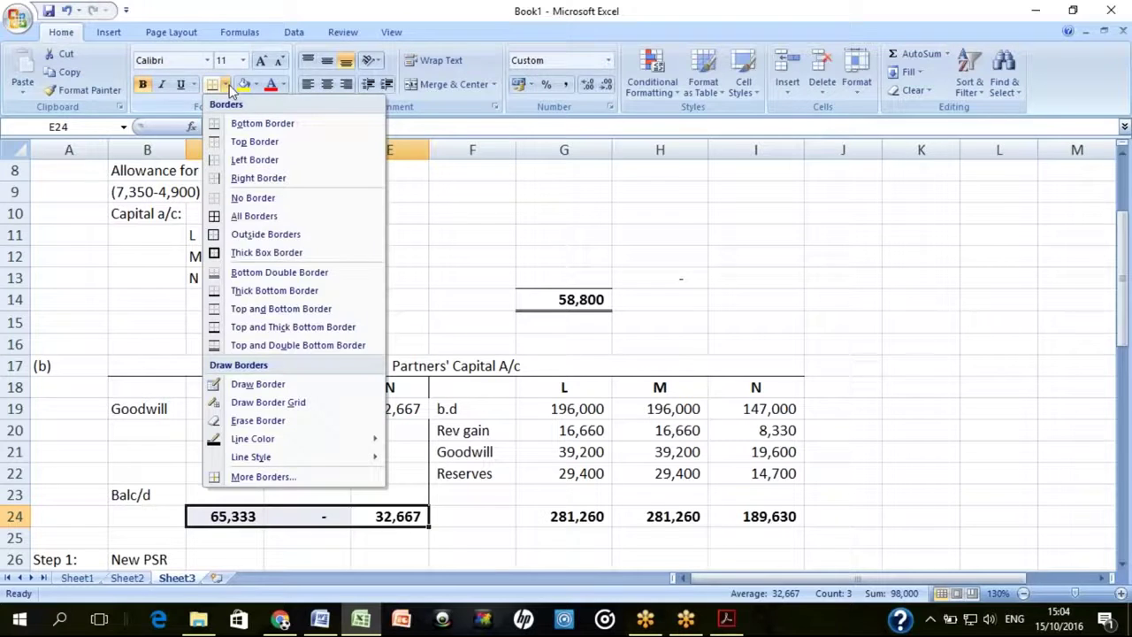
click(266, 345)
Calculate each partner's balancing figure in row 25 with =G24-C24 in C25, and copy the formula to D25 and E25
key(Down)
key(Left)
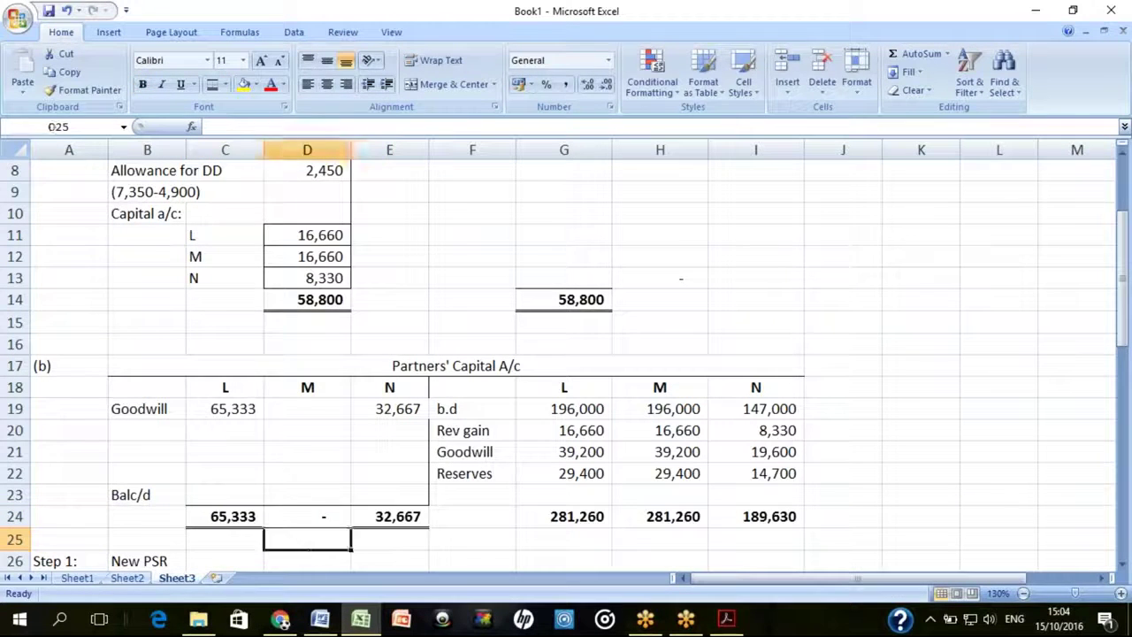
key(Left)
text(=)
key(Right)
key(Right)
key(Right)
key(Right)
key(Up)
text(-)
key(Up)
key(Return)
key(Up)
key(ctrl+c)
key(Right)
key(ctrl+v)
key(Right)
key(ctrl+v)
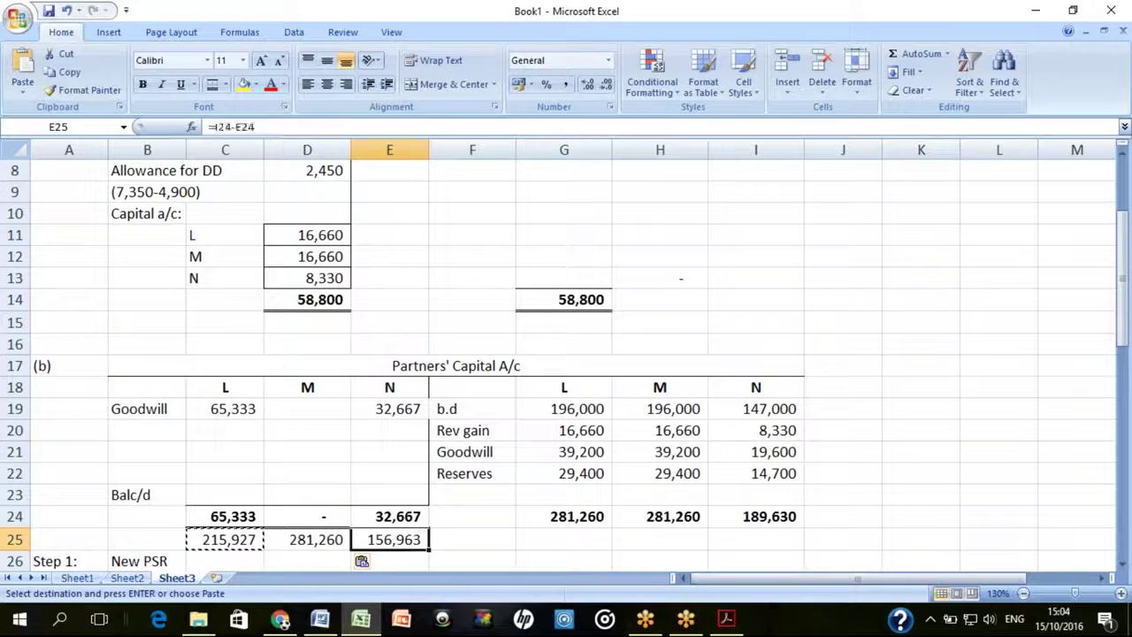
Copy the balancing figures in C25:E25 and paste them as values into the Balc/d row at C23:E23
key(Right)
key(Left)
key(Left)
key(Escape)
key(Left)
key(shift+Right)
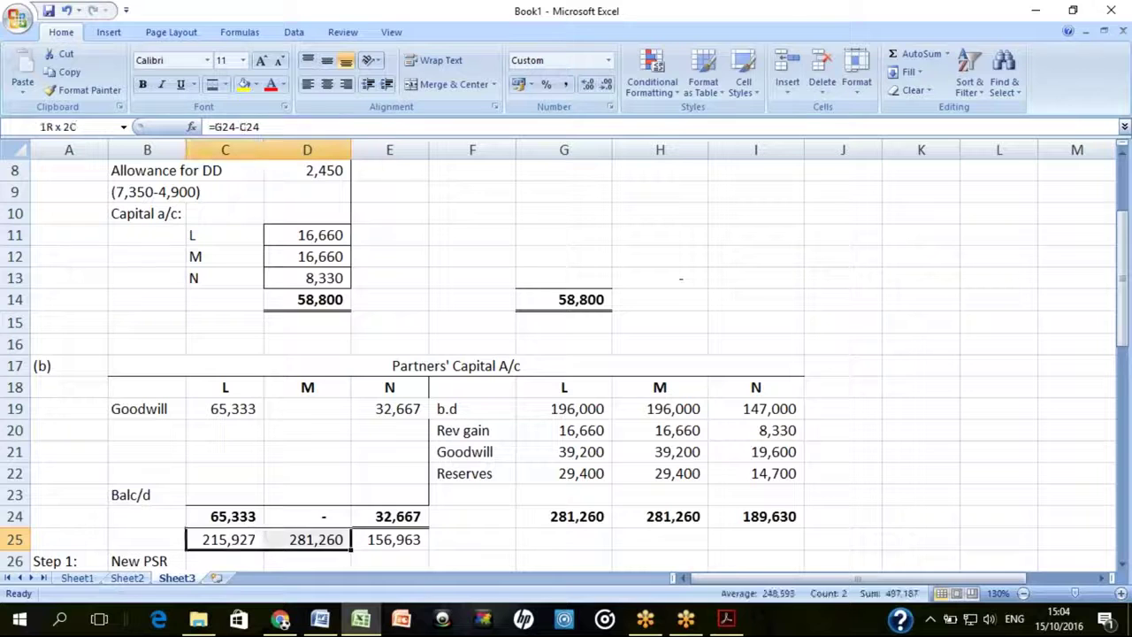
key(shift+Right)
key(ctrl+c)
key(Up)
key(Up)
key(alt)
key(h)
key(v)
key(s)
key(v)
key(Return)
key(Escape)
key(Right)
key(Right)
Check the balancing figures in the Balc/d row and make retiring partner M's amount in D23 bold
click(225, 494)
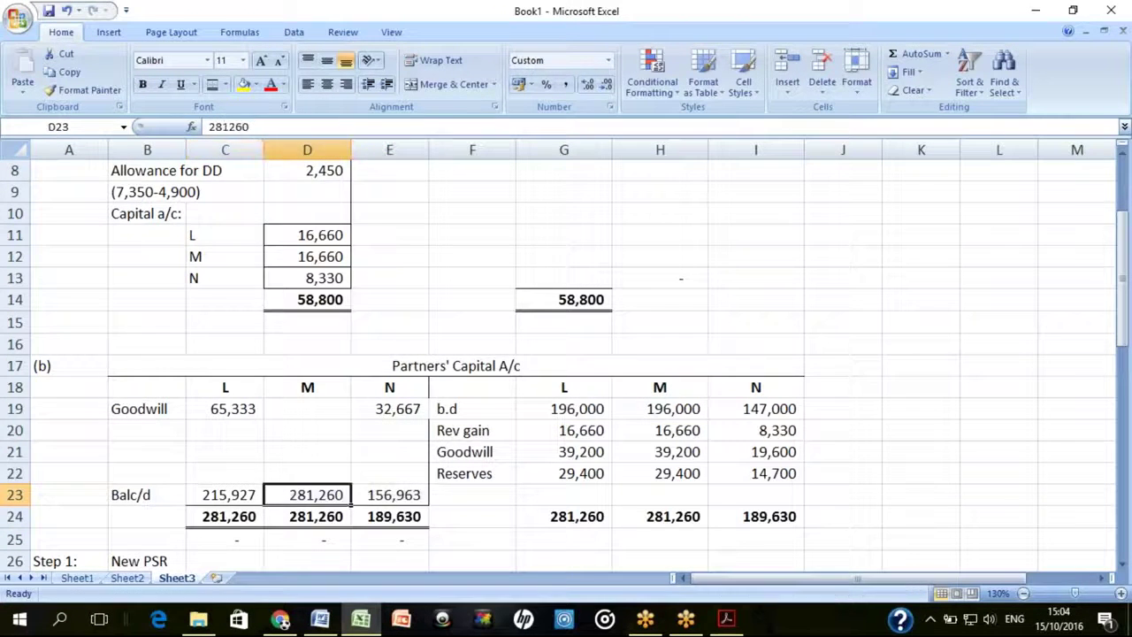
key(Right)
key(Right)
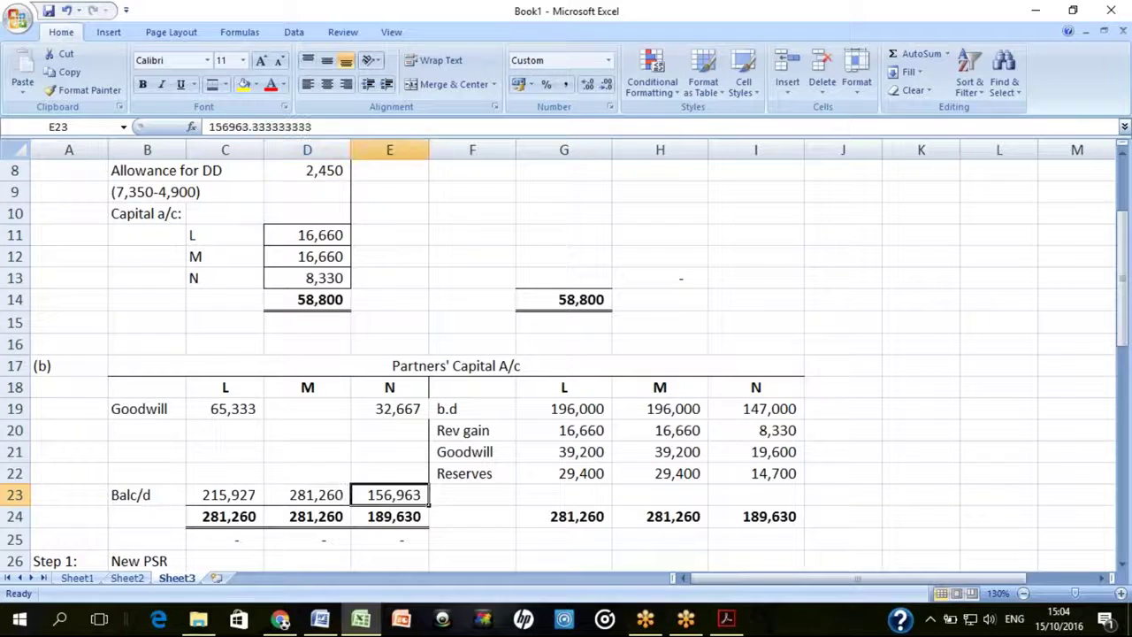
key(Left)
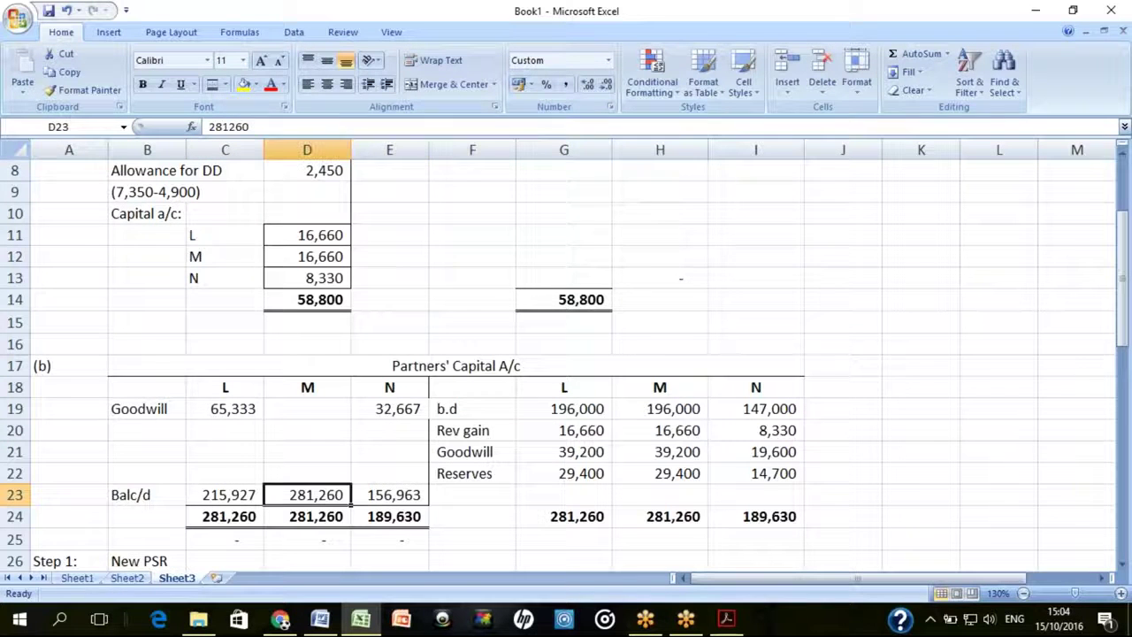
key(ctrl+b)
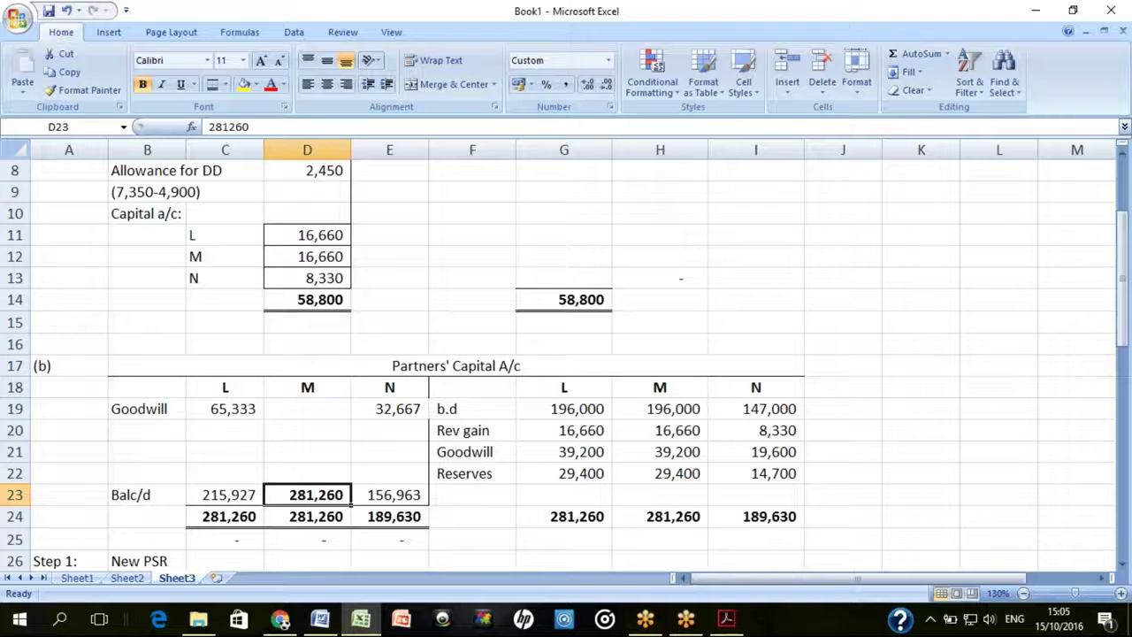
Make the merged Partners' Capital A/c heading in row 17 bold
key(Up)
key(Up)
key(Up)
key(Up)
key(Up)
key(Up)
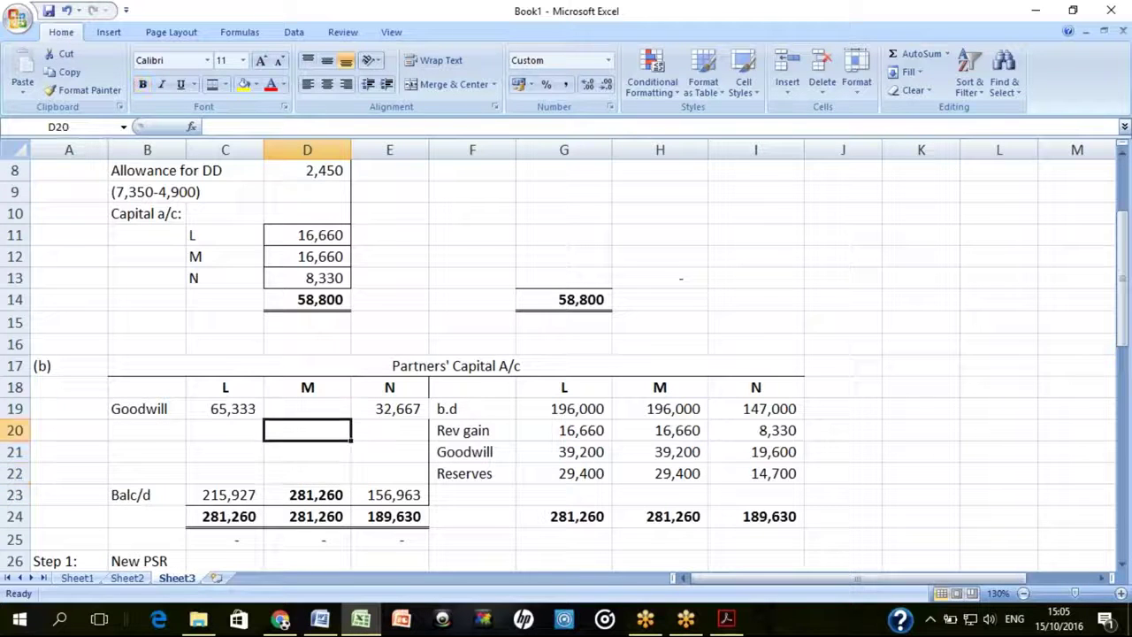
key(ctrl+b)
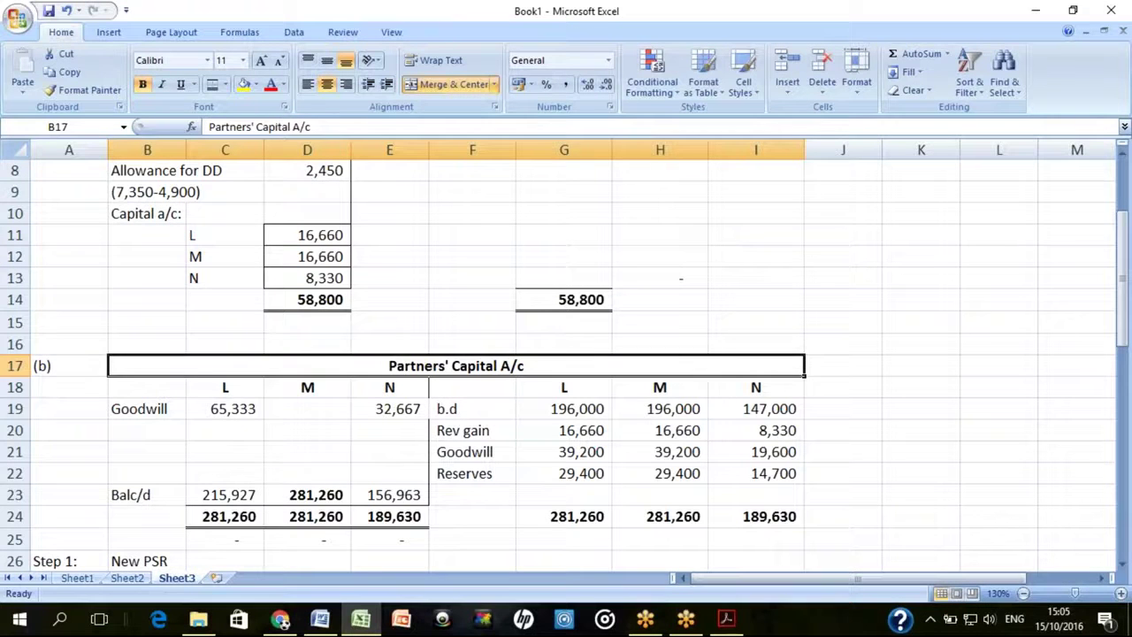
Clear retiring partner M's Balc/d amount in D23 and enter 0 in its place
click(307, 387)
key(Down)
key(Down)
key(Down)
key(Down)
key(Down)
key(Delete)
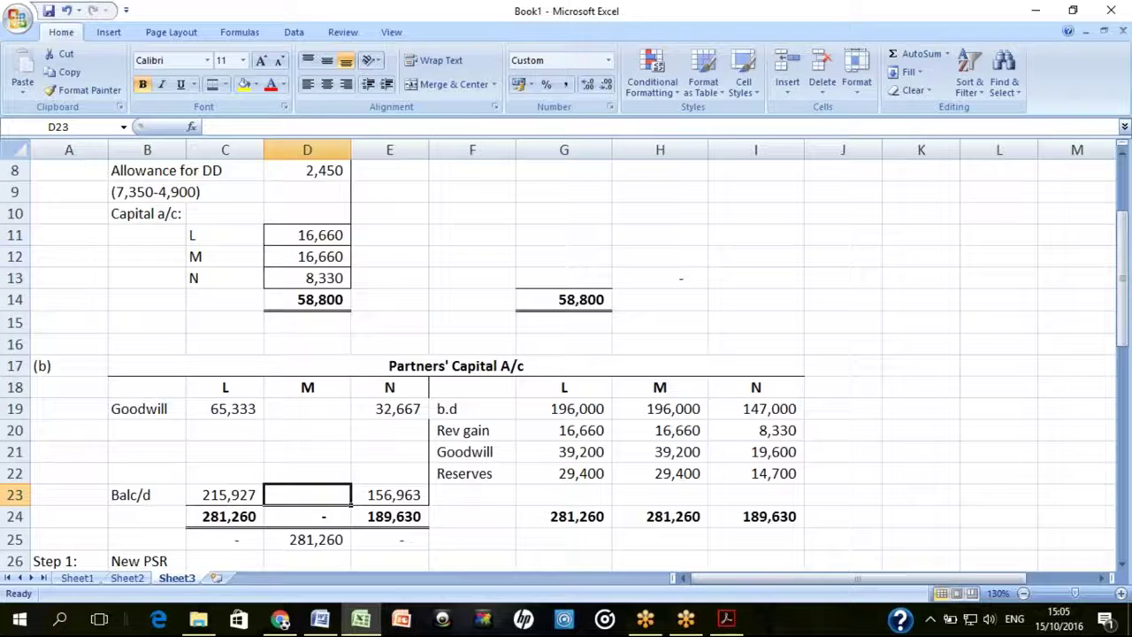
text(0)
key(Return)
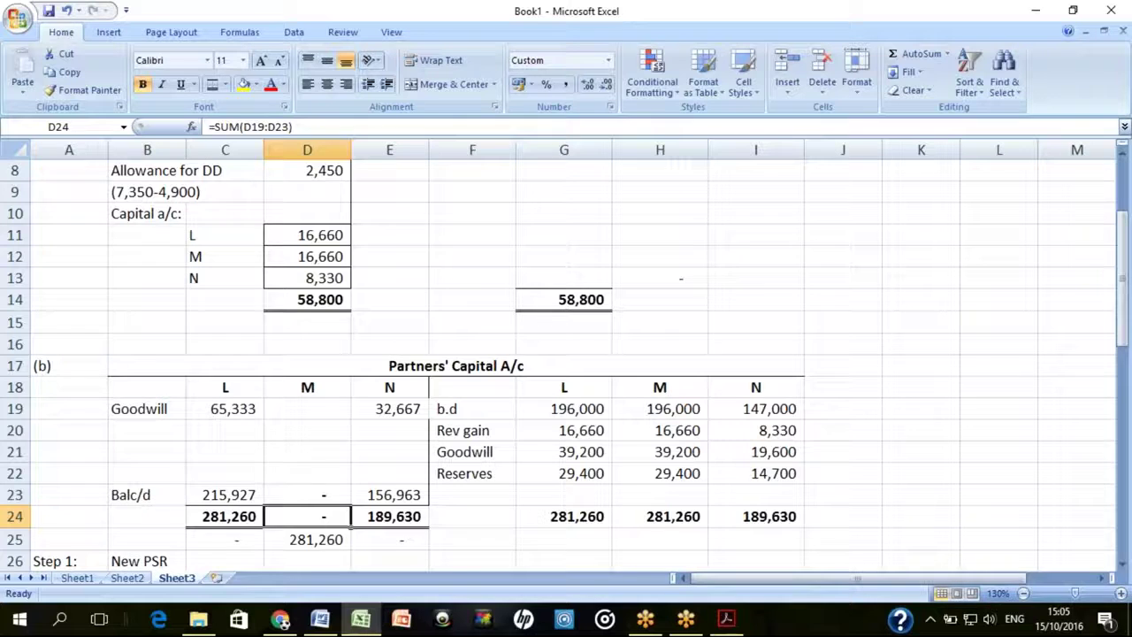
Enter 281260 in M's debit column at D22, directly above the Balc/d row
key(Up)
key(Up)
key(Up)
key(Up)
key(Down)
key(Down)
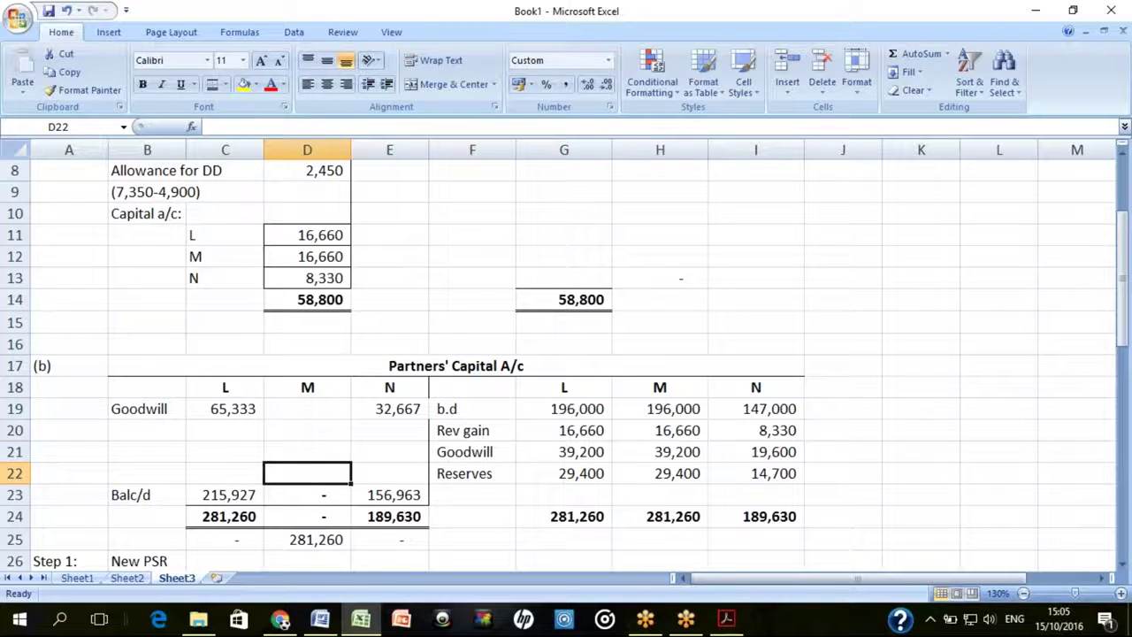
text(281)
text(260)
key(Return)
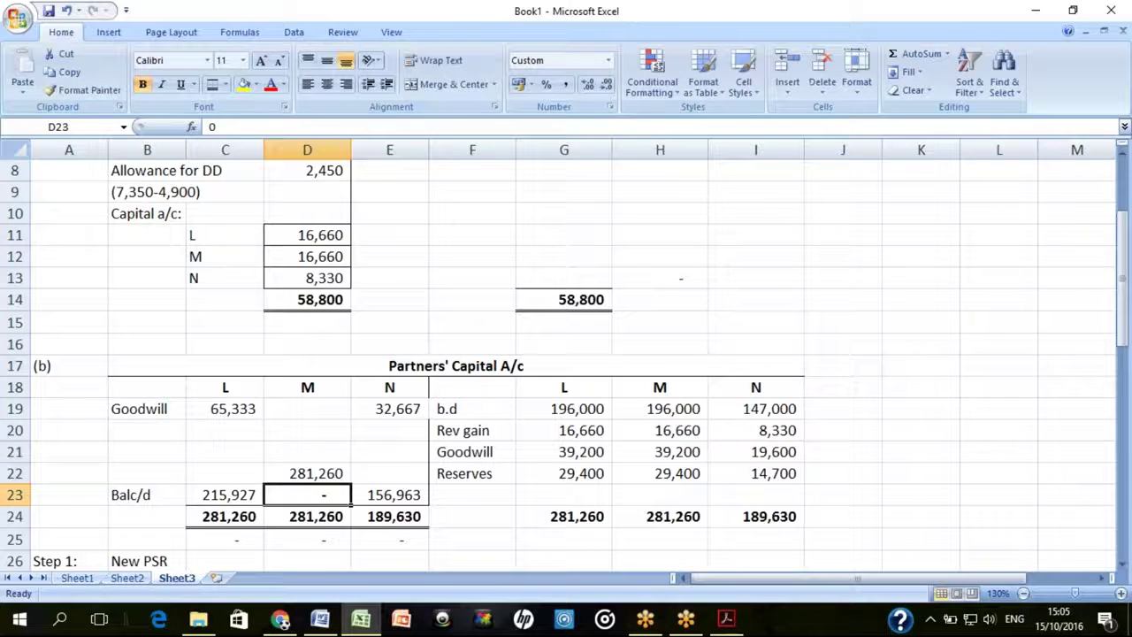
Label row 22 of the Partners' Capital account as Loan in B22
click(307, 473)
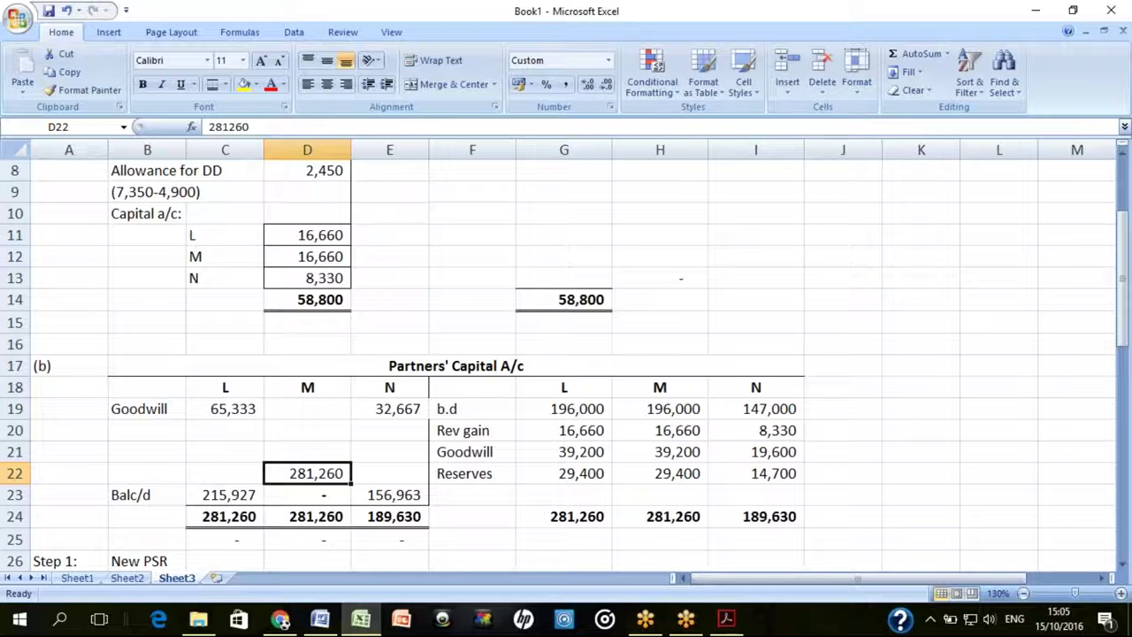
key(Left)
key(Left)
text(Loan)
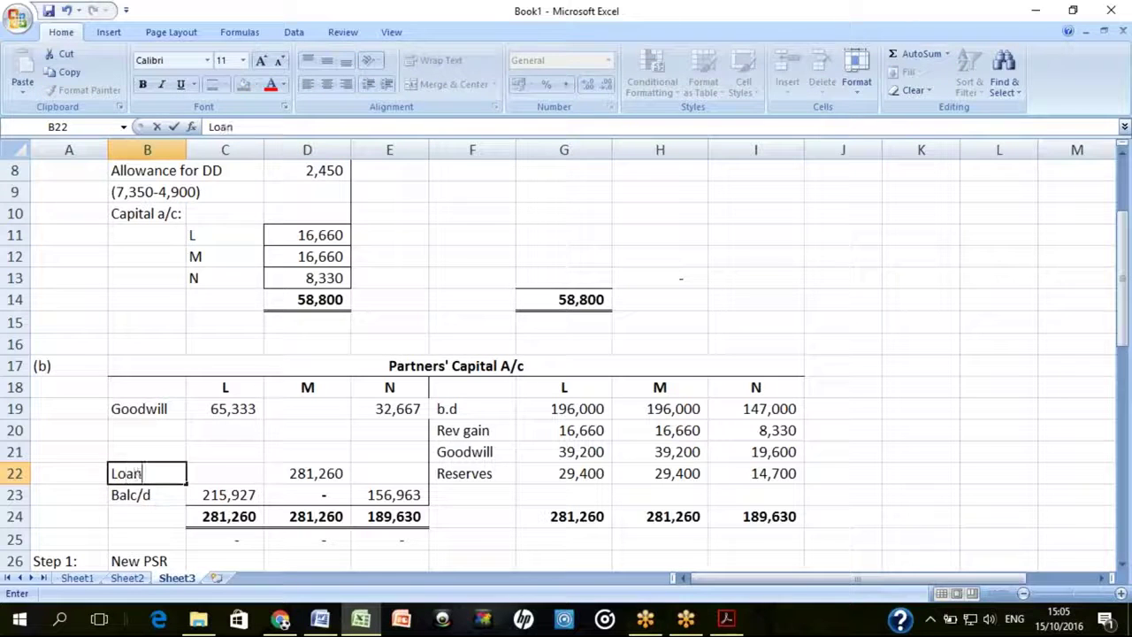
key(Return)
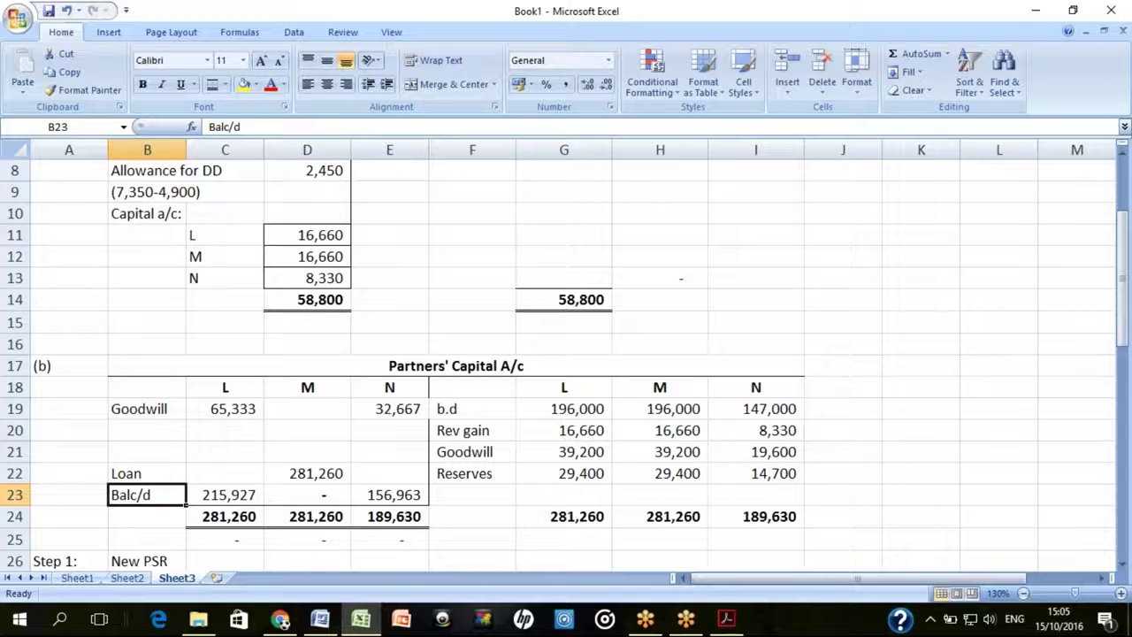
Apply outside borders to M's loan amount in D22 and the Balc/d amounts in C23 and E23
key(Up)
key(Right)
key(Right)
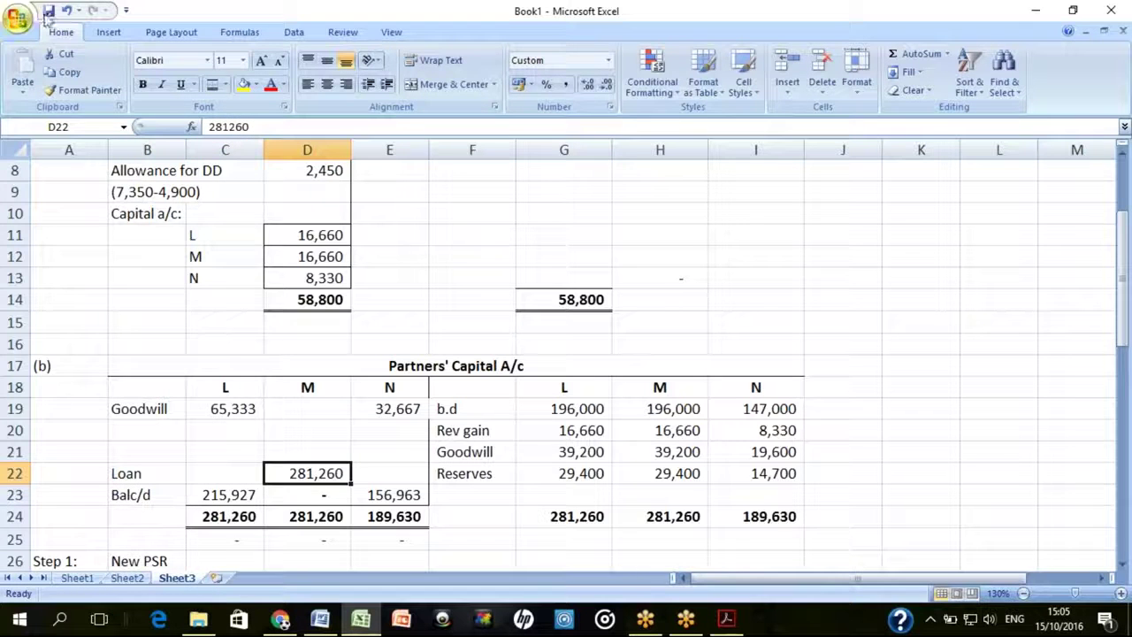
click(226, 84)
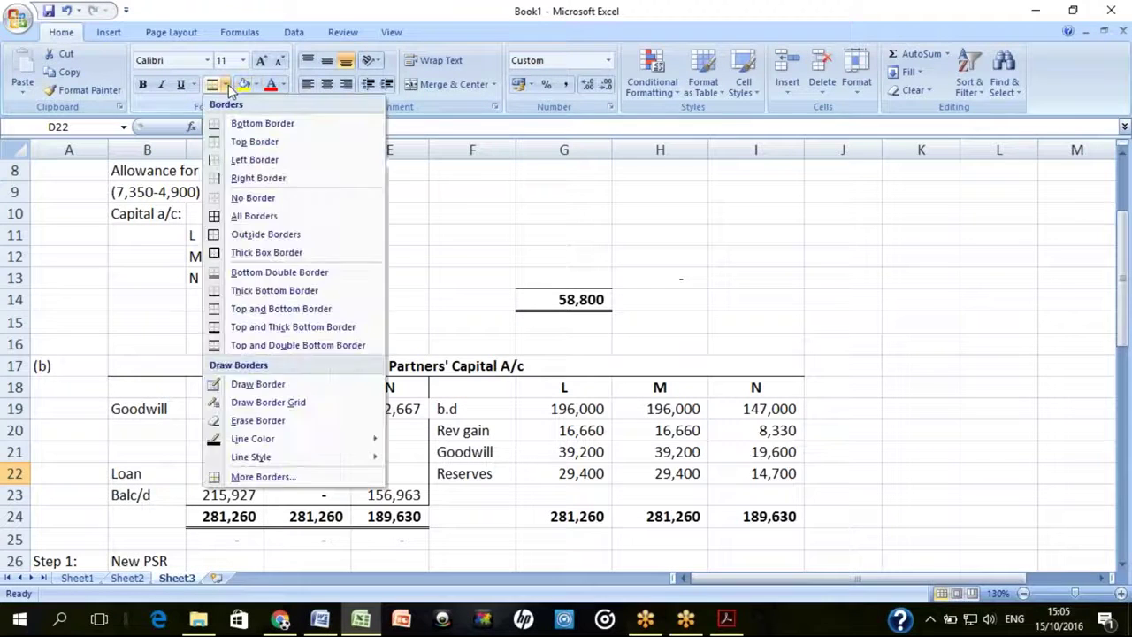
click(237, 235)
key(Left)
key(Right)
key(Left)
key(Down)
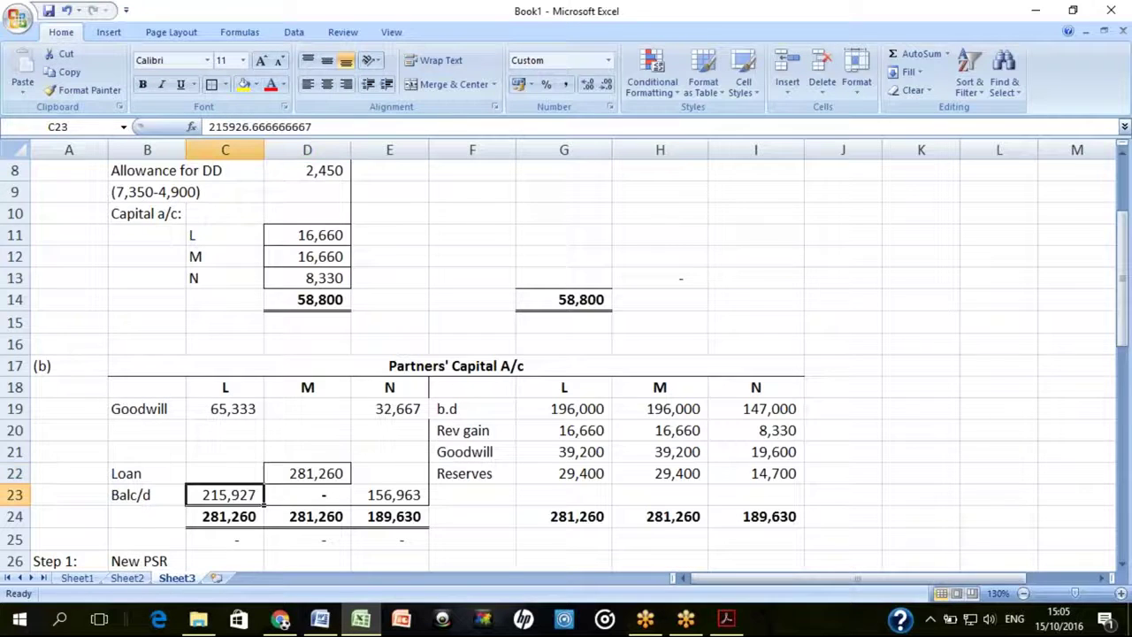
key(Right)
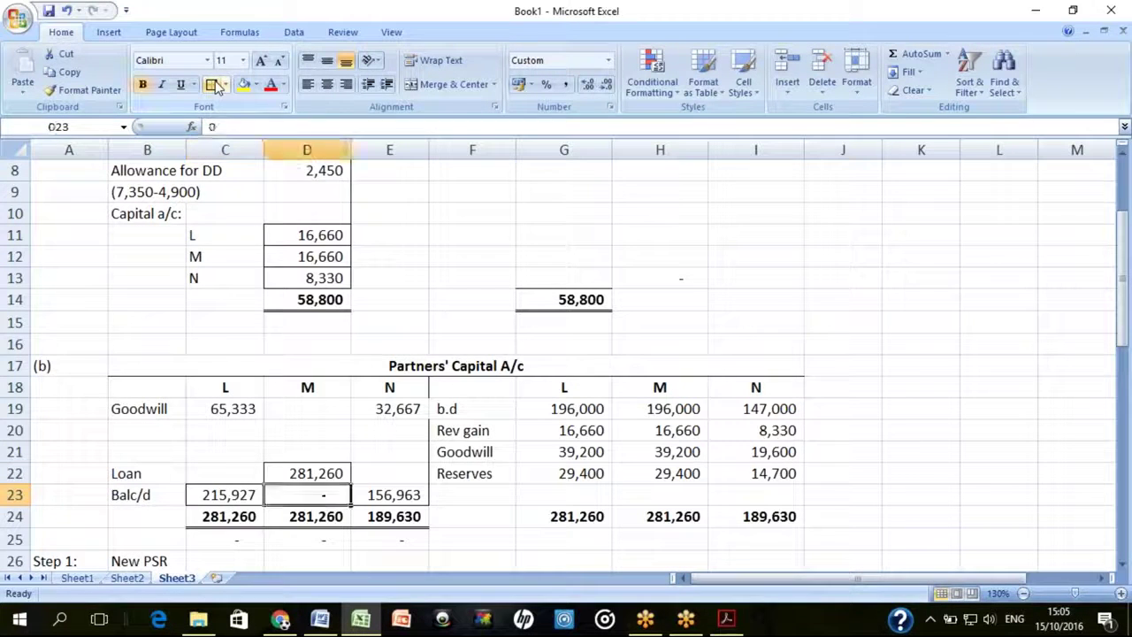
key(Right)
click(217, 86)
key(Left)
key(Left)
key(Right)
key(Right)
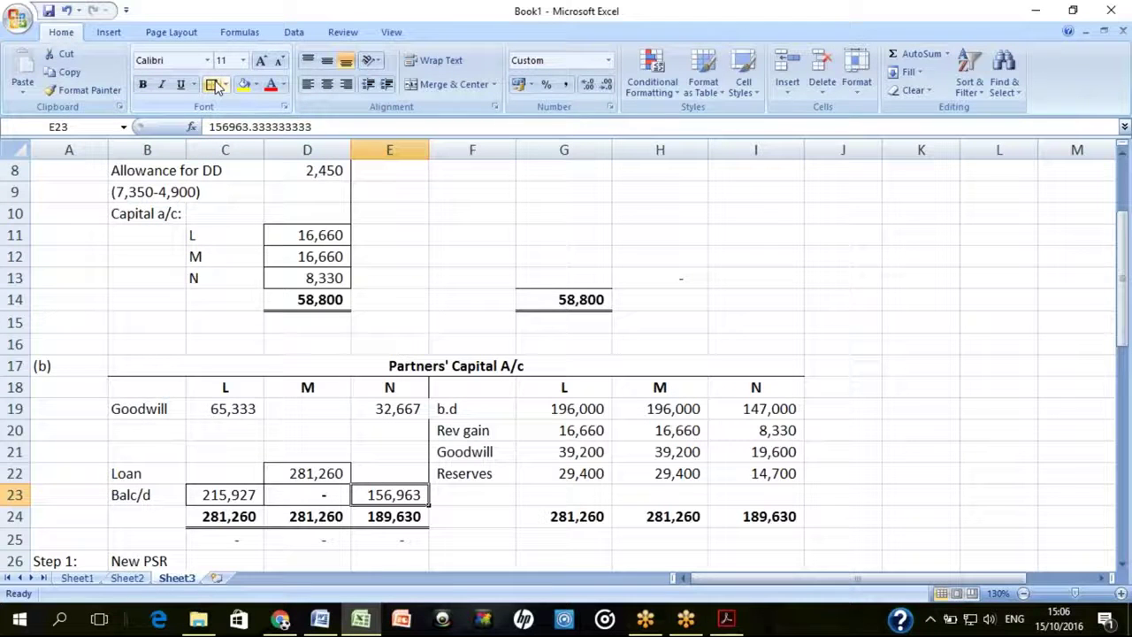
Examine the Balc/d amounts in row 23 and M's Loan entry in row 22
key(Left)
key(Left)
key(Left)
key(Left)
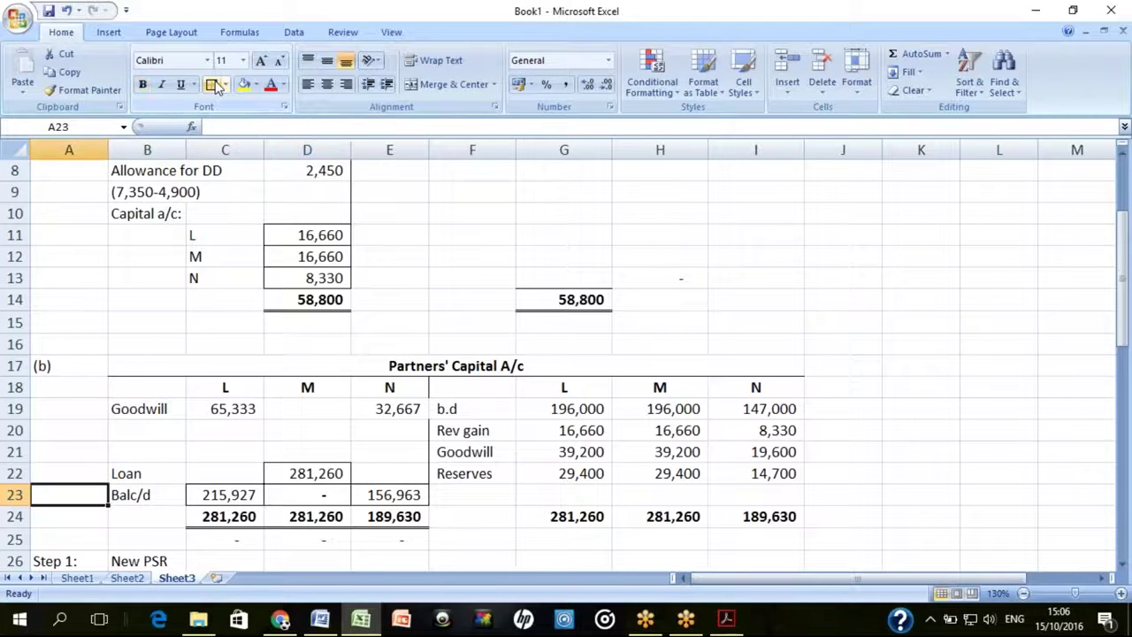
key(Right)
key(Right)
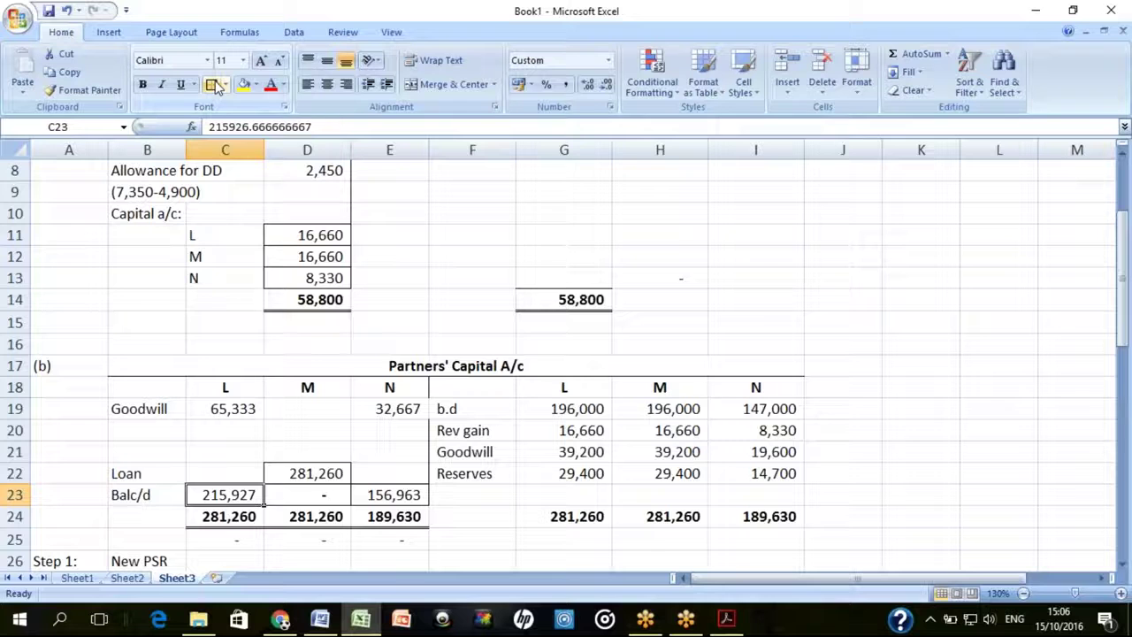
key(Right)
key(Up)
key(Down)
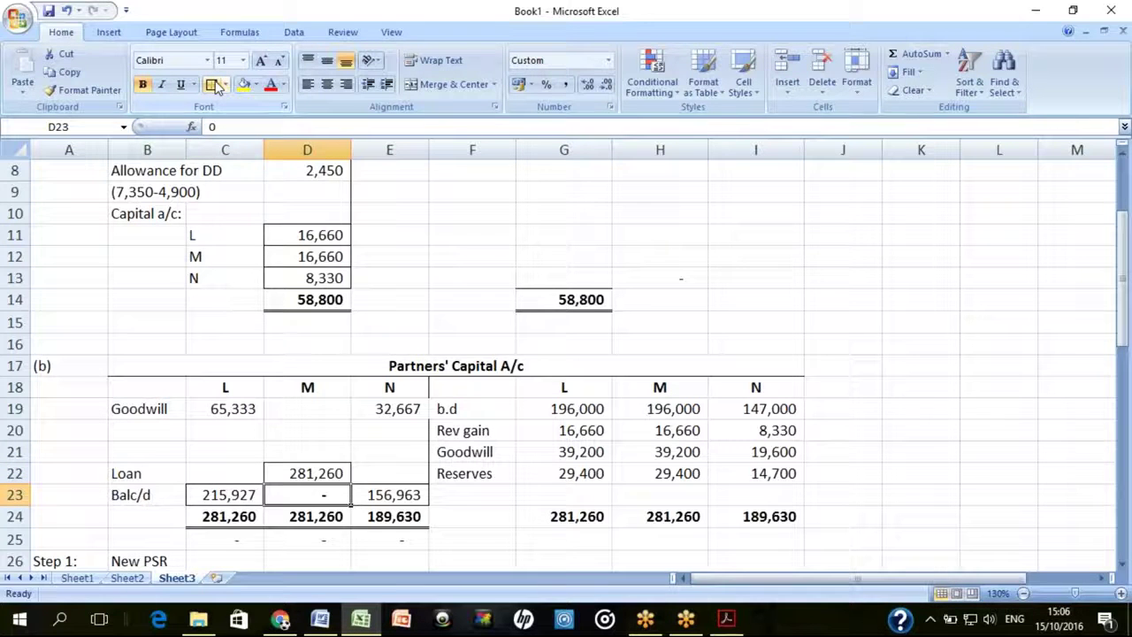
key(Up)
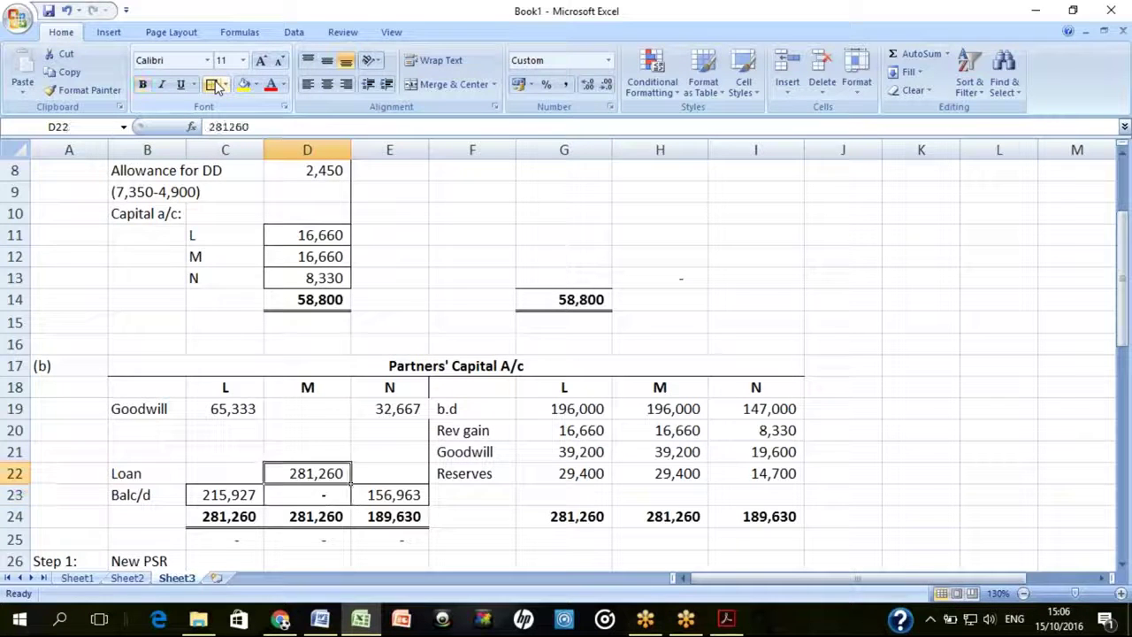
key(Left)
key(Left)
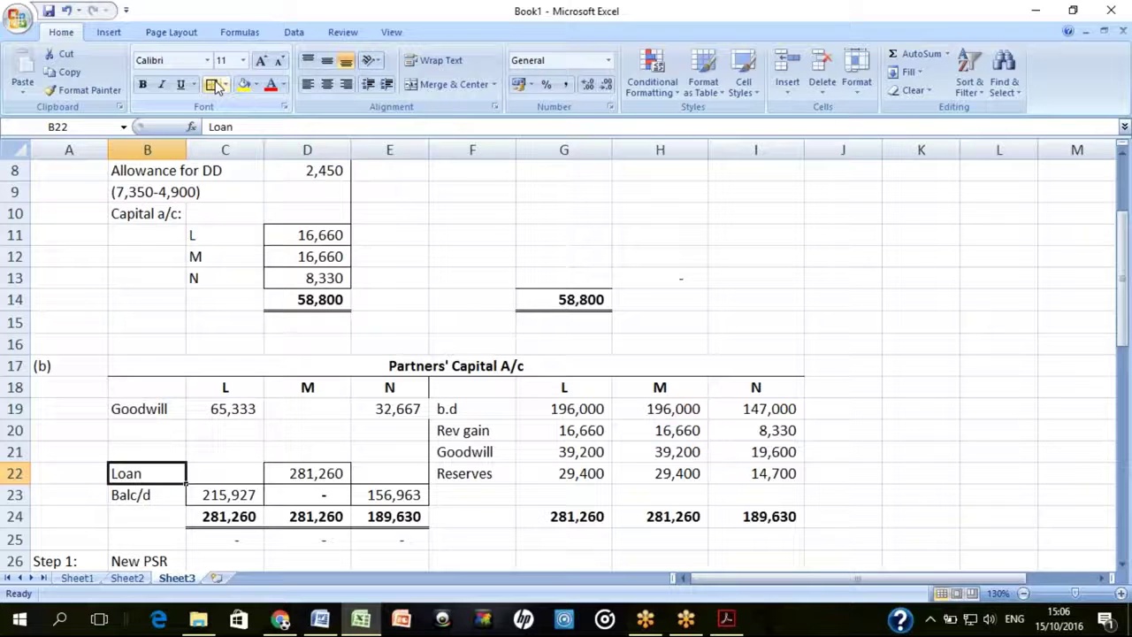
key(Down)
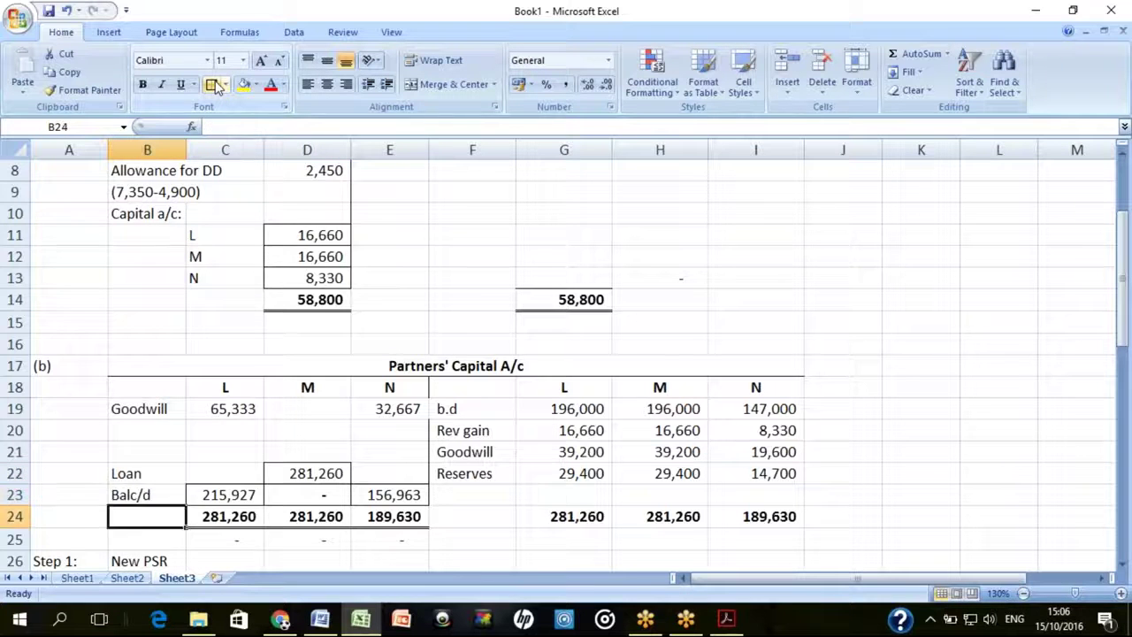
Look through the working notes down to Step 5 and compare them with M's column in the Partners' Capital account
key(Down)
key(Down)
key(Down)
key(Down)
key(Down)
key(Down)
key(Down)
key(Down)
key(Down)
key(Down)
key(Down)
key(Down)
key(Down)
key(Down)
key(Down)
key(Down)
key(Down)
key(Down)
key(Down)
key(Down)
key(Up)
key(Up)
key(Up)
key(Up)
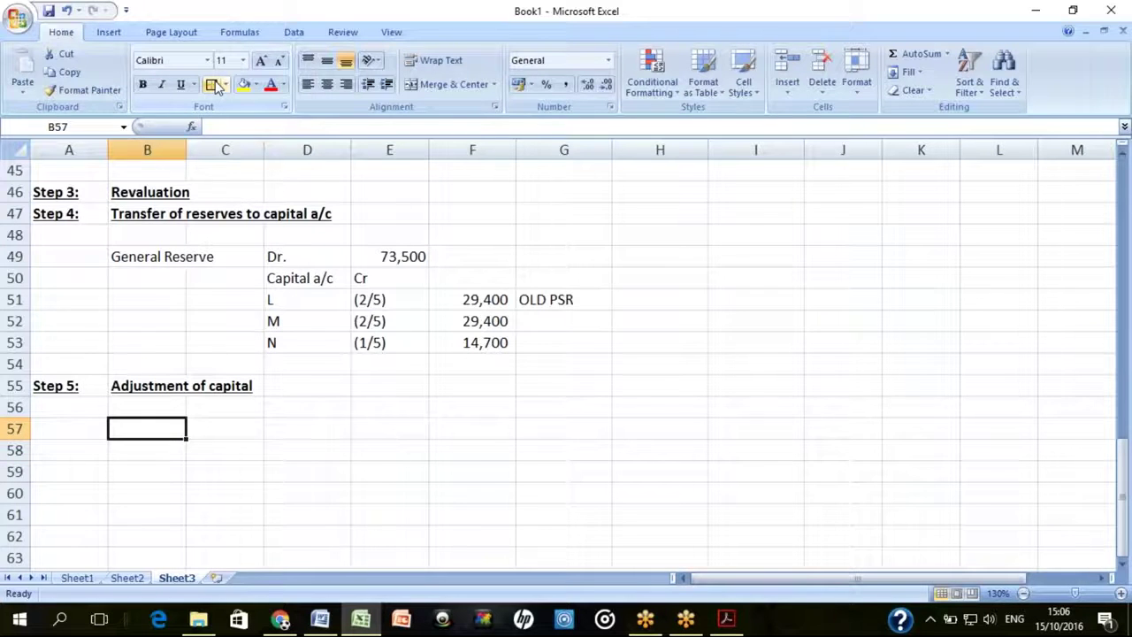
key(Up)
key(Up)
key(Up)
key(Up)
key(Up)
key(Up)
key(Up)
key(Up)
key(Up)
key(Up)
key(Up)
key(Up)
key(Up)
key(Up)
key(Up)
key(Up)
key(Up)
key(Up)
key(Up)
key(Up)
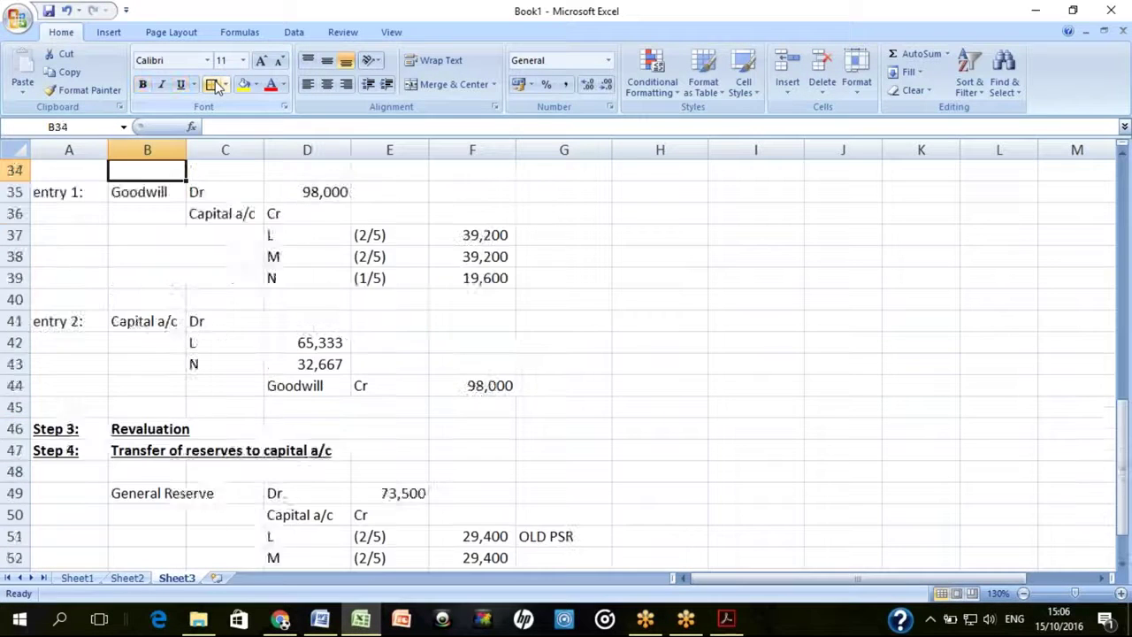
key(Up)
key(Right)
key(Right)
key(Up)
key(Up)
key(Down)
key(Down)
key(Down)
key(Up)
Start the Step 5 Adjustment of capital entry with Capital a/c in C57 and M in D57
key(Down)
key(Down)
key(Down)
key(Down)
key(Down)
key(Down)
key(Down)
key(Down)
key(Down)
key(Down)
key(Down)
key(Down)
key(Down)
key(Down)
key(Down)
key(Down)
key(Down)
key(Down)
key(Down)
key(Down)
key(Down)
key(Down)
key(Down)
key(Down)
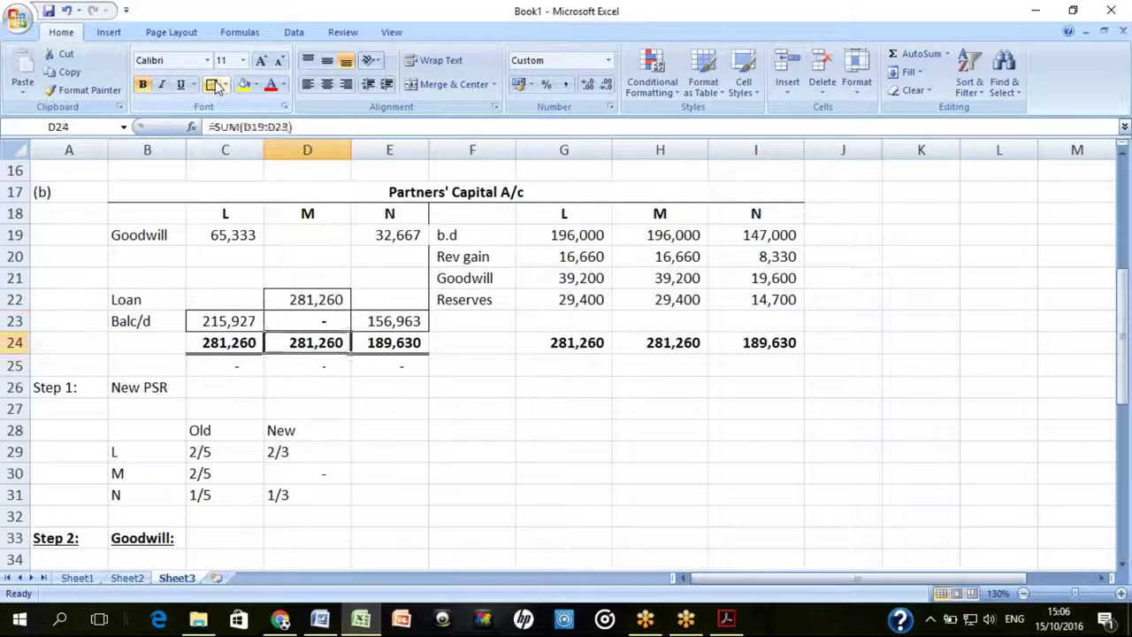
key(Down)
key(Down)
key(Down)
key(Down)
key(Down)
key(Down)
key(Down)
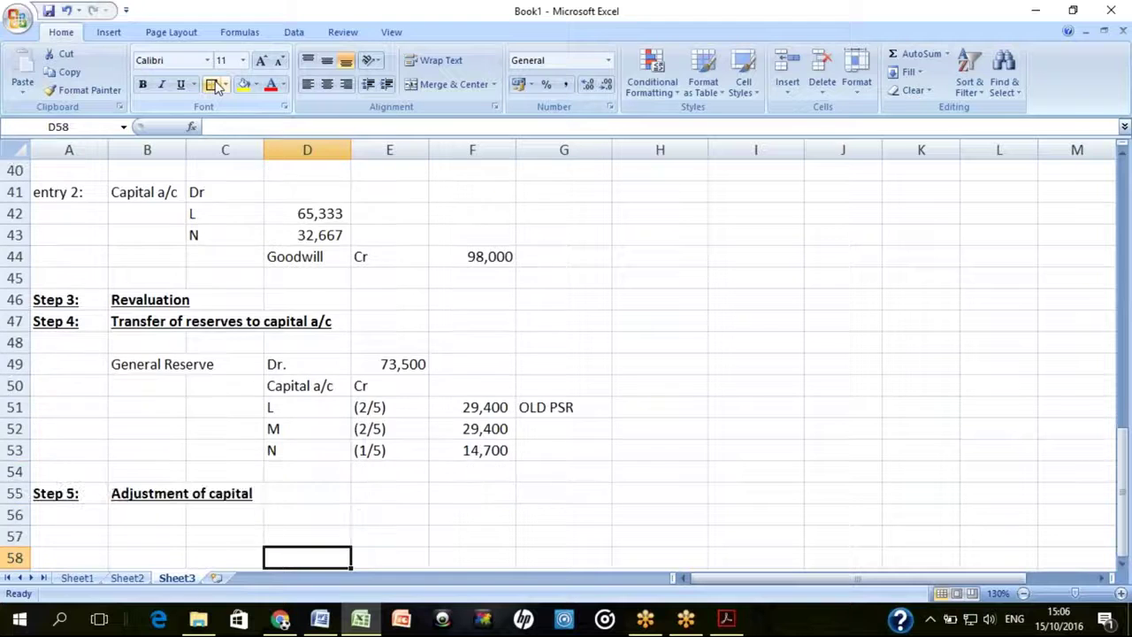
key(Up)
key(Left)
text(Capital a/c)
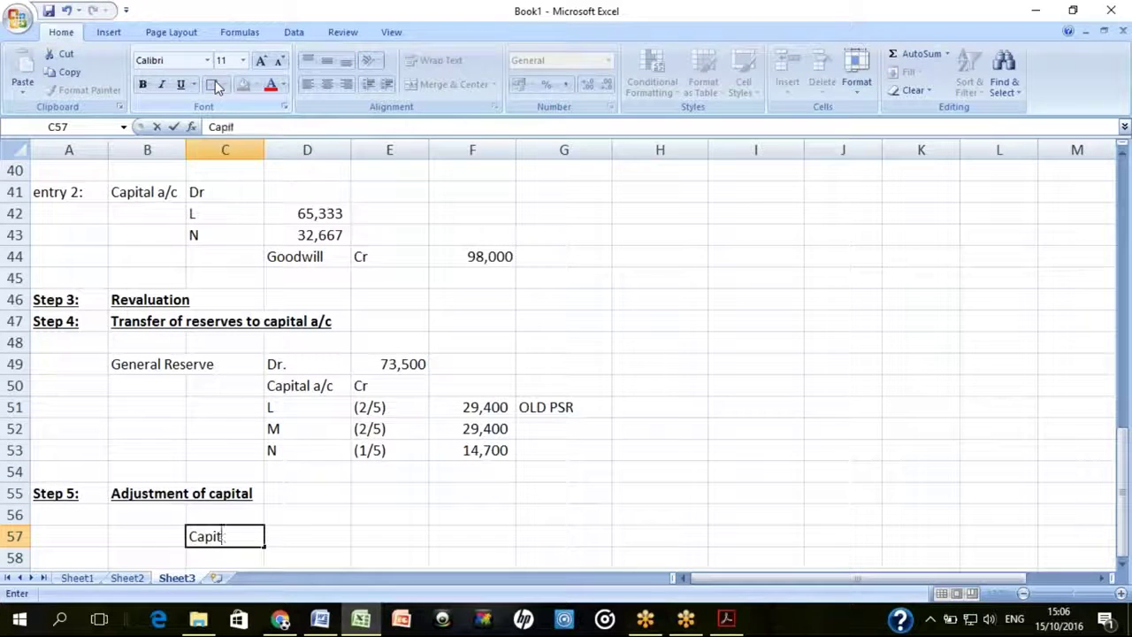
key(Return)
key(Right)
key(Up)
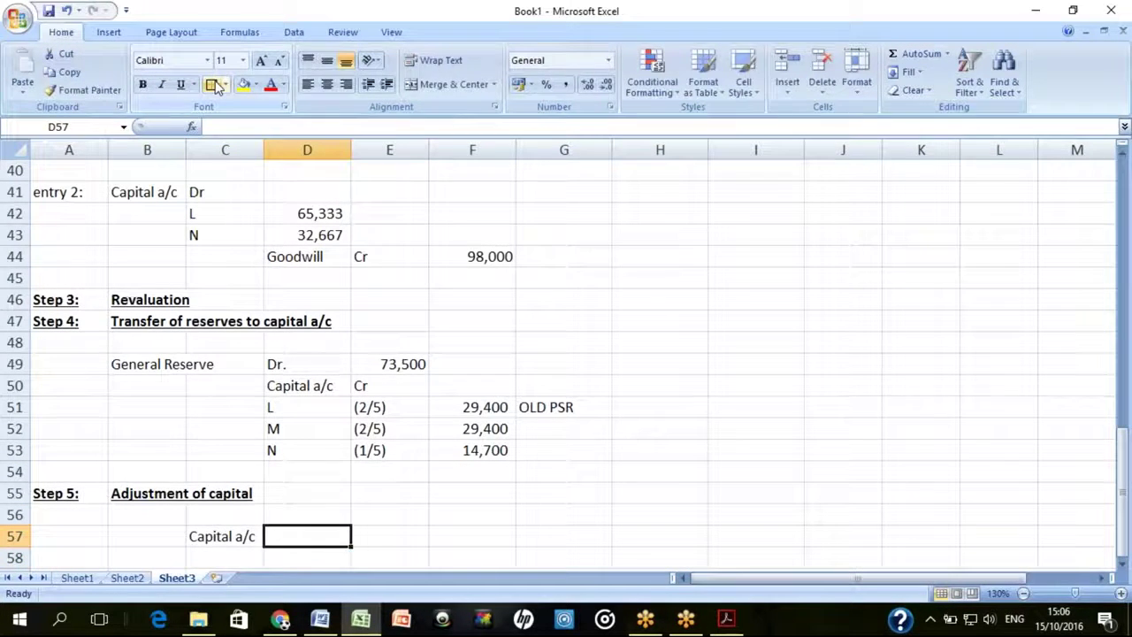
text(M)
key(Return)
key(Right)
key(Up)
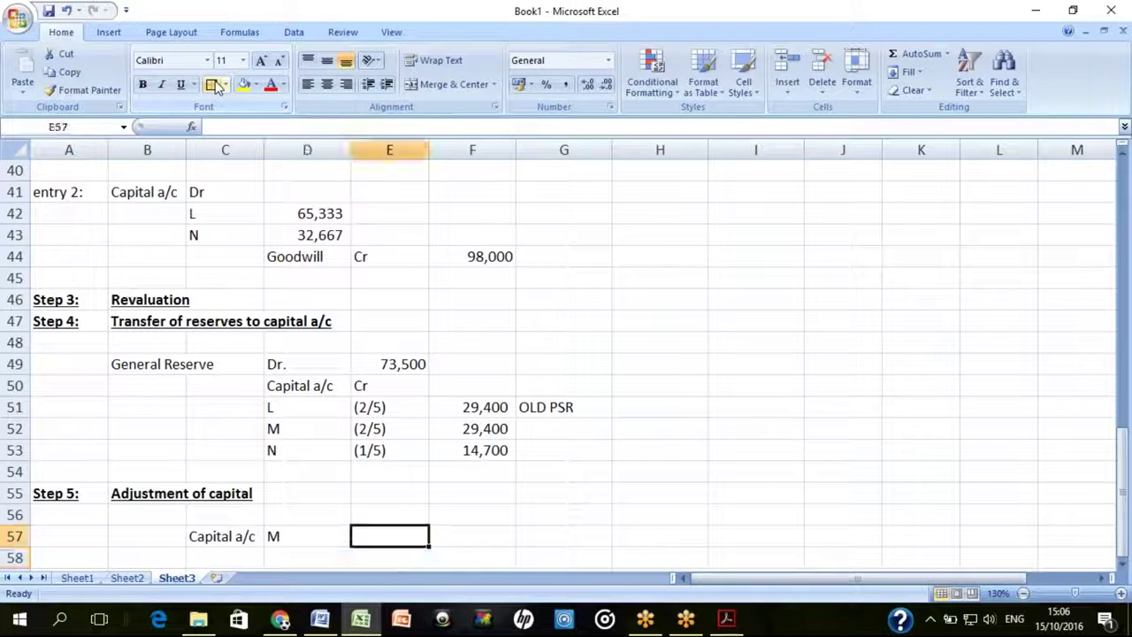
Enter 281260 in E57 as M's capital amount and format it in comma style without decimals
text(281260)
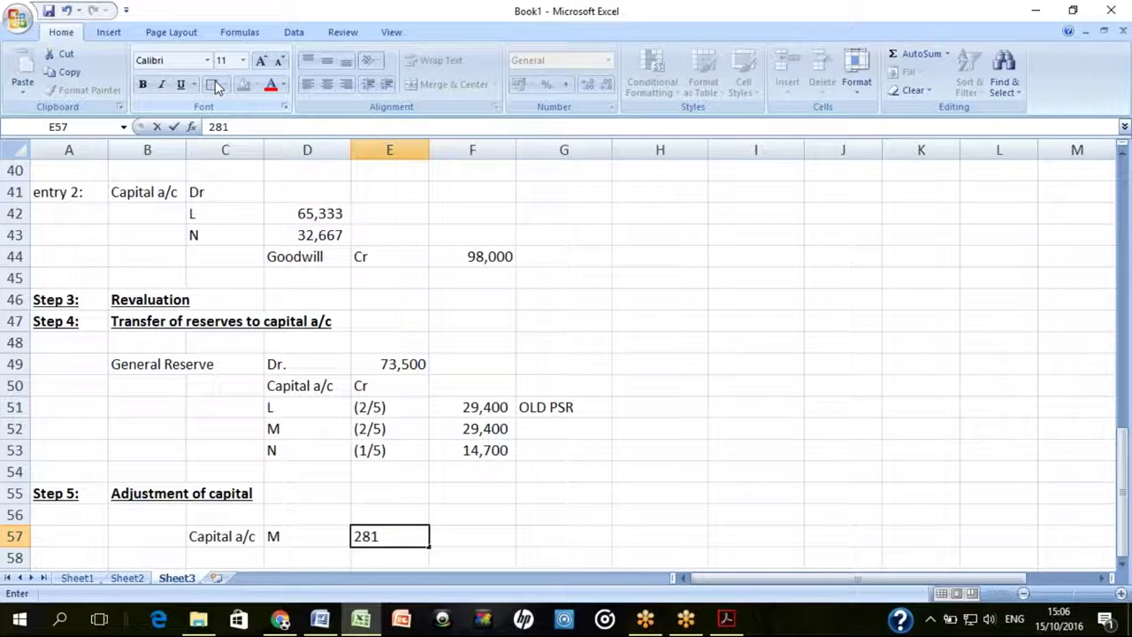
key(Return)
key(Up)
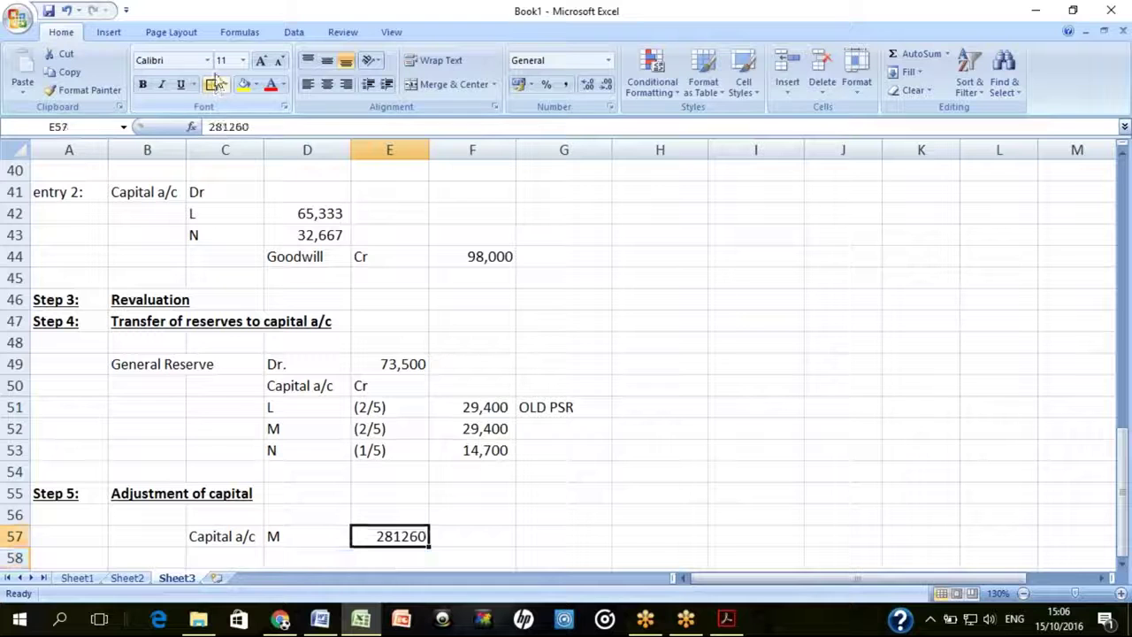
click(566, 84)
click(606, 85)
click(607, 86)
key(Down)
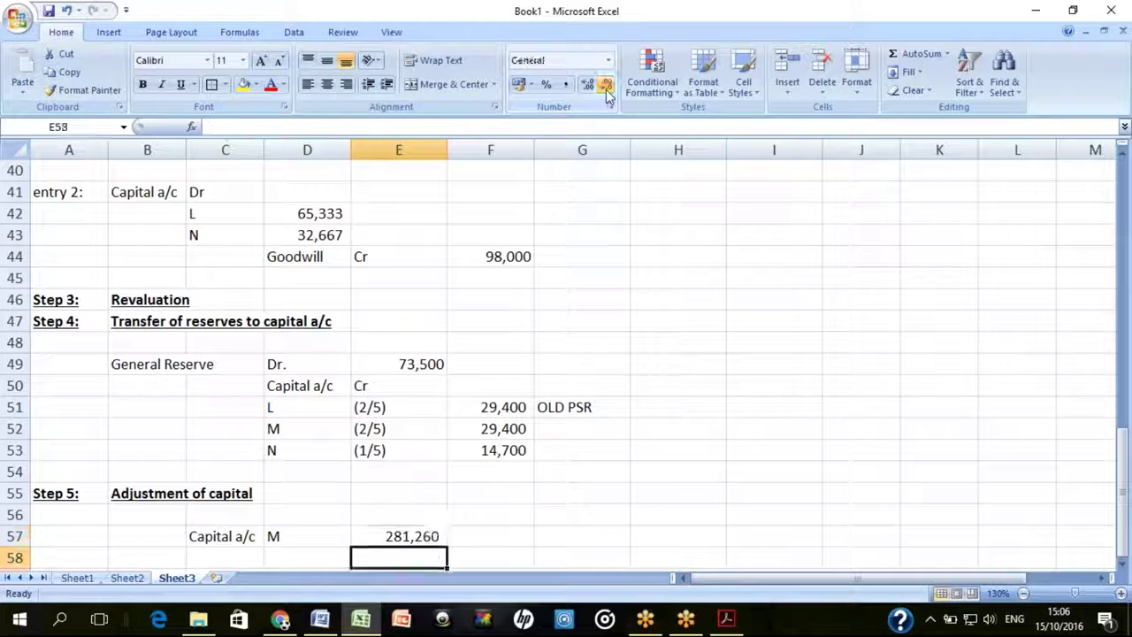
Enter 281,260 in F58 as the credit amount of the Step 5 adjustment of capital entry
key(Right)
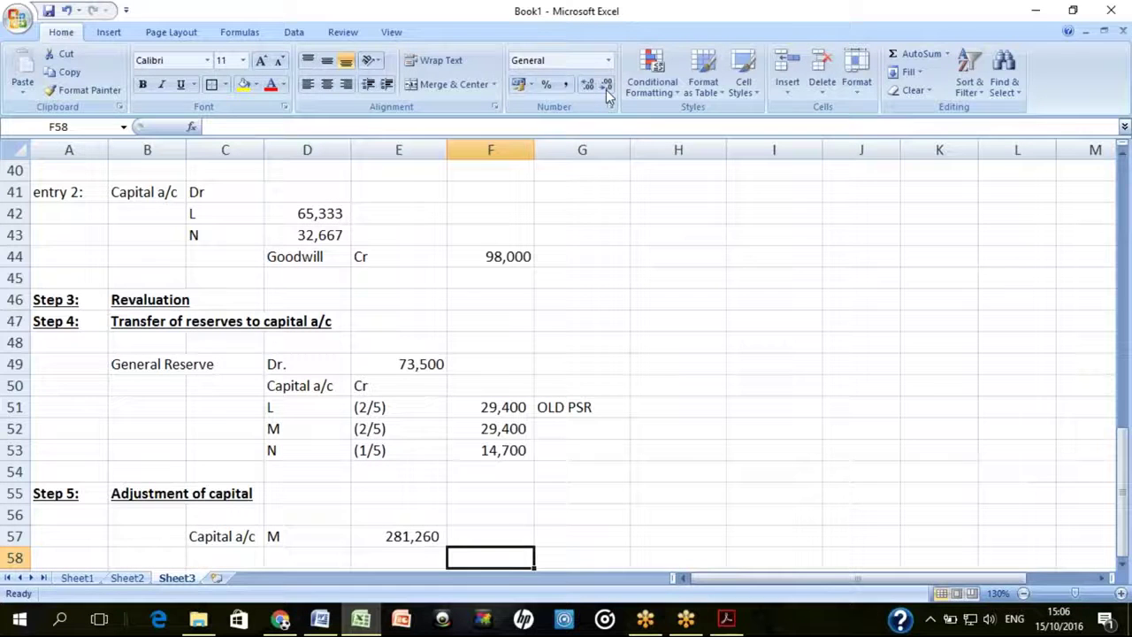
text(281,260)
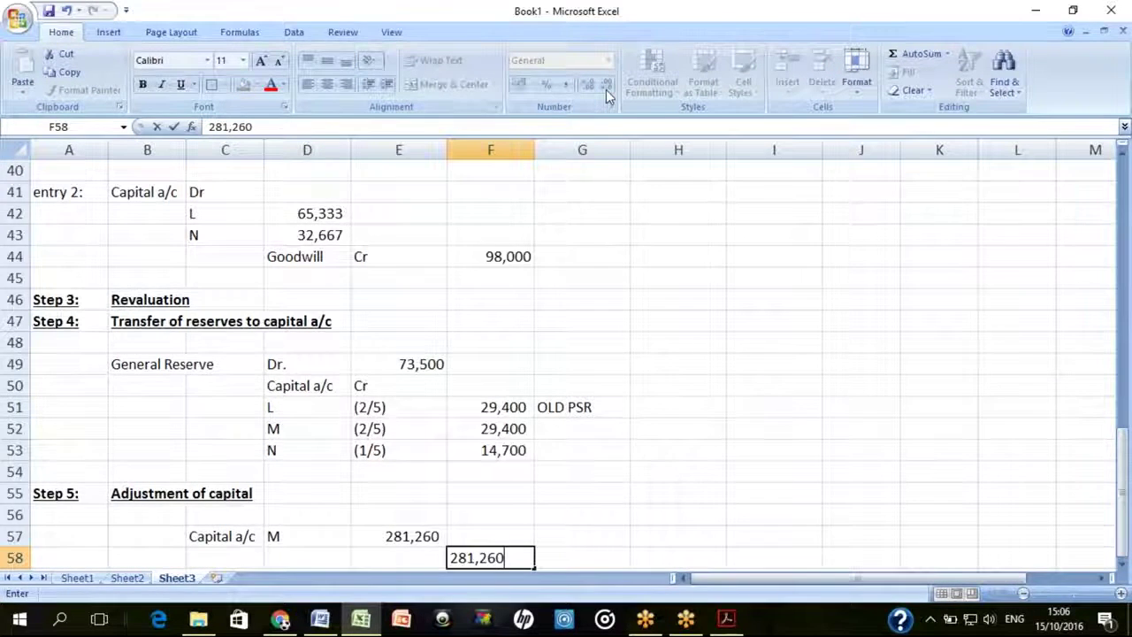
key(Return)
key(Up)
Label the credit line of the Step 5 entry Long term loan in D58
key(Left)
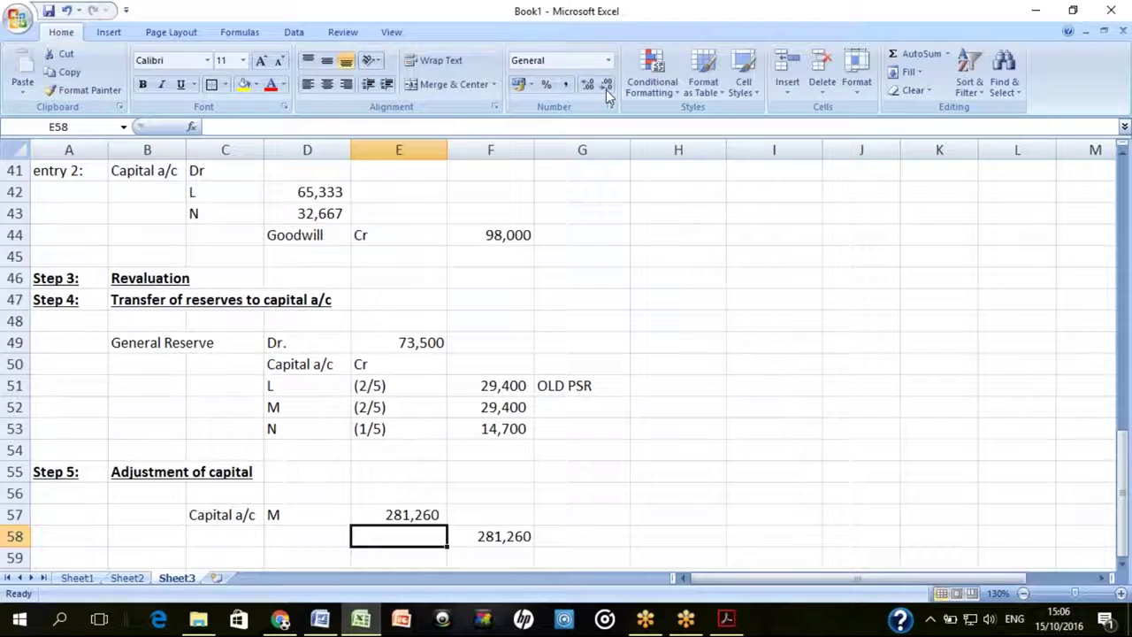
key(Left)
text(L)
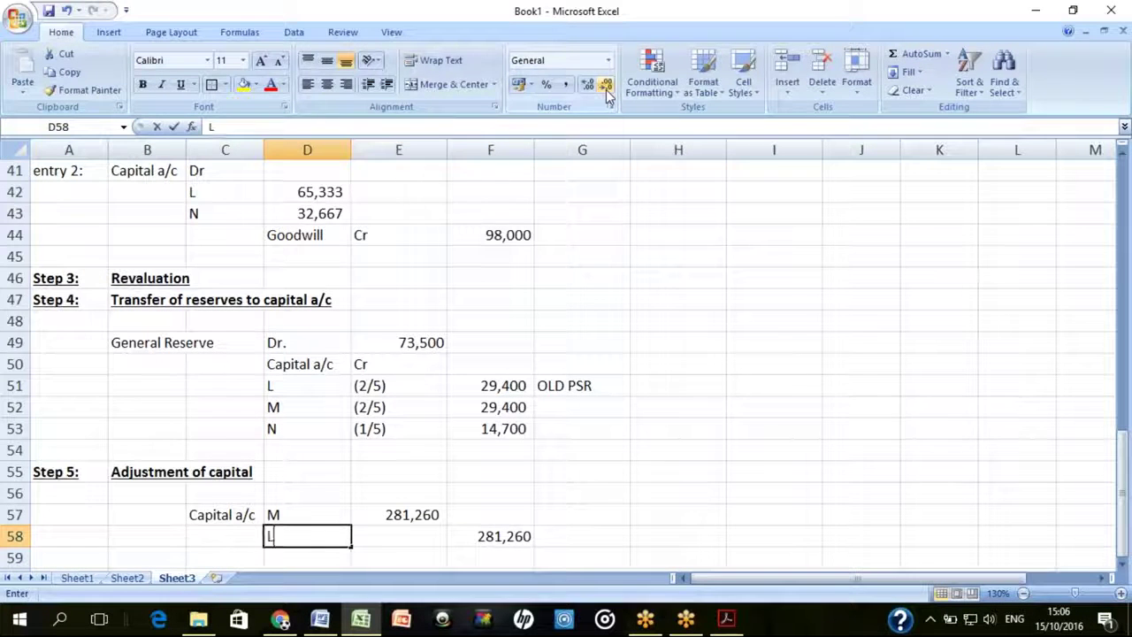
text(ong term loan)
key(Return)
Examine the complete Step 5 entry in C57:F58, from M's capital debit to the Long term loan credit
key(Up)
key(Right)
key(Right)
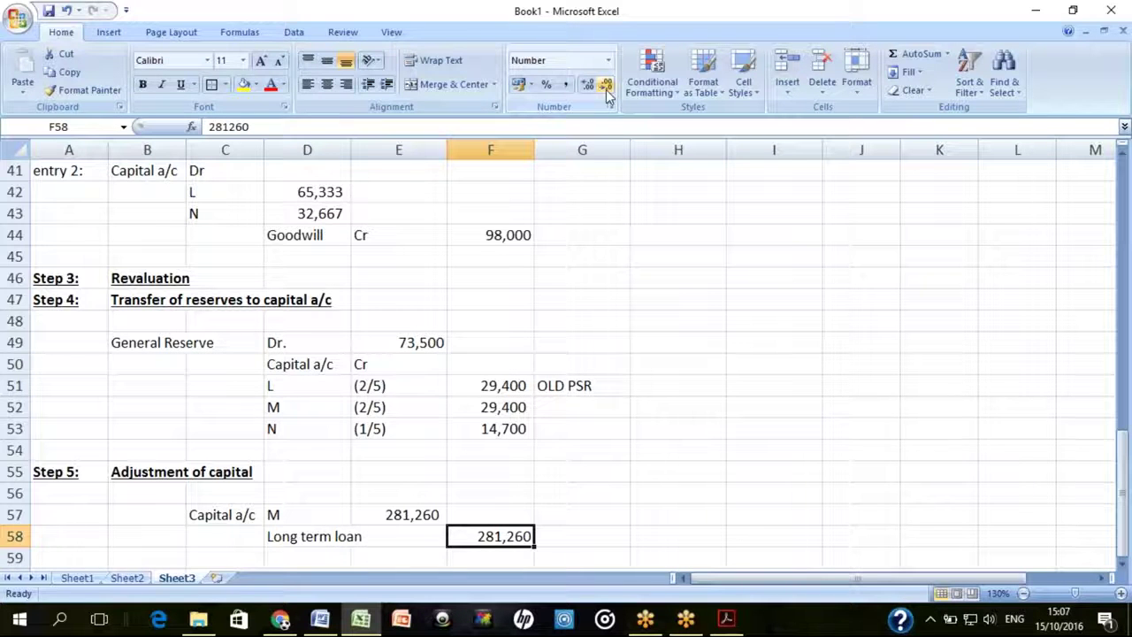
key(shift+Up)
key(shift+Left)
key(shift+Left)
key(shift+Left)
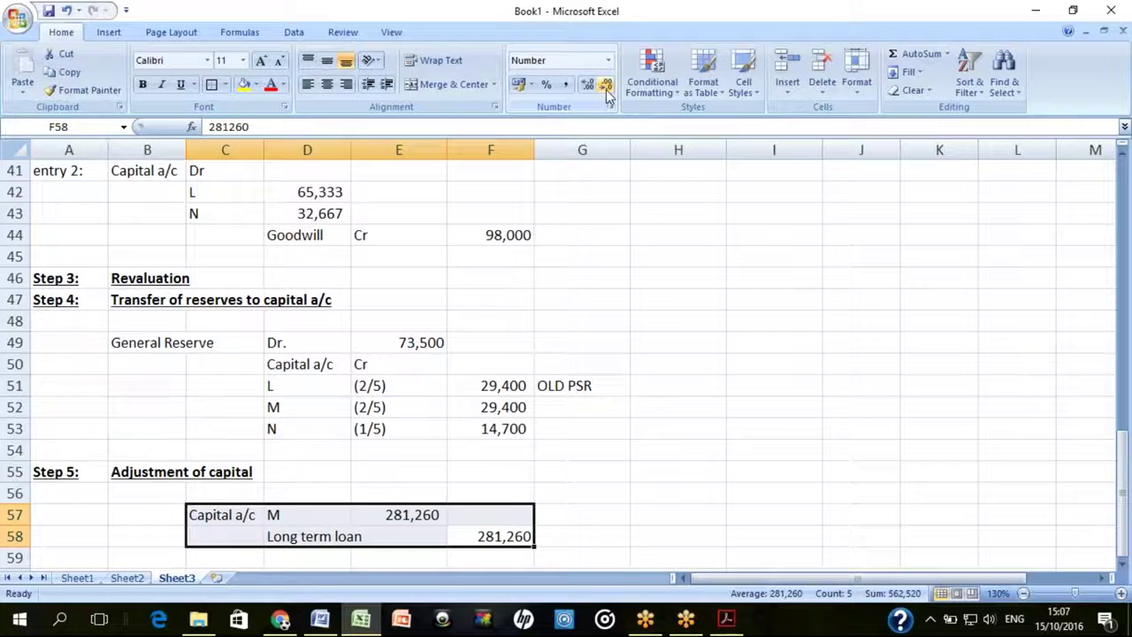
key(Right)
key(Left)
key(Left)
key(Left)
key(Left)
key(Up)
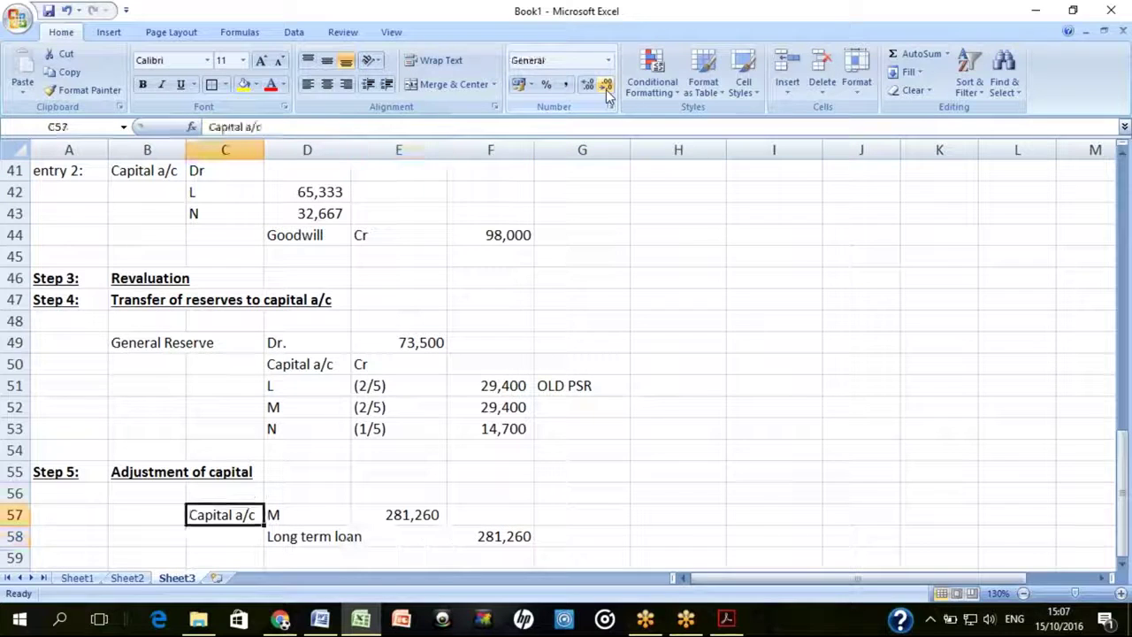
Compare the Step 5 entry with the Loan and Balc/d rows of the Partners' Capital account and come back to F58
key(Up)
key(Up)
key(Up)
key(Up)
key(Up)
key(Up)
key(Up)
key(Up)
key(Up)
key(Up)
key(Up)
key(Up)
key(Up)
key(Up)
key(Up)
key(Up)
key(Up)
key(Up)
key(Up)
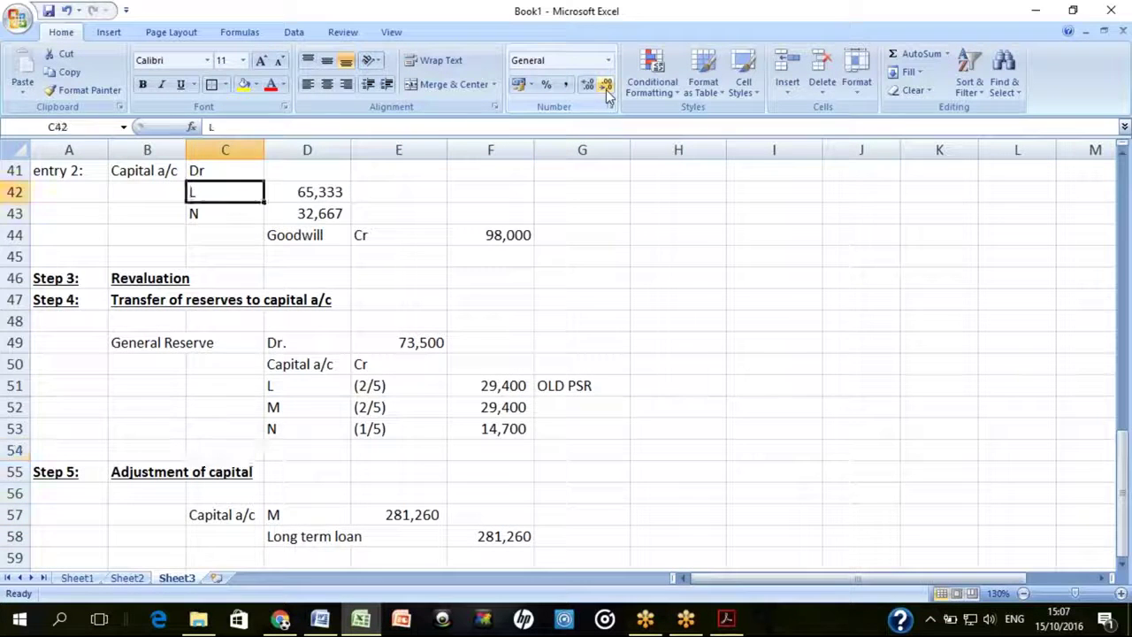
key(Up)
key(Up)
key(Up)
key(Up)
key(Up)
key(Up)
key(Up)
key(Up)
key(Up)
key(Up)
key(Up)
key(Up)
key(Up)
key(Up)
key(Up)
key(Up)
key(Up)
key(Up)
key(Up)
key(Up)
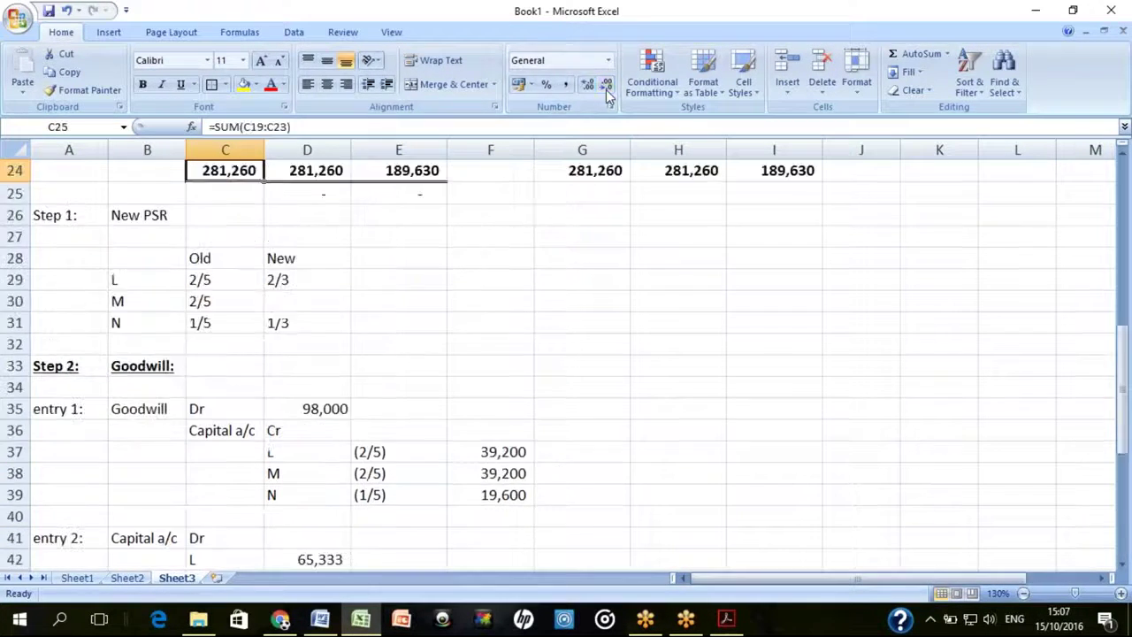
key(Down)
key(Down)
key(Down)
key(Down)
key(Down)
key(Down)
key(Down)
key(Down)
key(Down)
key(Down)
key(Down)
key(Down)
key(Down)
key(Down)
key(Down)
key(Down)
key(Down)
key(Down)
key(Down)
key(Down)
key(Down)
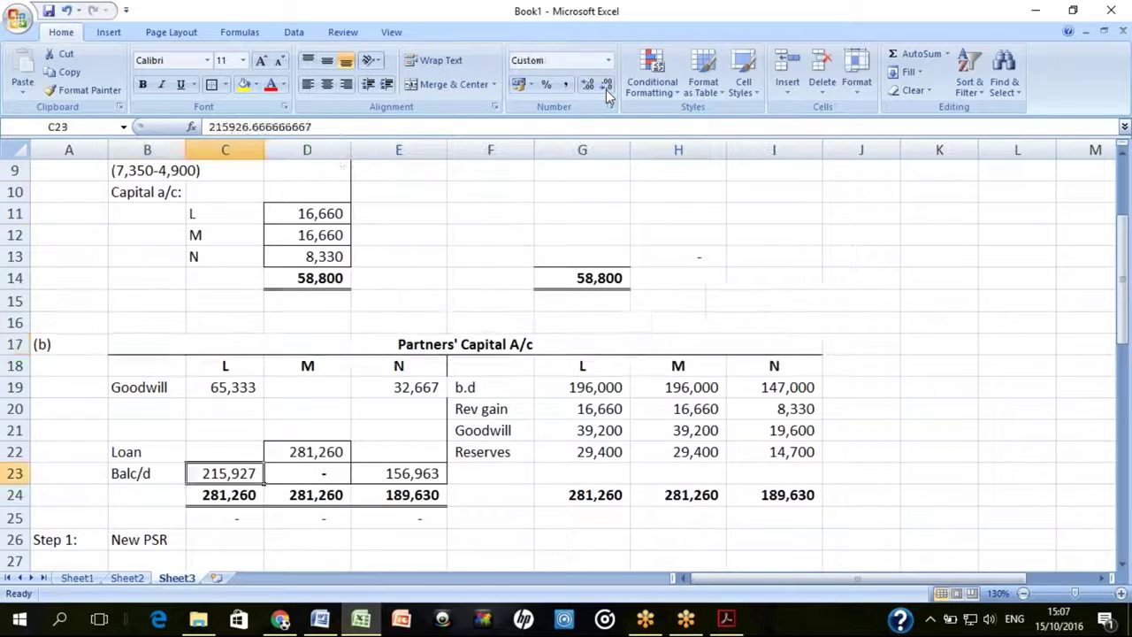
key(Right)
key(Right)
key(Down)
key(Down)
key(Down)
key(Down)
key(Down)
key(Down)
key(Down)
key(Down)
key(Down)
key(Down)
key(Down)
key(Right)
key(Up)
key(Up)
key(Up)
key(Up)
key(Up)
key(Up)
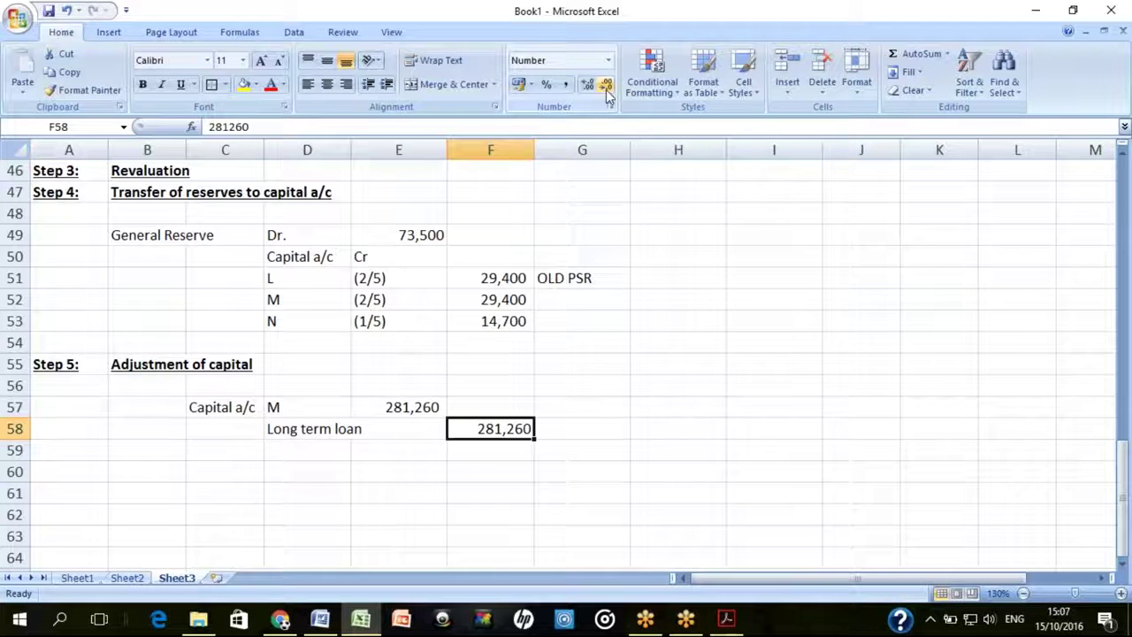
Replace the credit account name in D58 of the Step 5 entry with CASH
key(Left)
key(Left)
key(Left)
key(Up)
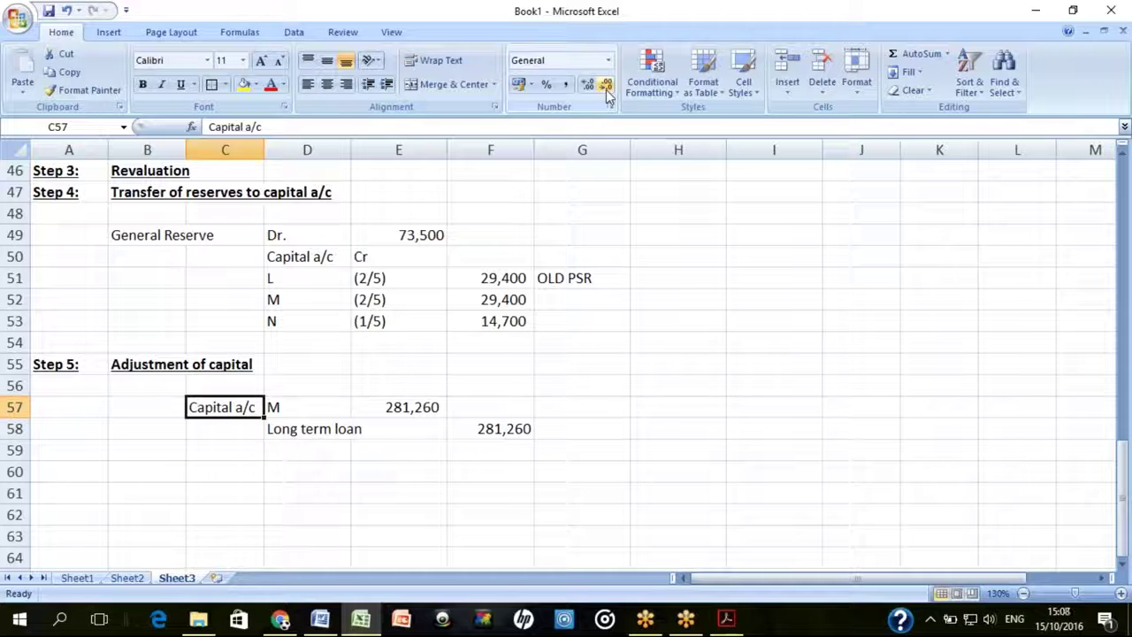
key(Right)
key(Down)
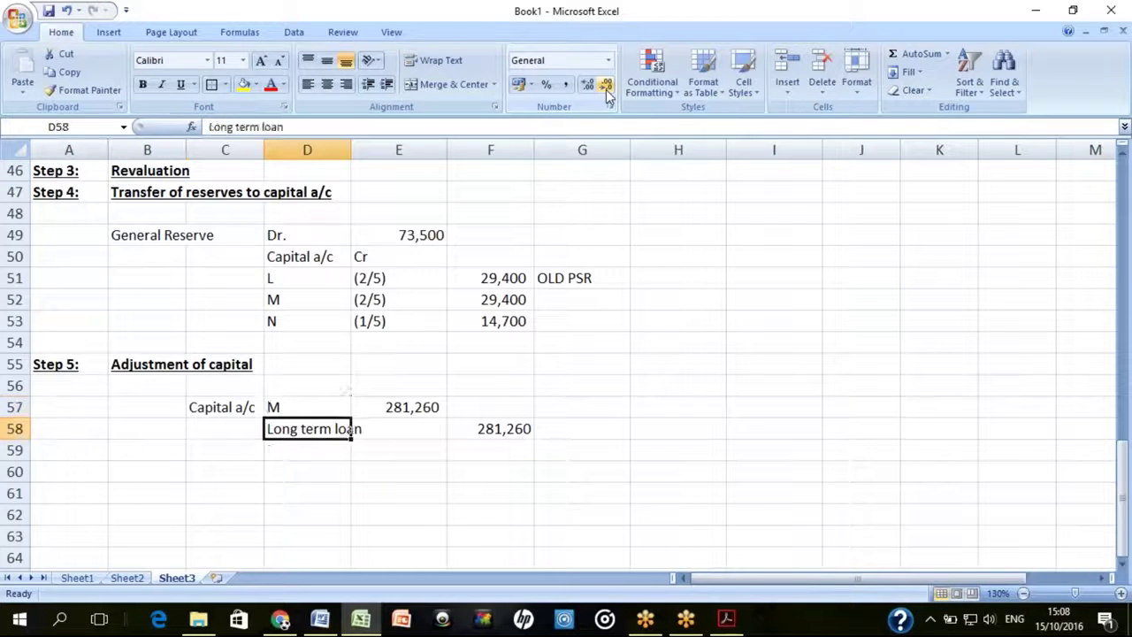
text(CASH)
key(Return)
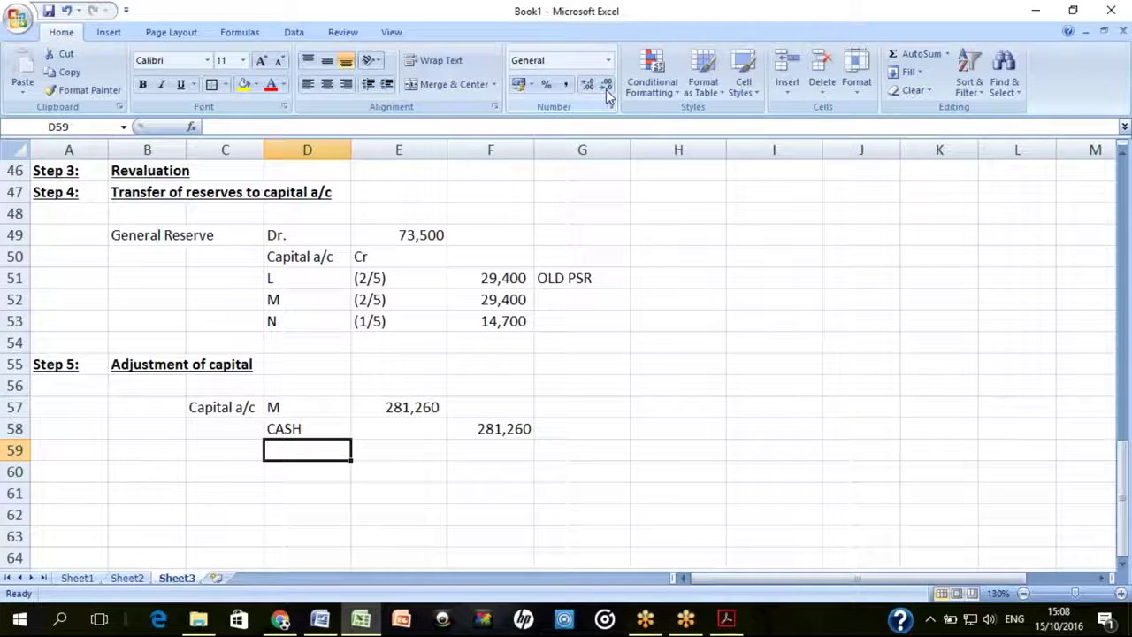
Change the credit account name in D58 back to Long term loan
key(Up)
text(Lon)
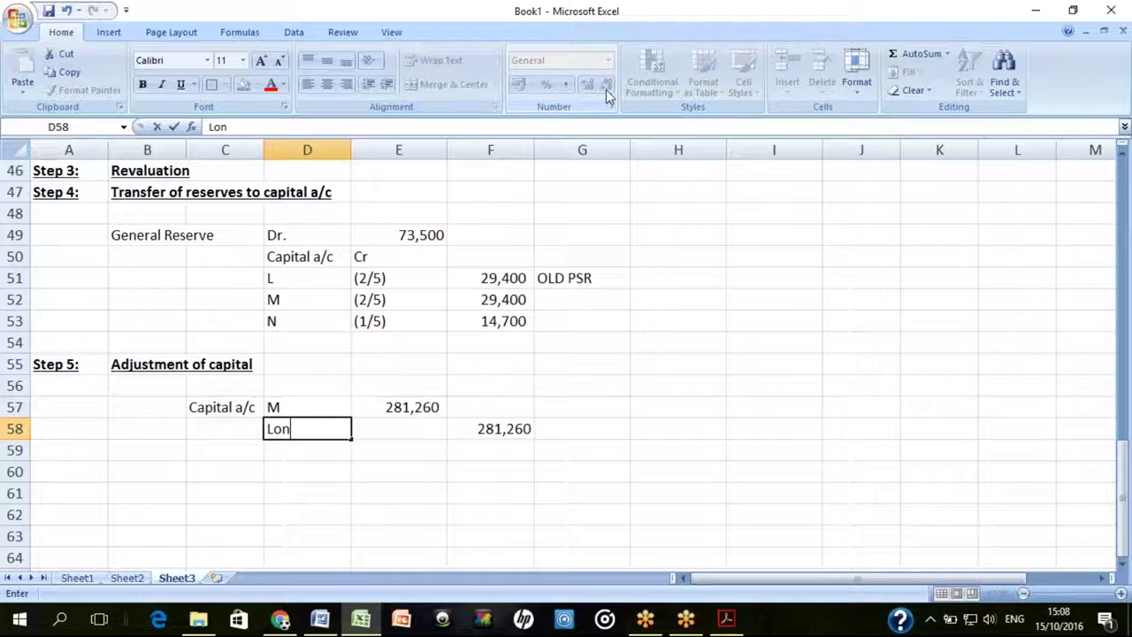
text(g term loan)
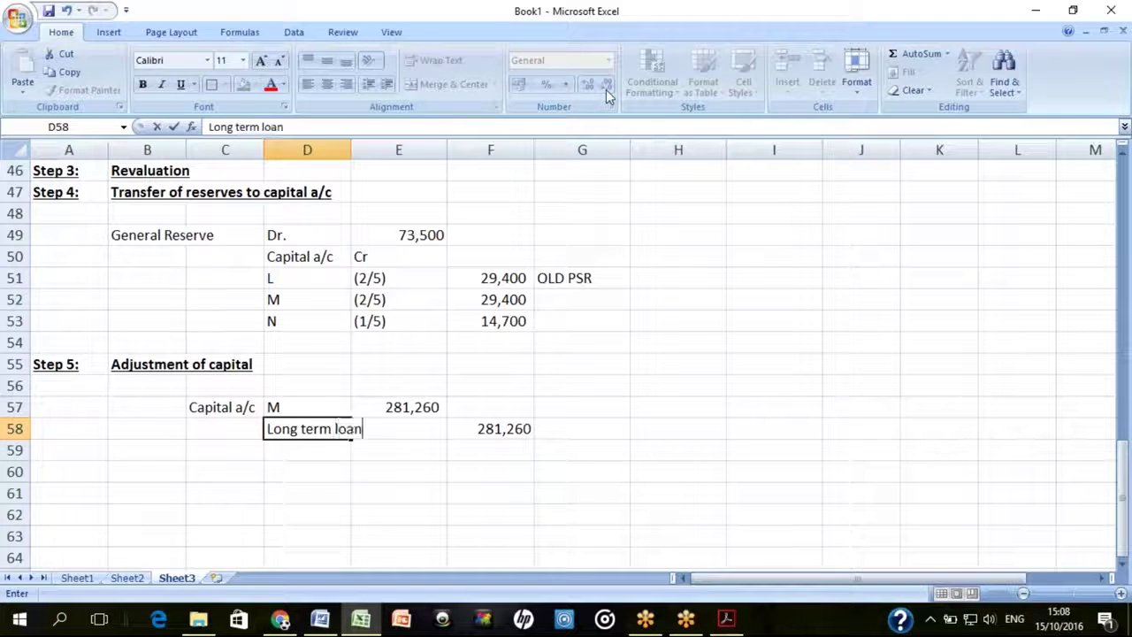
key(Return)
key(Up)
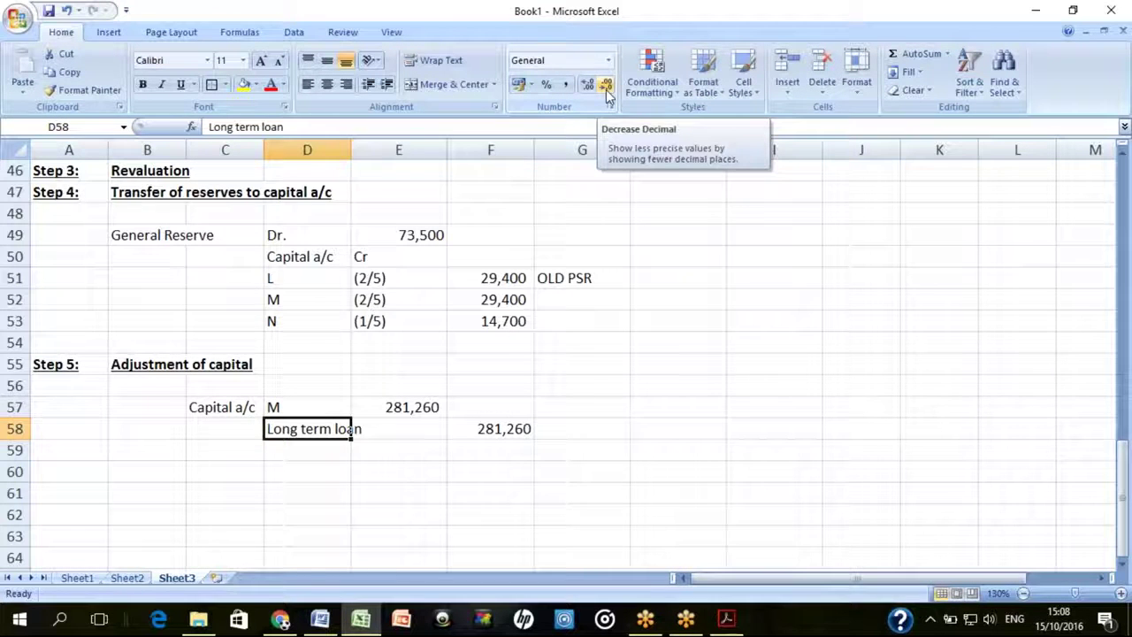
Examine the debit line in C57:E57 and the credit line in D58:F58 of the Step 5 entry
key(Up)
key(Left)
key(shift+Right)
key(shift+Right)
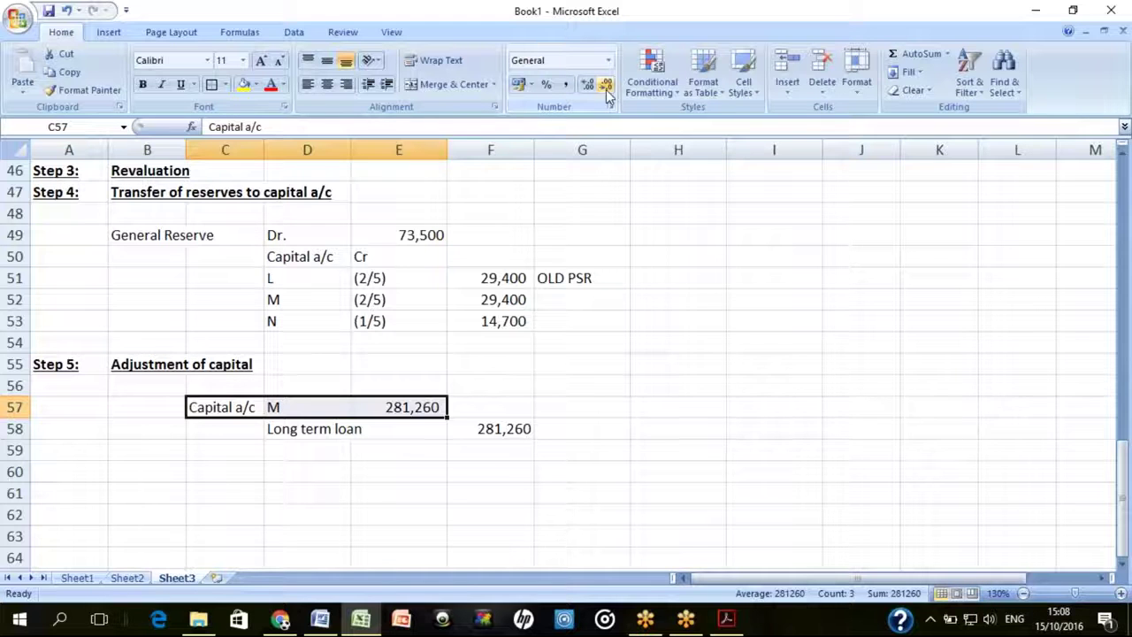
key(Down)
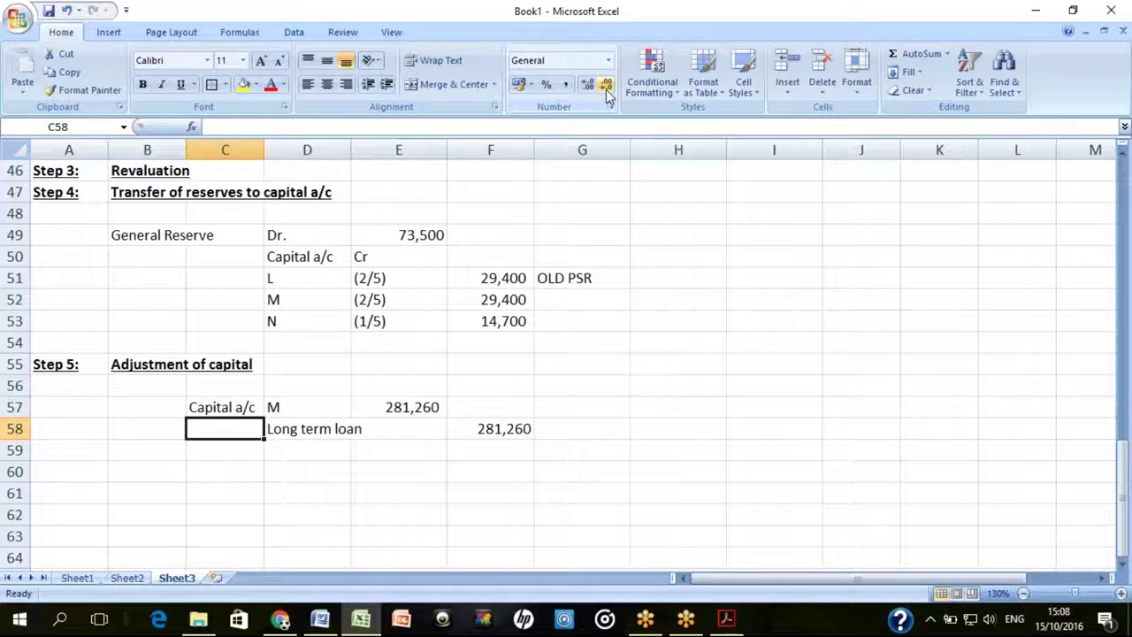
key(Right)
key(shift+Right)
key(shift+Right)
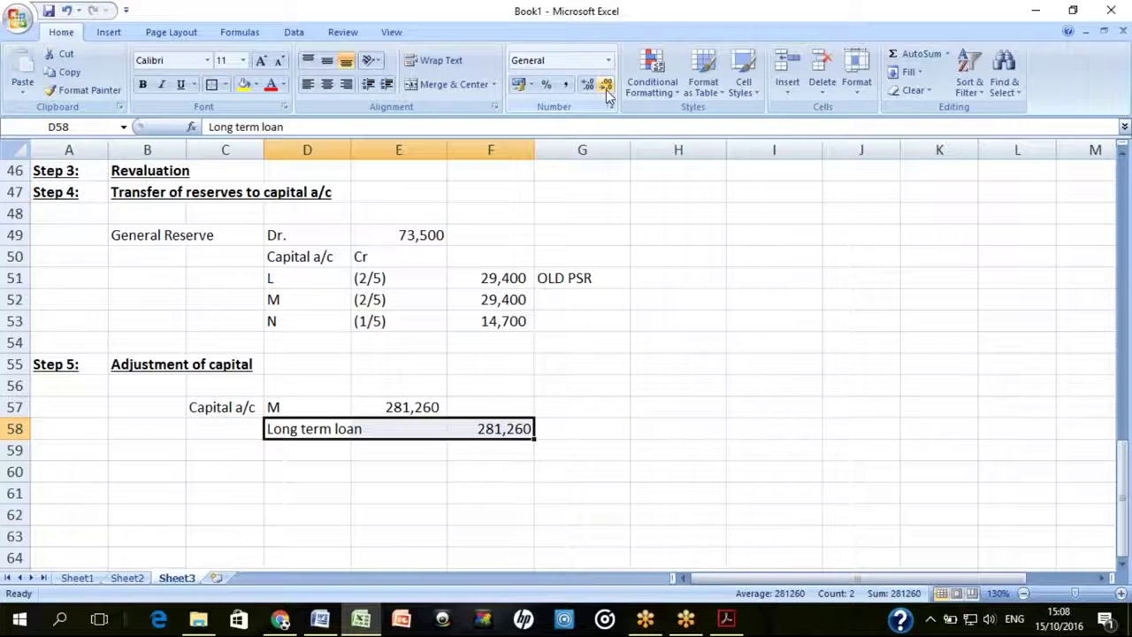
Go back through the working notes to the Partners' Capital account and review its Loan, Balc/d and total rows
key(Up)
key(Up)
key(Up)
key(Up)
key(Up)
key(Up)
key(Up)
key(Up)
key(Up)
key(Up)
key(Up)
key(Up)
key(Up)
key(Up)
key(Up)
key(Up)
key(Up)
key(Up)
key(Up)
key(Up)
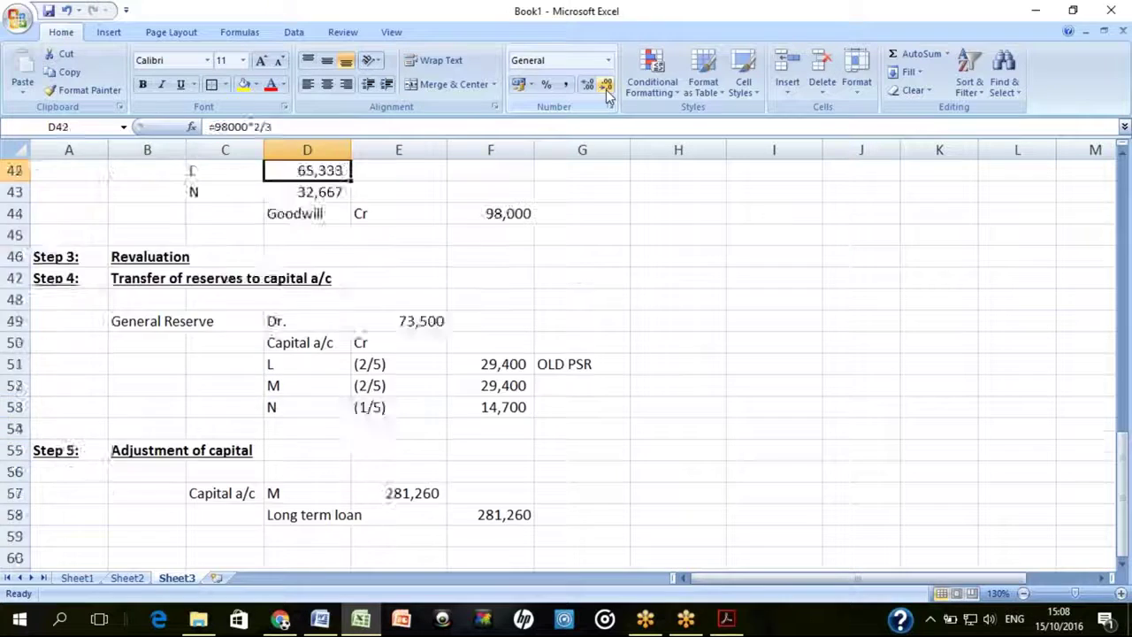
key(Up)
key(Up)
key(Up)
key(Up)
key(Up)
key(Up)
key(Up)
key(Up)
key(Up)
key(Up)
key(Up)
key(Up)
key(Up)
key(Up)
key(Down)
key(Down)
key(Down)
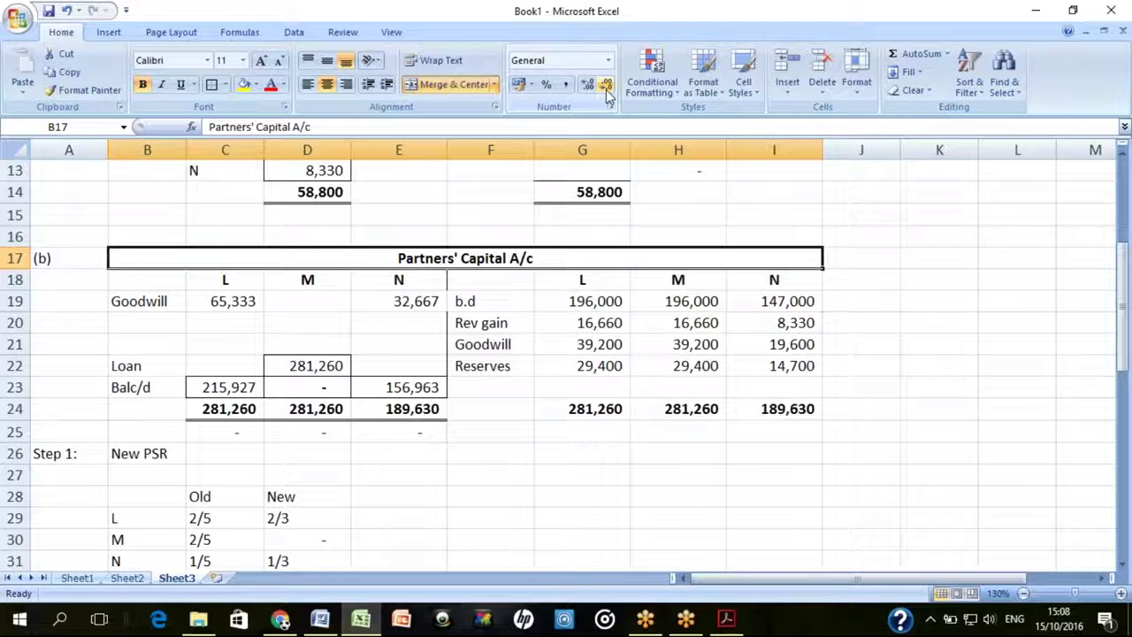
Apply a top and double bottom border to the credit-side totals in G24:I24 of the Partners' Capital account
key(Down)
key(Right)
key(Right)
key(Down)
key(Down)
key(Down)
key(Down)
key(Right)
key(Right)
key(Down)
key(Right)
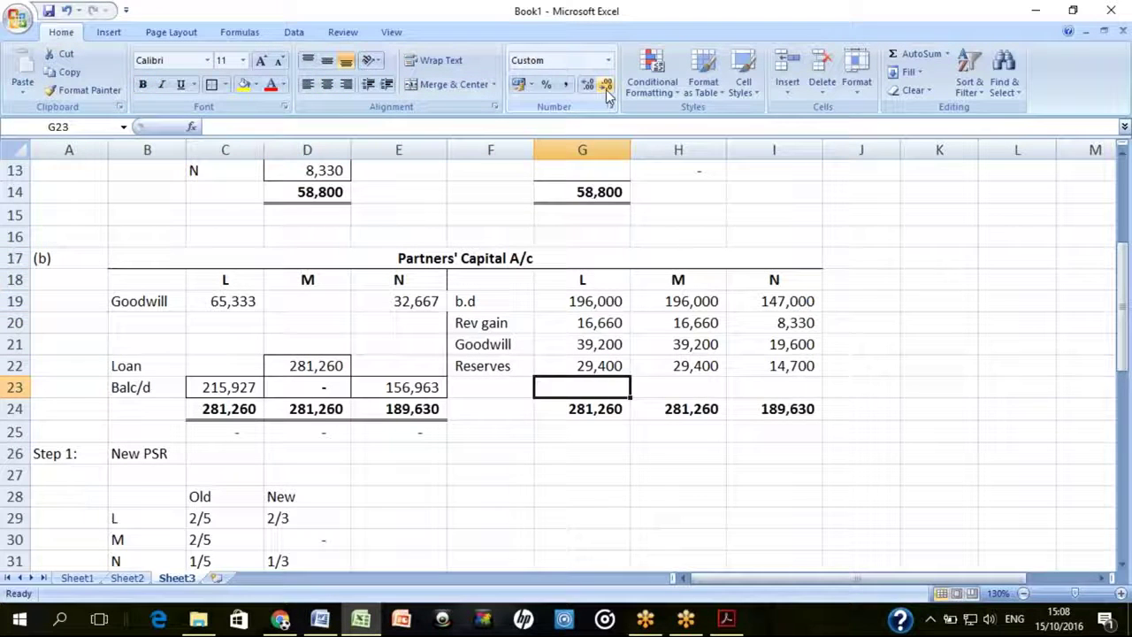
key(Down)
key(shift+Right)
key(shift+Right)
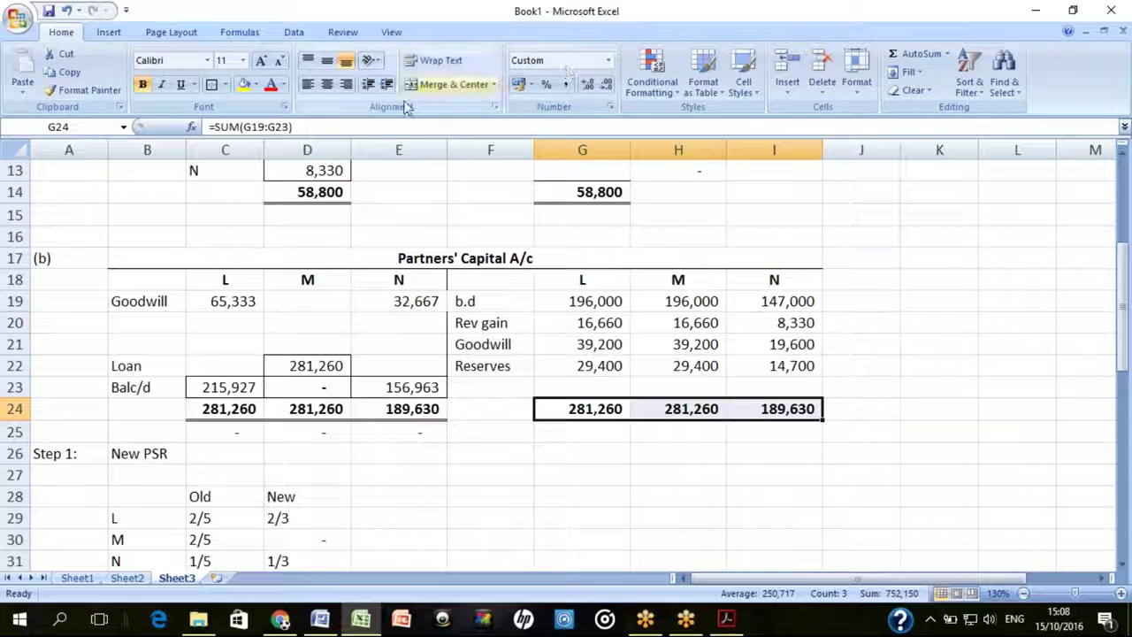
click(226, 84)
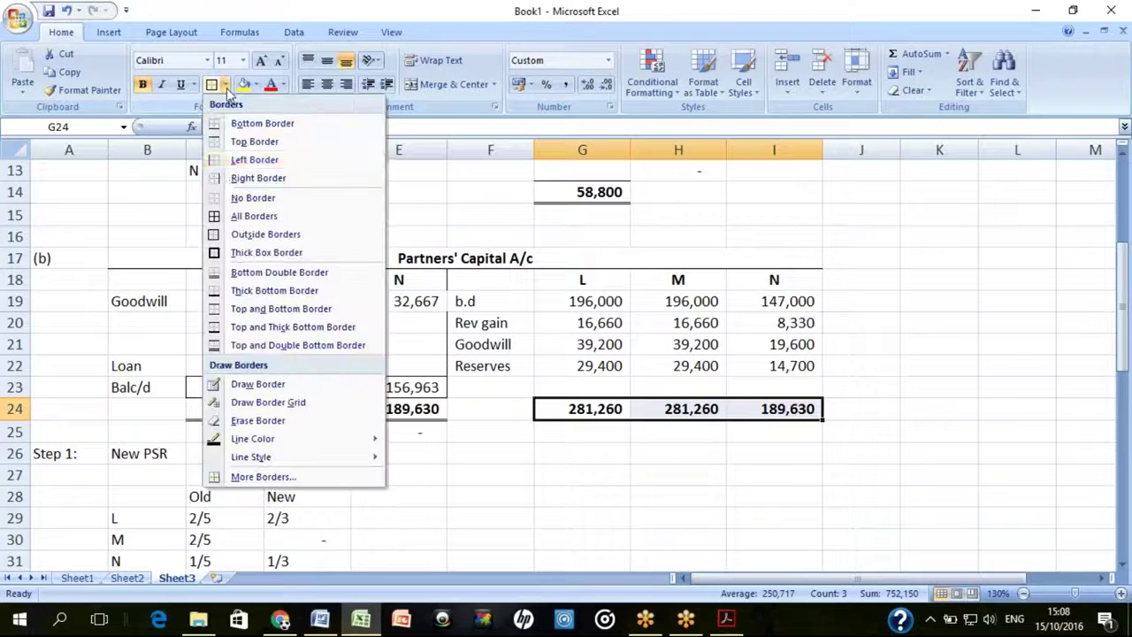
click(256, 345)
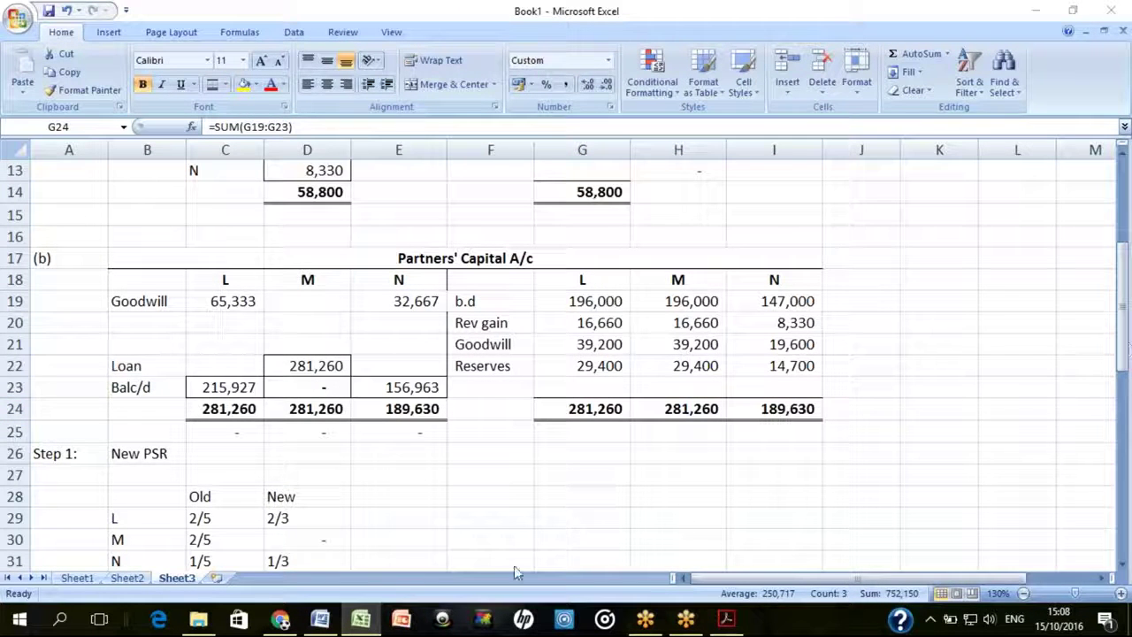
Switch to the Word question document and examine M's retirement terms 1 to 7 and the required parts a to c
click(320, 618)
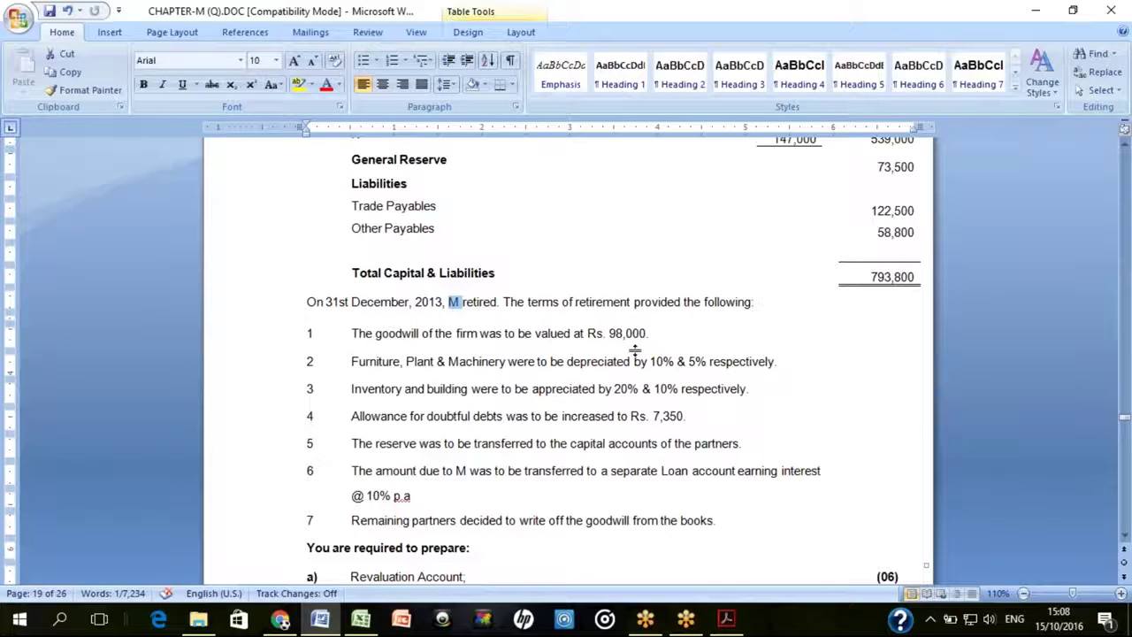
click(583, 390)
key(Down)
key(Down)
key(Down)
key(Down)
key(Down)
key(Down)
key(Down)
key(Down)
key(Down)
key(Down)
key(Down)
key(Down)
key(Up)
key(Up)
key(Up)
key(Up)
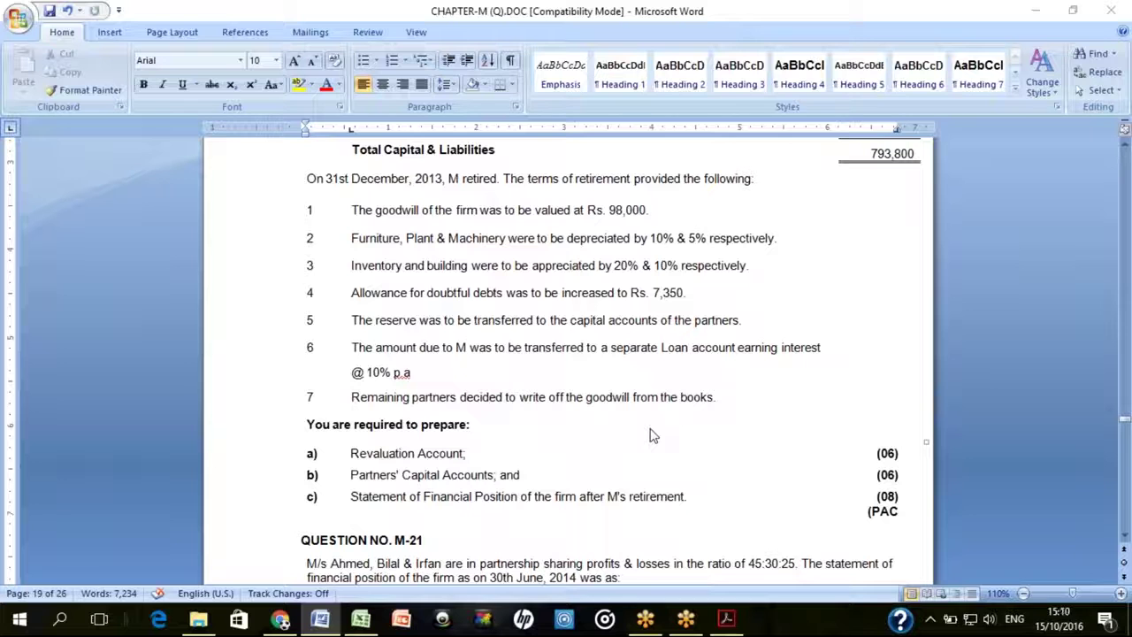
Switch to Chrome, bring up the Site policy agreement page and log in to the LMS with the prefilled credentials
click(280, 621)
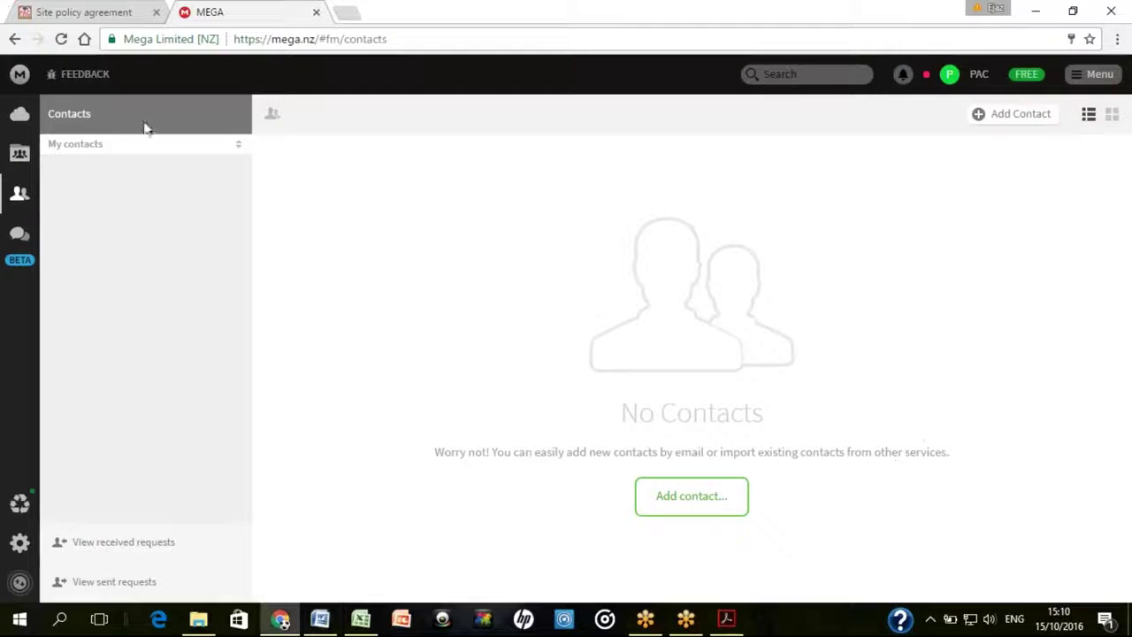
click(78, 13)
click(1068, 73)
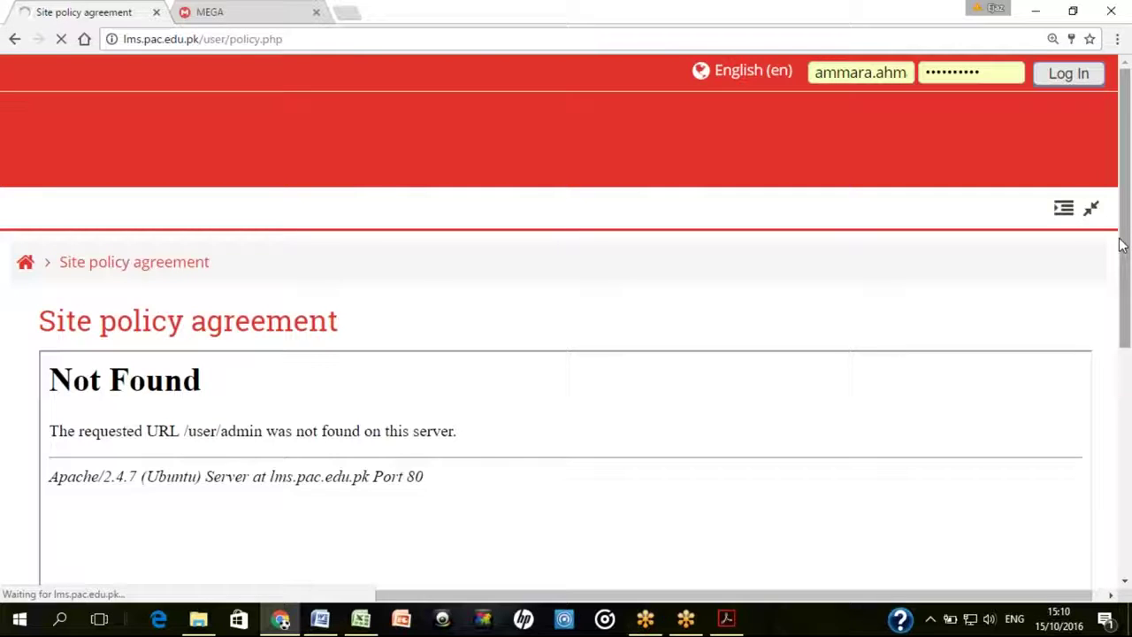